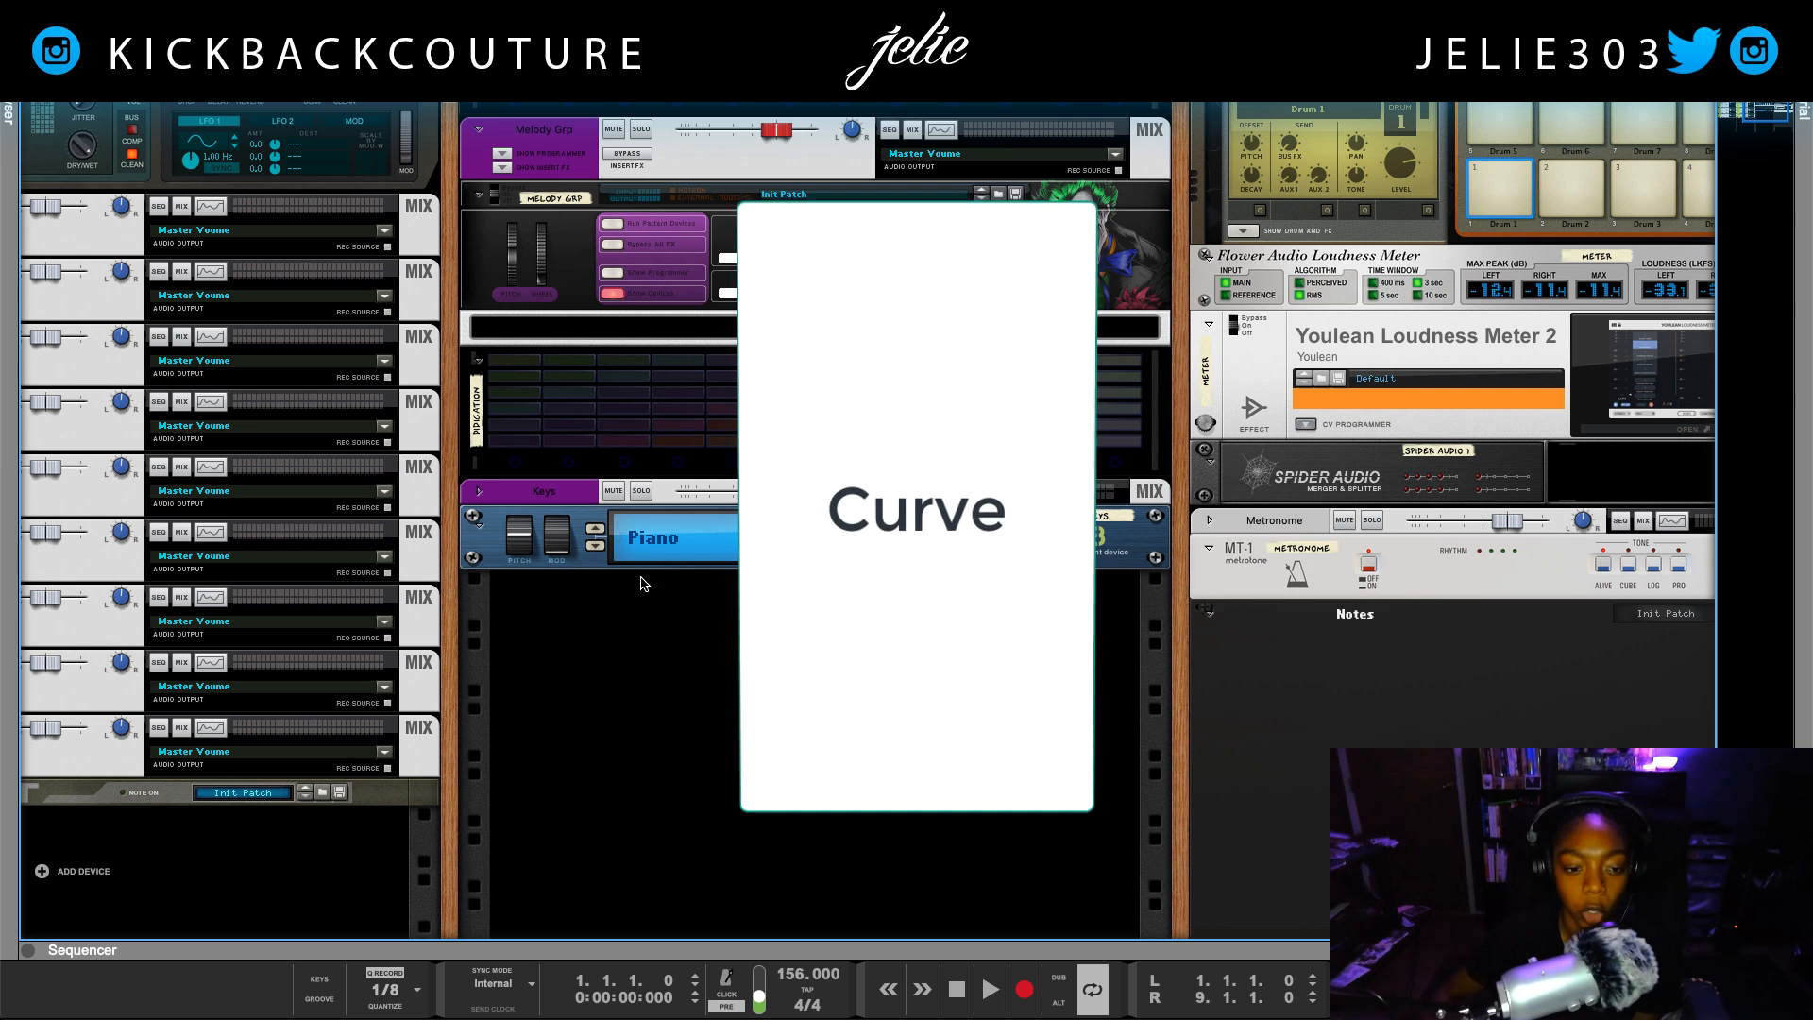
# Combine the ID8 Piano instrument into a new Combinator
pyautogui.click(483, 546)
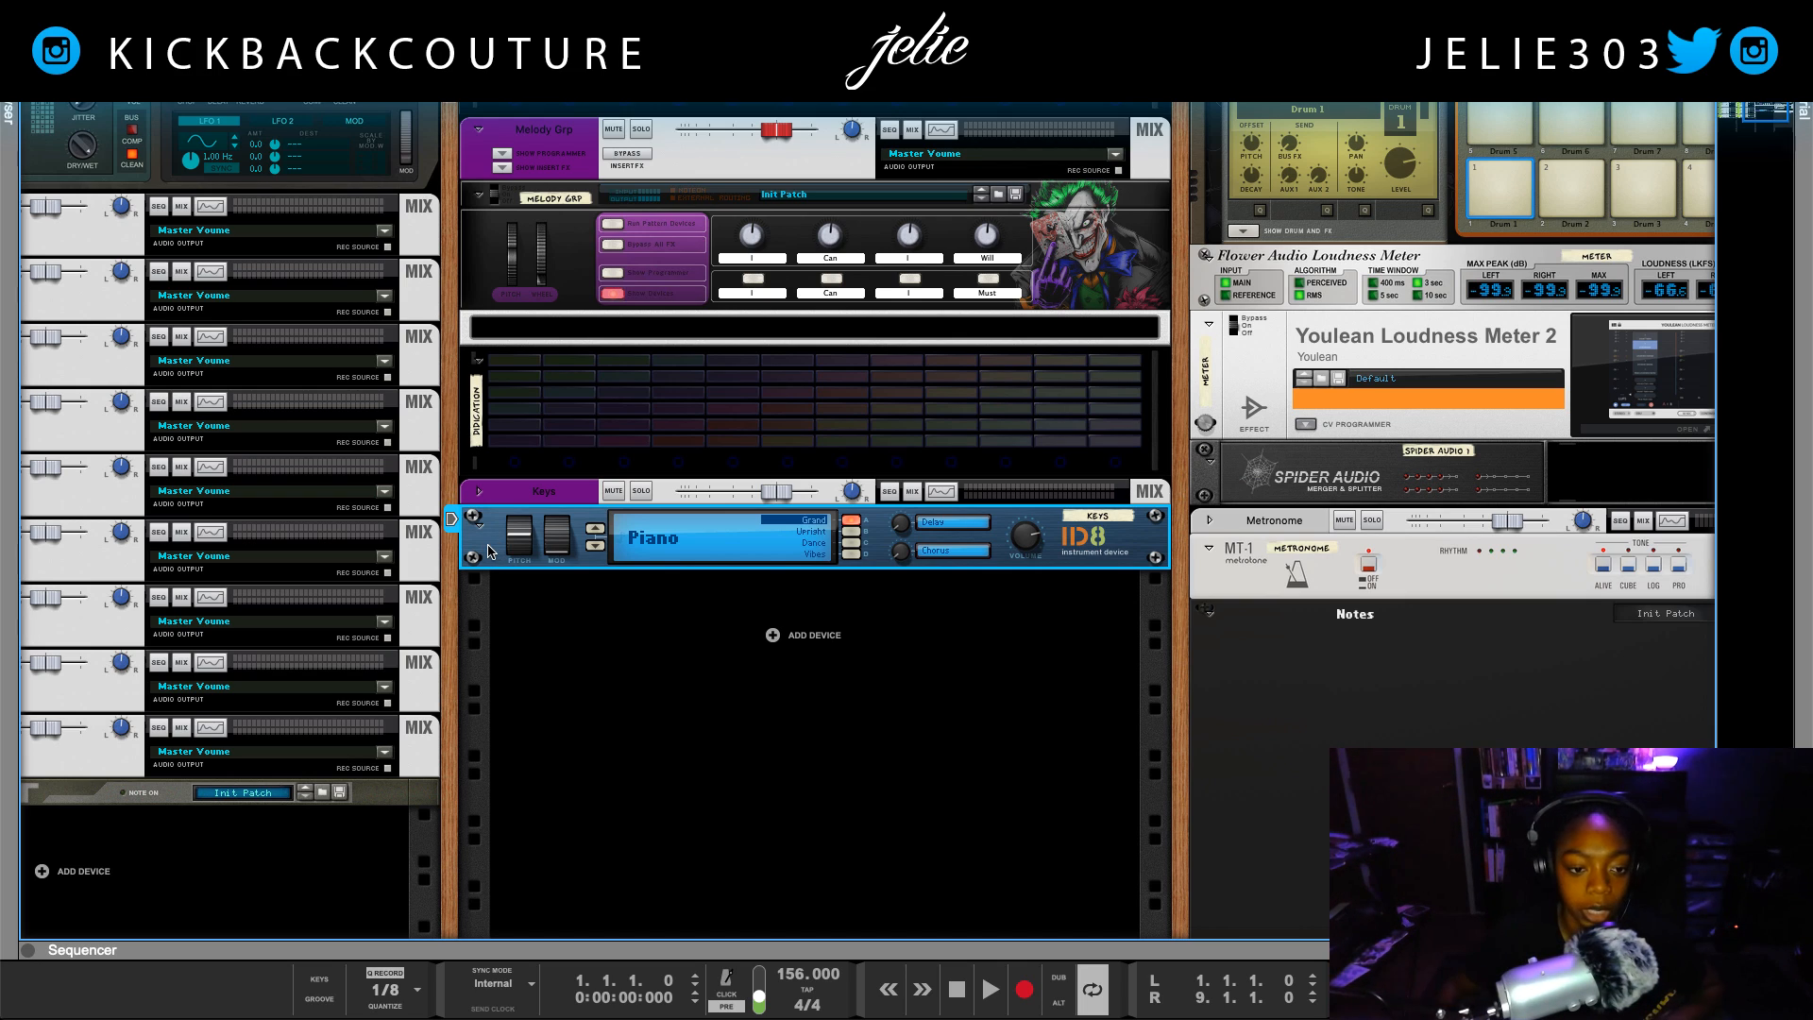
pyautogui.rightClick(487, 545)
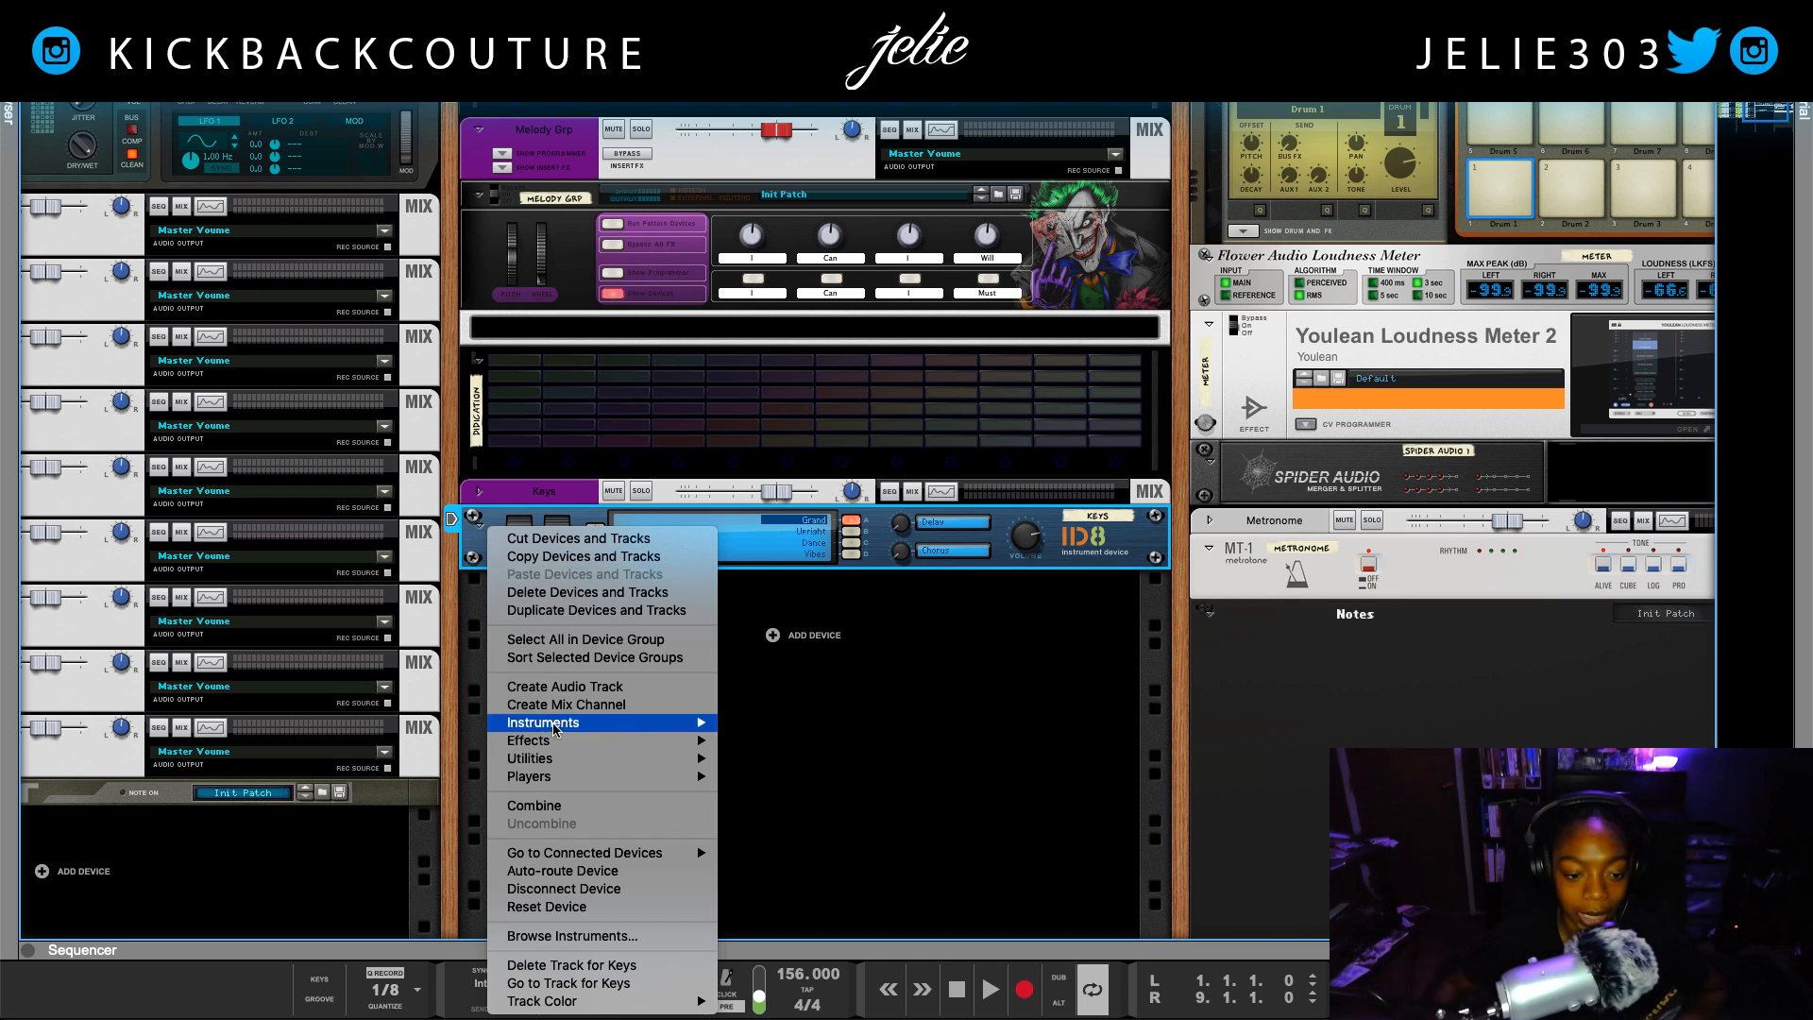
pyautogui.click(574, 805)
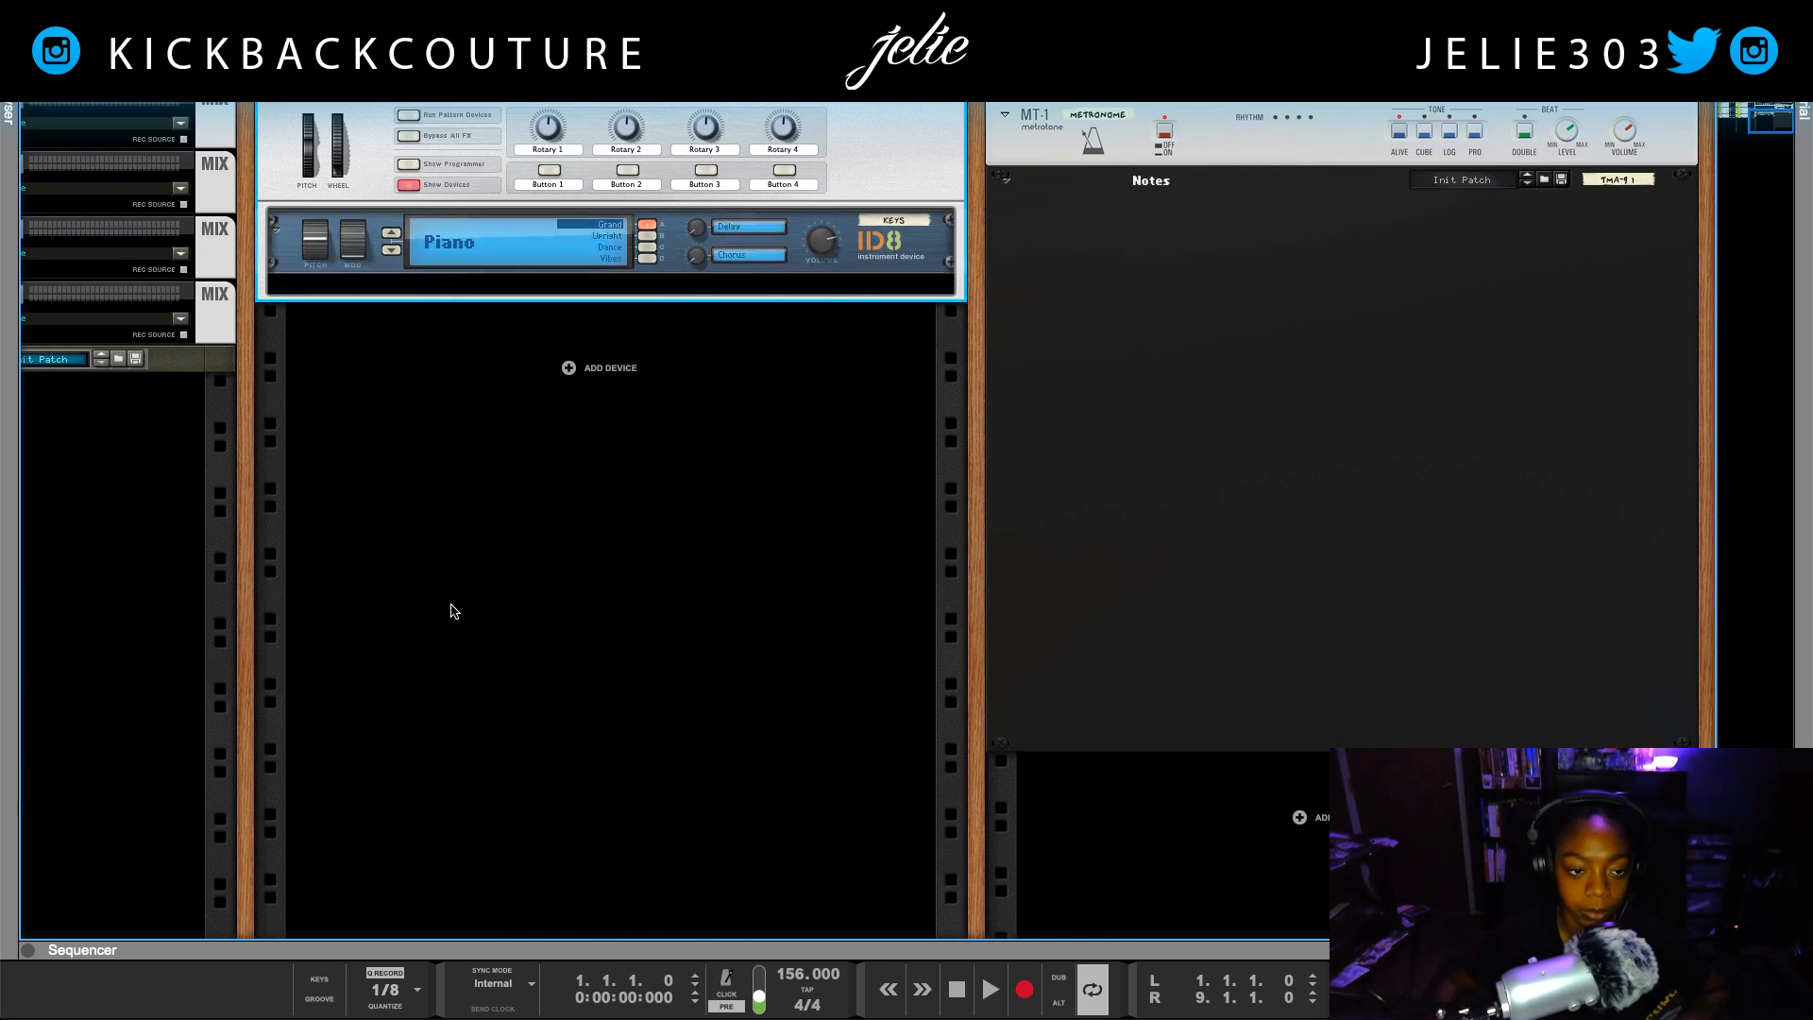
# Add a built-in Matrix Pattern Sequencer below the ID8 inside the Combinator
pyautogui.rightClick(437, 291)
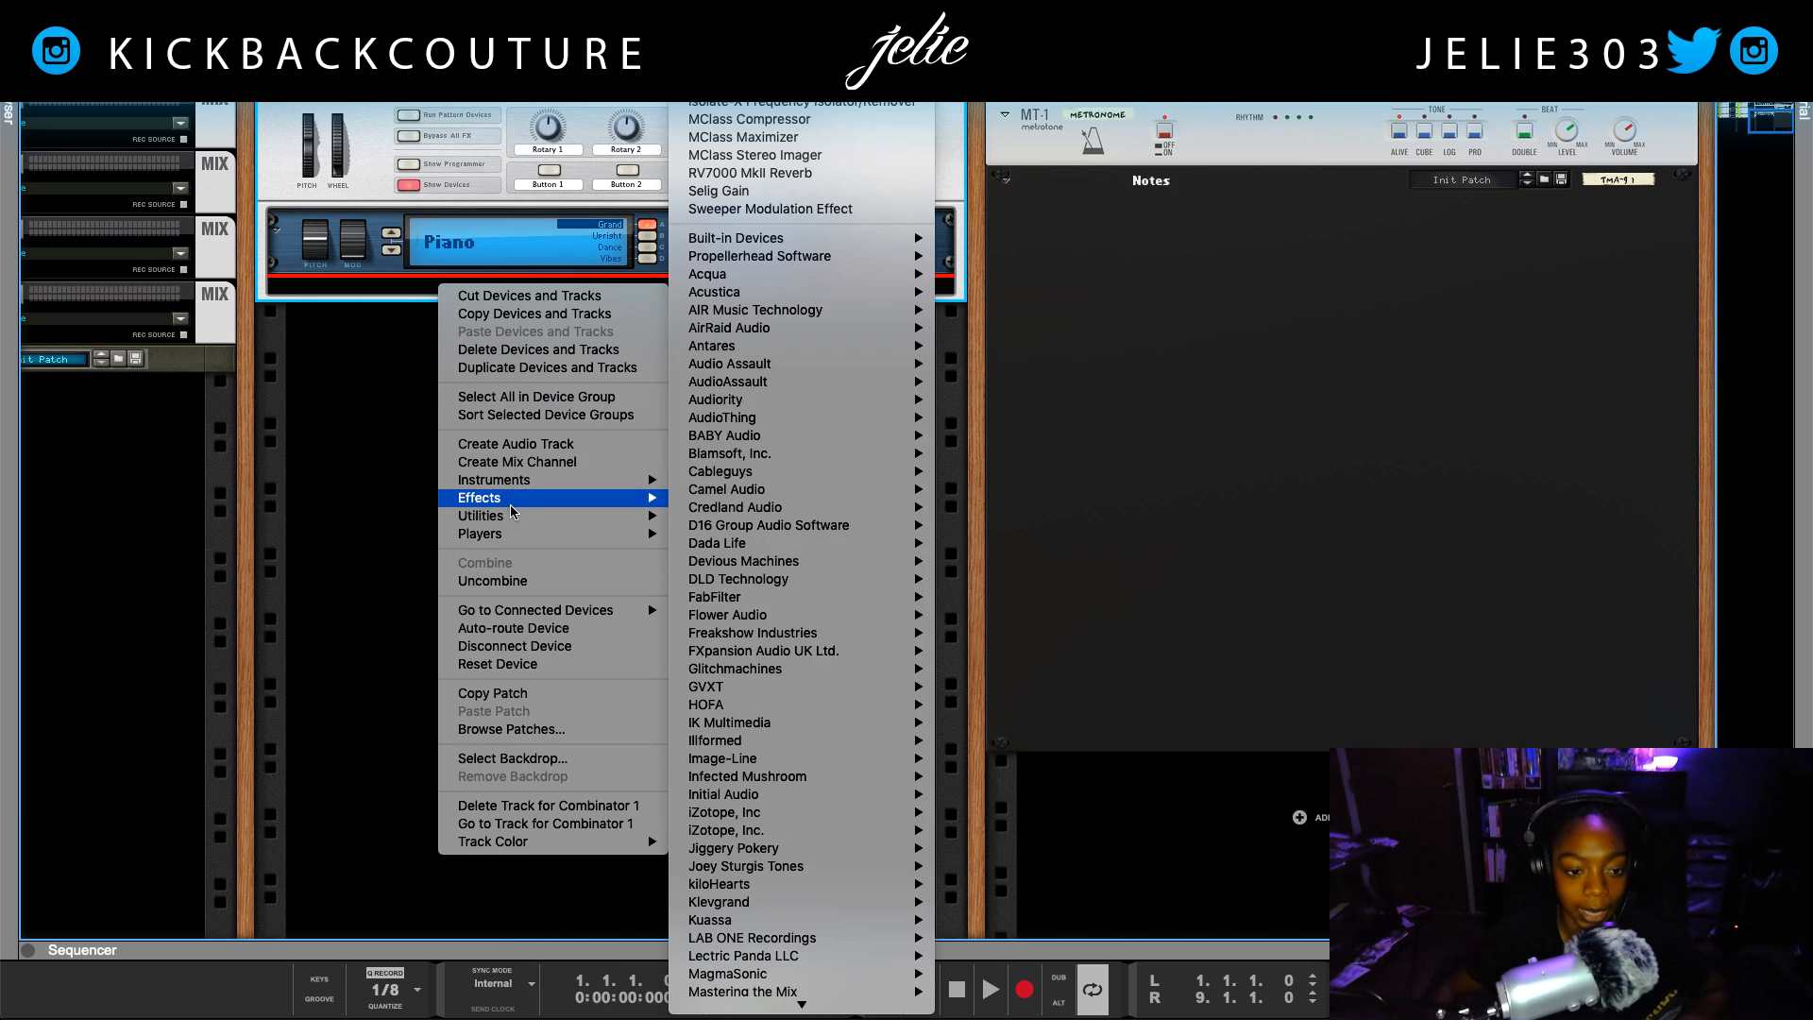
pyautogui.moveTo(661, 516)
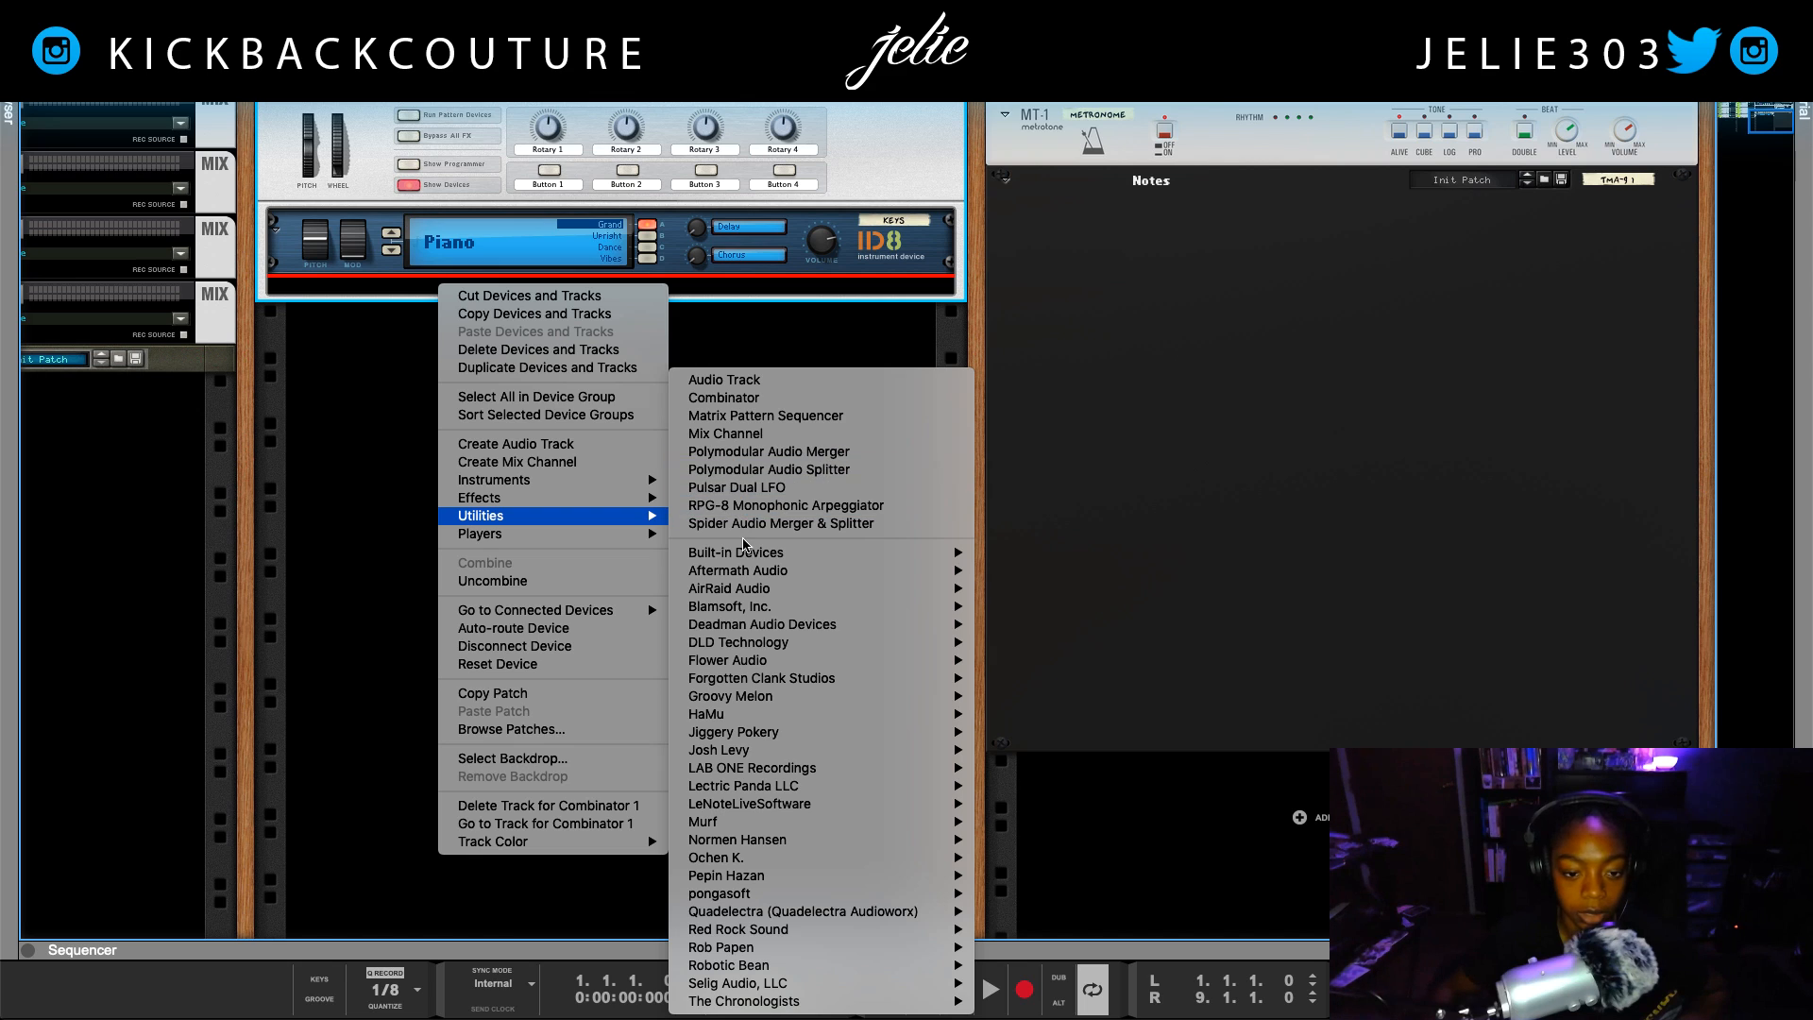
pyautogui.moveTo(748, 552)
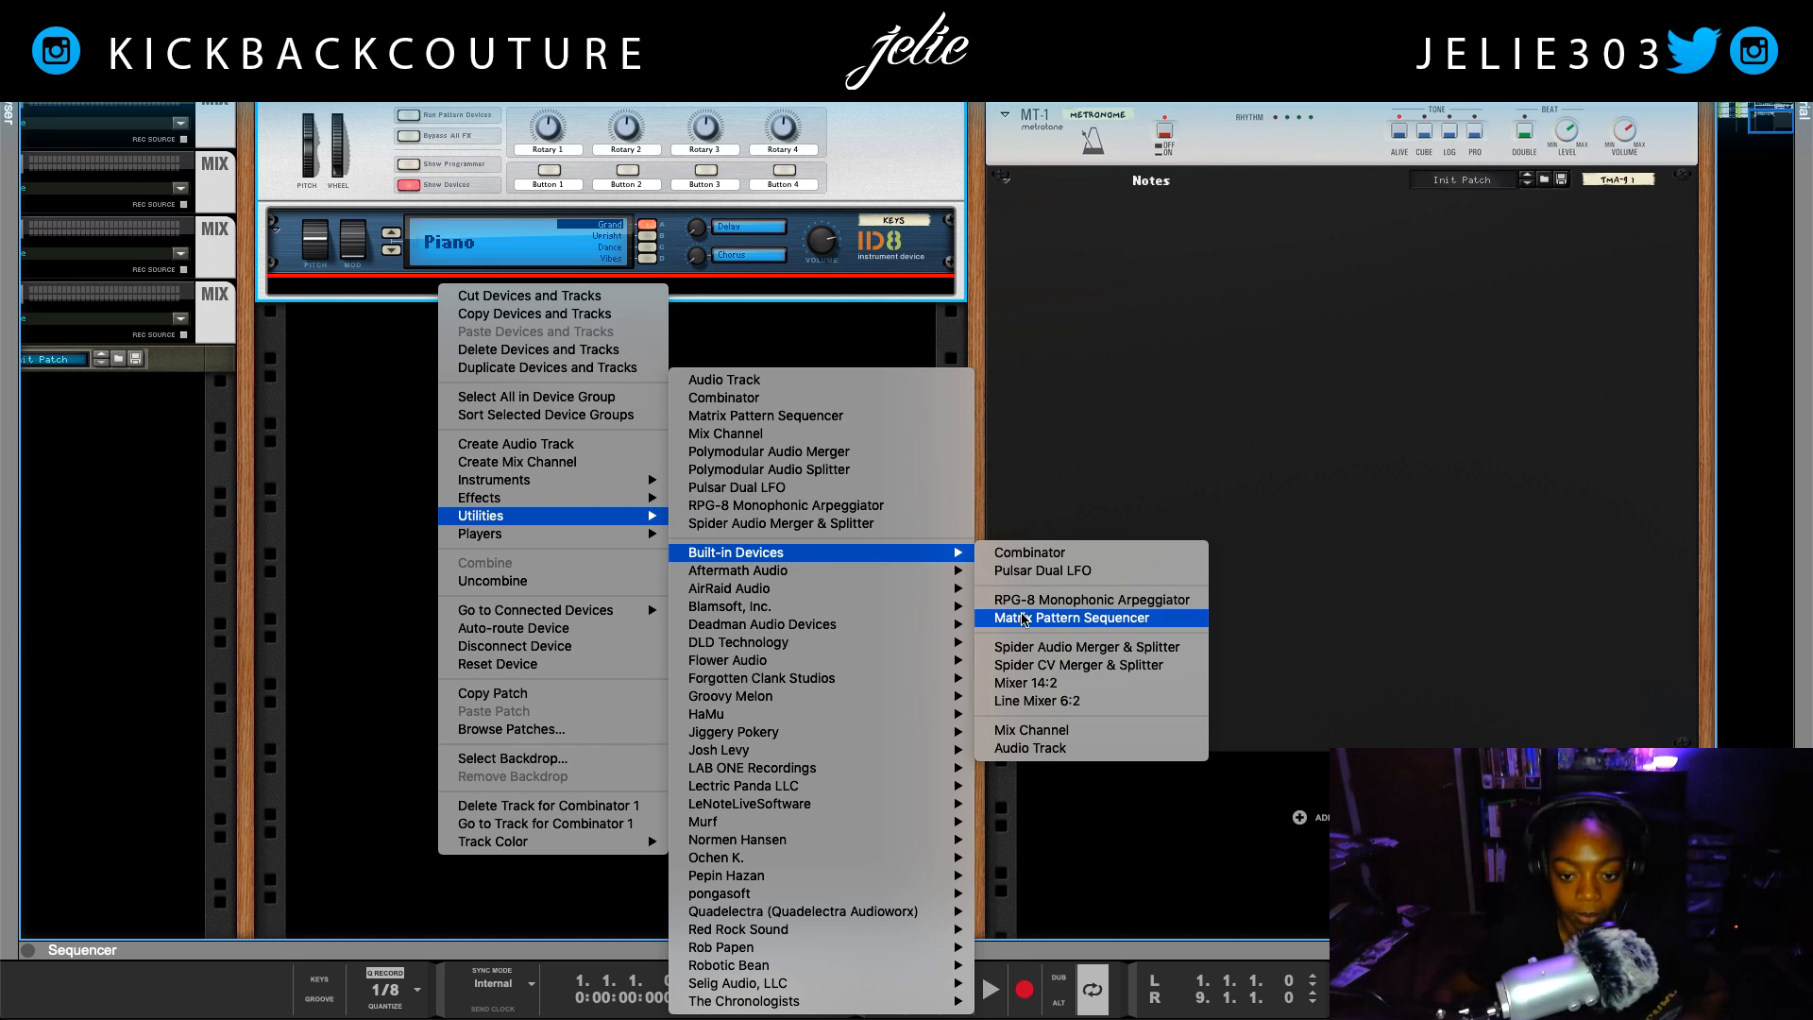
pyautogui.click(1016, 618)
# Draw a rising and falling melody across the Matrix's note grid
pyautogui.scroll(3, 755, 555)
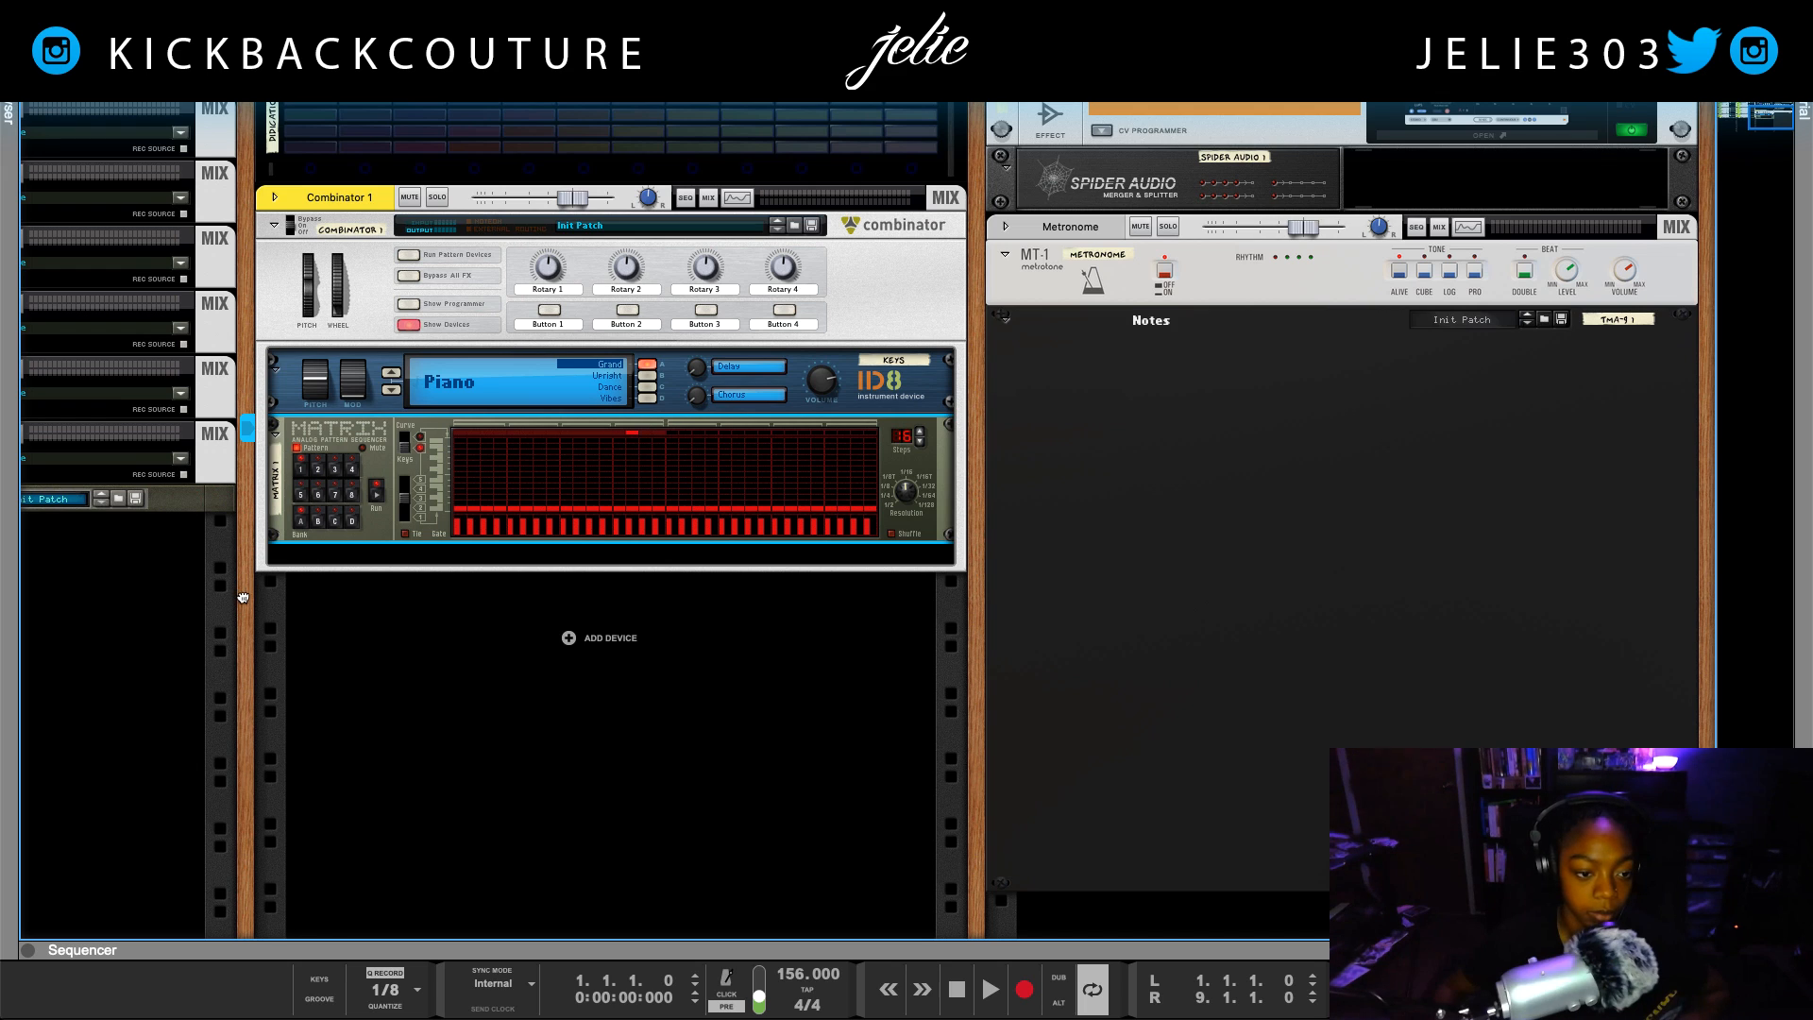
pyautogui.moveTo(243, 597); pyautogui.dragTo(428, 657)
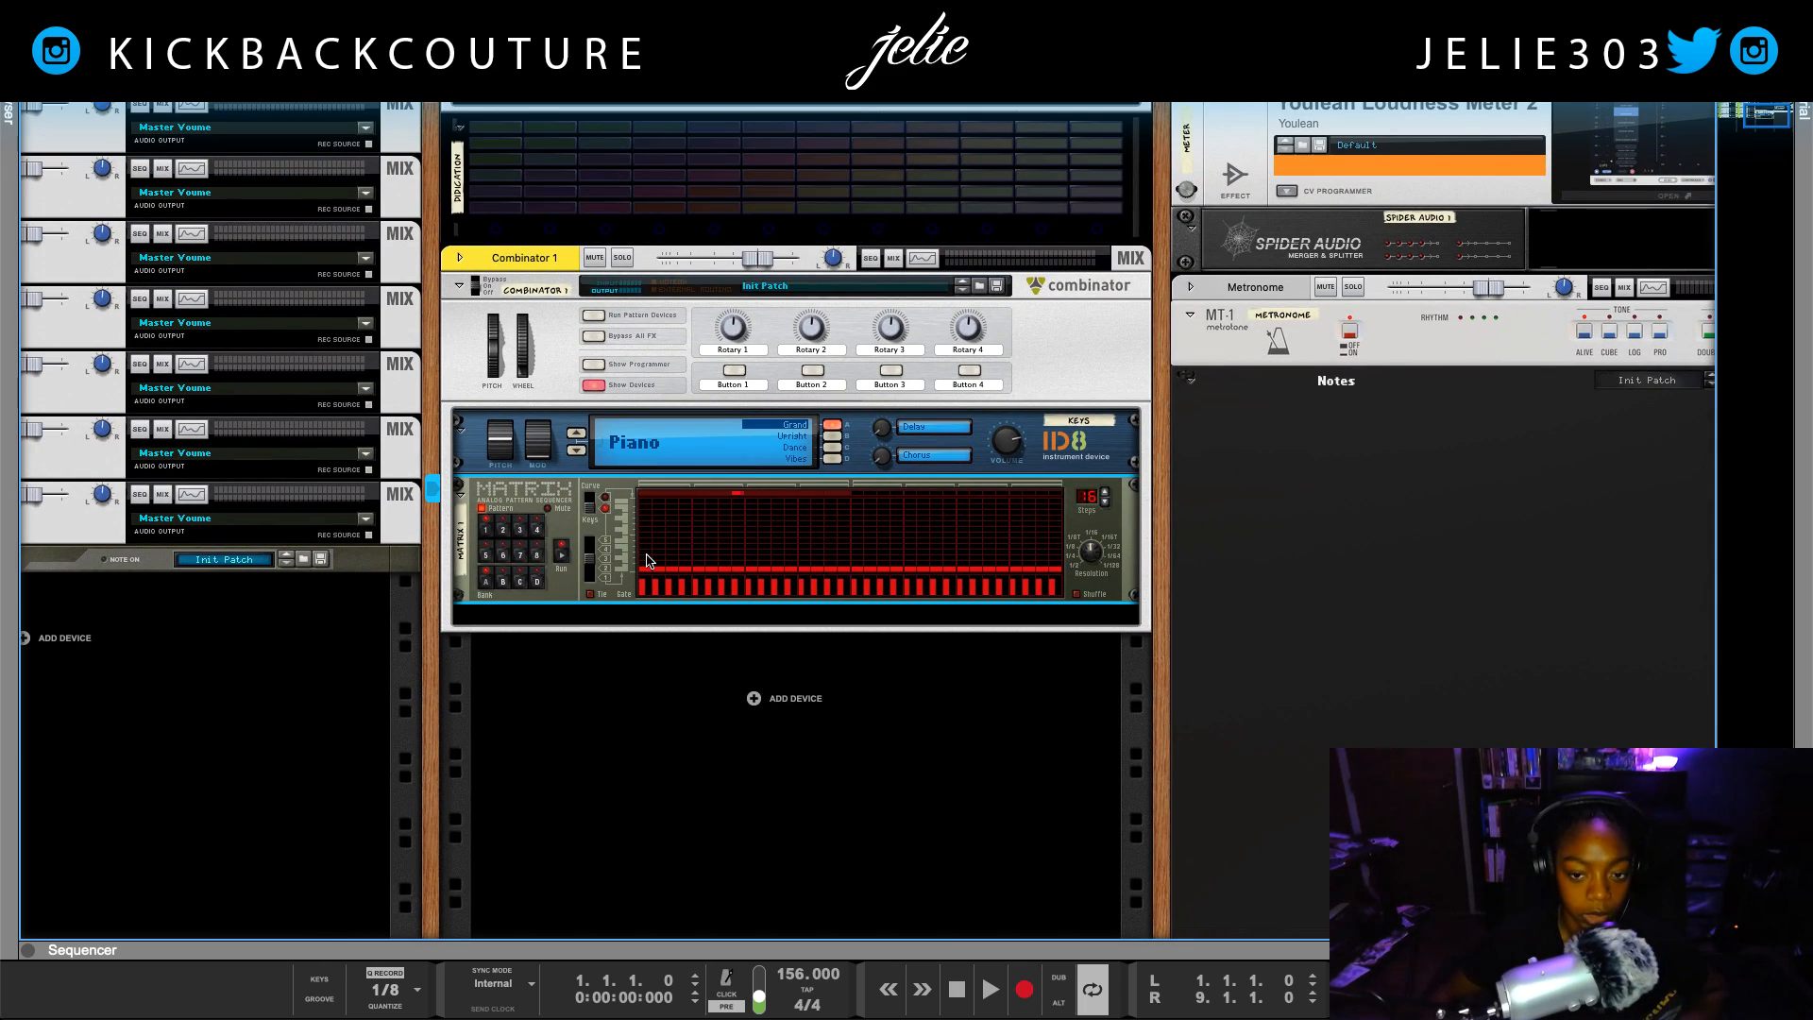
pyautogui.moveTo(648, 561)
pyautogui.mouseDown()
pyautogui.moveTo(796, 538)
pyautogui.moveTo(1048, 565)
pyautogui.moveTo(1086, 591)
pyautogui.mouseUp()
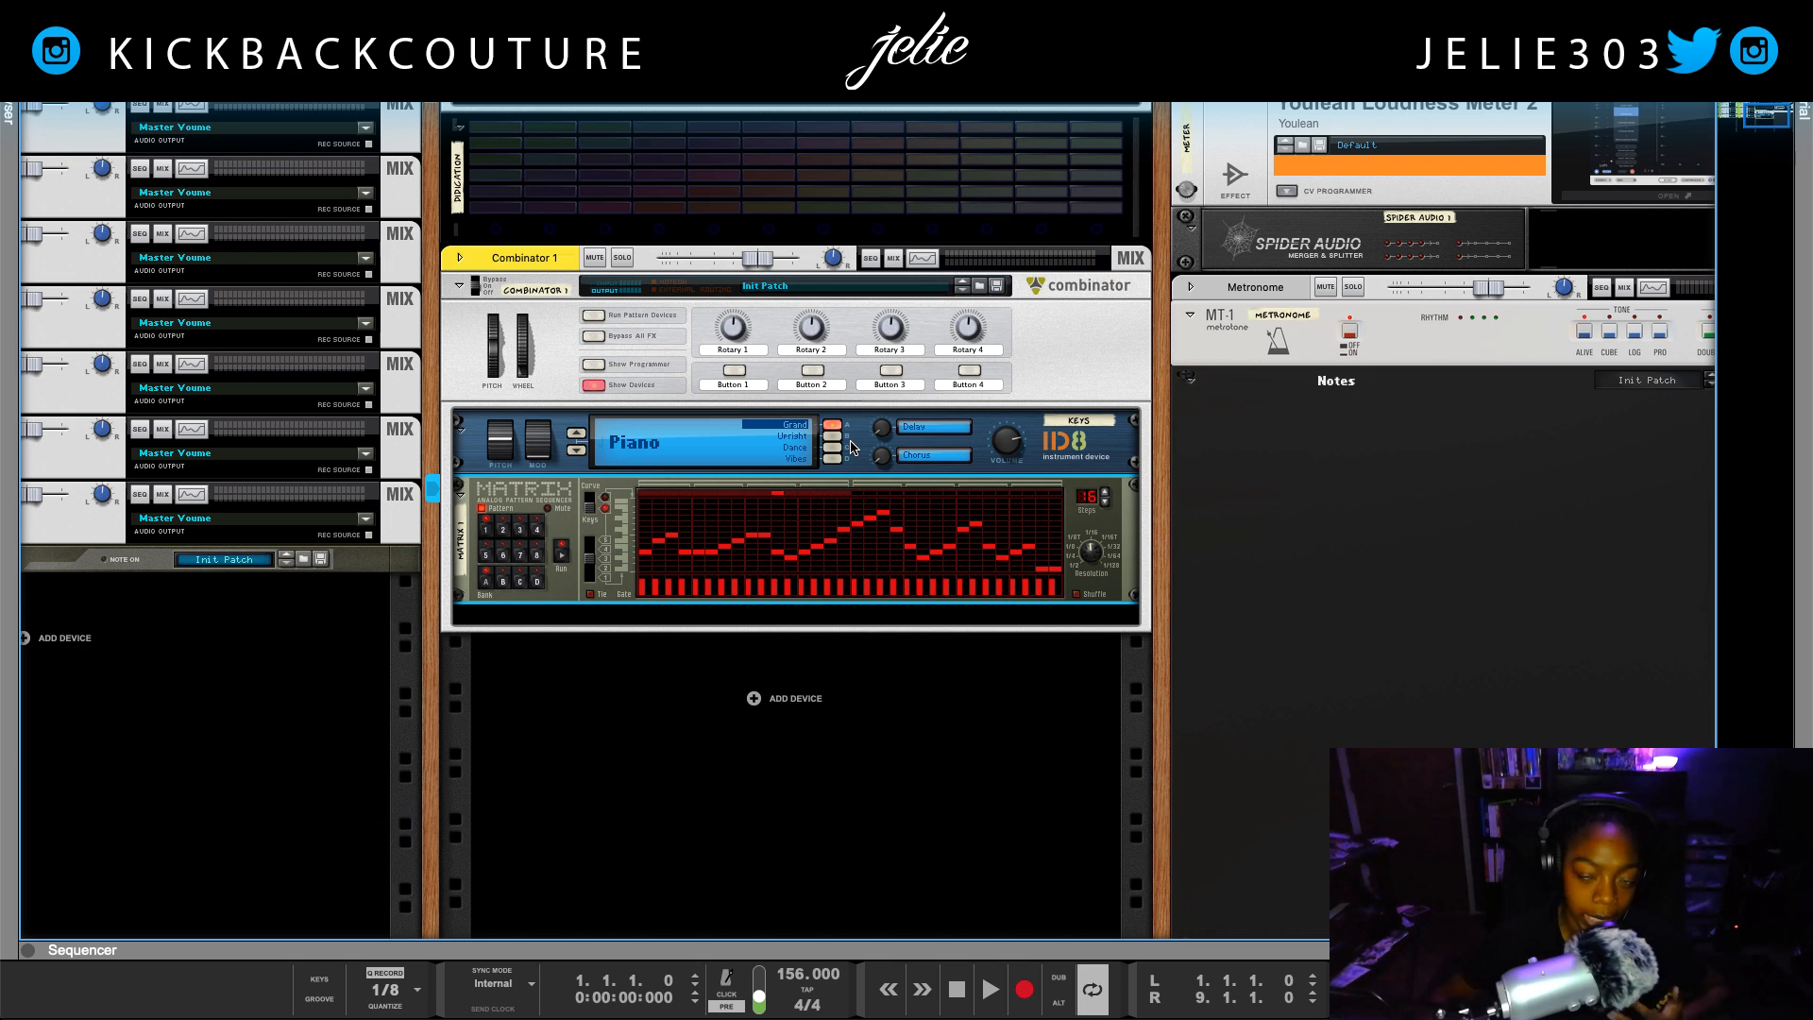
# On the rear of the rack, connect the Matrix's Note CV to the Combinator's CV In and its Gate CV to Gate In
pyautogui.click(477, 446)
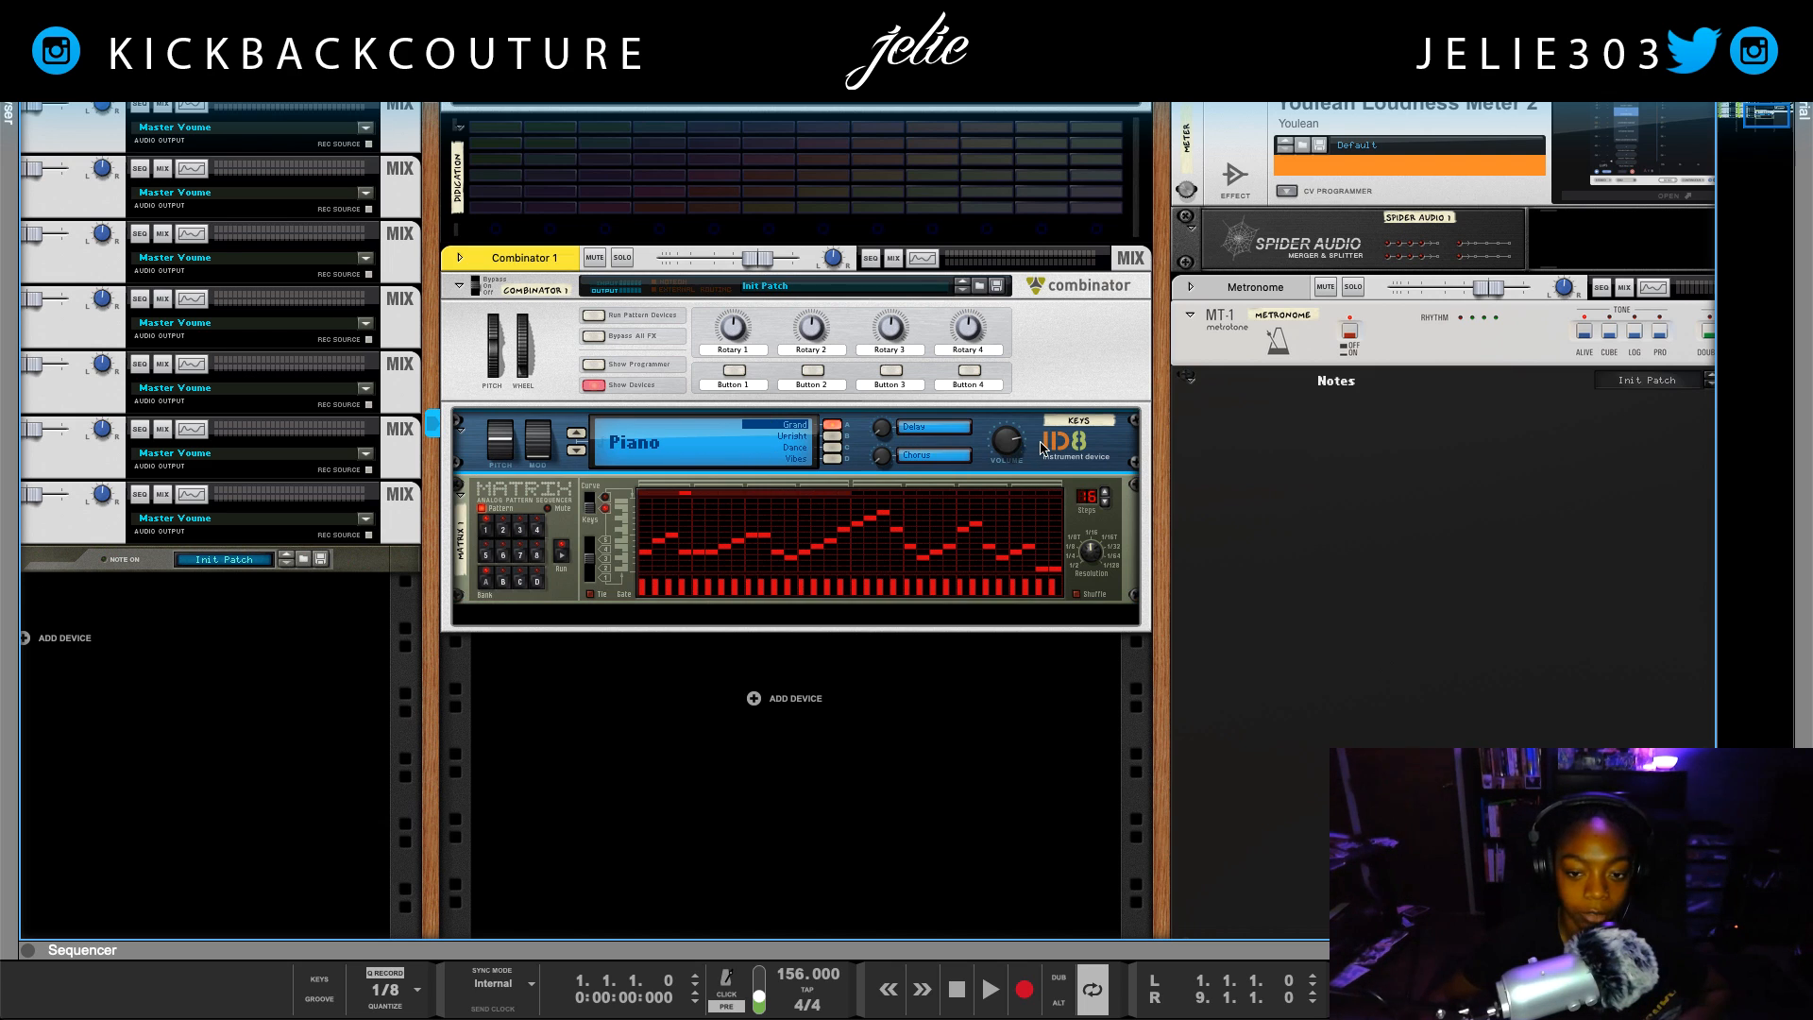
pyautogui.press('Tab')
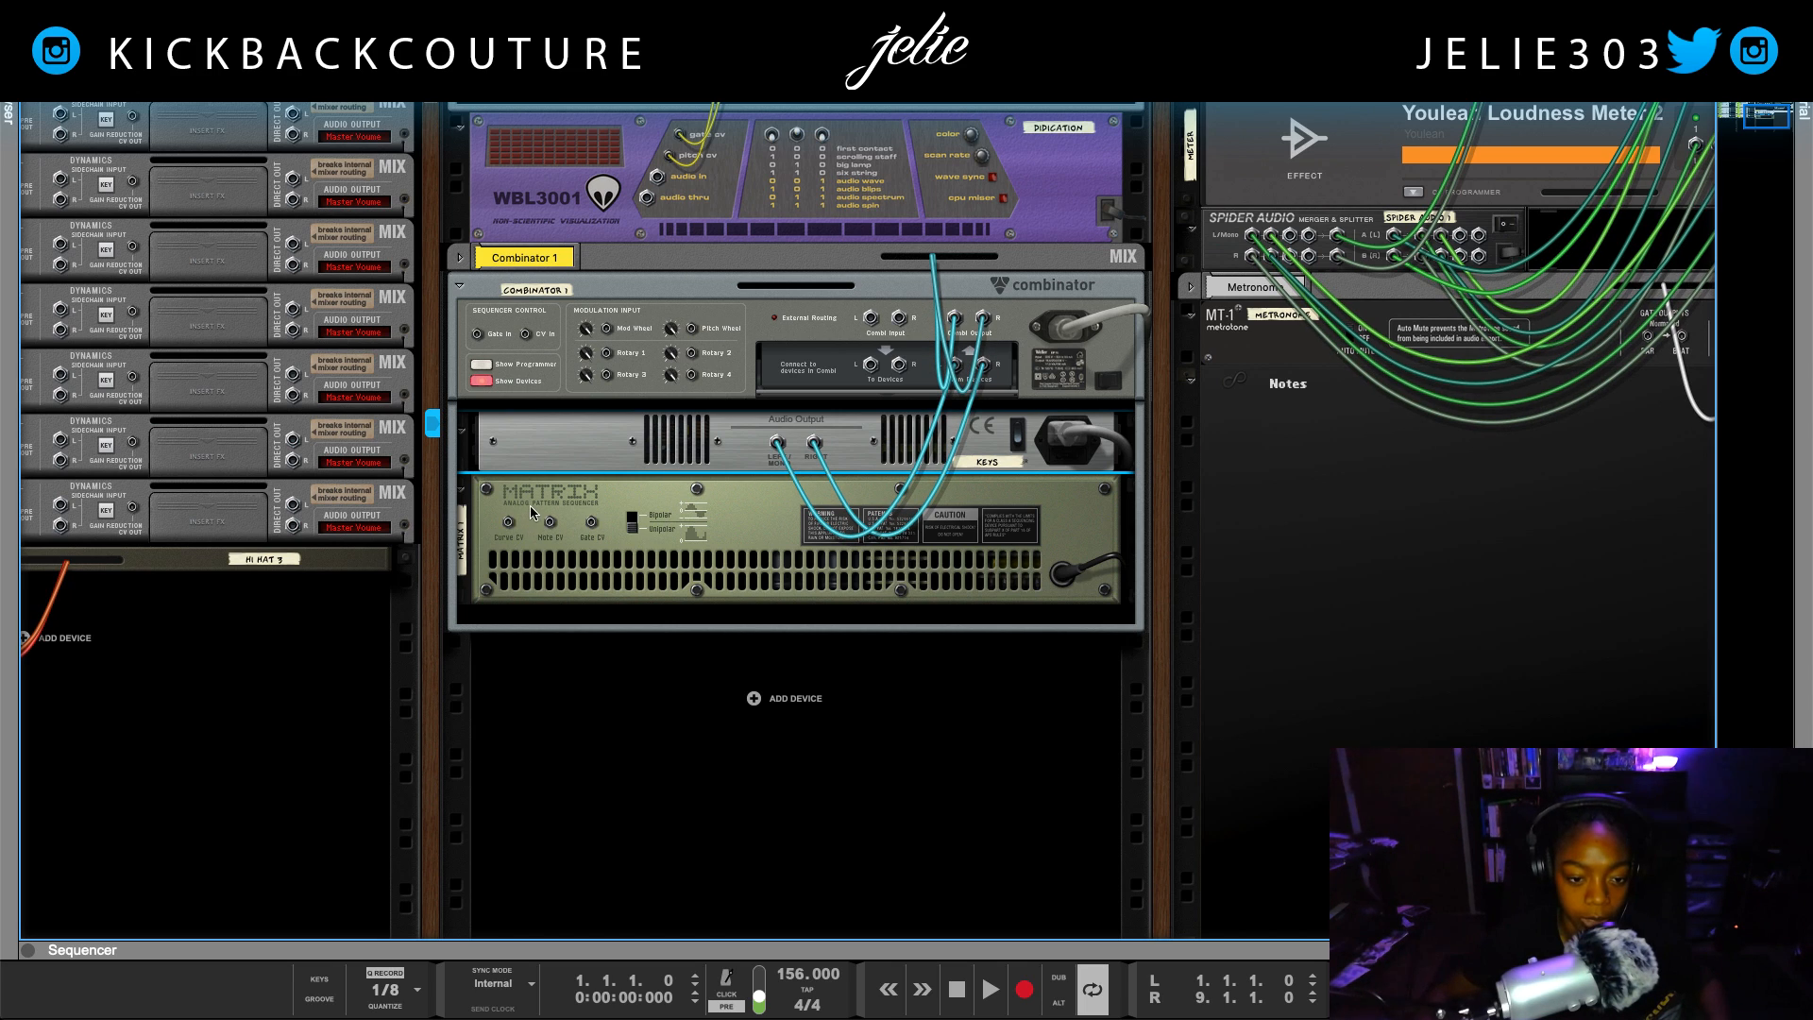
pyautogui.moveTo(554, 525); pyautogui.dragTo(526, 338)
pyautogui.moveTo(592, 525); pyautogui.dragTo(477, 333)
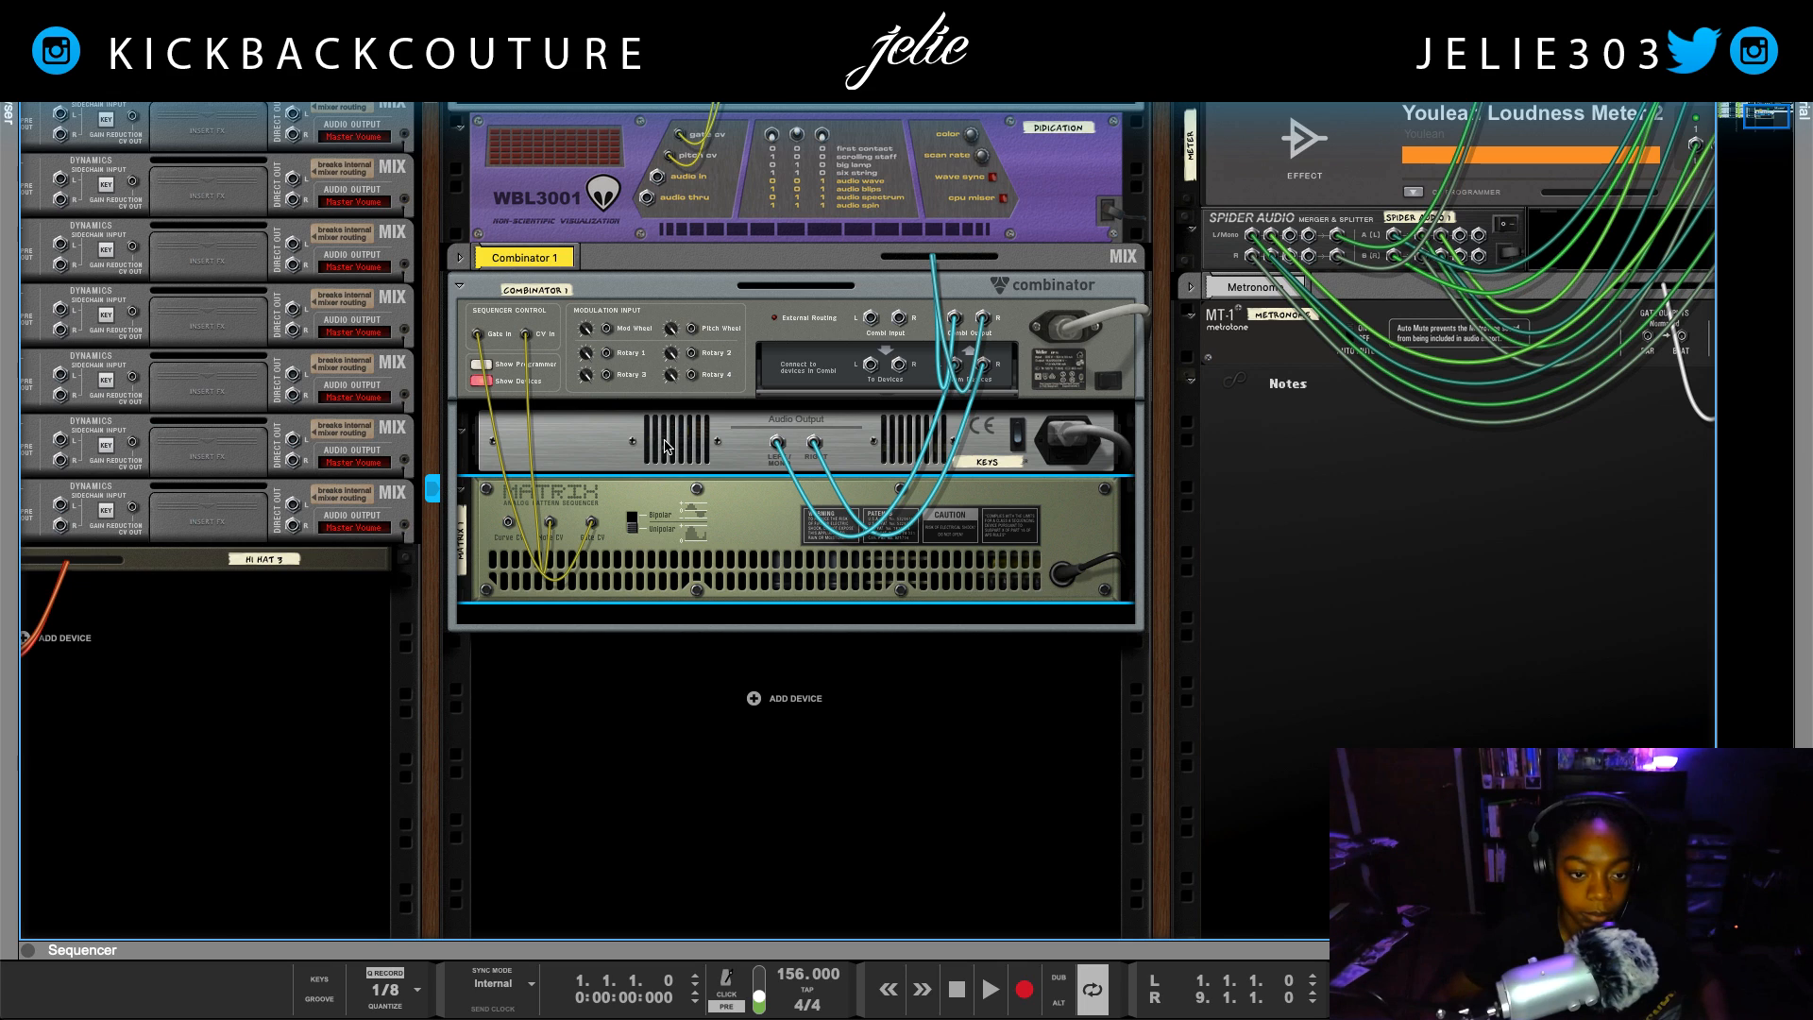
# Return to the rack front, listen to the Matrix pattern playing the ID8, and stop it
pyautogui.press('Tab')
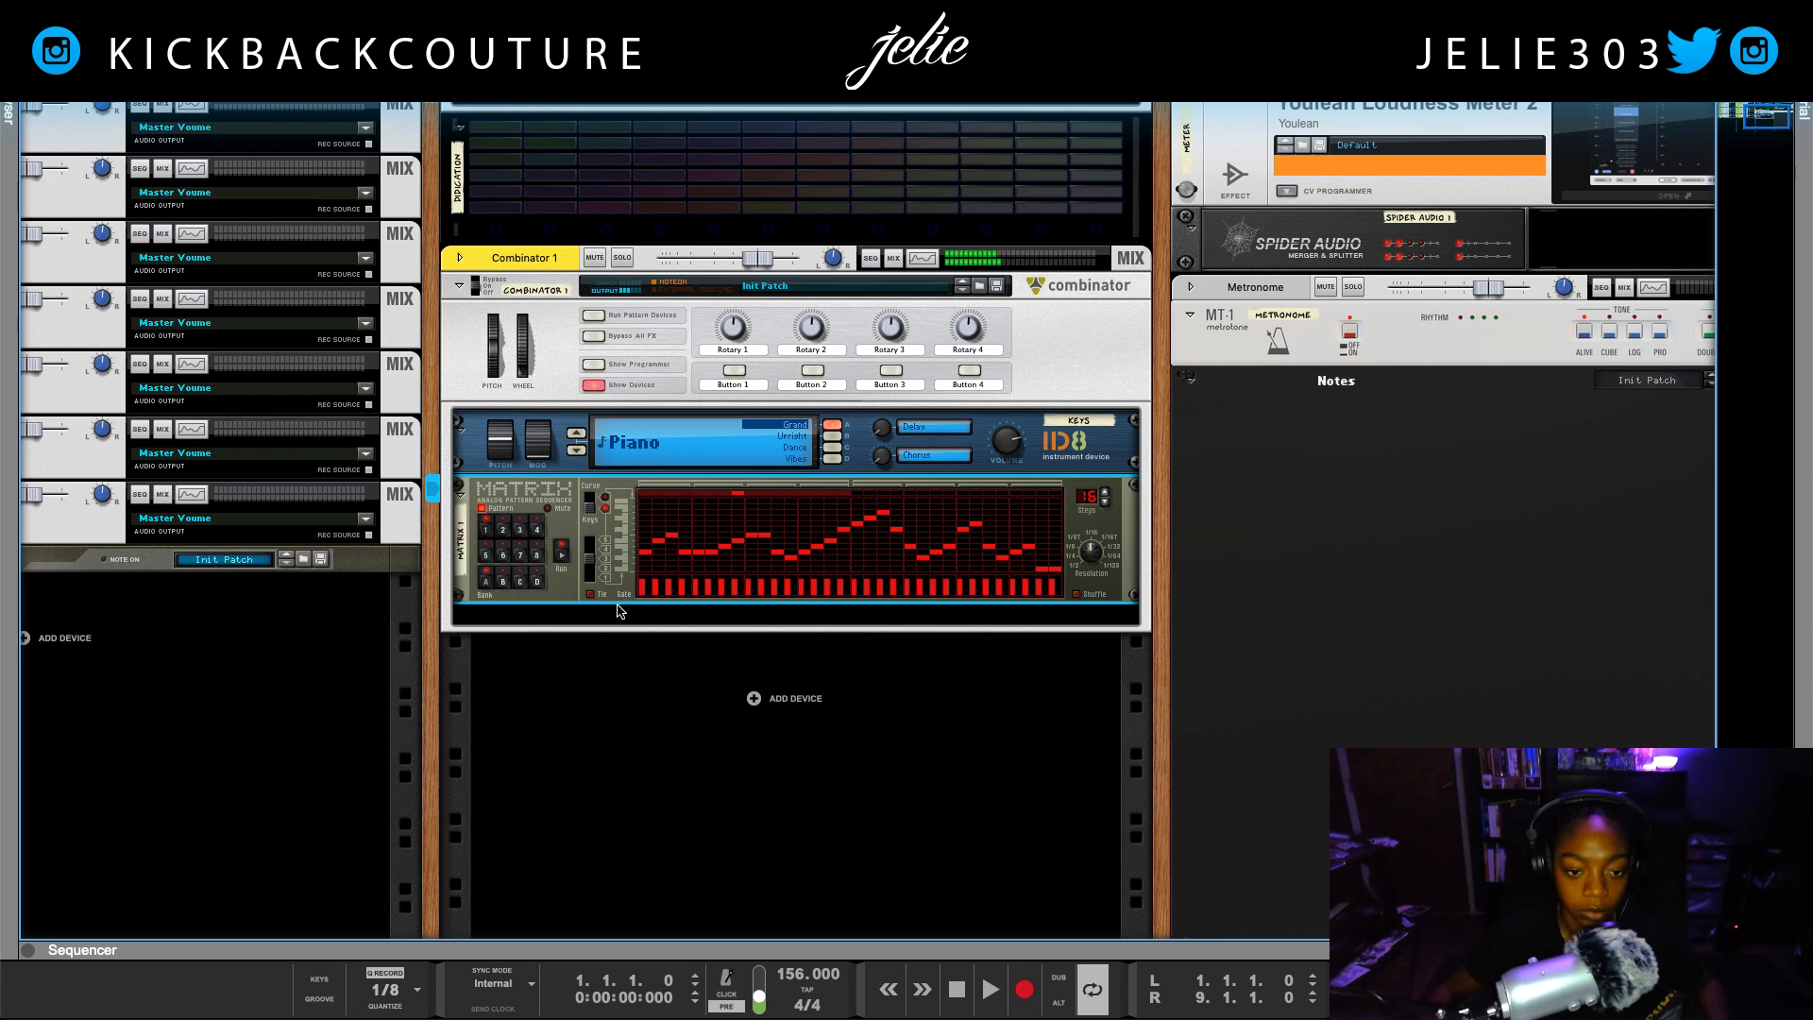
pyautogui.press('space')
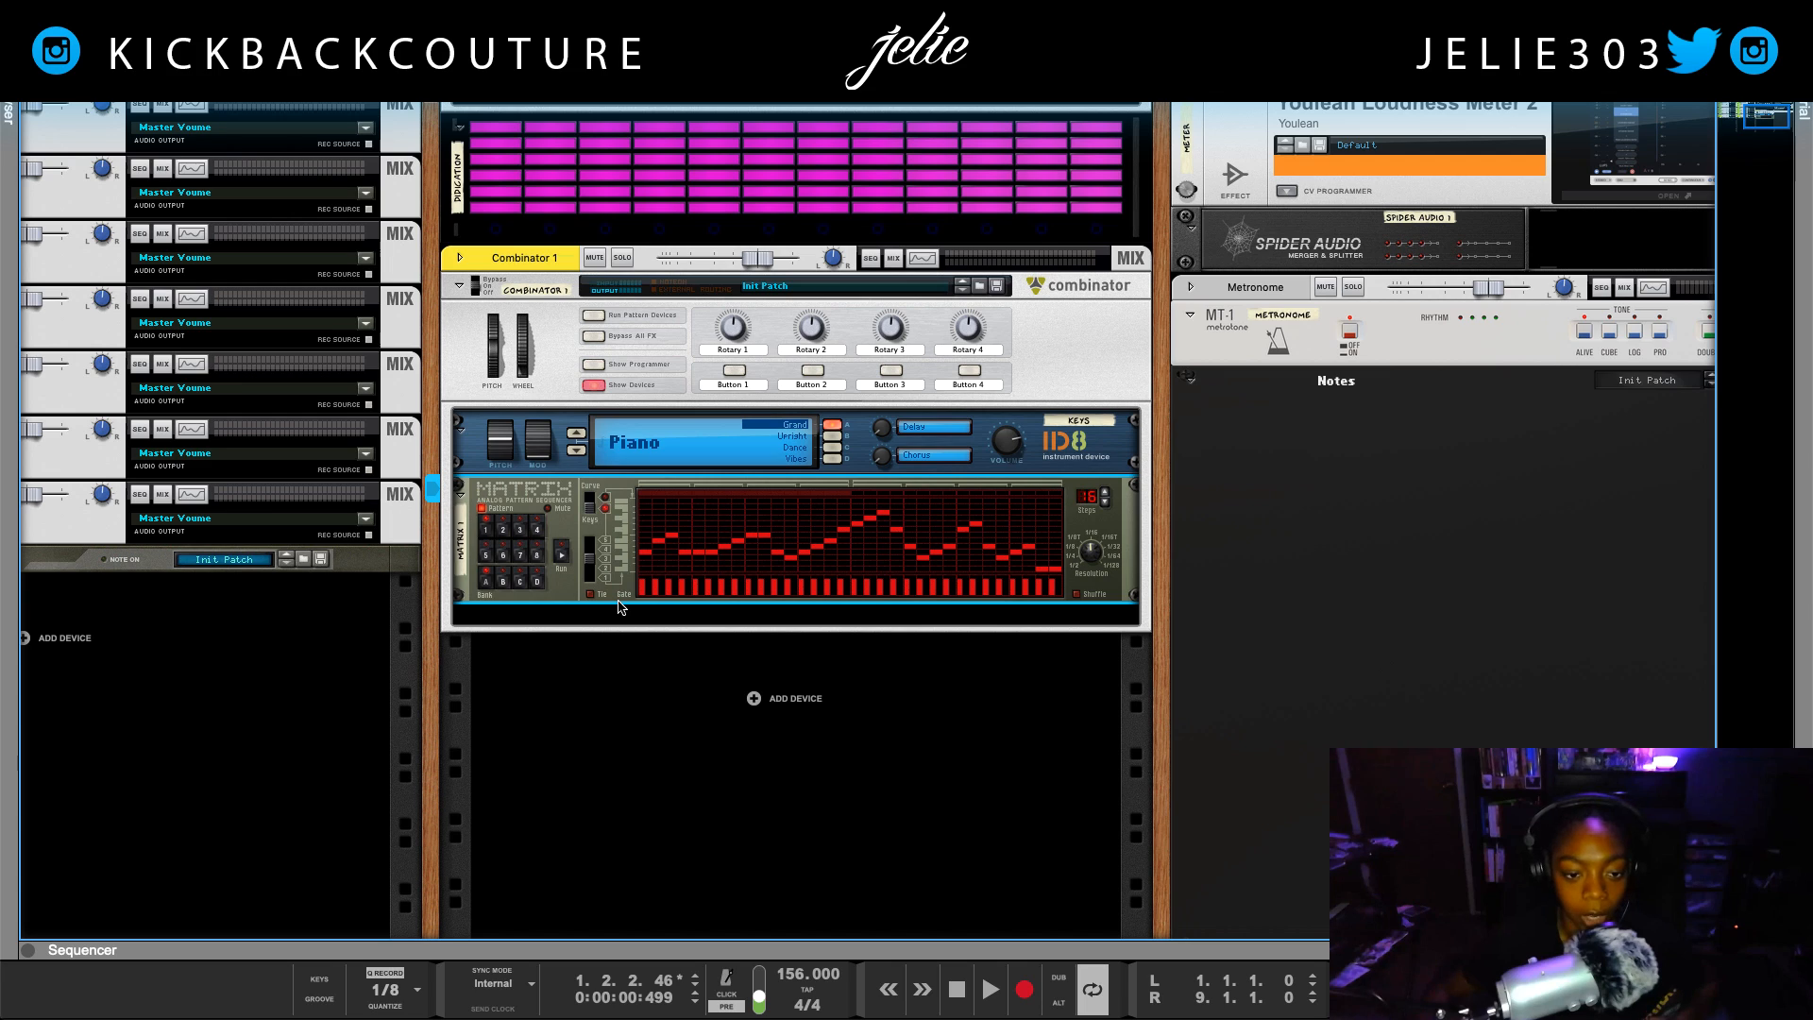
pyautogui.click(557, 387)
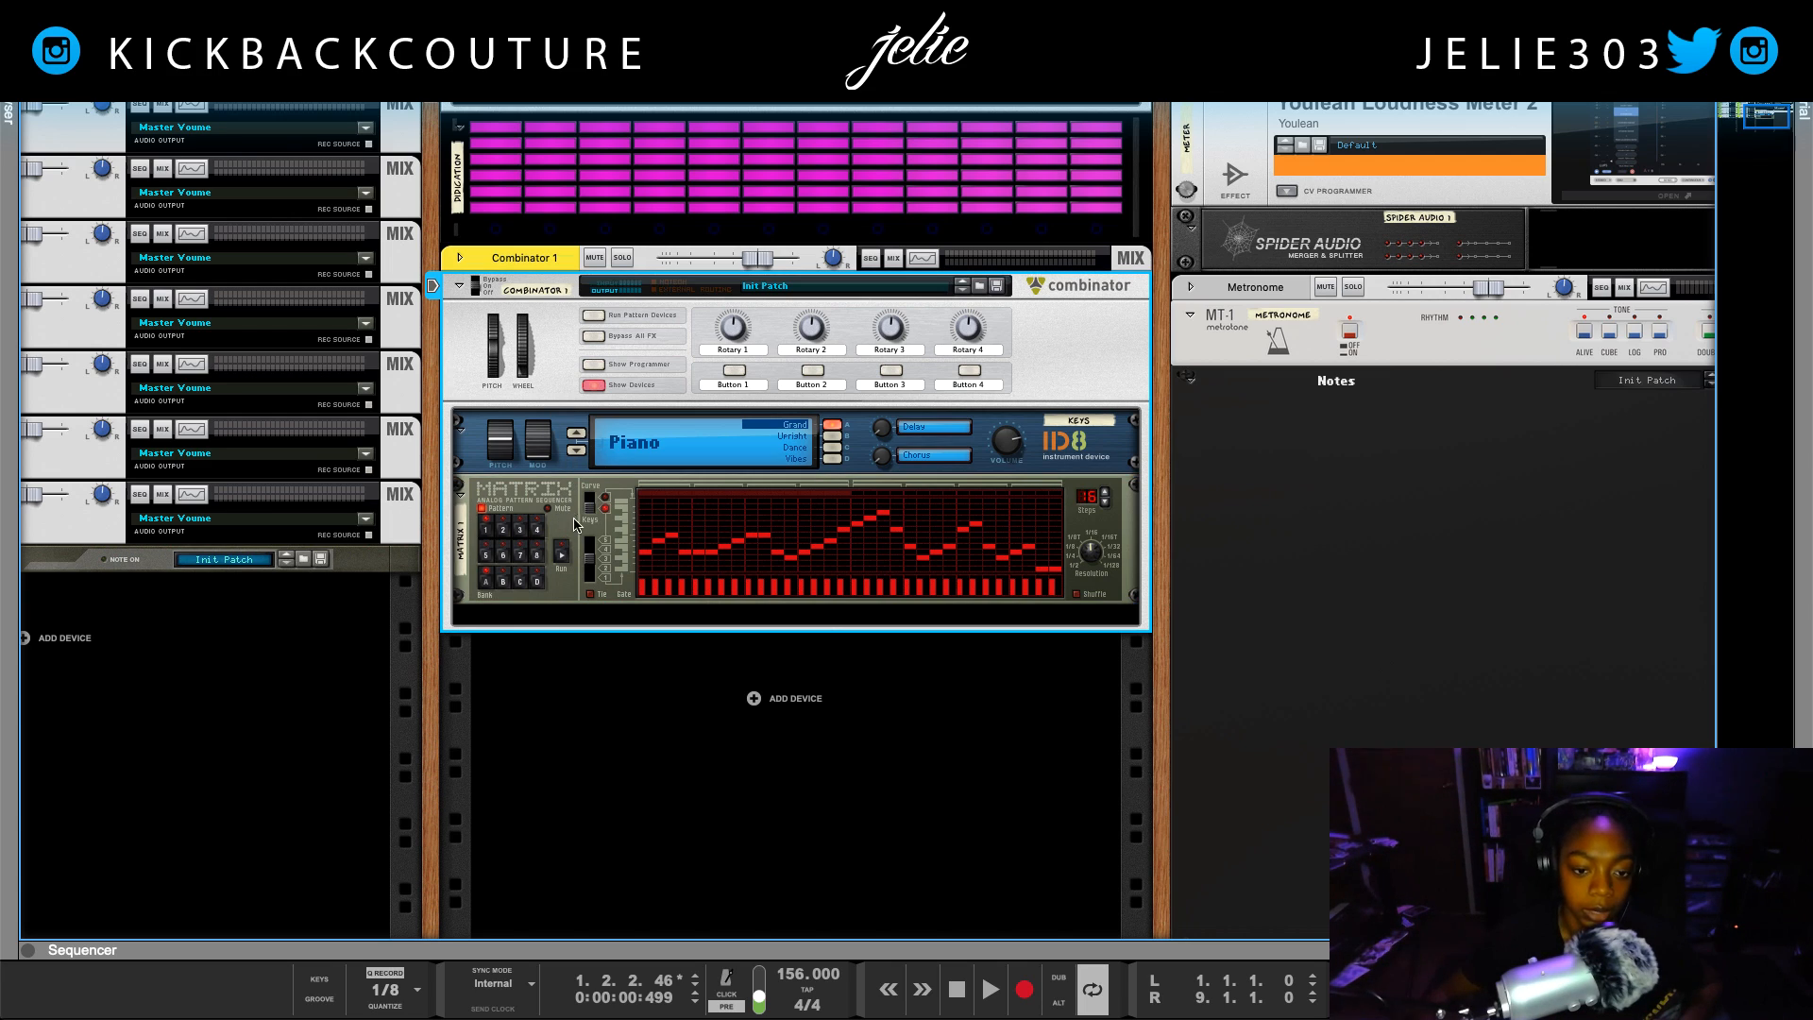
# Limit the Matrix pattern to 4 steps and shape those steps' gate velocities as a rising ramp
pyautogui.click(658, 588)
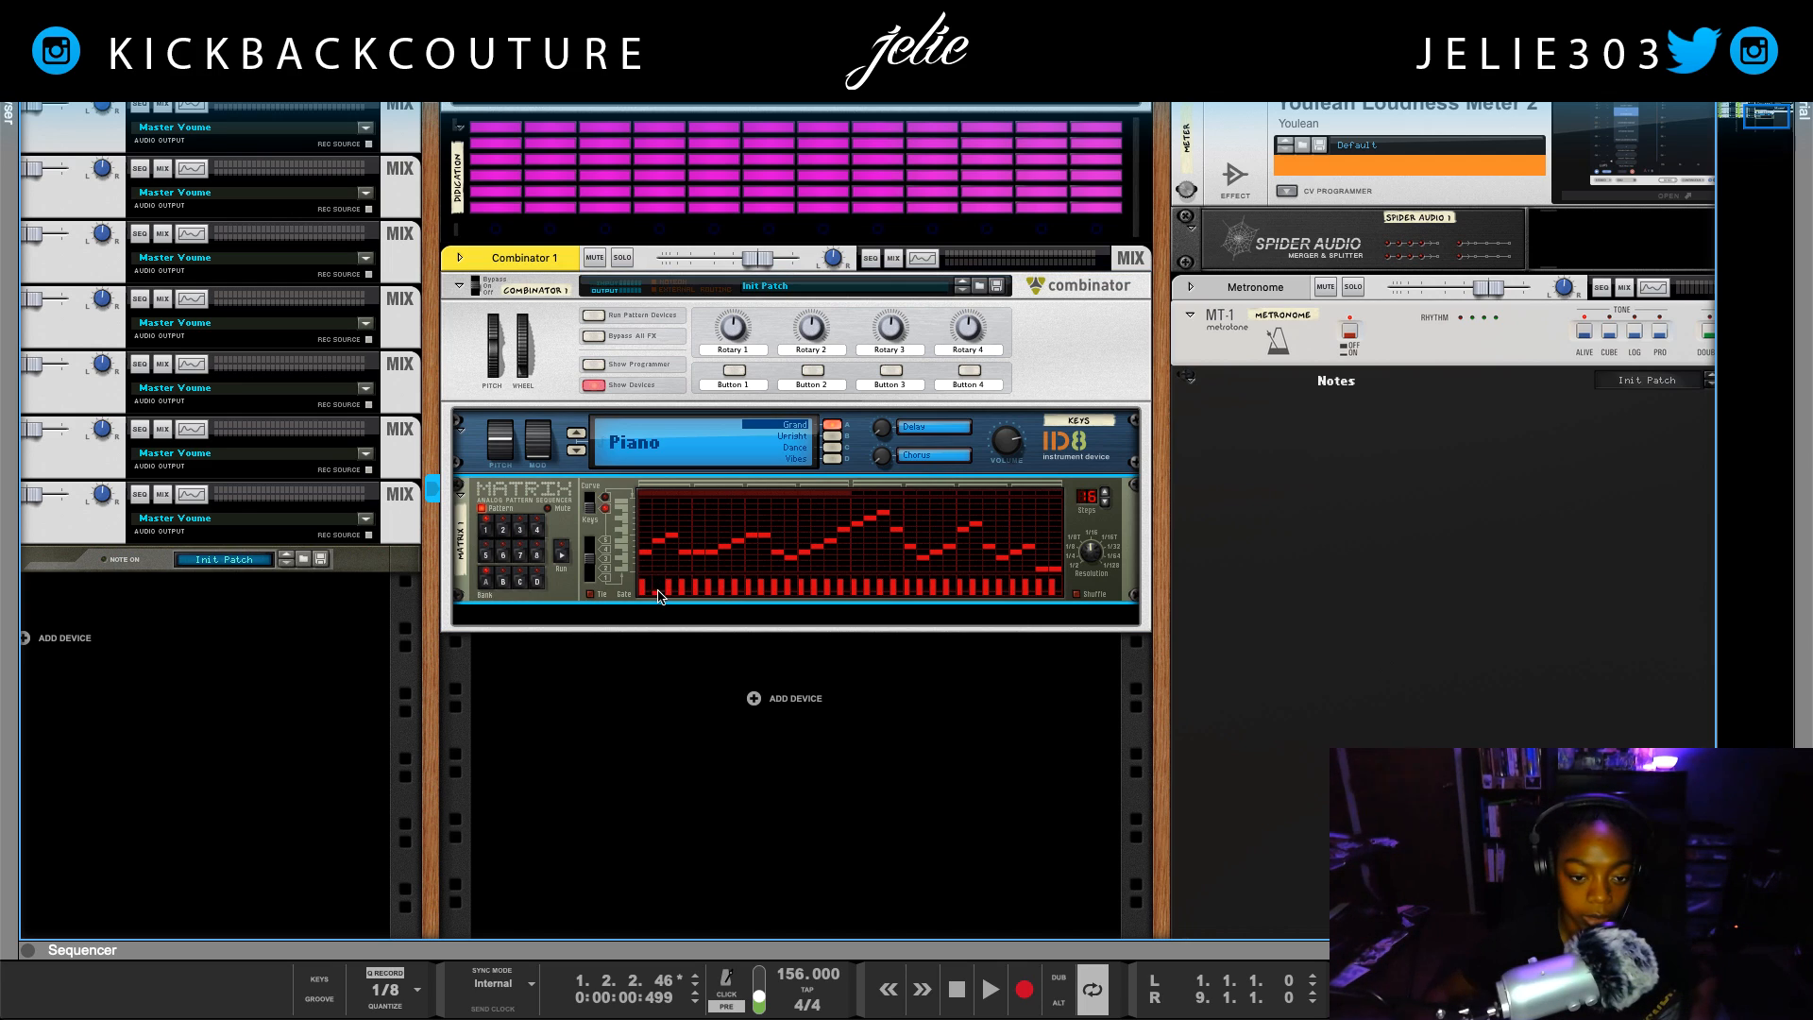
pyautogui.click(1107, 501)
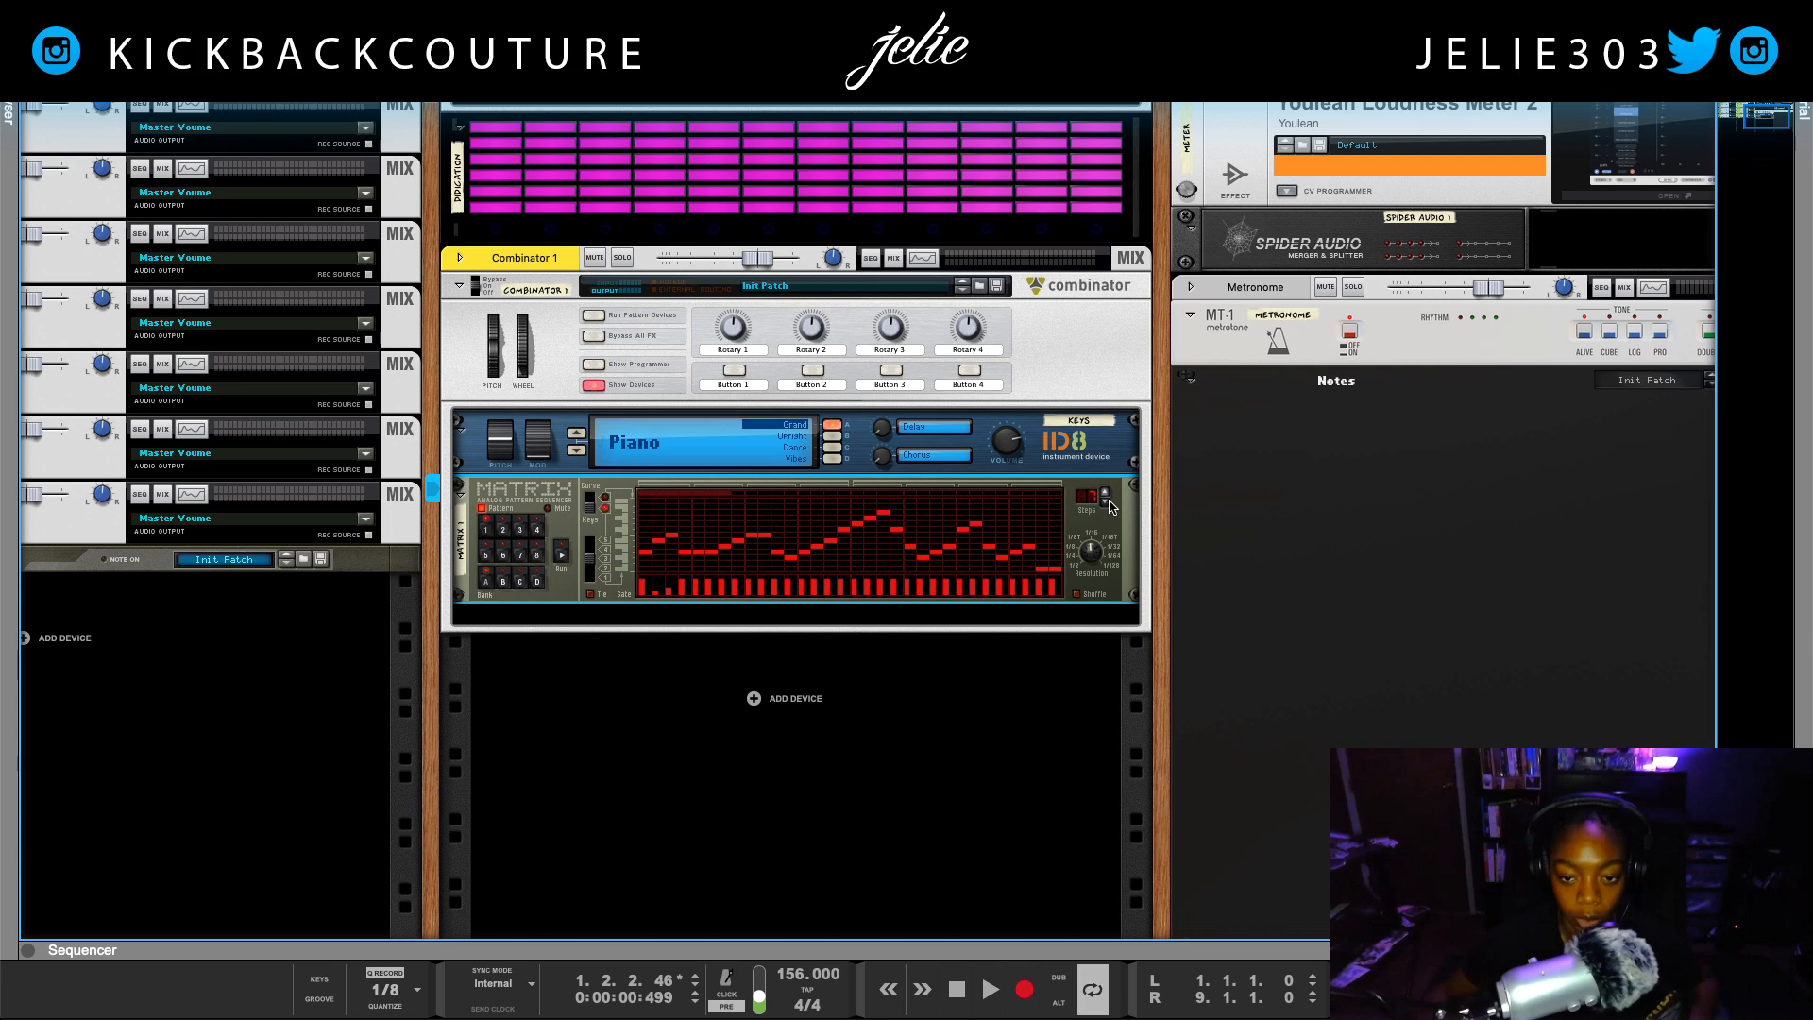
pyautogui.click(1109, 501)
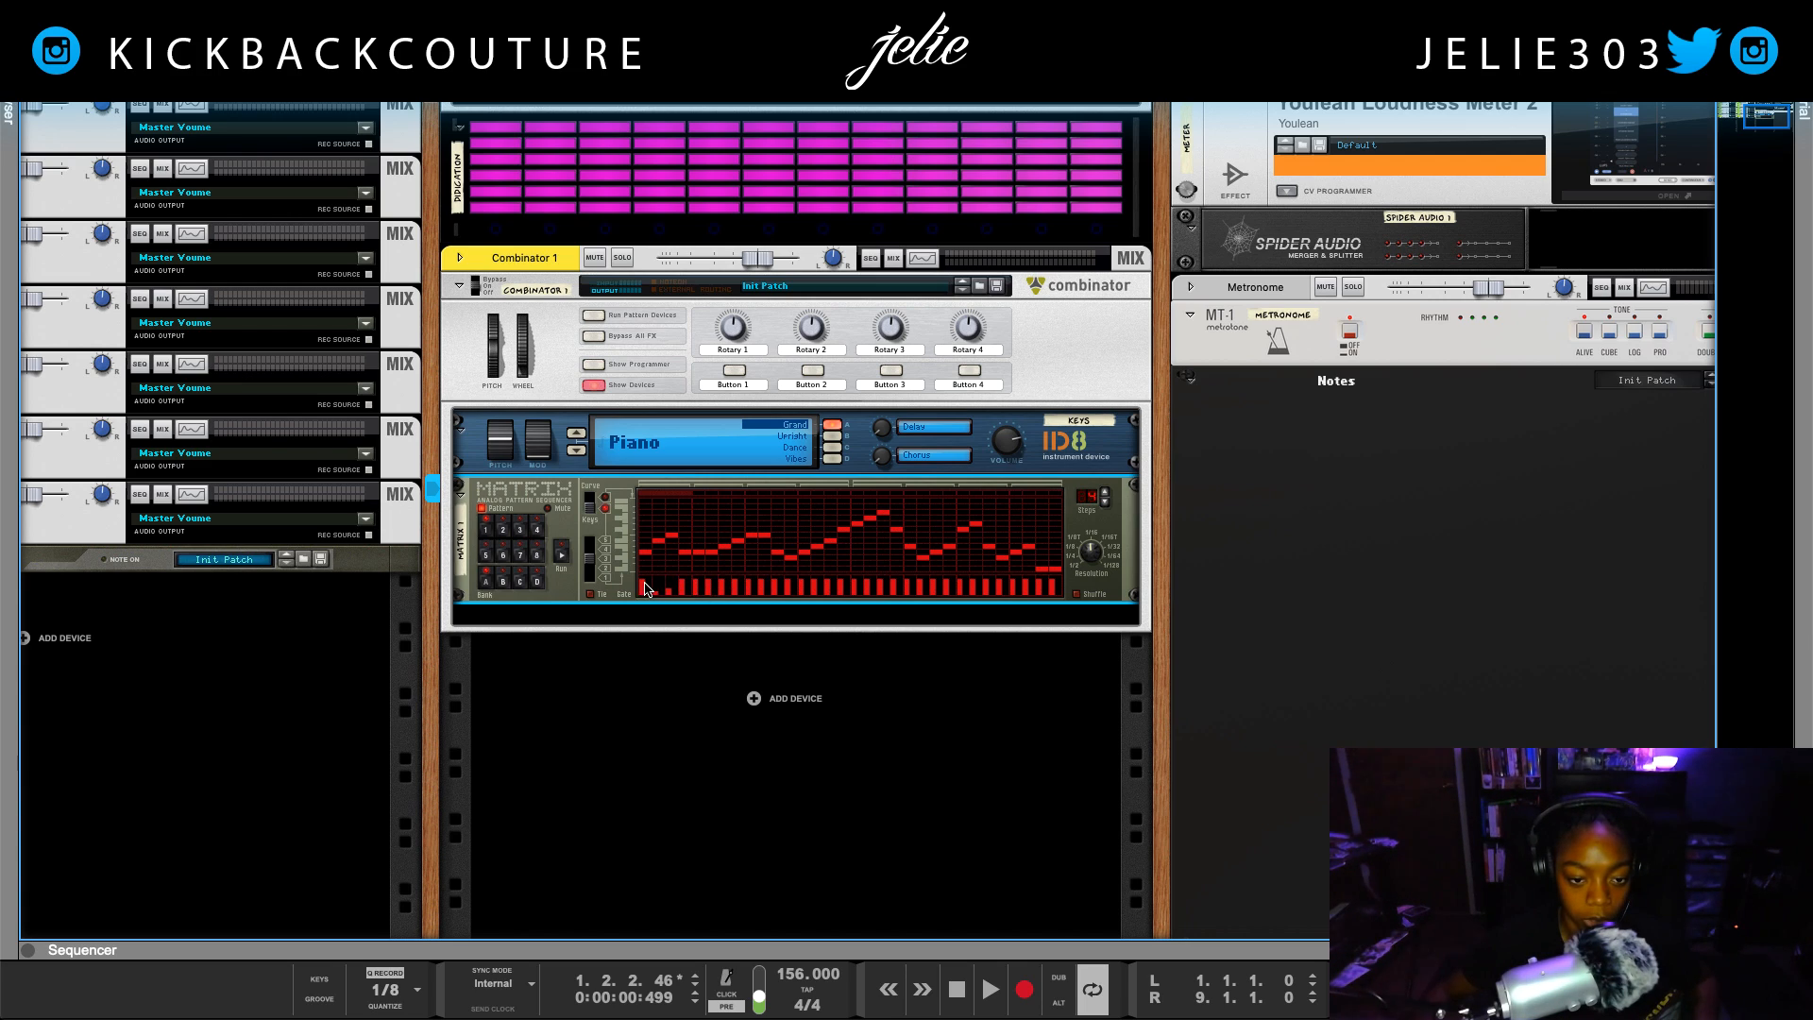
pyautogui.moveTo(646, 588); pyautogui.dragTo(640, 597)
pyautogui.moveTo(680, 580); pyautogui.dragTo(681, 570)
# Lower the Matrix's resolution setting and play the shortened pattern back
pyautogui.moveTo(1093, 549)
pyautogui.moveTo(1093, 549); pyautogui.dragTo(1090, 572)
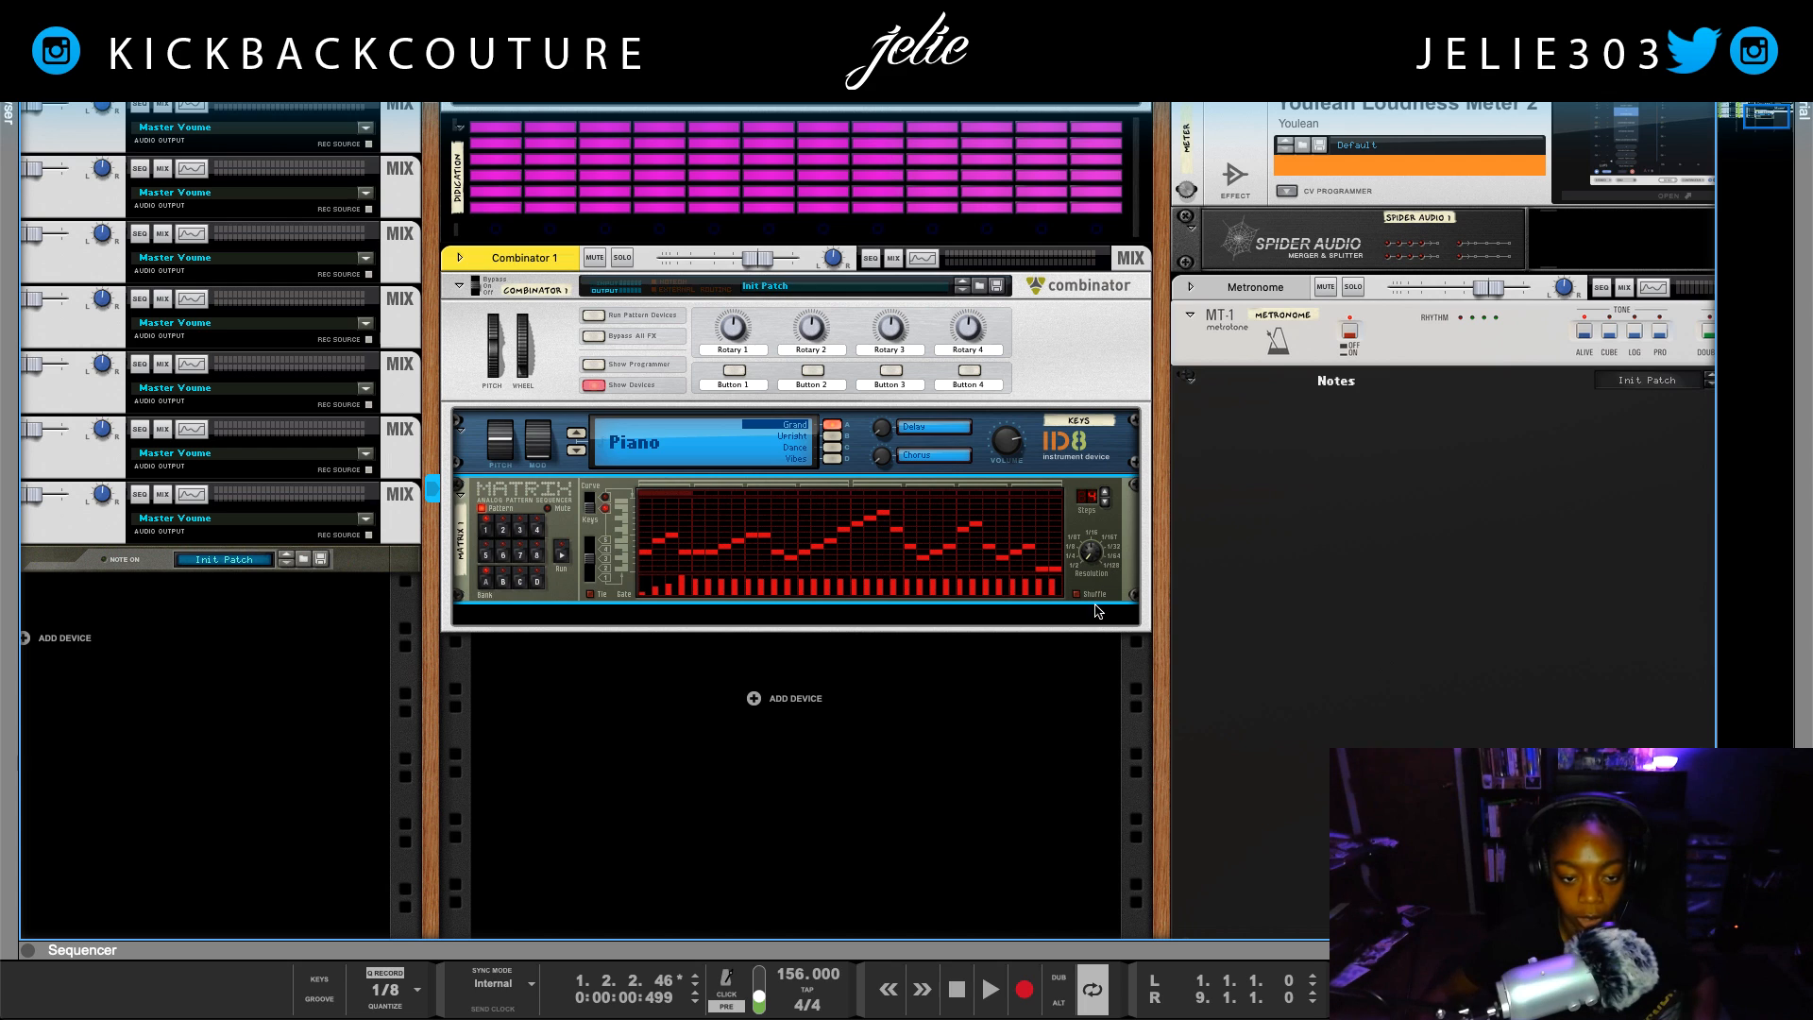
pyautogui.press('space')
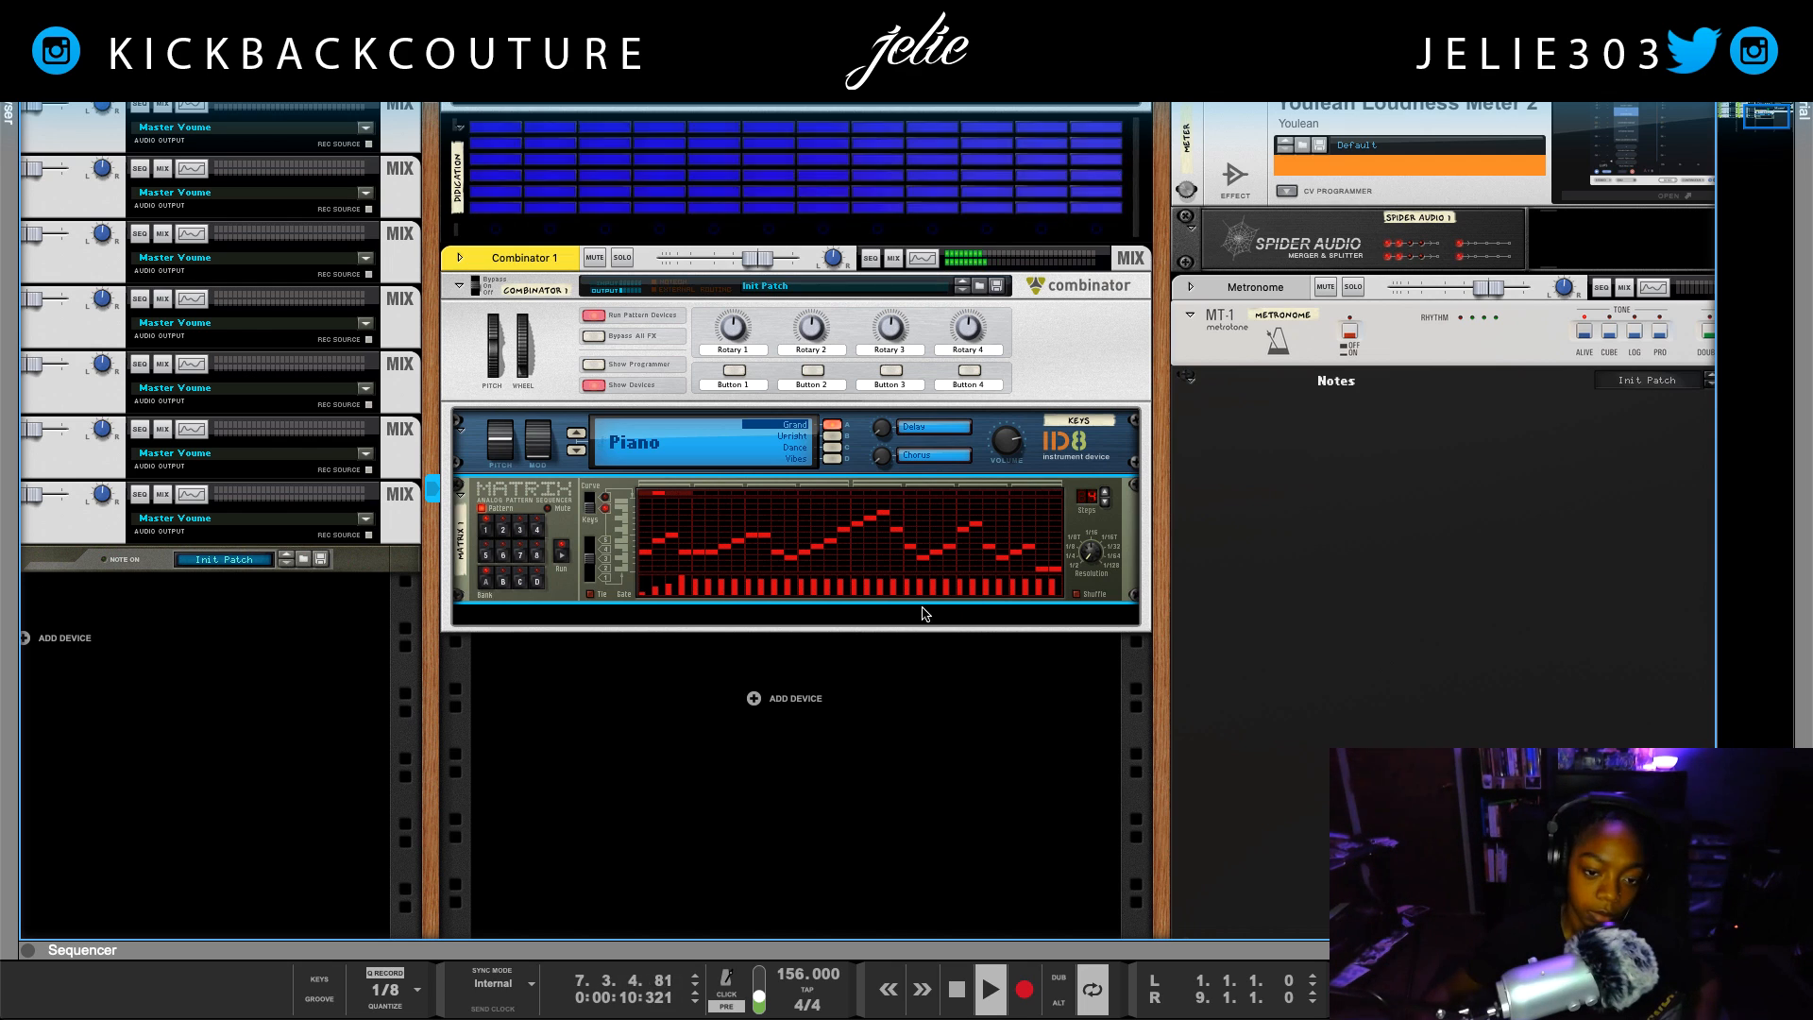
pyautogui.press('space')
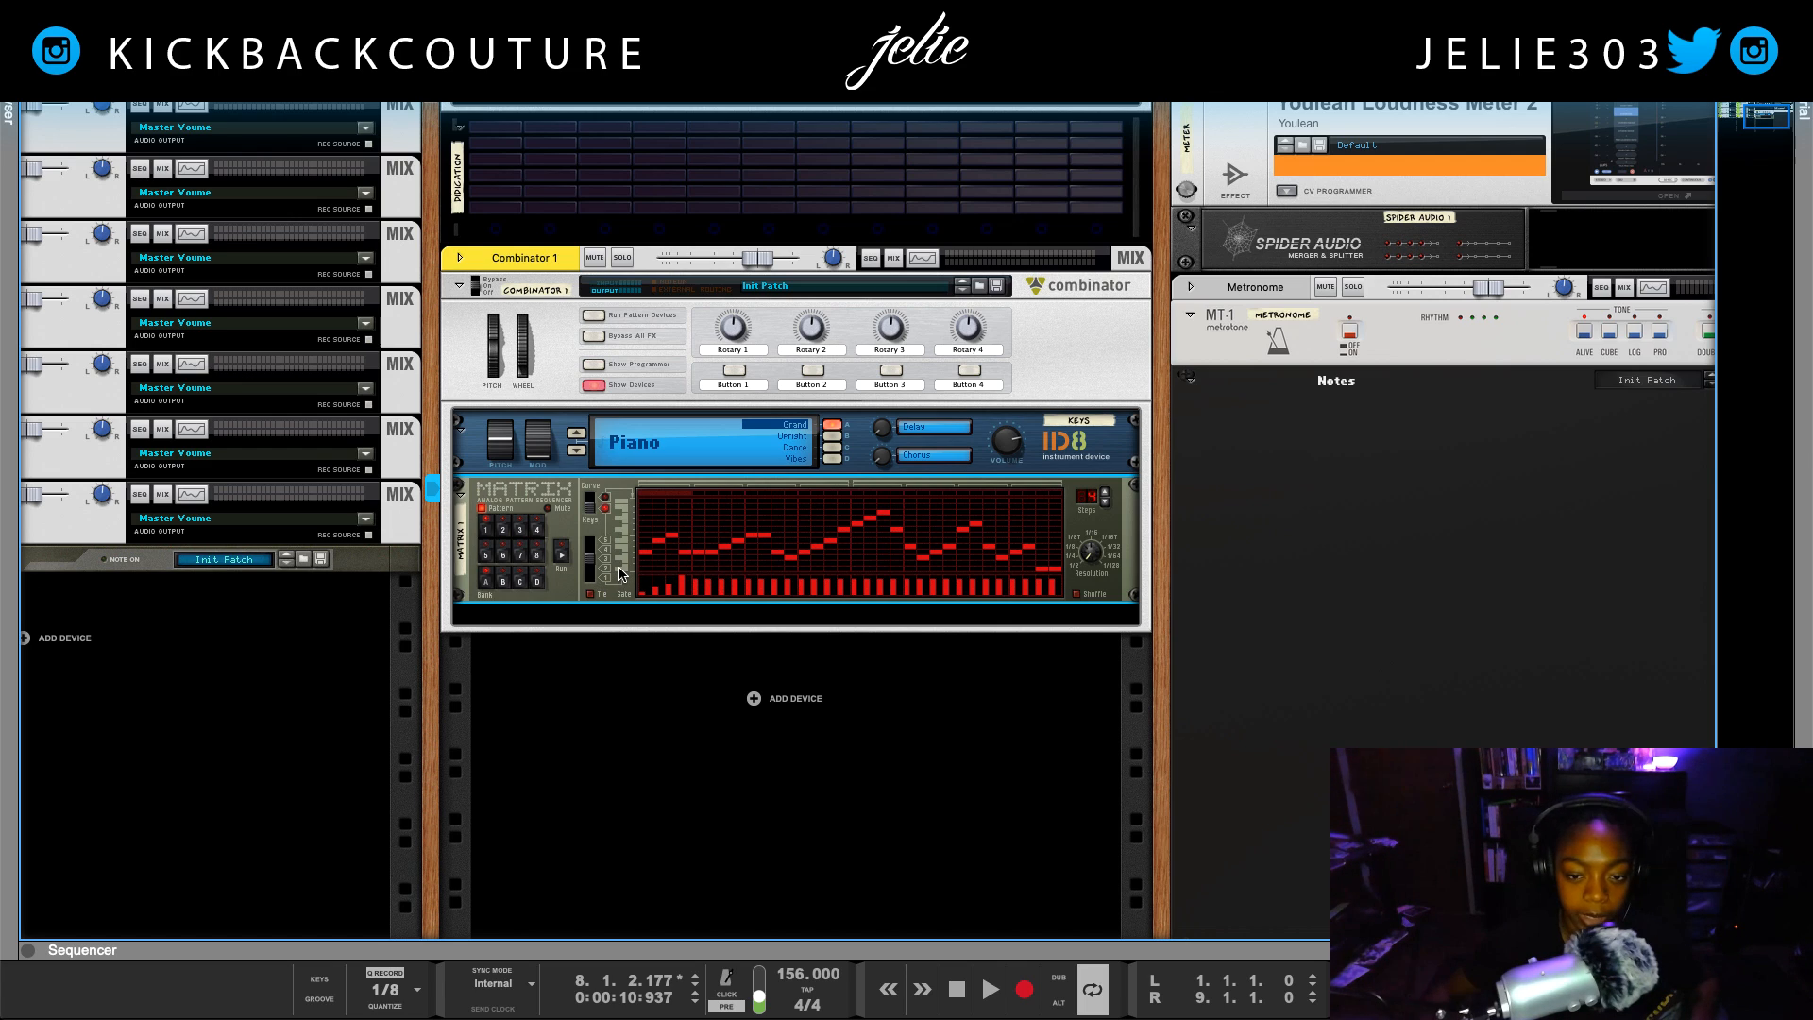
# Switch the Matrix display from Keys to Curve and show the Combinator's Programmer
pyautogui.click(592, 513)
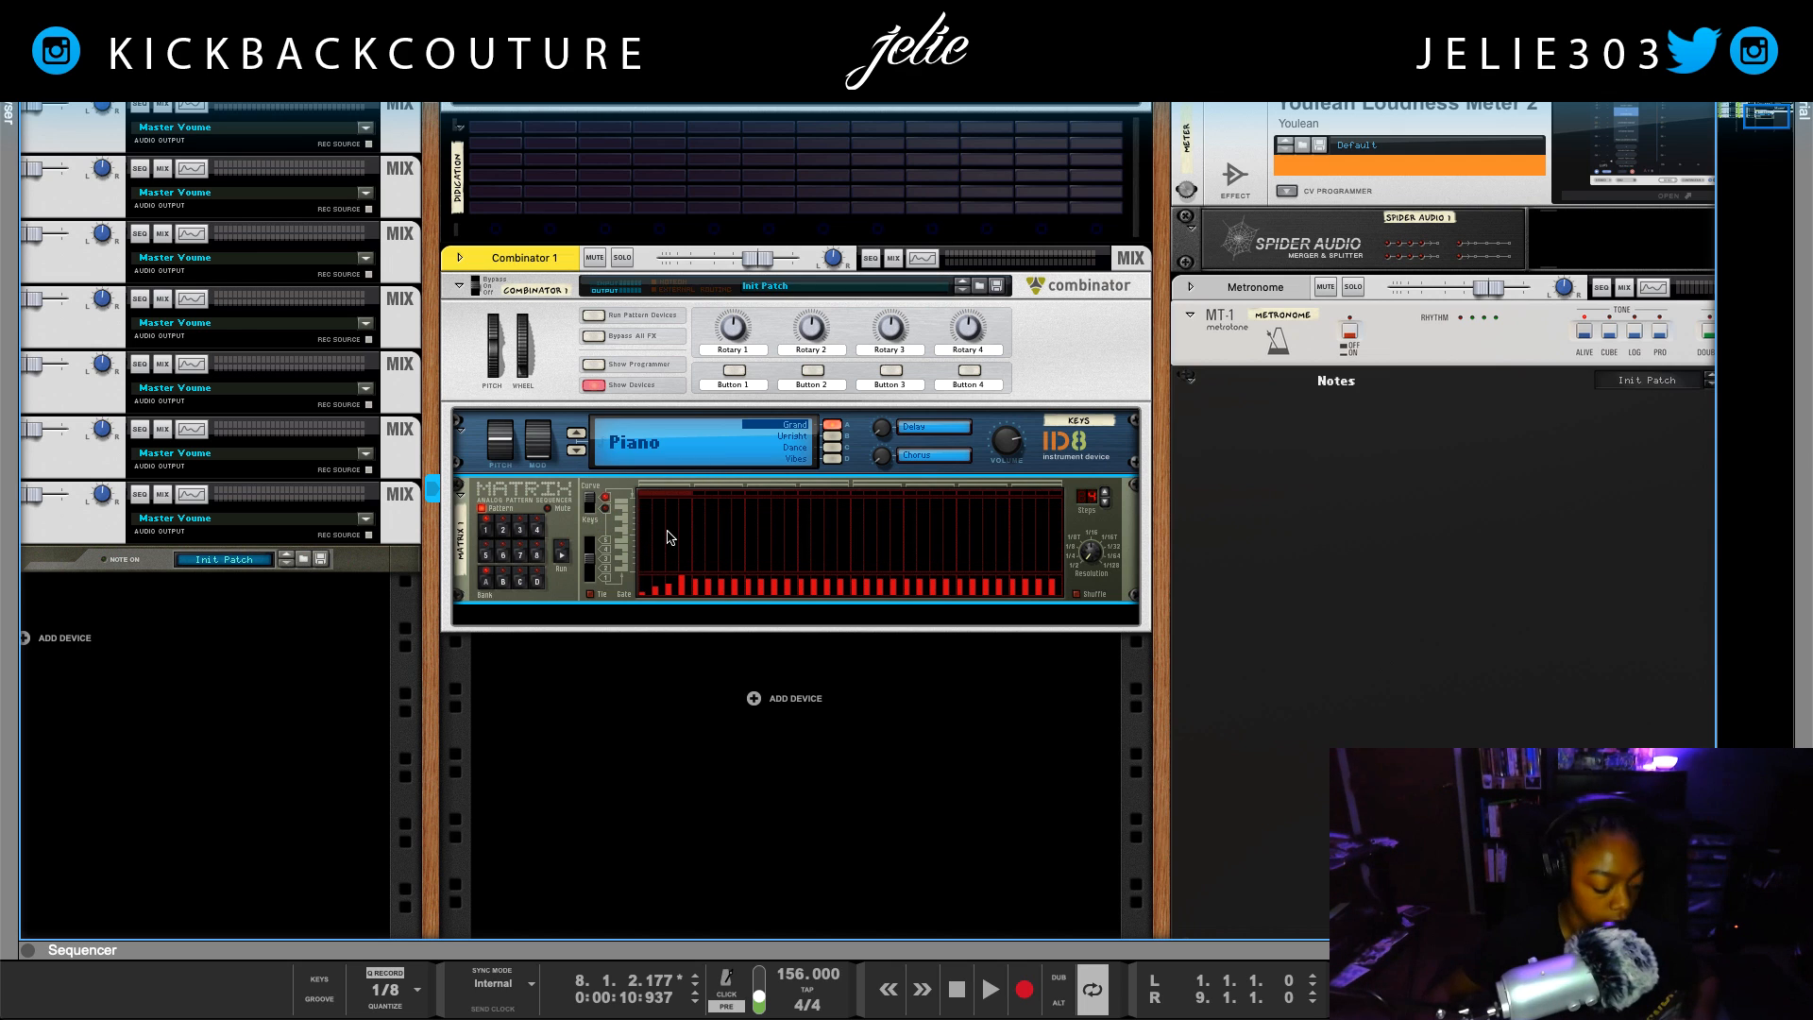
pyautogui.press('Tab')
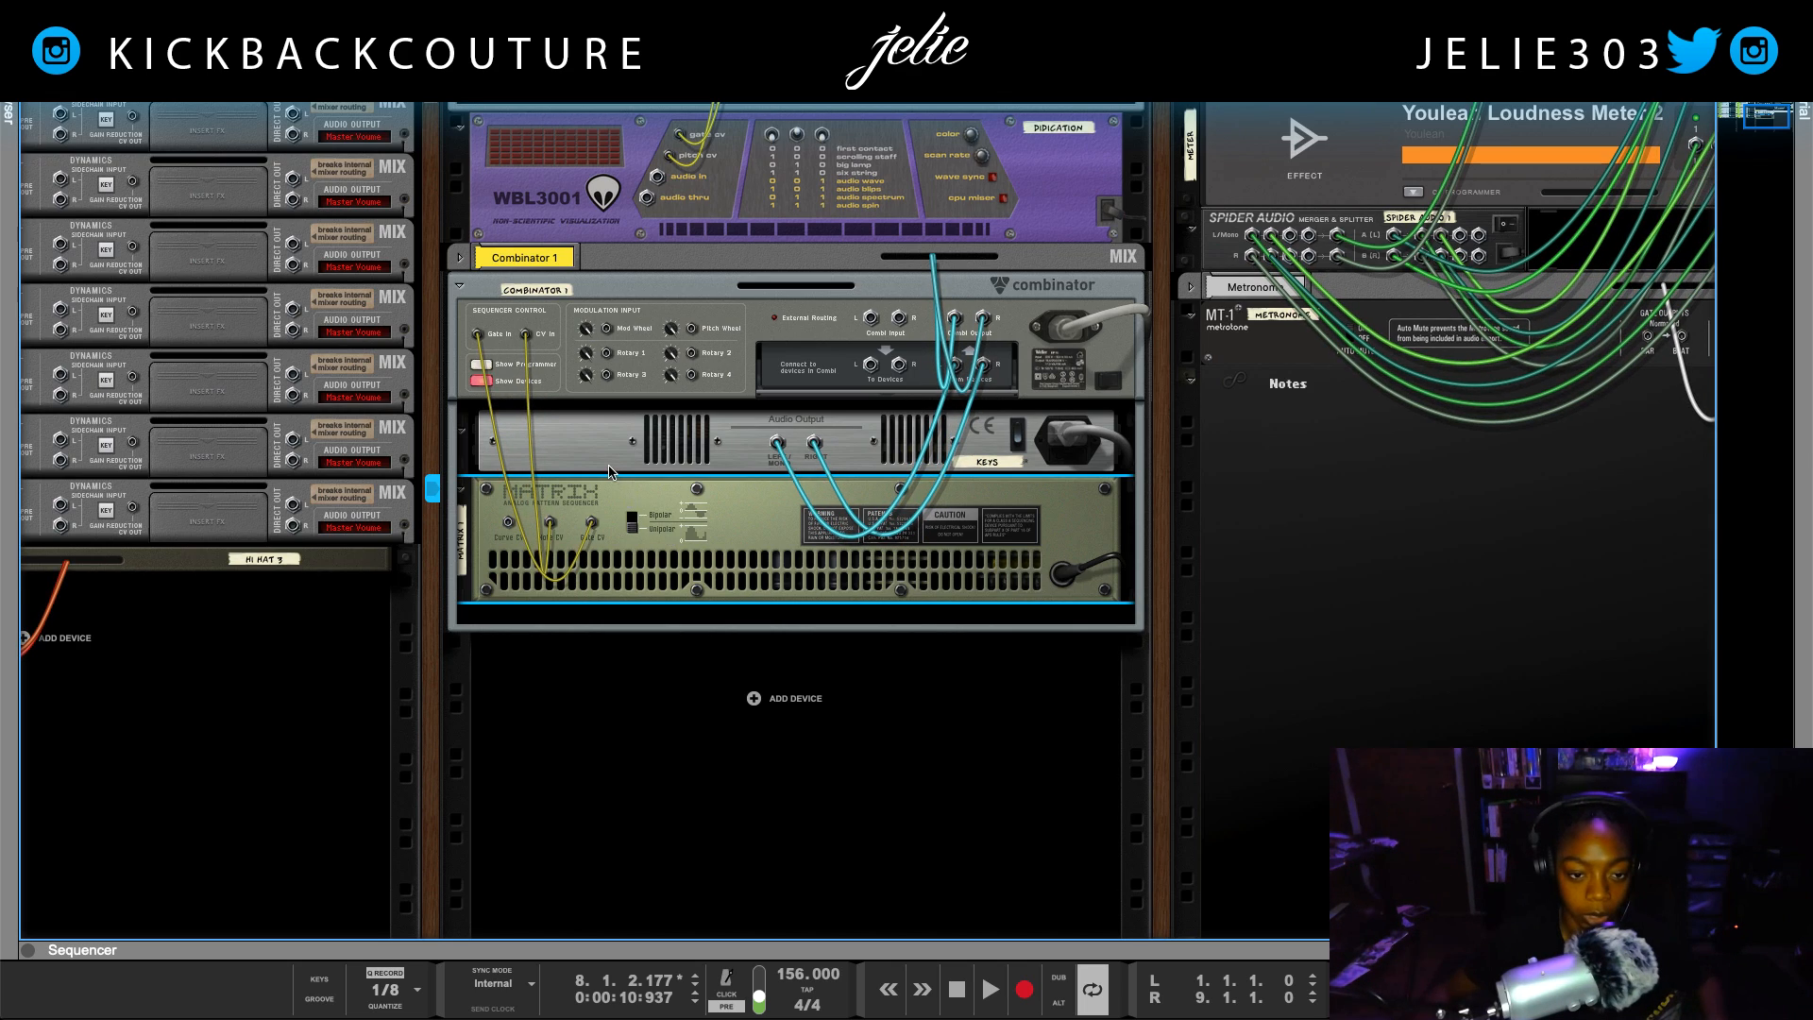
pyautogui.press('Tab')
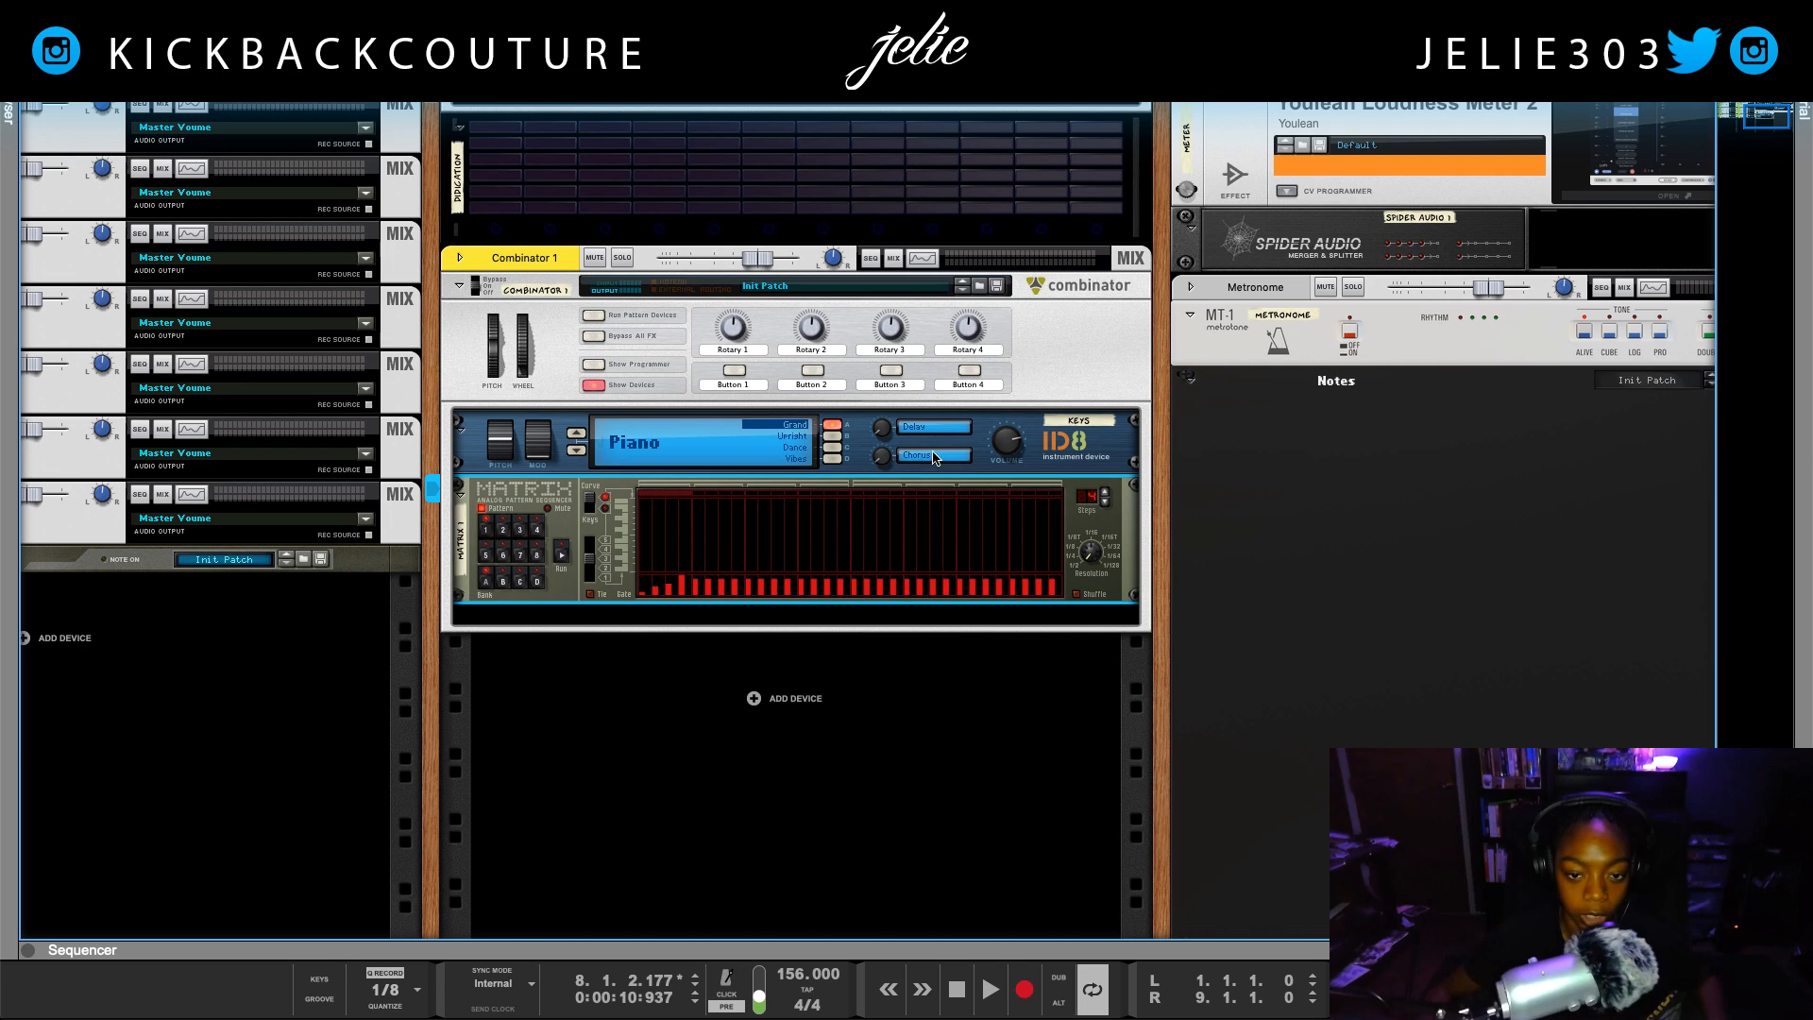
pyautogui.click(593, 364)
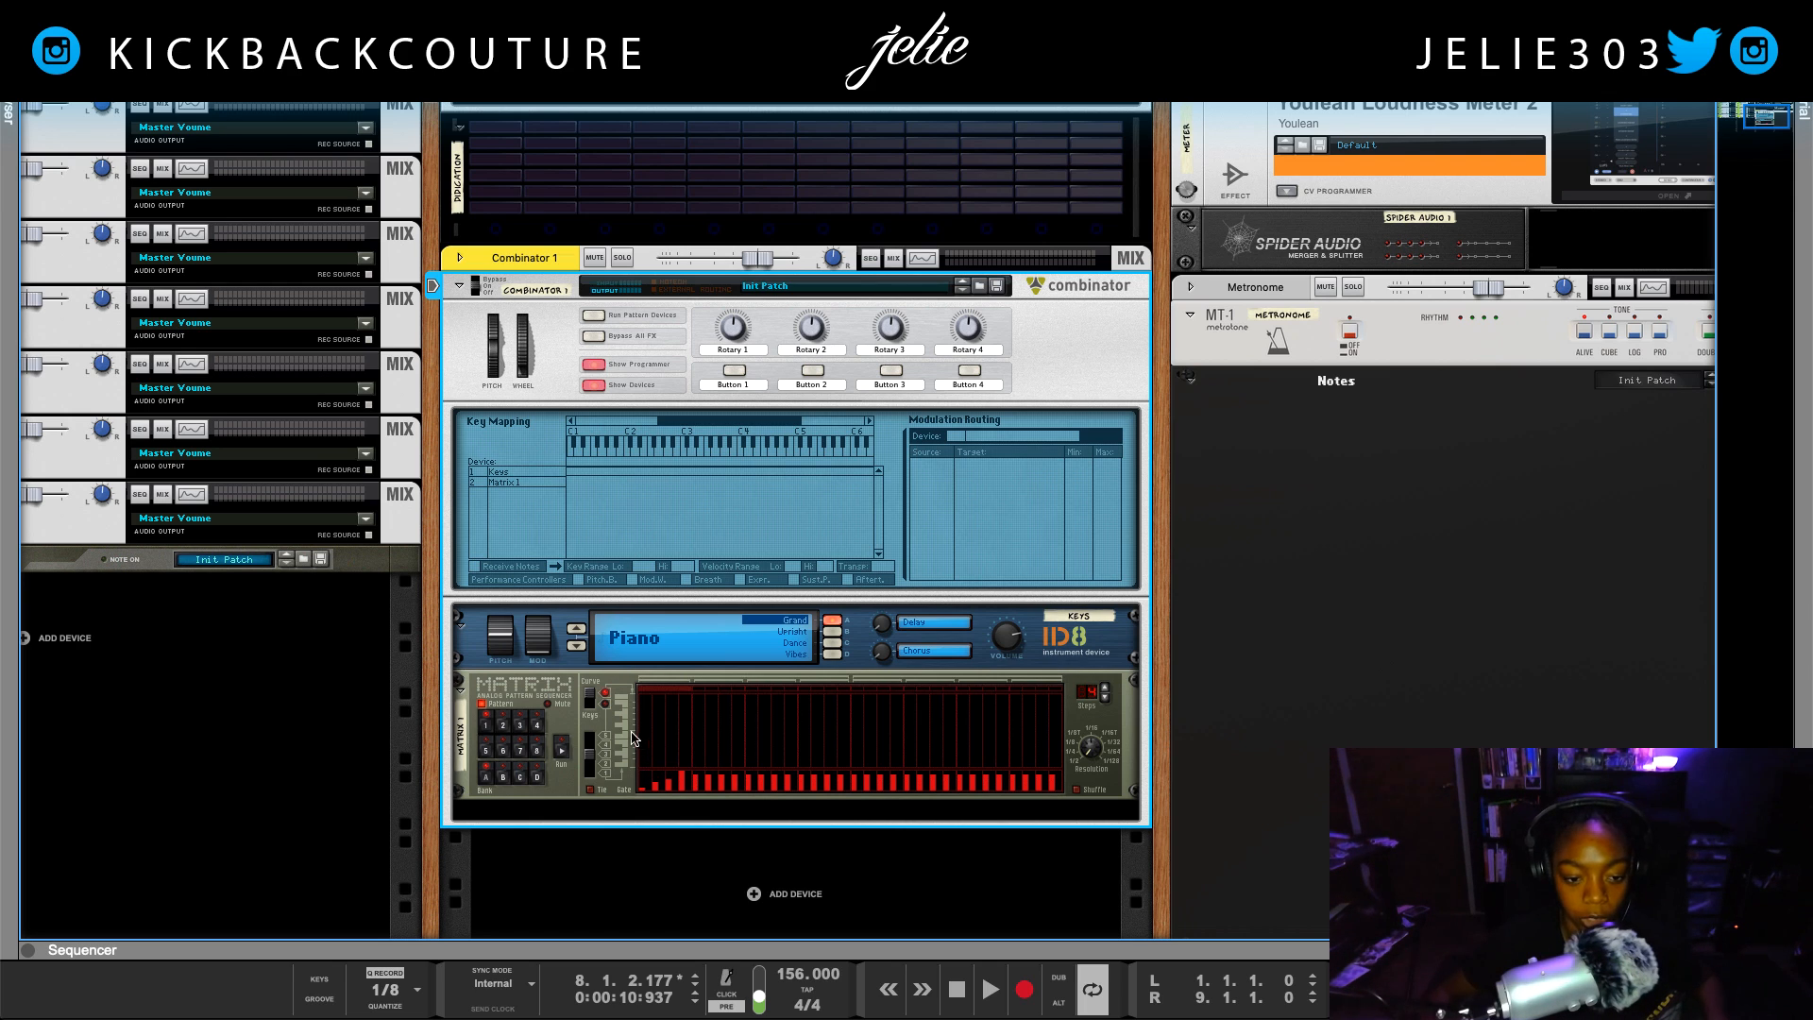
# Draw a wavy curve across all Matrix steps and set the rear curve switch to Bipolar
pyautogui.moveTo(650, 749)
pyautogui.mouseDown()
pyautogui.moveTo(727, 718)
pyautogui.moveTo(1073, 746)
pyautogui.mouseUp()
pyautogui.press('Tab')
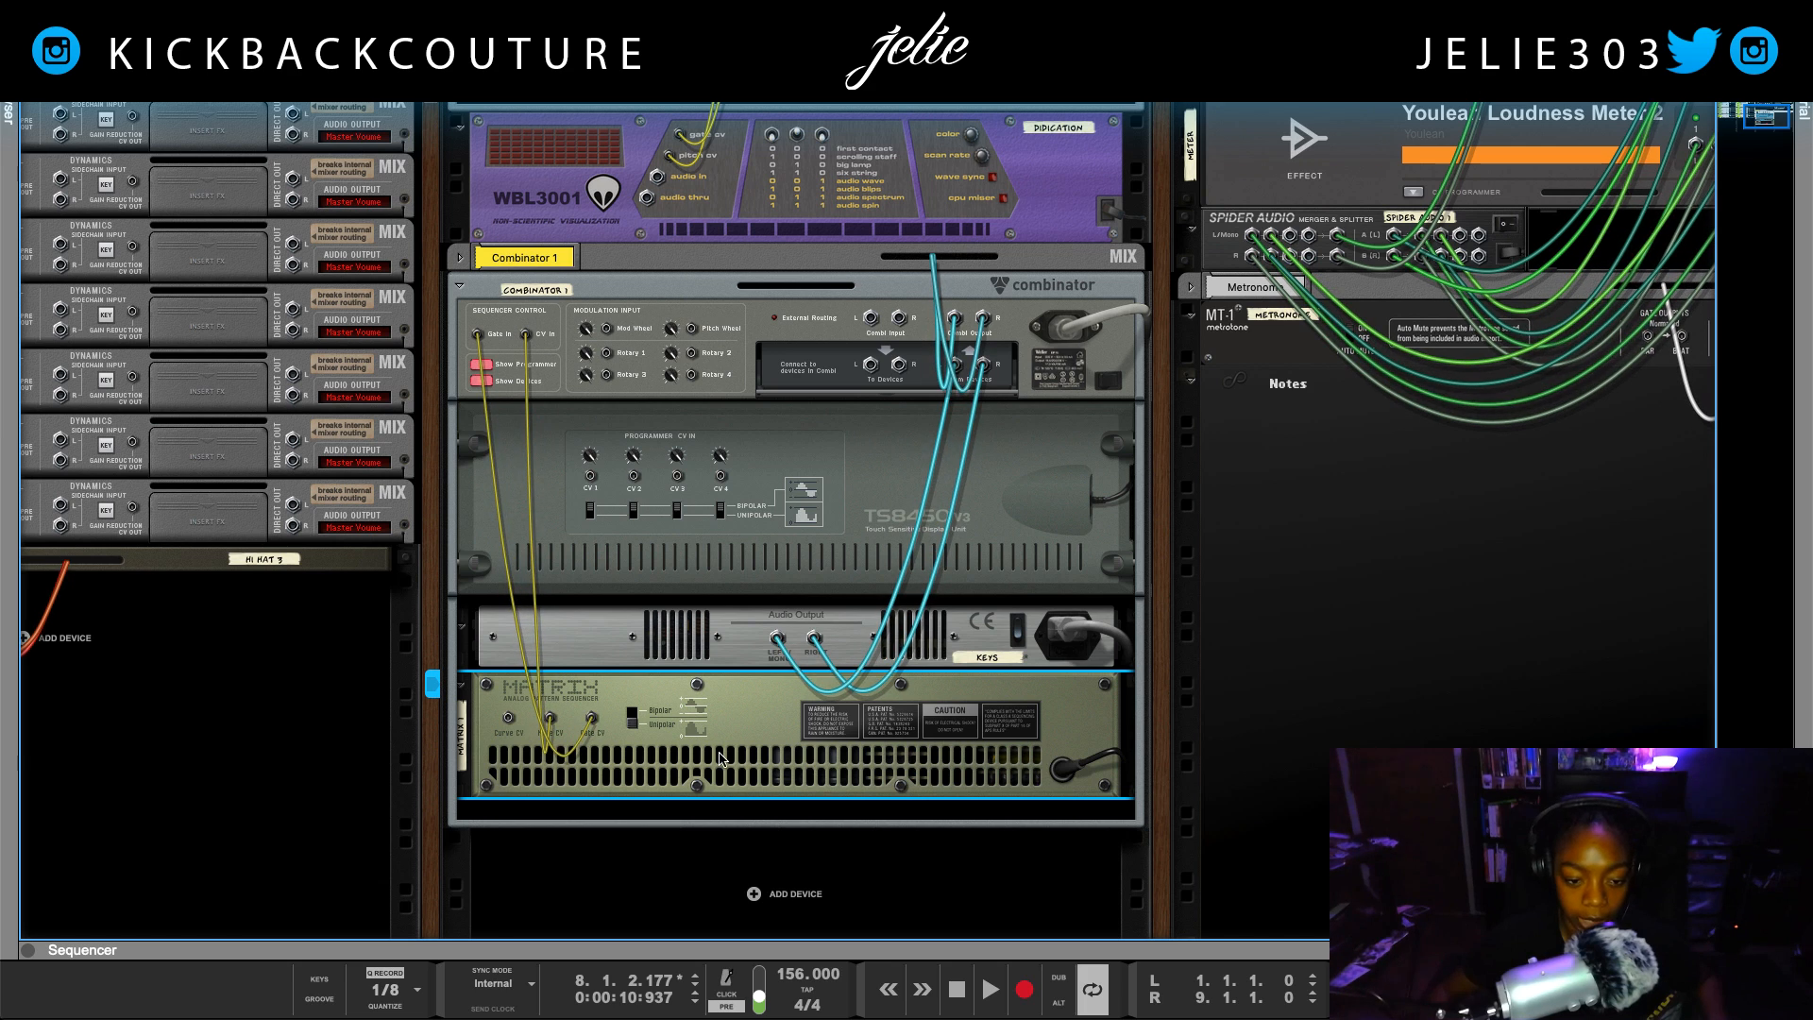
pyautogui.press('Tab')
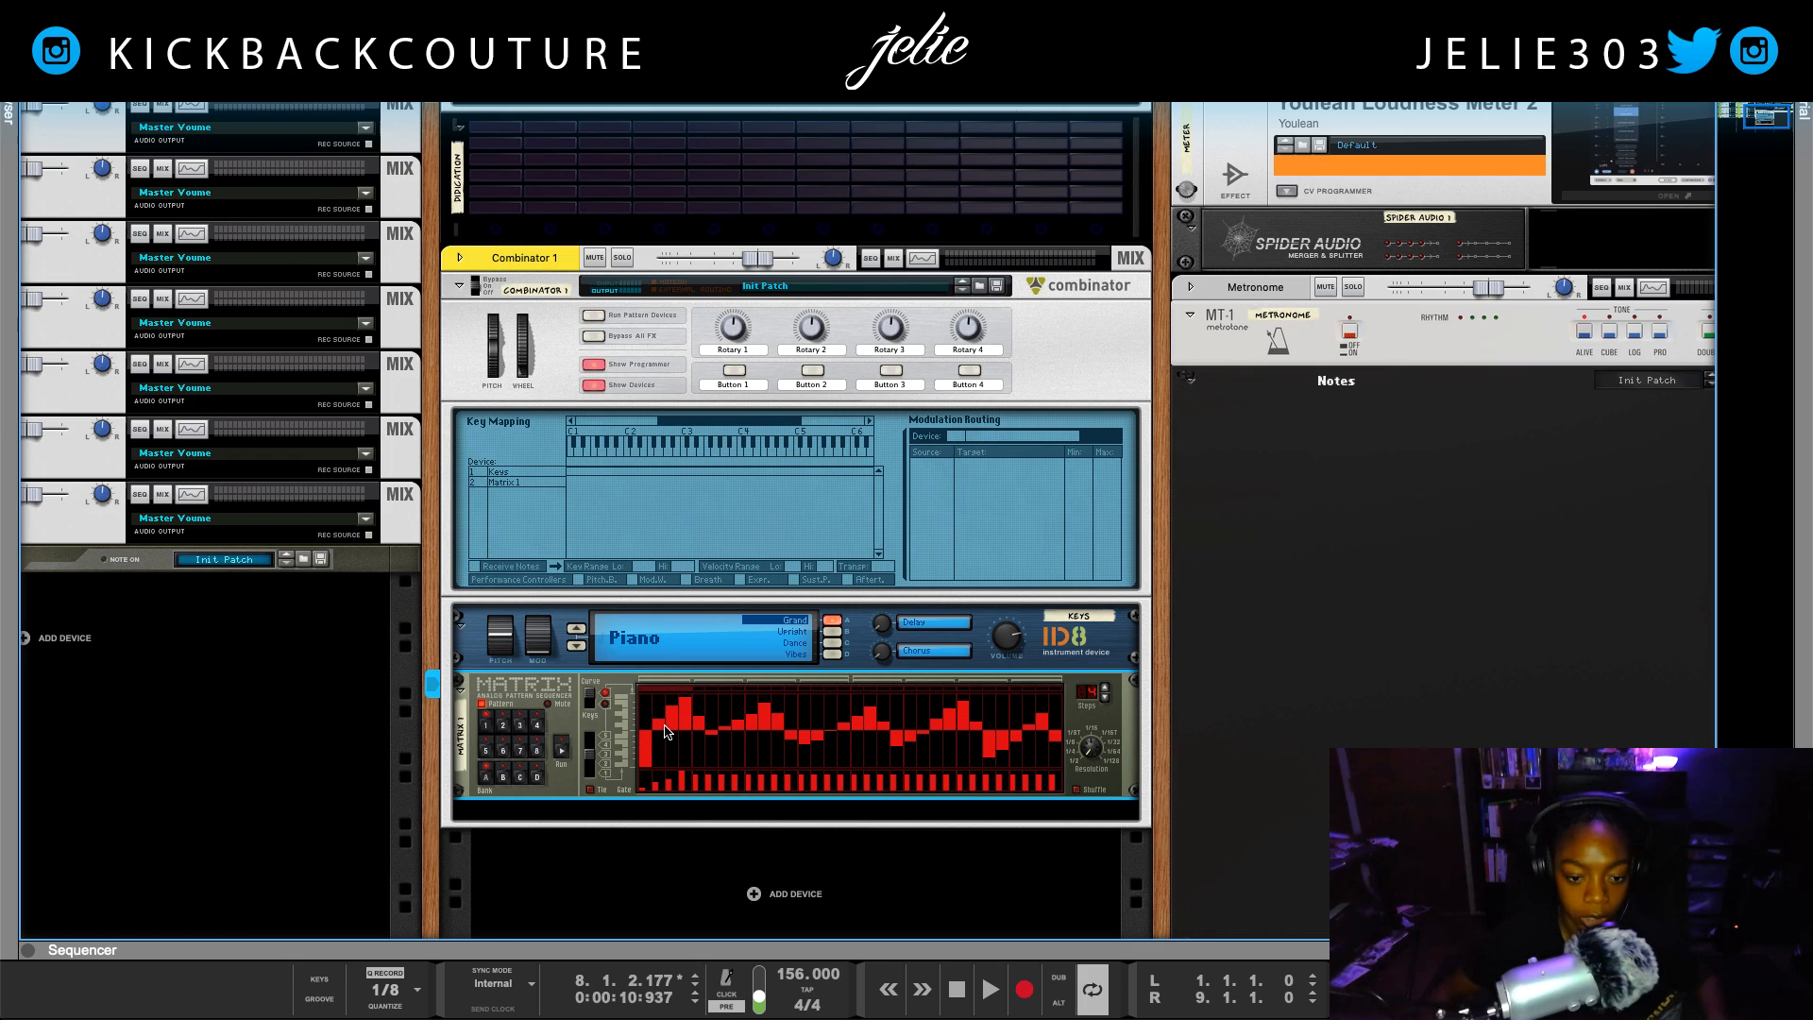
# Redraw the Matrix curve as alternating dips and peaks around the centre line
pyautogui.press('Tab')
pyautogui.press('Tab')
pyautogui.moveTo(652, 747)
pyautogui.mouseDown()
pyautogui.moveTo(783, 732)
pyautogui.moveTo(765, 719)
pyautogui.moveTo(827, 744)
pyautogui.moveTo(949, 710)
pyautogui.moveTo(897, 727)
pyautogui.moveTo(1034, 723)
pyautogui.moveTo(1047, 755)
pyautogui.moveTo(1084, 713)
pyautogui.mouseUp()
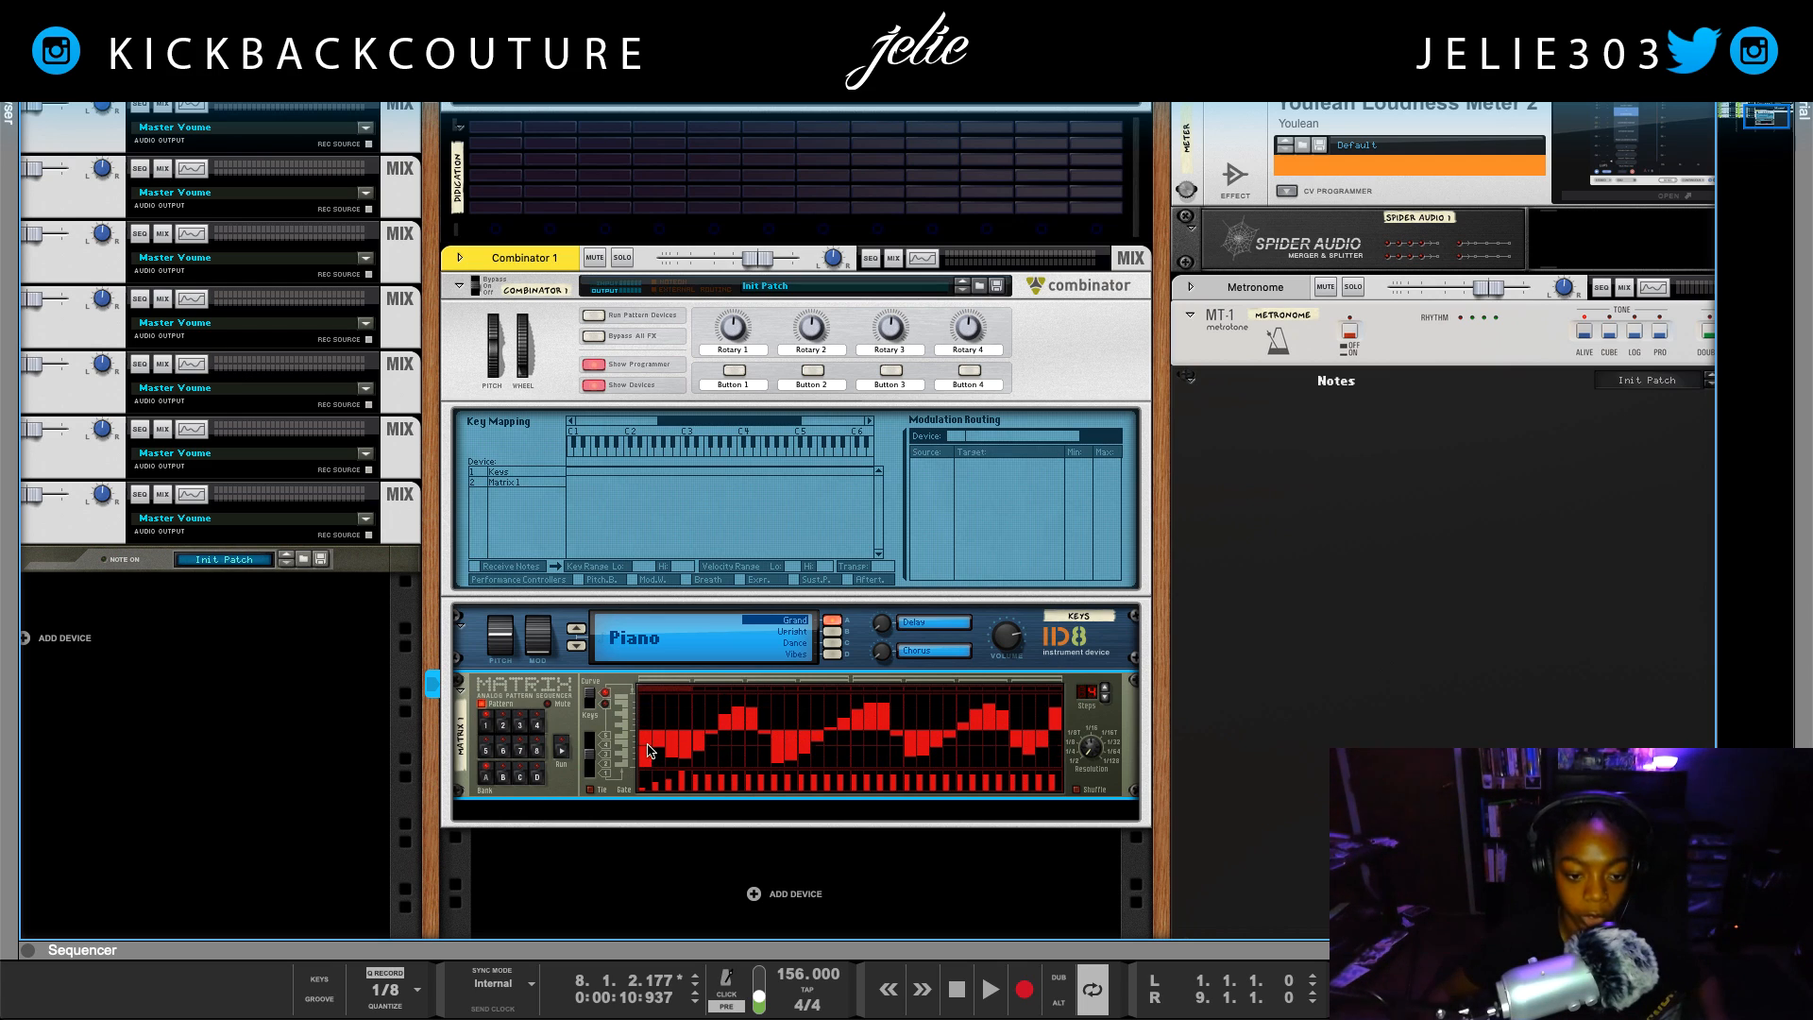
pyautogui.moveTo(648, 751); pyautogui.dragTo(741, 707)
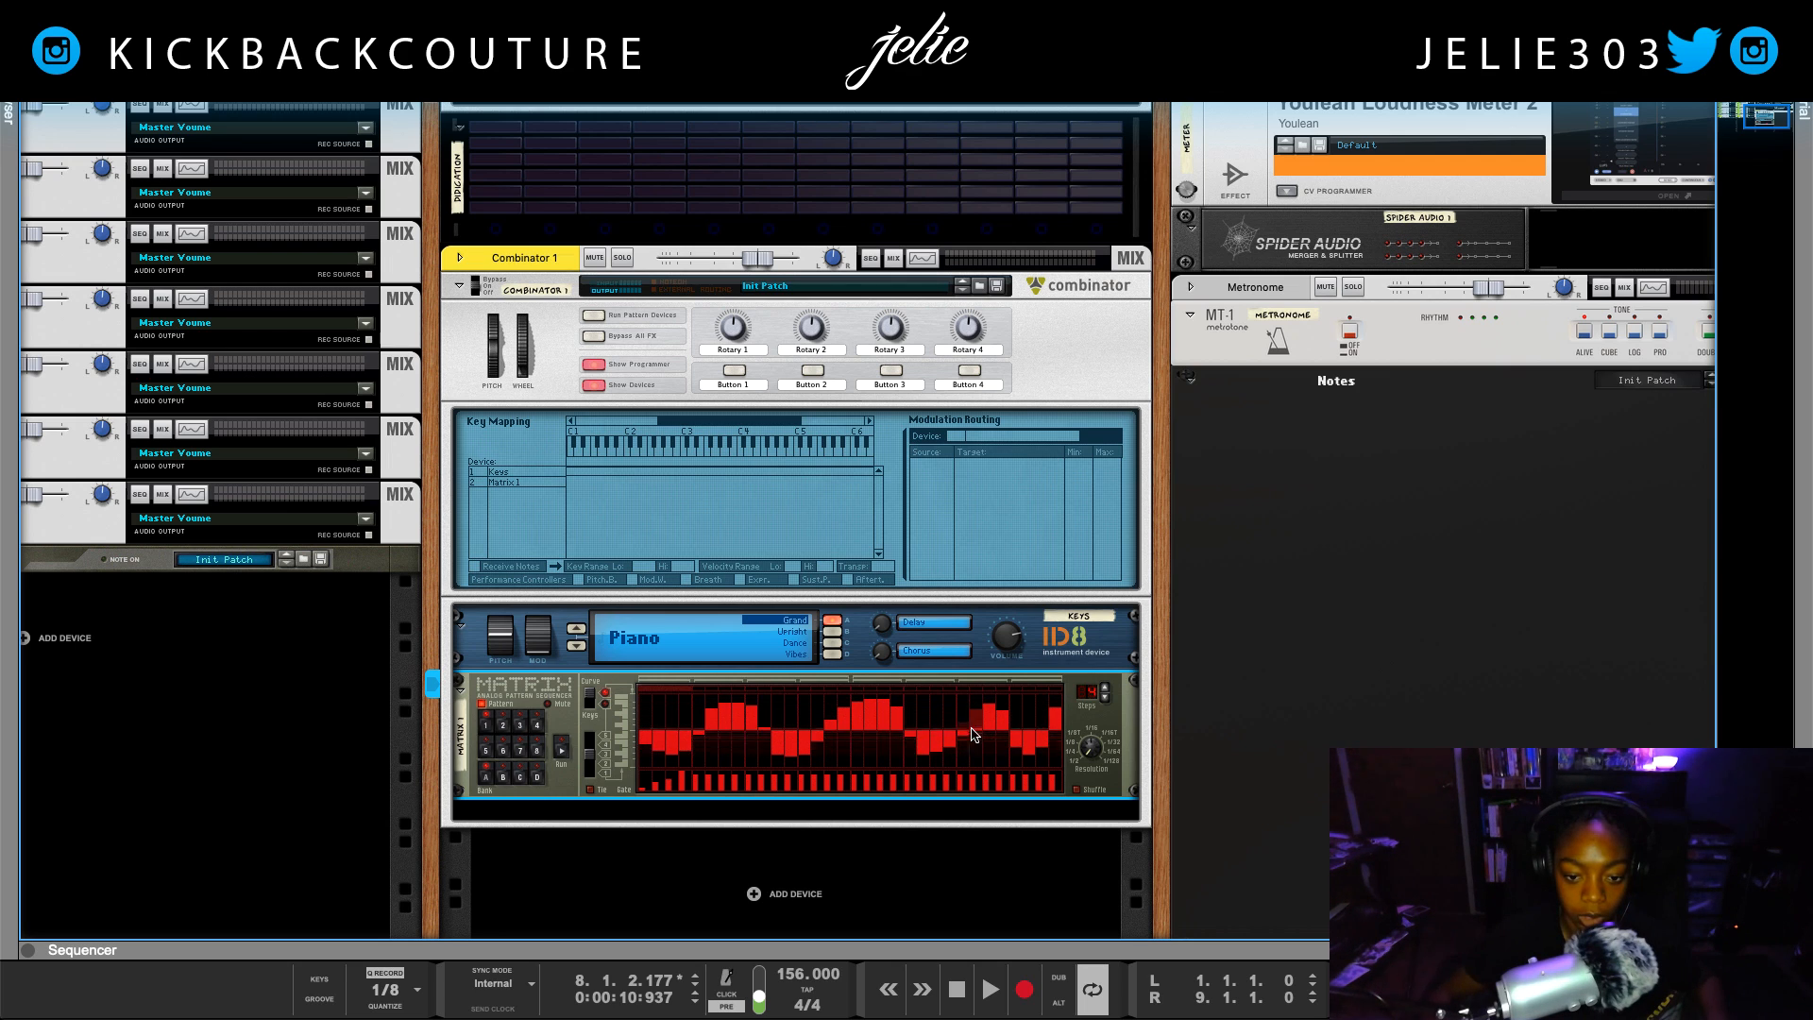
# Set the Matrix's rear curve switch to Unipolar and reshape the curve bars
pyautogui.press('Tab')
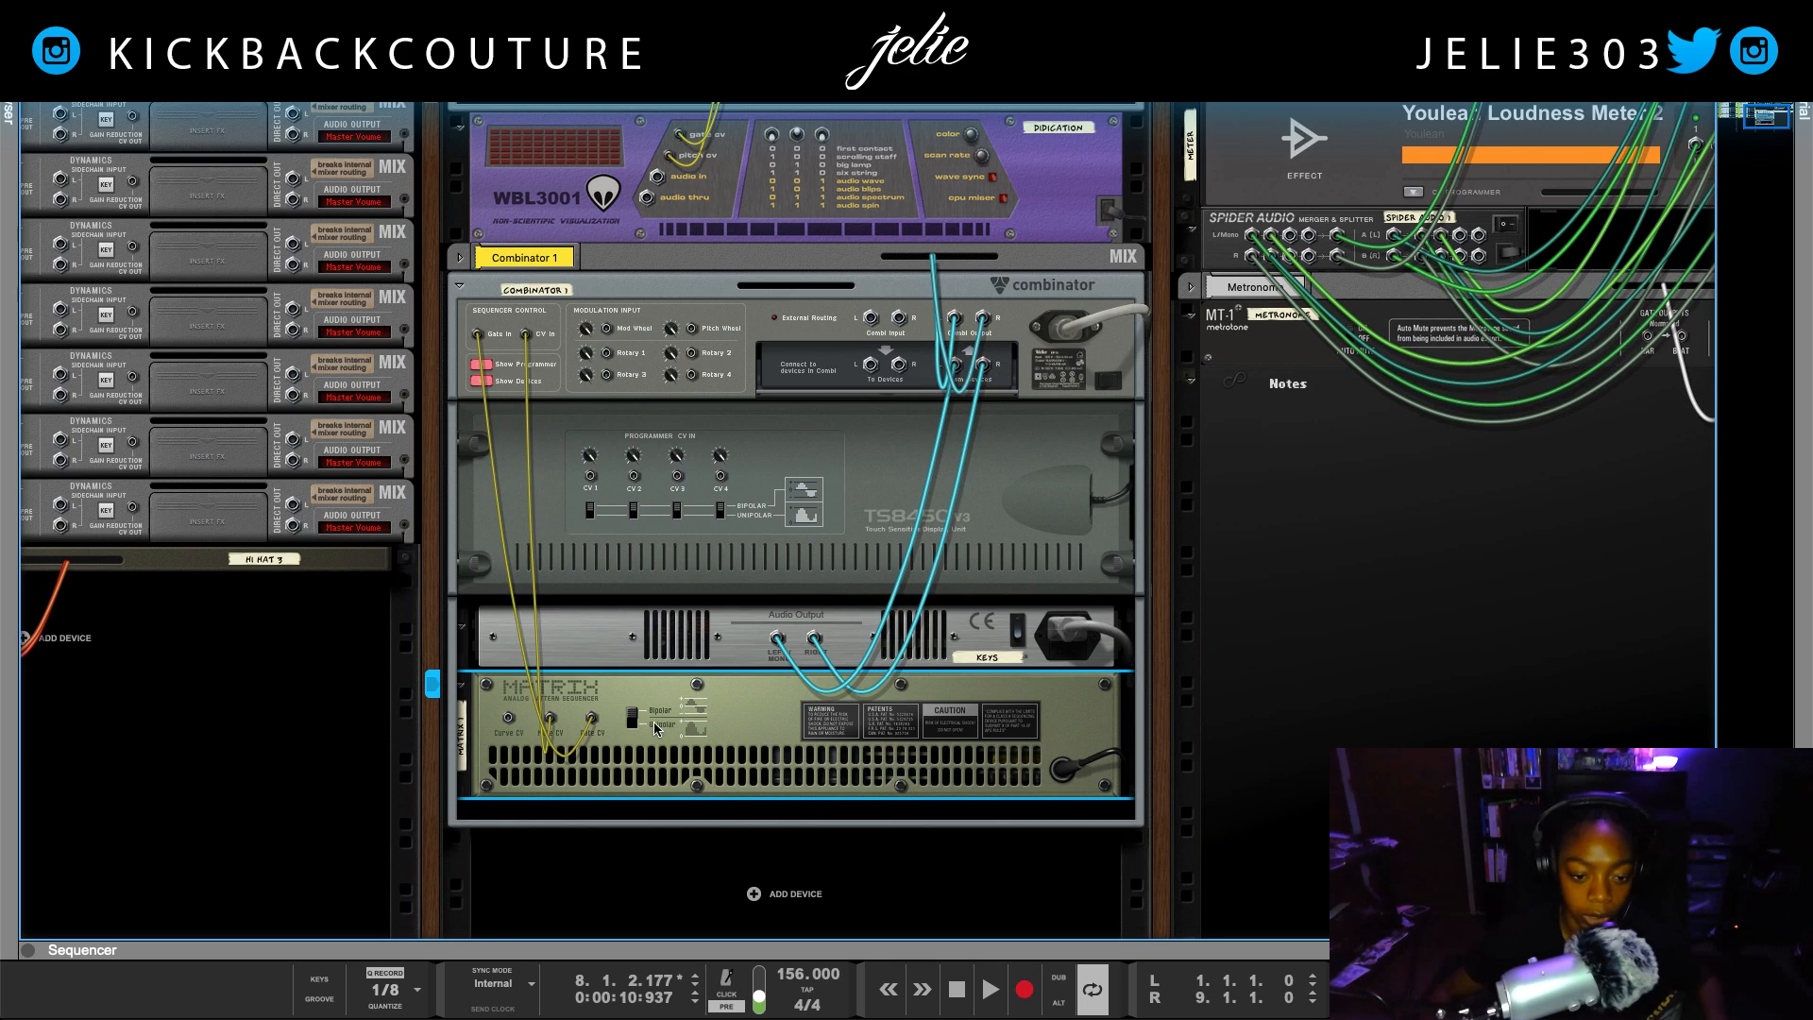
pyautogui.press('Tab')
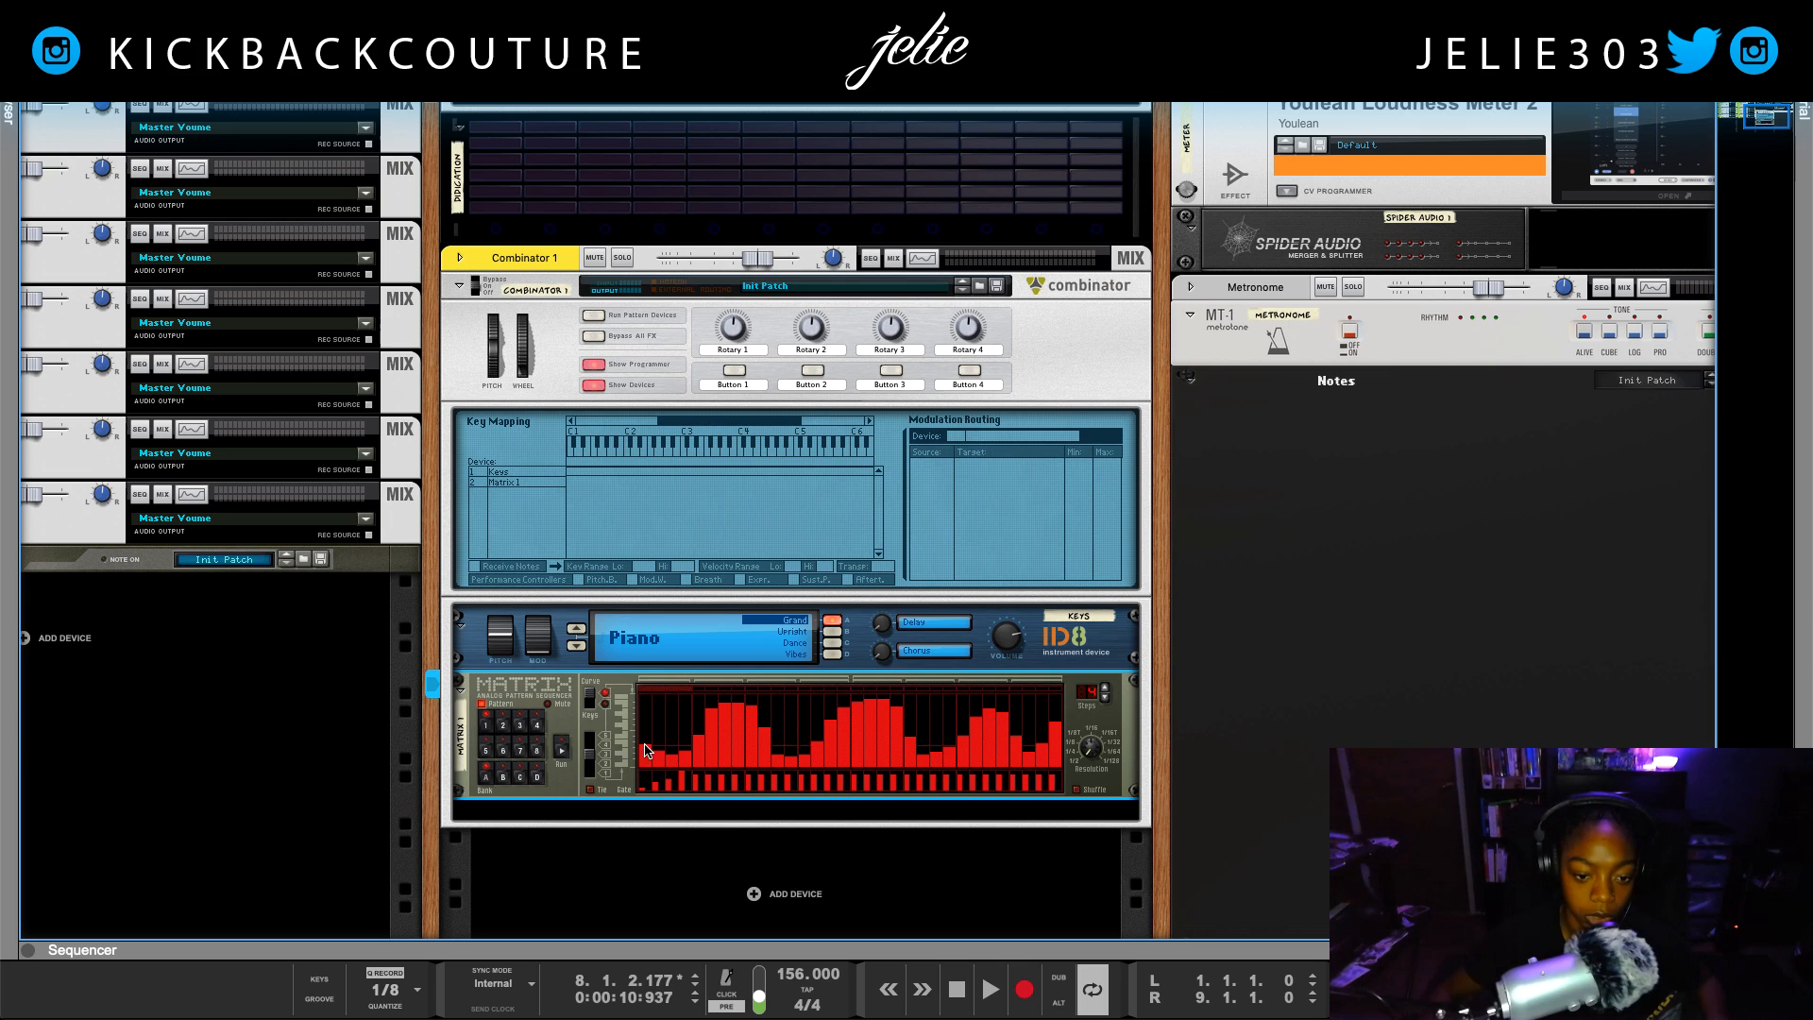
pyautogui.moveTo(644, 744)
pyautogui.mouseDown()
pyautogui.moveTo(760, 722)
pyautogui.moveTo(1052, 737)
pyautogui.moveTo(1019, 718)
pyautogui.moveTo(945, 737)
pyautogui.moveTo(686, 732)
pyautogui.mouseUp()
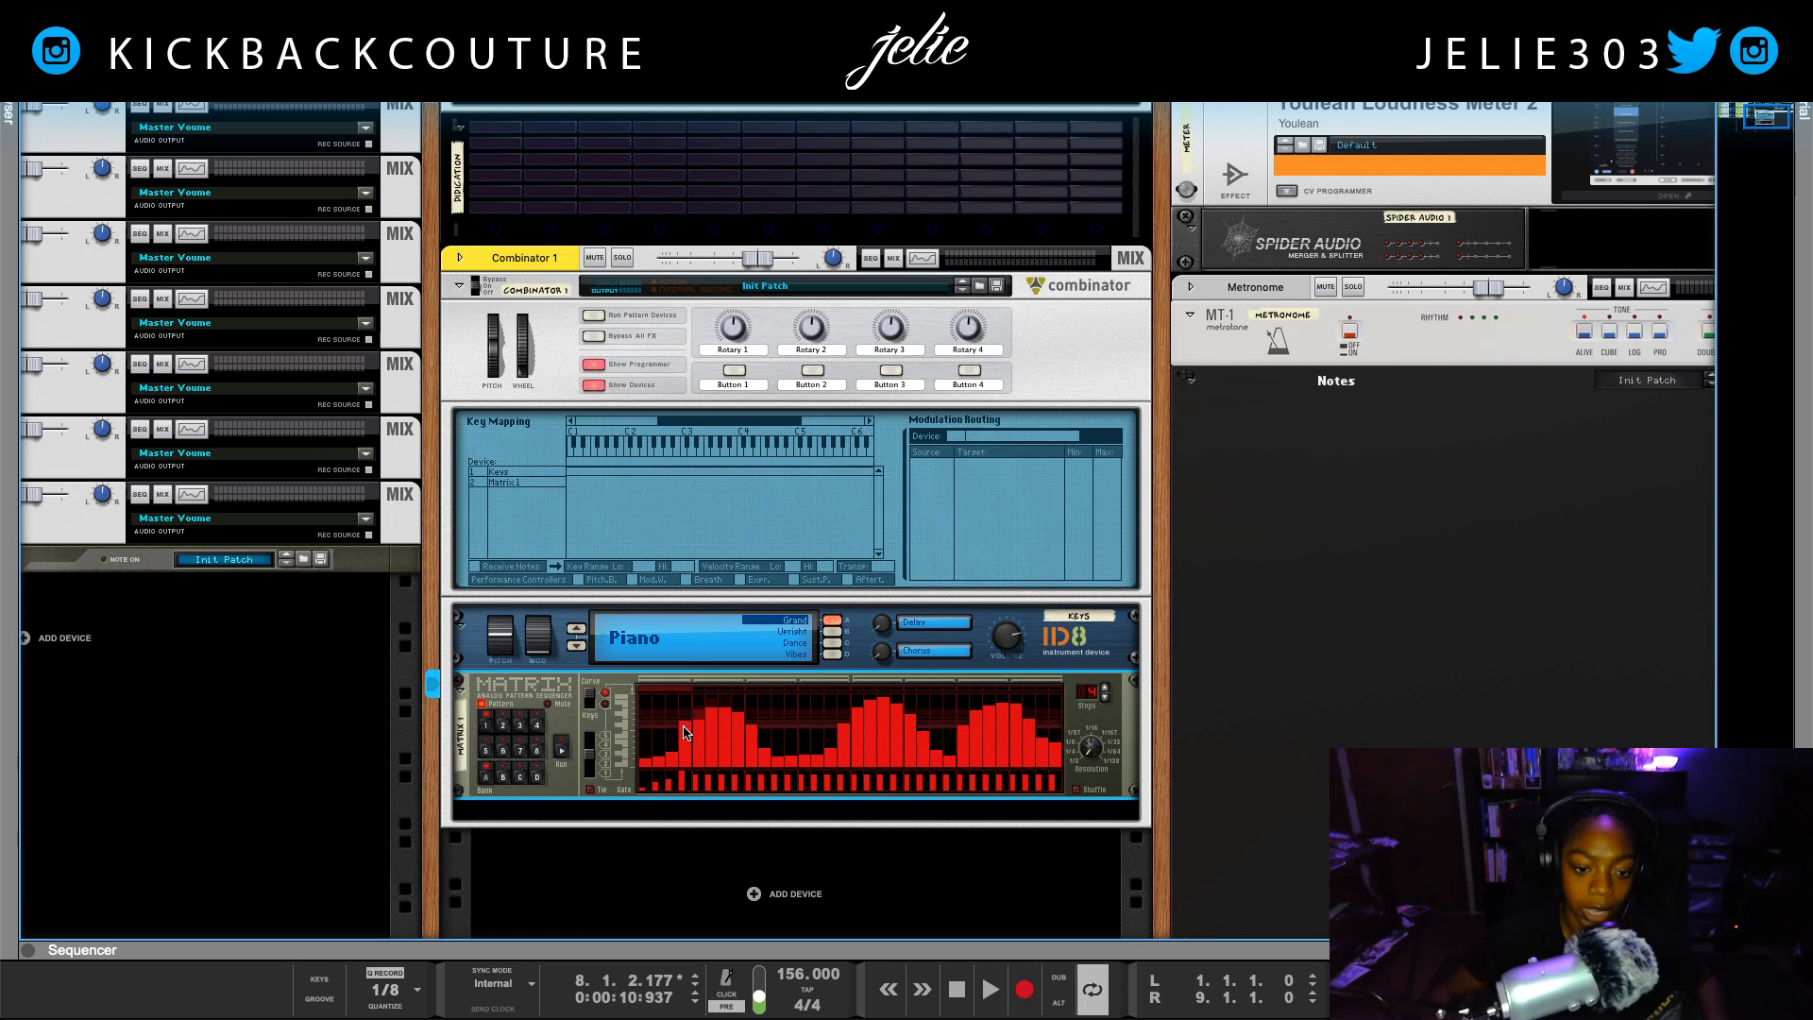
# Compare the Matrix's front and rear views and set its curve switch back to Bipolar
pyautogui.press('Tab')
pyautogui.press('Tab')
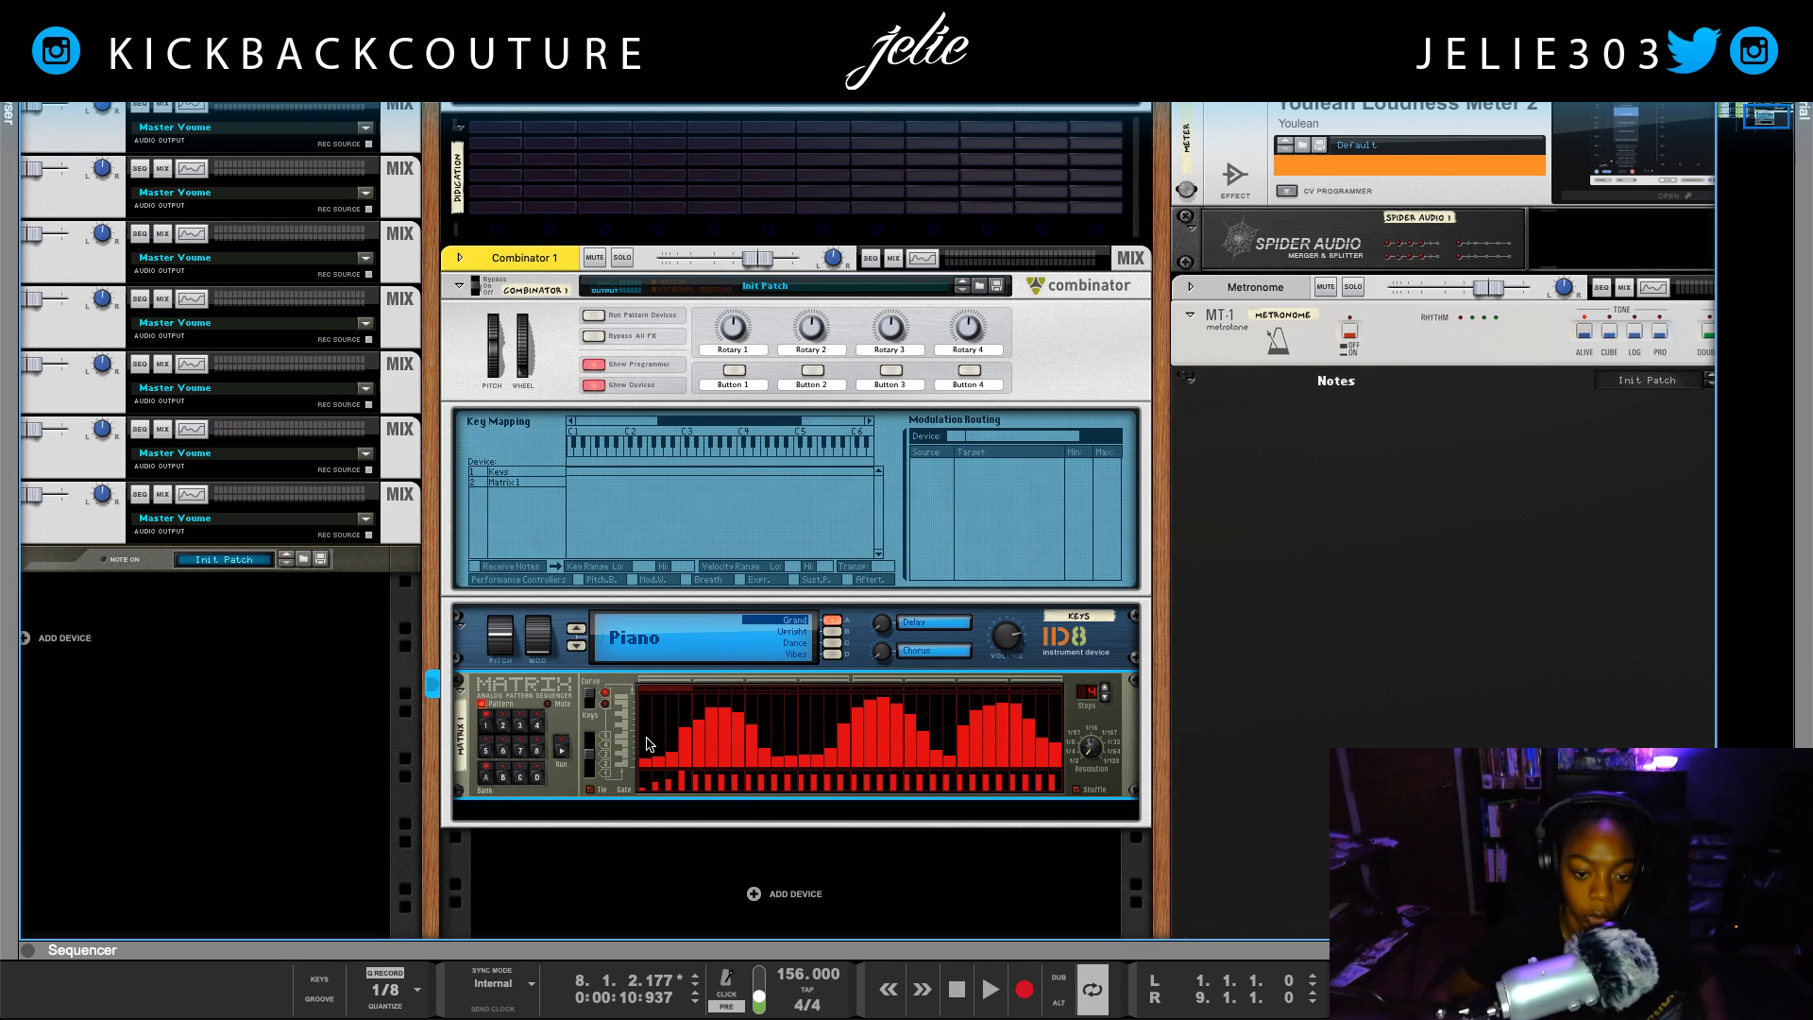
pyautogui.press('Tab')
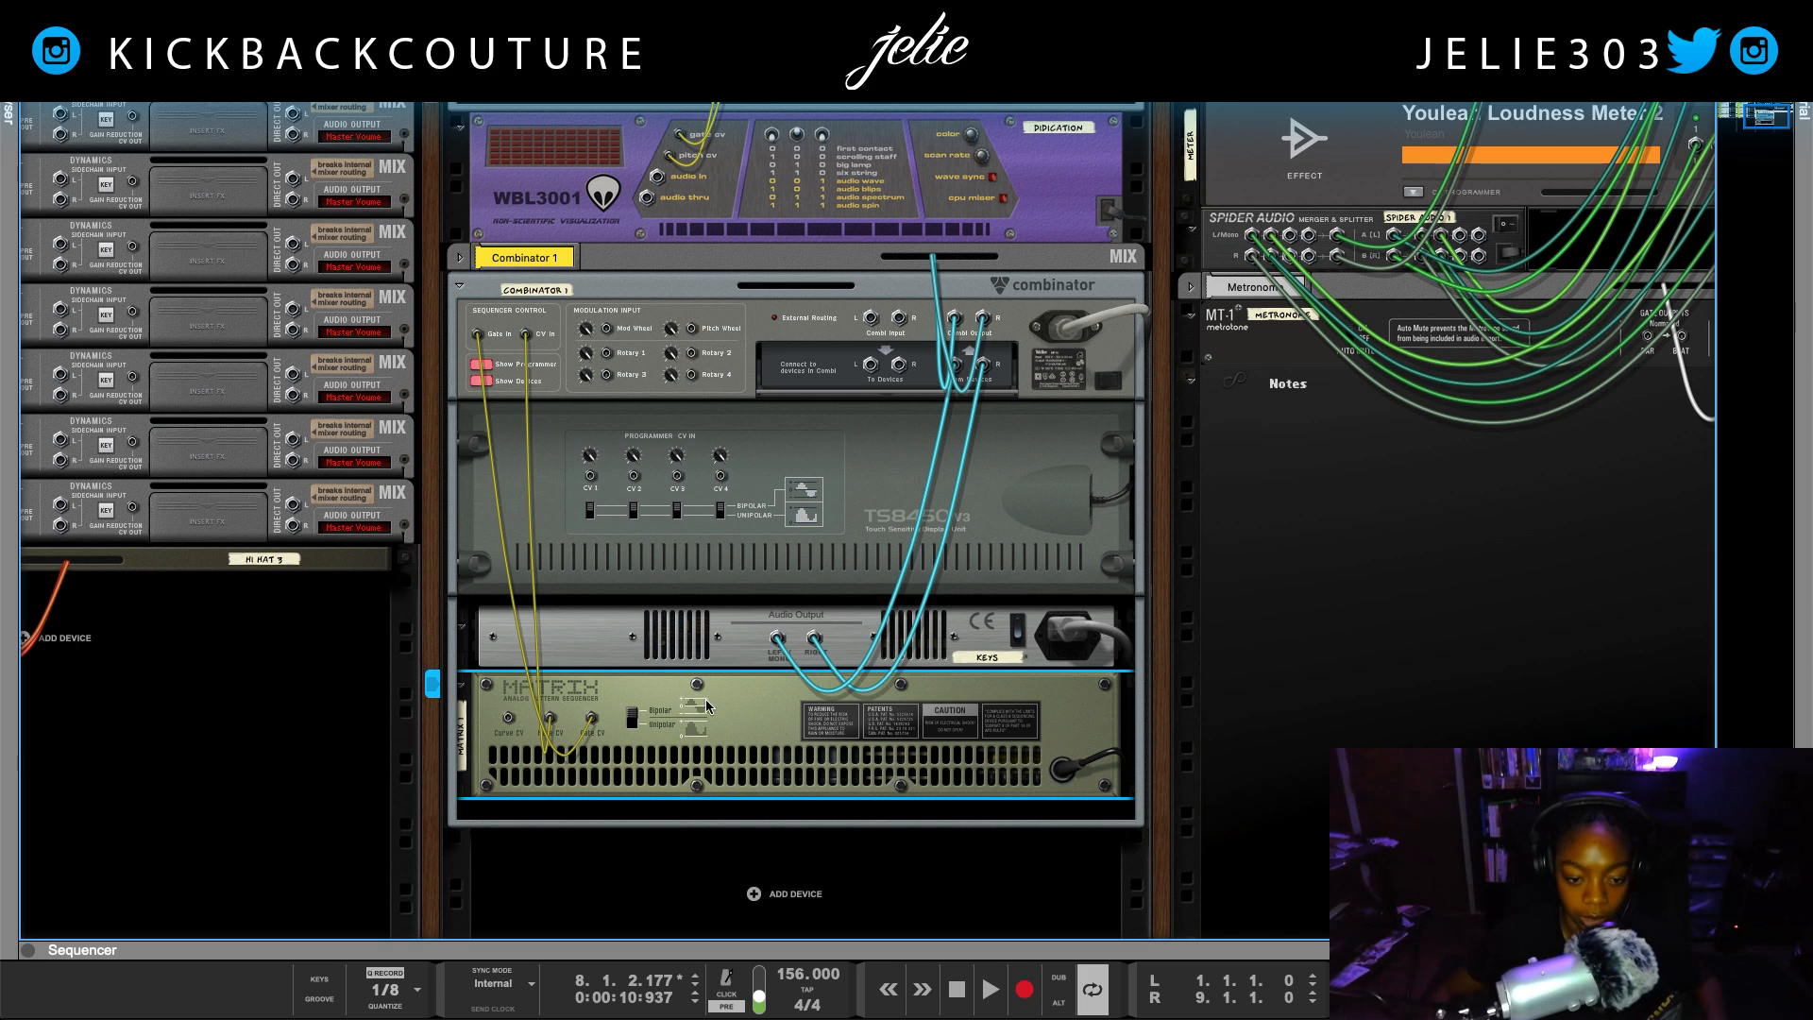
pyautogui.press('Tab')
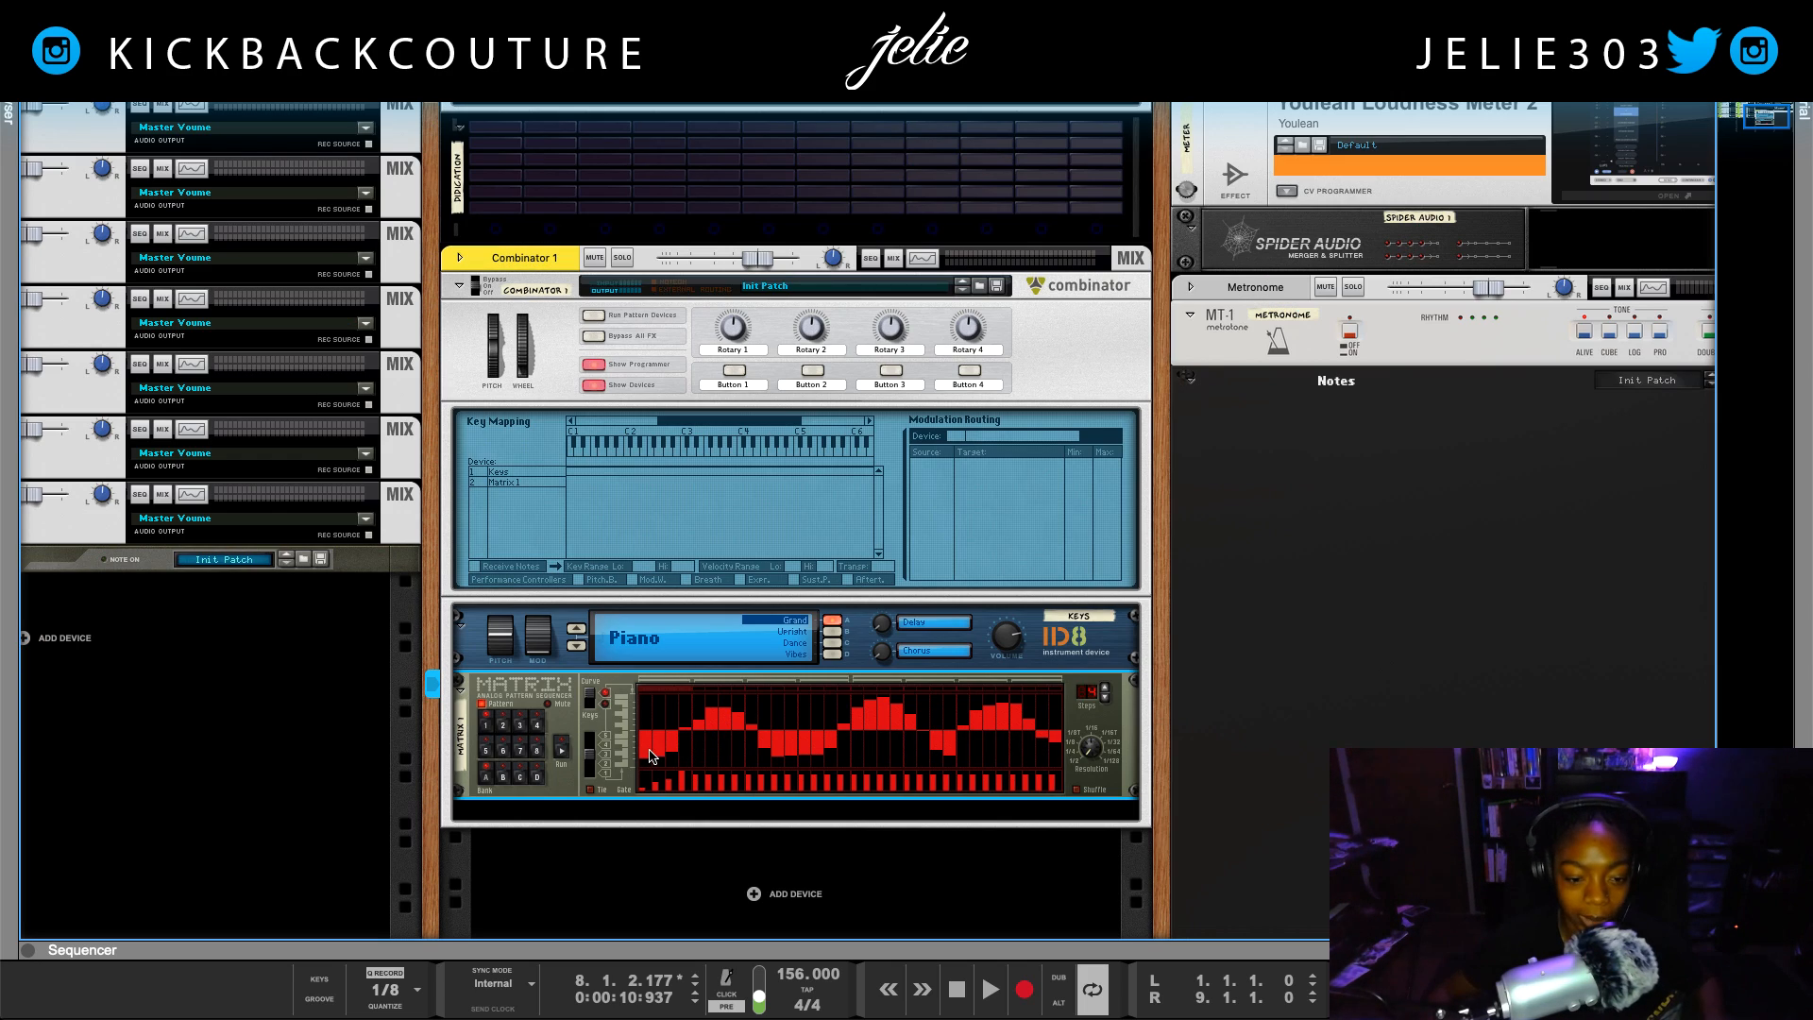
# On the rack's rear, patch the Matrix's Curve CV output into the Combinator's Rotary 1 modulation input
pyautogui.press('Tab')
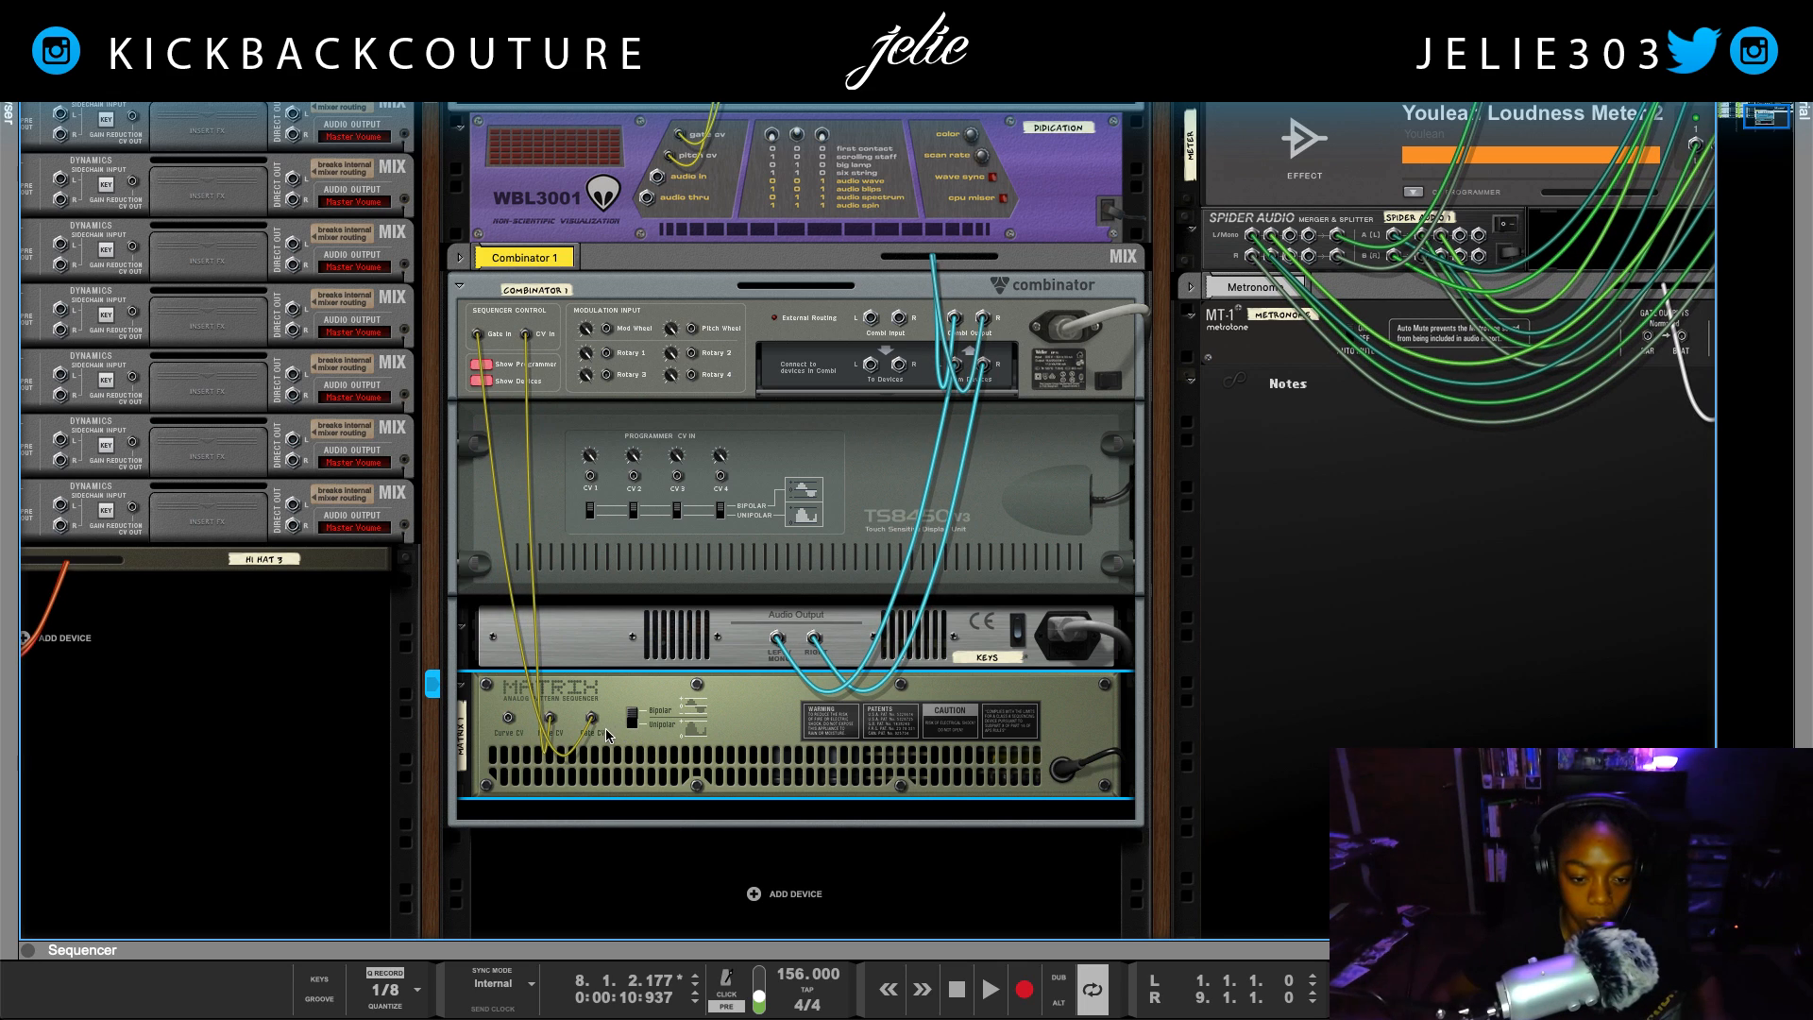
pyautogui.moveTo(510, 722); pyautogui.dragTo(609, 360)
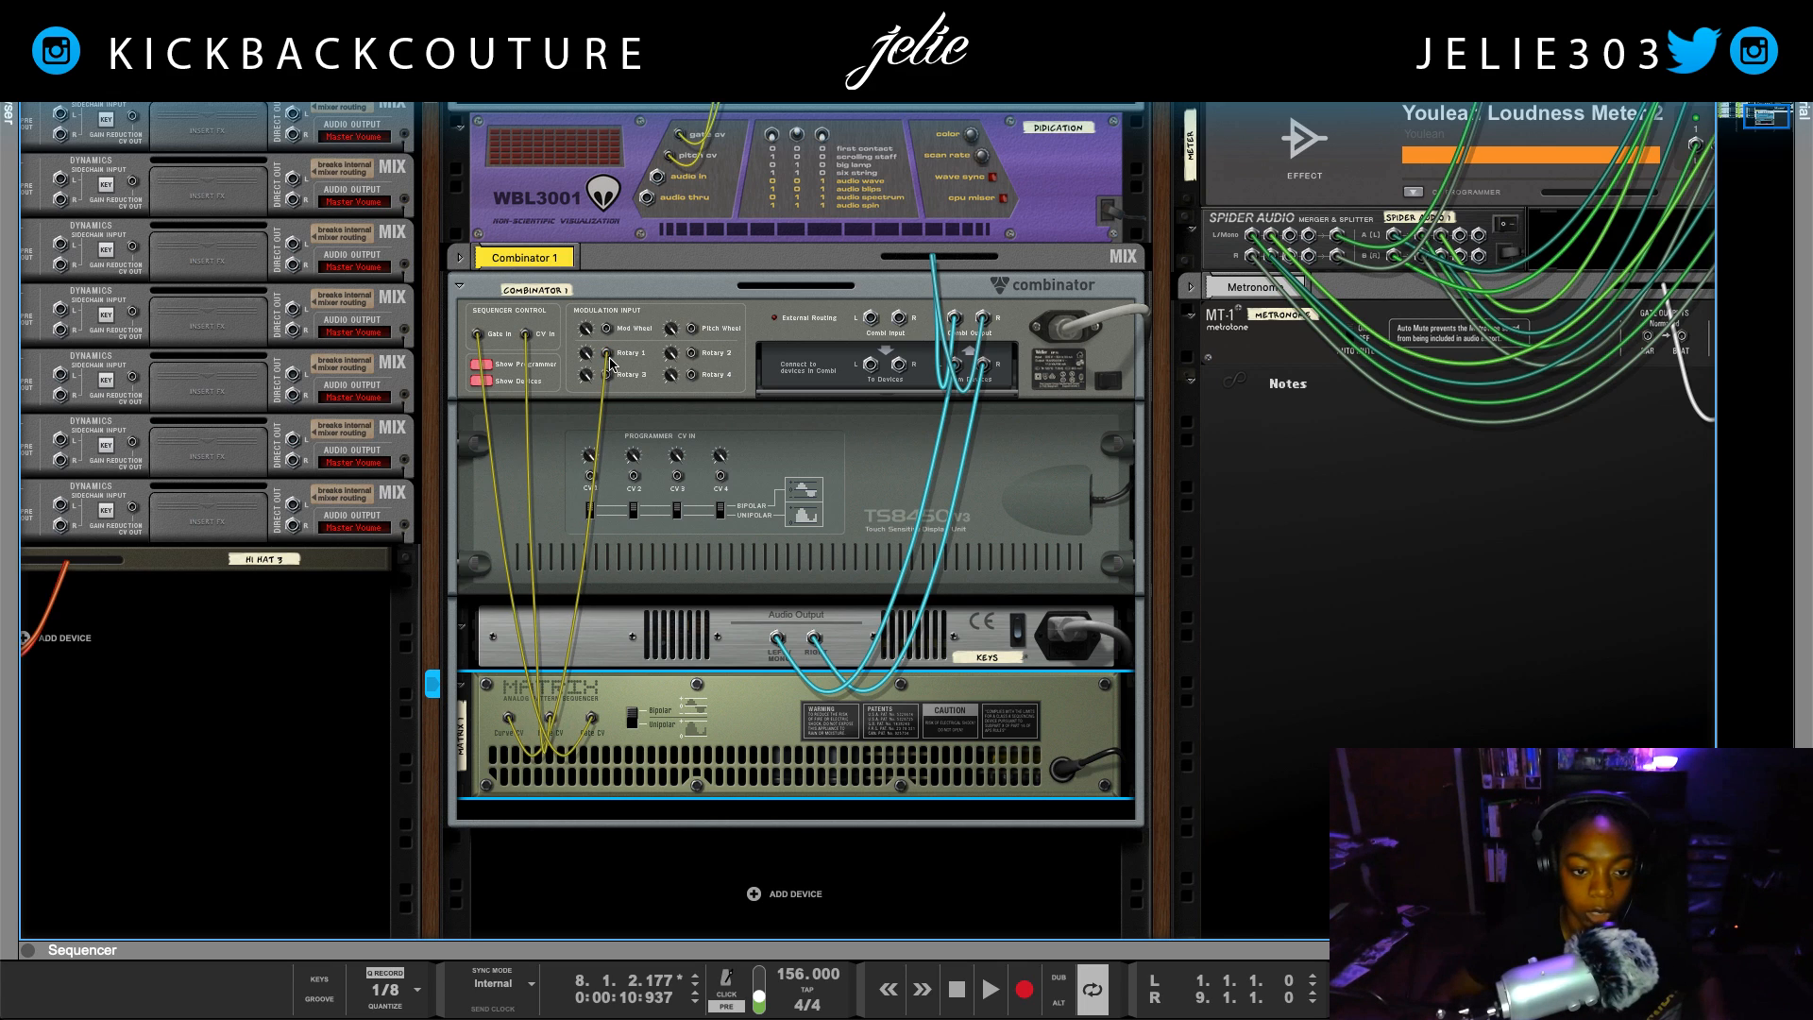
pyautogui.click(623, 321)
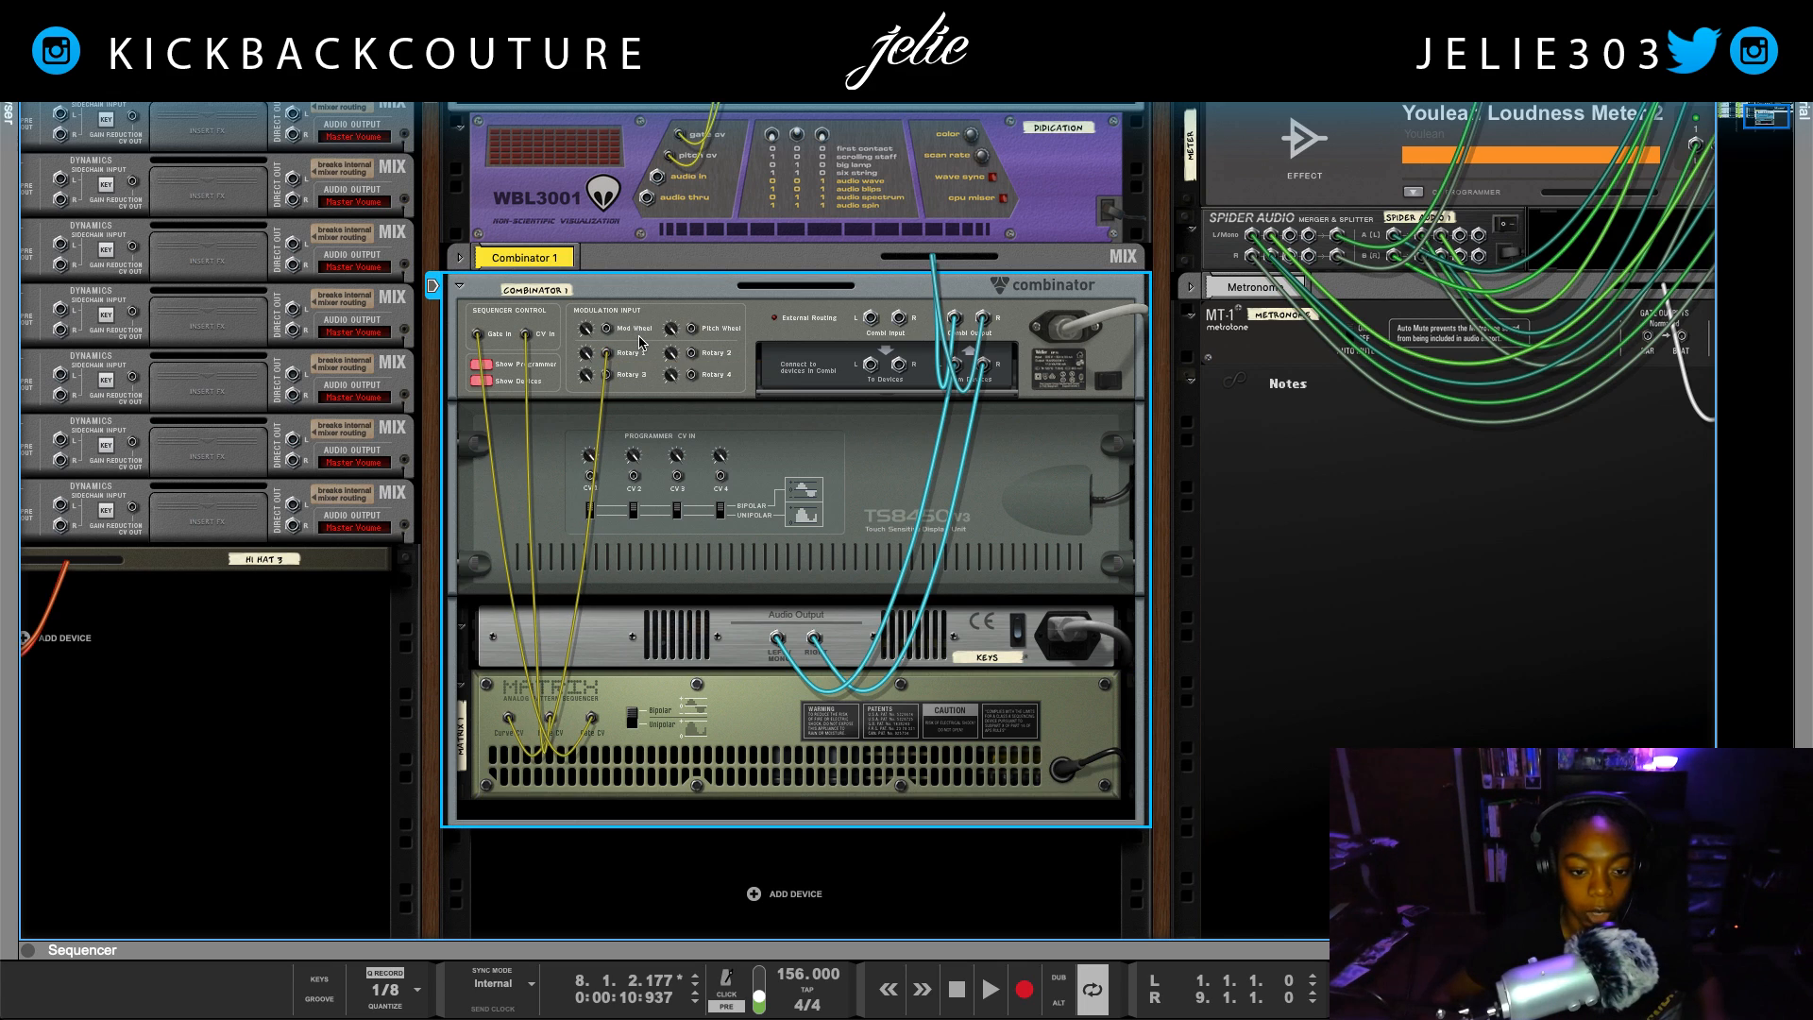
pyautogui.press('Tab')
# In the Combinator's modulation routing, assign Rotary 1 to the Mod Wheel of the Keys device
pyautogui.click(524, 474)
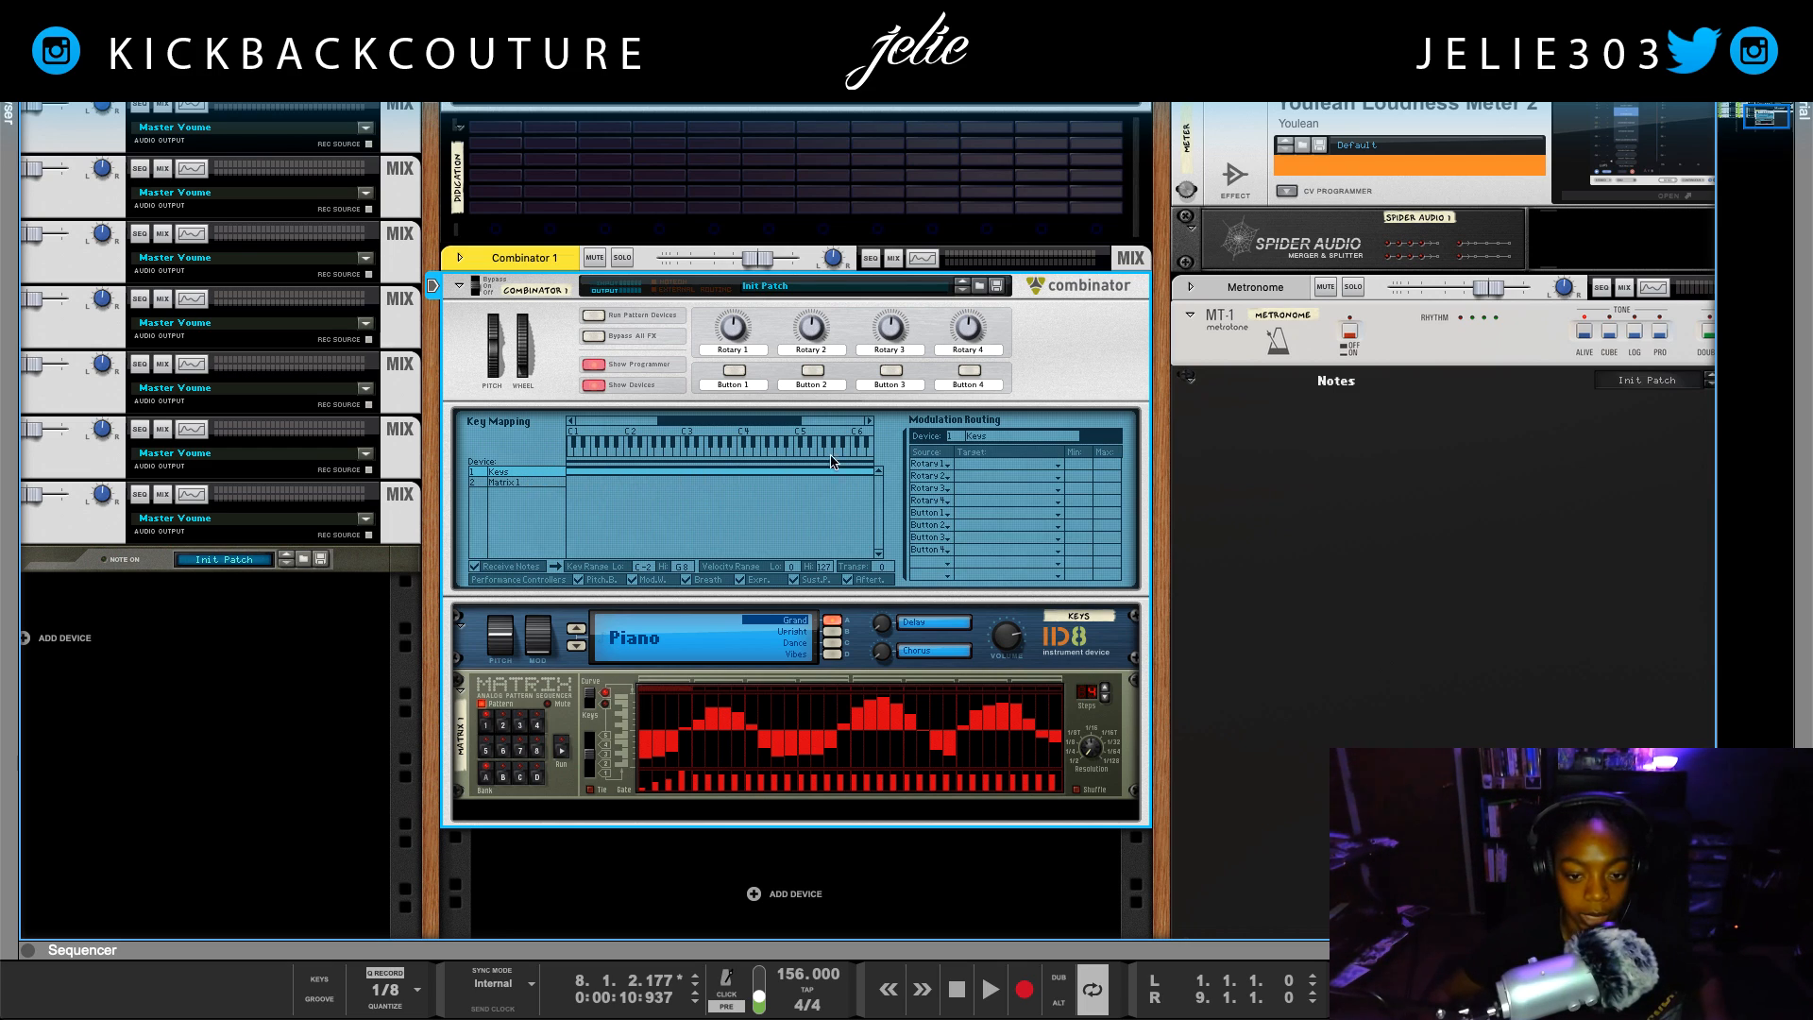
pyautogui.click(979, 465)
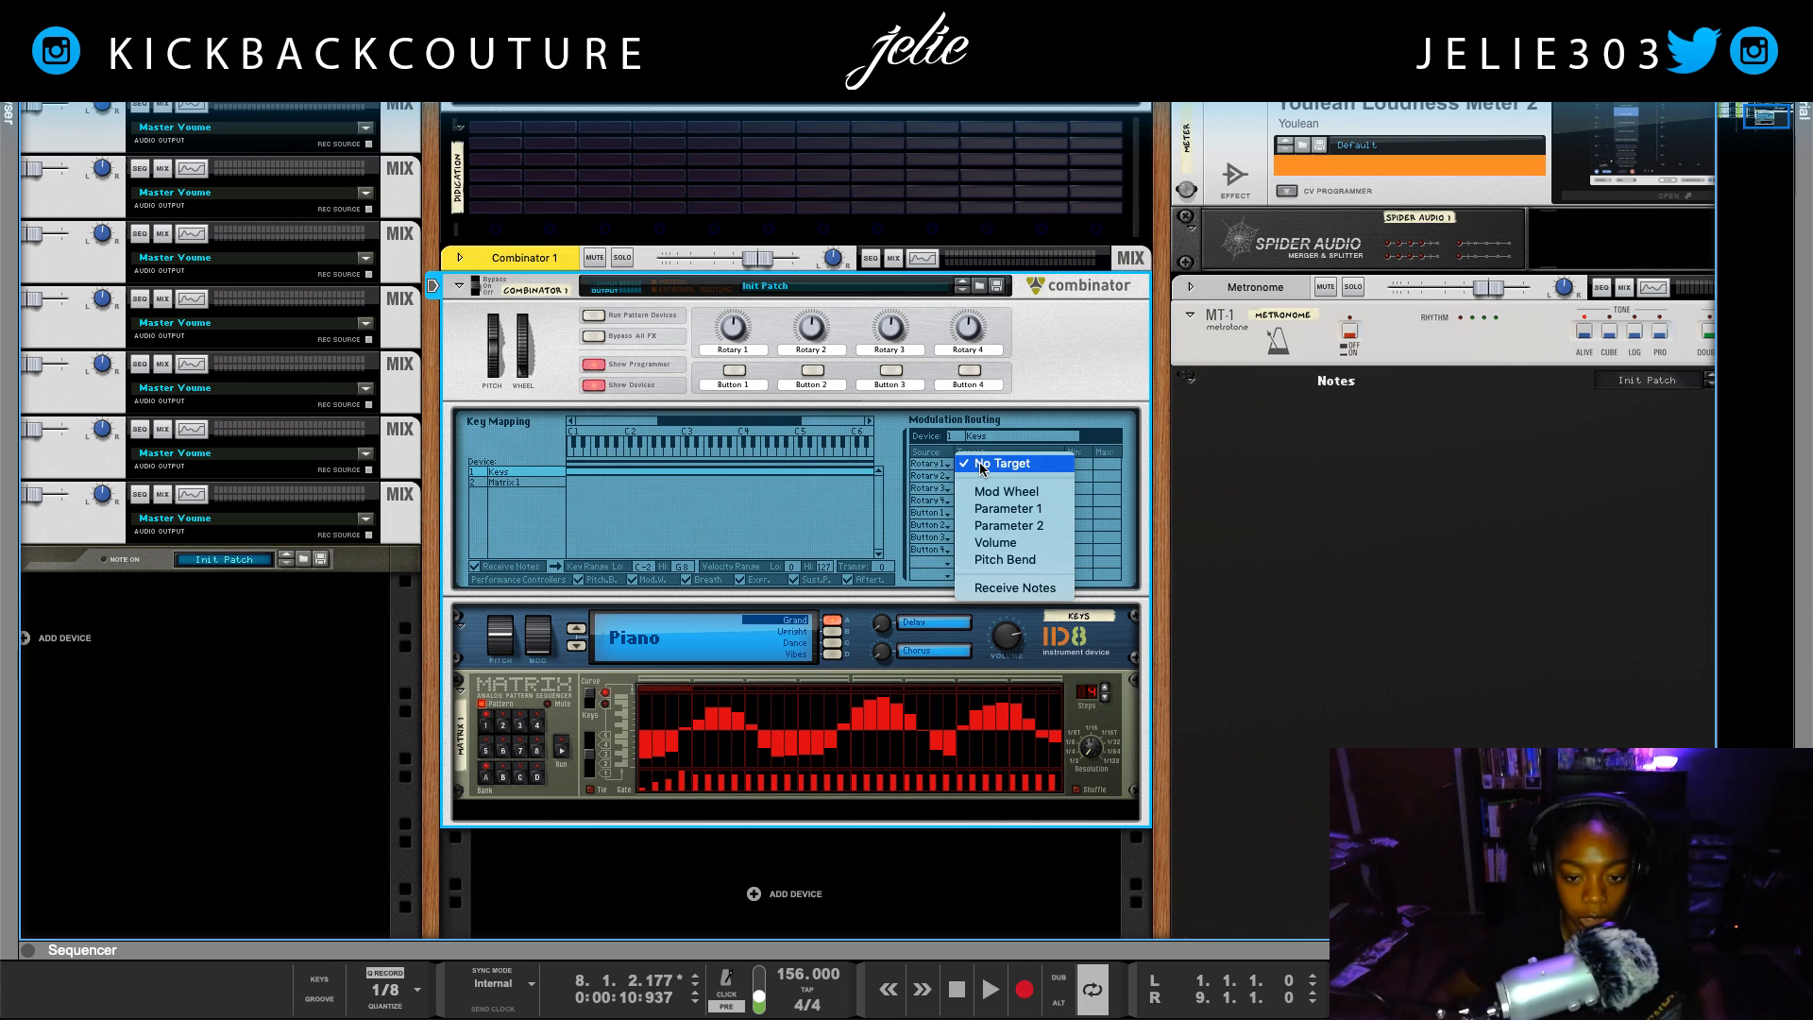
pyautogui.click(1008, 508)
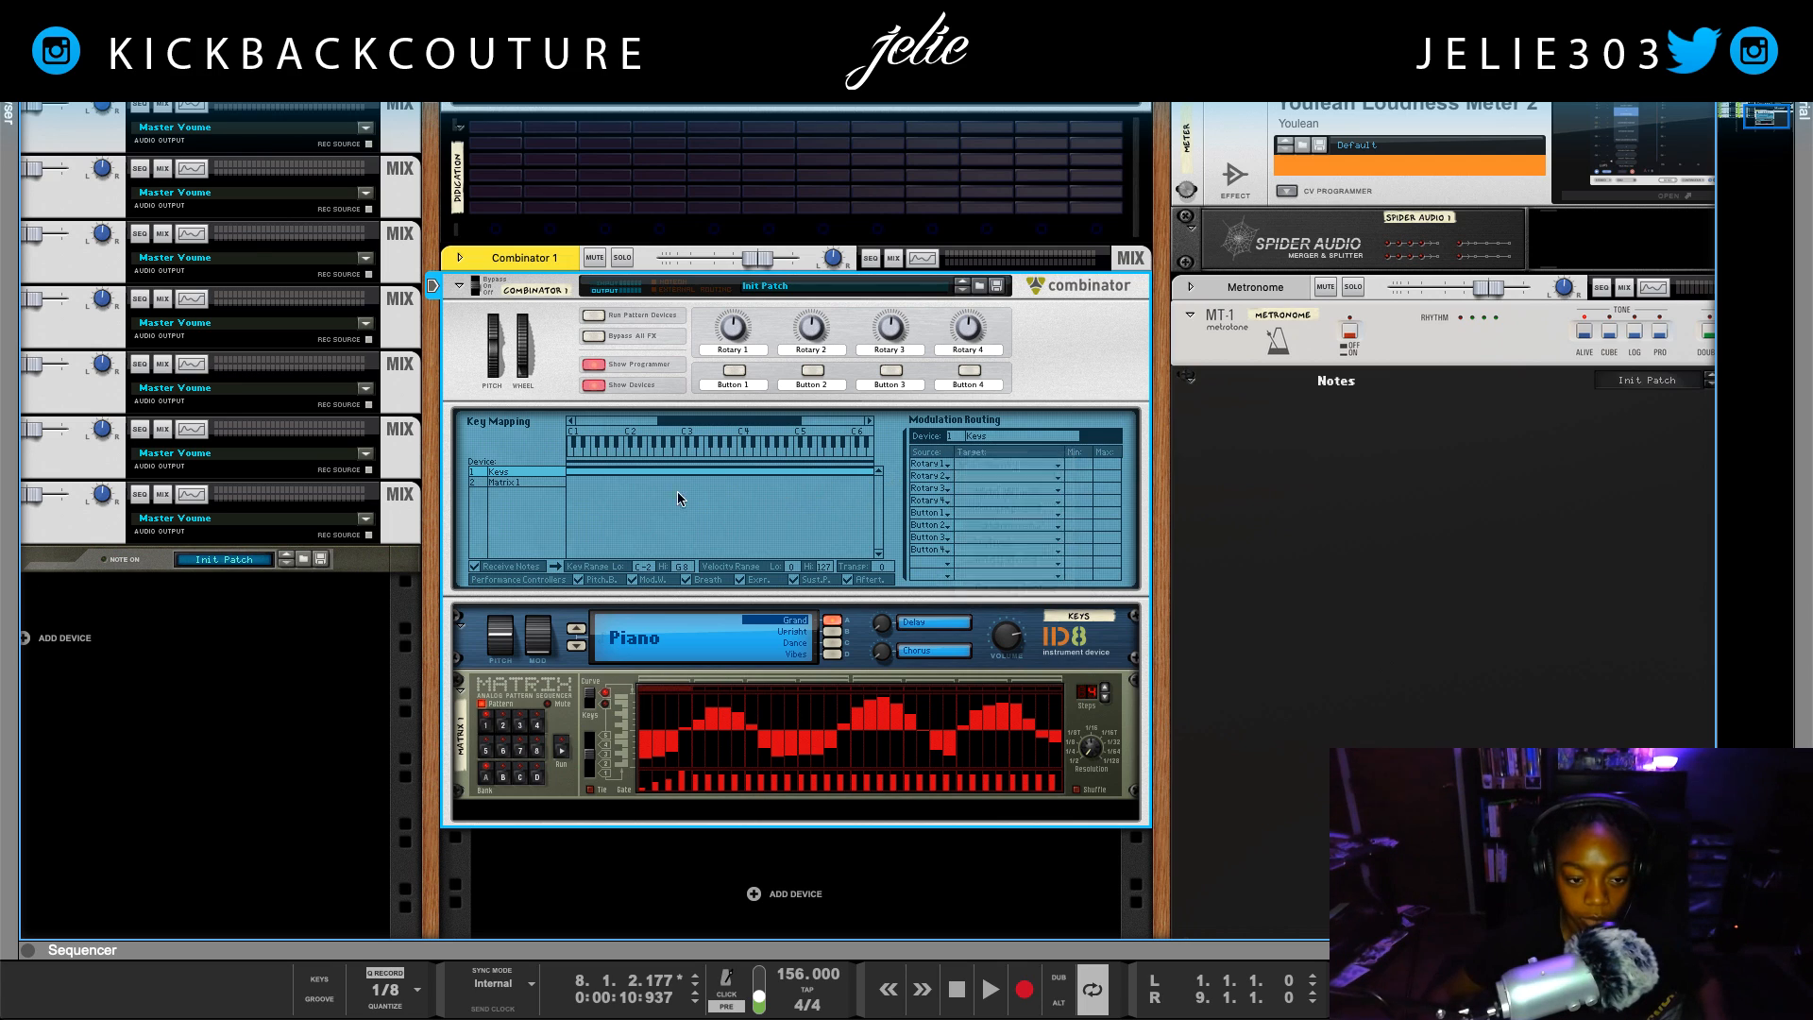
pyautogui.click(1051, 633)
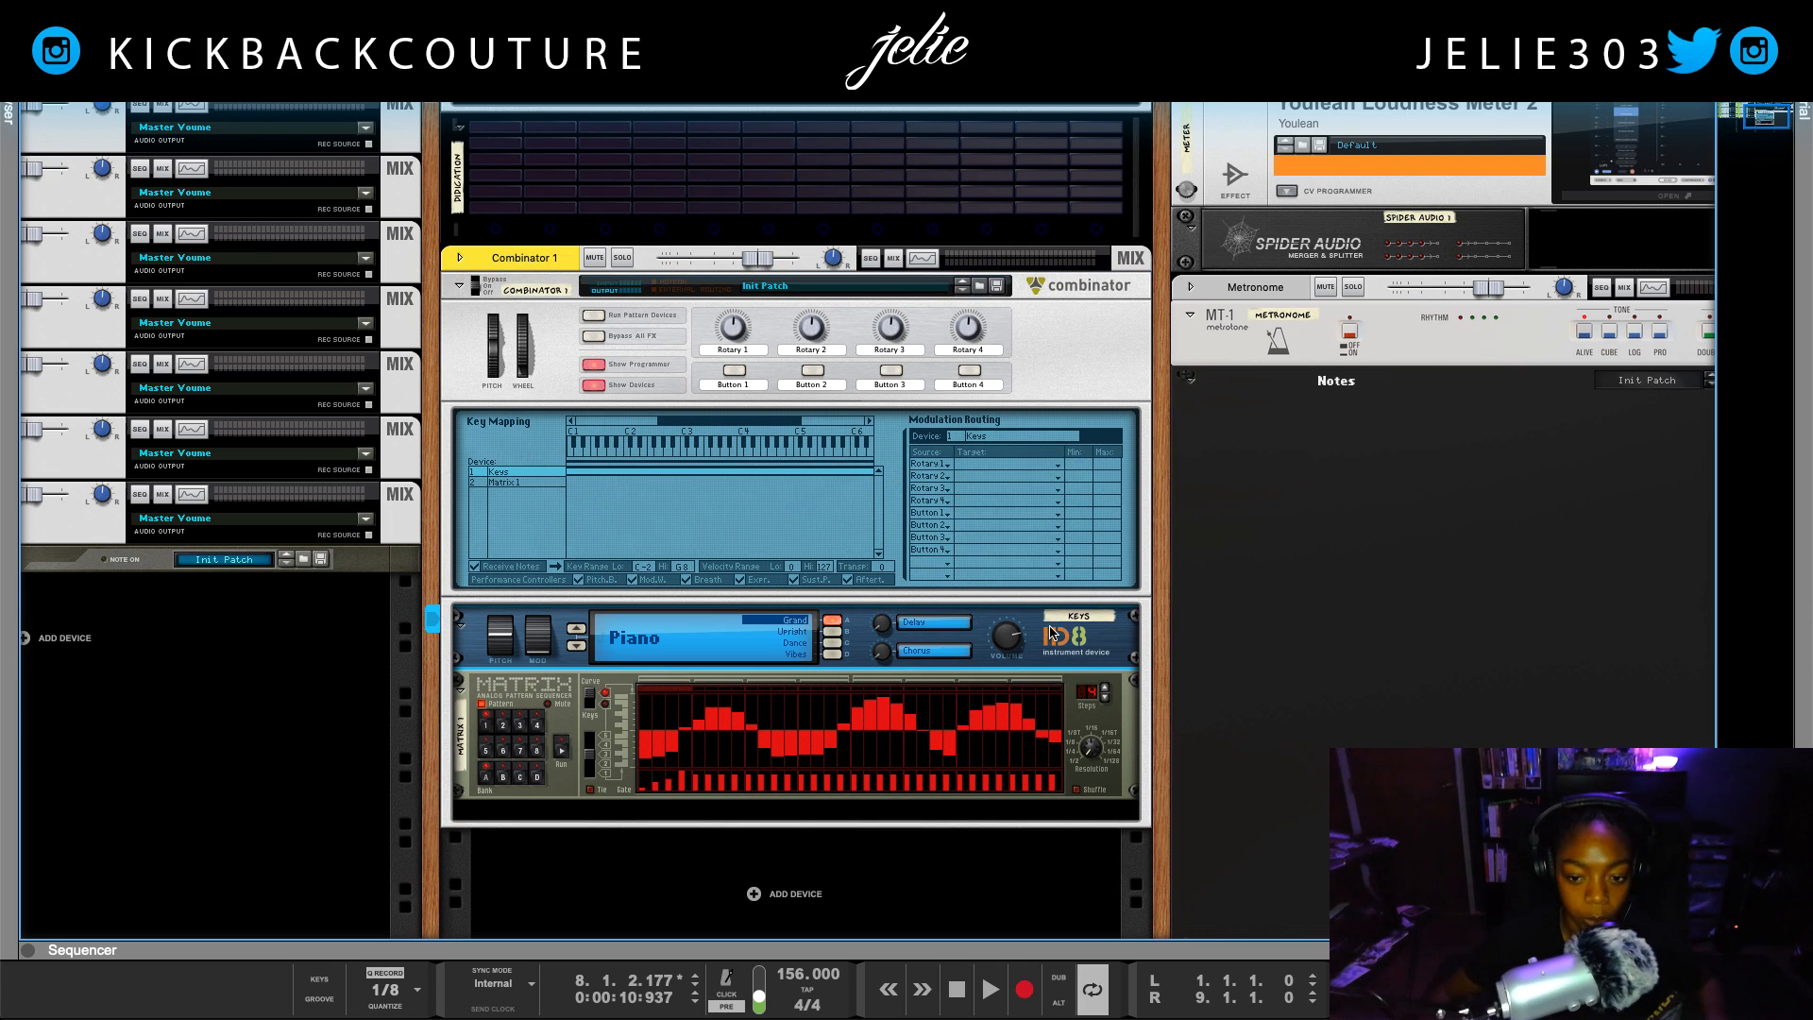
pyautogui.click(968, 464)
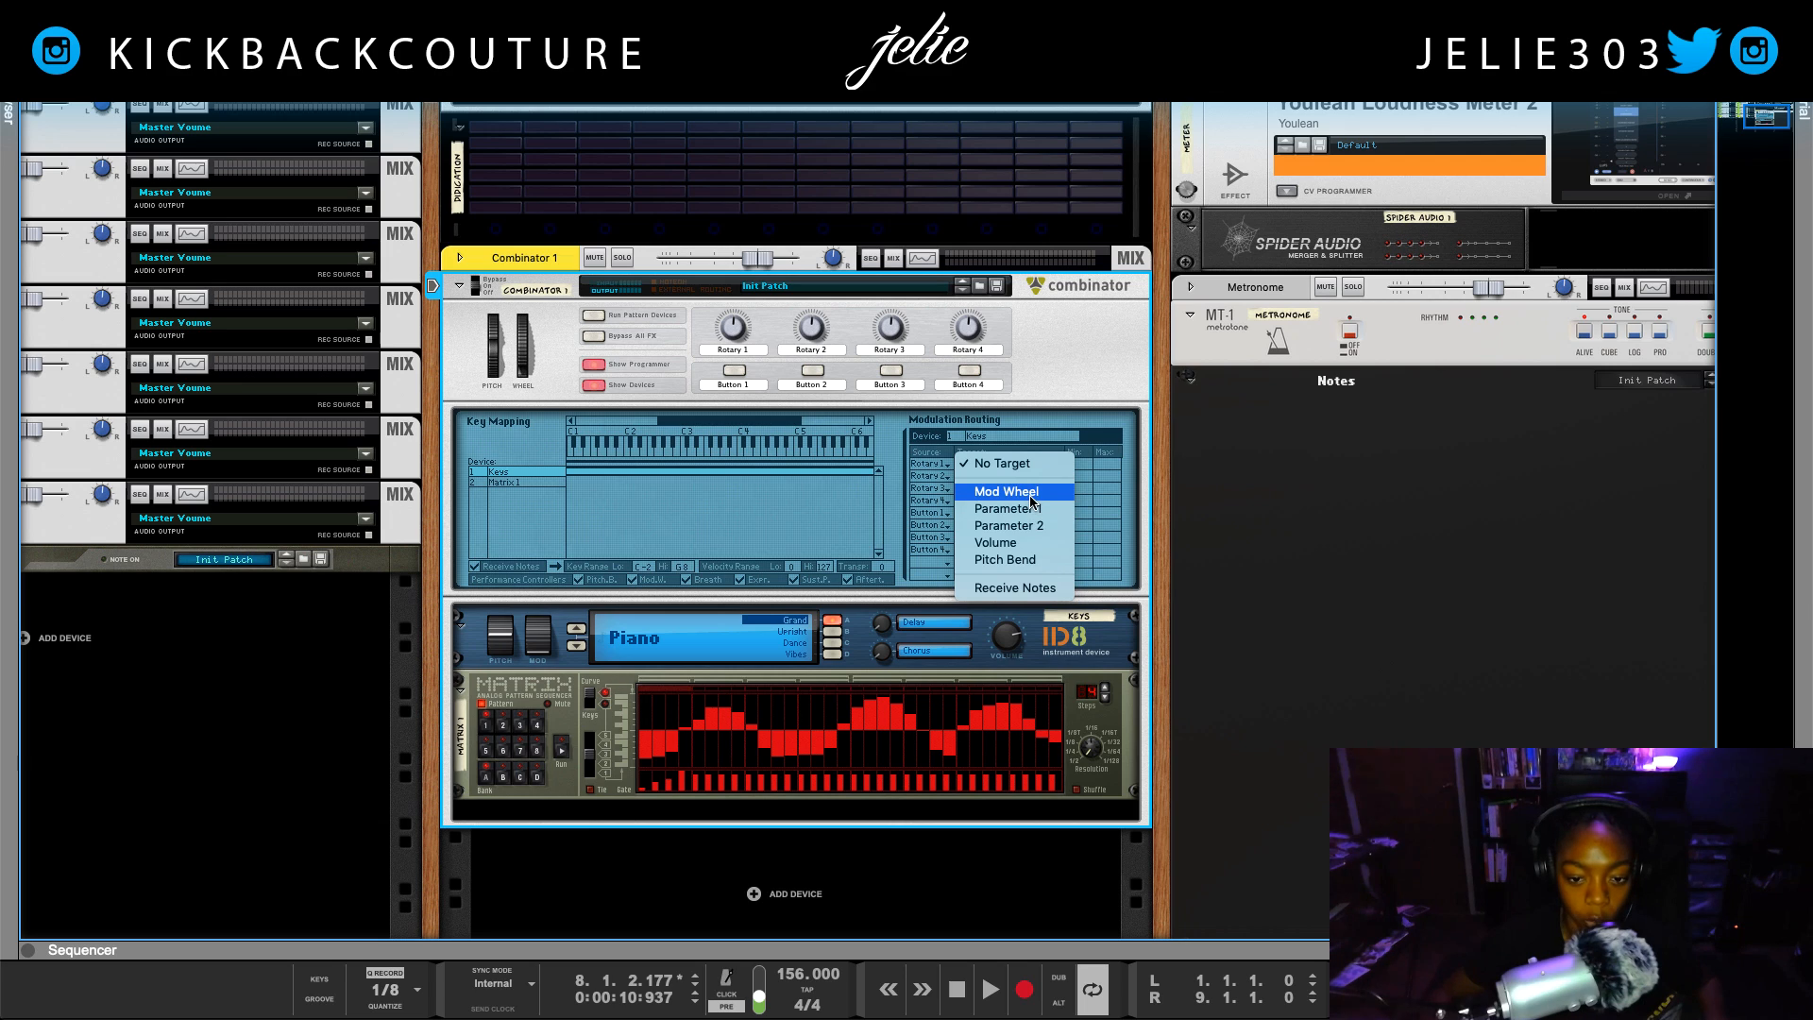
pyautogui.click(1029, 493)
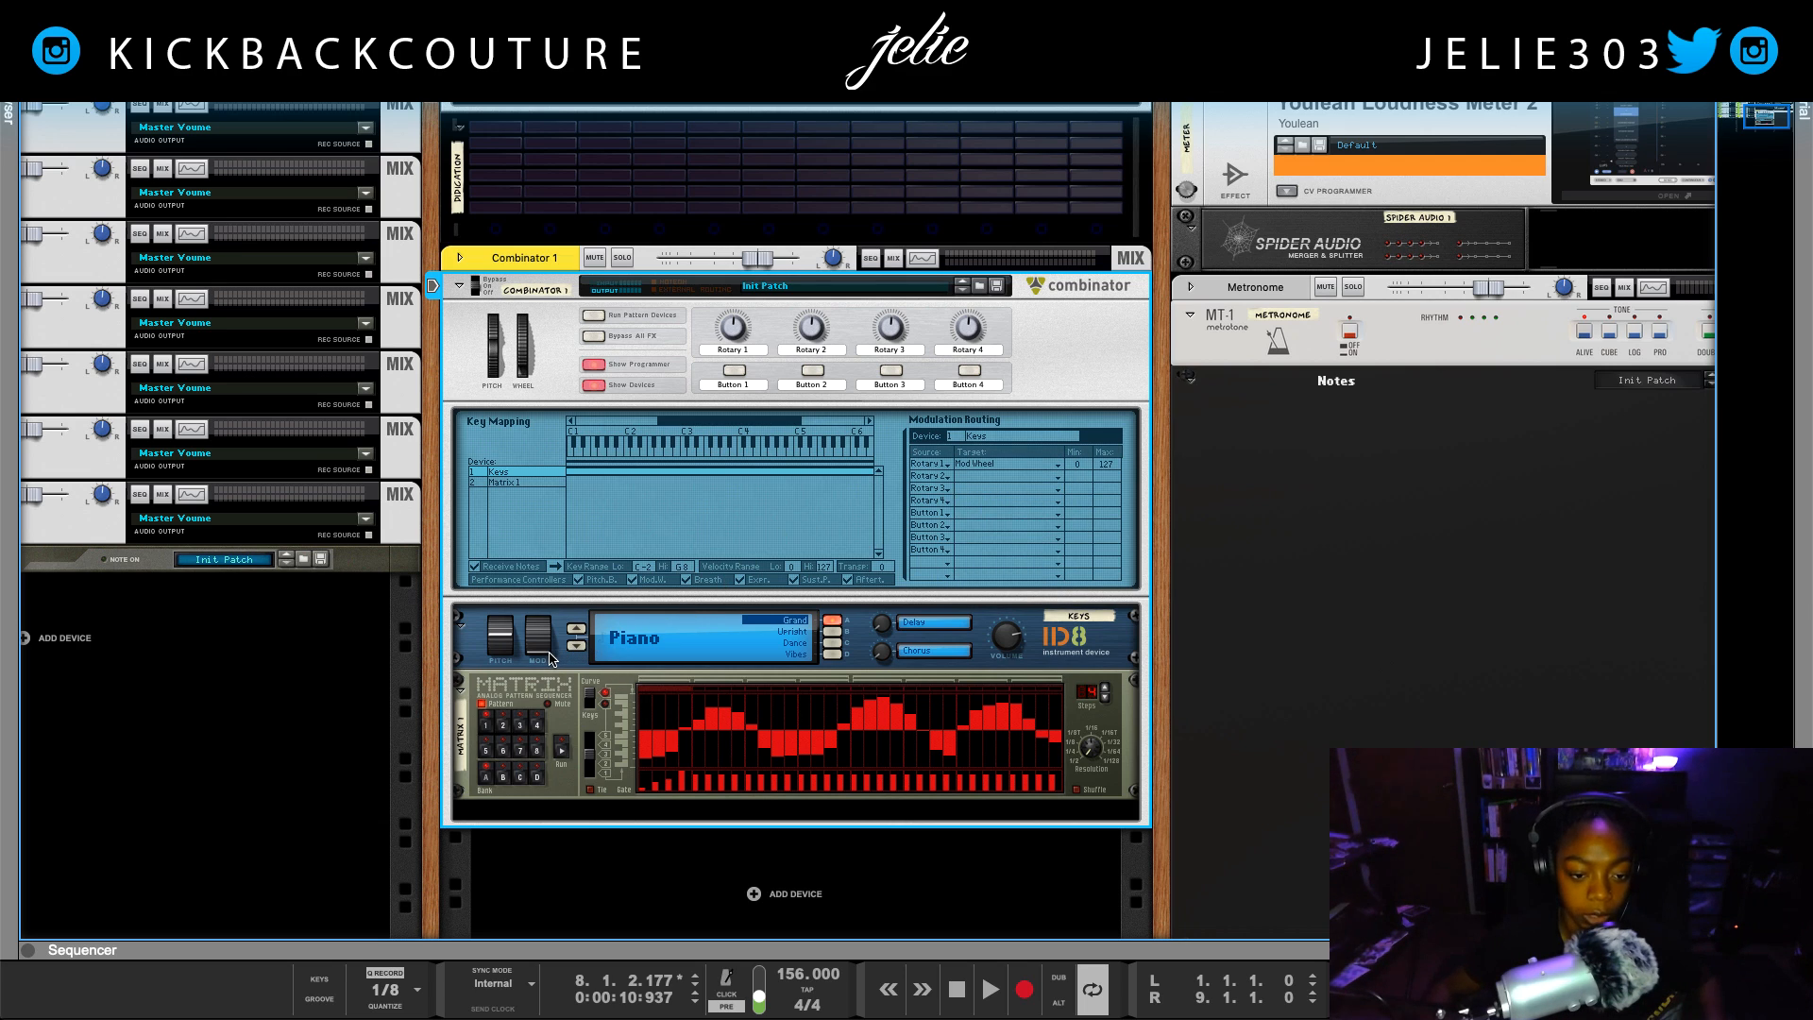
# Play the Matrix pattern and extend its length to 16 steps while it runs
pyautogui.press('space')
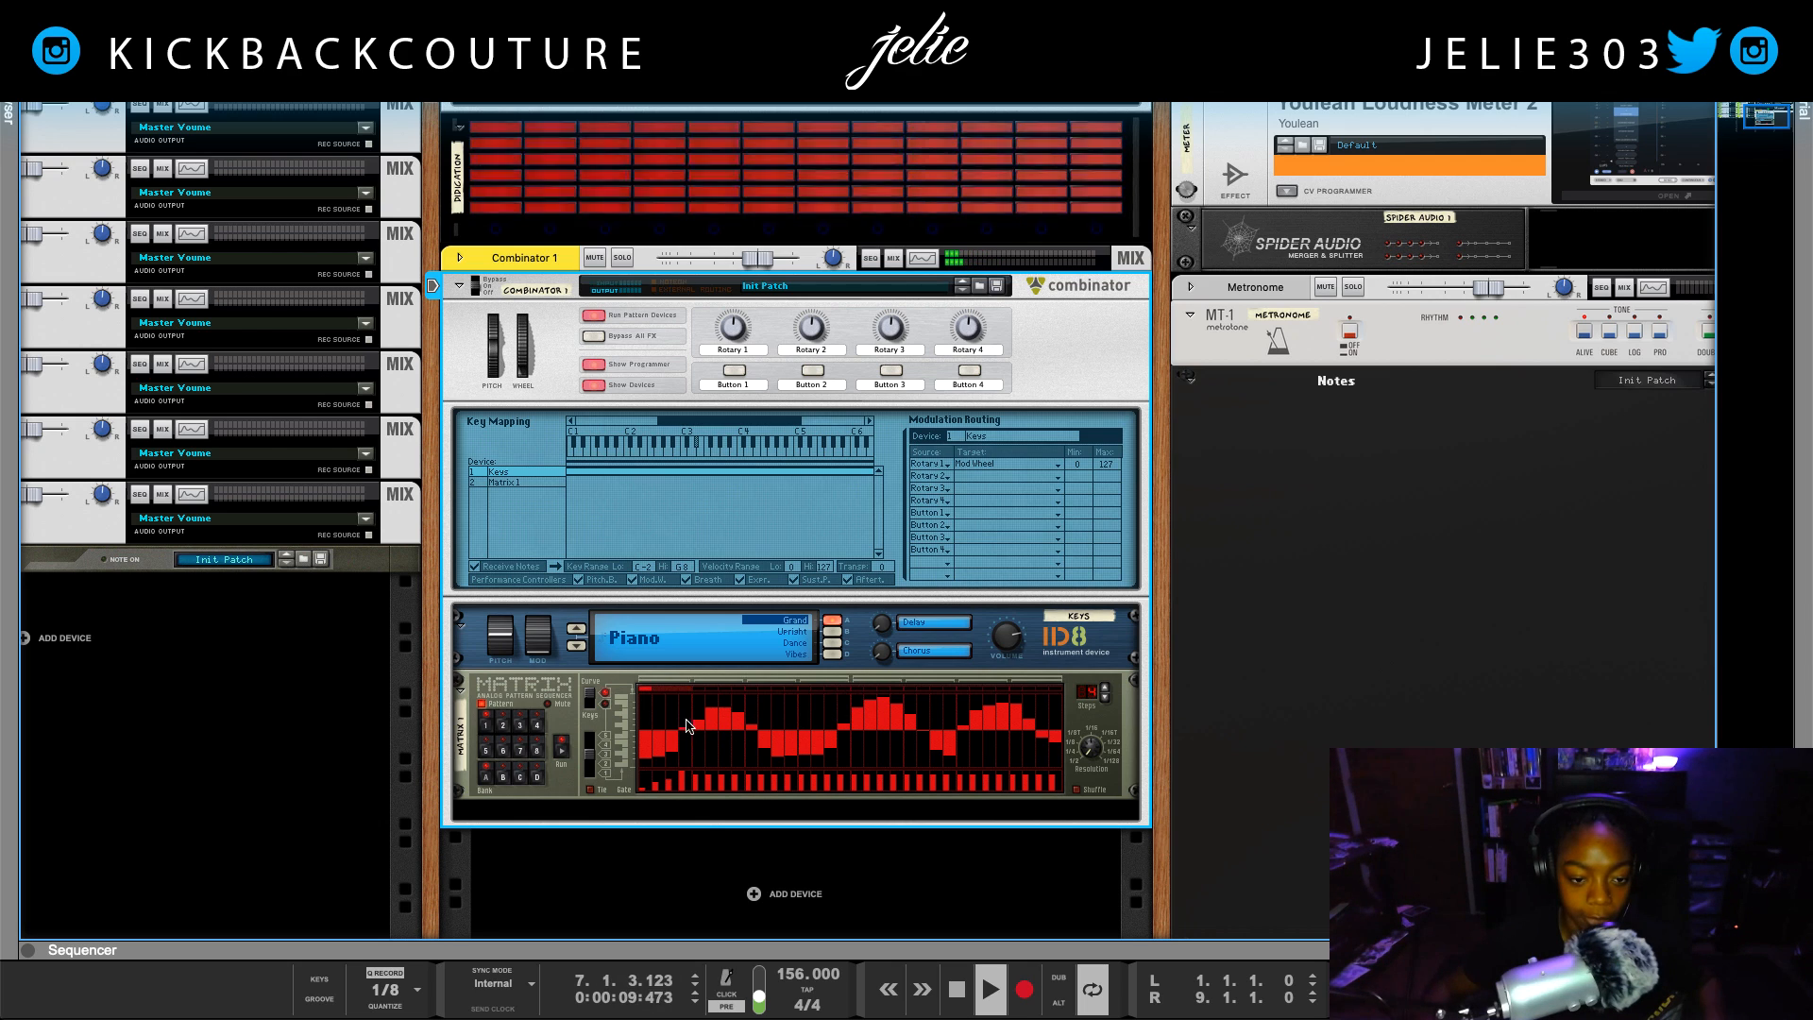
pyautogui.click(1087, 748)
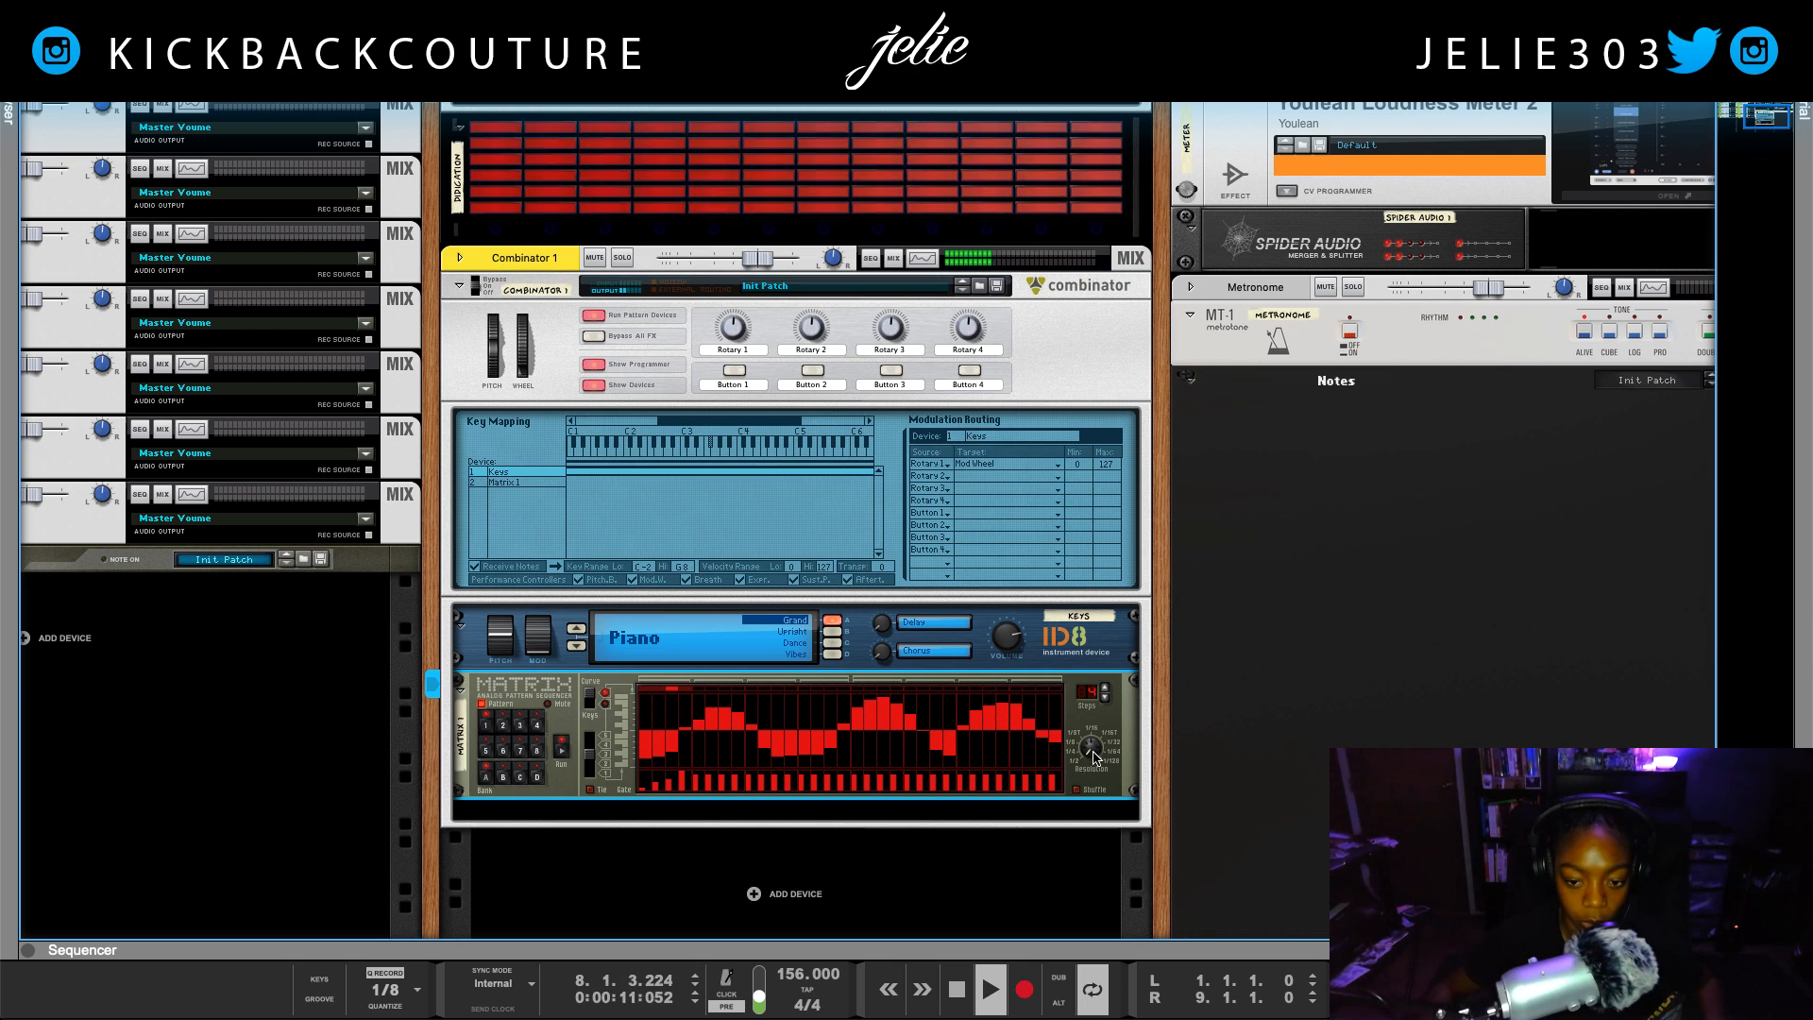
pyautogui.click(1105, 689)
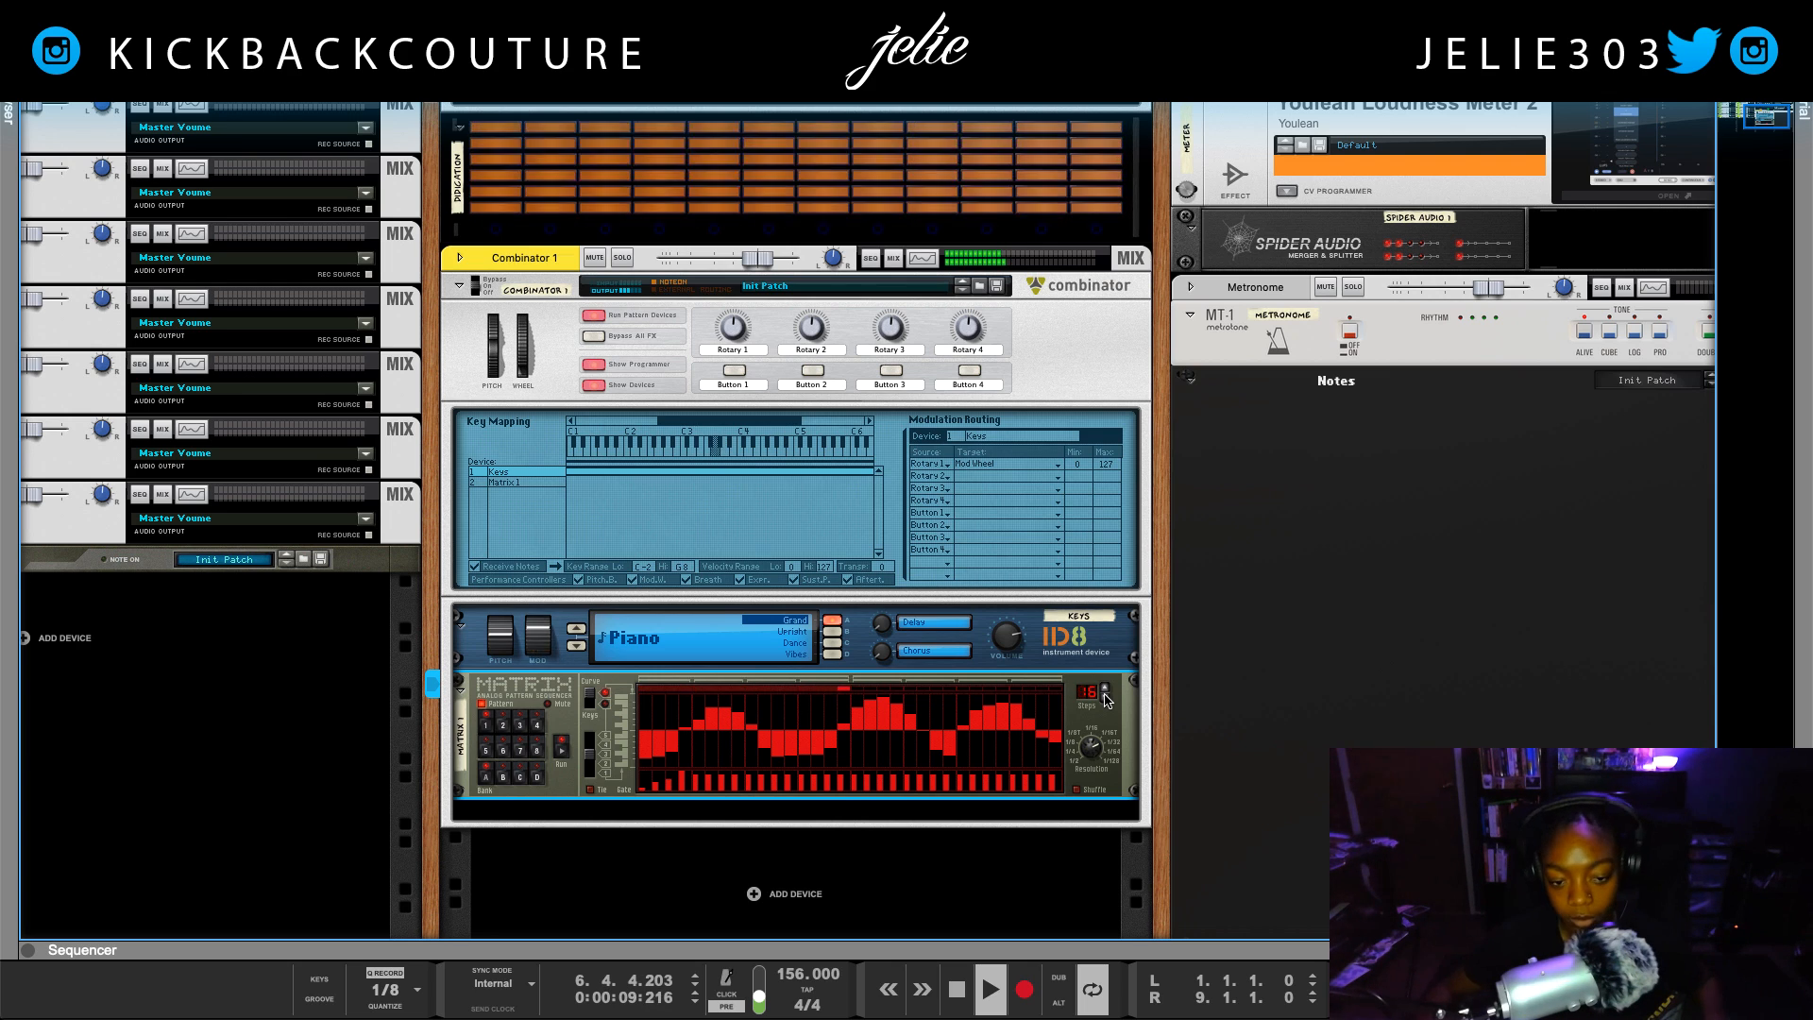
pyautogui.press('space')
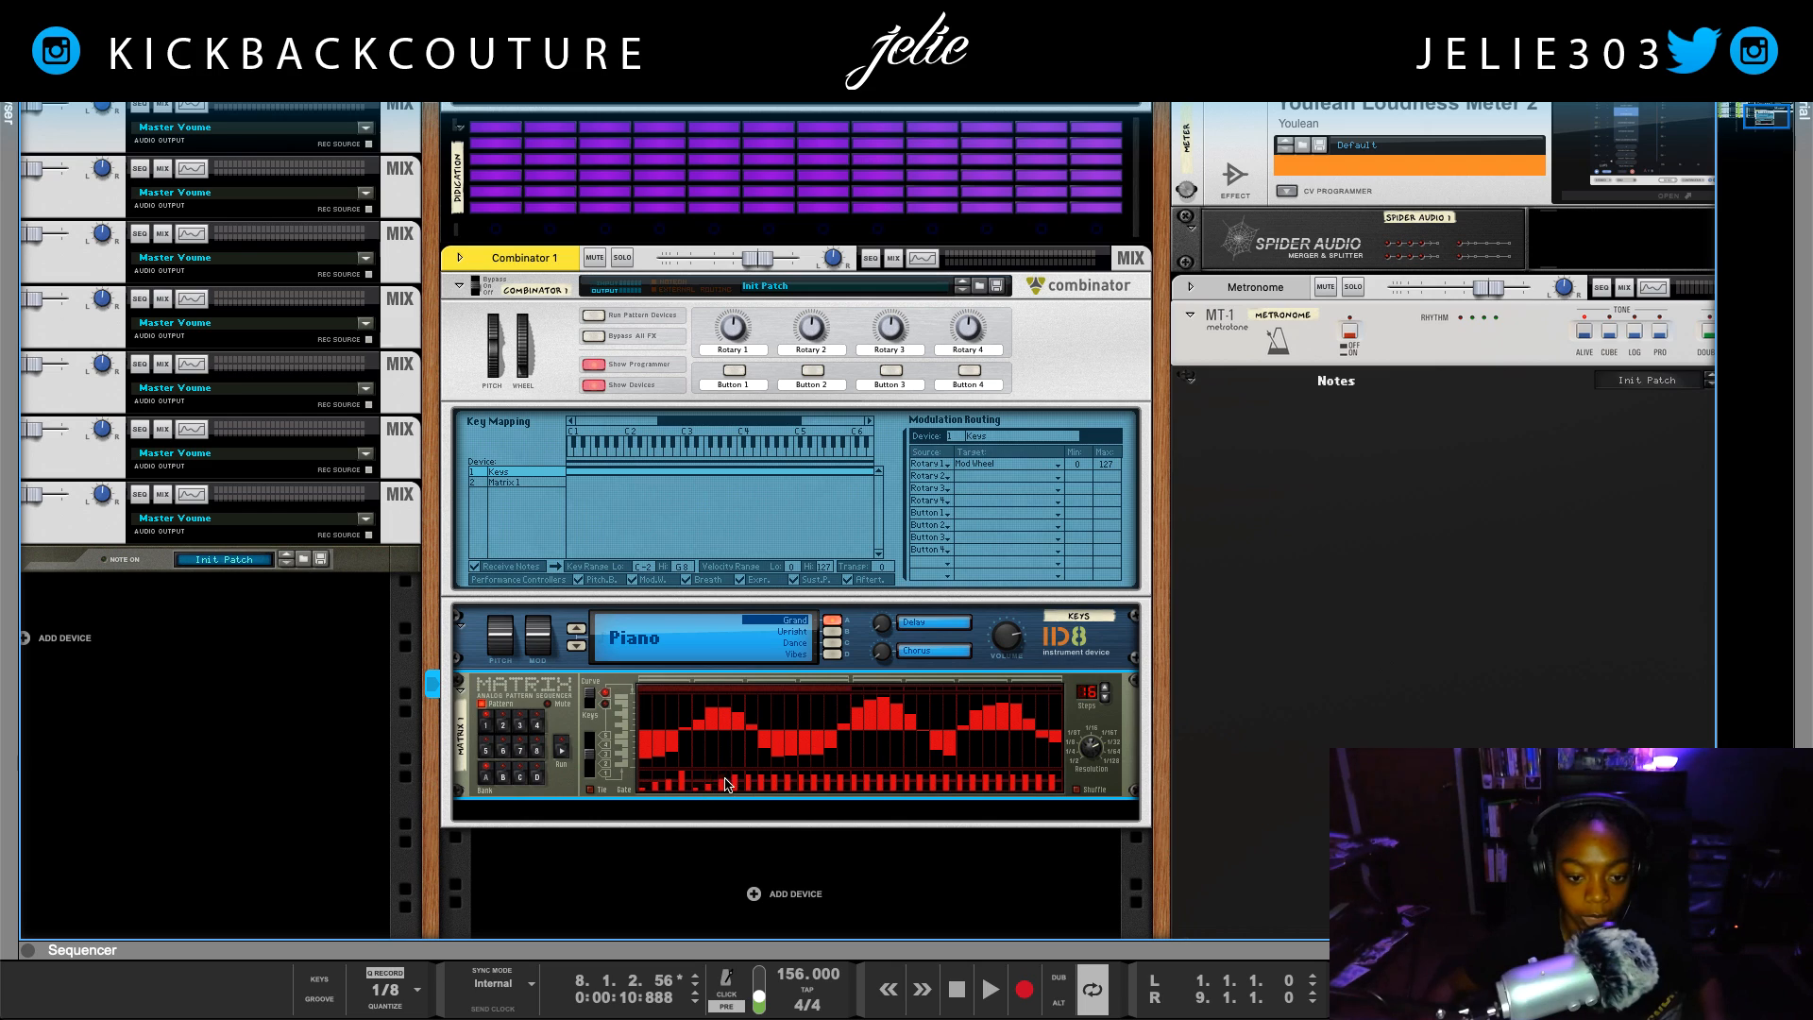
# Lower and vary the Matrix's gate bars across the middle steps and listen to the pattern
pyautogui.moveTo(772, 780); pyautogui.dragTo(840, 783)
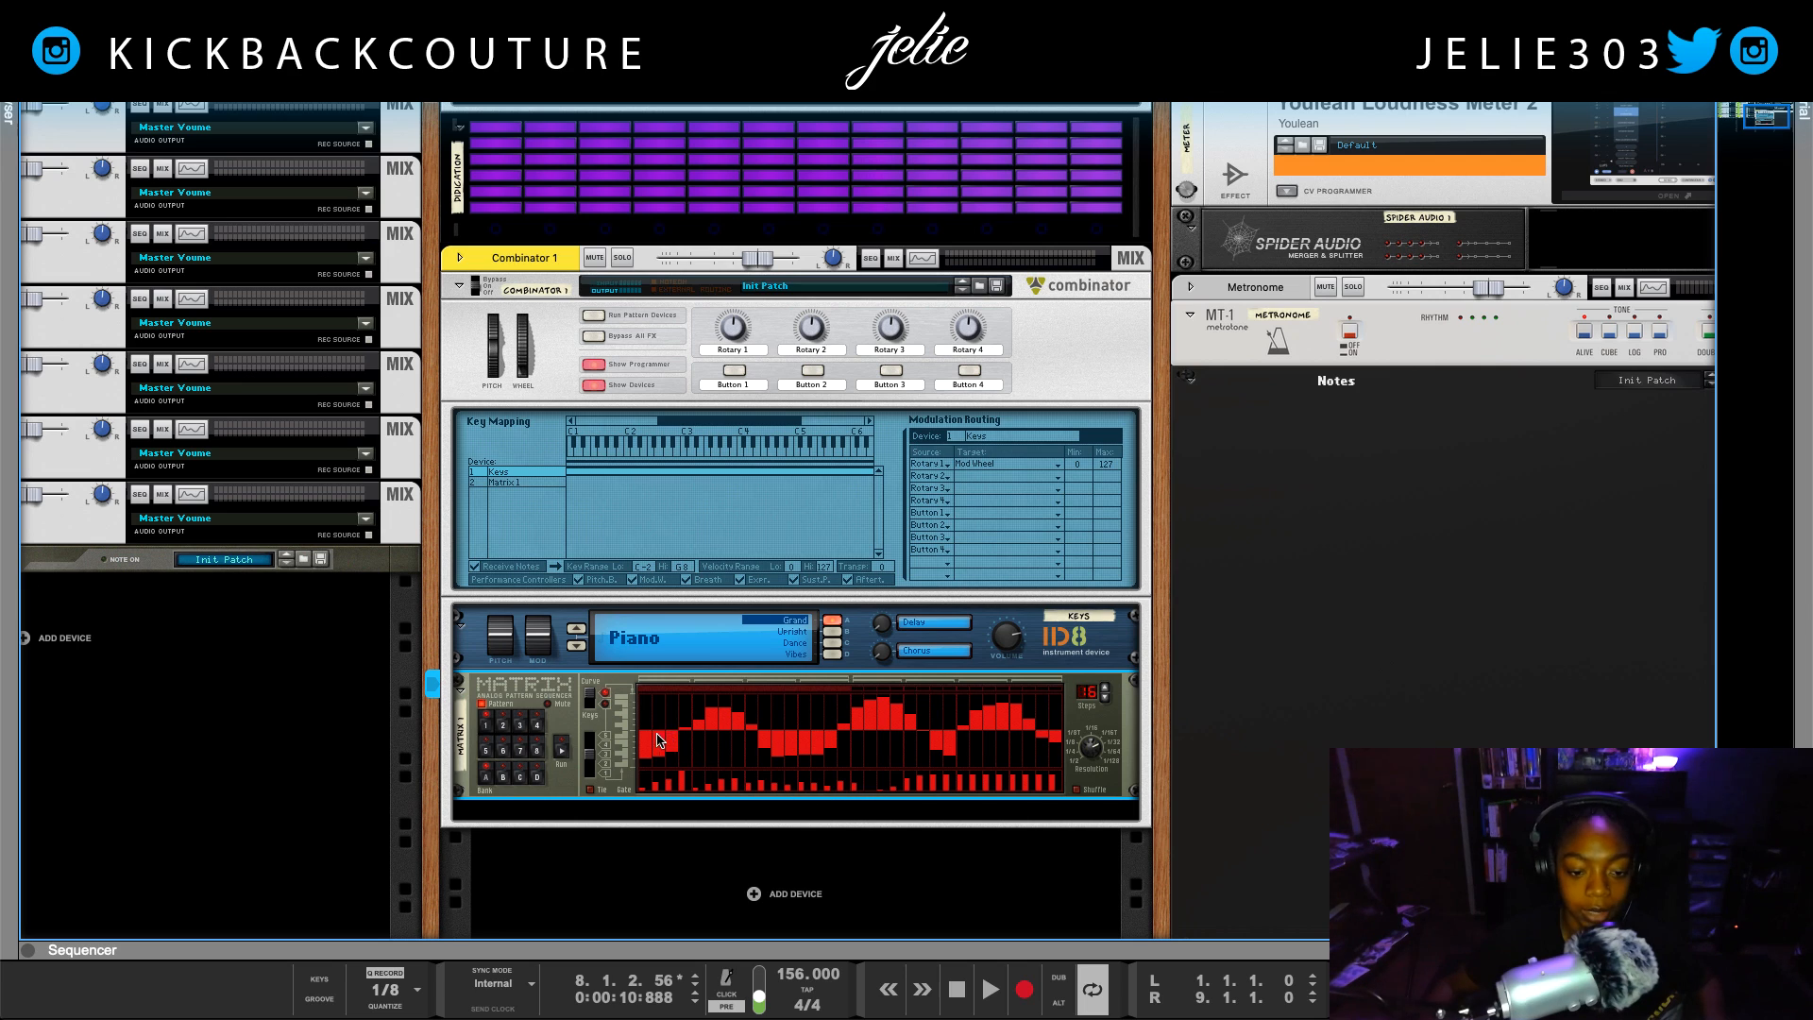
pyautogui.press('space')
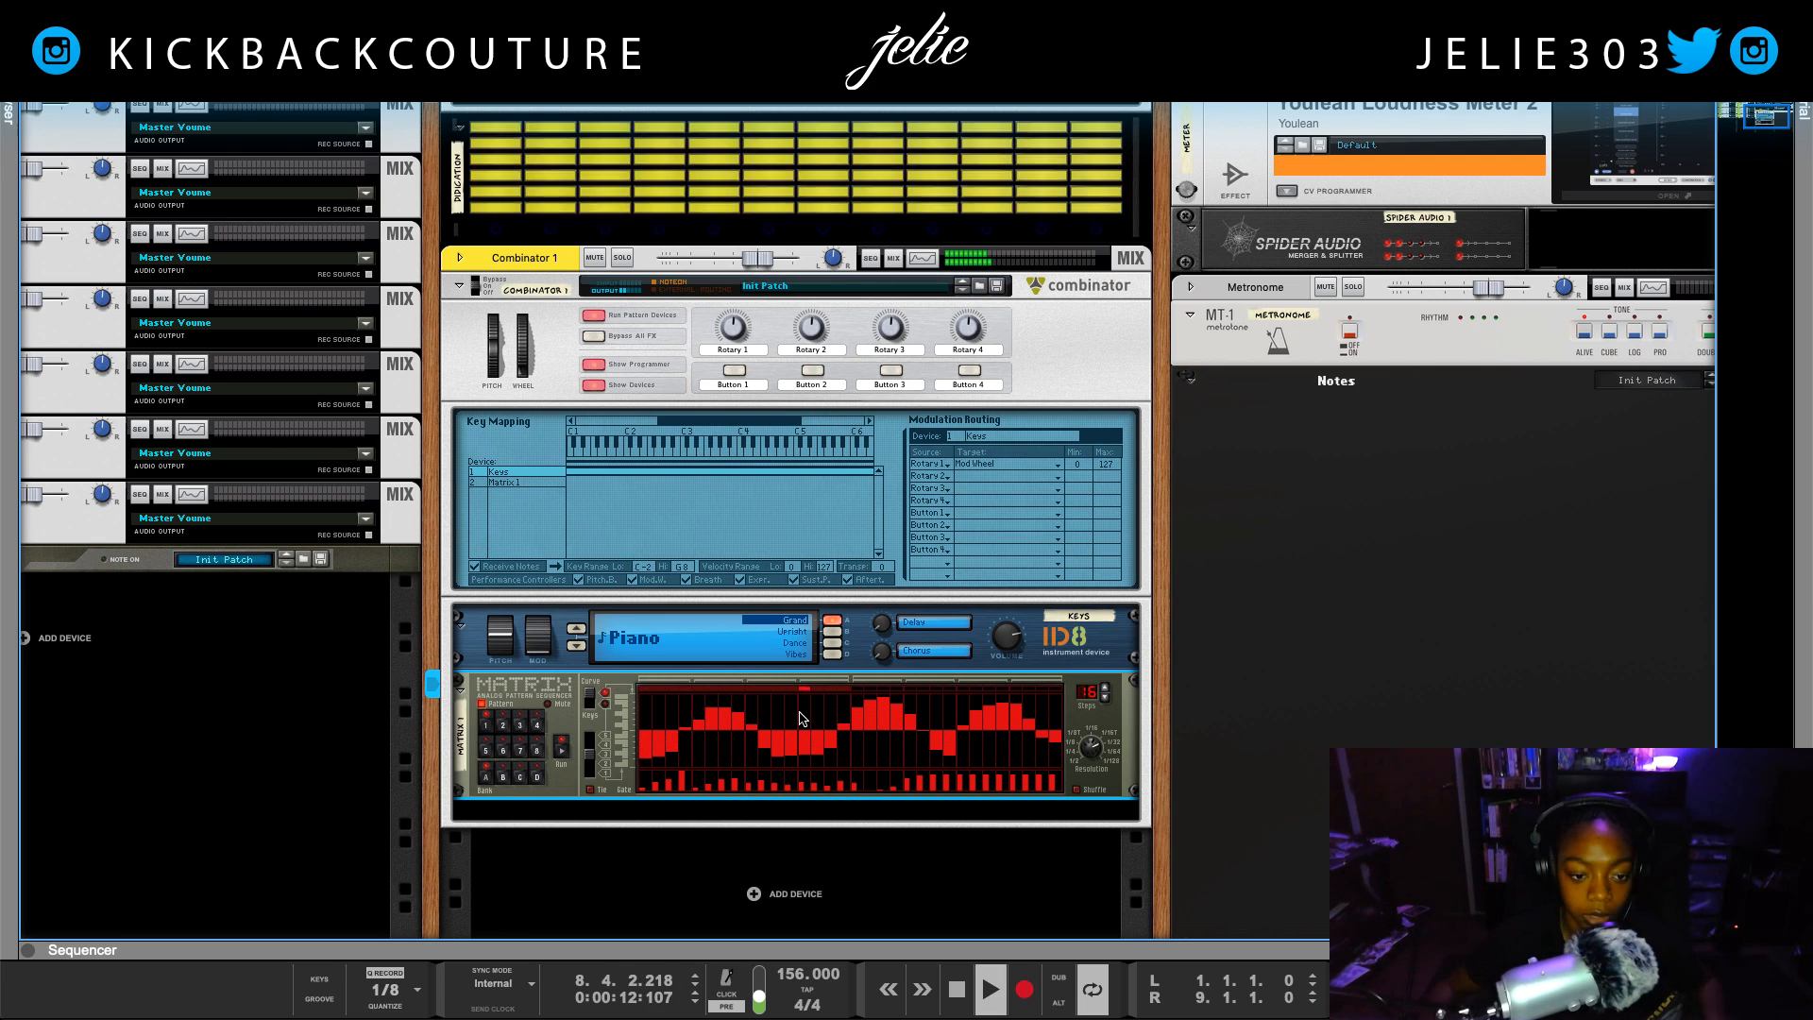
pyautogui.press('space')
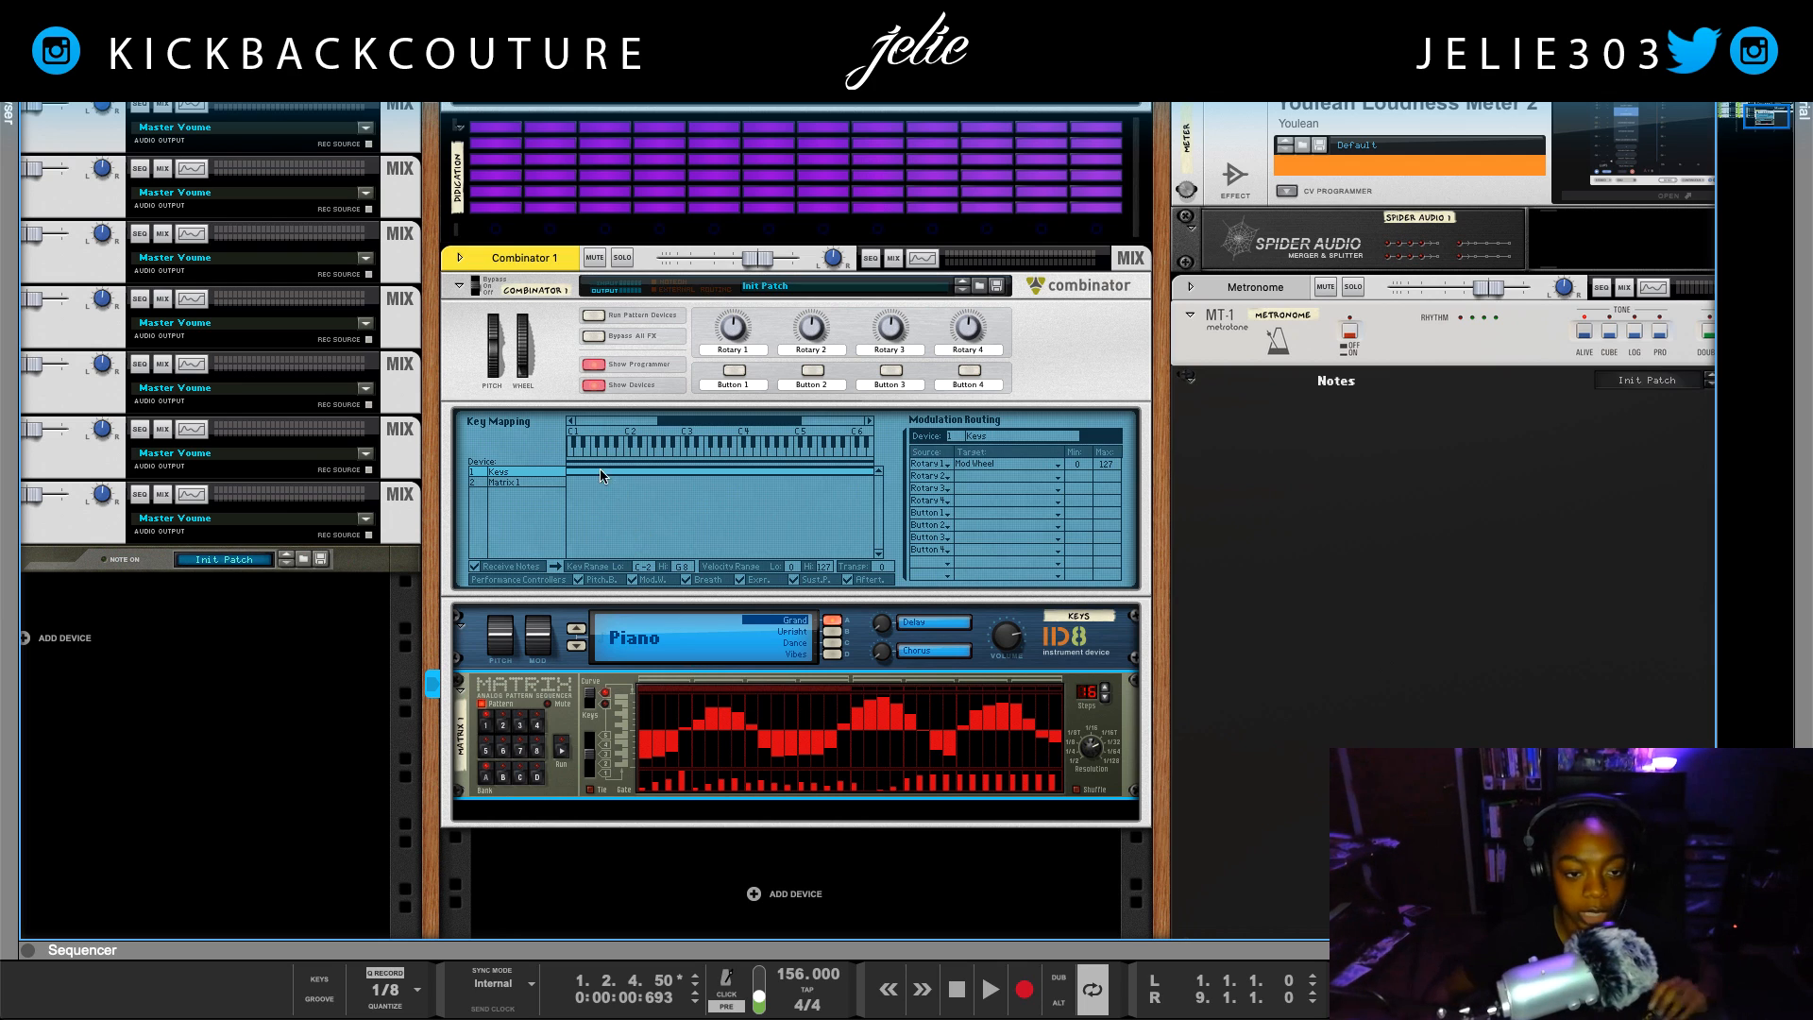
# Delete Combinator 1 together with the devices inside it
pyautogui.click(555, 270)
pyautogui.press('Delete')
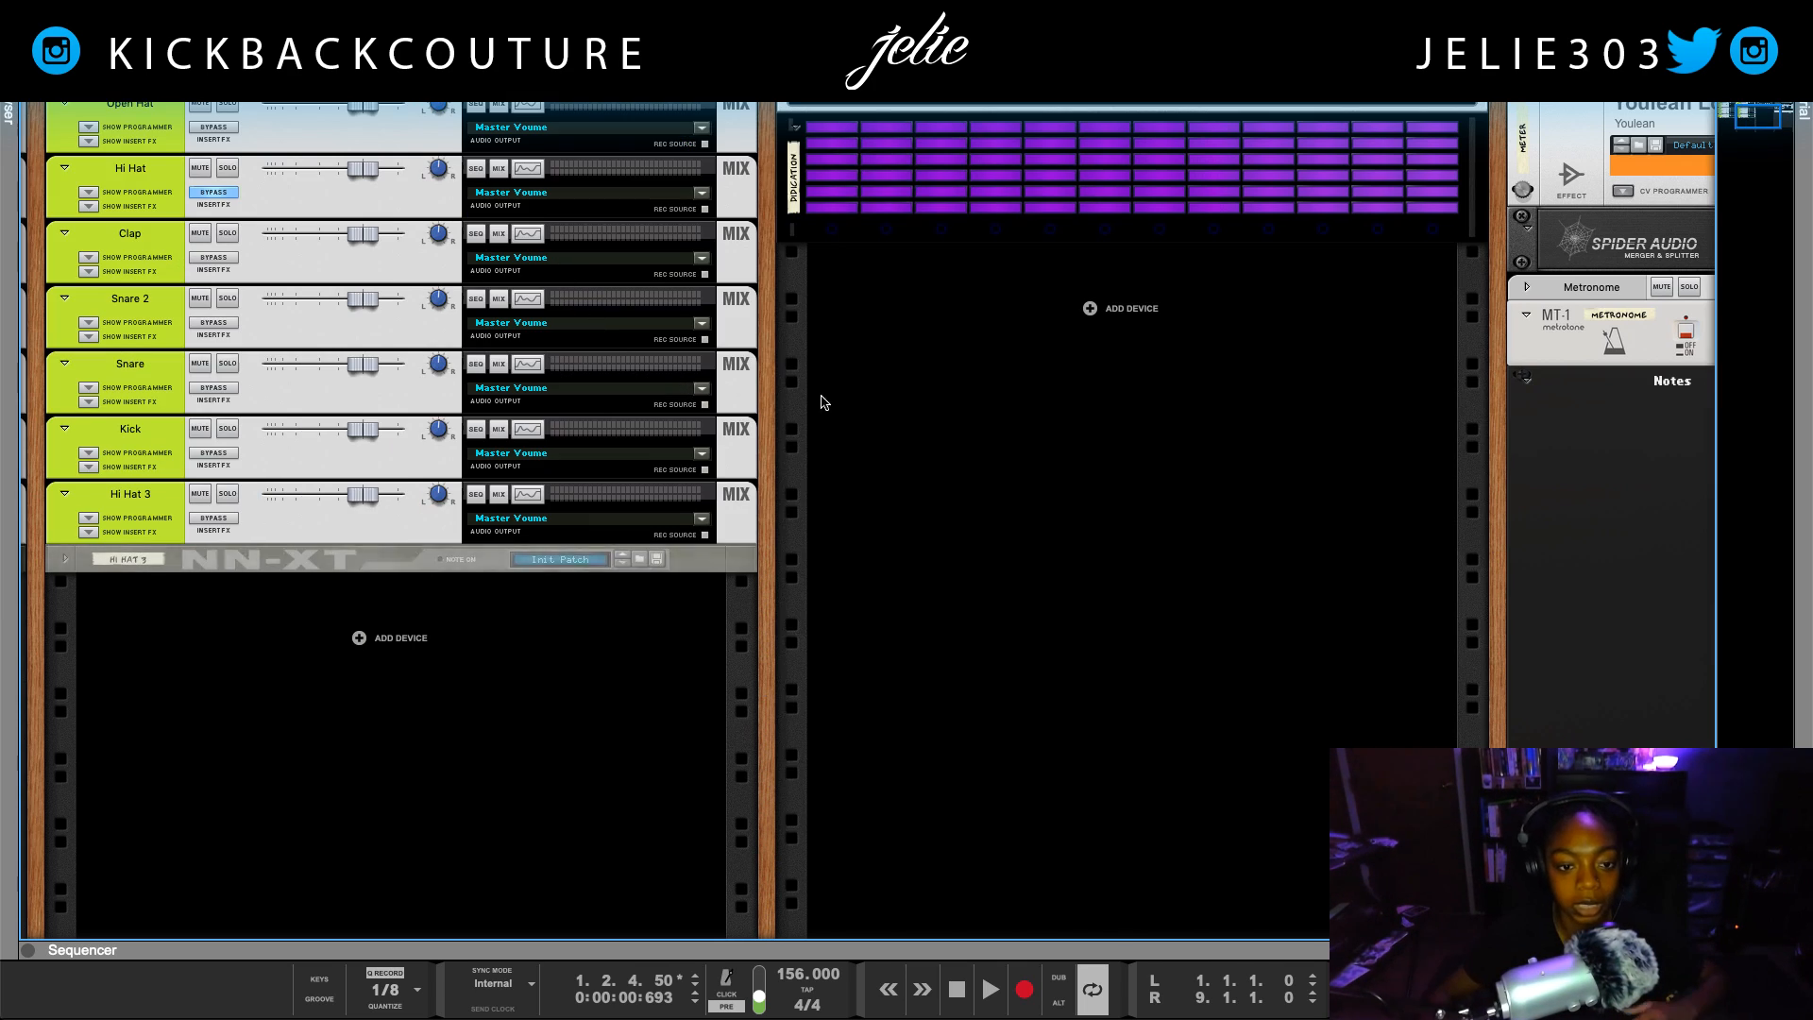
pyautogui.hscroll(-3, 855, 437)
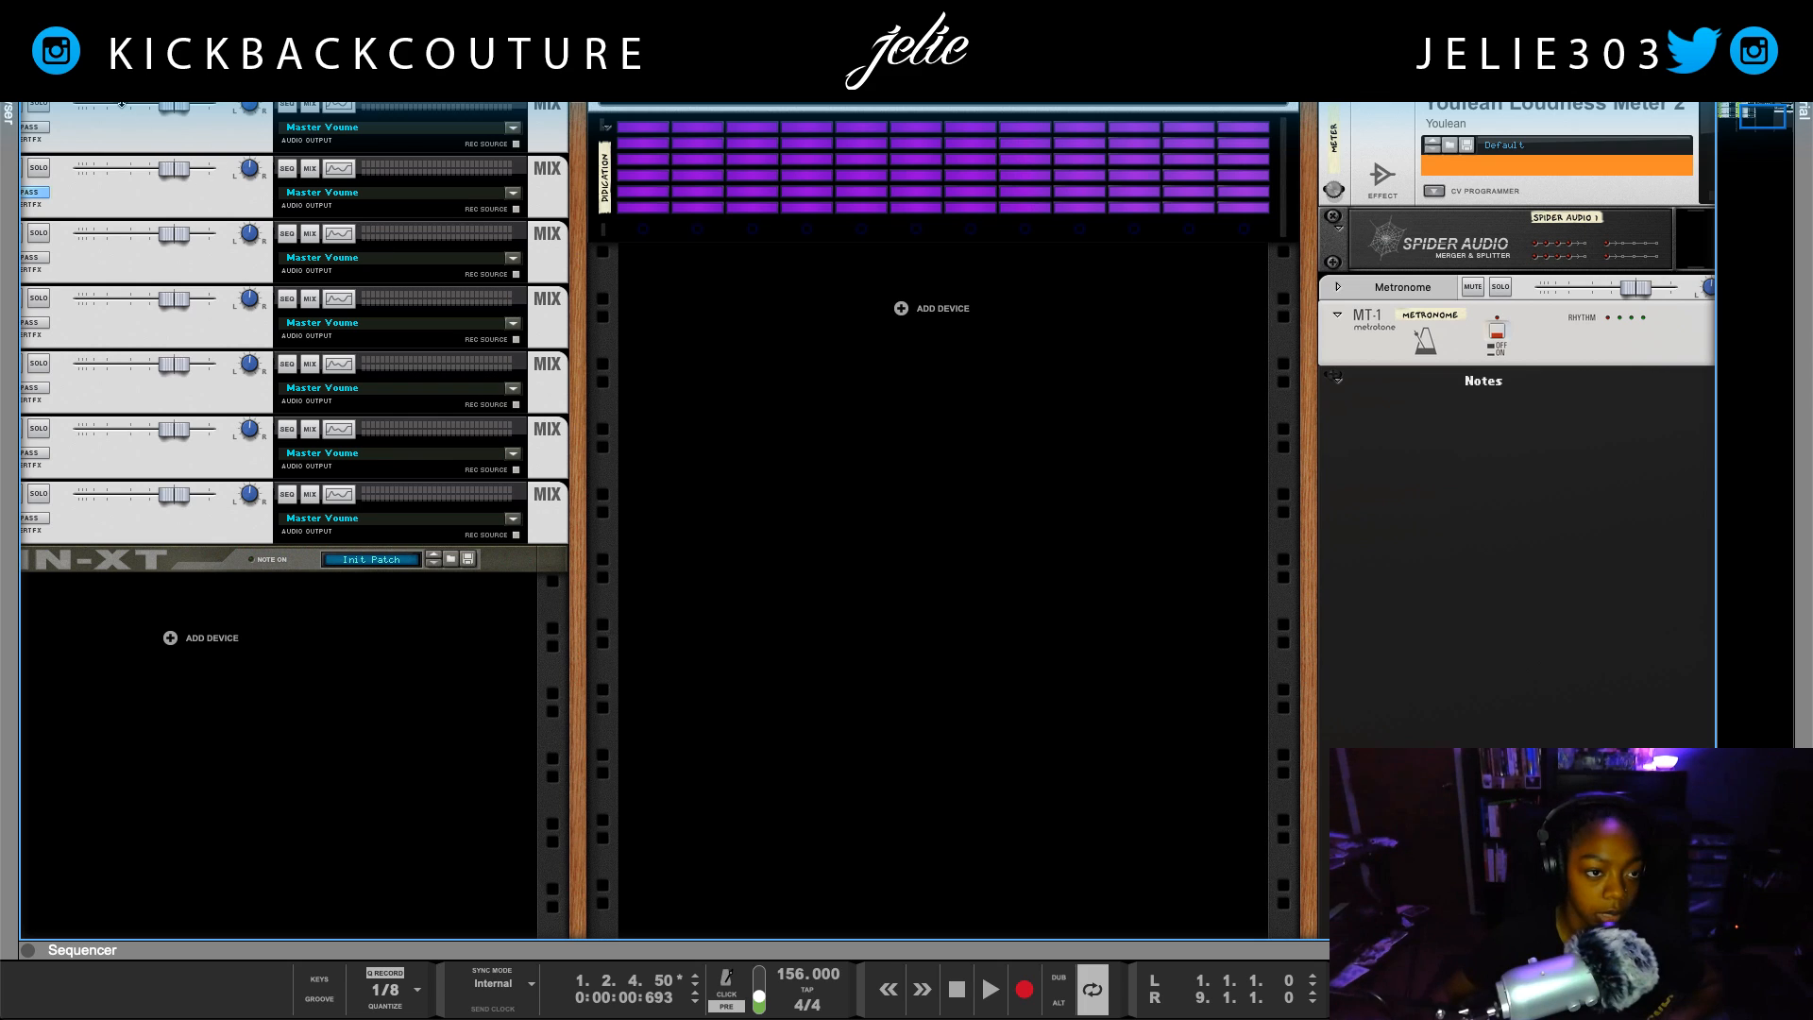
# Add a Europa synth to the empty rack space from Be - Gifted.repatch in the Galaxia Preset Bank
pyautogui.press('F3')
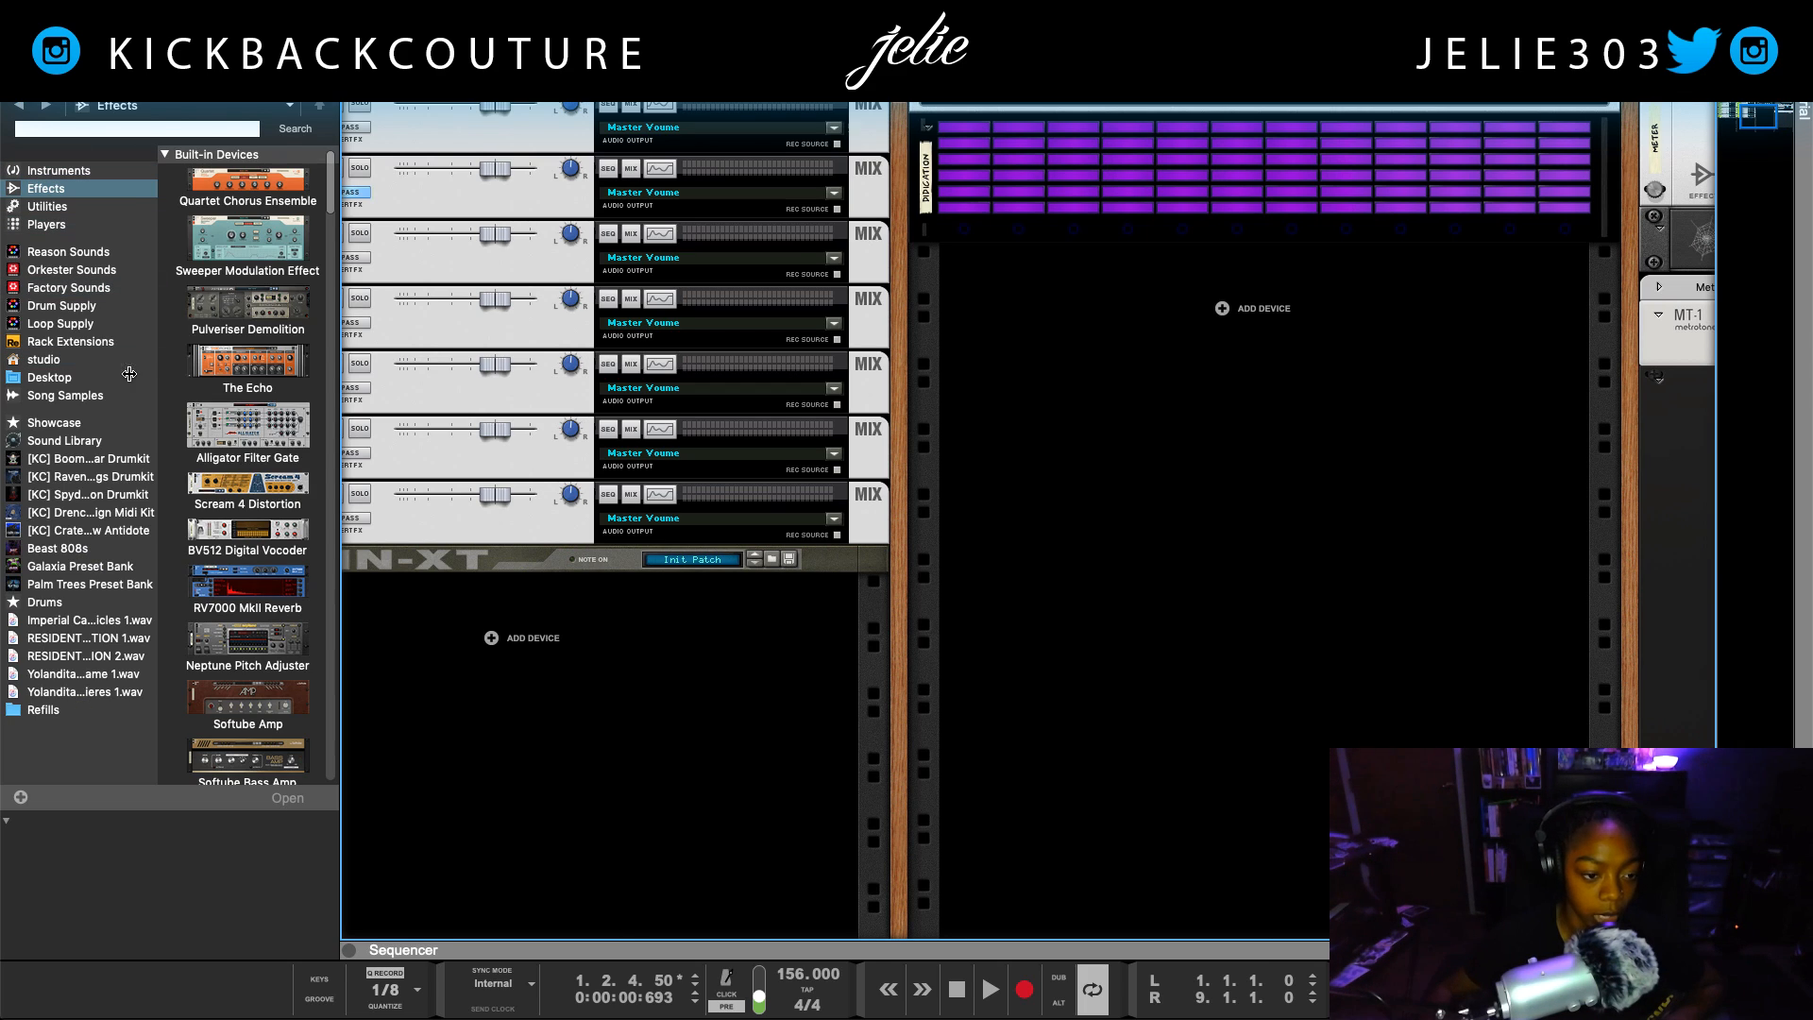
pyautogui.click(104, 549)
pyautogui.click(107, 569)
pyautogui.scroll(-10, 270, 472)
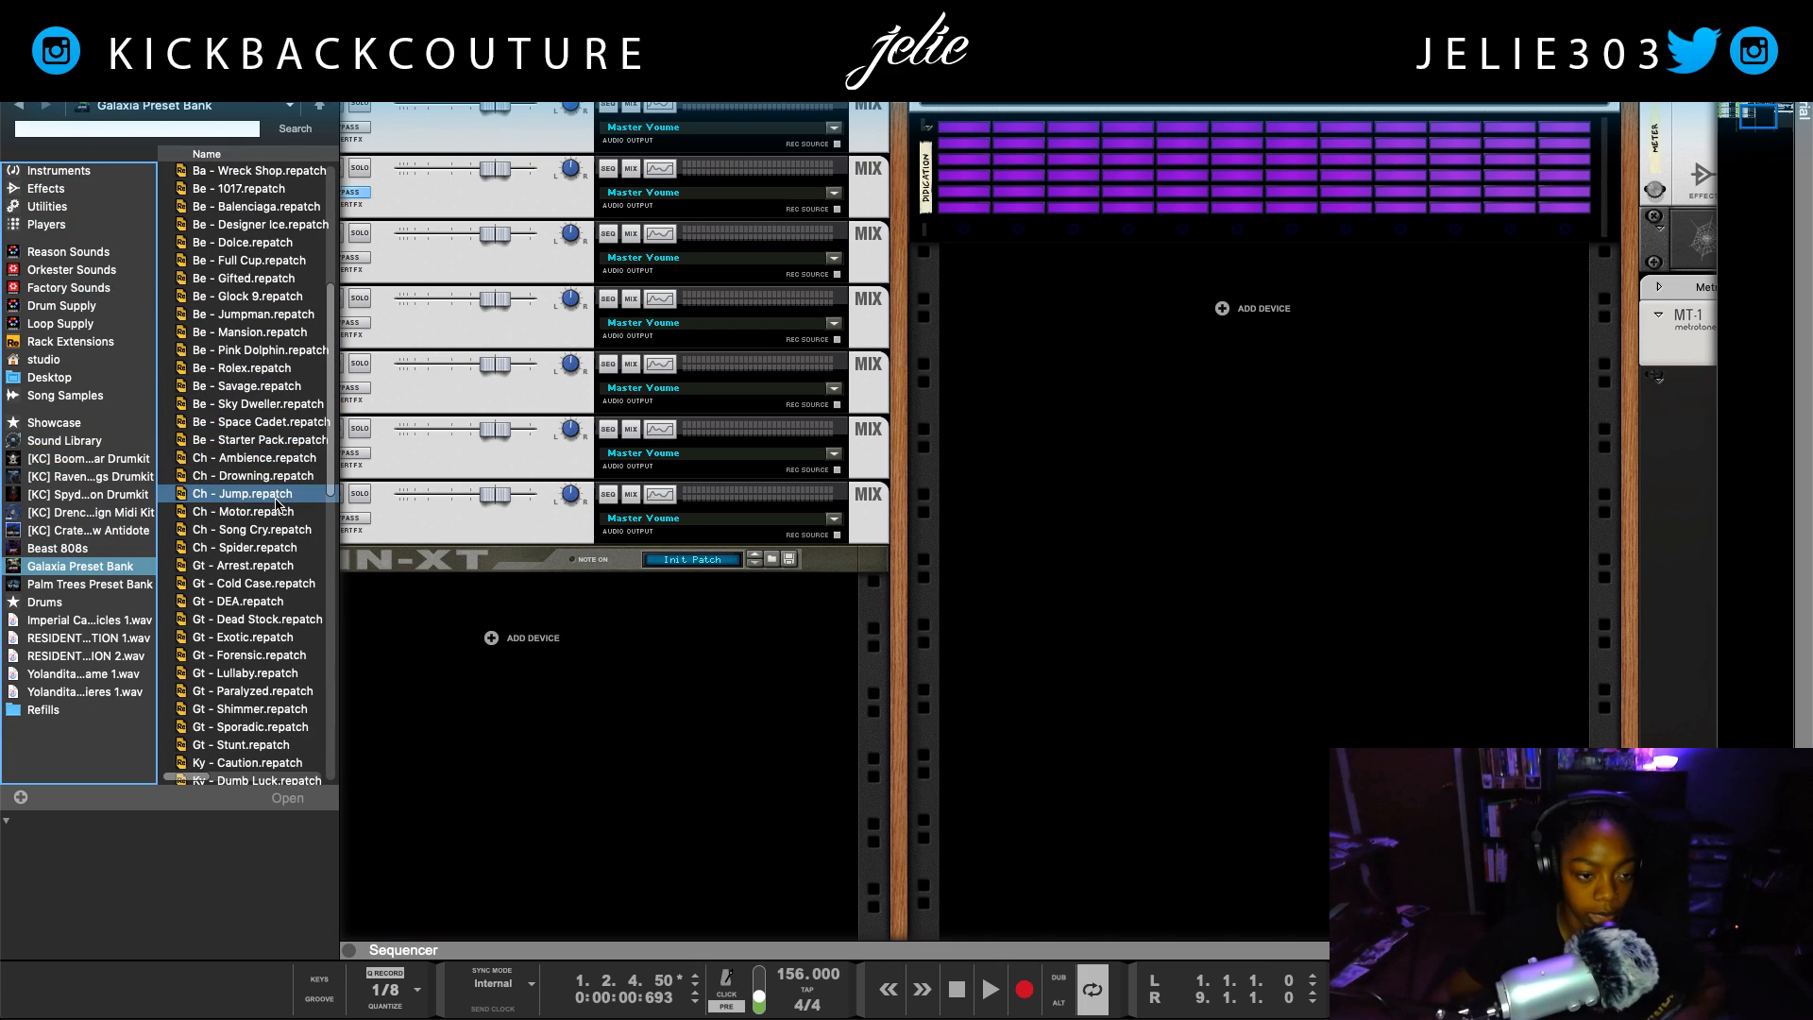
pyautogui.scroll(5, 270, 506)
pyautogui.moveTo(244, 303); pyautogui.dragTo(1073, 452)
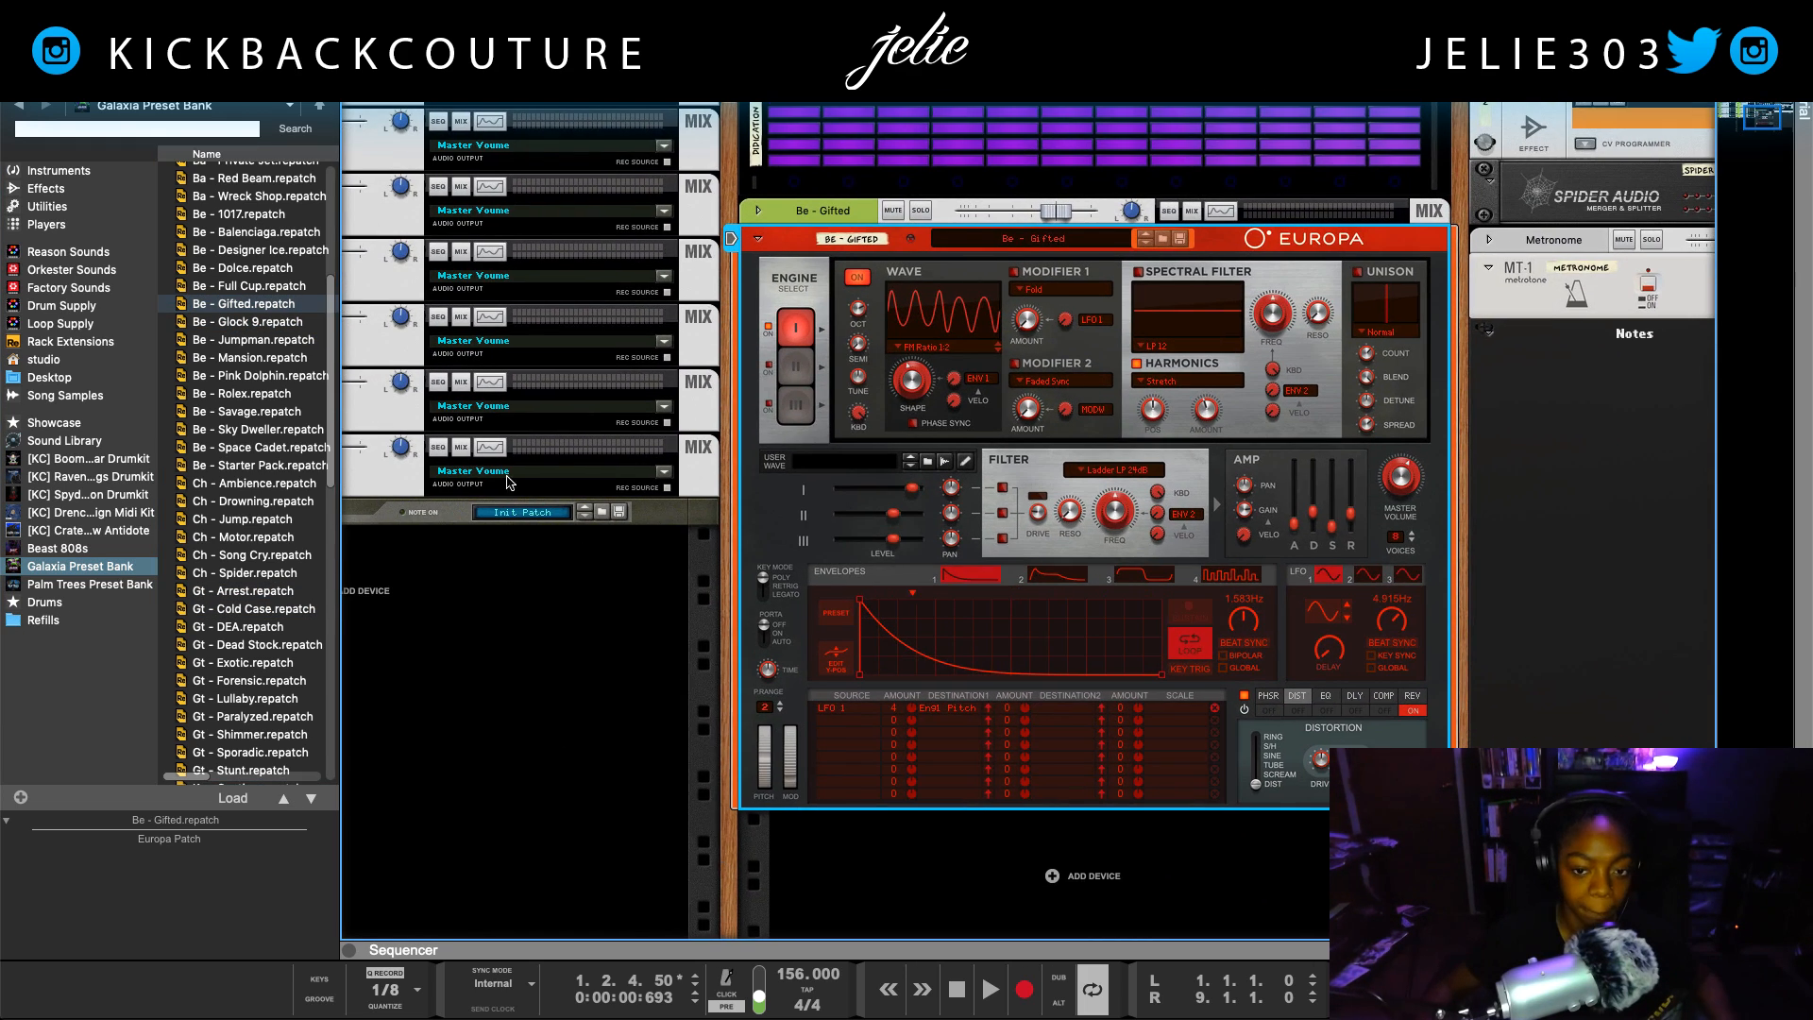
pyautogui.click(11, 38)
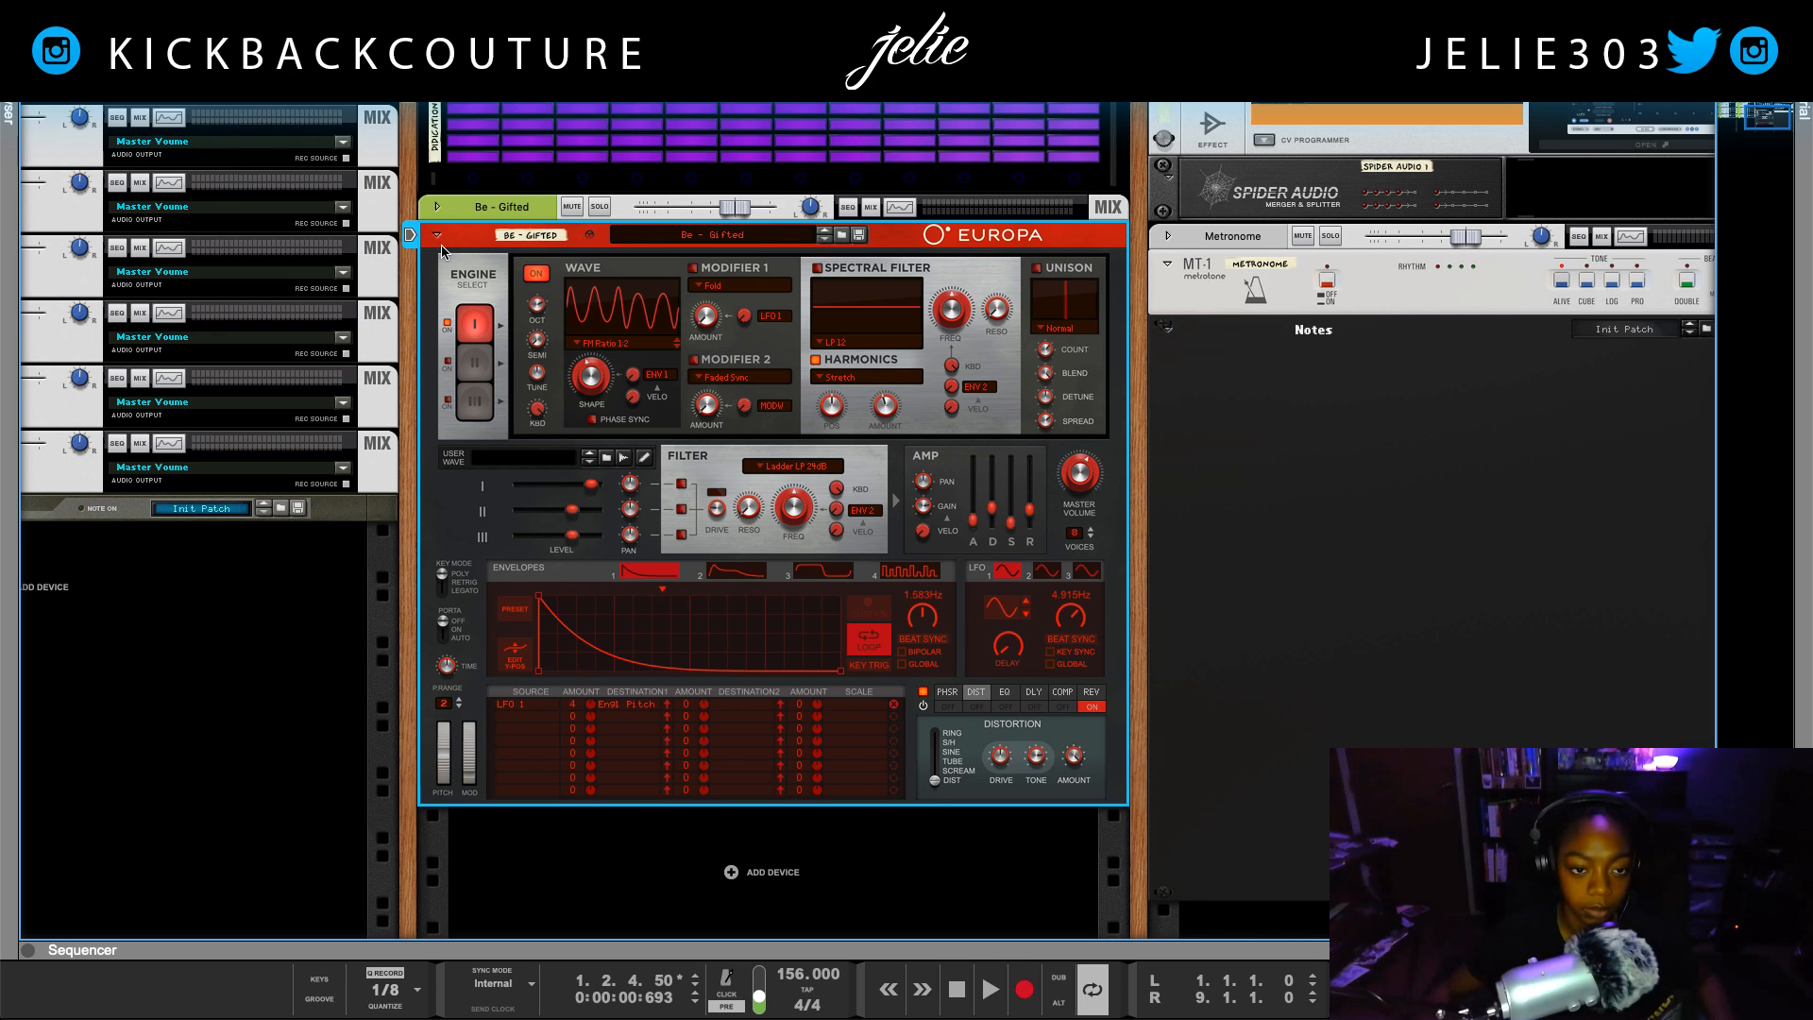
# Show the sequencer and place Opposites 133bpm.mid from the Drenched By Design Midi Kit at bar 1 of the Be - Gifted track
pyautogui.click(478, 208)
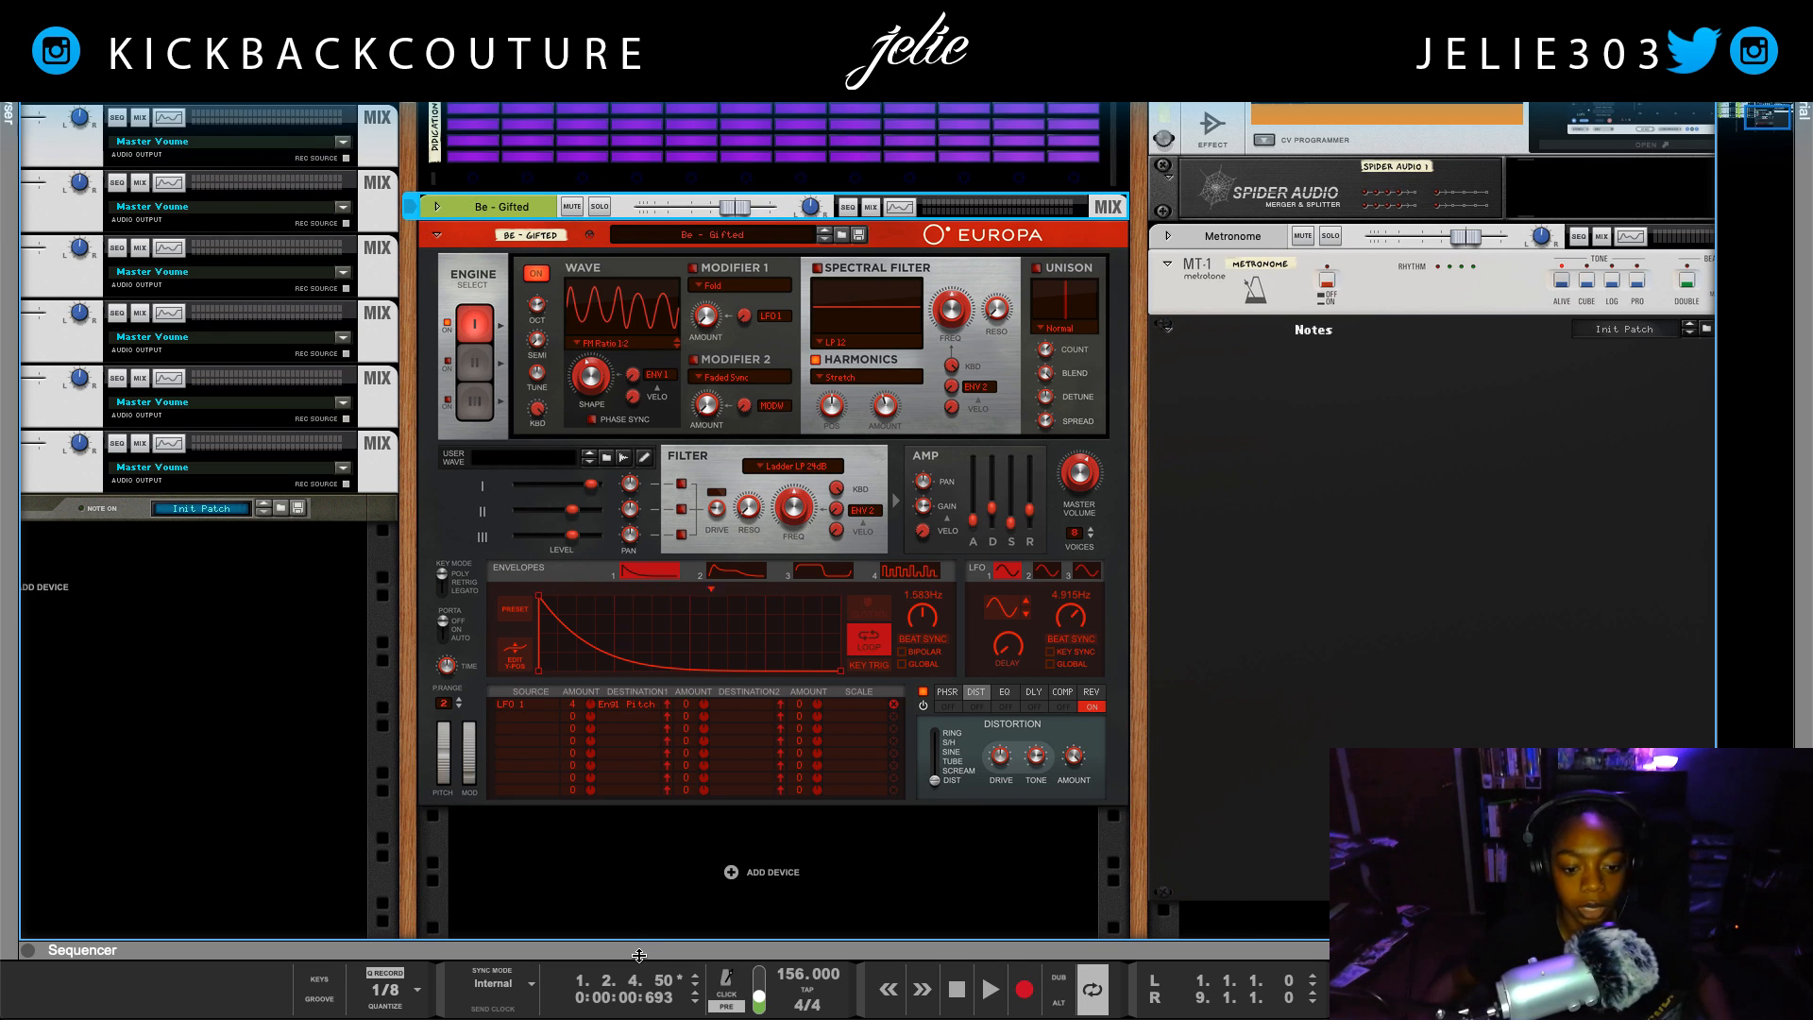
pyautogui.moveTo(638, 955); pyautogui.dragTo(638, 491)
pyautogui.click(9, 206)
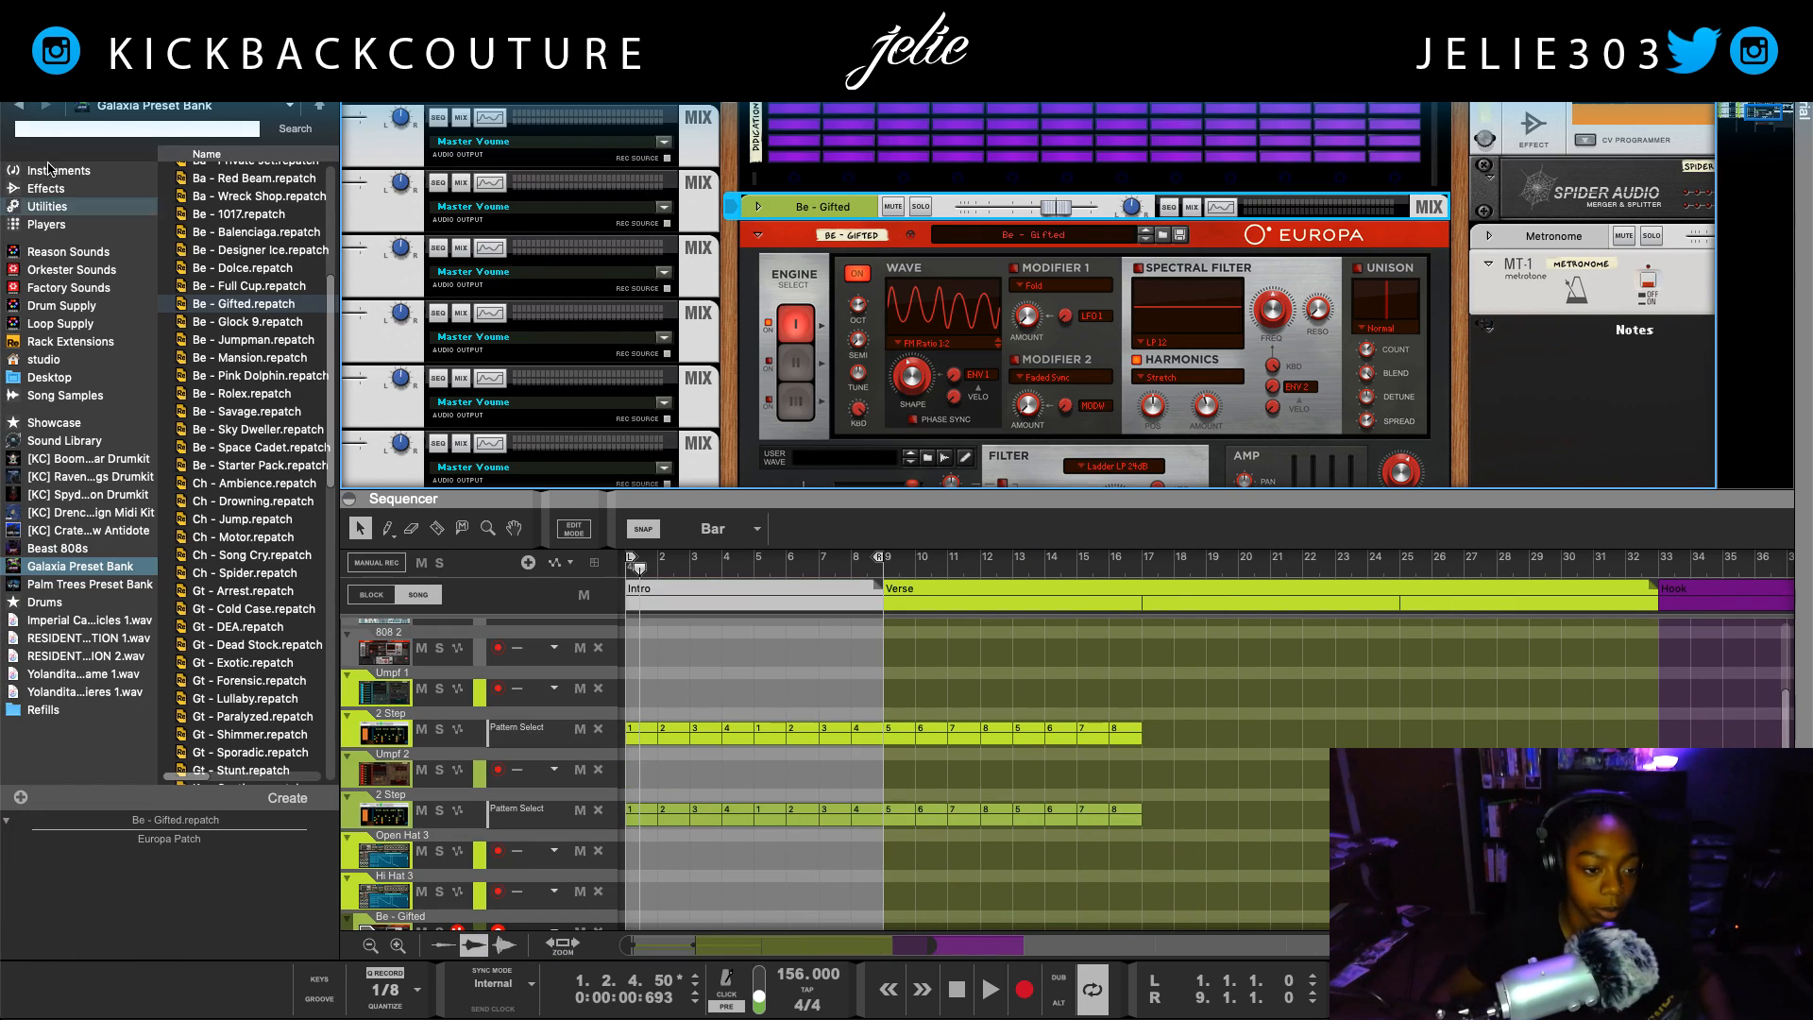
pyautogui.click(101, 513)
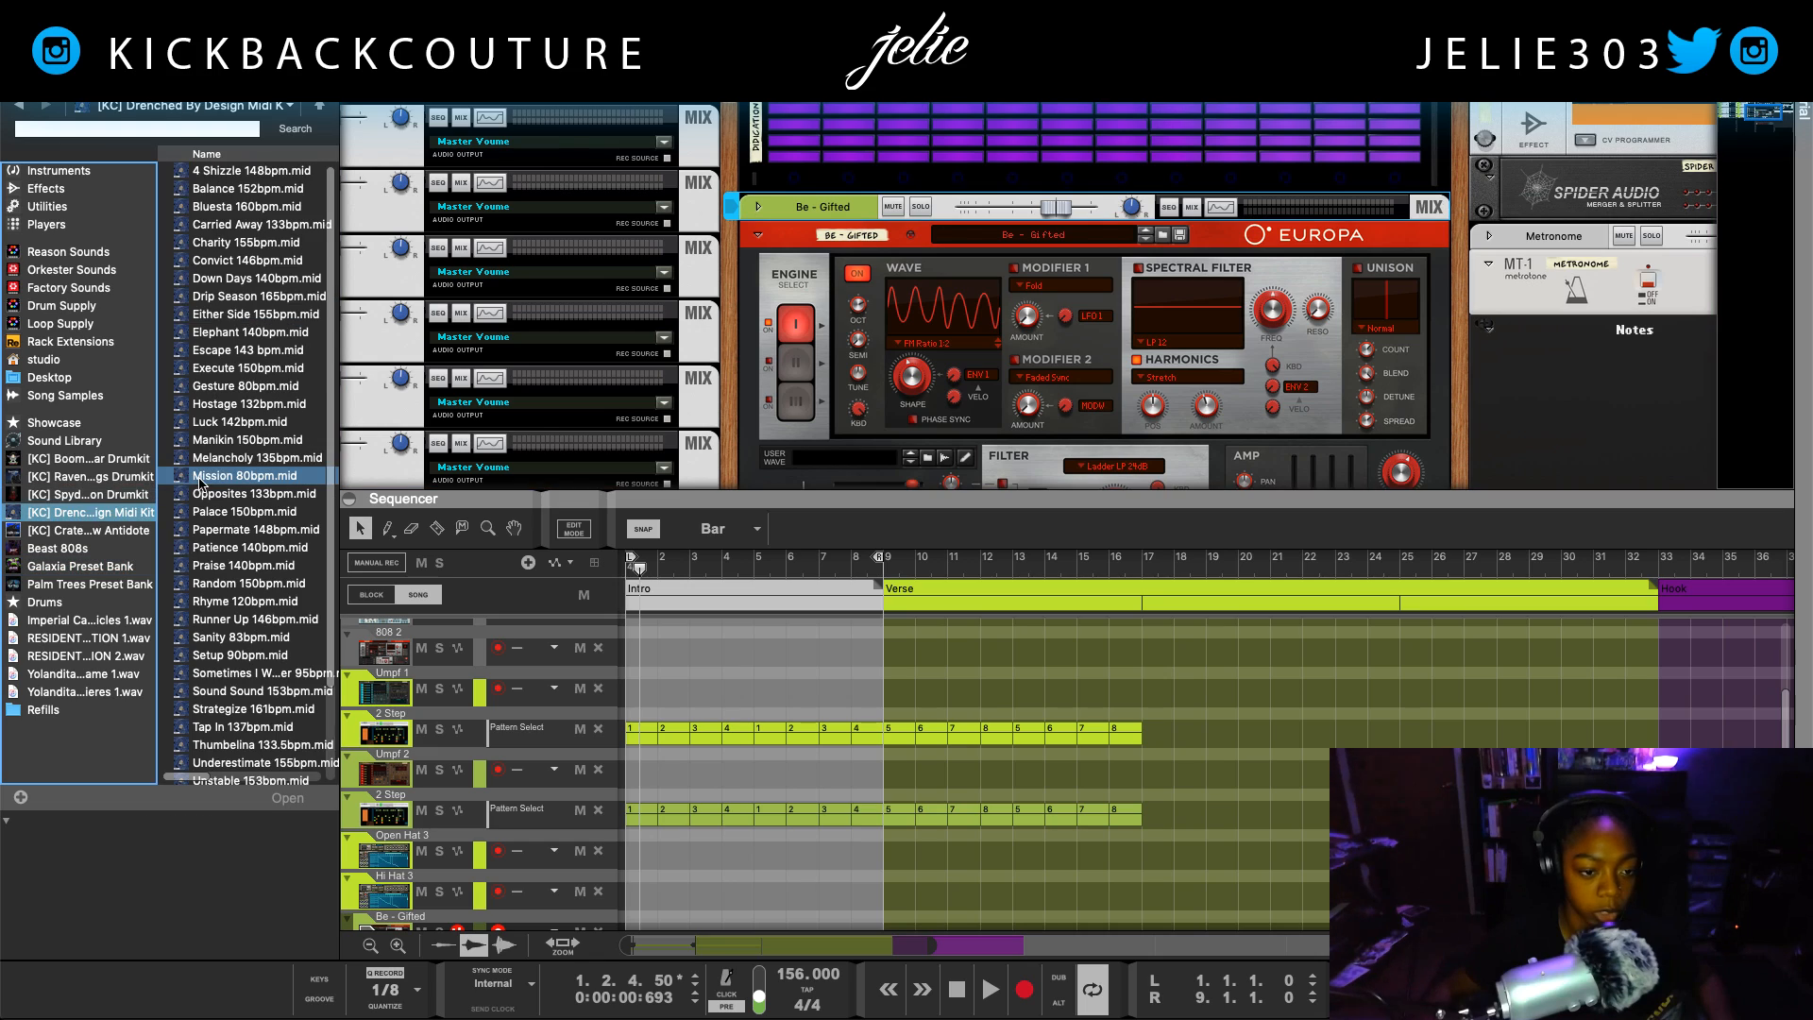
pyautogui.click(247, 440)
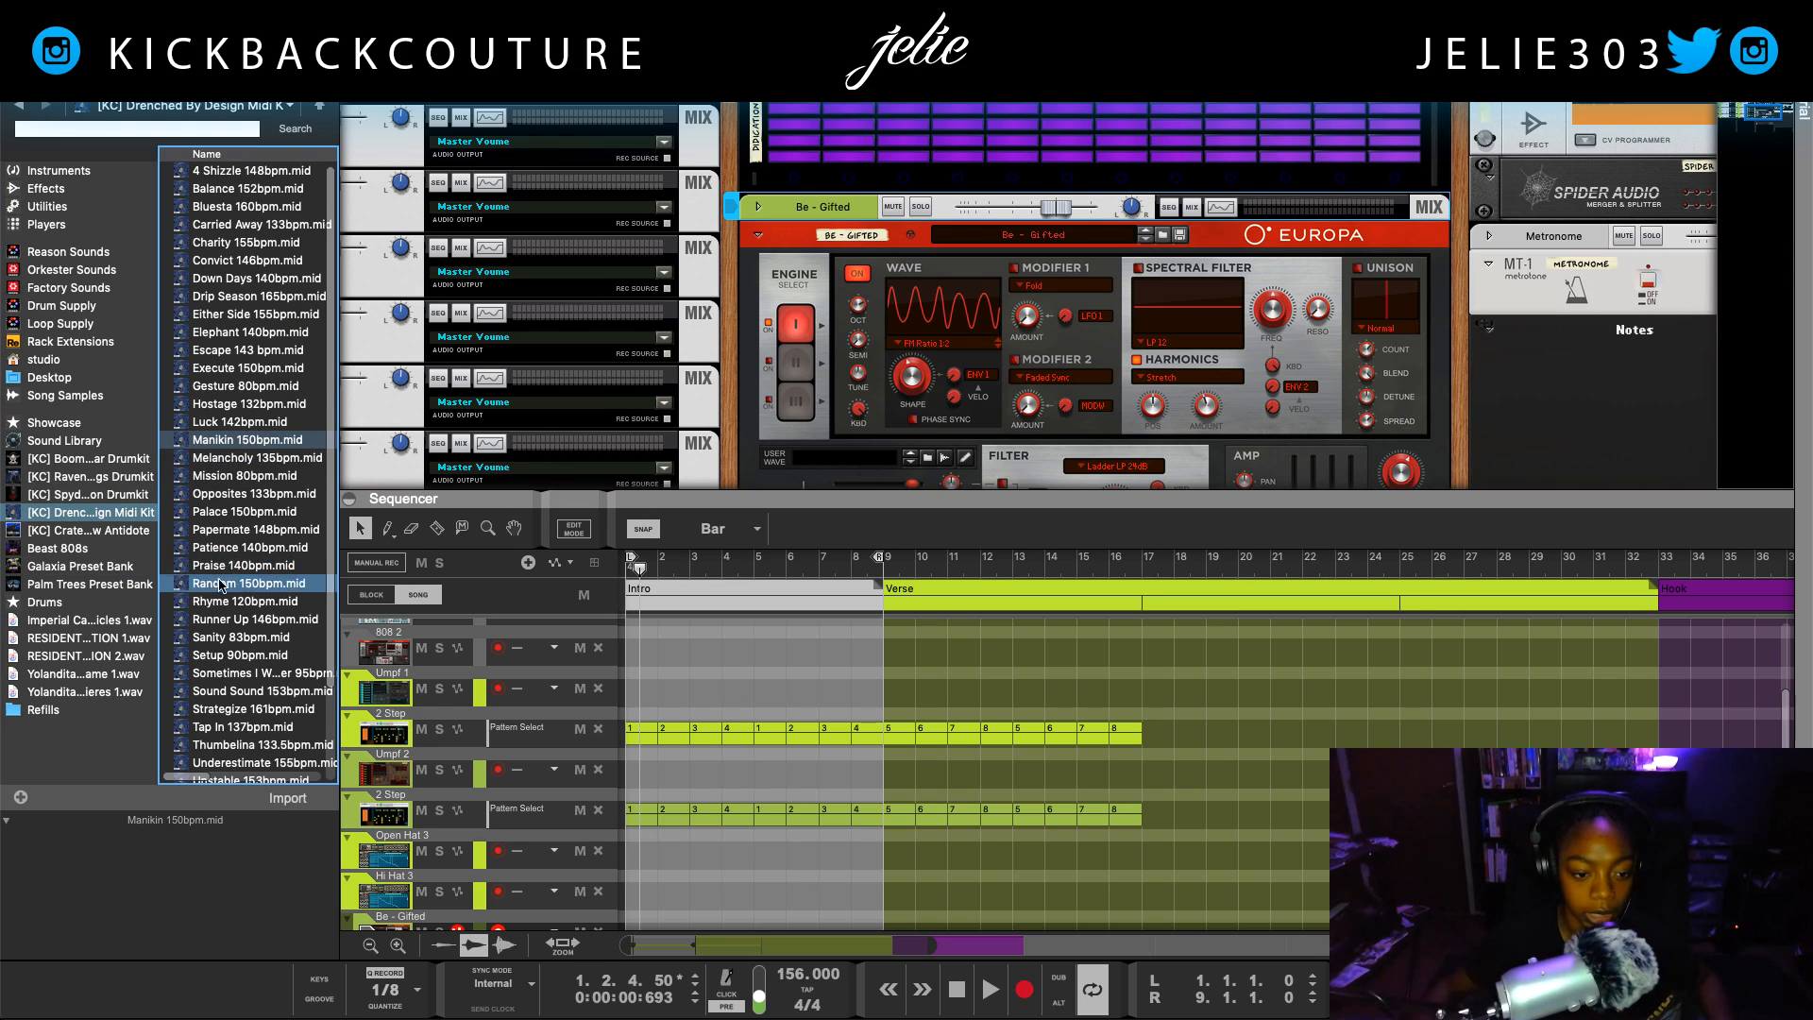
pyautogui.moveTo(275, 498); pyautogui.dragTo(596, 658)
pyautogui.scroll(3, 543, 686)
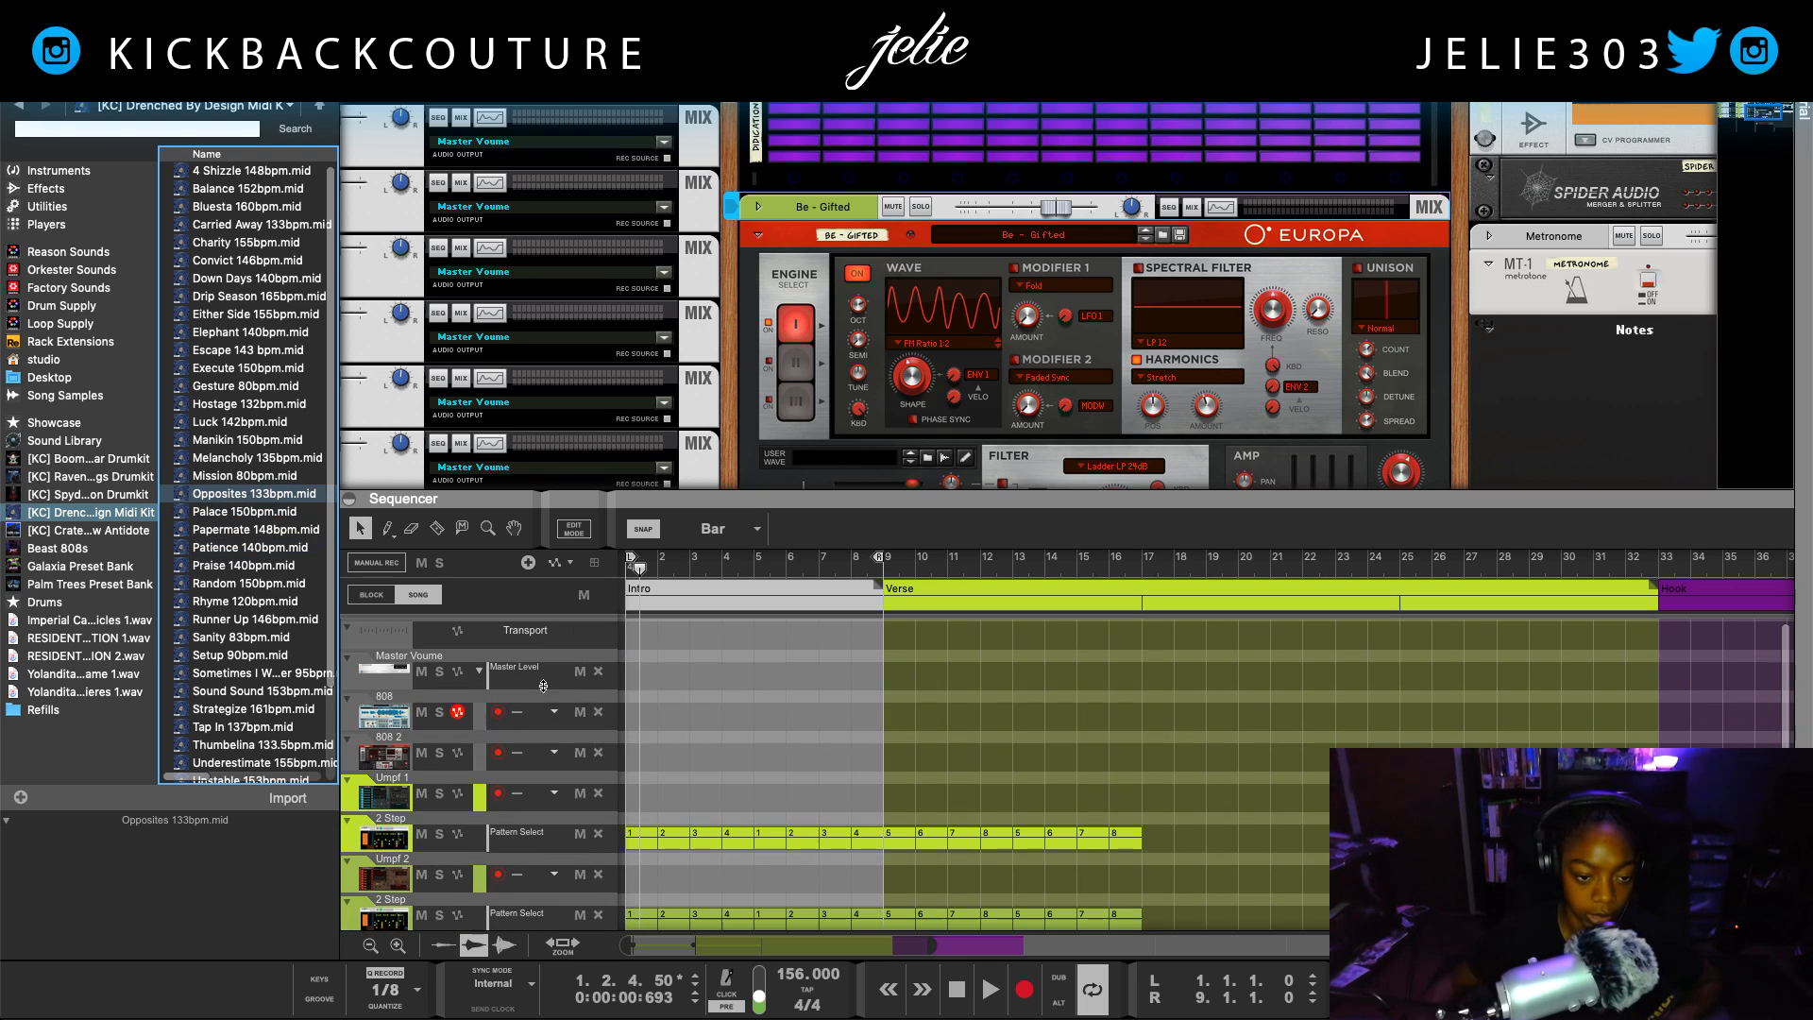
pyautogui.scroll(-5, 530, 724)
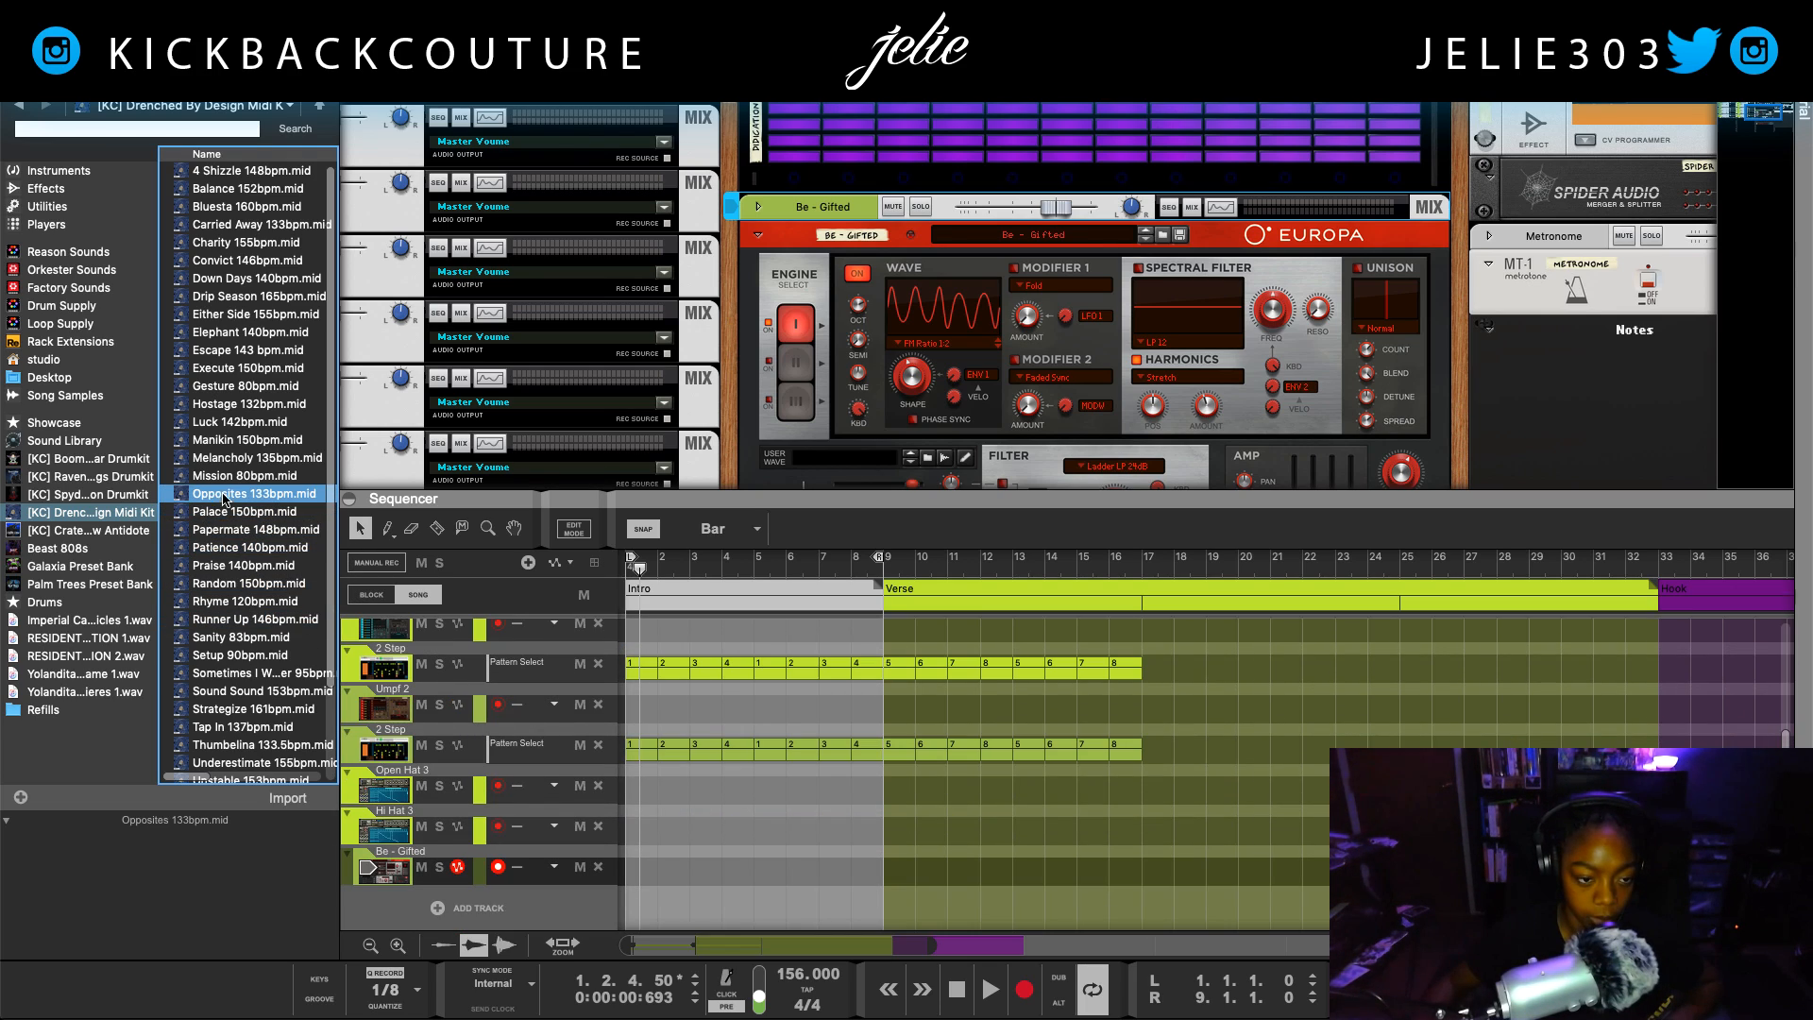
pyautogui.moveTo(223, 498); pyautogui.dragTo(631, 865)
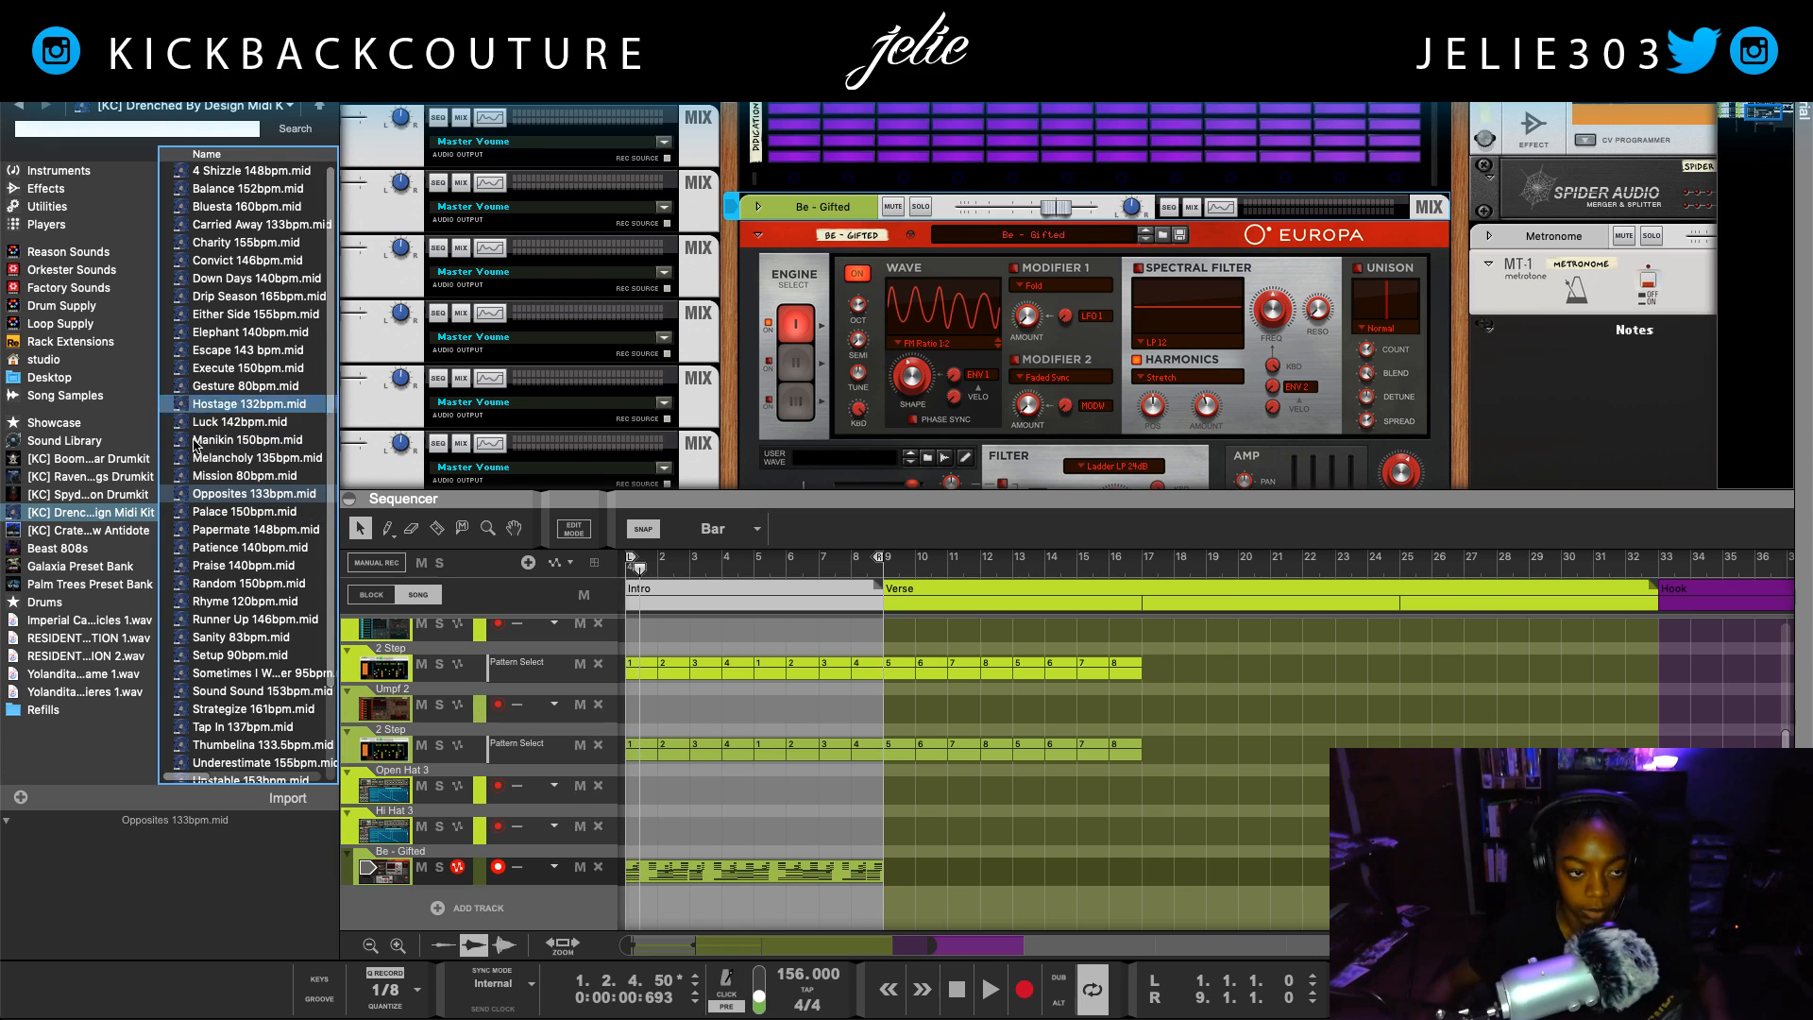
pyautogui.click(9, 49)
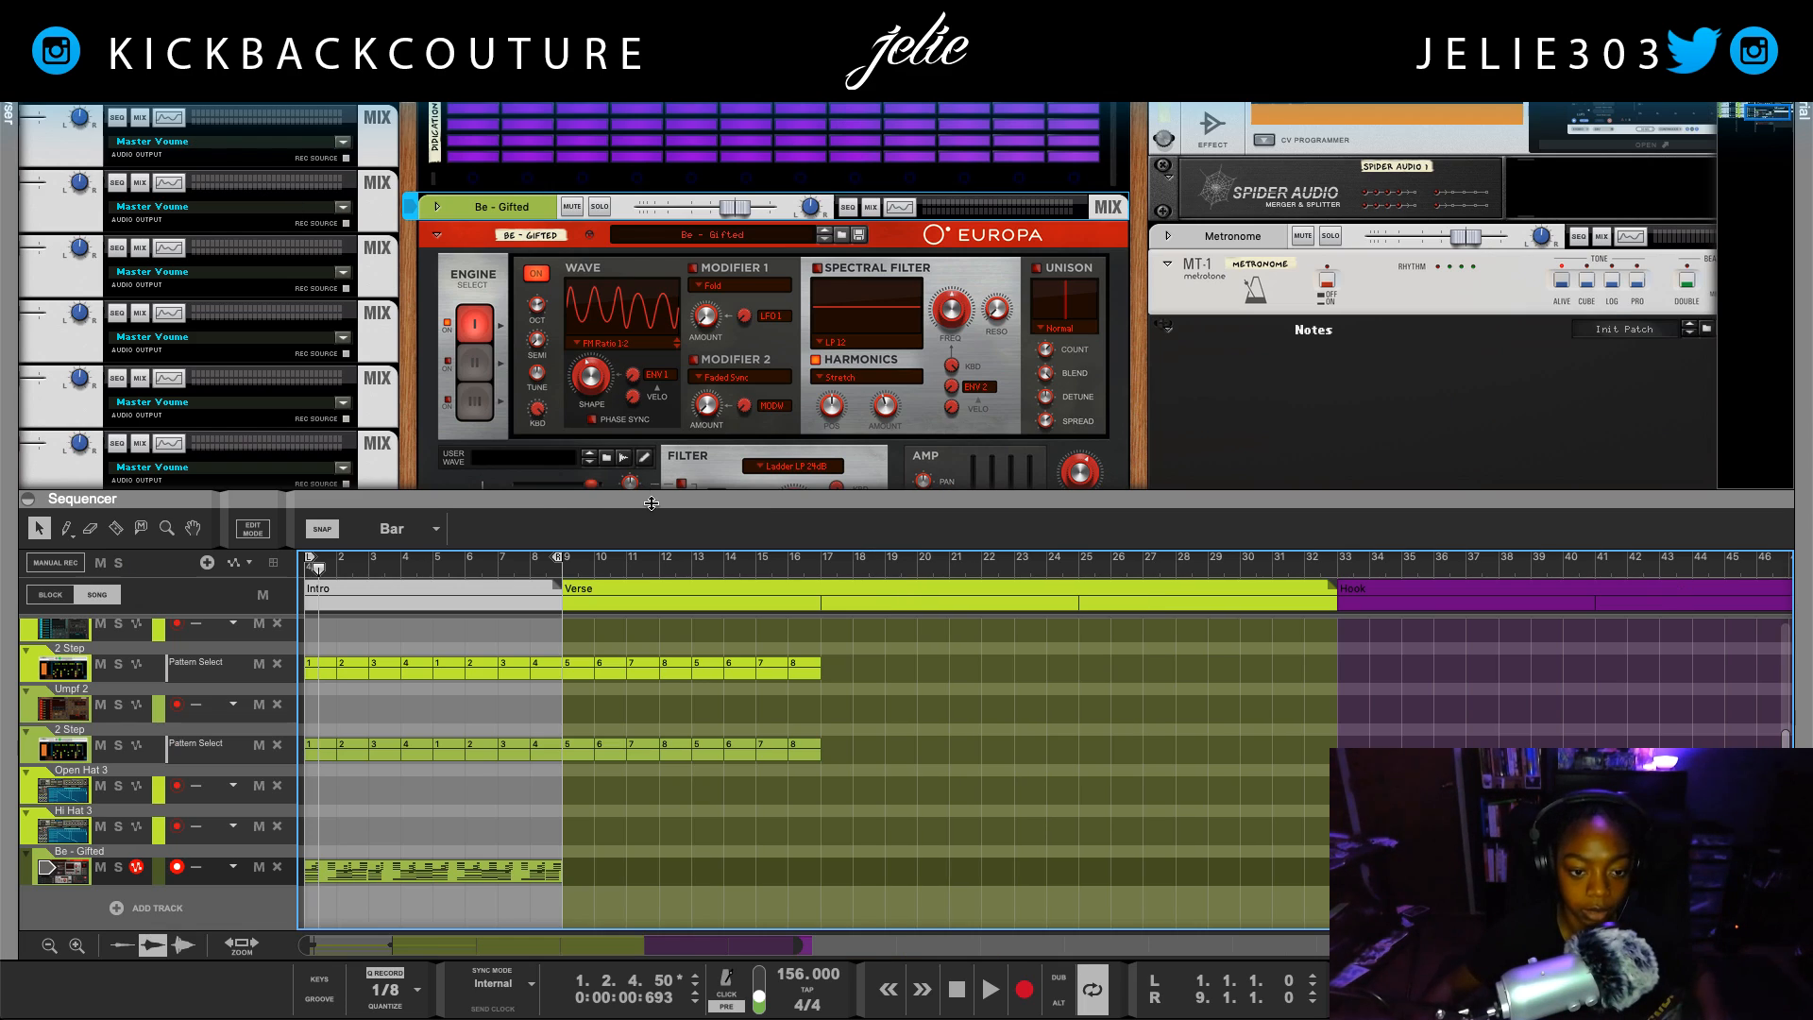
# Play the Be - Gifted part and collapse the sequencer area to give the rack its full height
pyautogui.press('space')
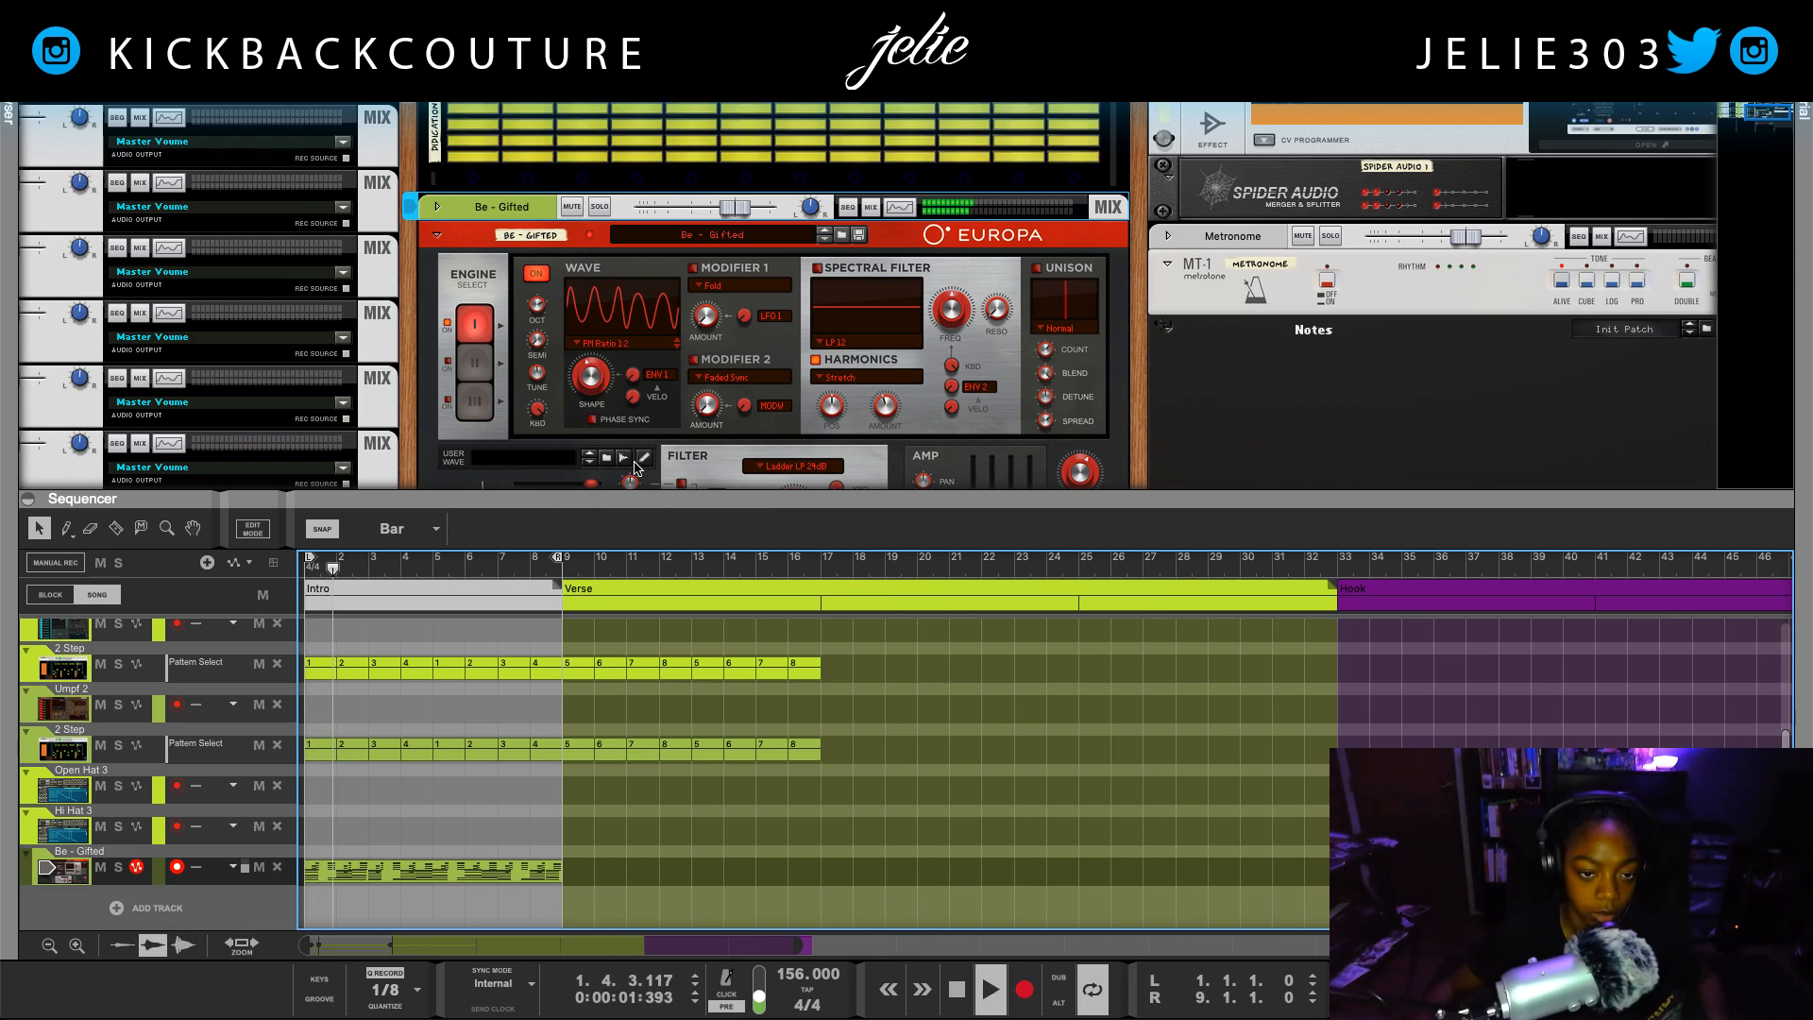
pyautogui.moveTo(663, 498); pyautogui.dragTo(765, 866)
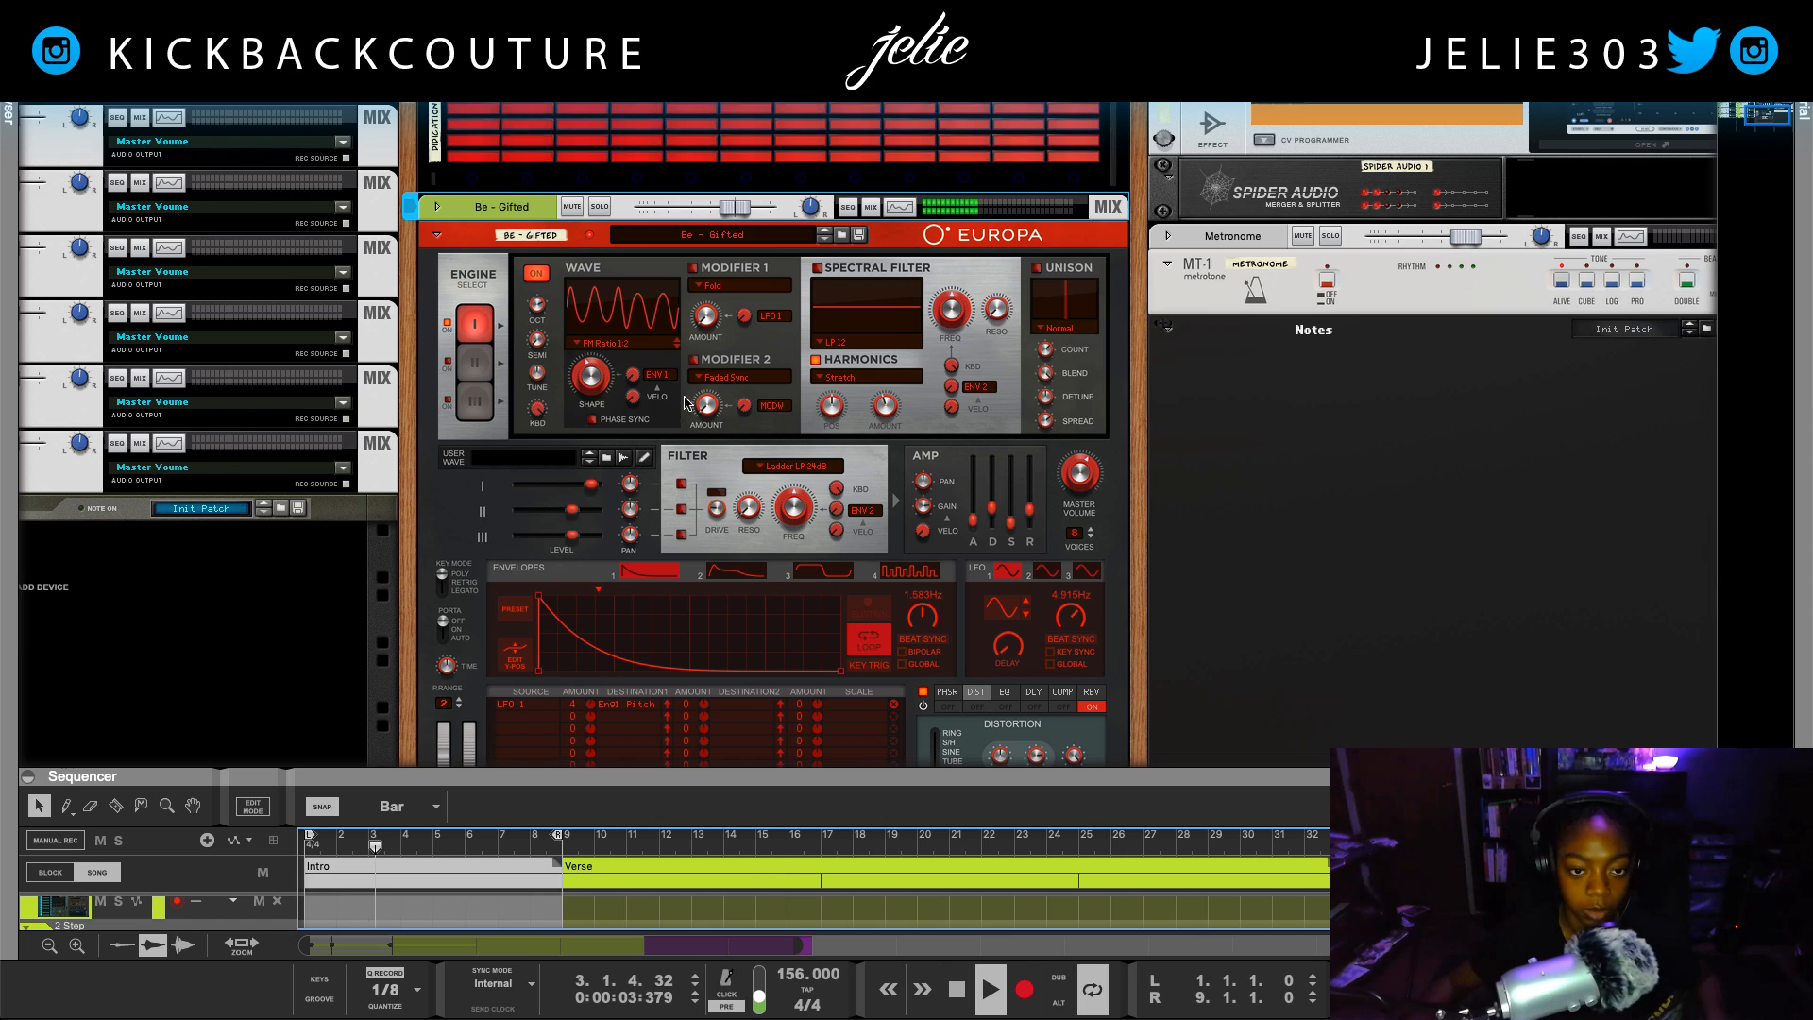
pyautogui.scroll(-3, 689, 415)
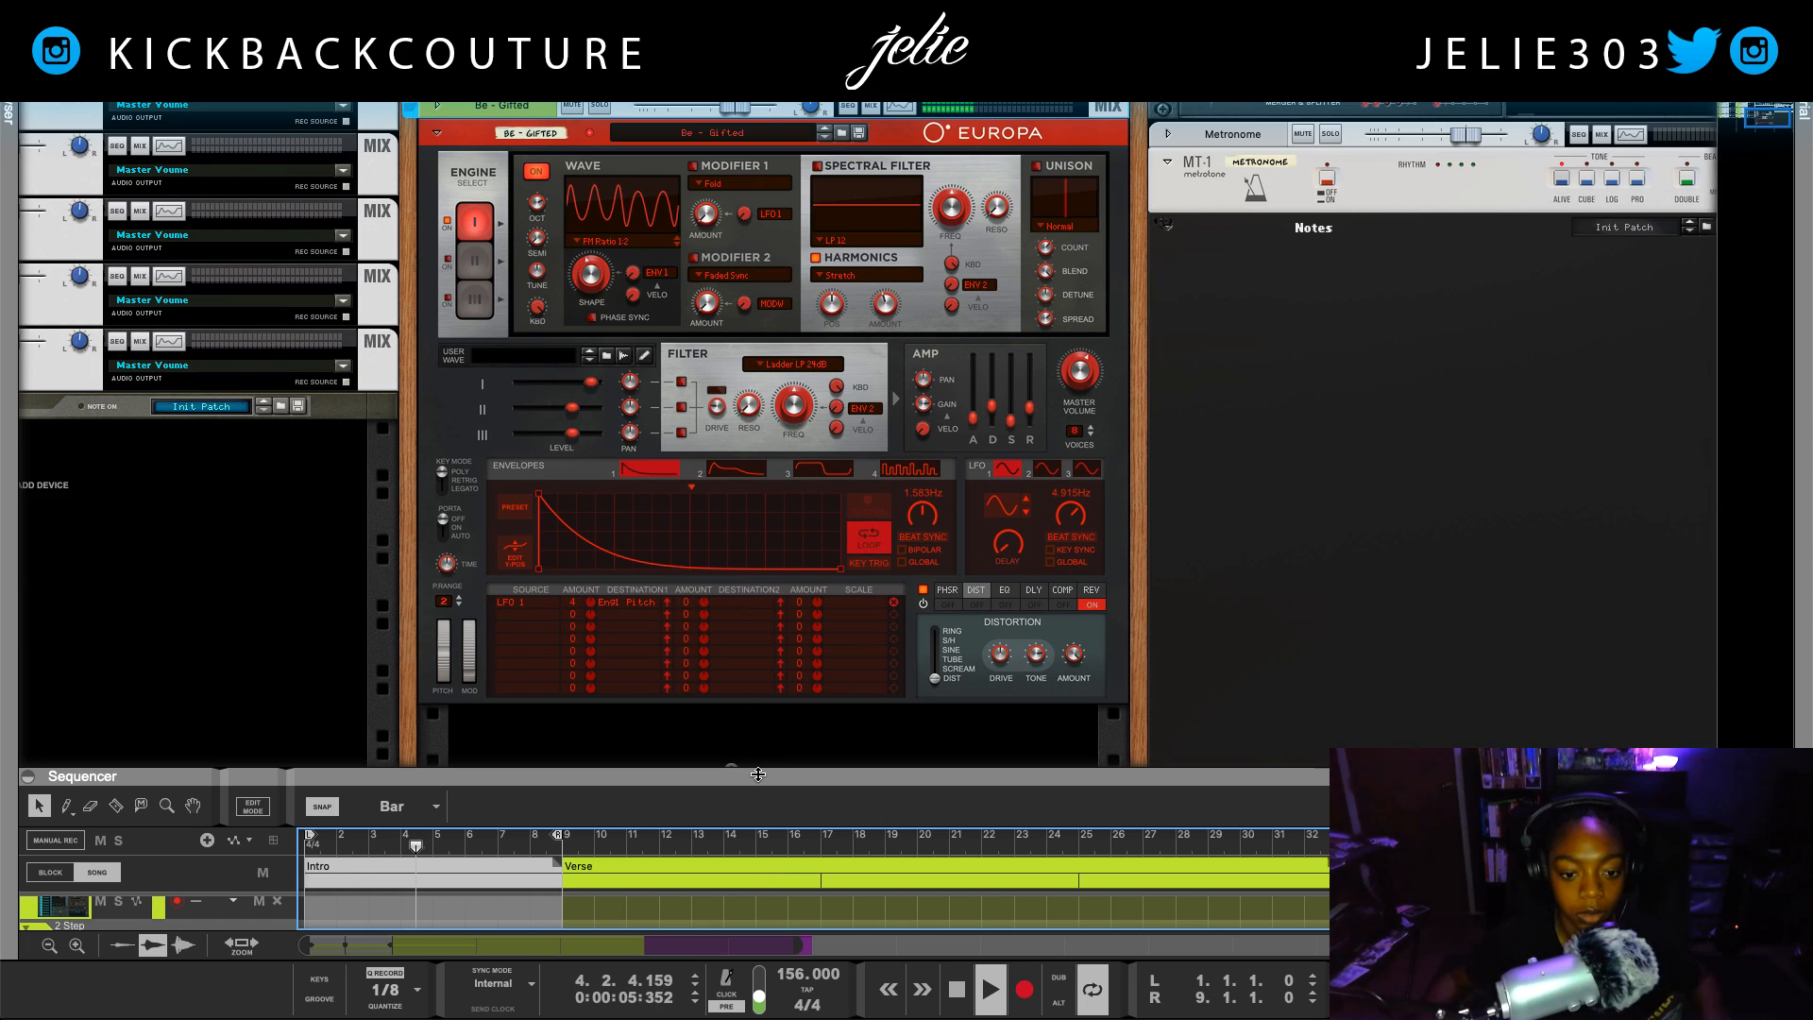
pyautogui.moveTo(758, 774); pyautogui.dragTo(757, 869)
# Stop playback and switch Europa to the Be - Full Cup patch
pyautogui.scroll(8, 727, 661)
pyautogui.press('space')
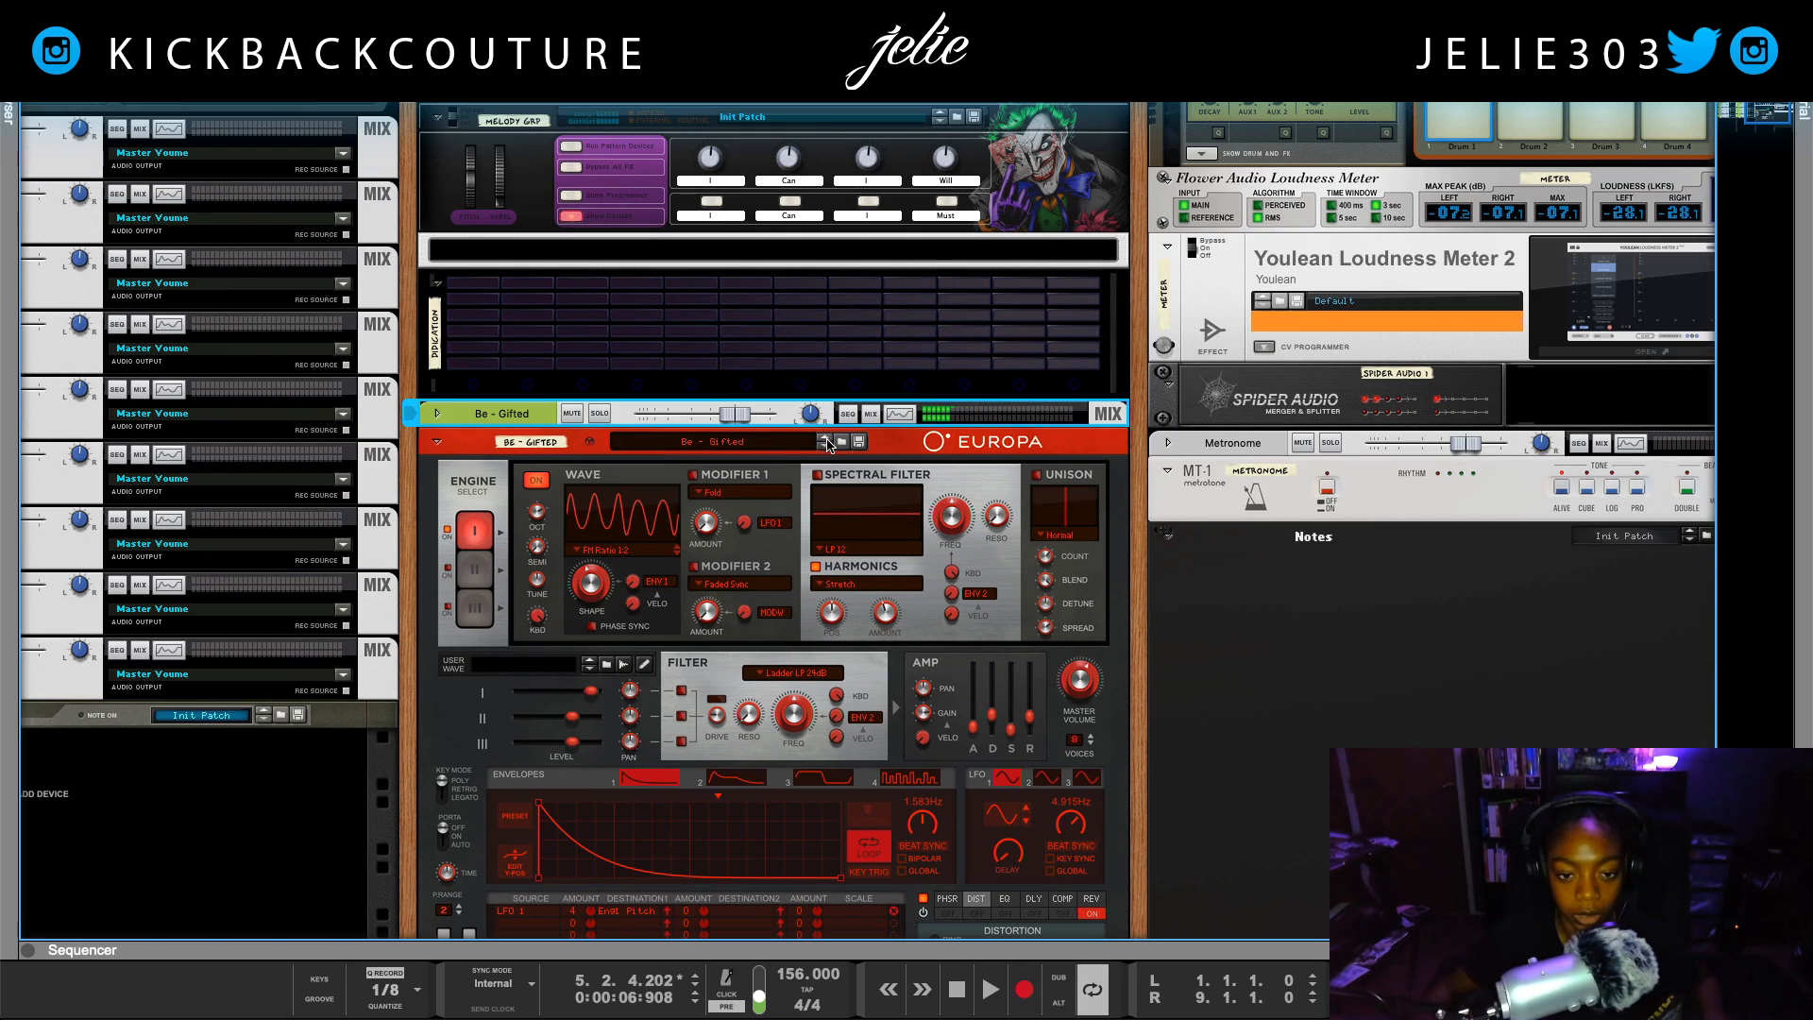
pyautogui.click(826, 440)
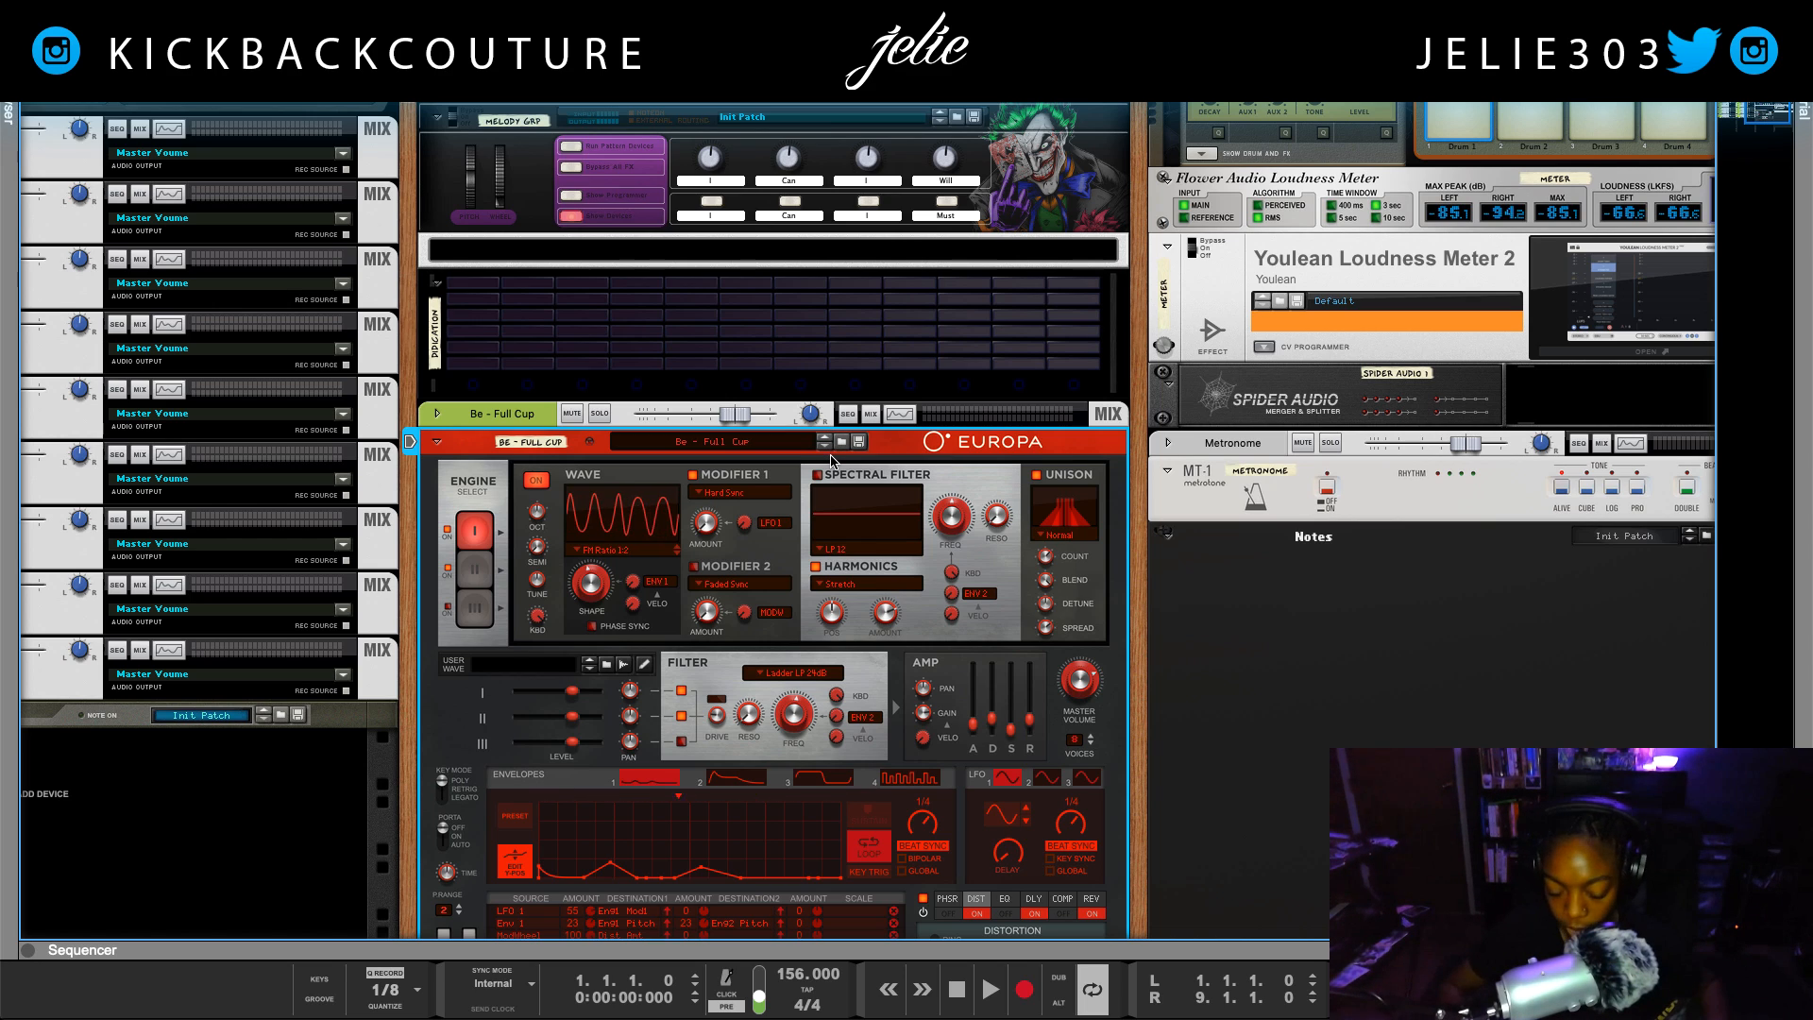
# Play the part through Europa's Be - Full Cup patch to hear it, and stop playback
pyautogui.press('space')
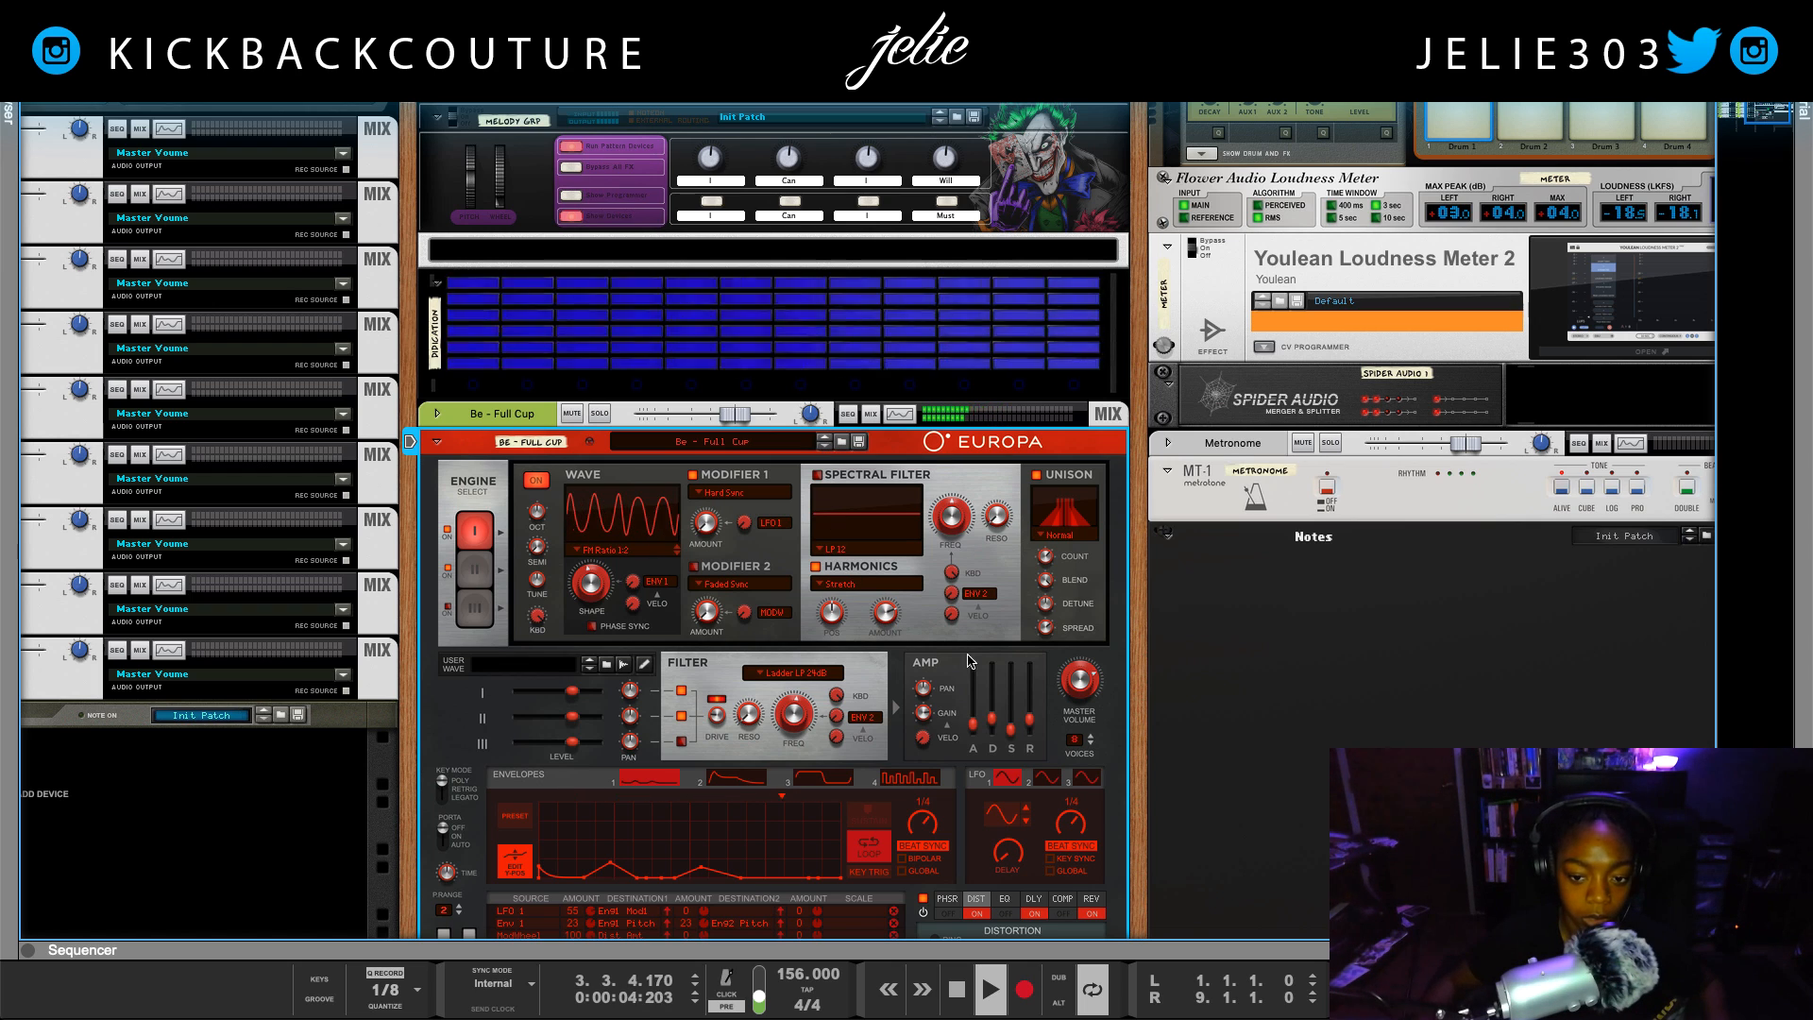
pyautogui.scroll(-5, 1077, 694)
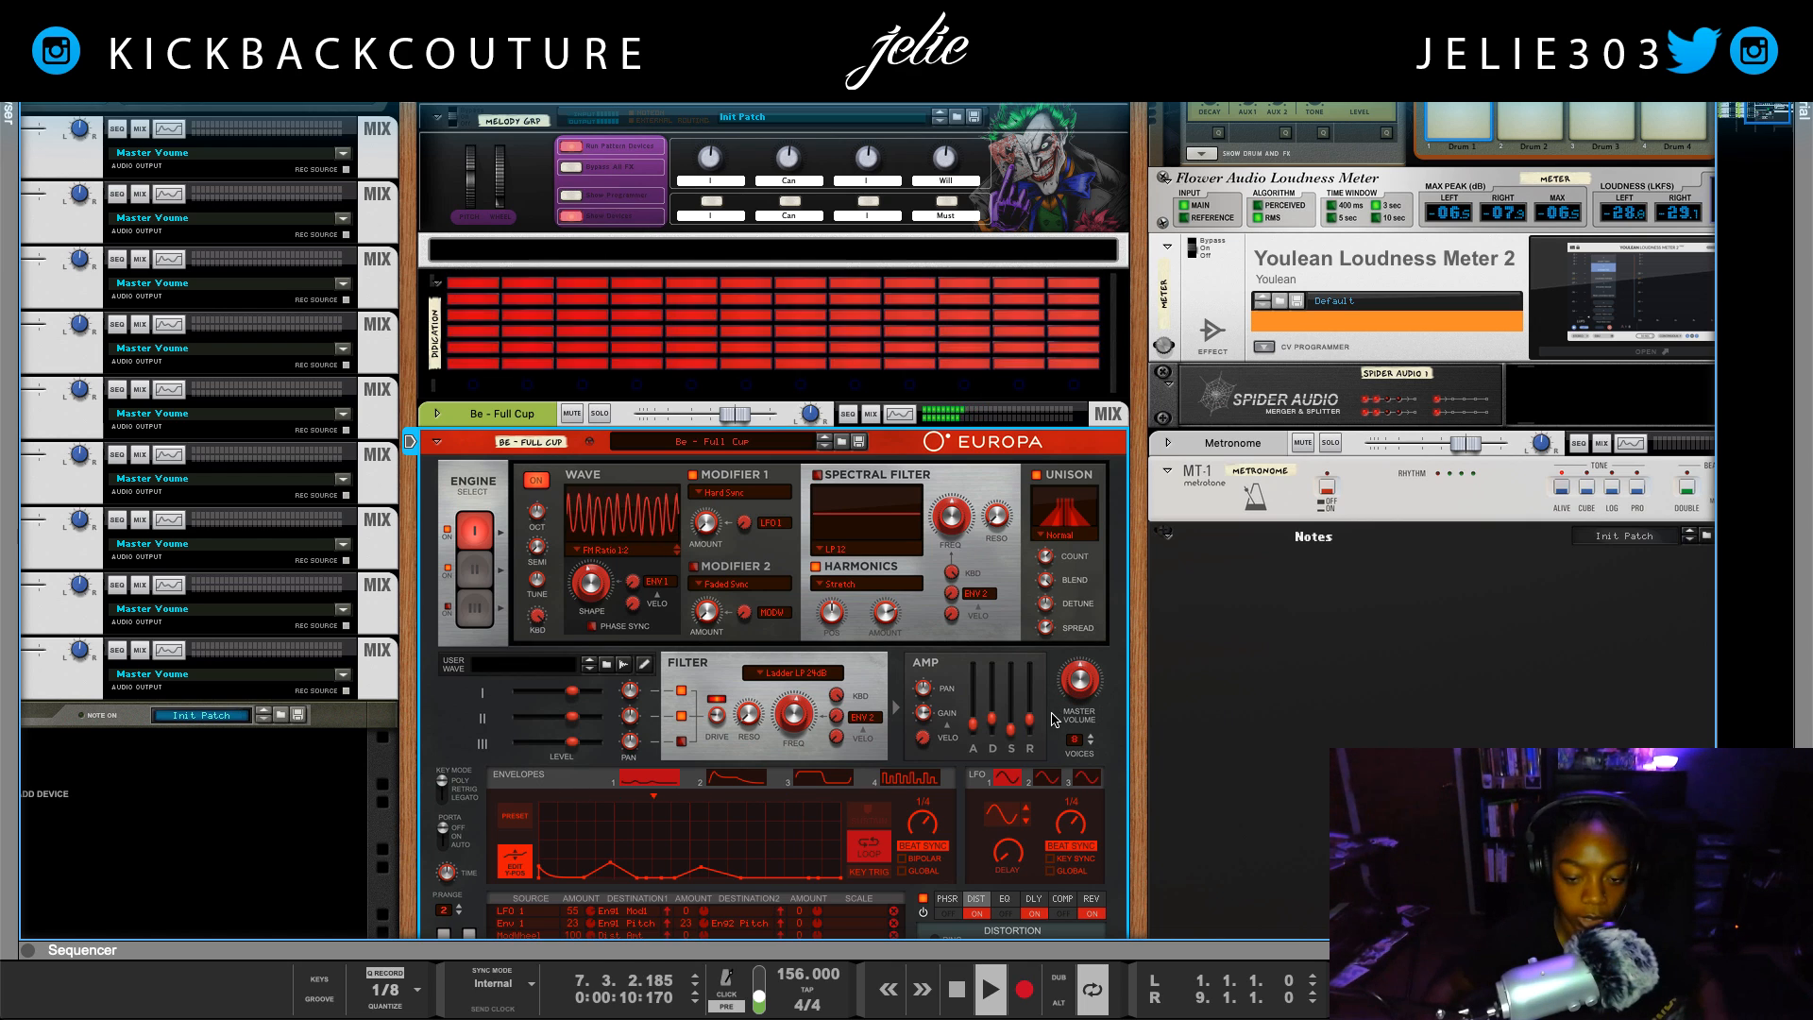
pyautogui.scroll(-1, 1046, 699)
pyautogui.scroll(-2, 1081, 645)
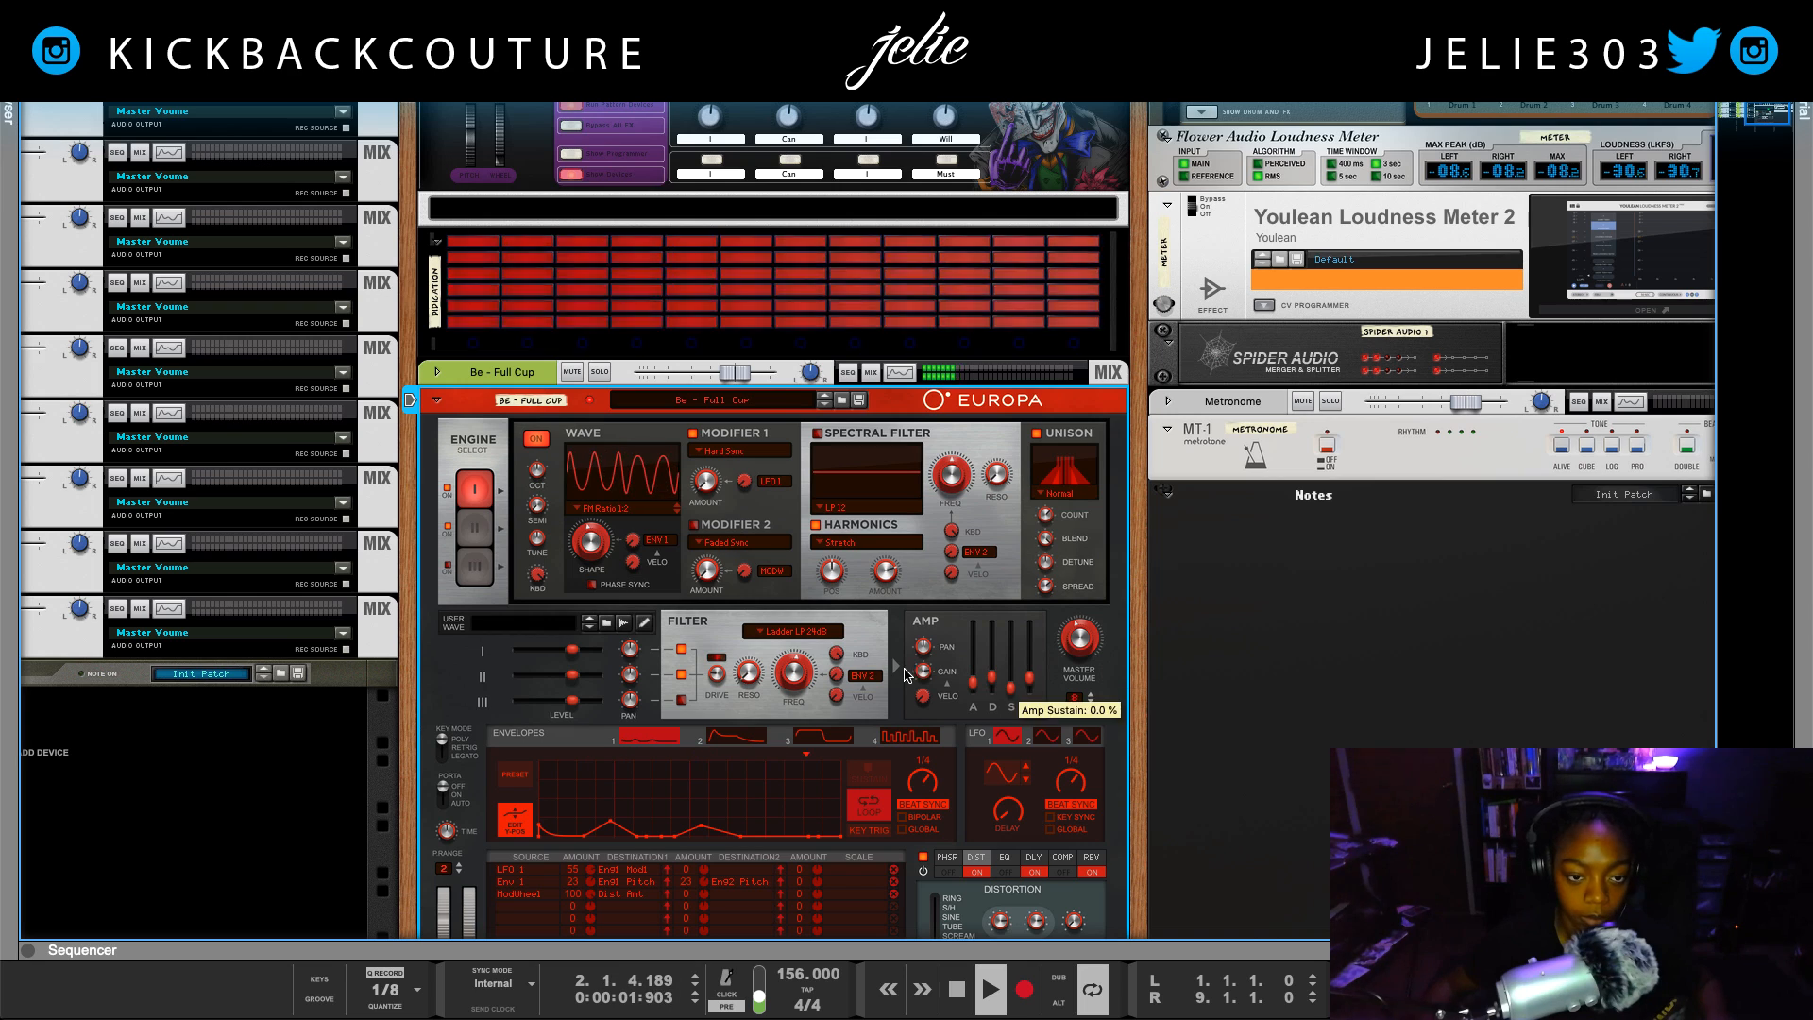
pyautogui.scroll(-1, 741, 678)
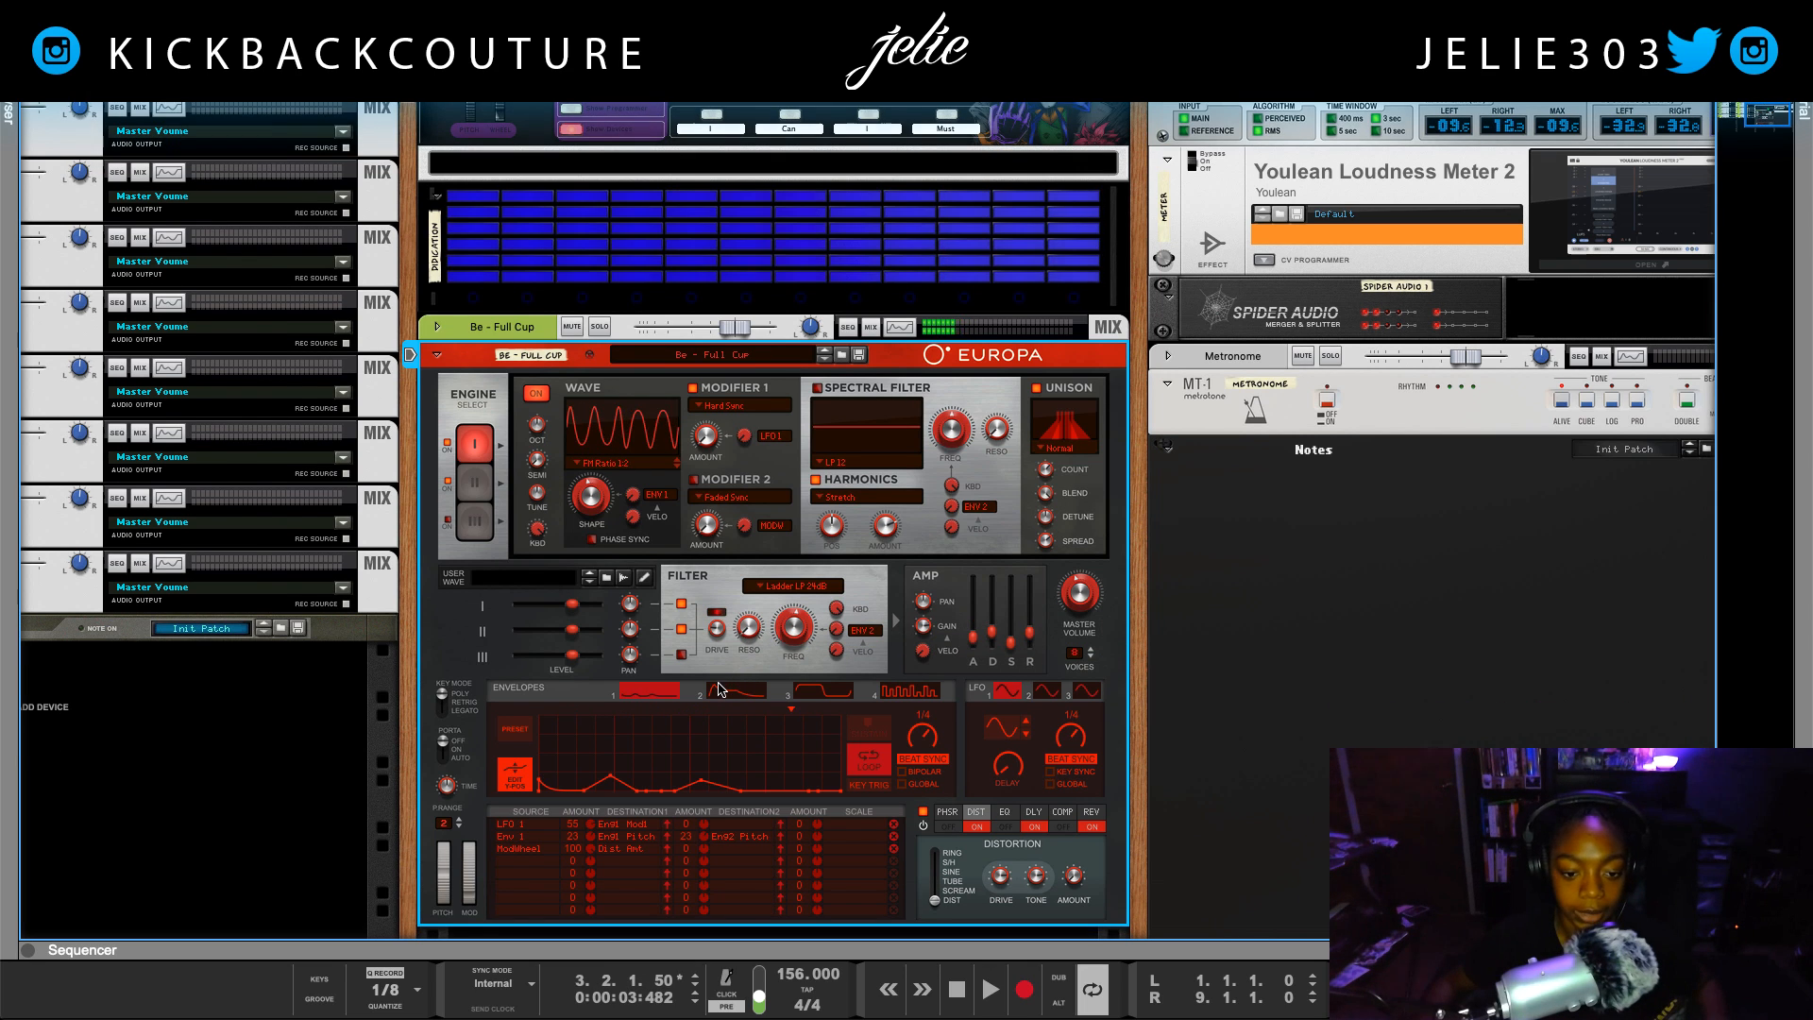
pyautogui.scroll(-2, 720, 689)
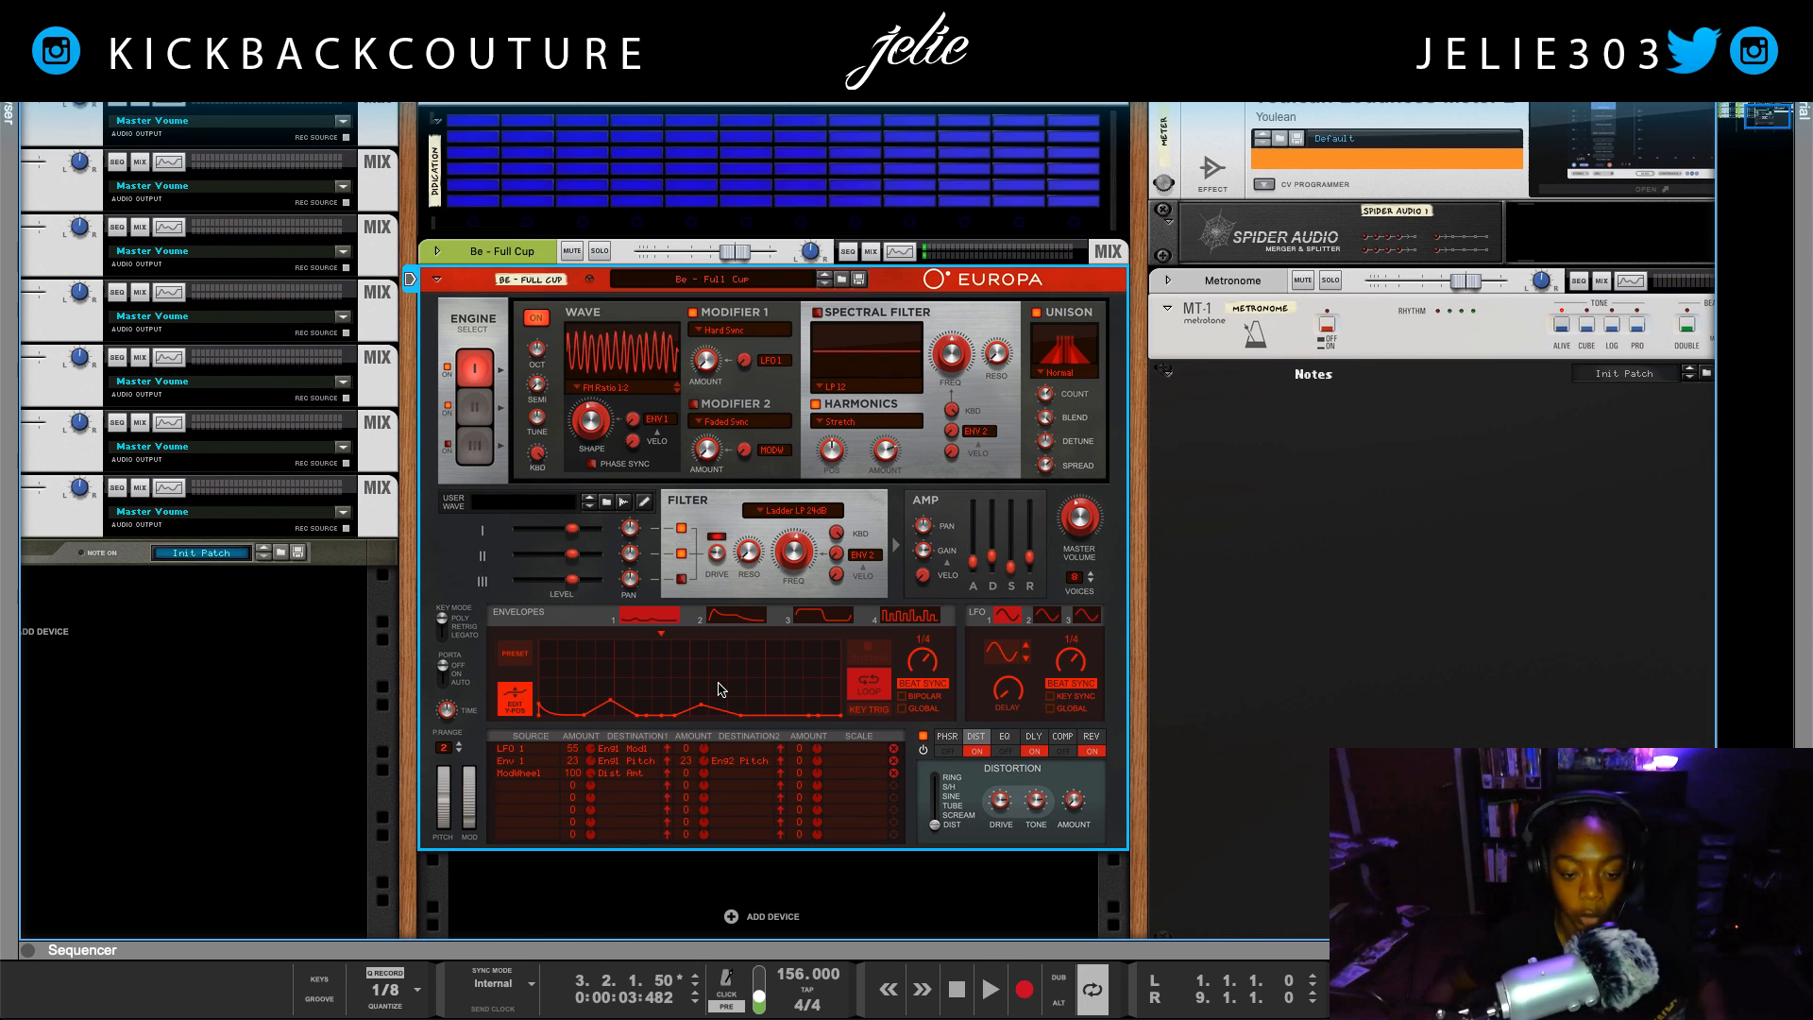
# Combine the Be - Full Cup Europa into a new Combinator
pyautogui.rightClick(494, 253)
pyautogui.click(443, 252)
pyautogui.rightClick(469, 275)
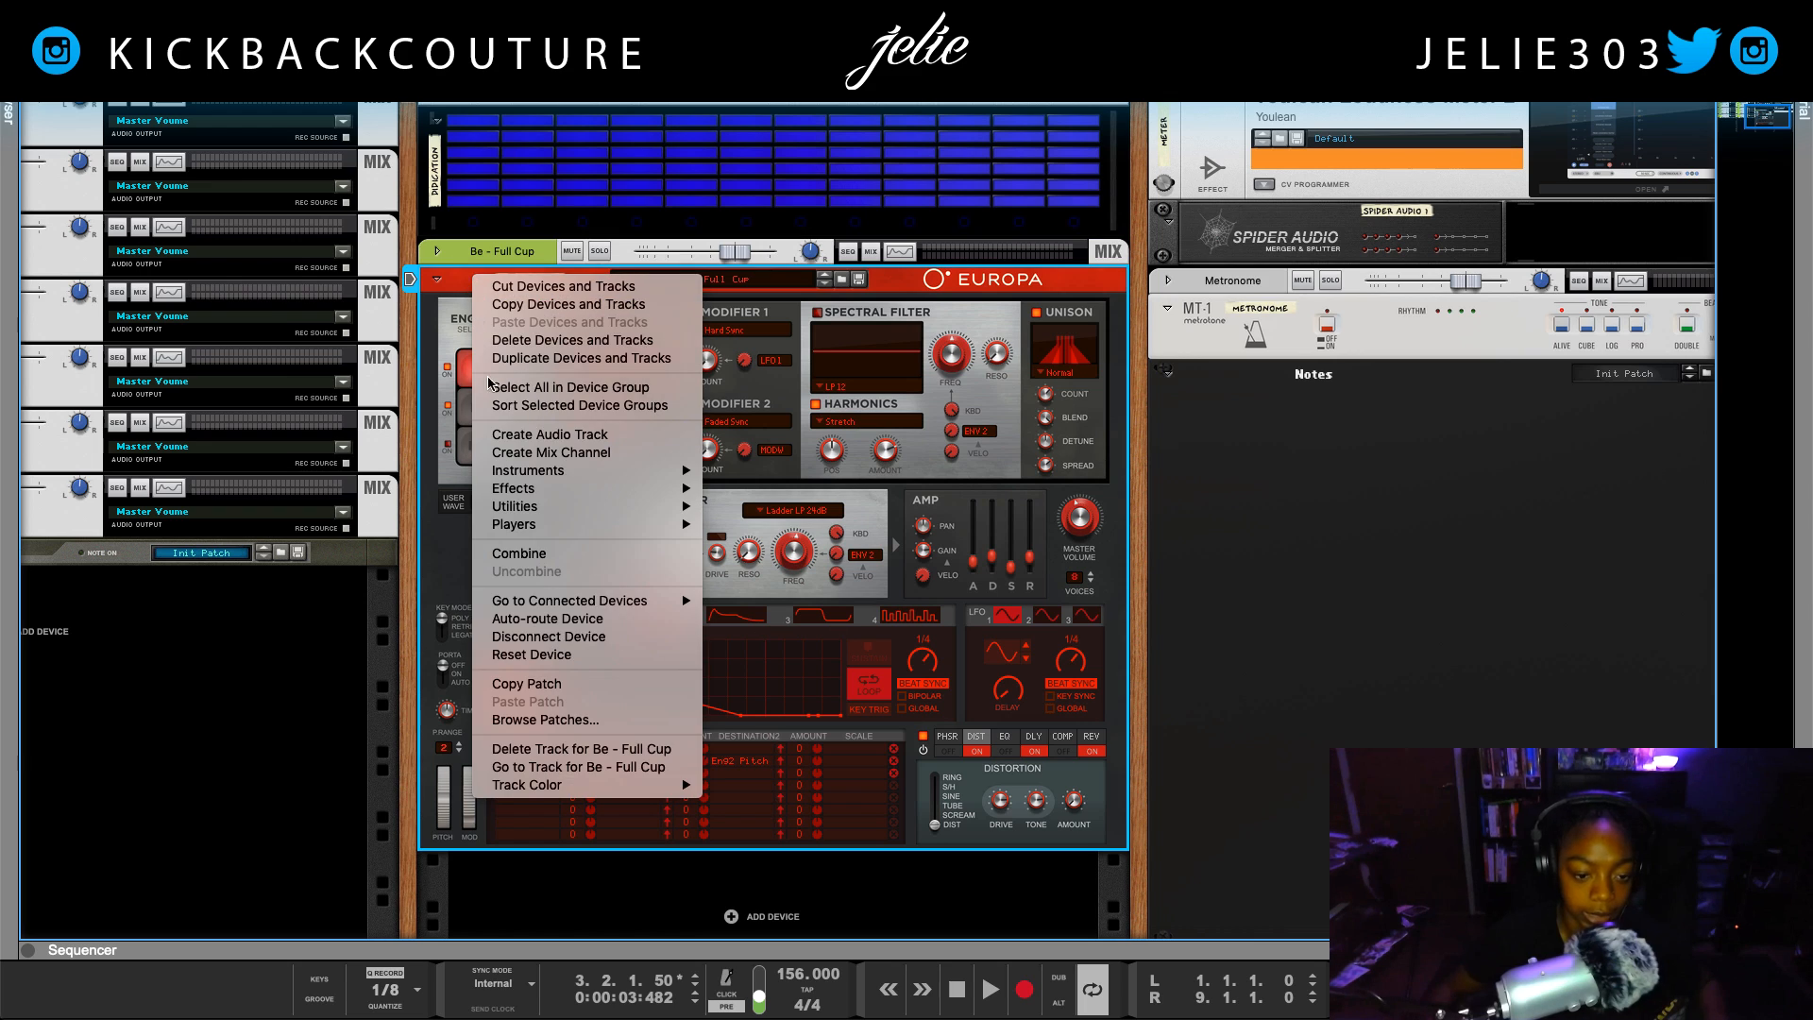
pyautogui.click(573, 557)
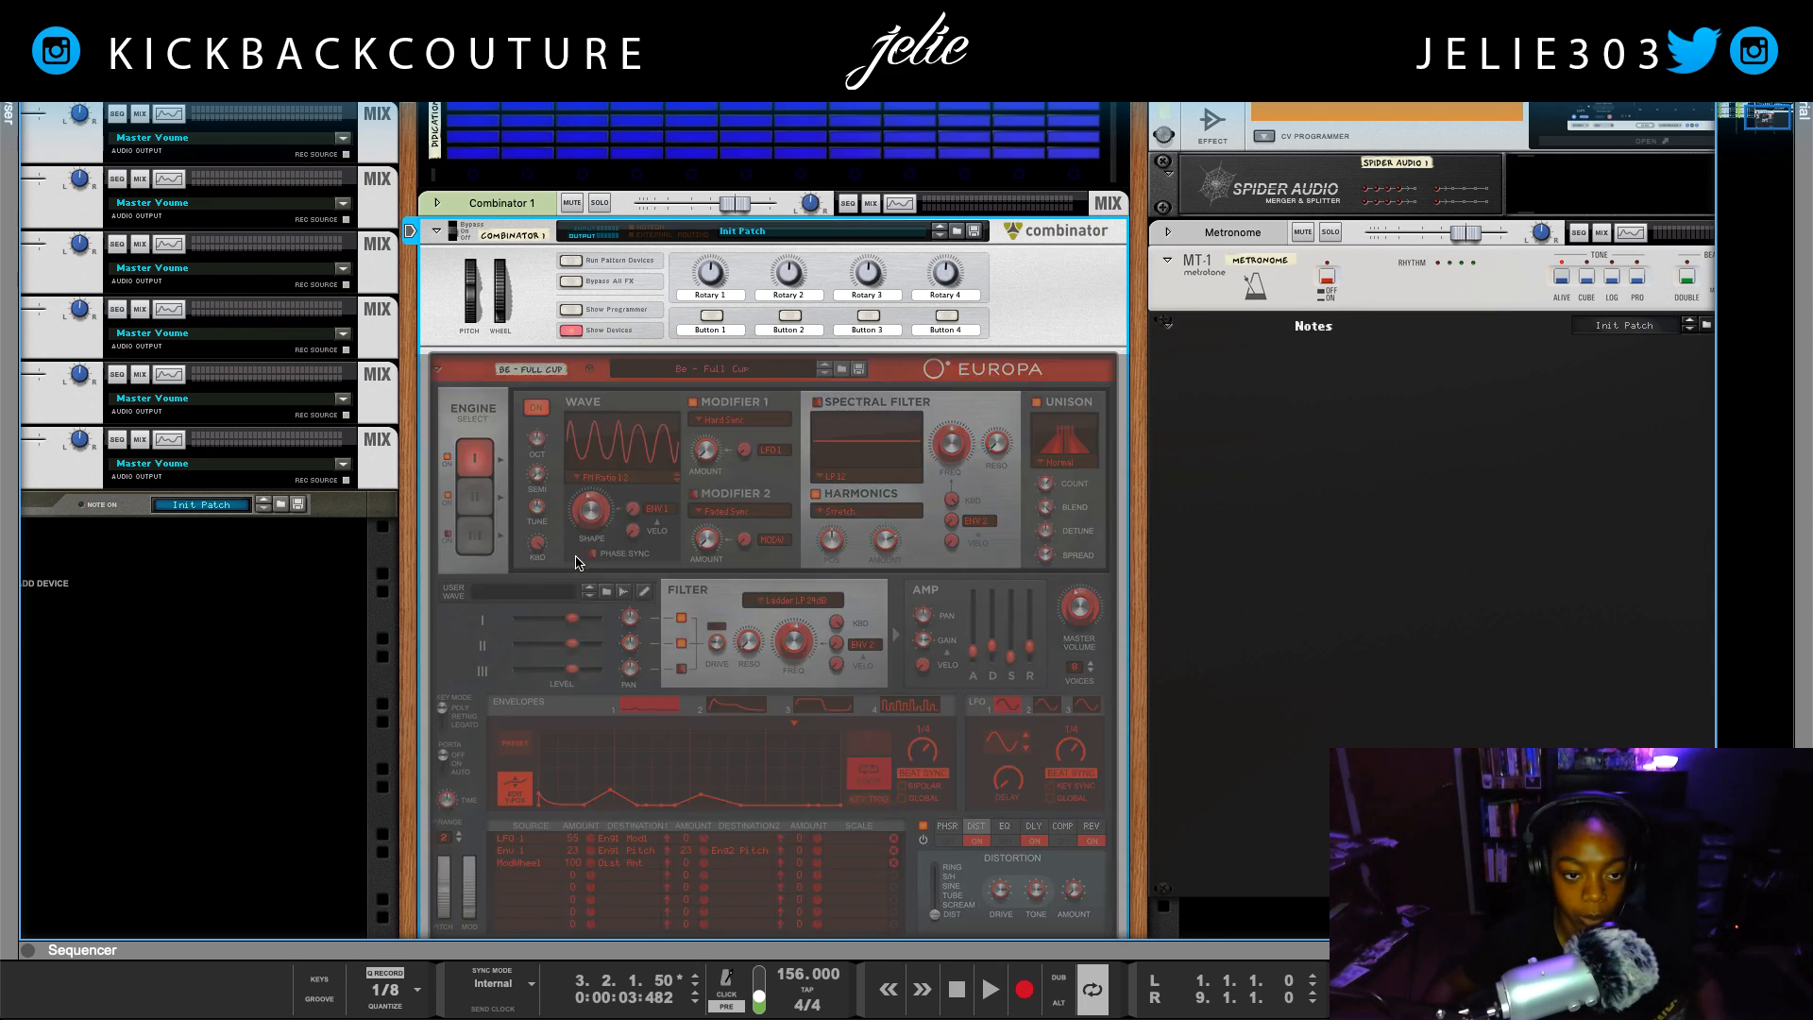
# Show the new Combinator's Programmer and compare its front display with the CV inputs on its rear
pyautogui.press('Tab')
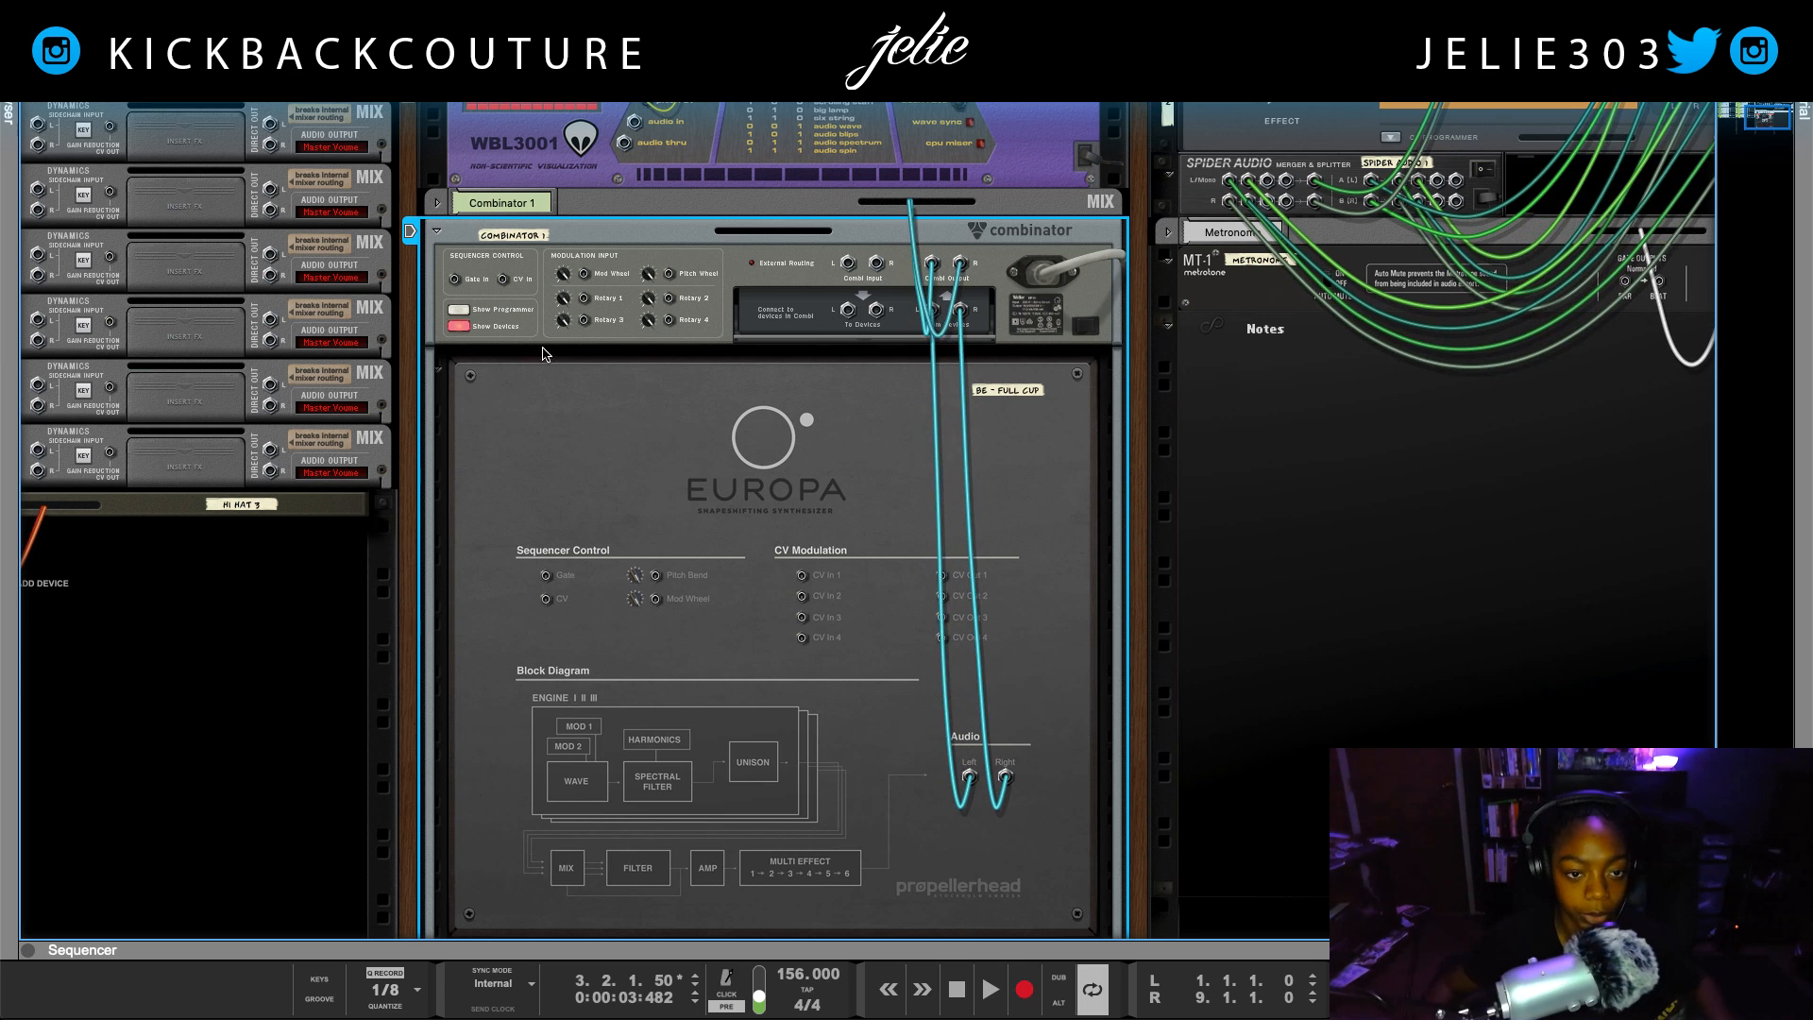
pyautogui.click(459, 311)
pyautogui.scroll(3, 567, 388)
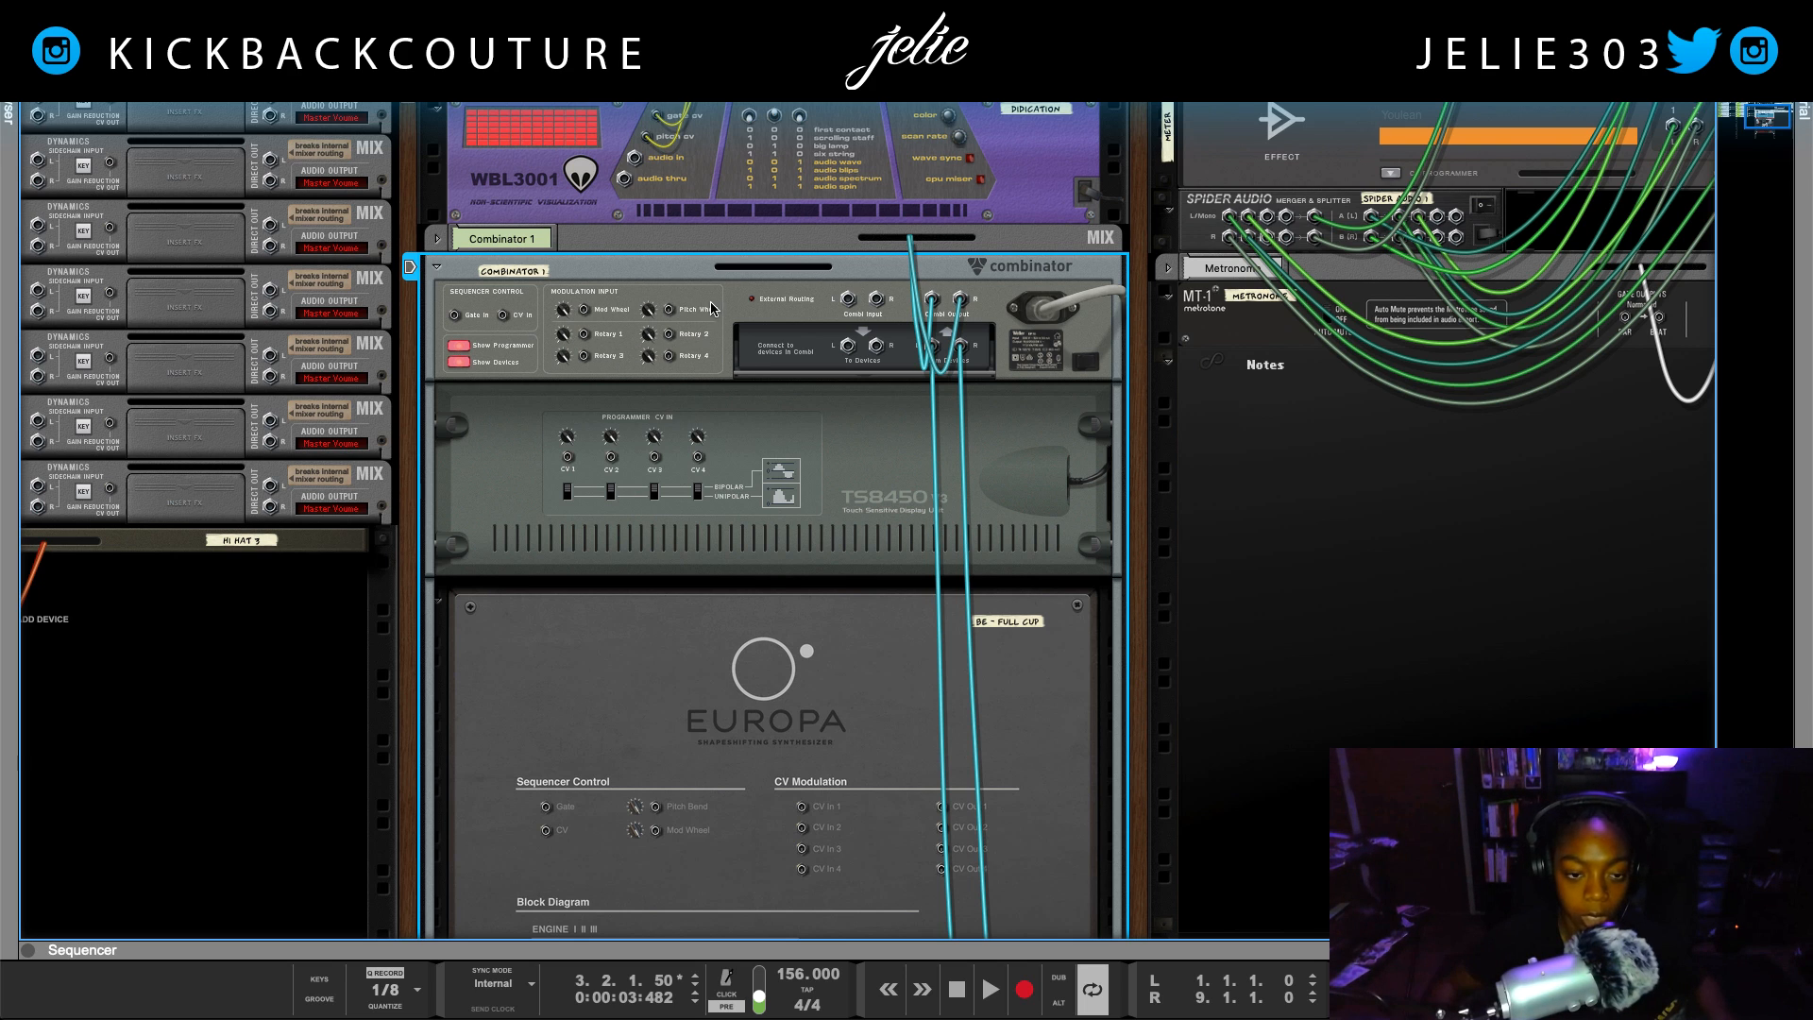
pyautogui.press('Tab')
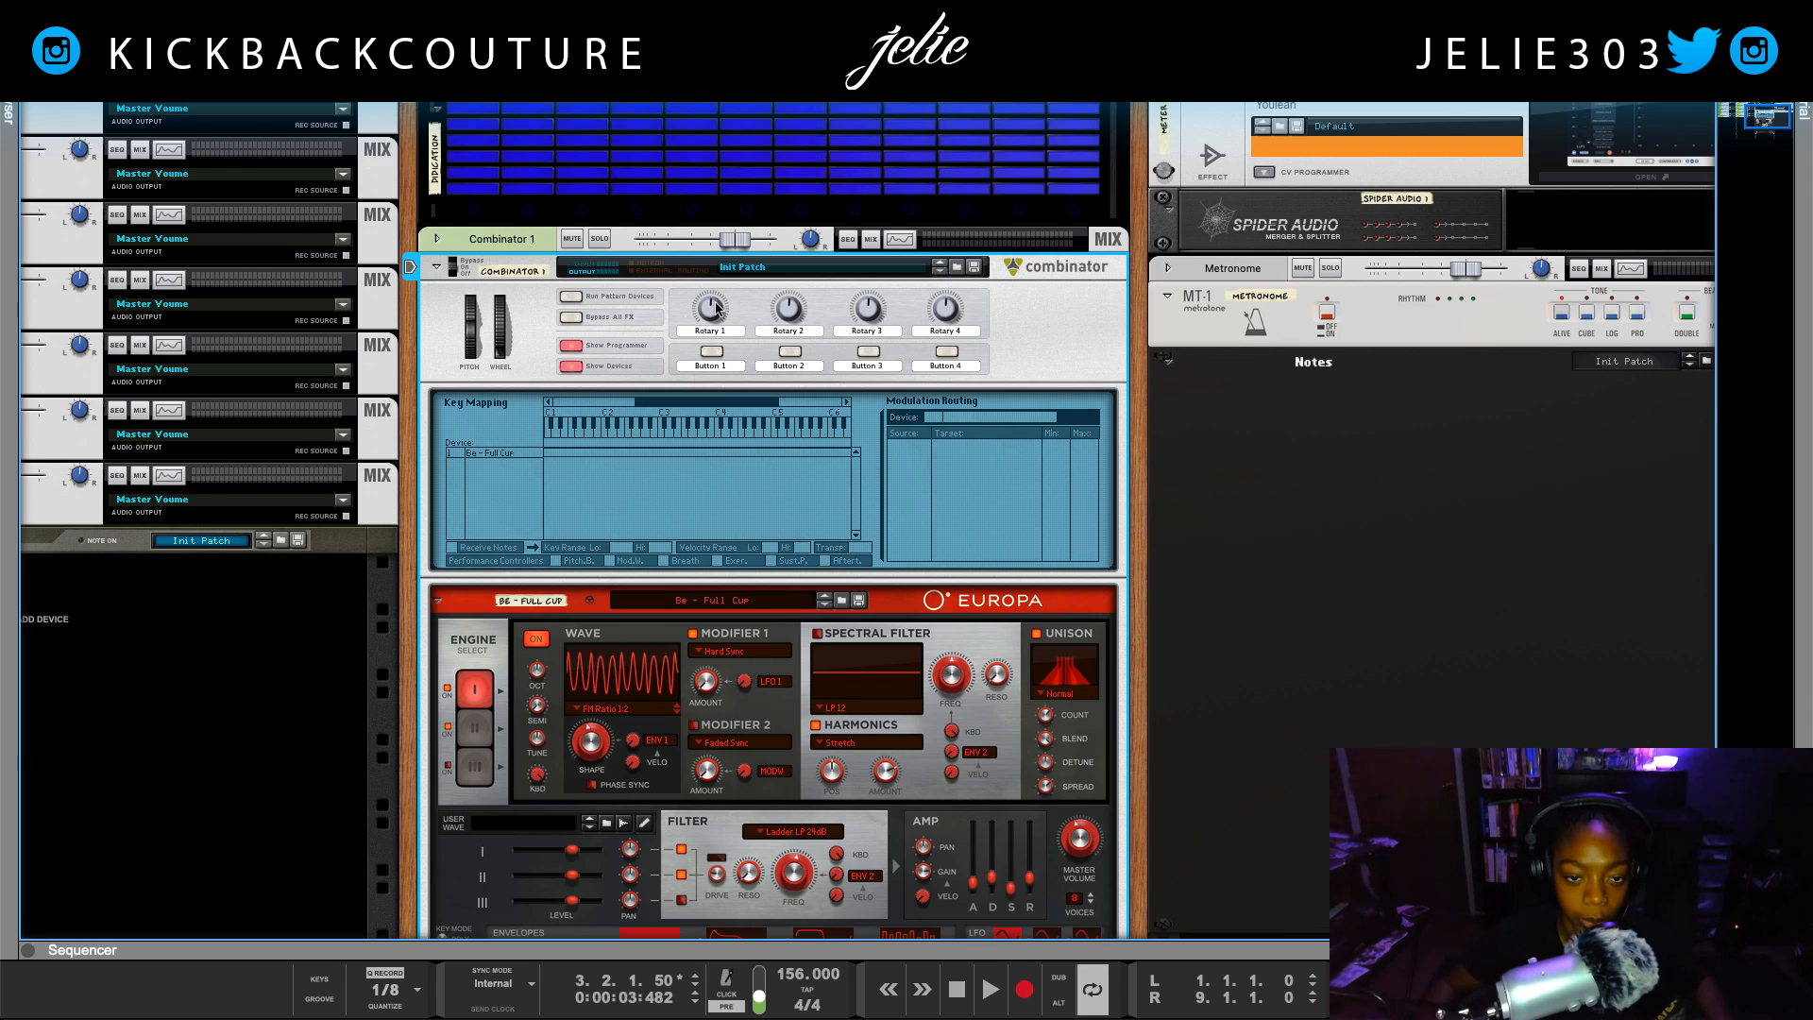
pyautogui.press('Tab')
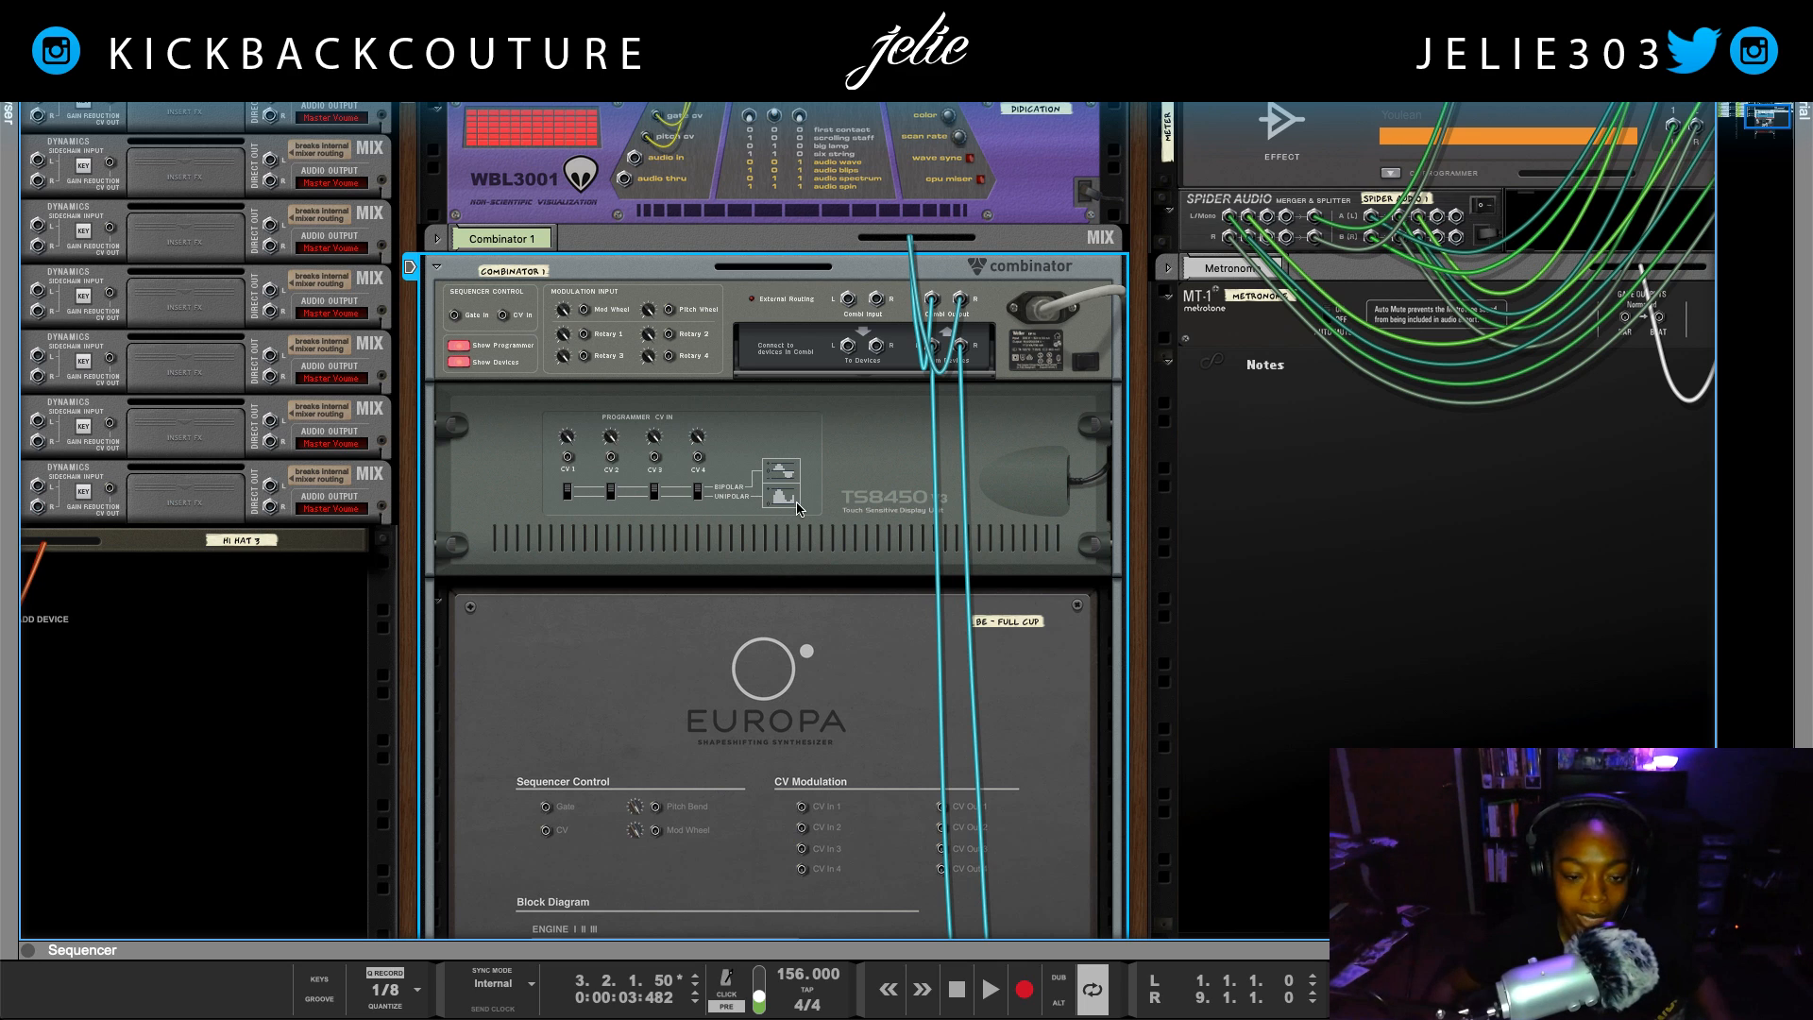
pyautogui.press('Tab')
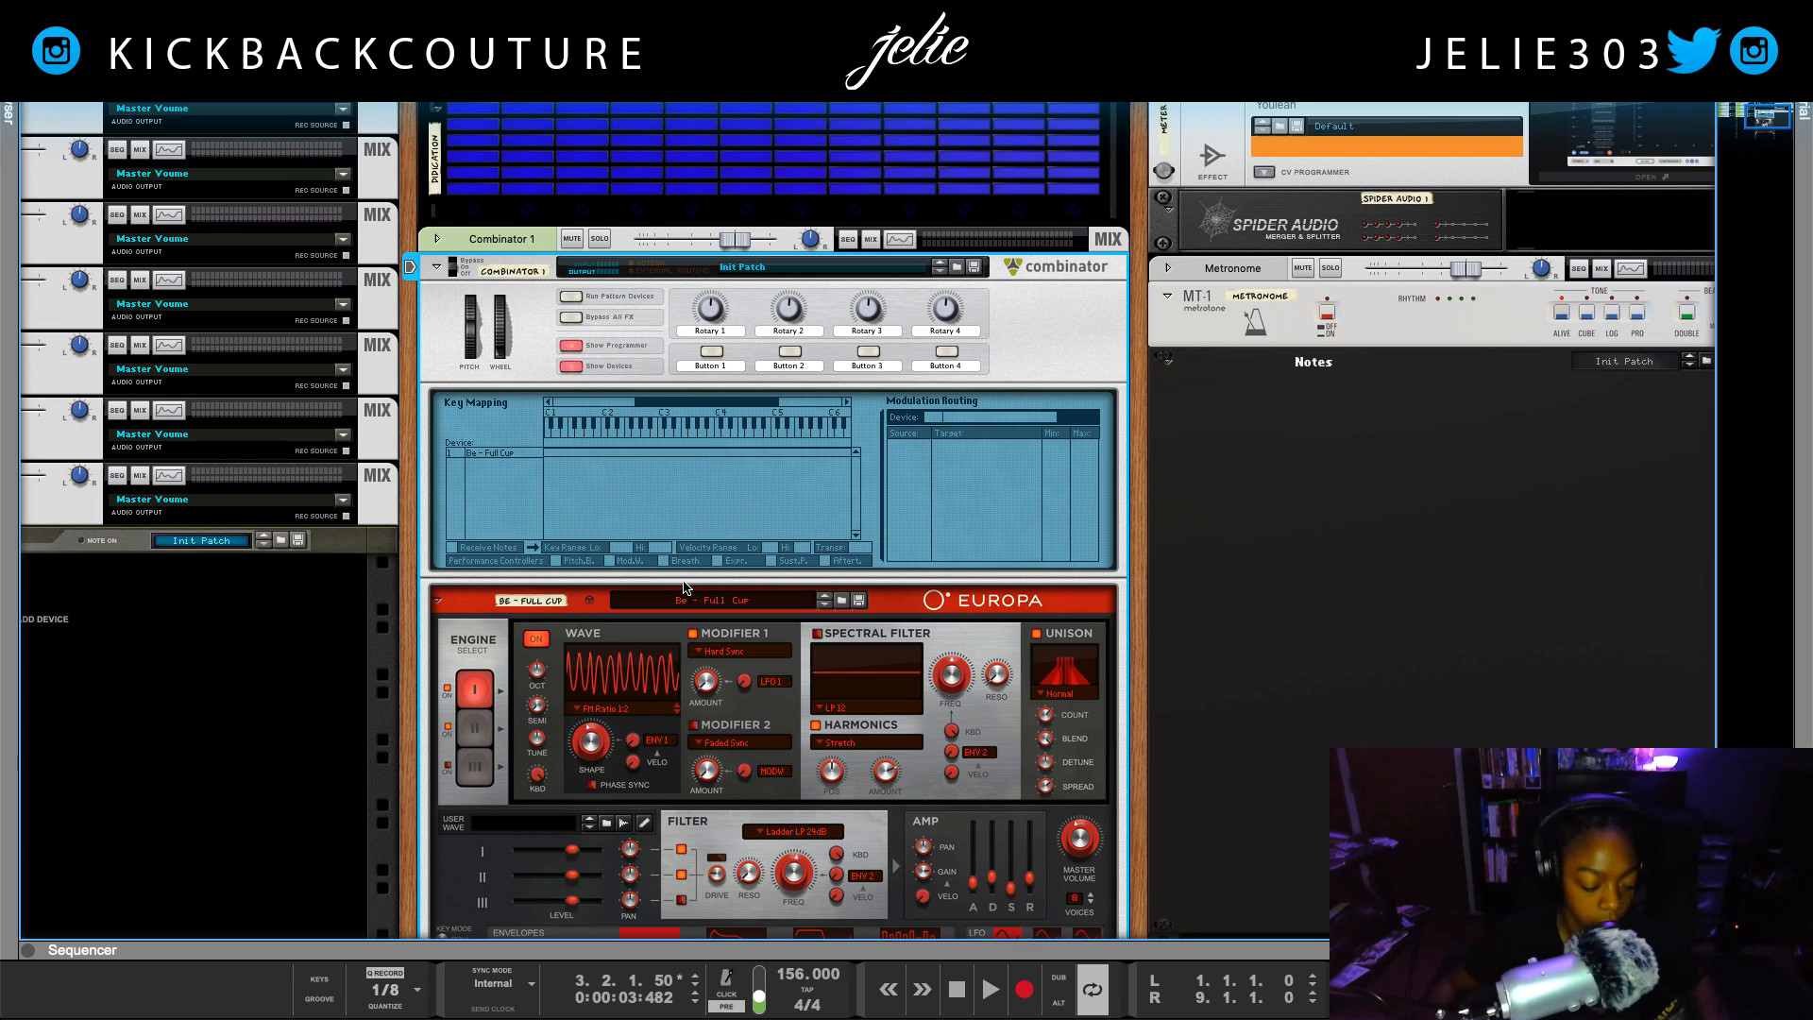
# Examine Europa's engine, filter, envelope and modulation sections inside the Combinator from the front of the rack
pyautogui.scroll(-5, 650, 597)
pyautogui.scroll(4, 650, 597)
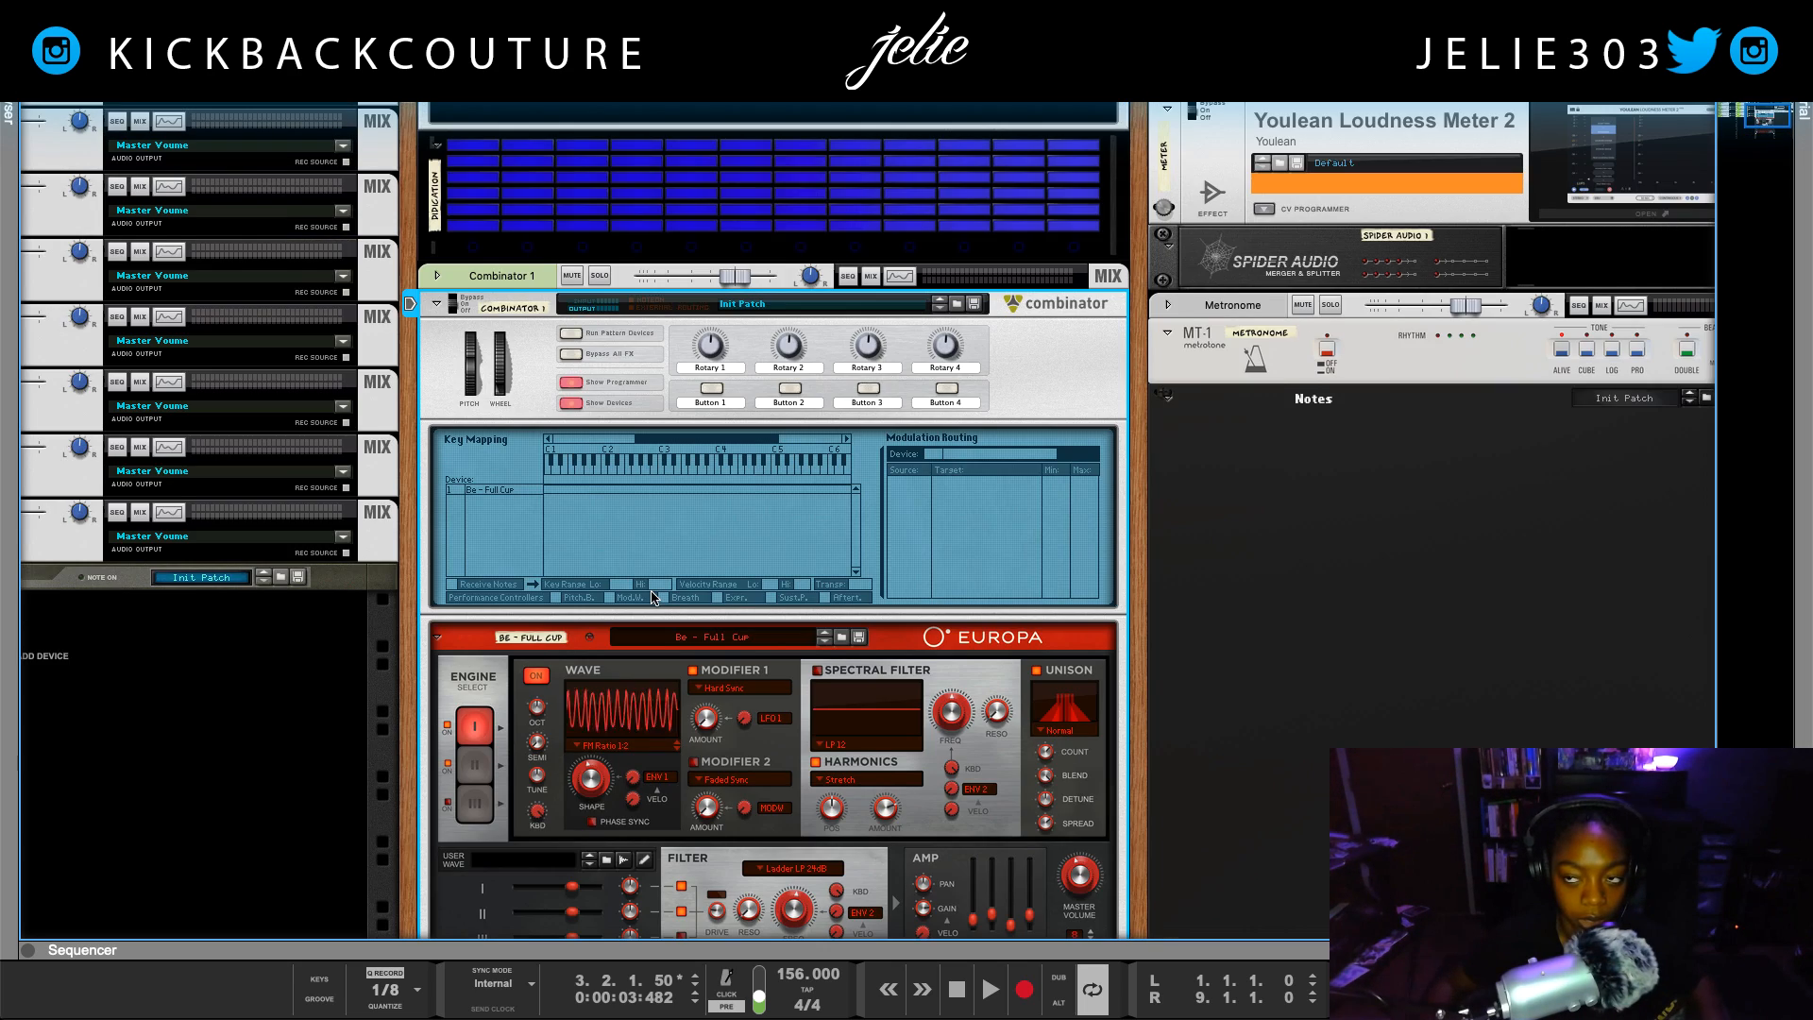
pyautogui.scroll(-3, 649, 596)
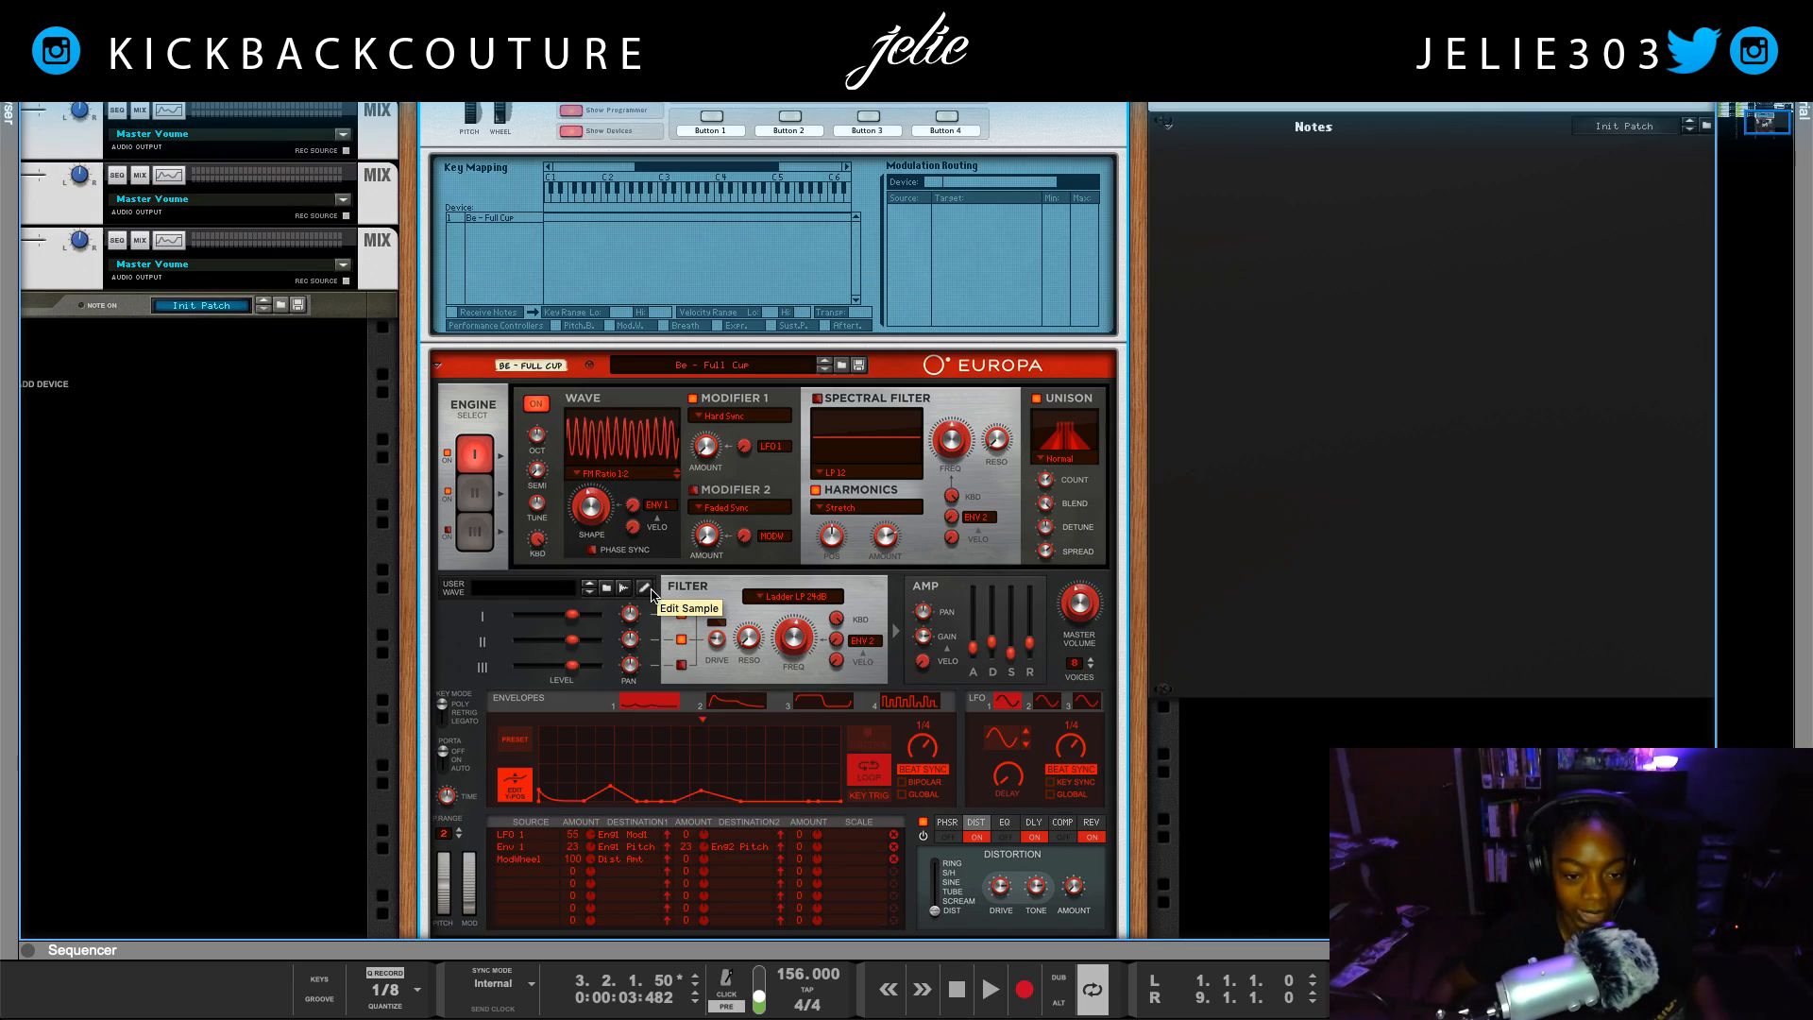
pyautogui.scroll(-3, 648, 593)
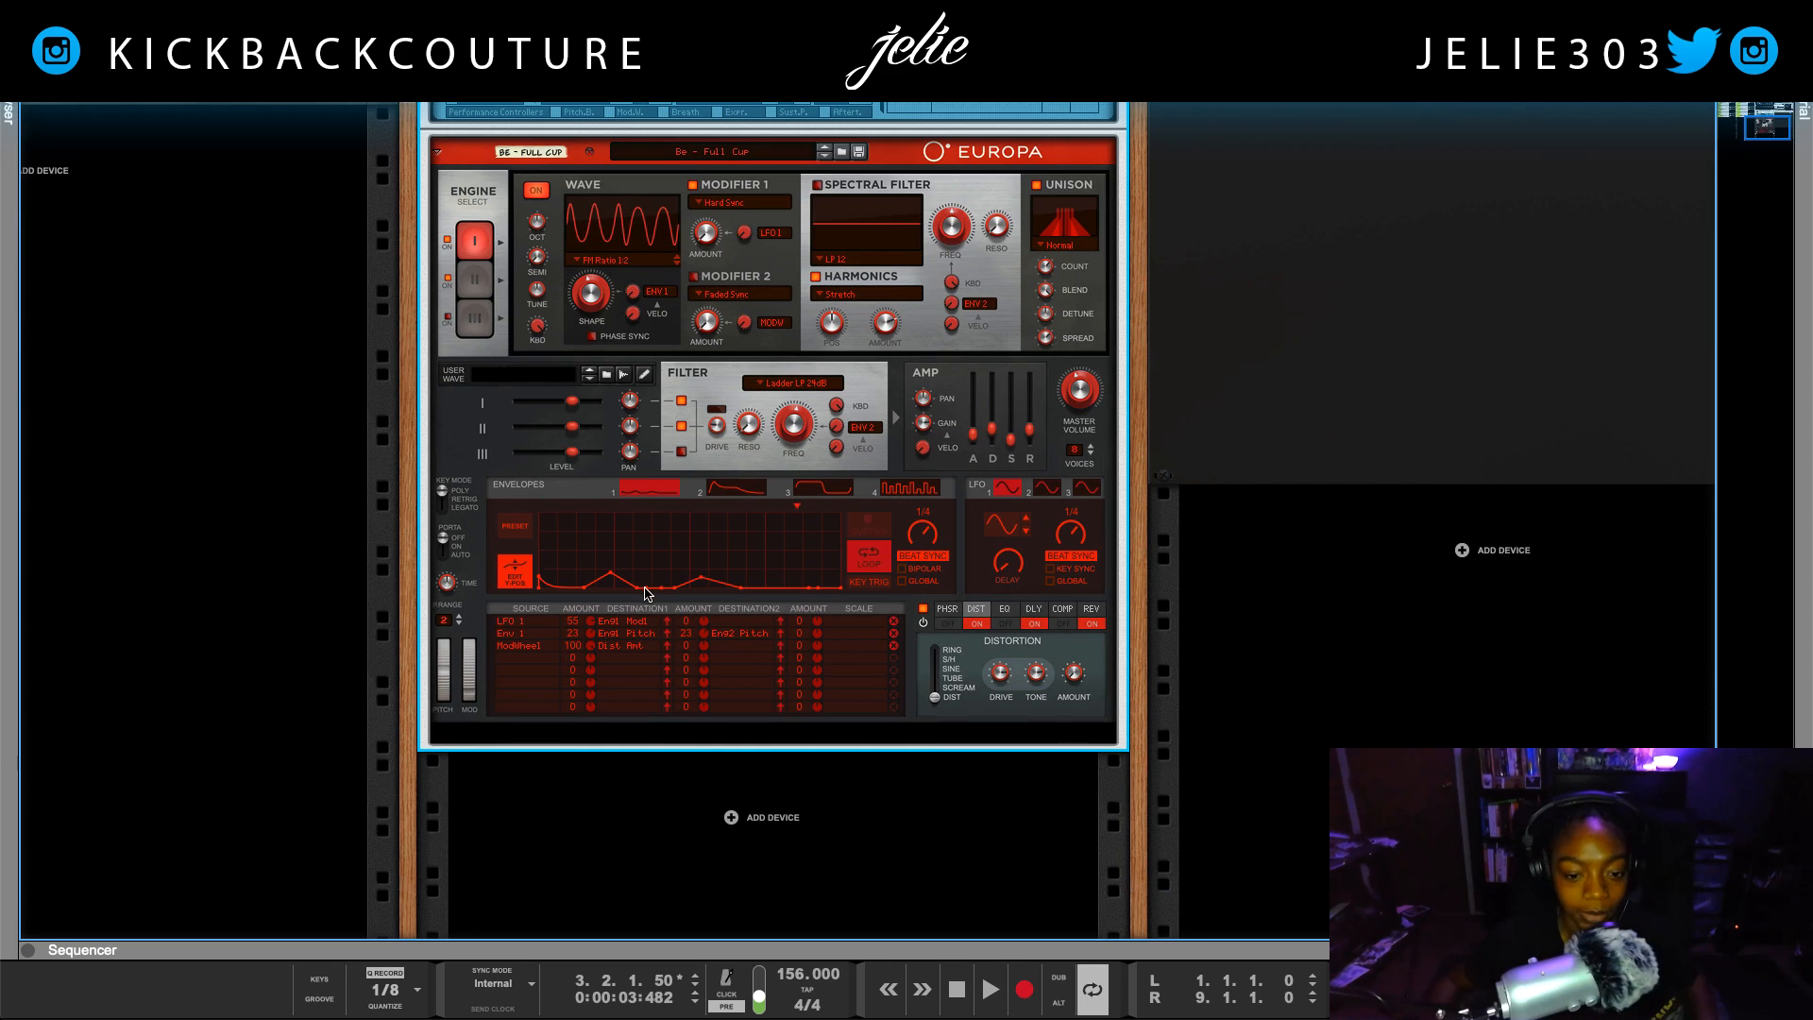
pyautogui.scroll(5, 665, 739)
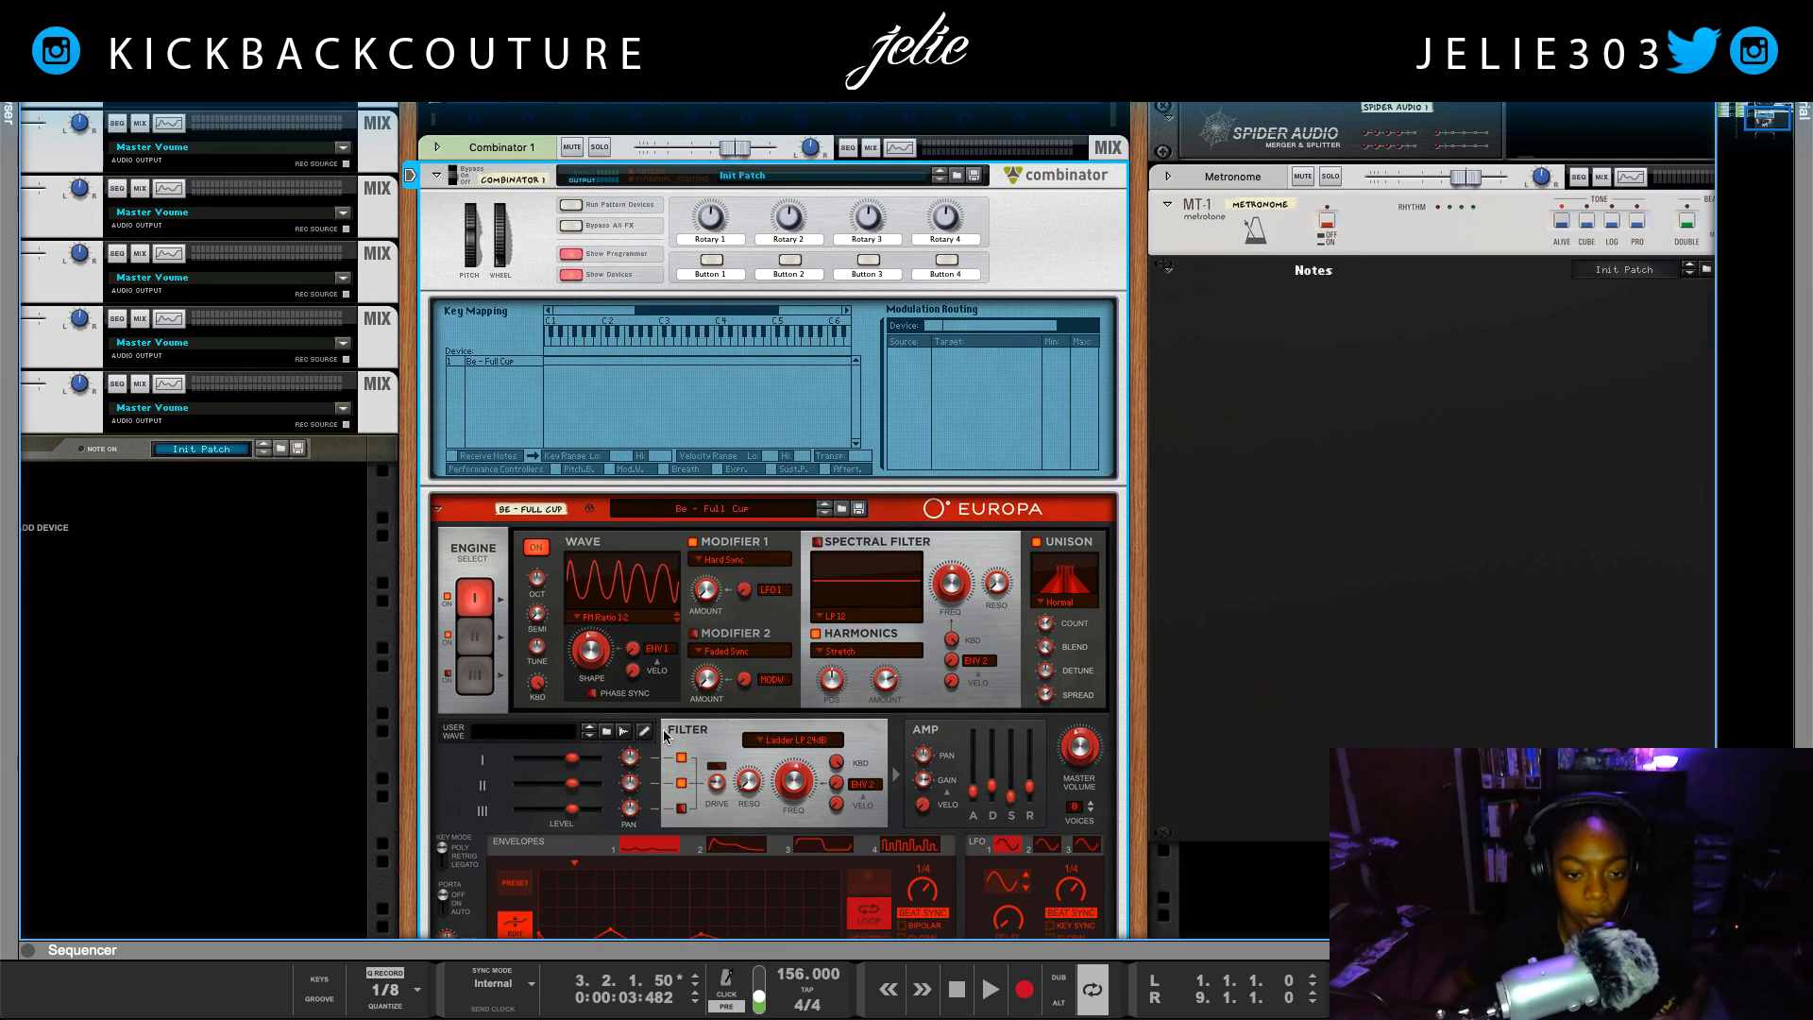
pyautogui.scroll(-4, 664, 737)
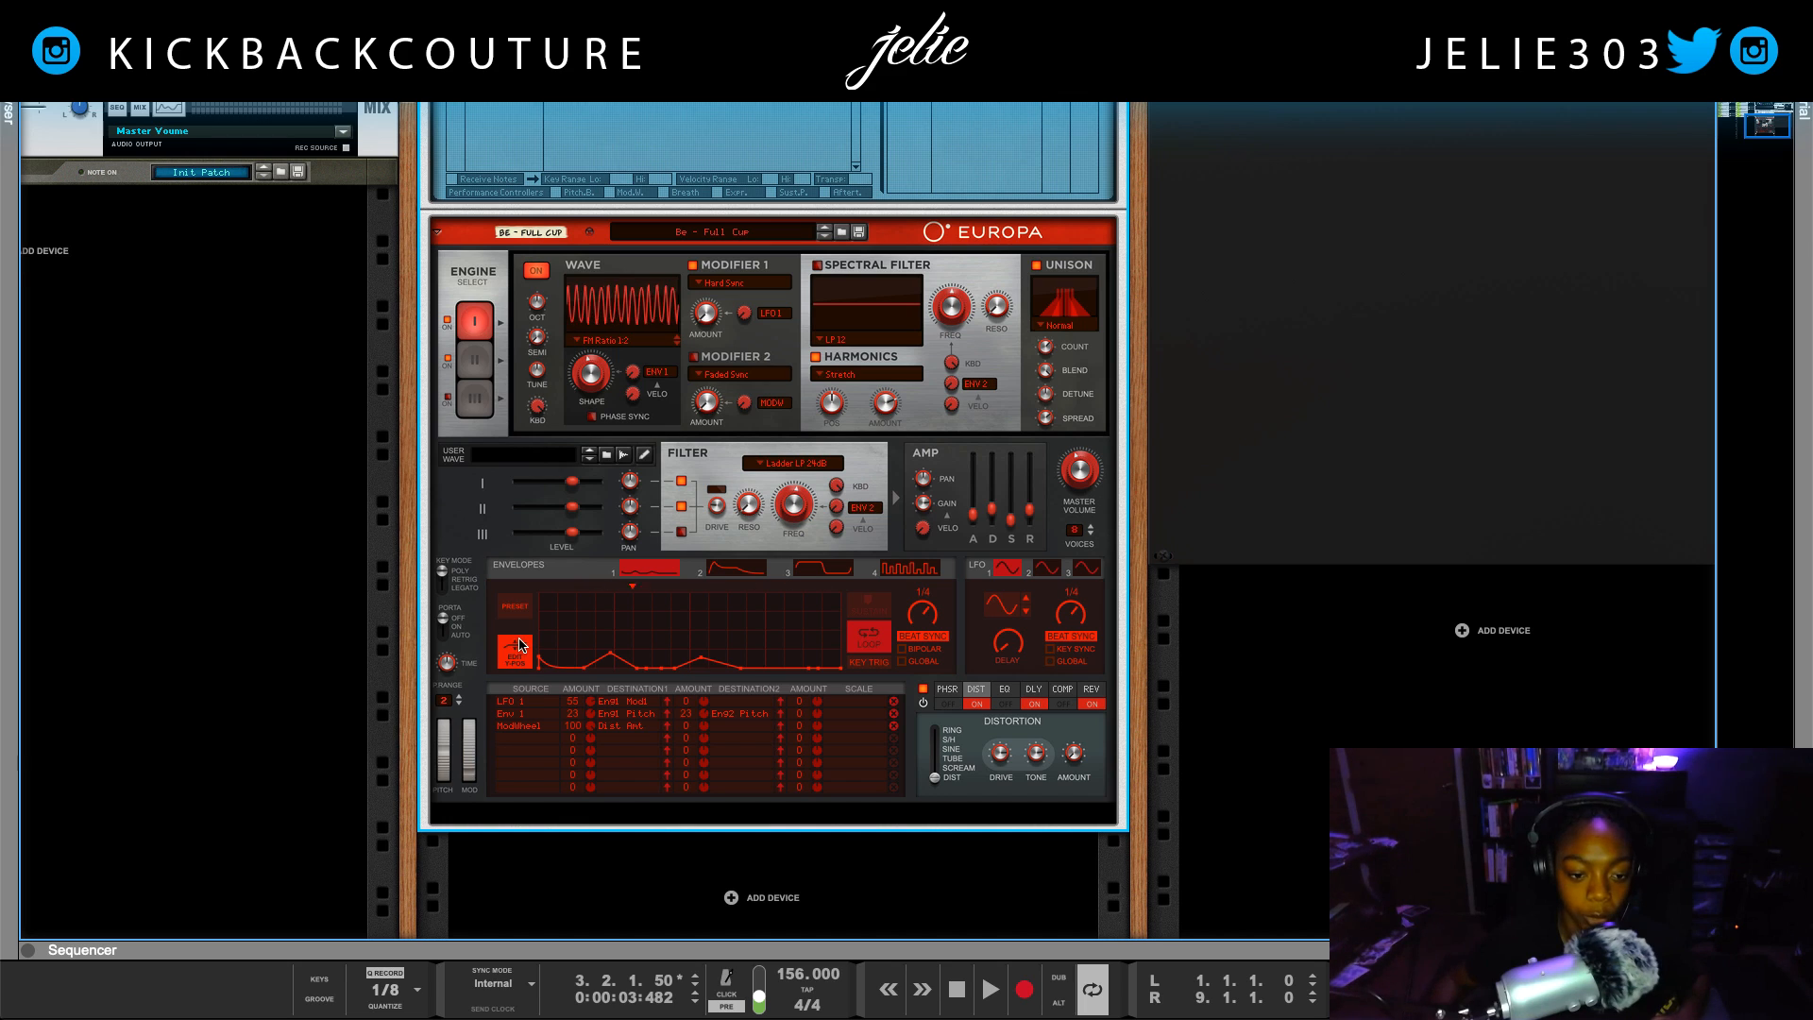
pyautogui.scroll(2, 660, 737)
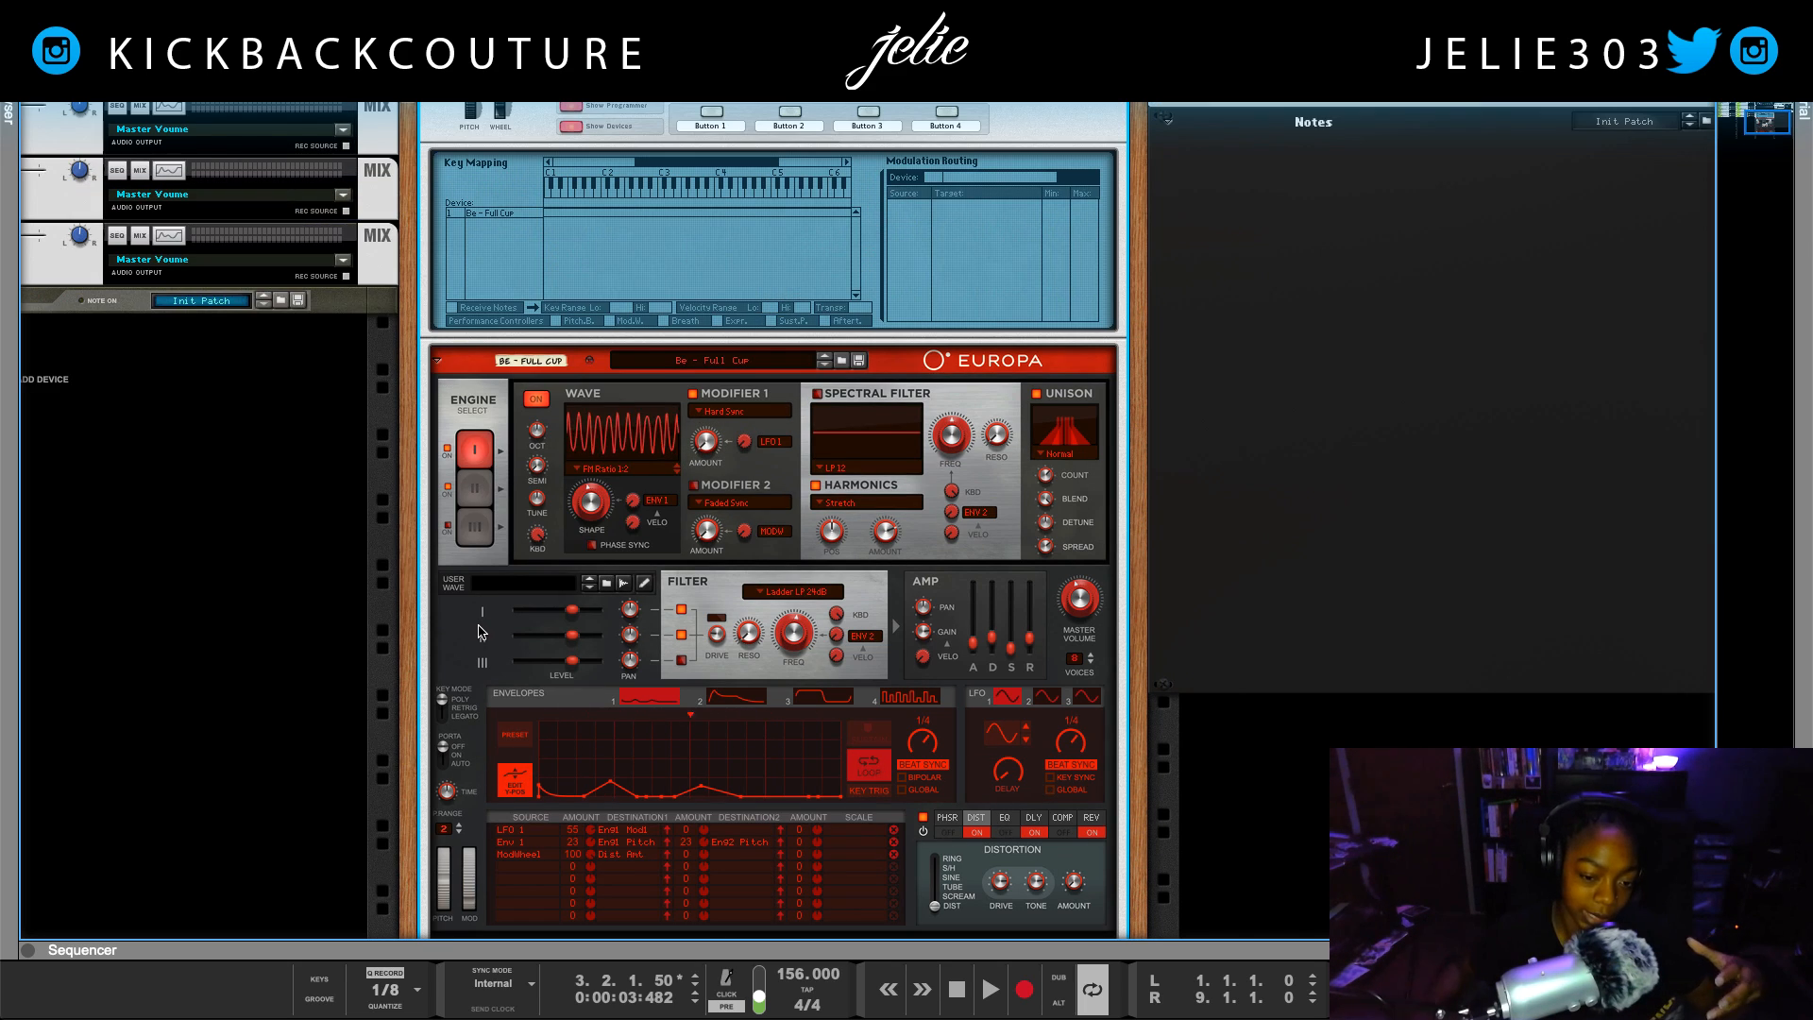
pyautogui.scroll(1, 605, 635)
pyautogui.scroll(1, 605, 636)
pyautogui.scroll(-3, 609, 661)
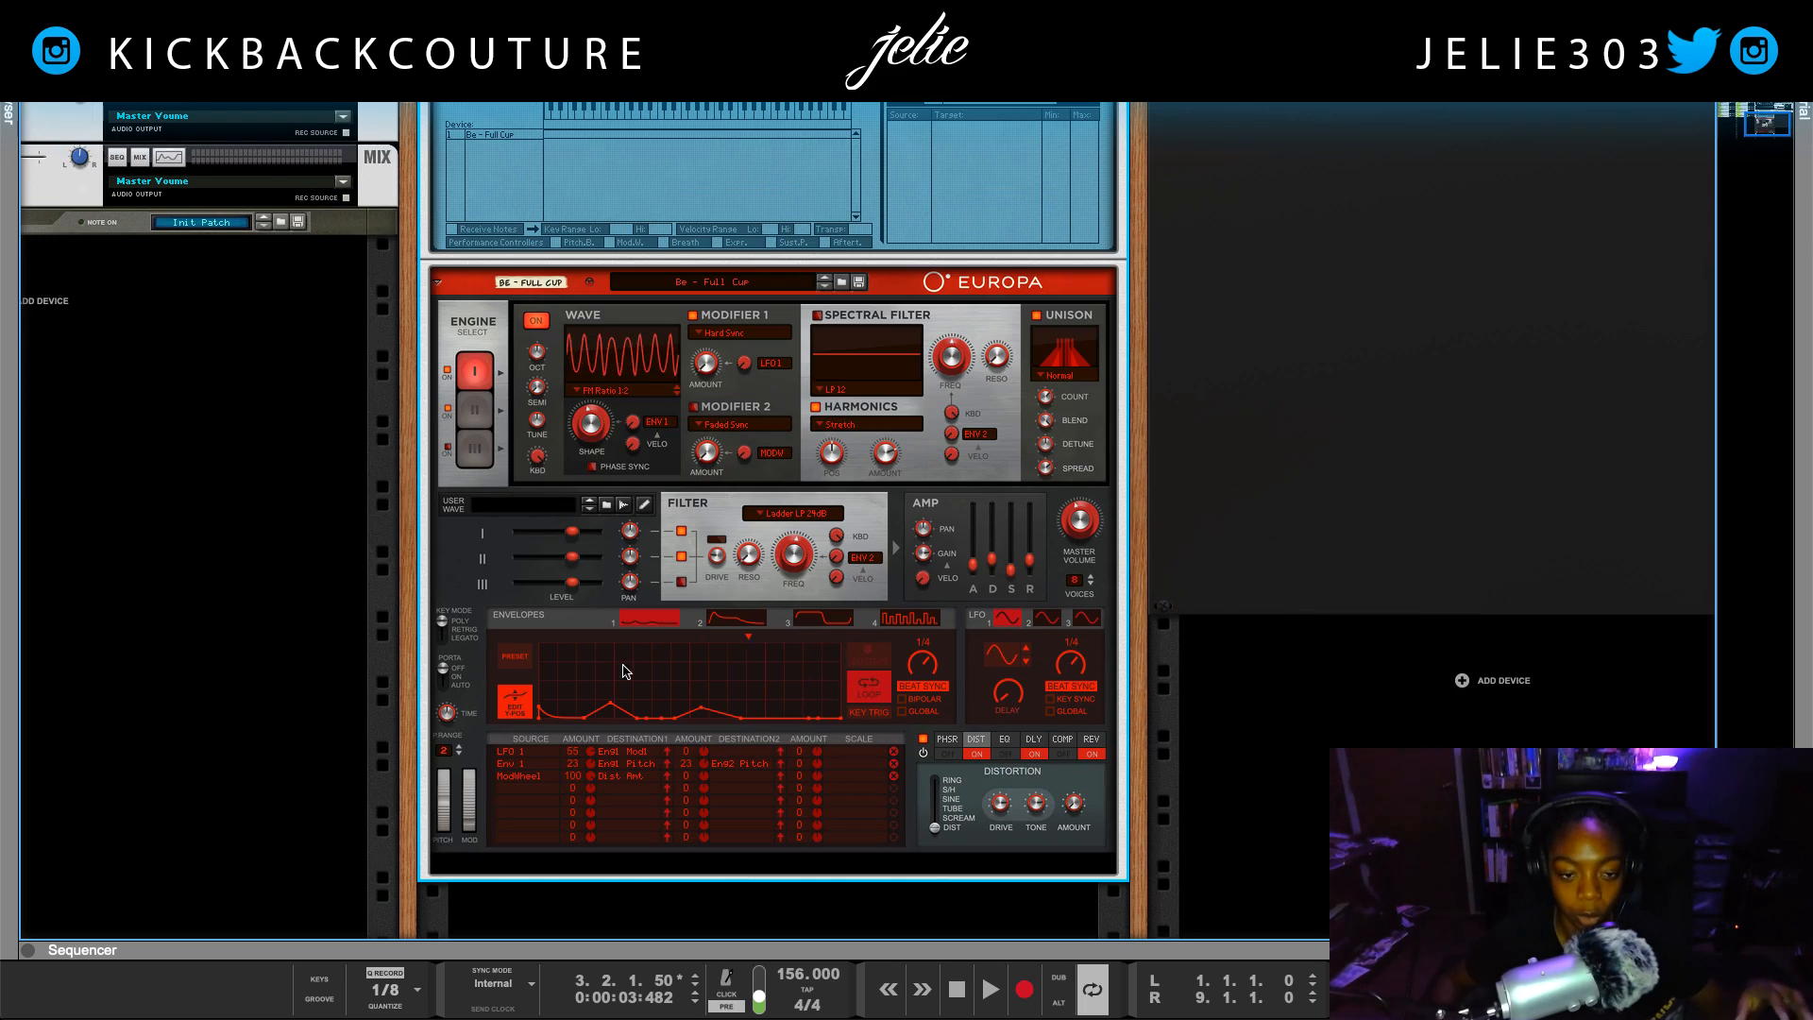
pyautogui.scroll(1, 661, 661)
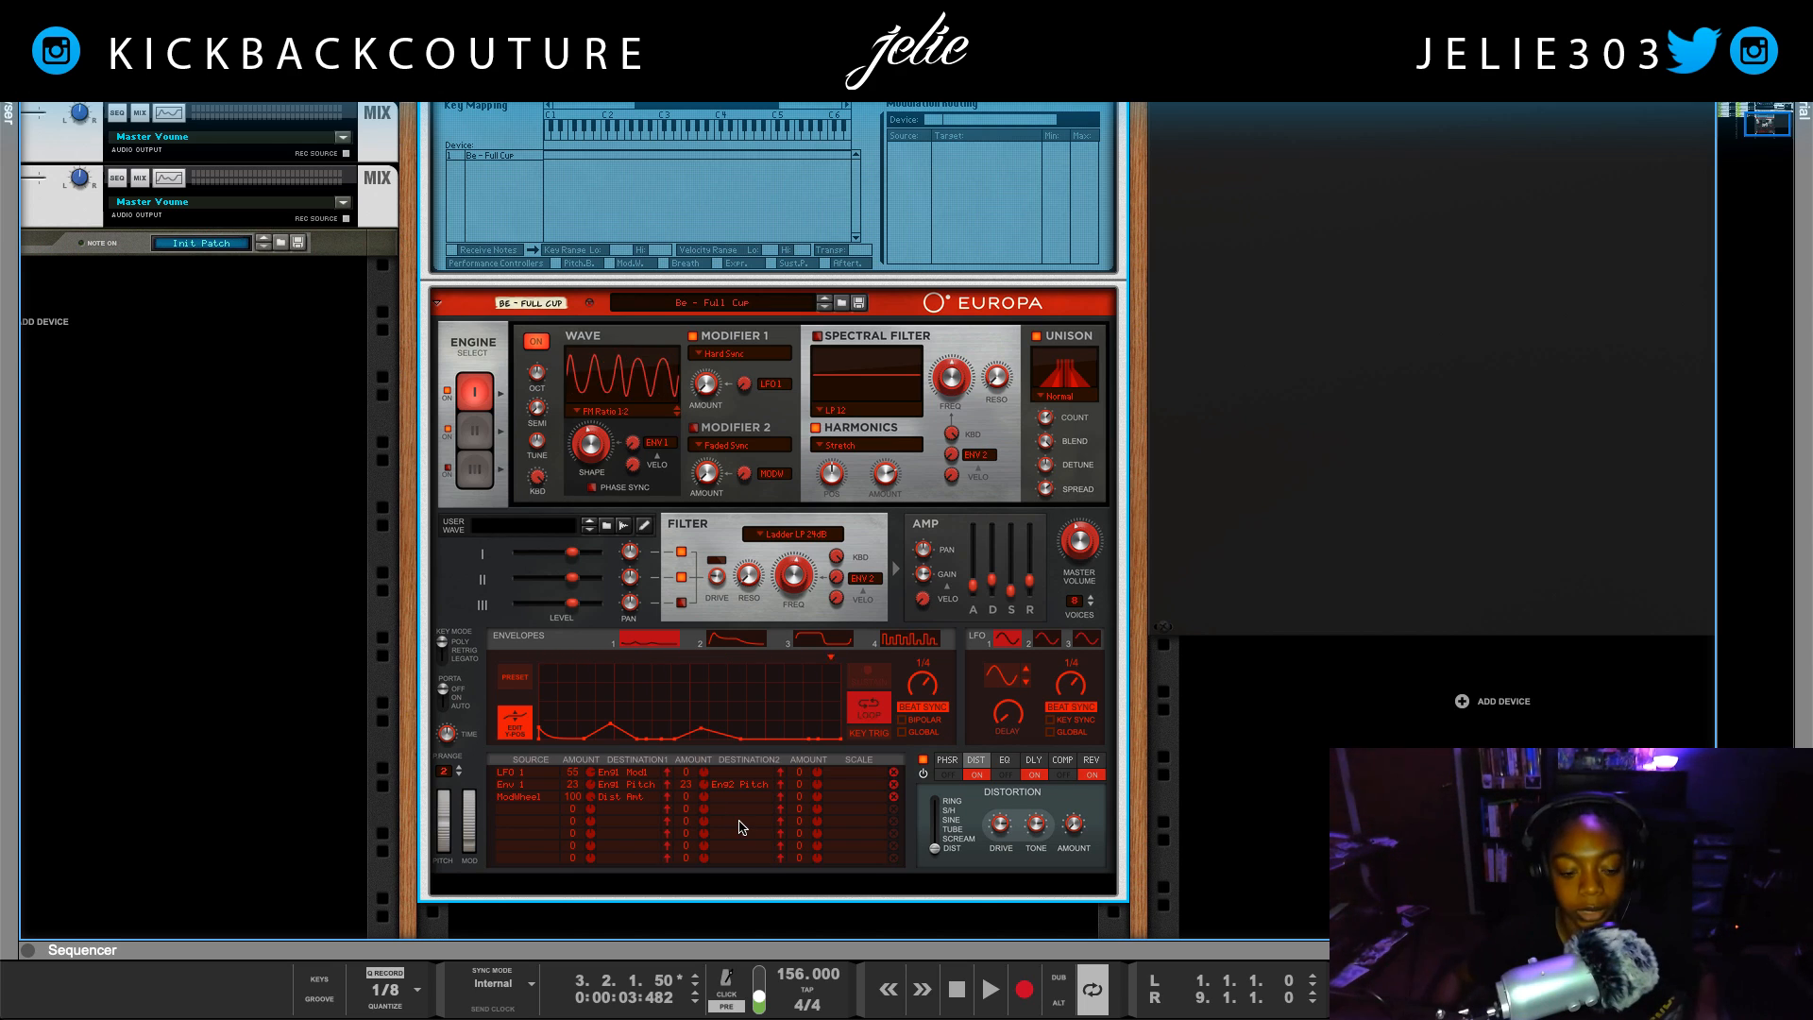
# Add a built-in Grain Sample Manipulator inside the Combinator below Europa
pyautogui.rightClick(728, 880)
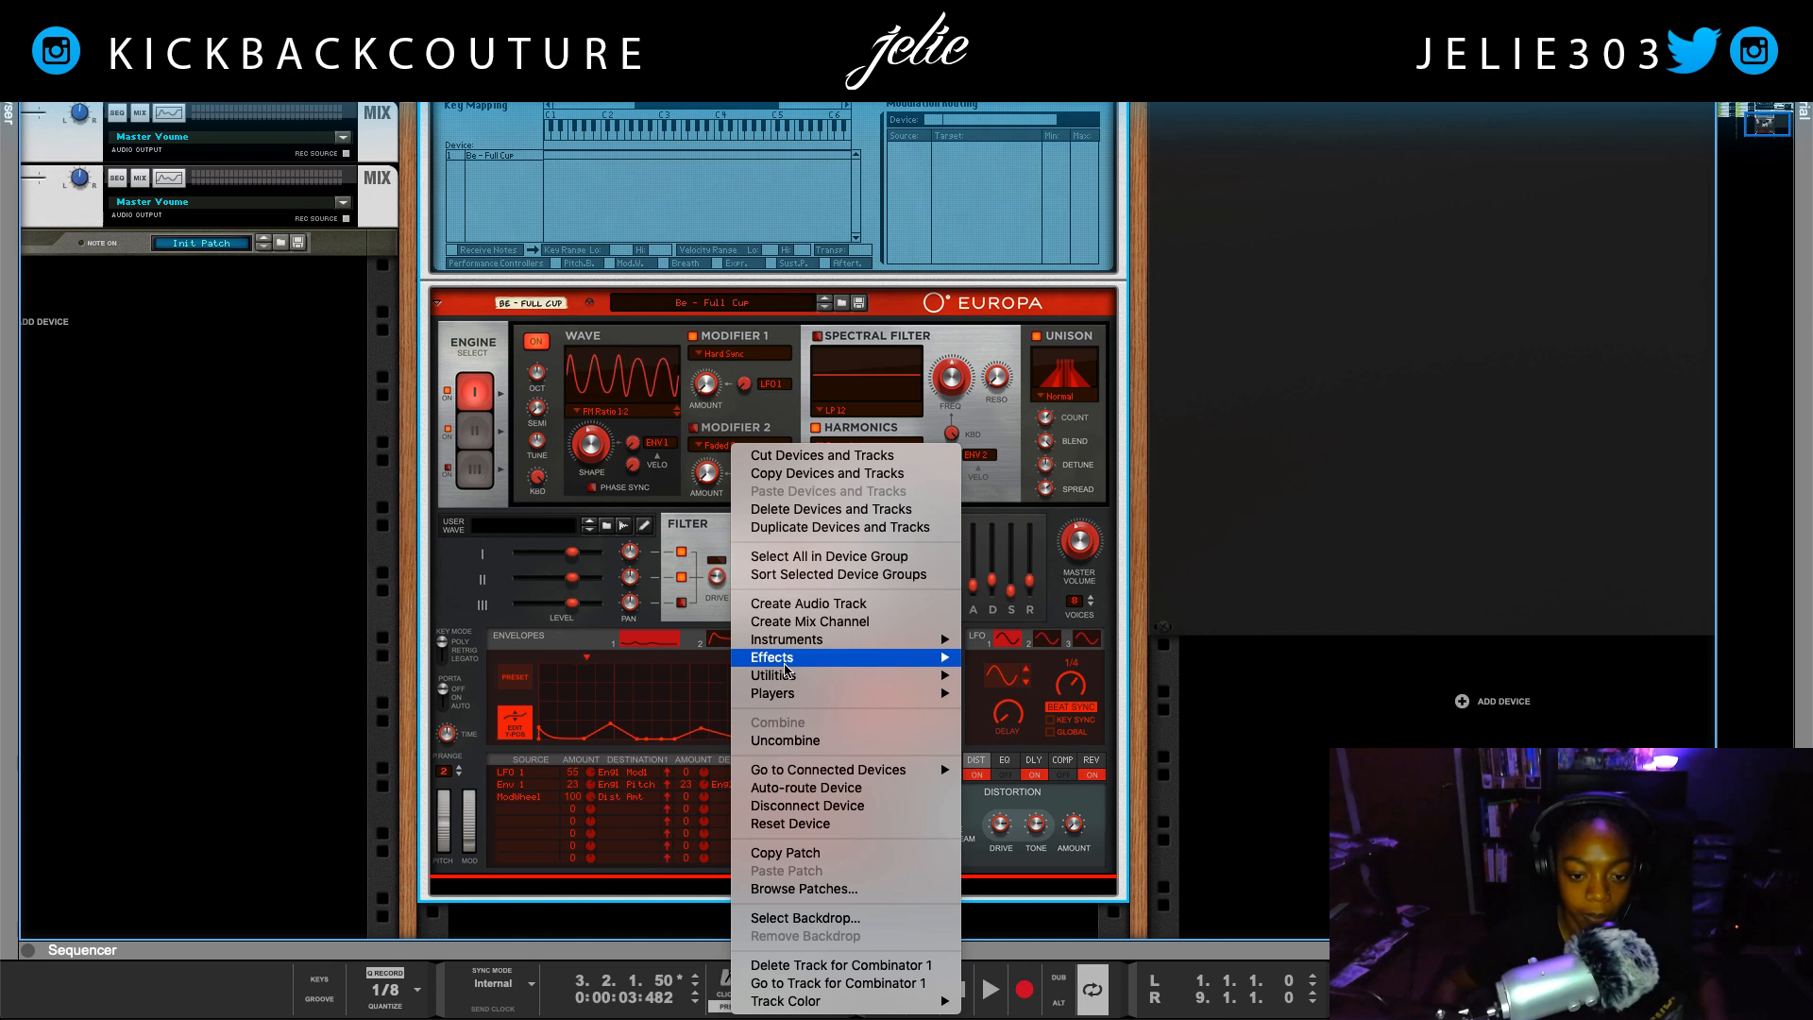
pyautogui.moveTo(788, 658)
pyautogui.moveTo(1044, 239)
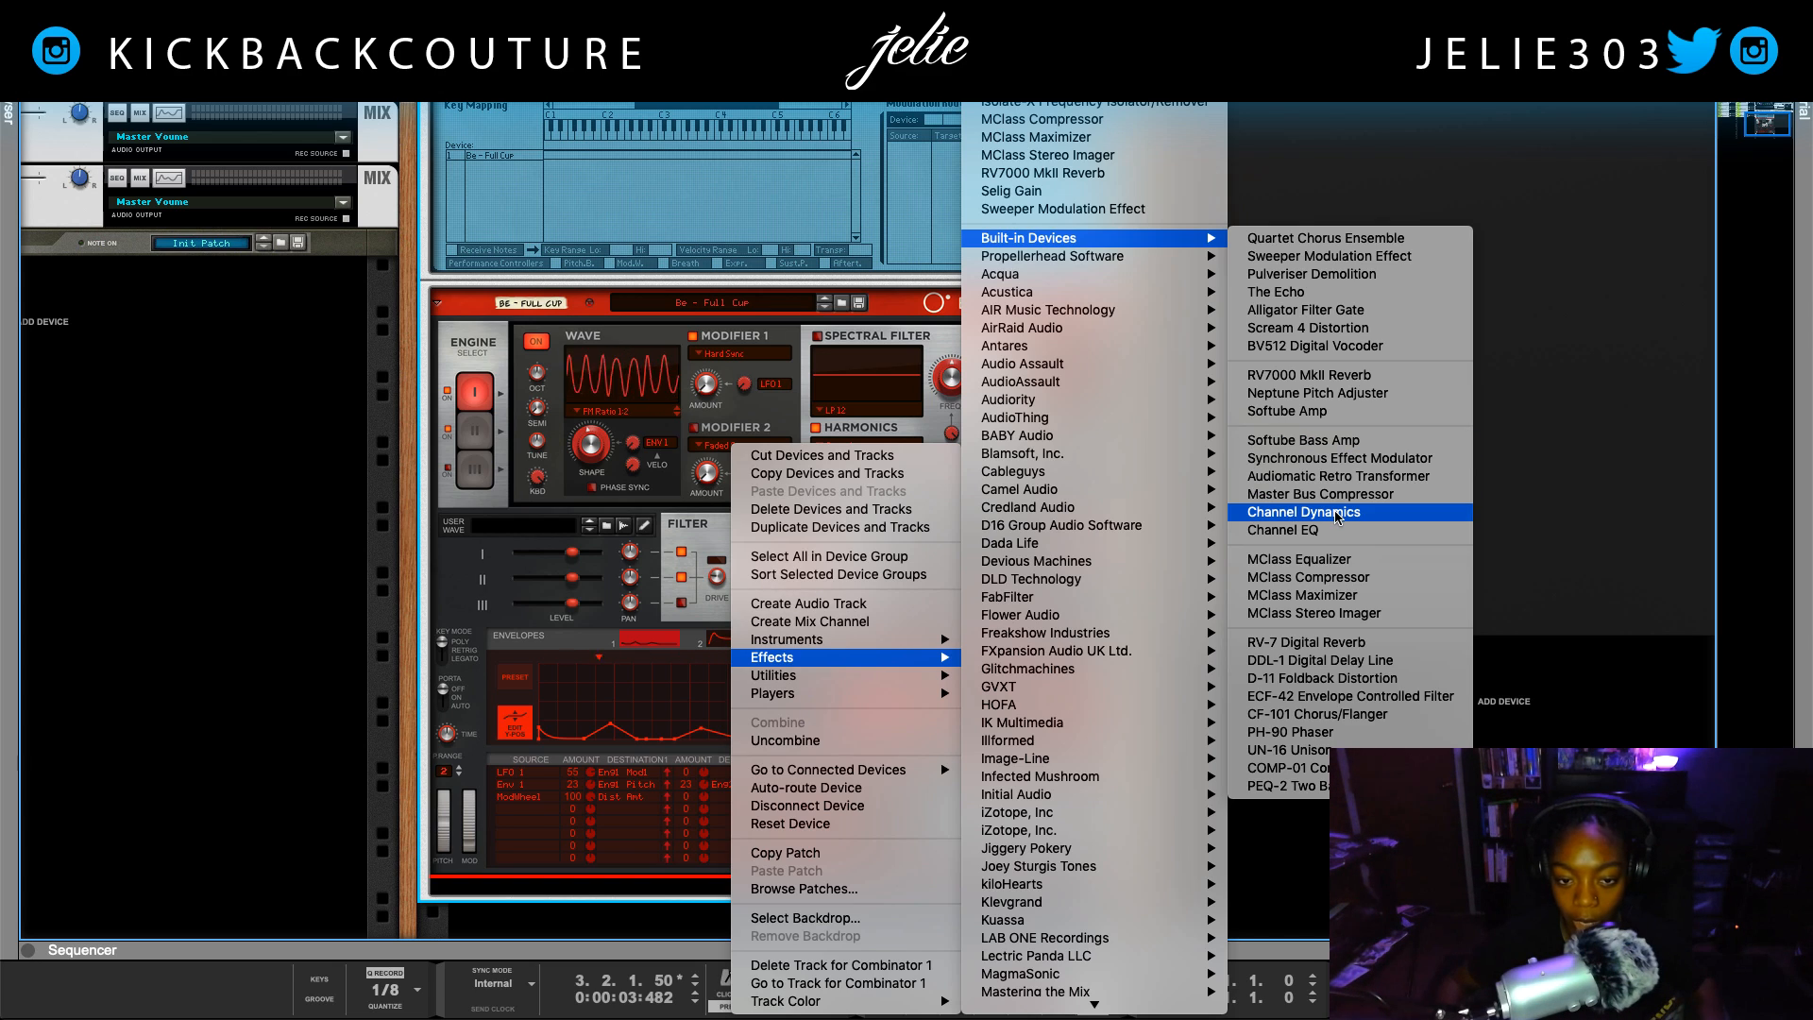
pyautogui.moveTo(850, 639)
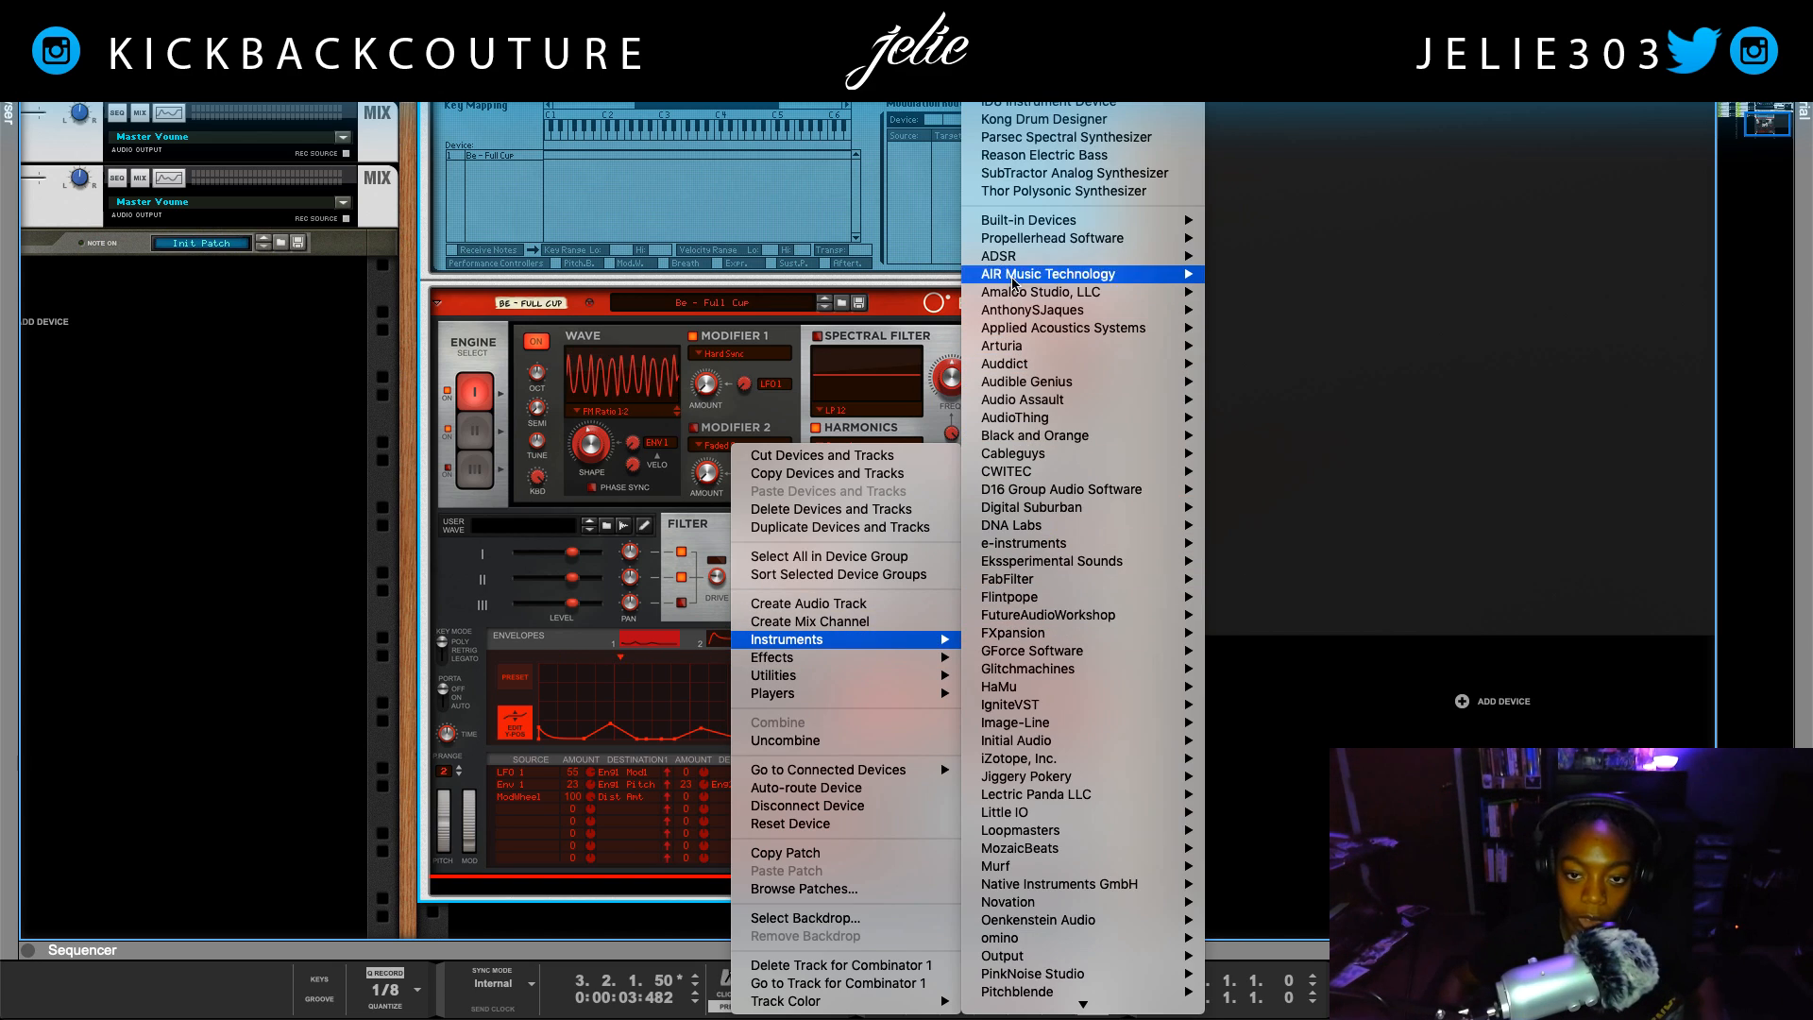
pyautogui.moveTo(1023, 226)
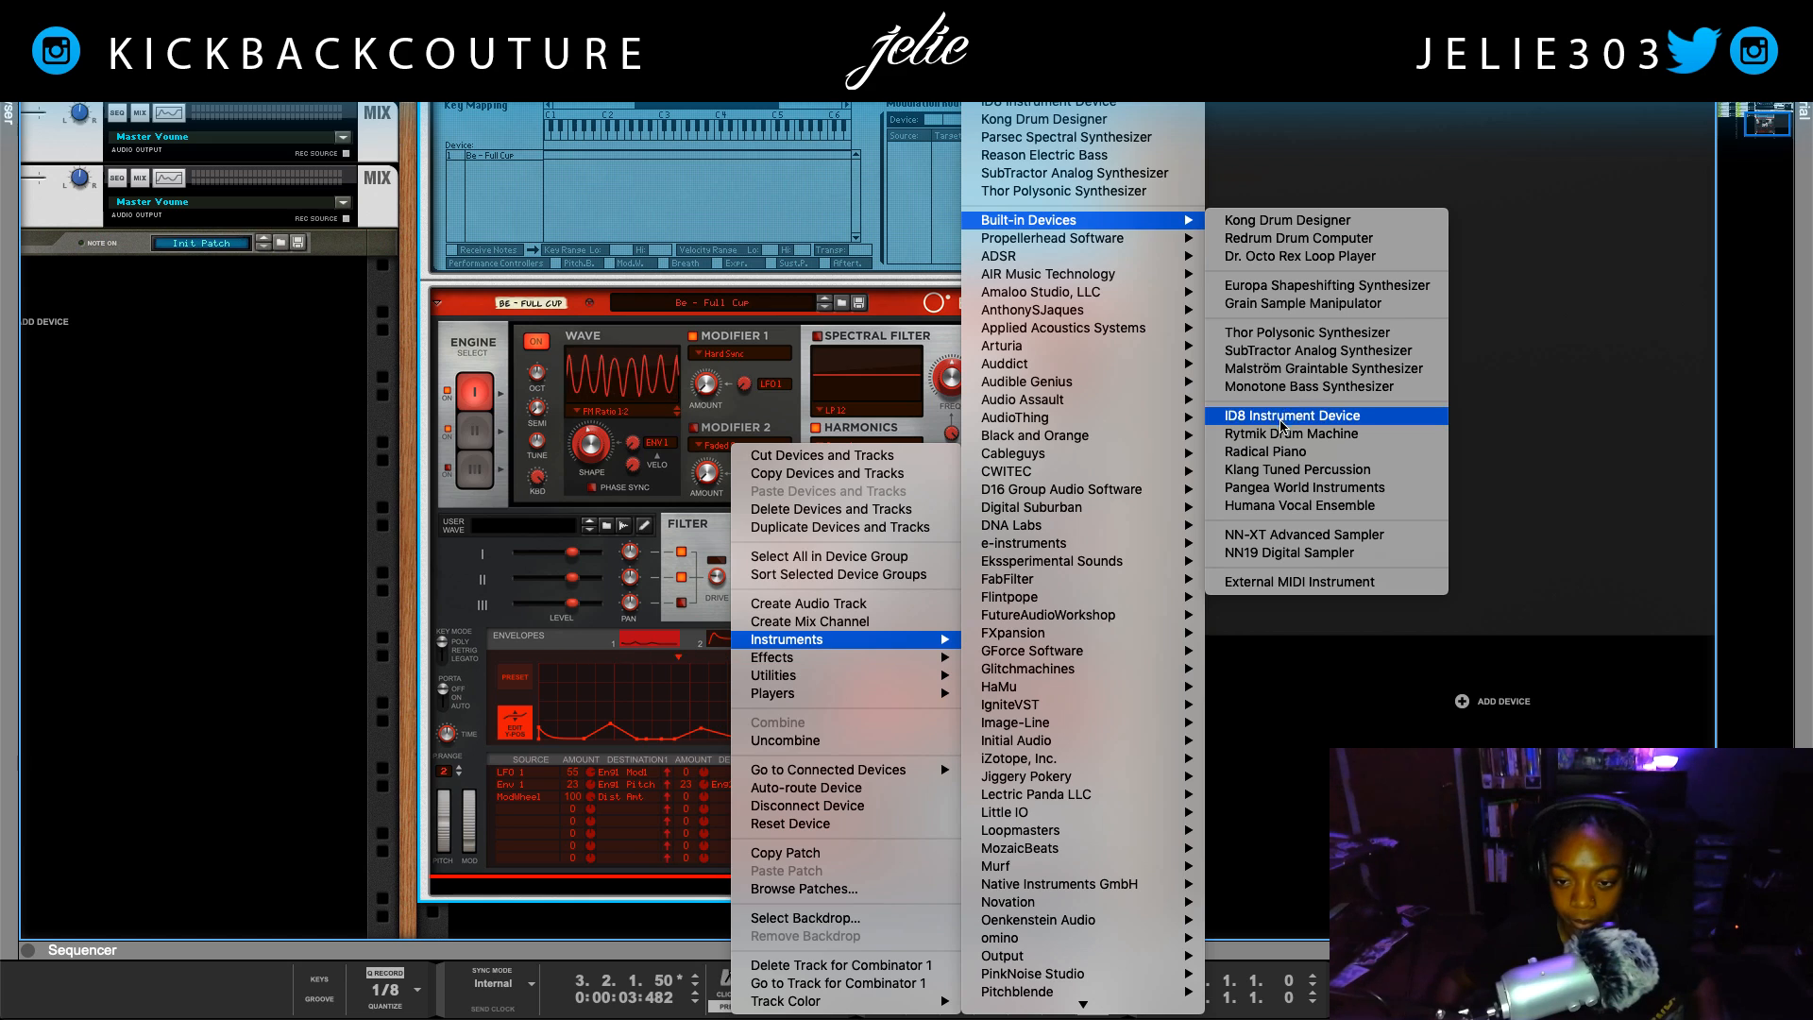
pyautogui.click(1294, 303)
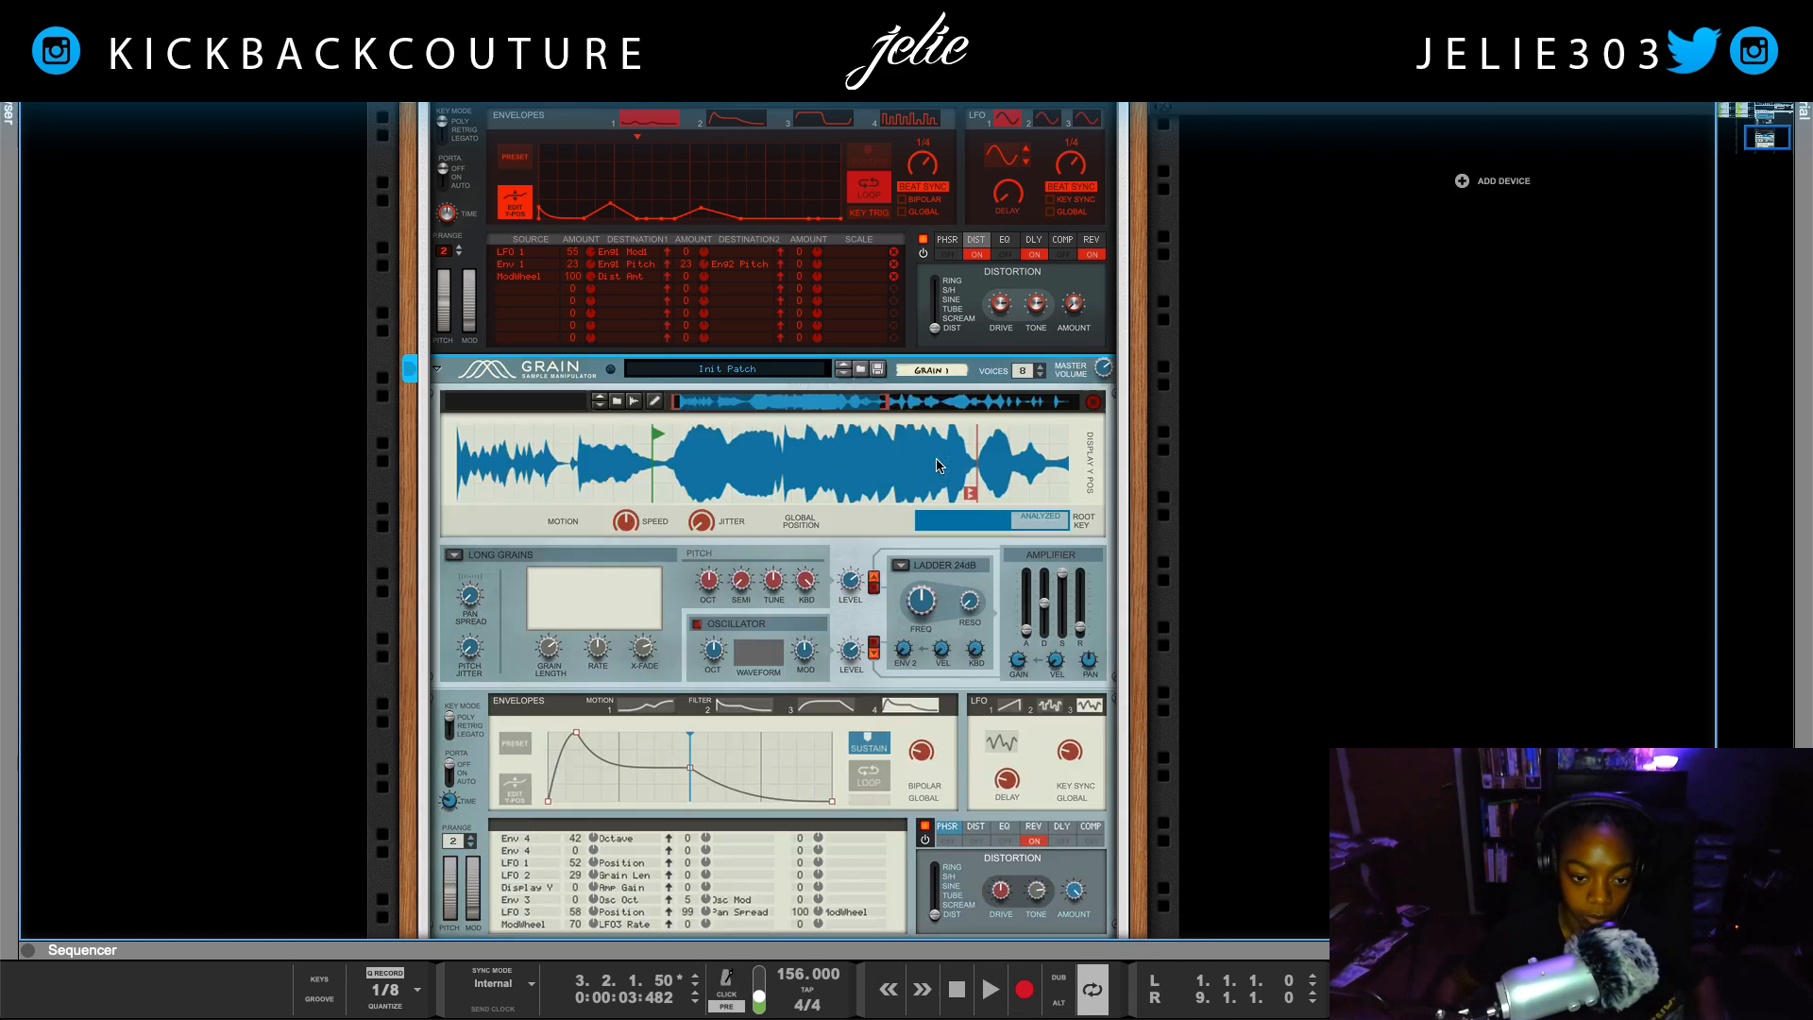
# Turn the rack around and examine the CV modulation inputs and outputs on the rear of Grain and Europa
pyautogui.scroll(-2, 866, 458)
pyautogui.press('Tab')
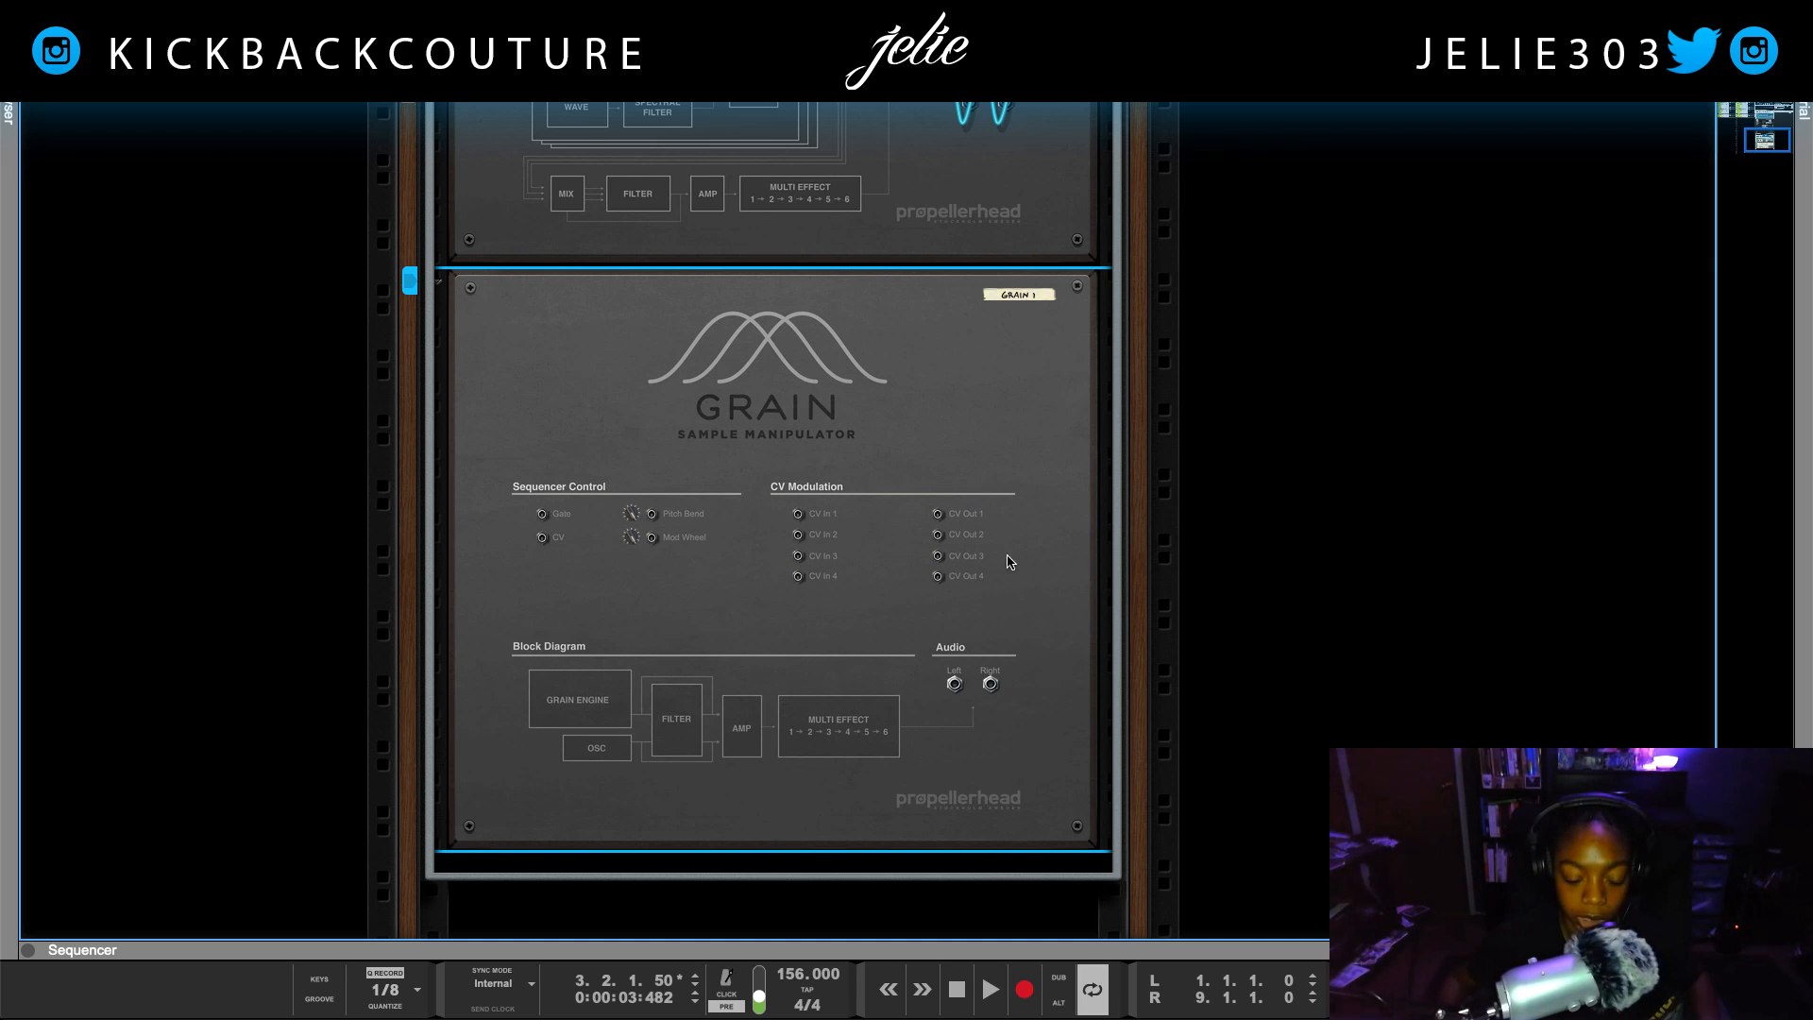
pyautogui.scroll(6, 921, 614)
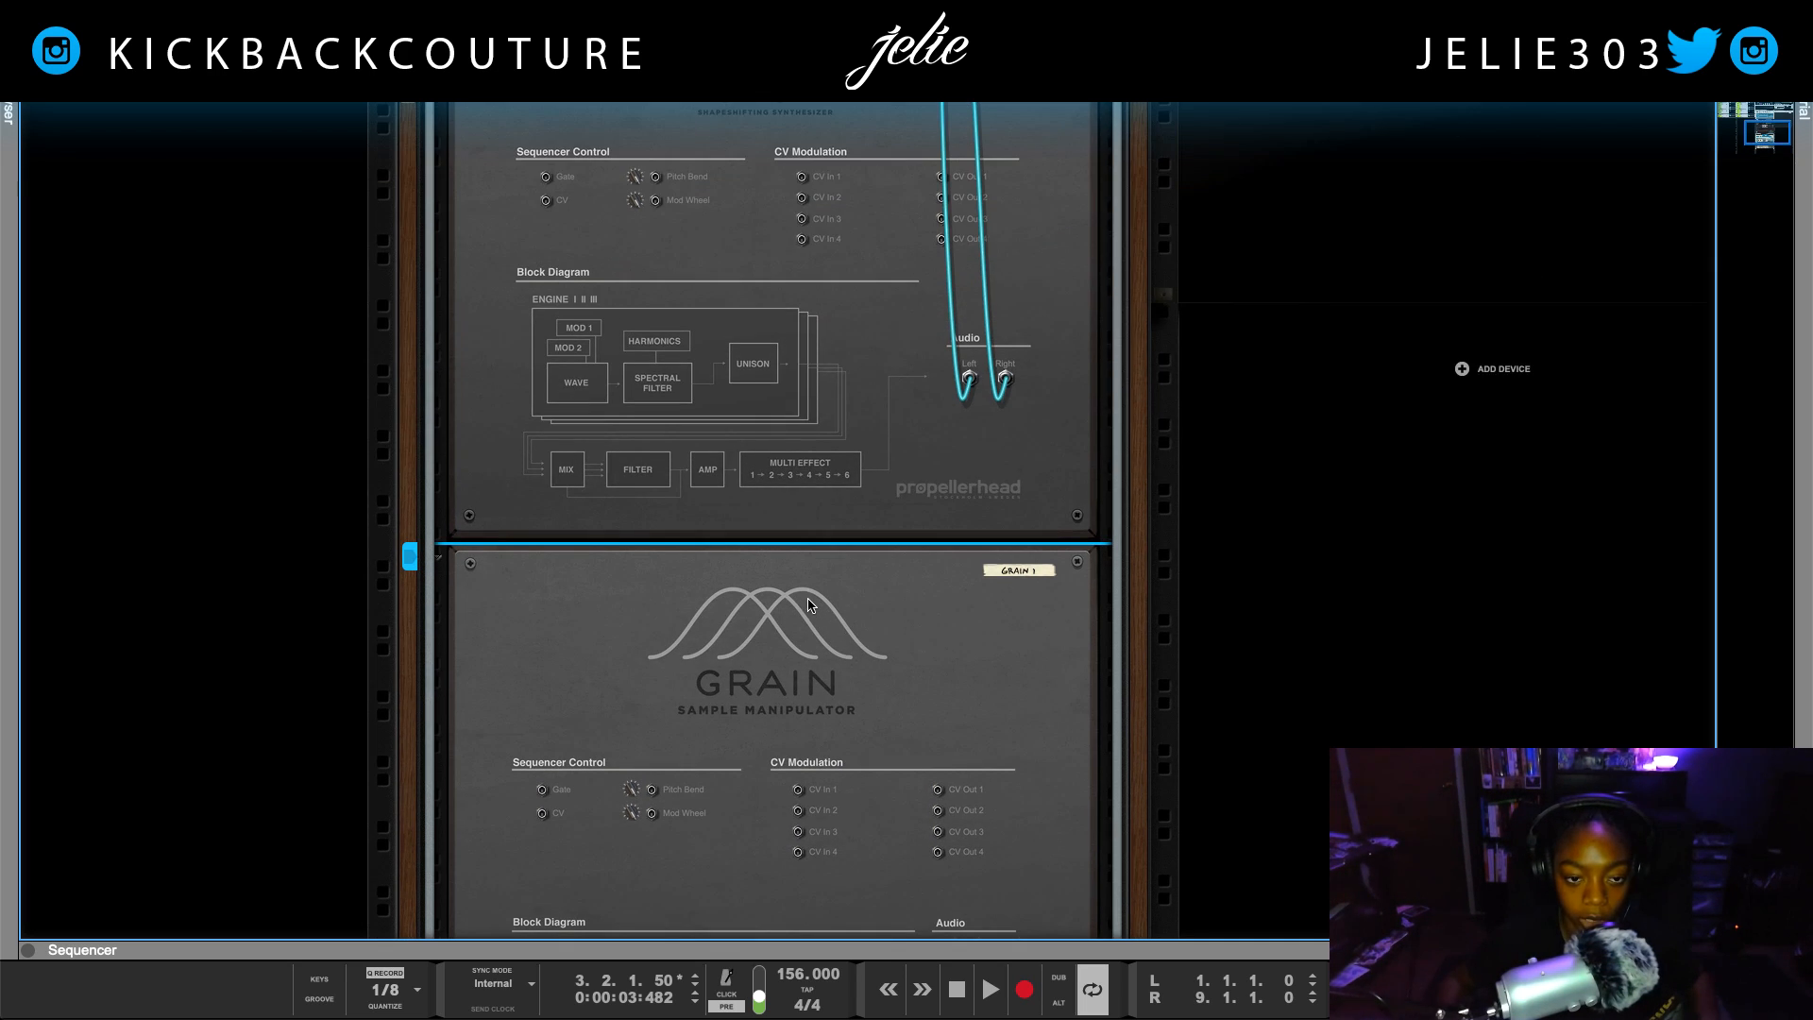
pyautogui.scroll(4, 809, 605)
pyautogui.scroll(-9, 854, 656)
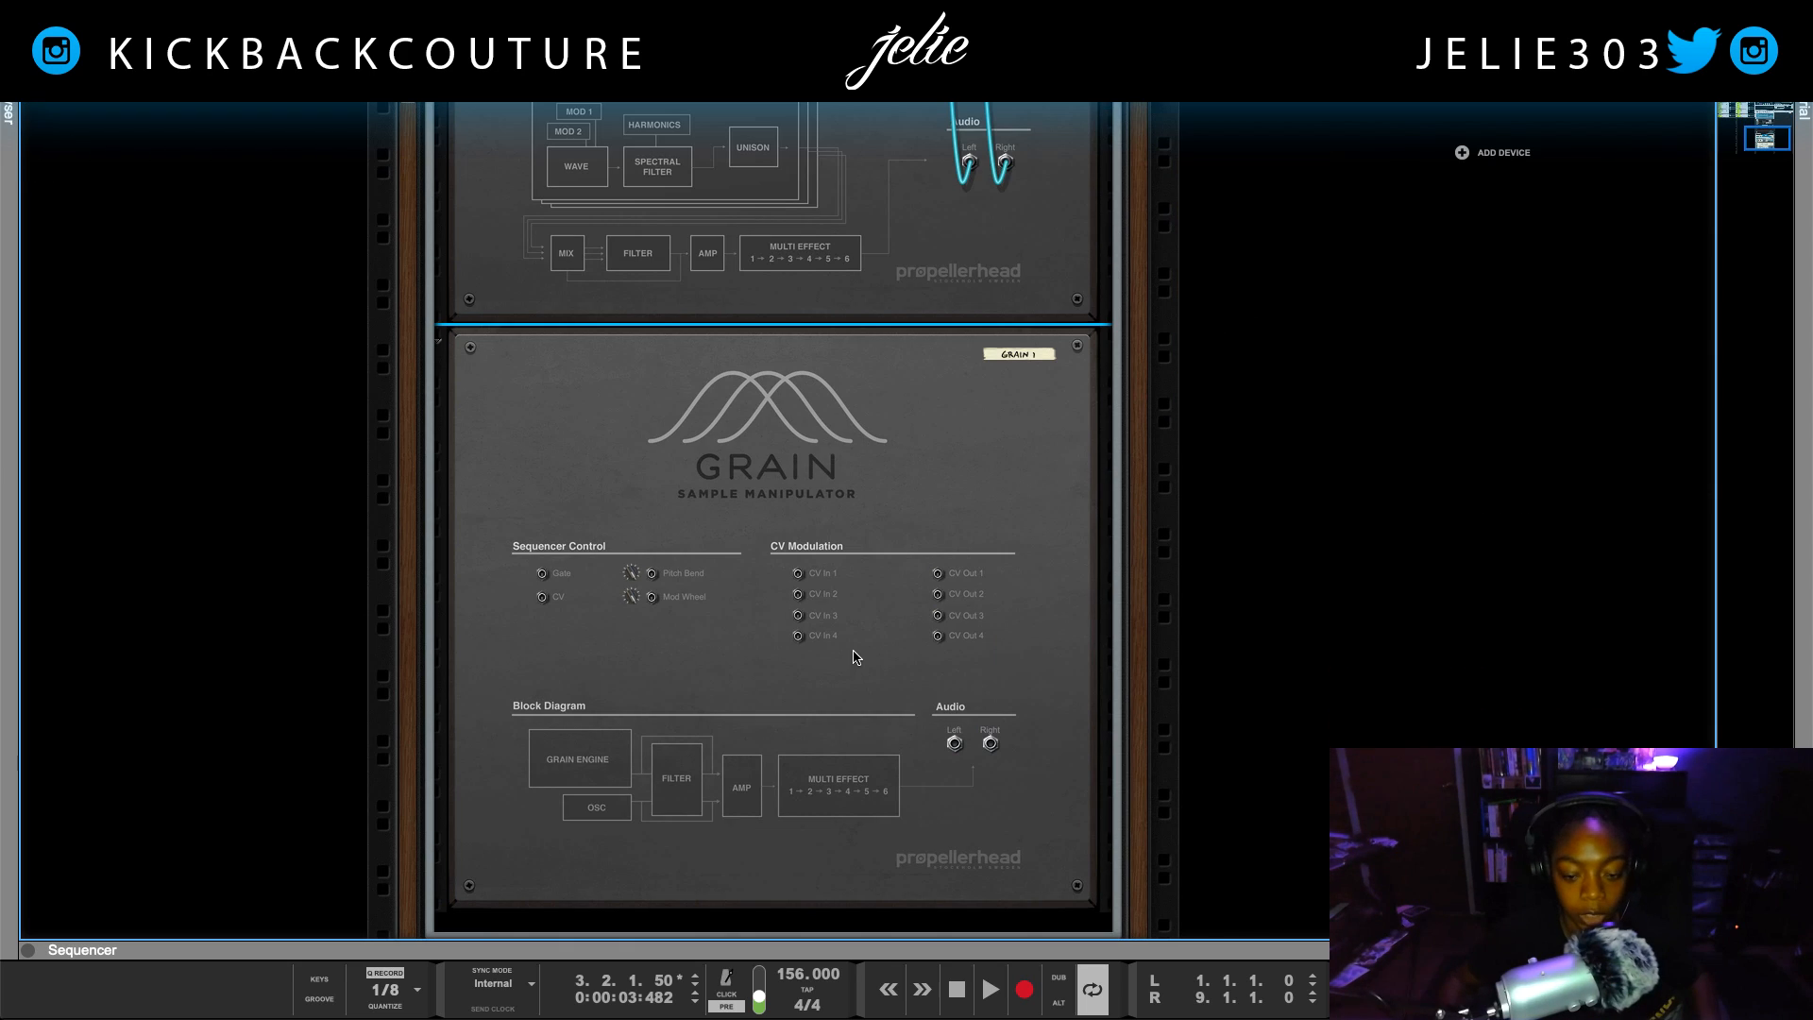
pyautogui.scroll(-1, 908, 623)
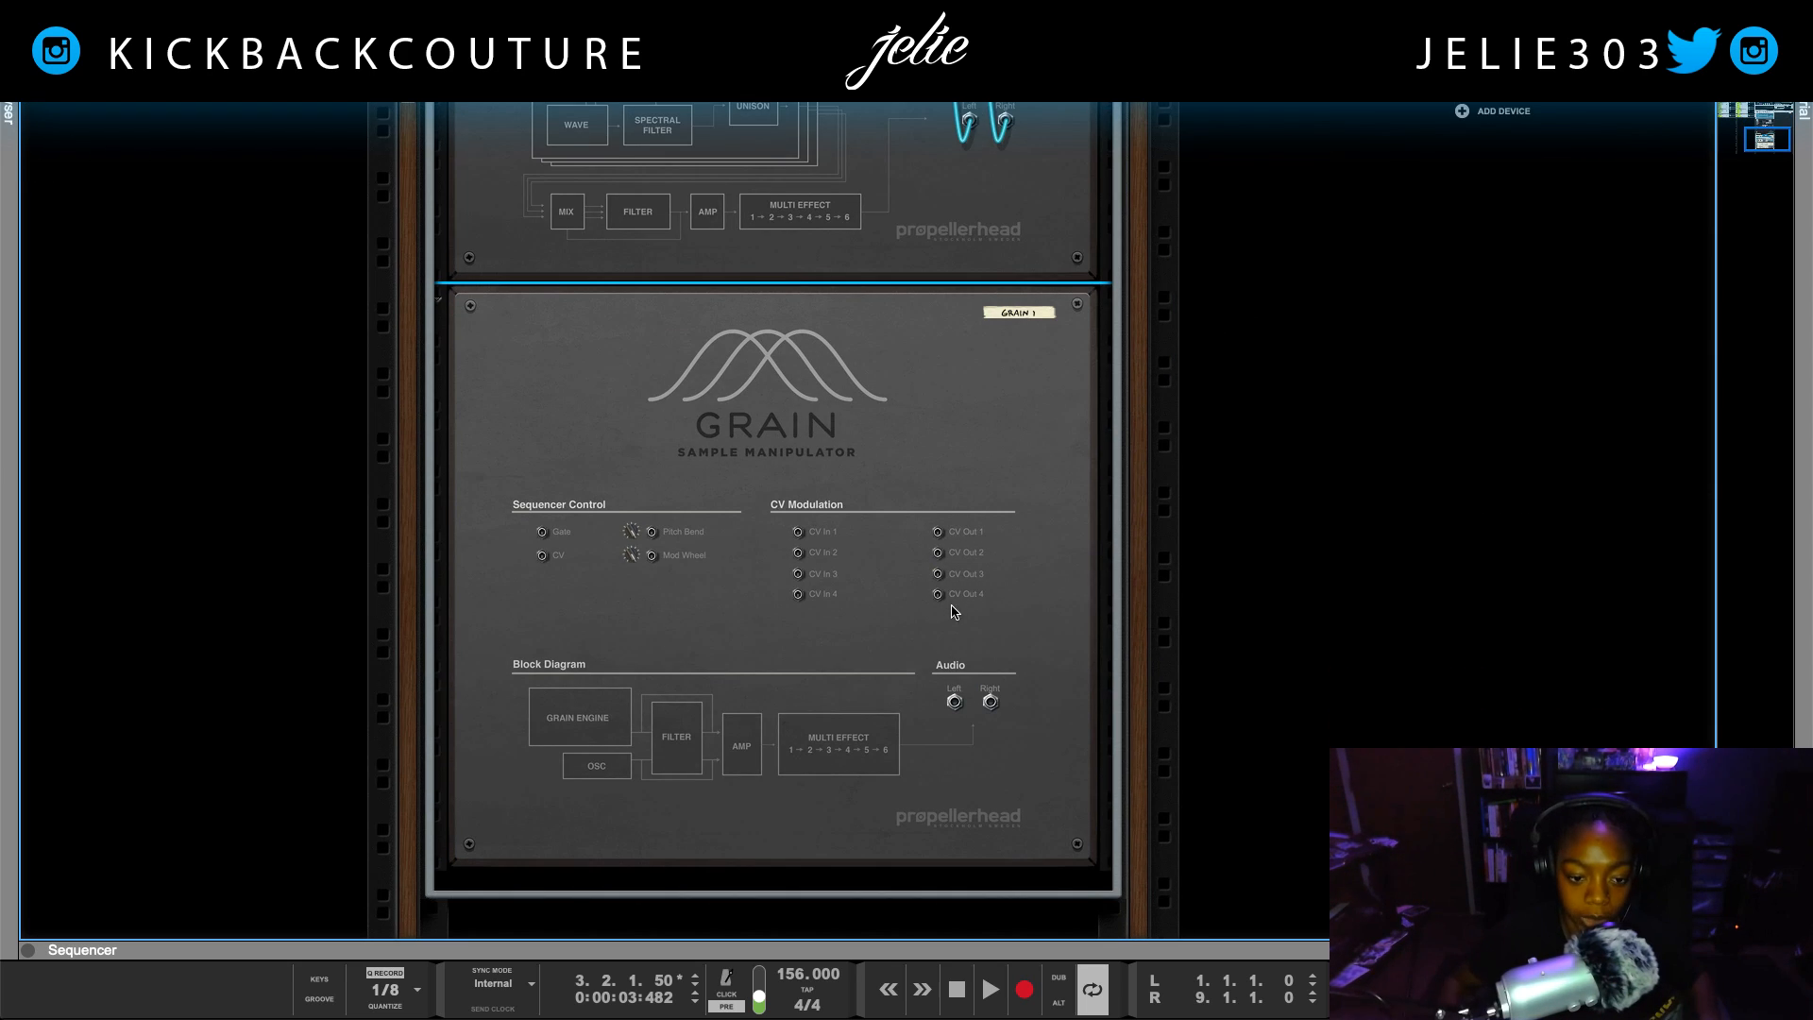
pyautogui.scroll(-3, 938, 712)
# Add a SubTractor Analog Synthesizer to the Combinator, between Europa and Grain
pyautogui.click(890, 777)
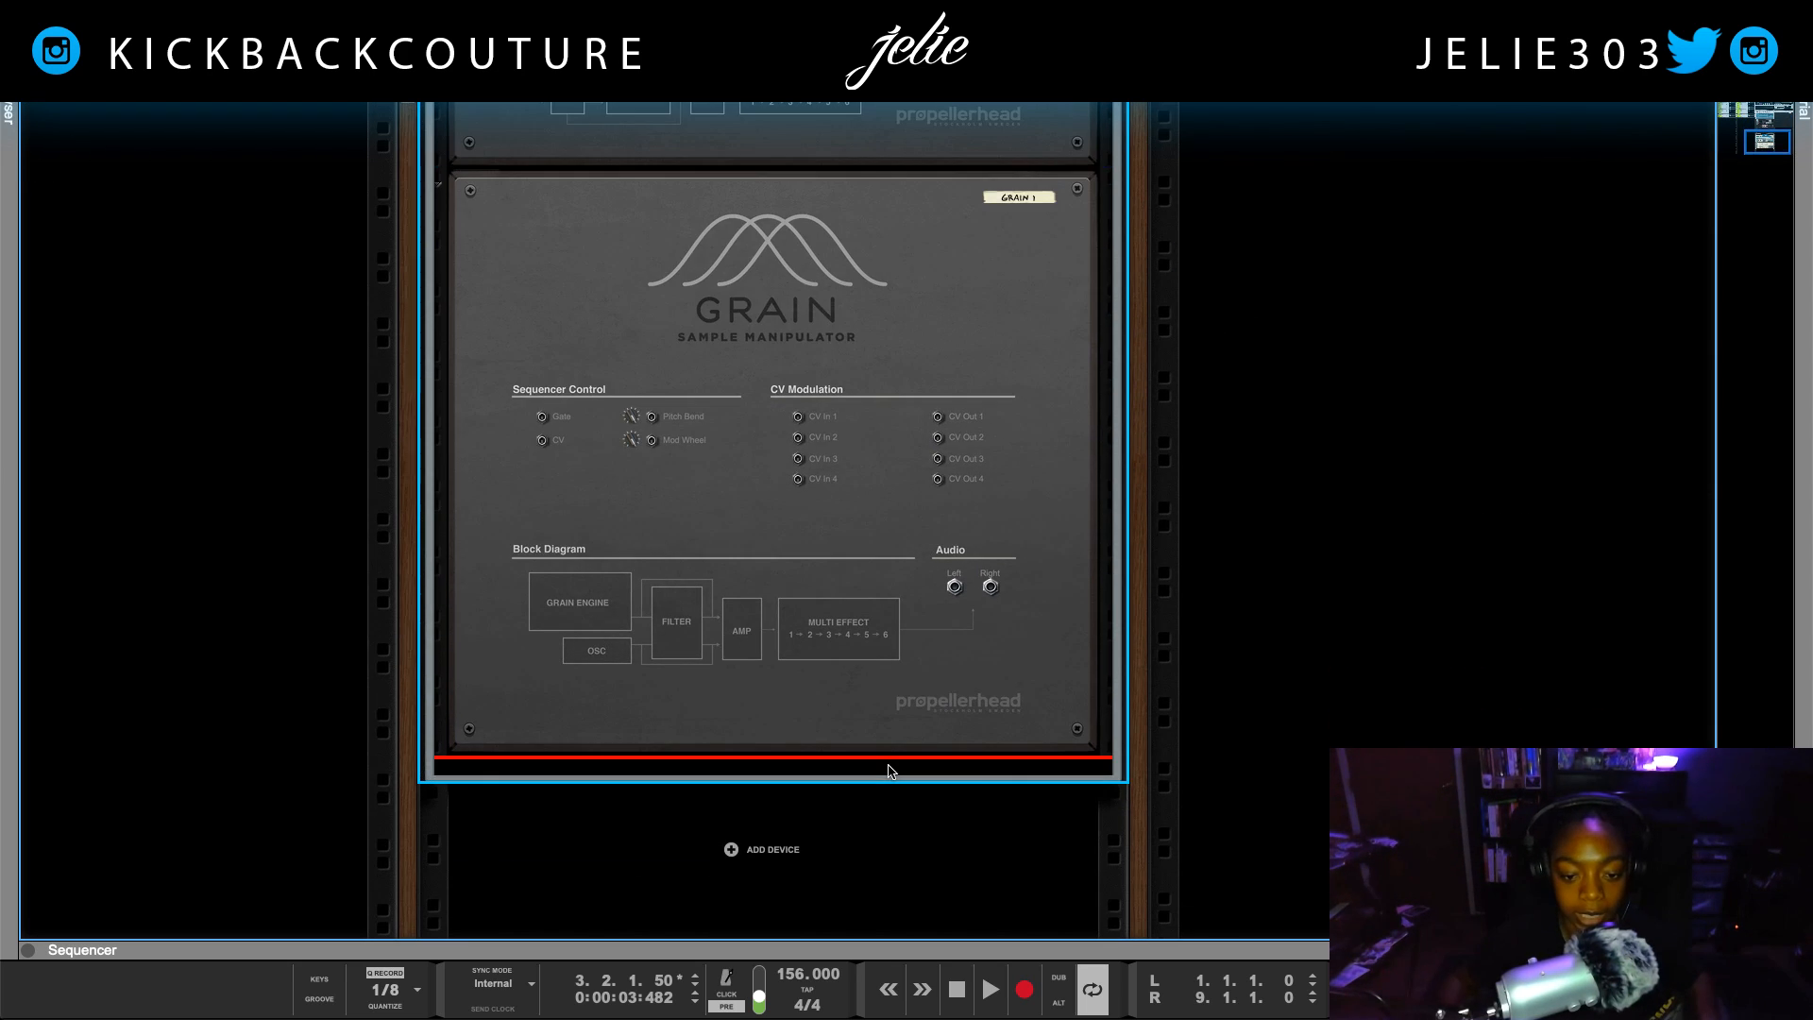
pyautogui.rightClick(890, 778)
pyautogui.moveTo(971, 655)
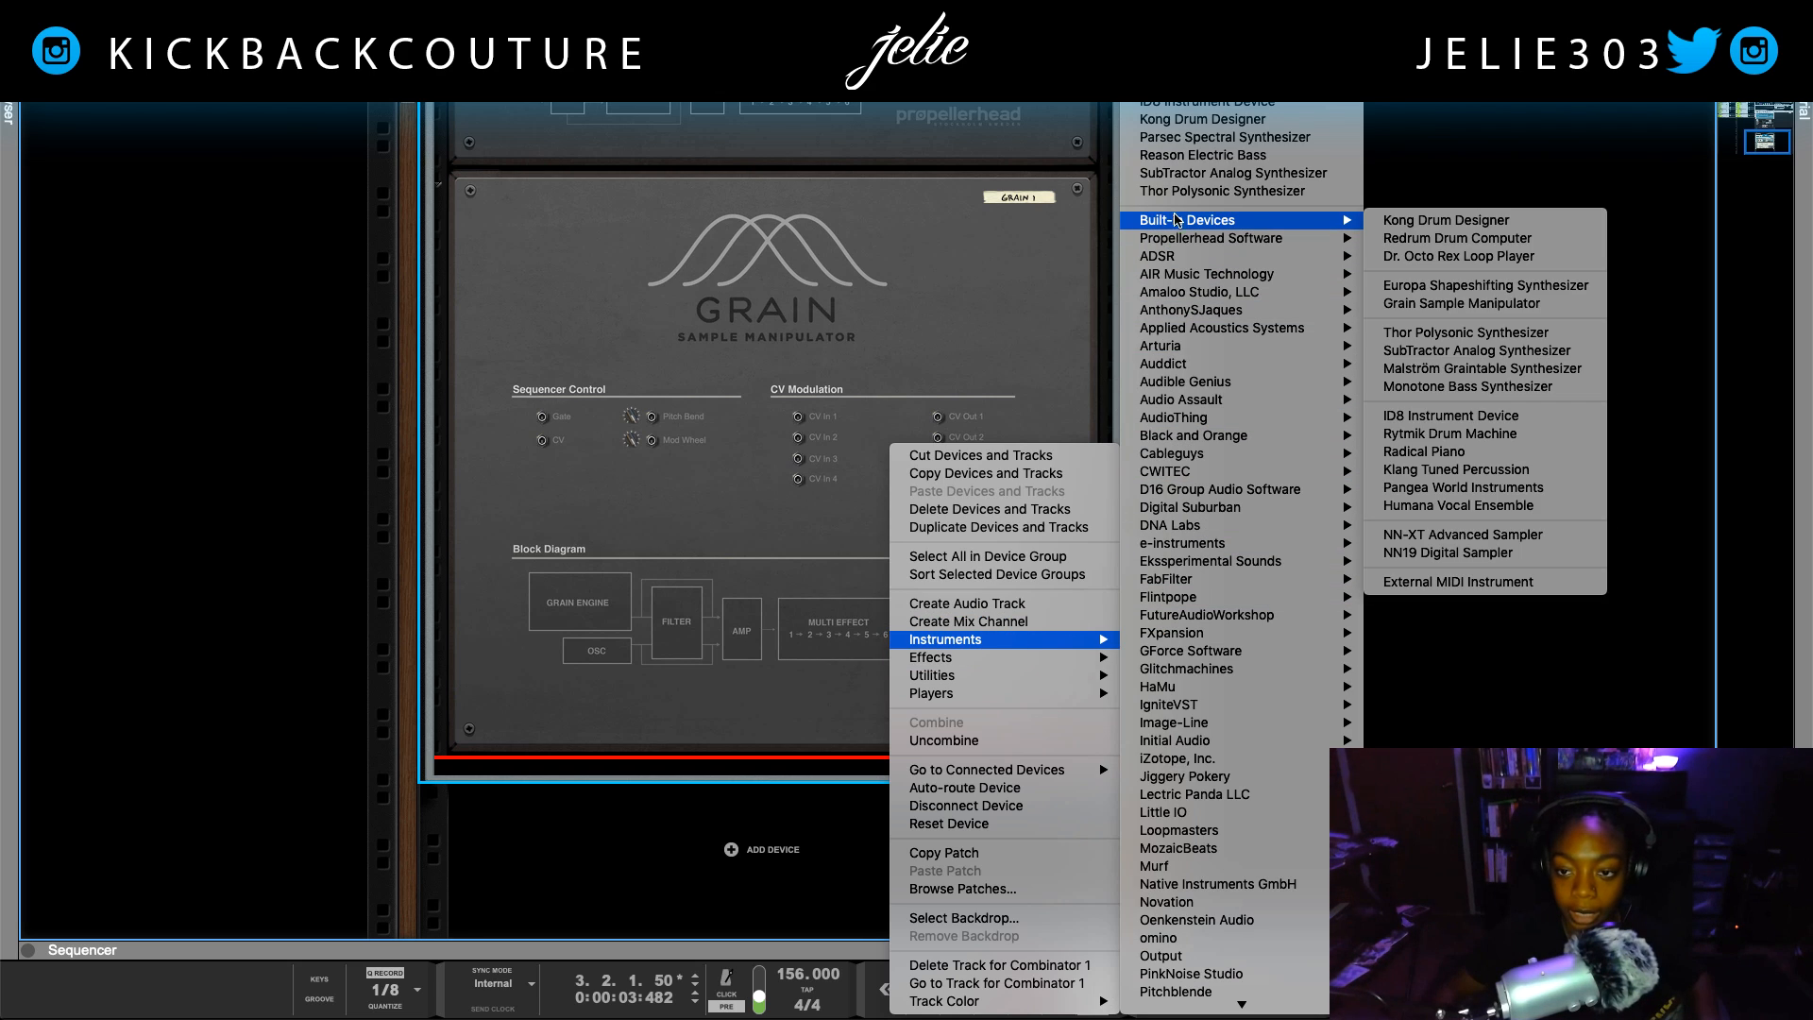
pyautogui.moveTo(1298, 227)
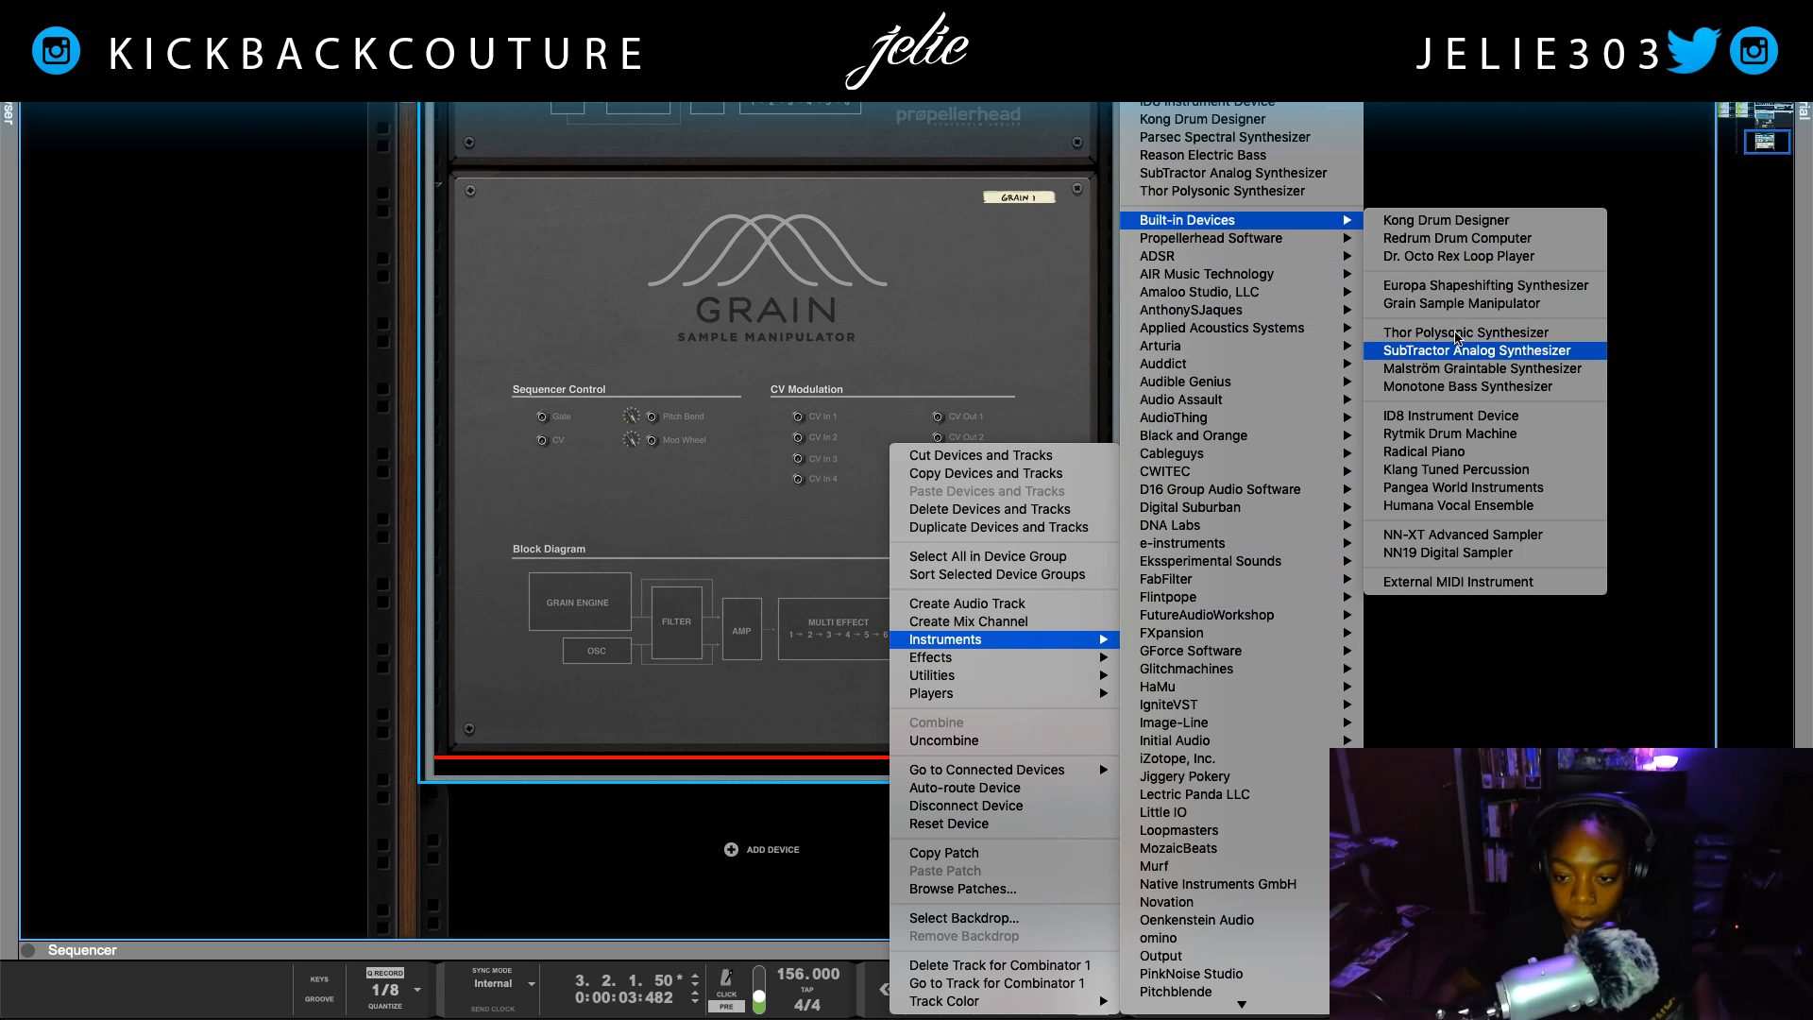
pyautogui.click(1435, 351)
pyautogui.moveTo(832, 607); pyautogui.dragTo(595, 672)
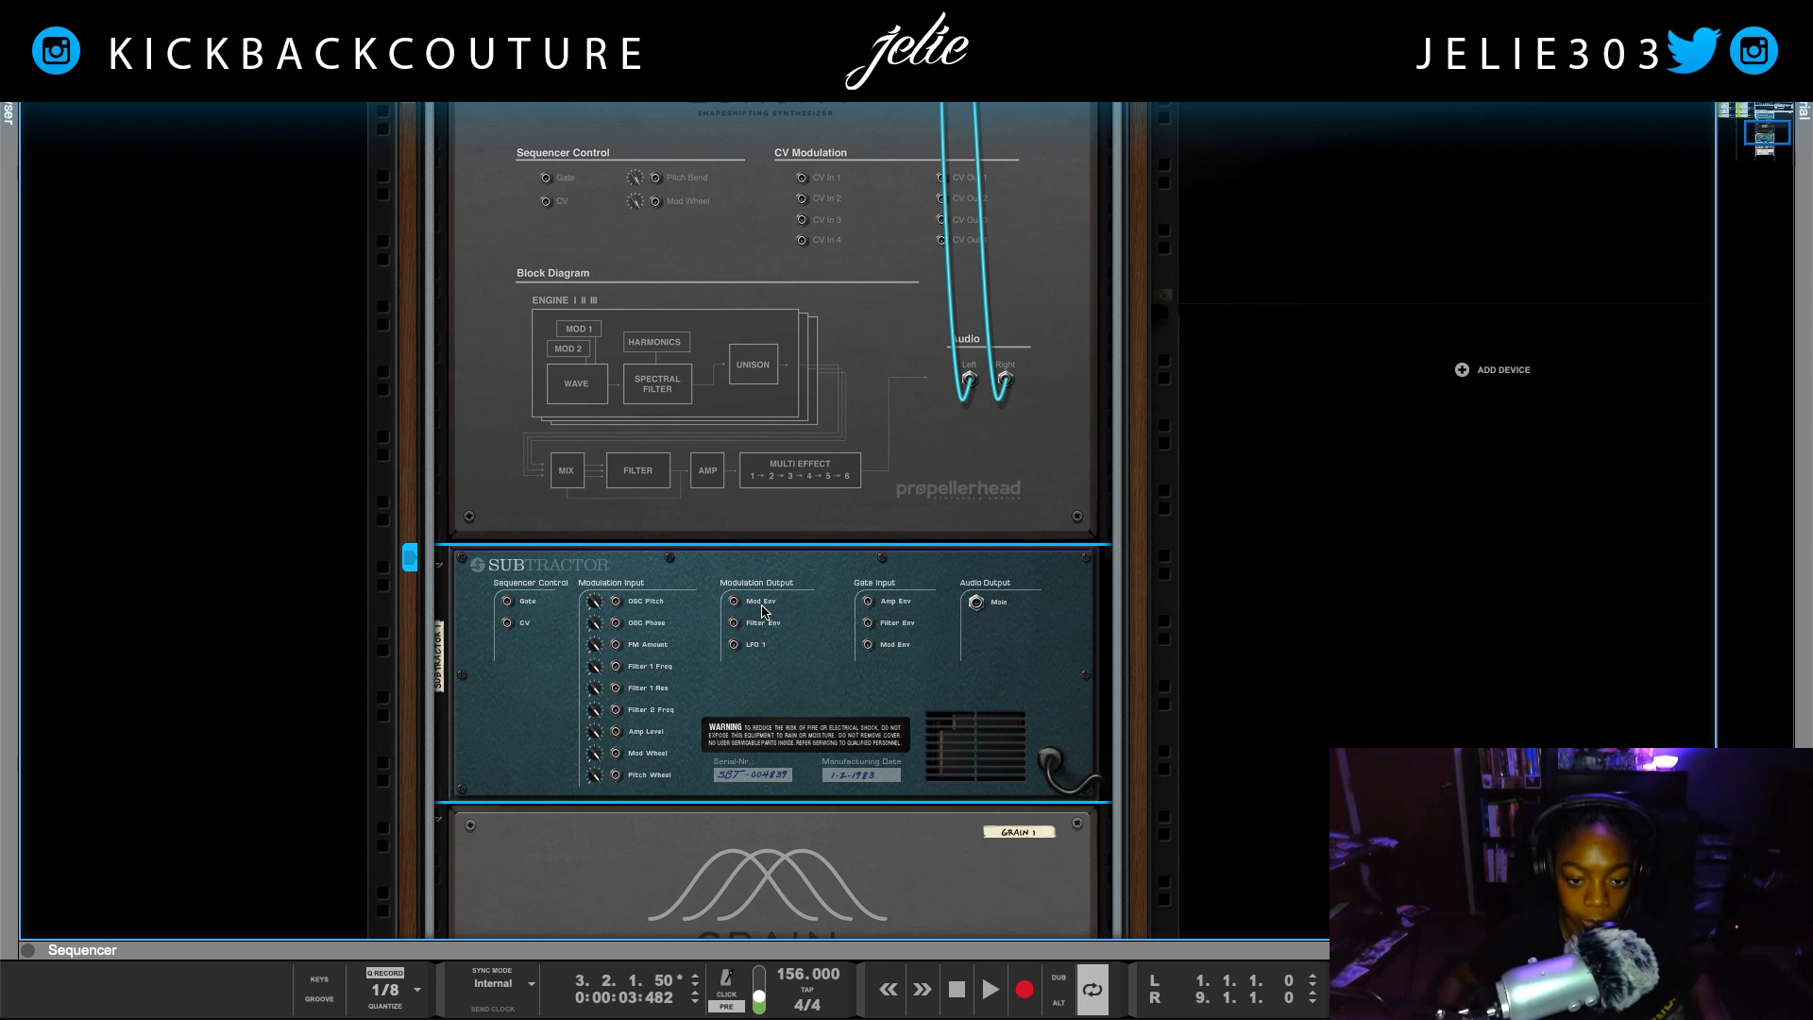
# Route SubTractor's LFO 1 modulation output to the Combinator's Pitch Wheel modulation input and play the track from the front view
pyautogui.scroll(4, 763, 658)
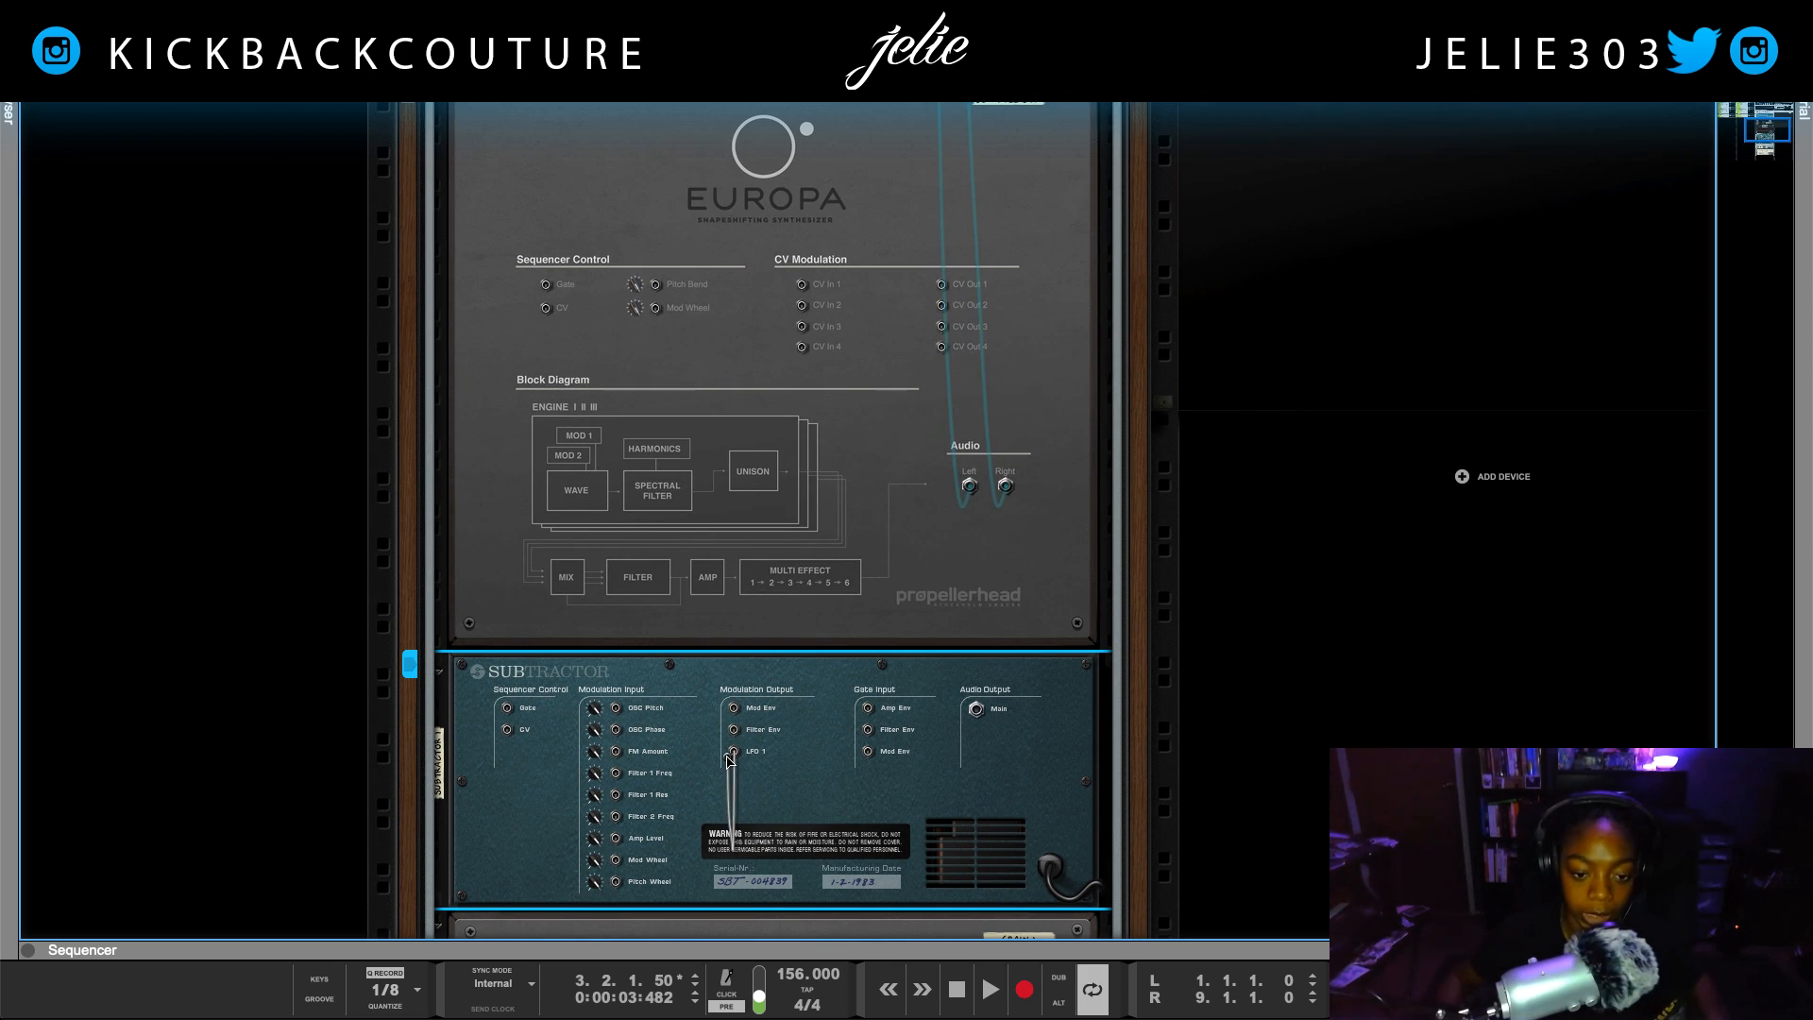
pyautogui.scroll(10, 731, 756)
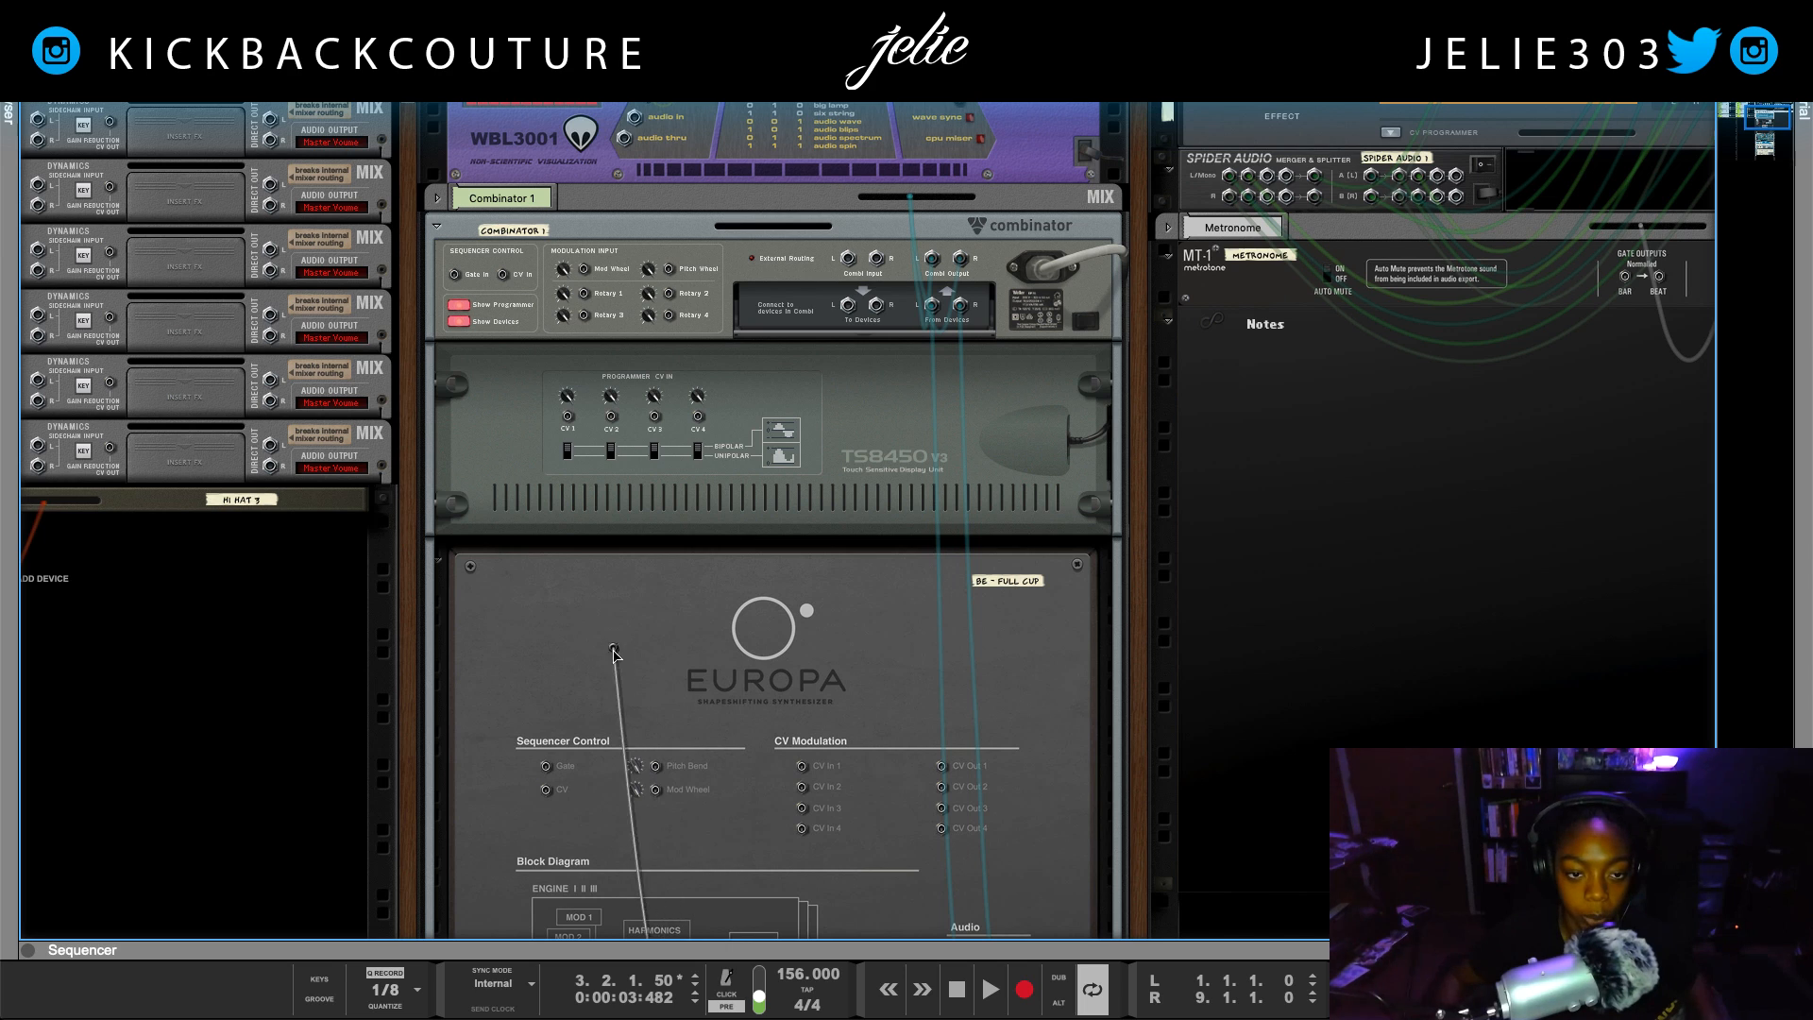
pyautogui.moveTo(600, 491); pyautogui.dragTo(672, 272)
pyautogui.press('Tab')
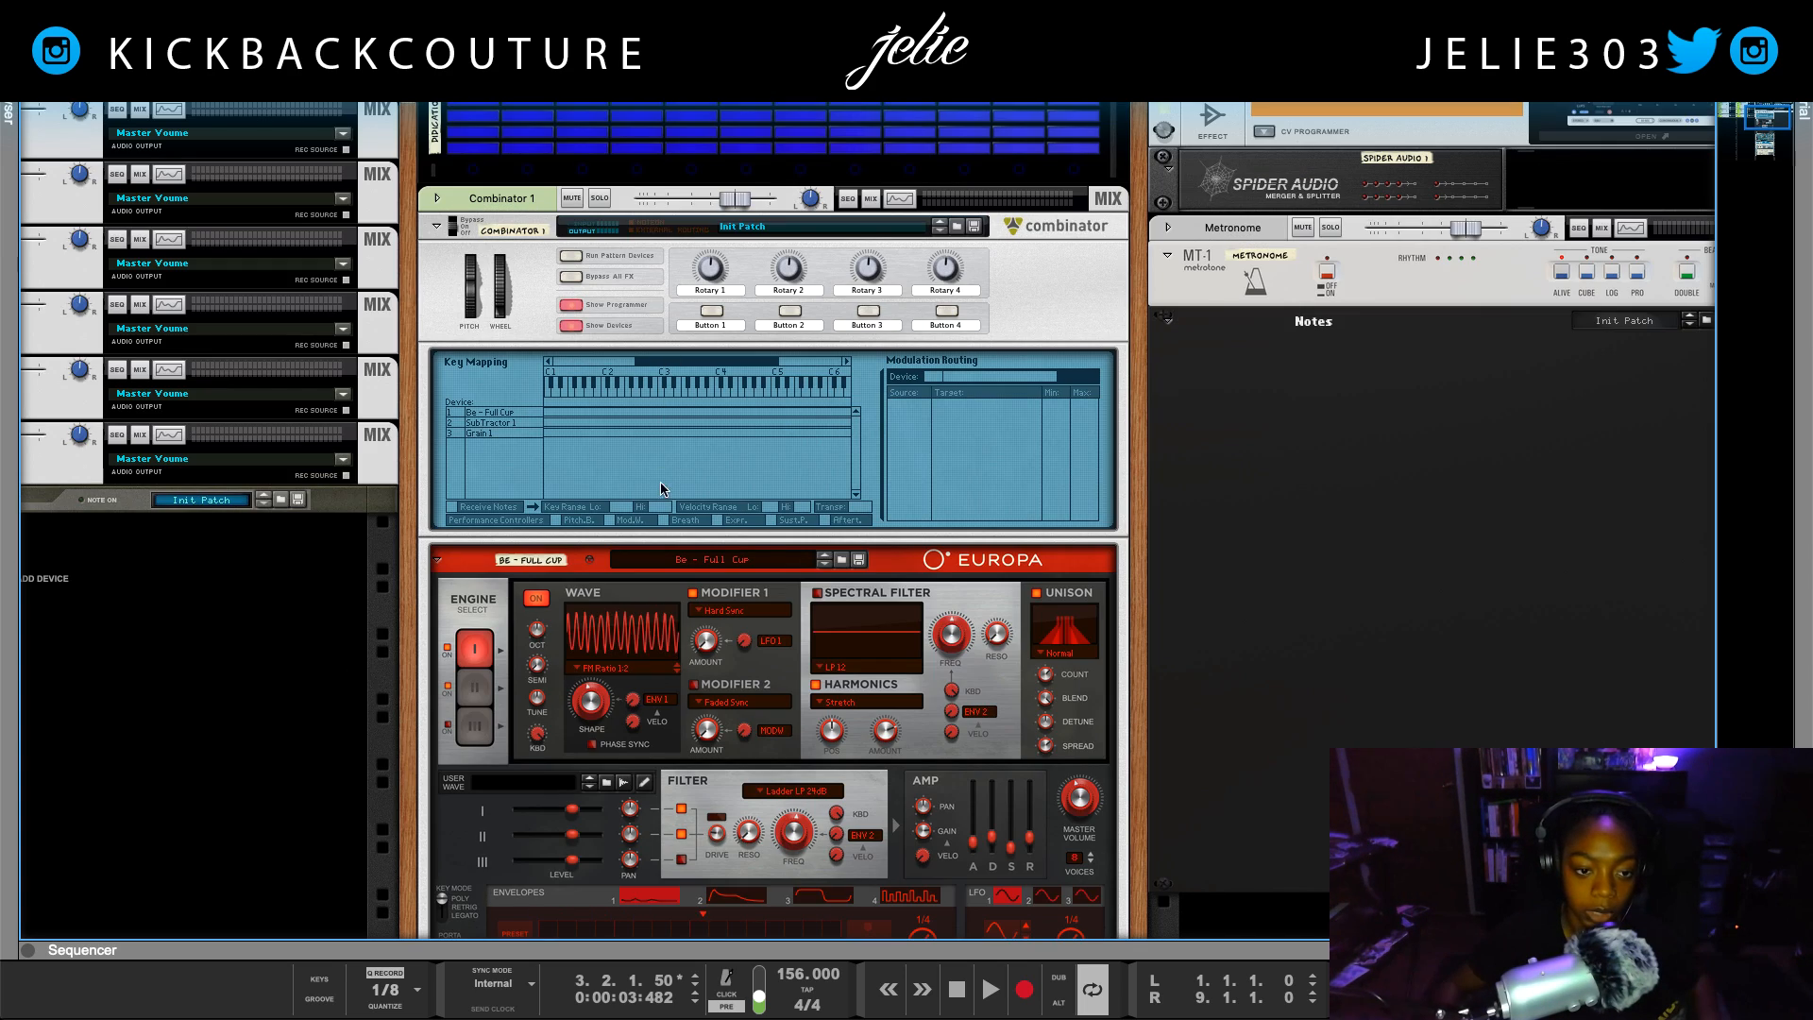
pyautogui.press('space')
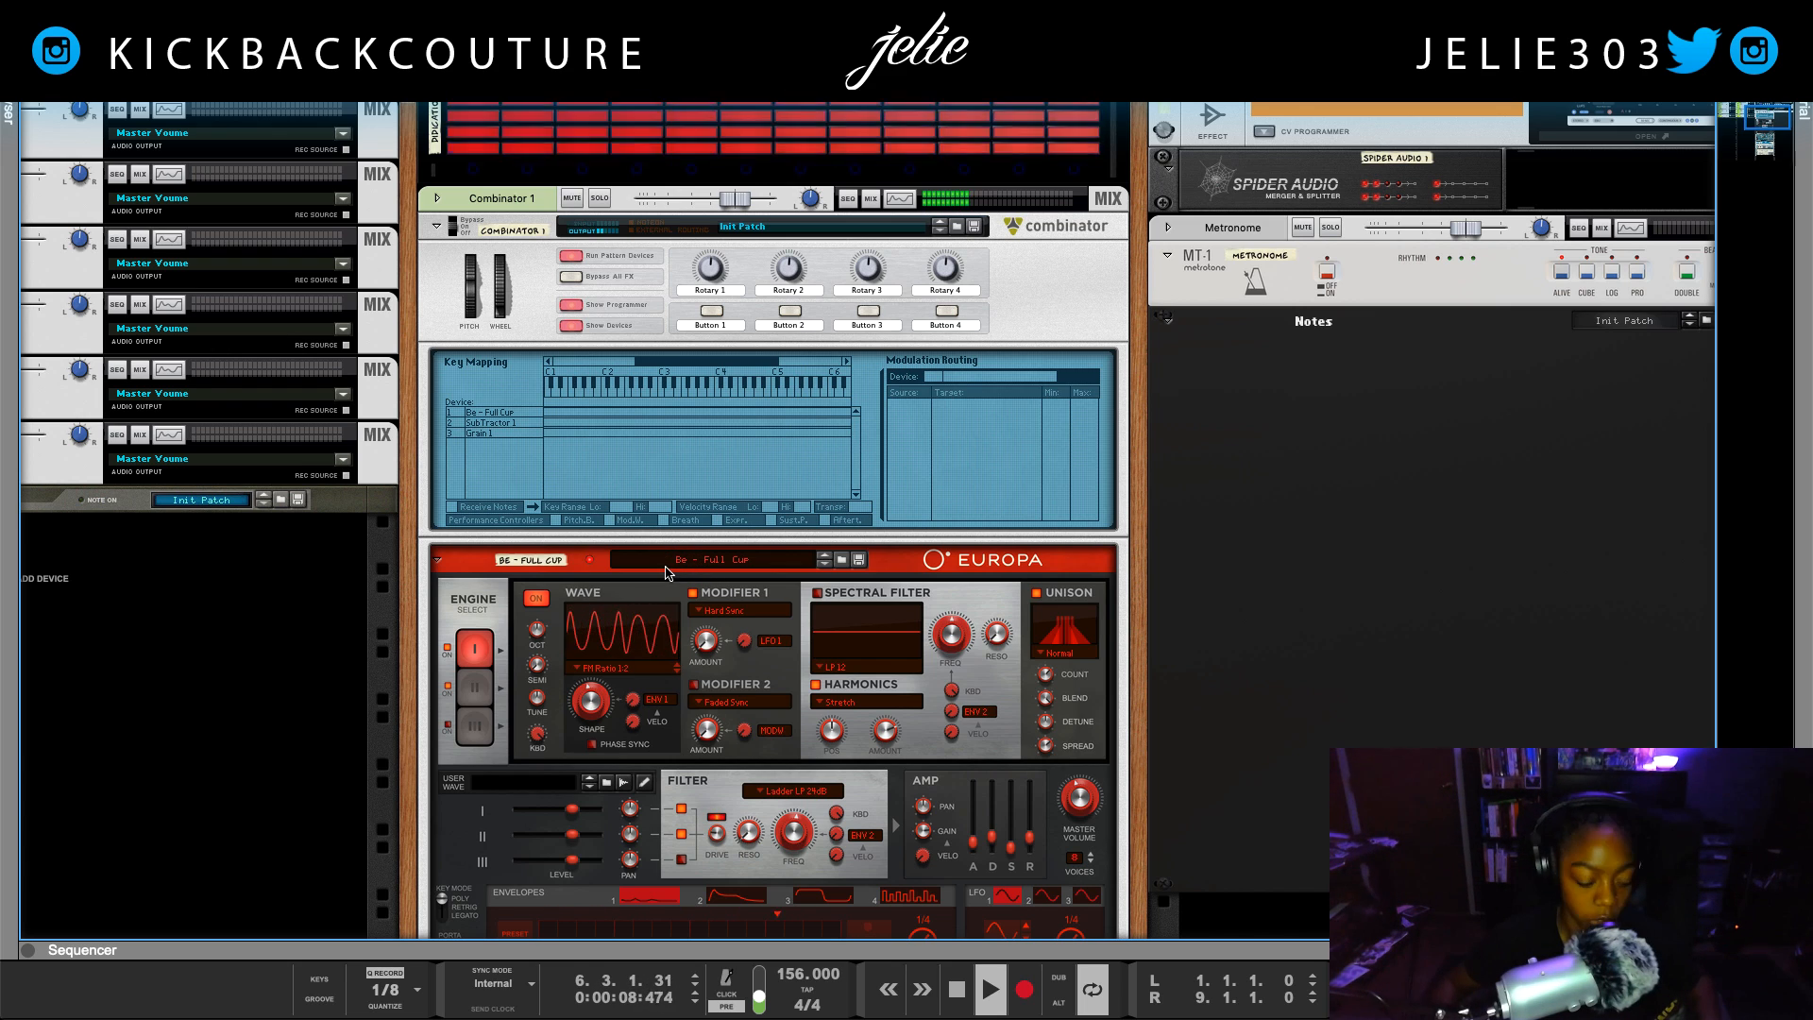
# Compare the Pitch Wheel CV connection on the rear with the Combinator and Europa front controls during playback
pyautogui.press('Tab')
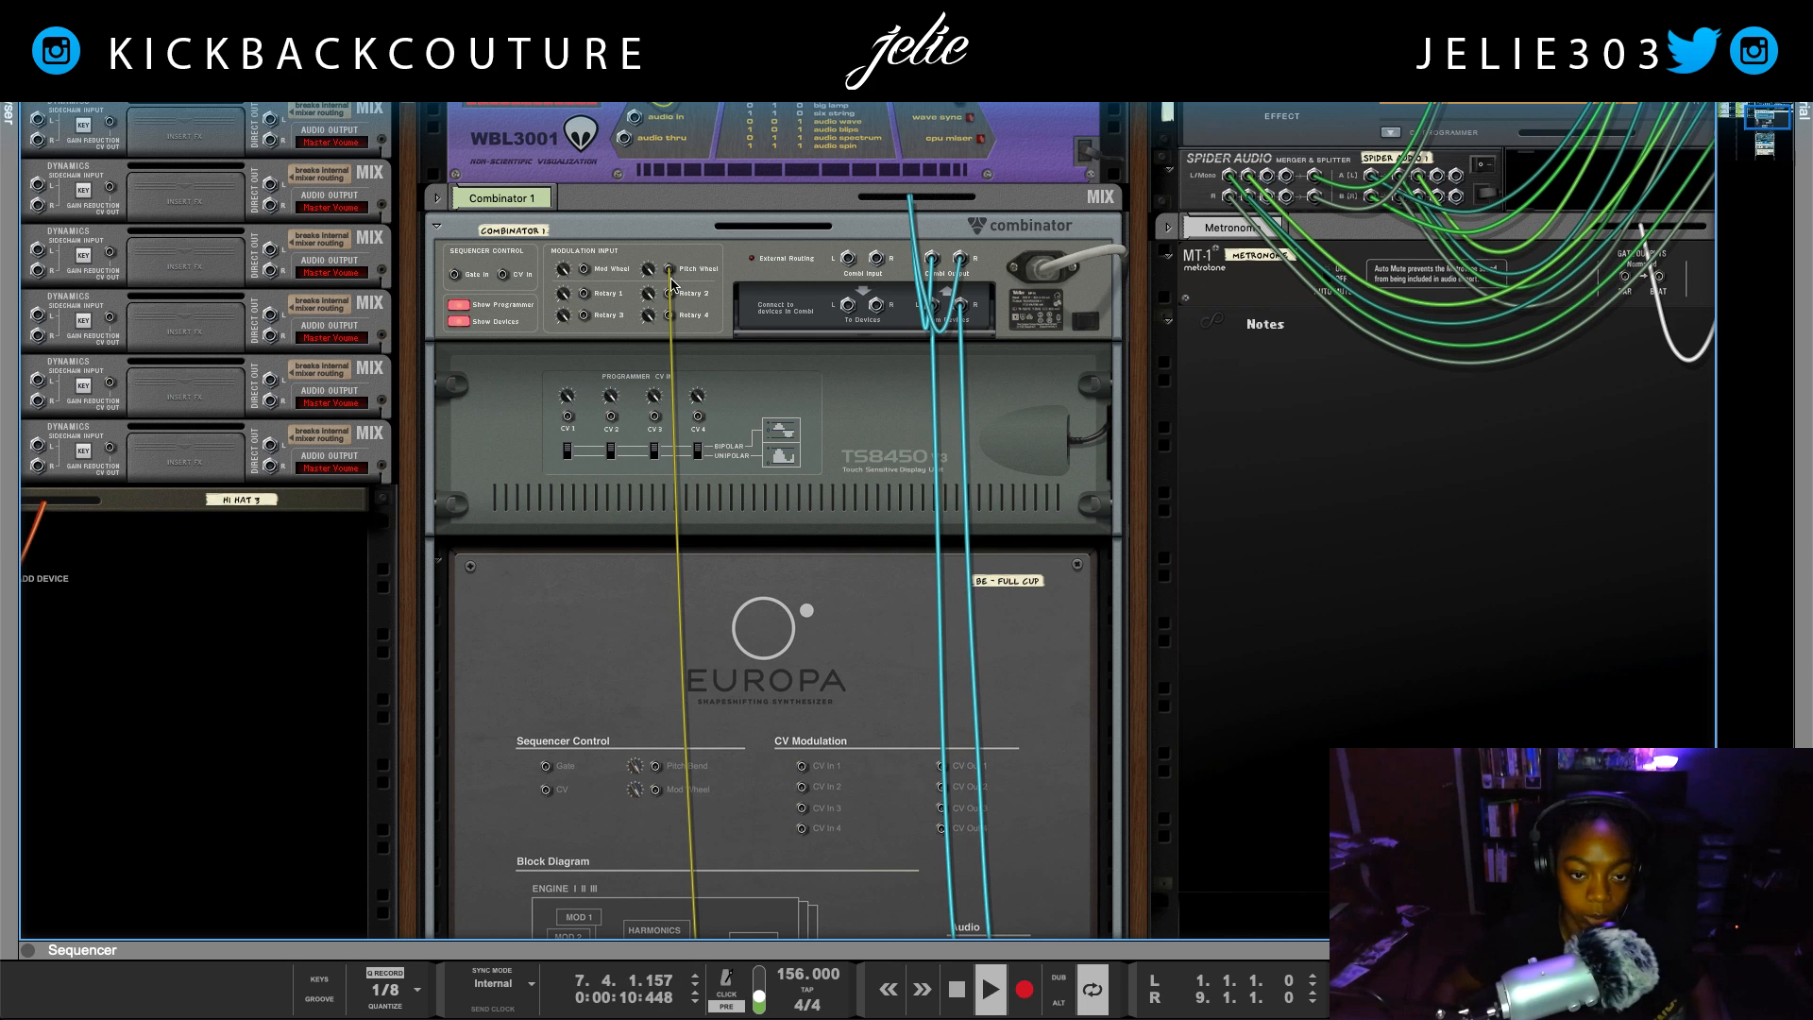
pyautogui.press('Tab')
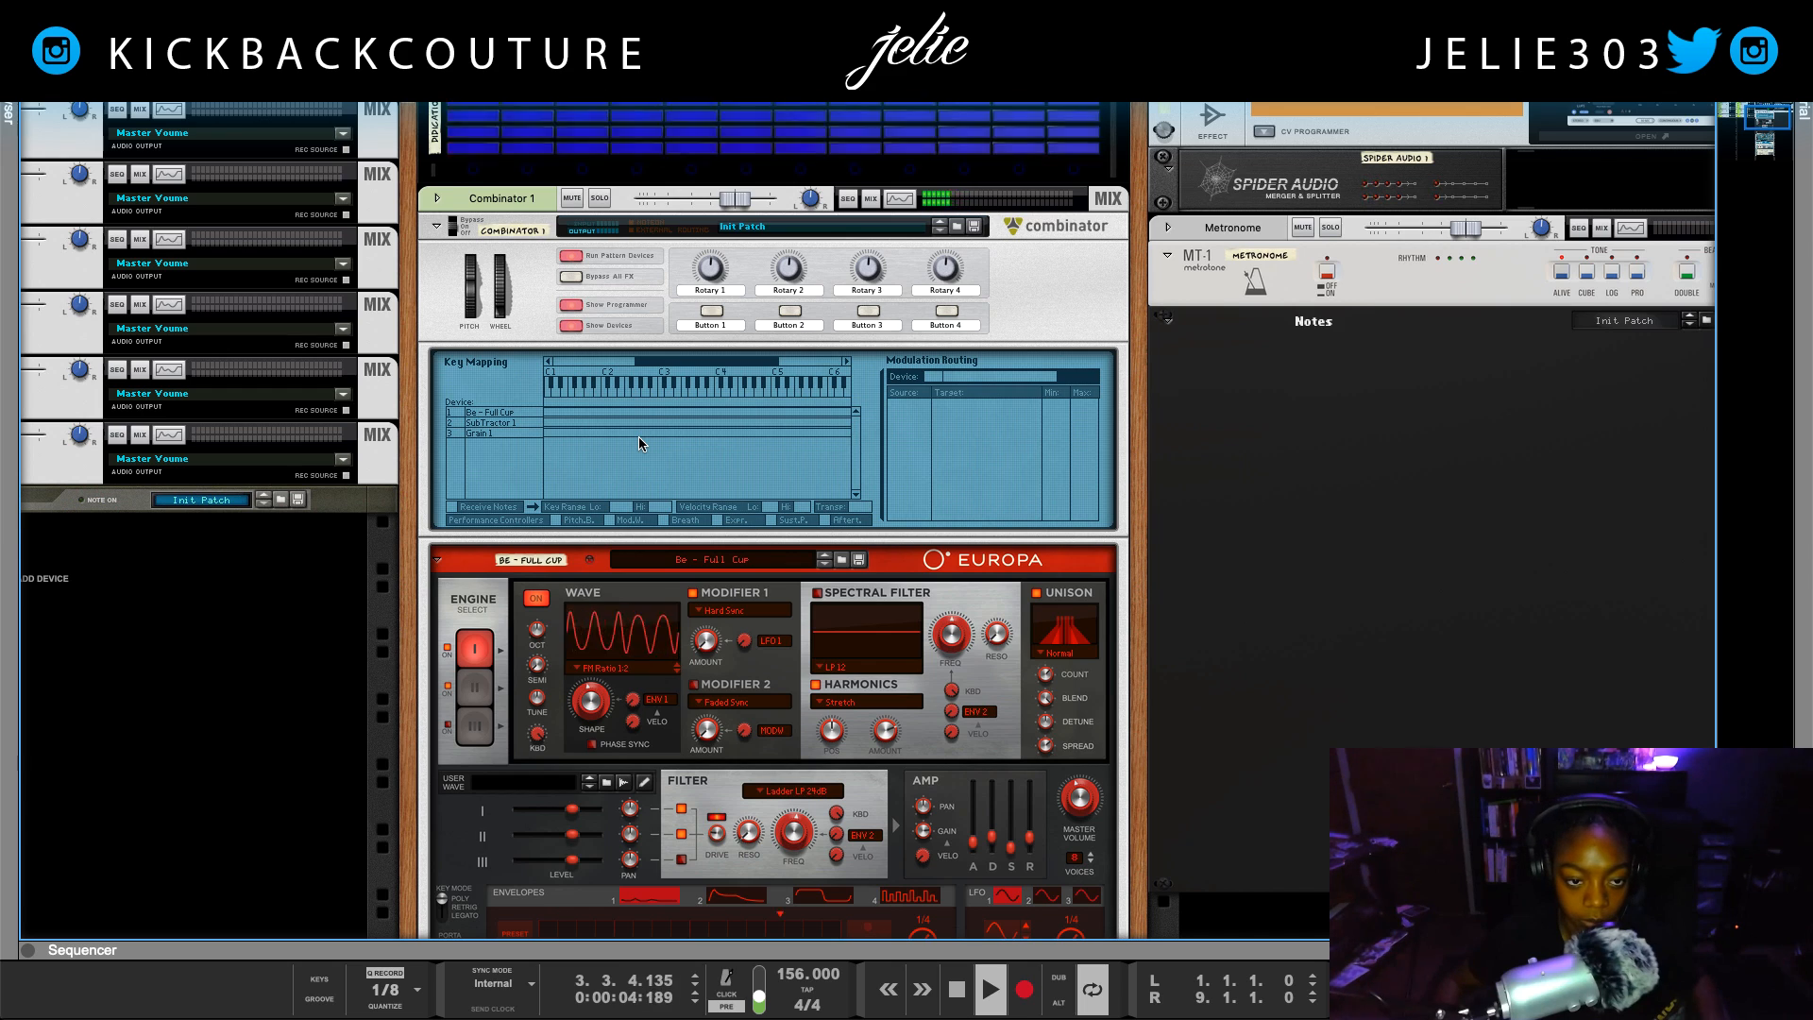
pyautogui.press('Tab')
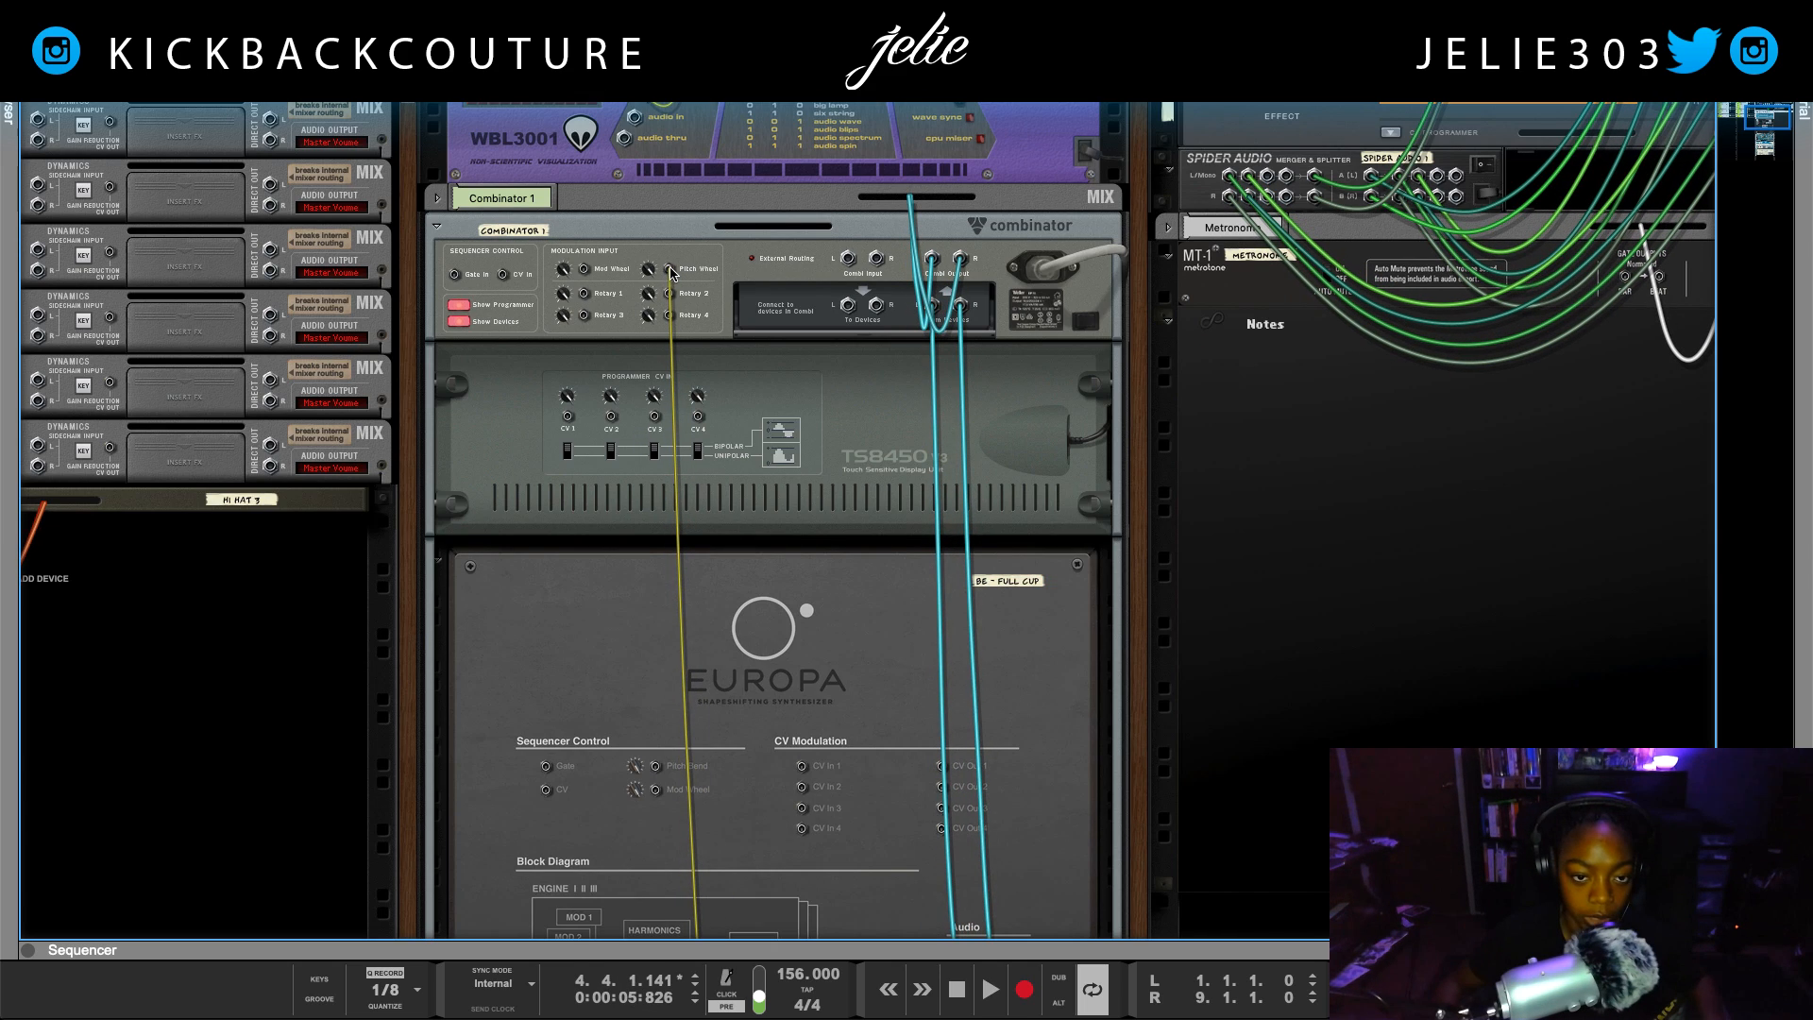
pyautogui.press('Tab')
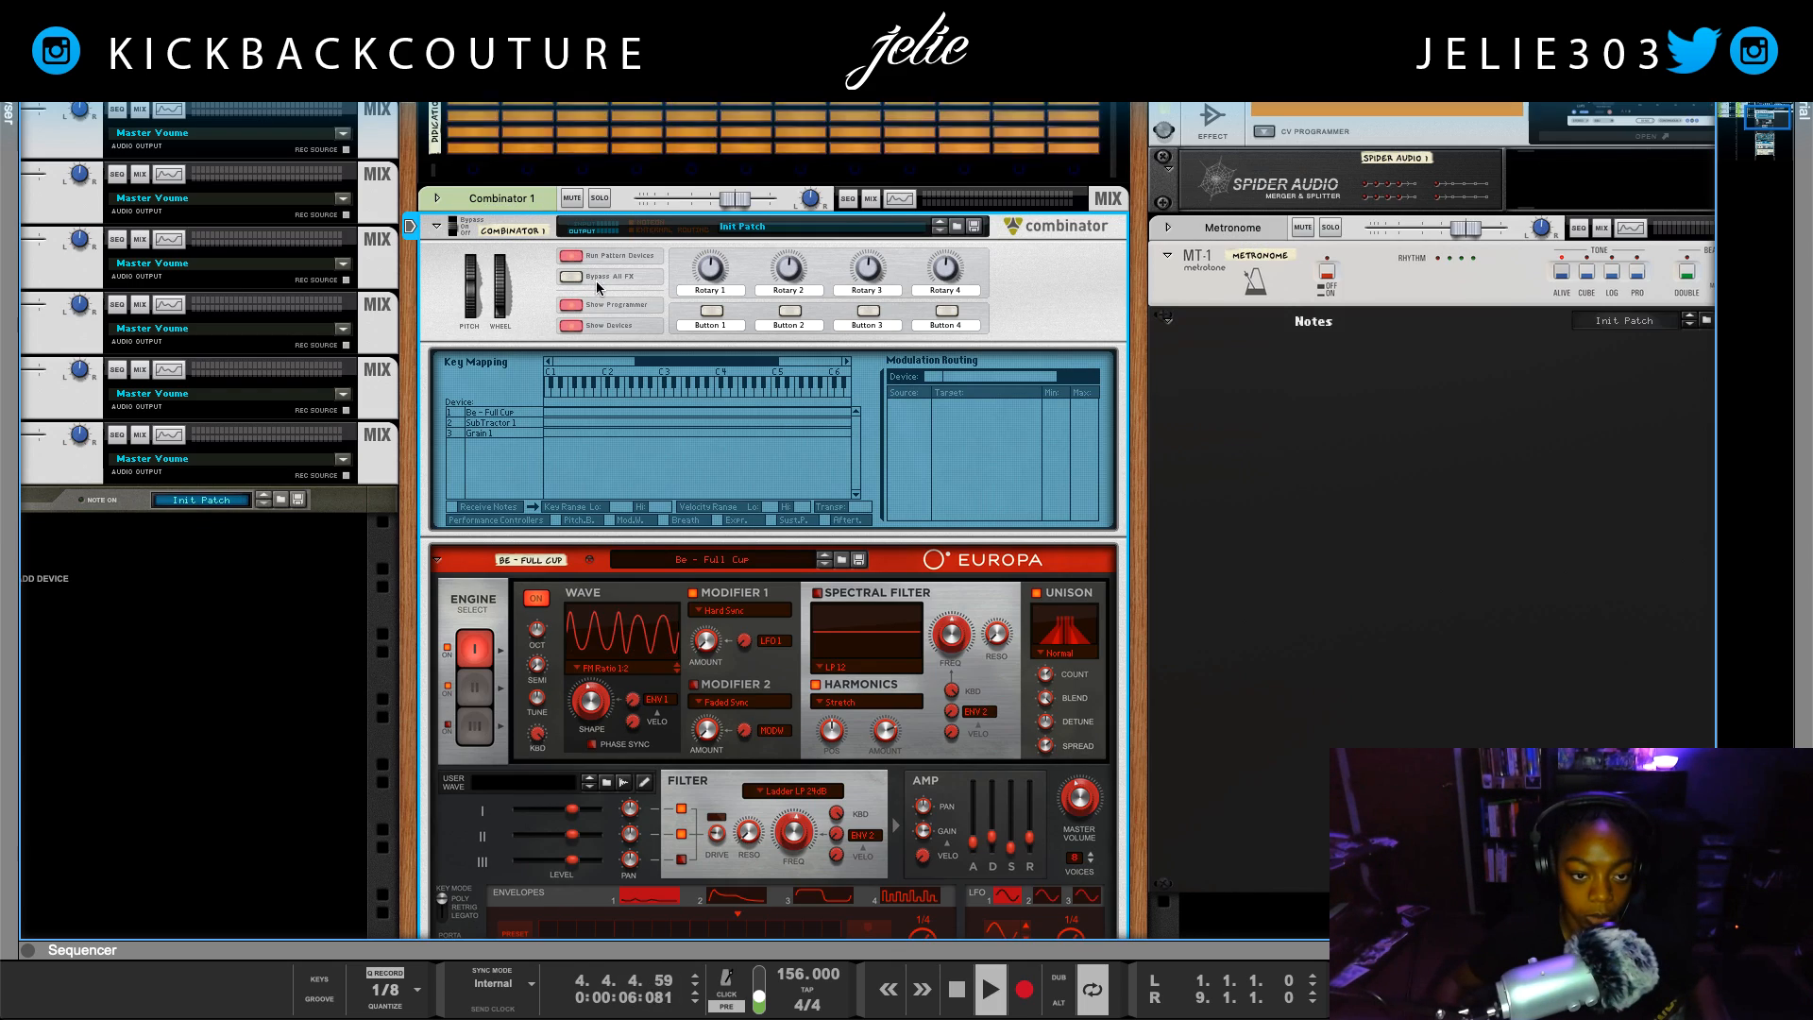
pyautogui.scroll(-4, 623, 425)
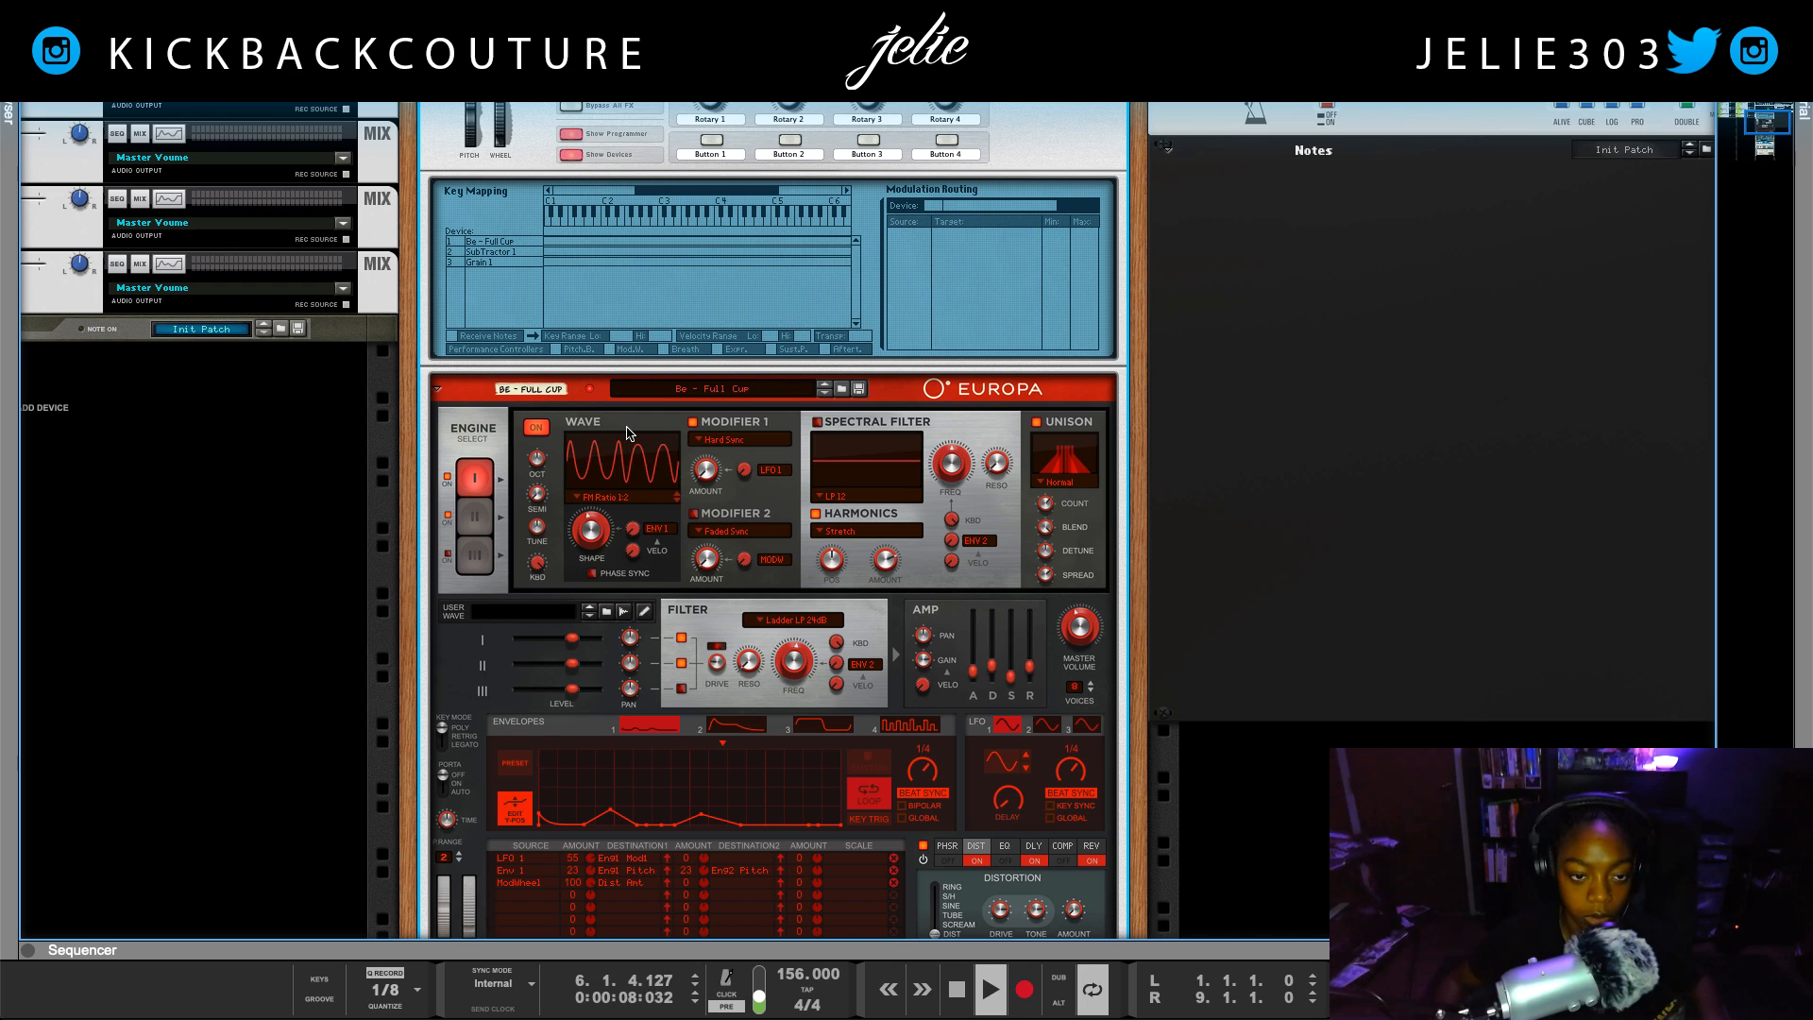
pyautogui.scroll(-4, 628, 433)
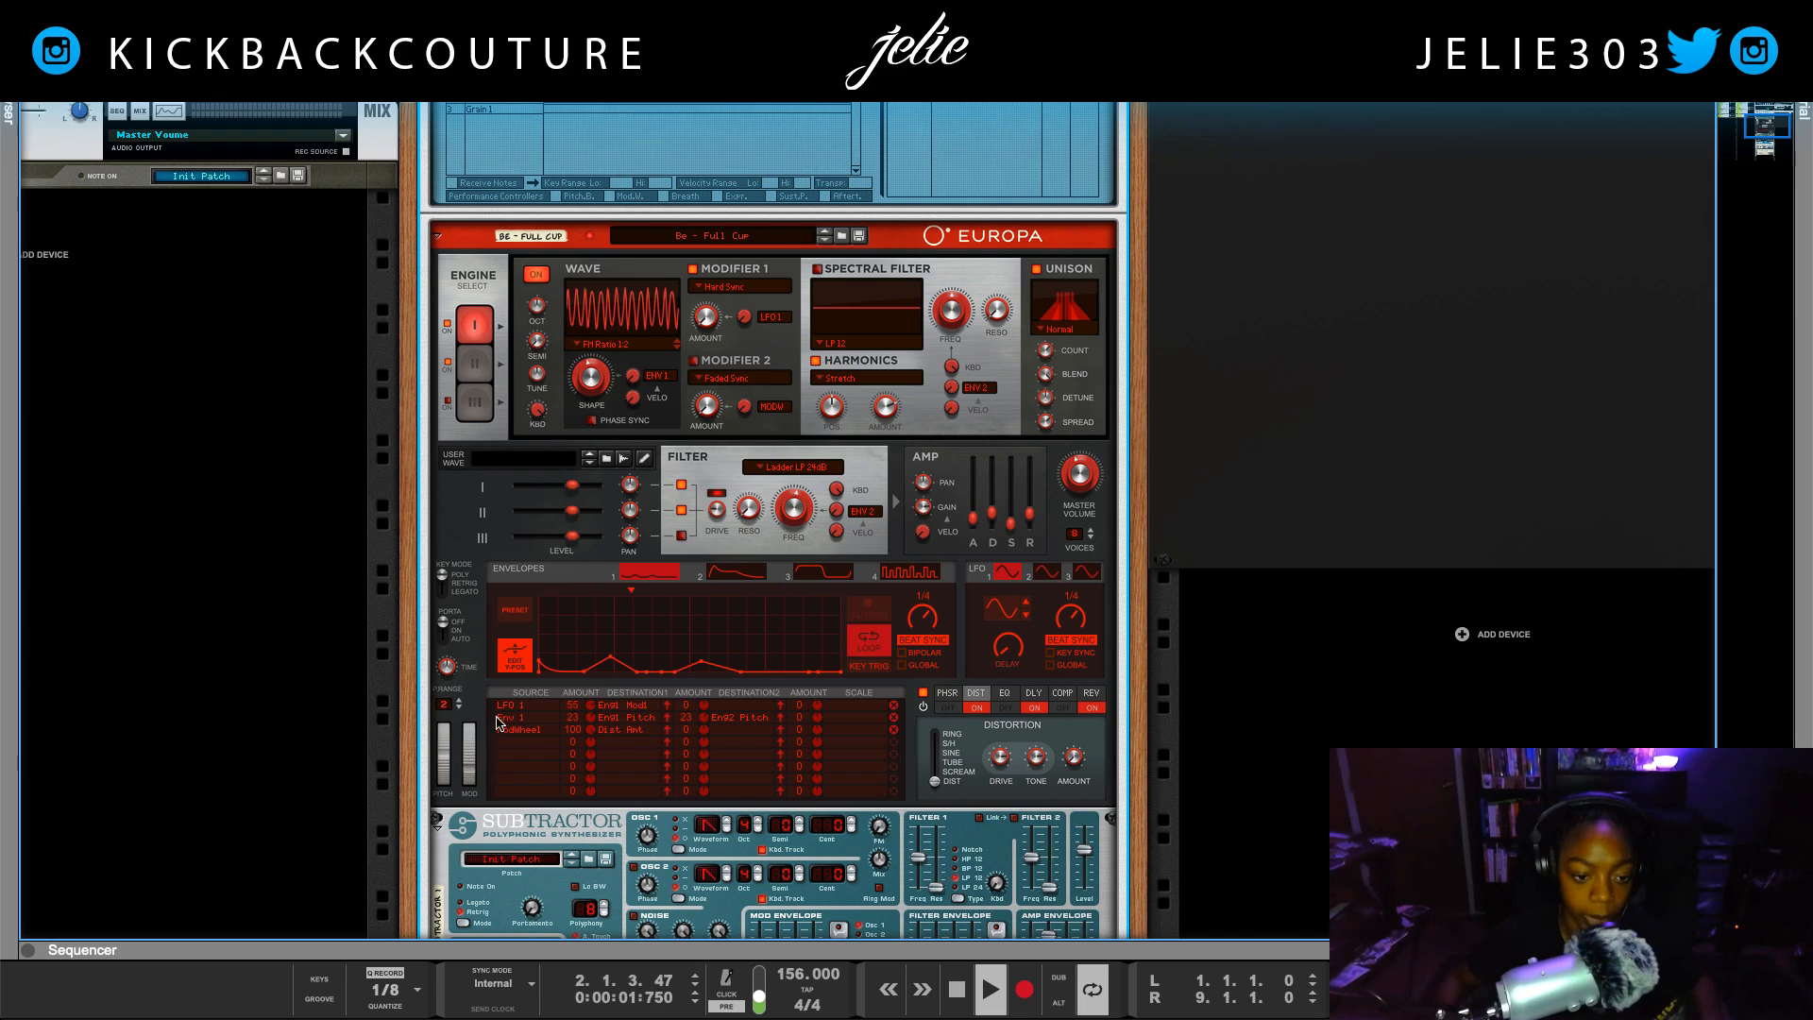
# Try SubTractor's LFO 1 cable on the Combinator's Mod Wheel modulation input and play the track to check Europa's response
pyautogui.press('Tab')
pyautogui.scroll(4, 597, 187)
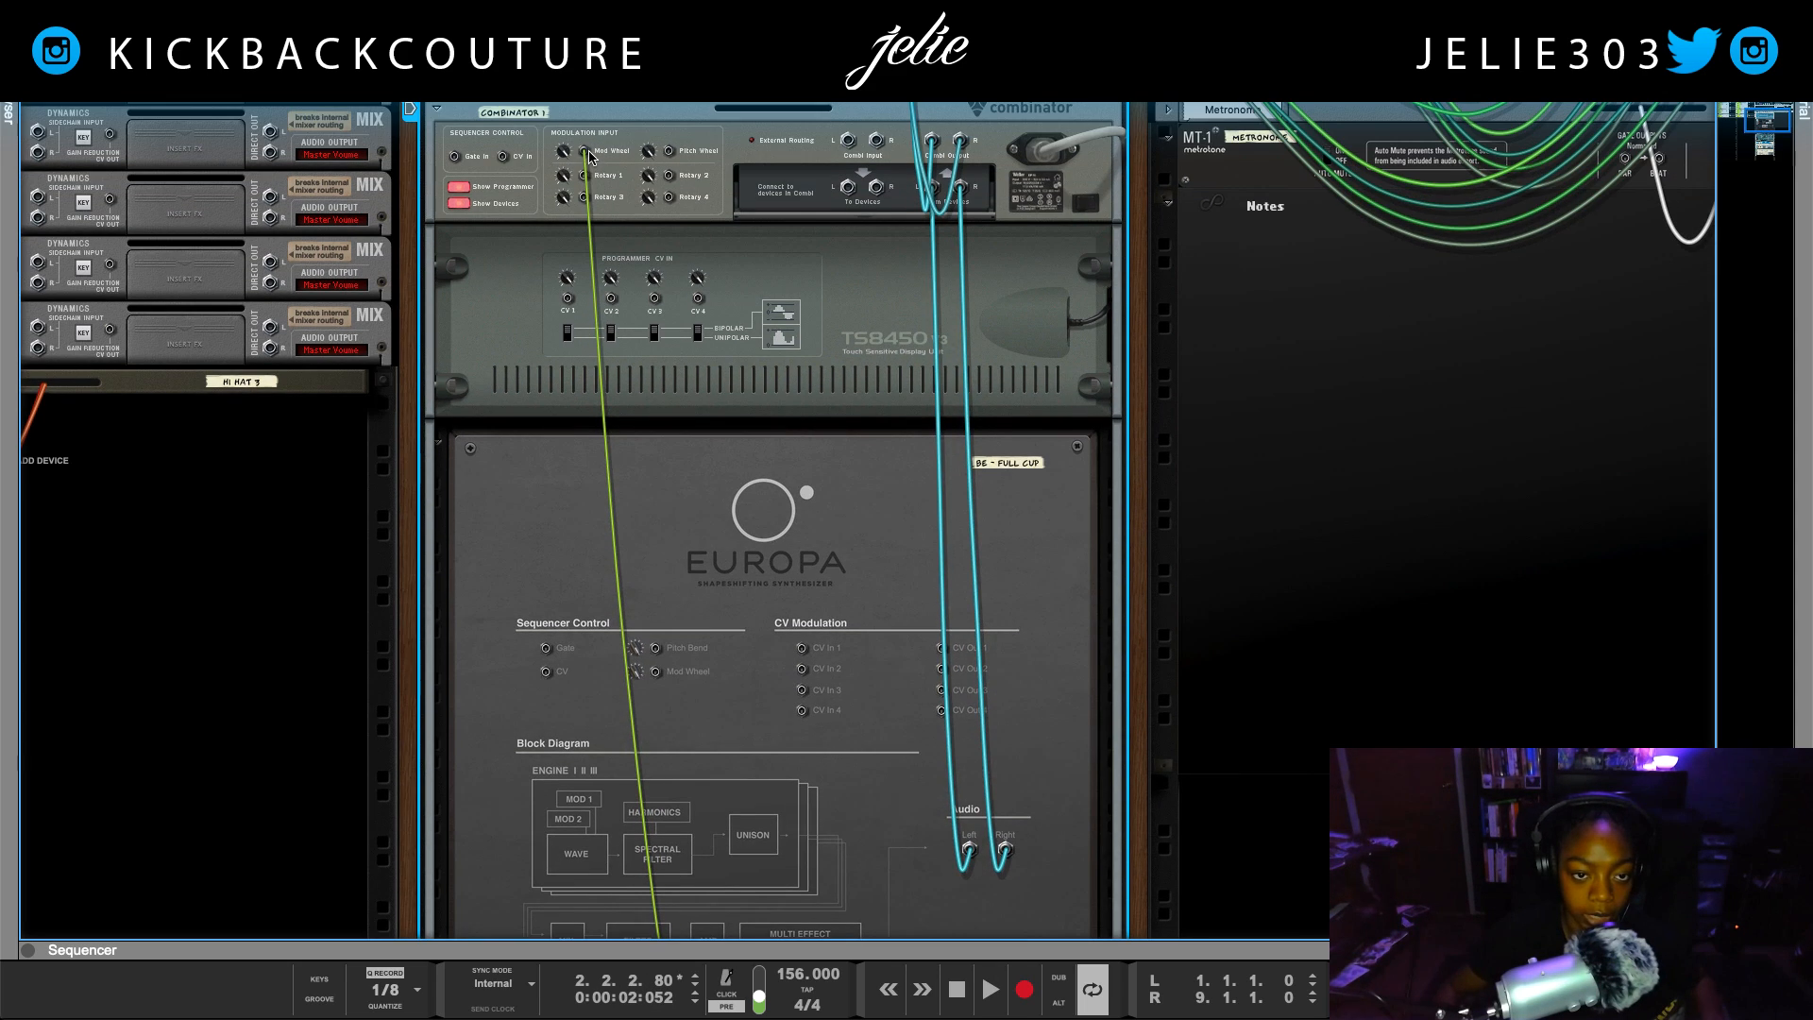
pyautogui.press('Tab')
pyautogui.press('space')
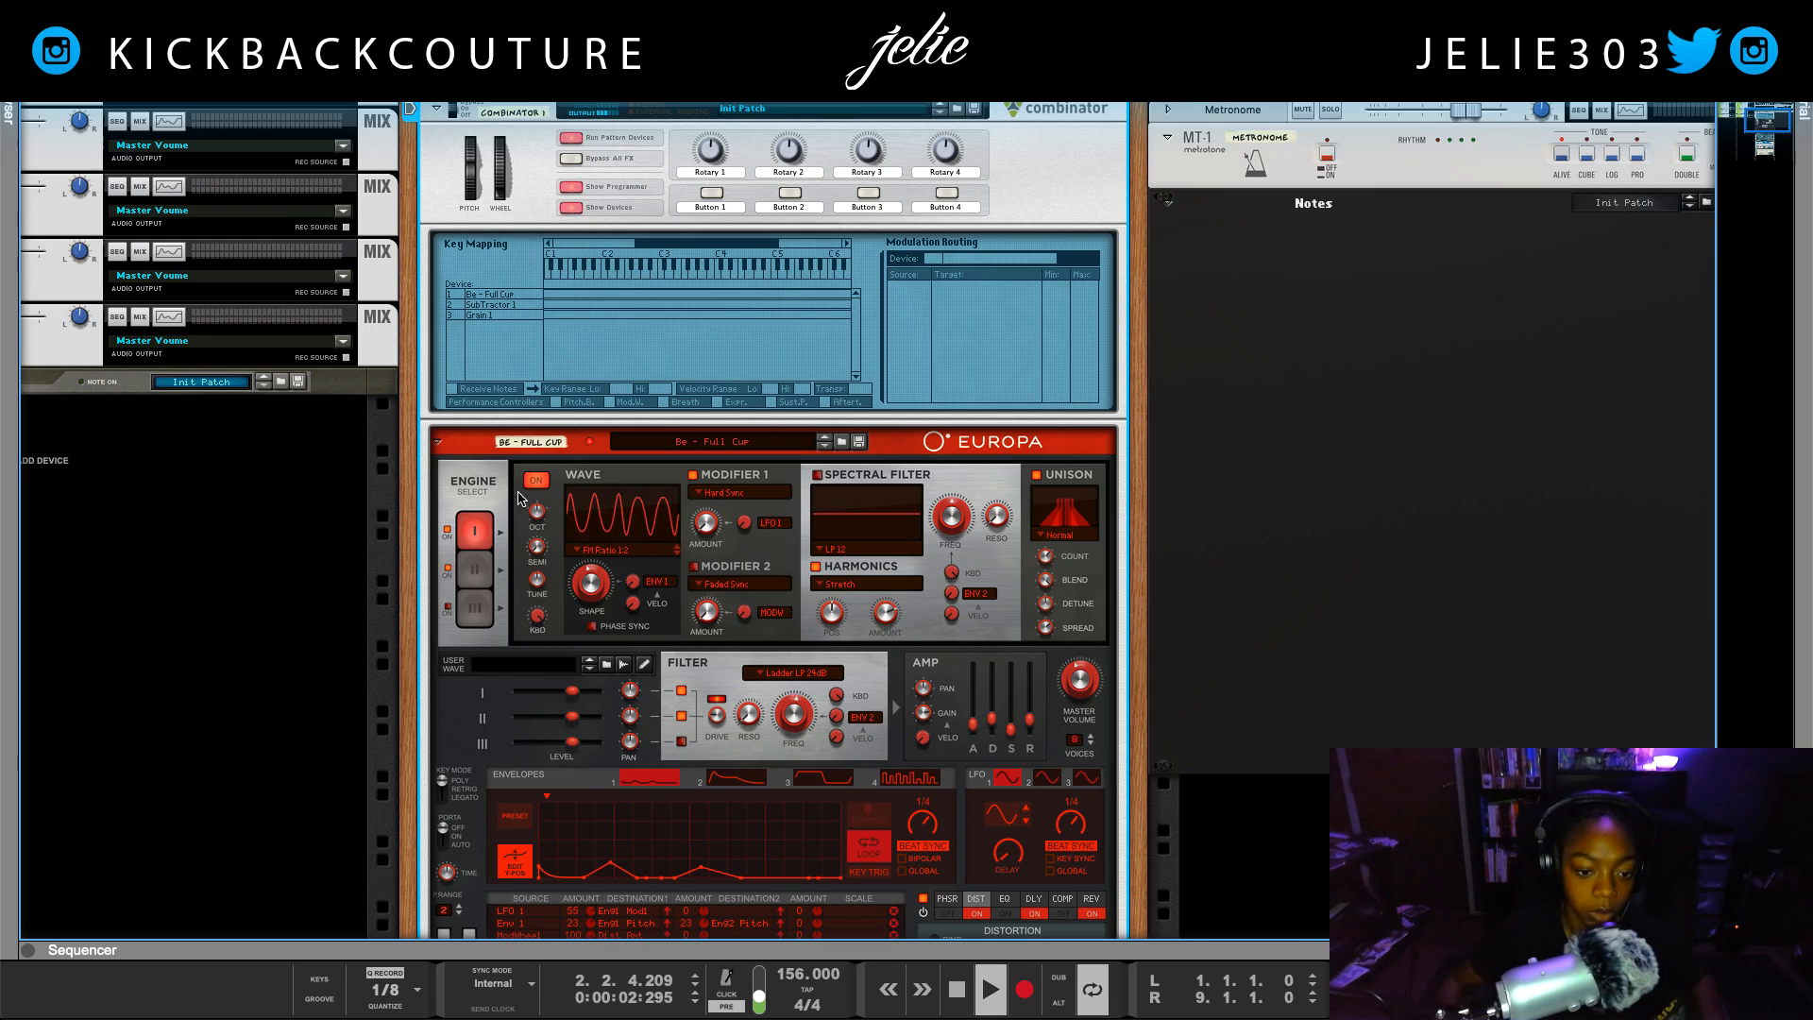
pyautogui.scroll(-3, 517, 510)
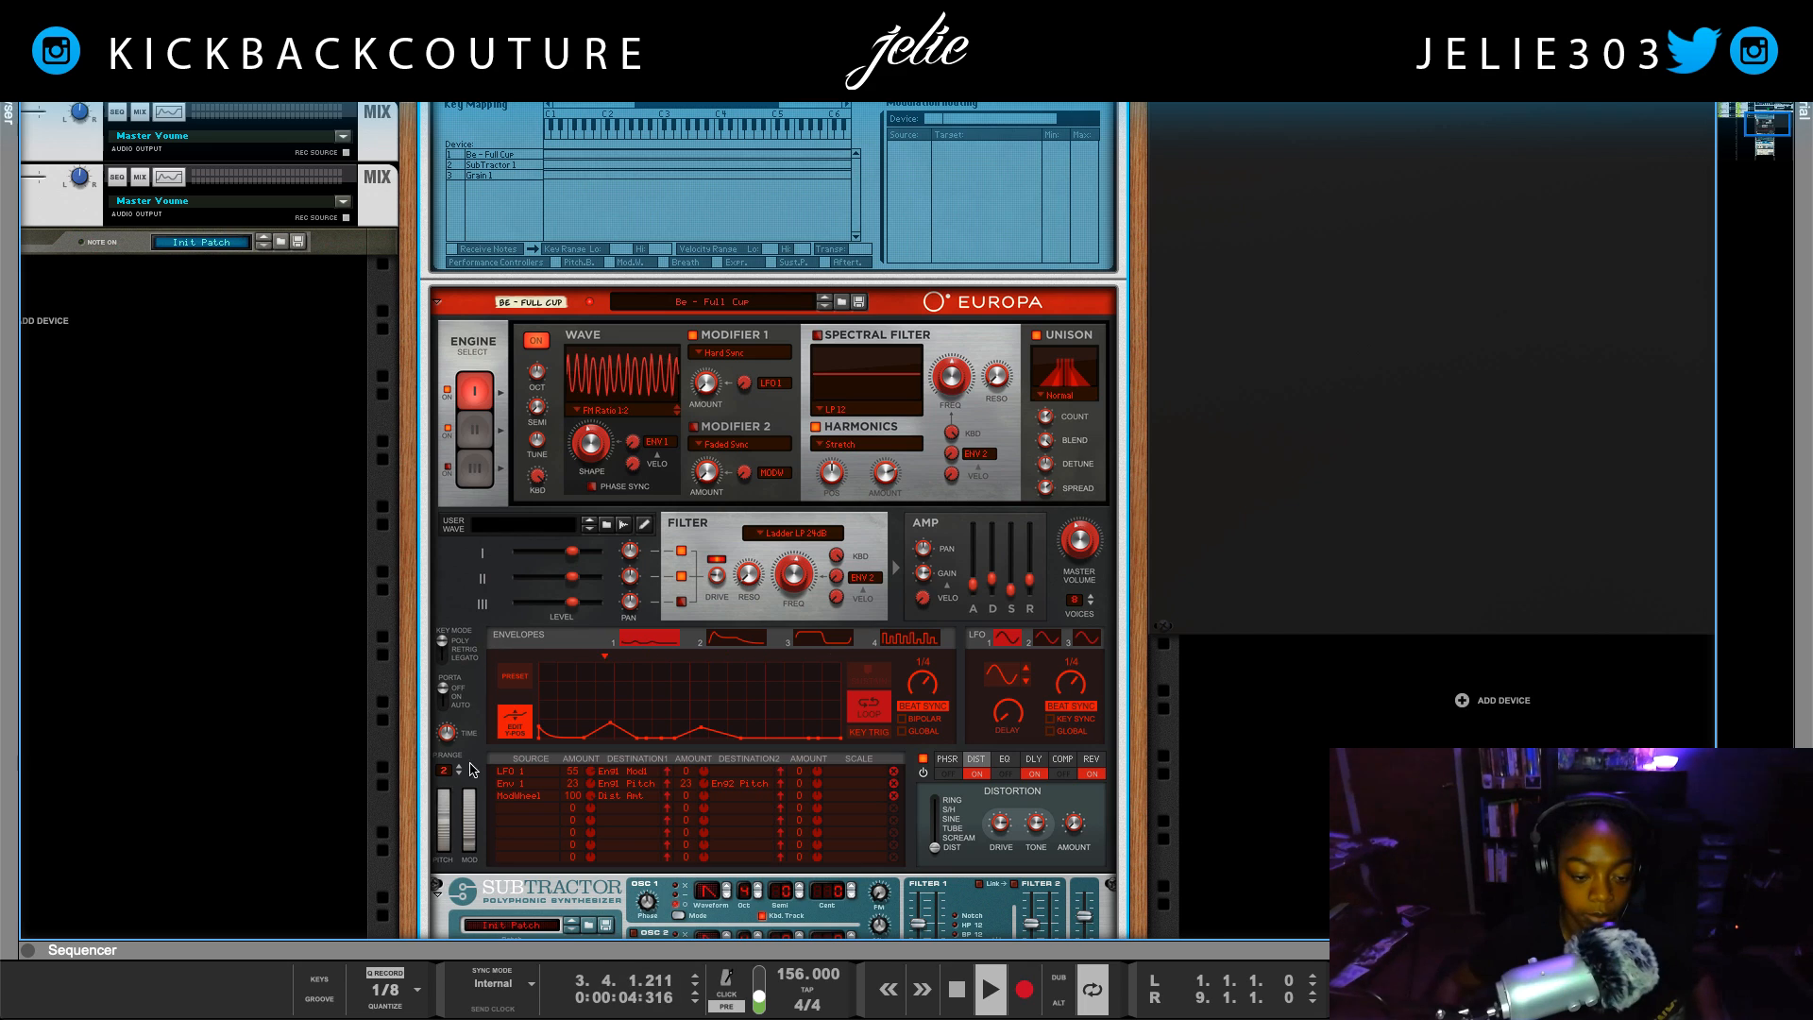
# Stop playback and disconnect the LFO 1 cable from the Combinator's Pitch Wheel modulation input on the rear
pyautogui.scroll(5, 495, 634)
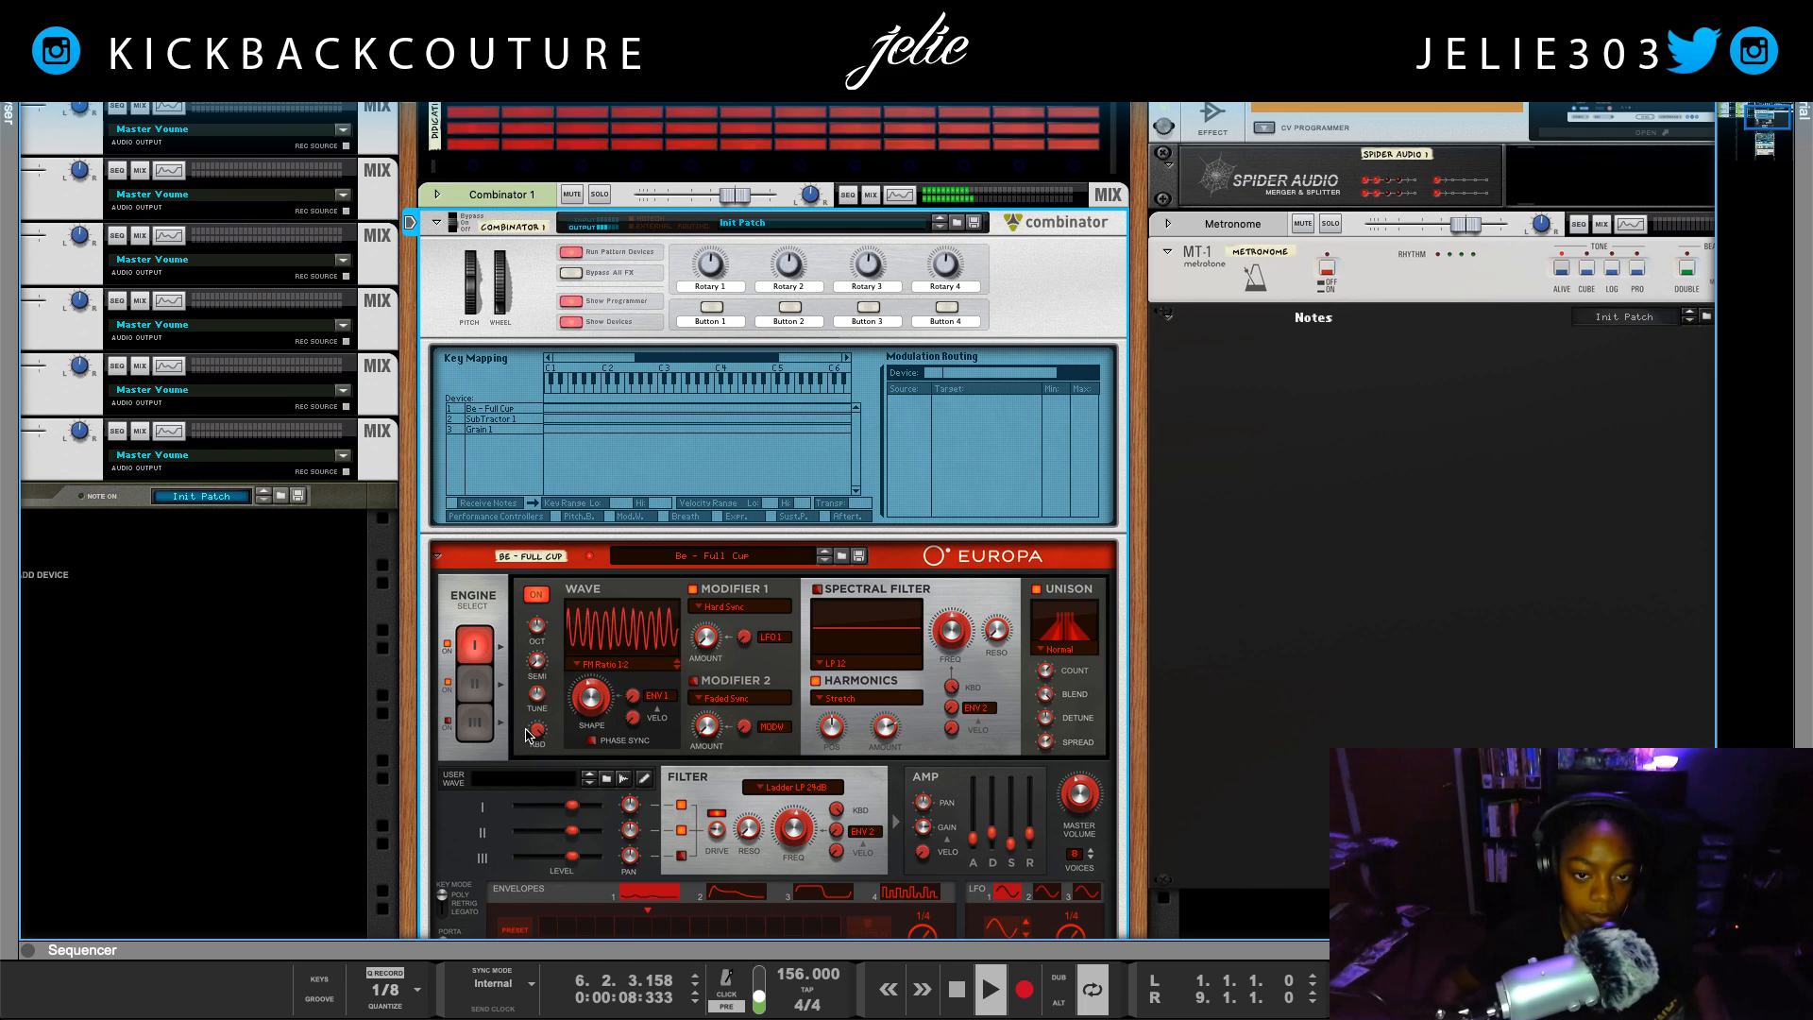
pyautogui.press('Tab')
pyautogui.press('space')
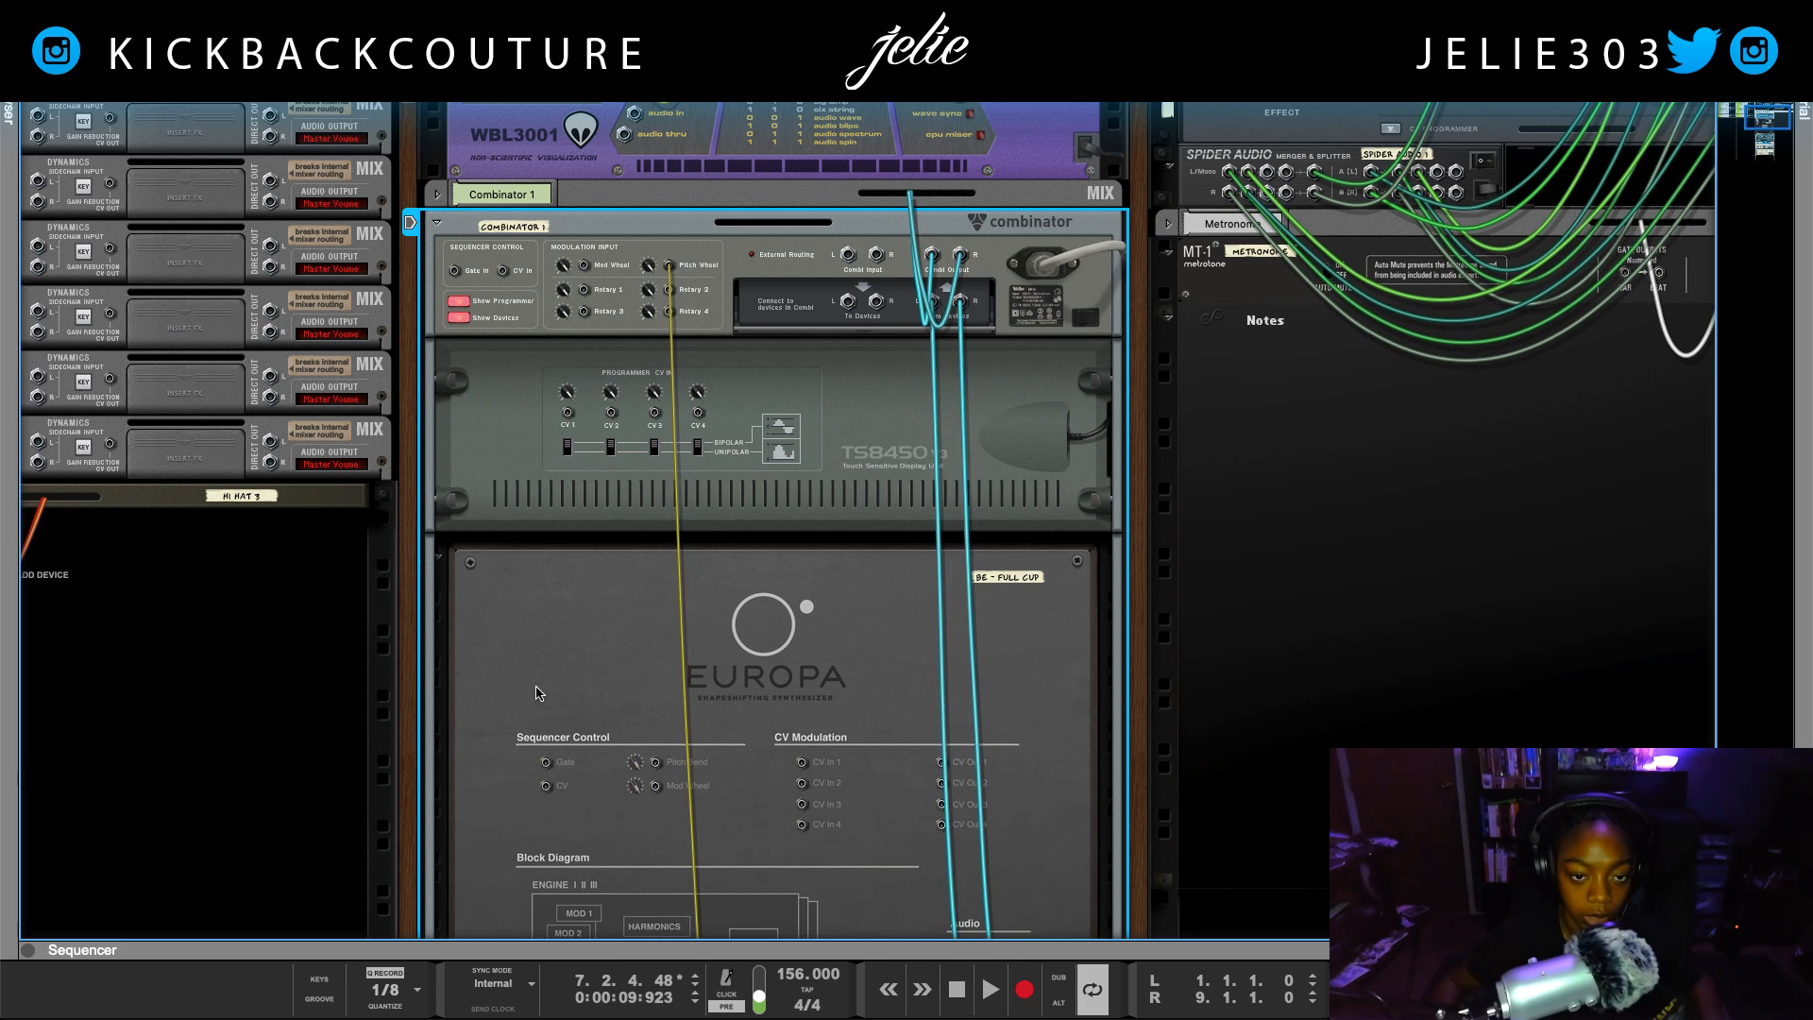
pyautogui.moveTo(669, 271); pyautogui.dragTo(614, 478)
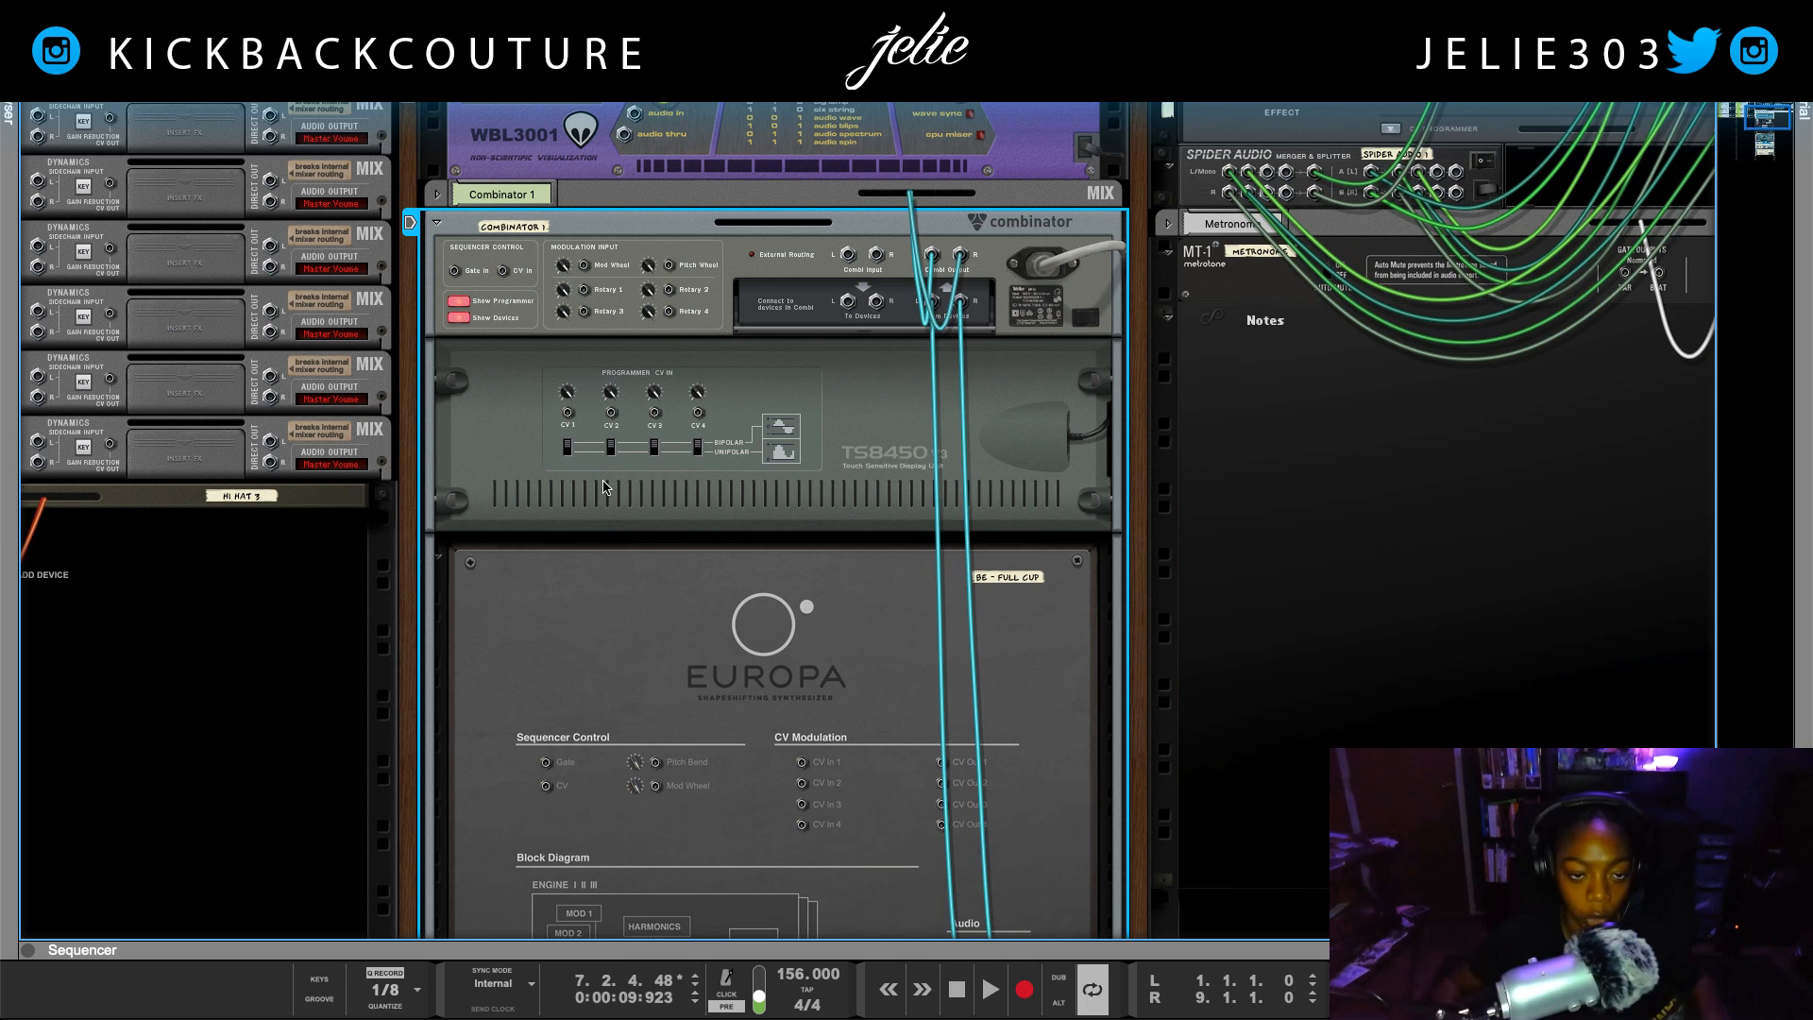
# Connect the Combinator's Programmer CV 1 input to SubTractor's LFO 1 modulation output
pyautogui.scroll(-3, 609, 491)
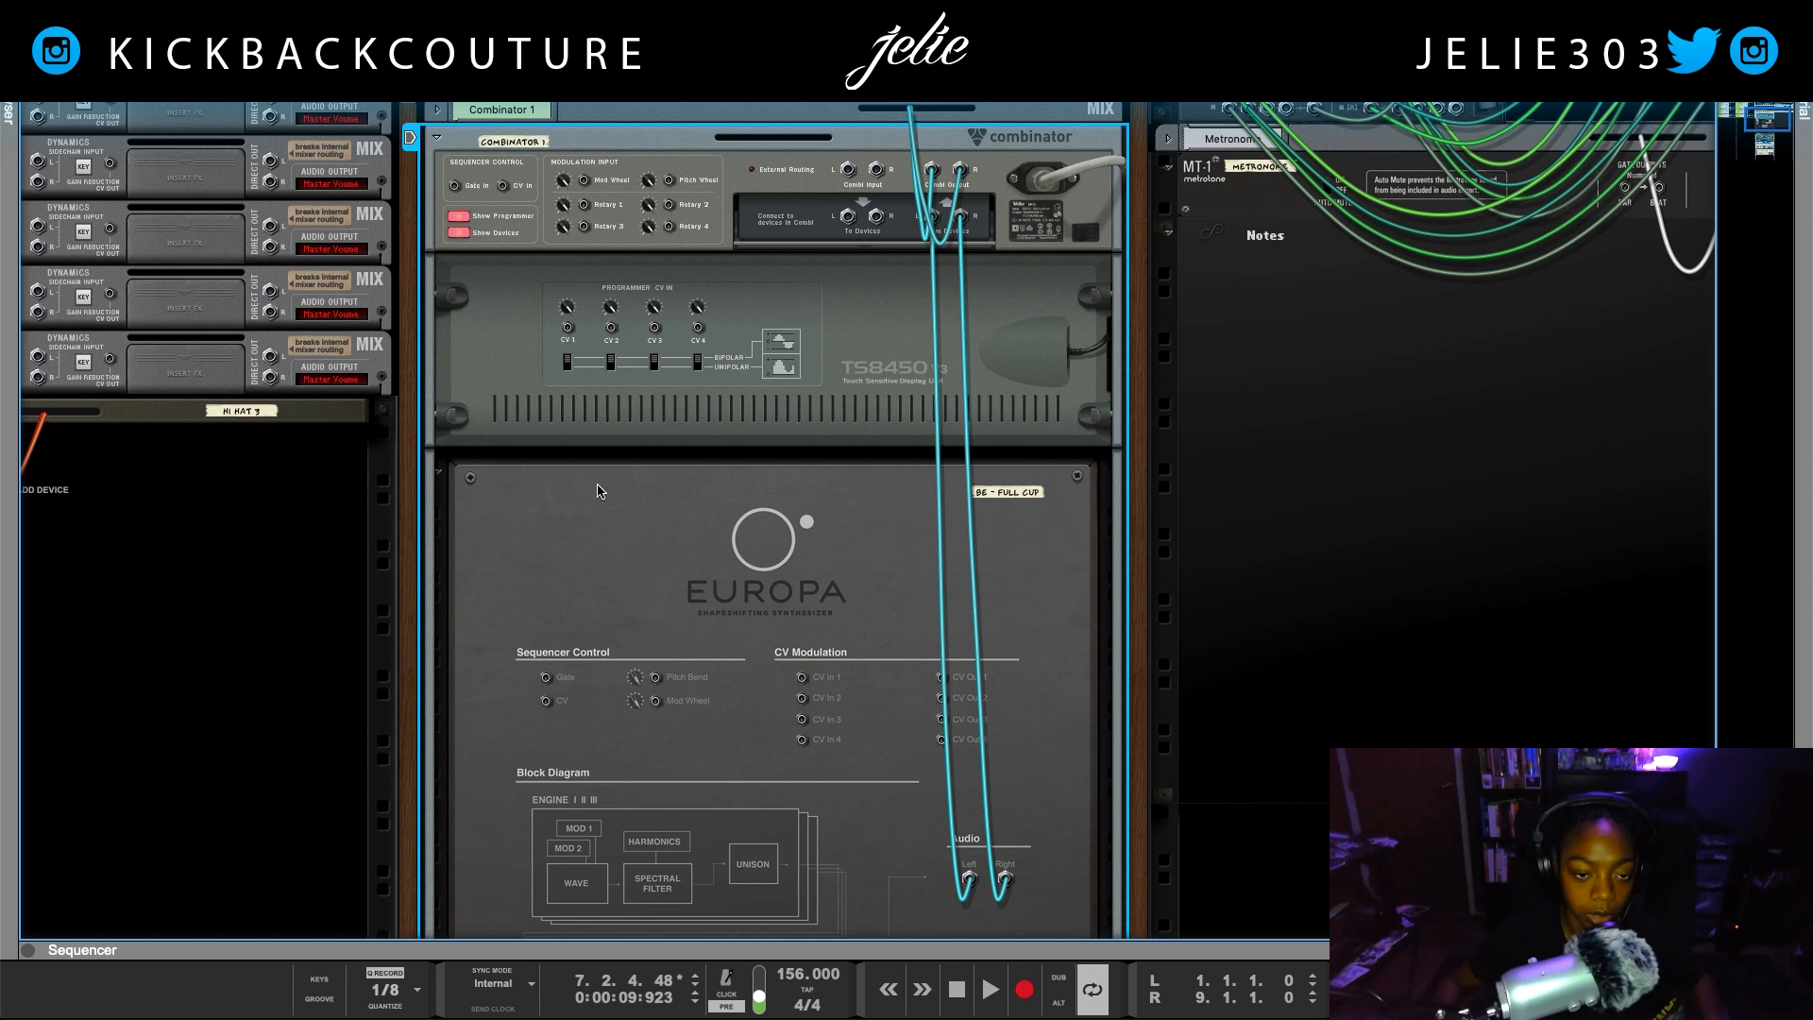
pyautogui.press('Tab')
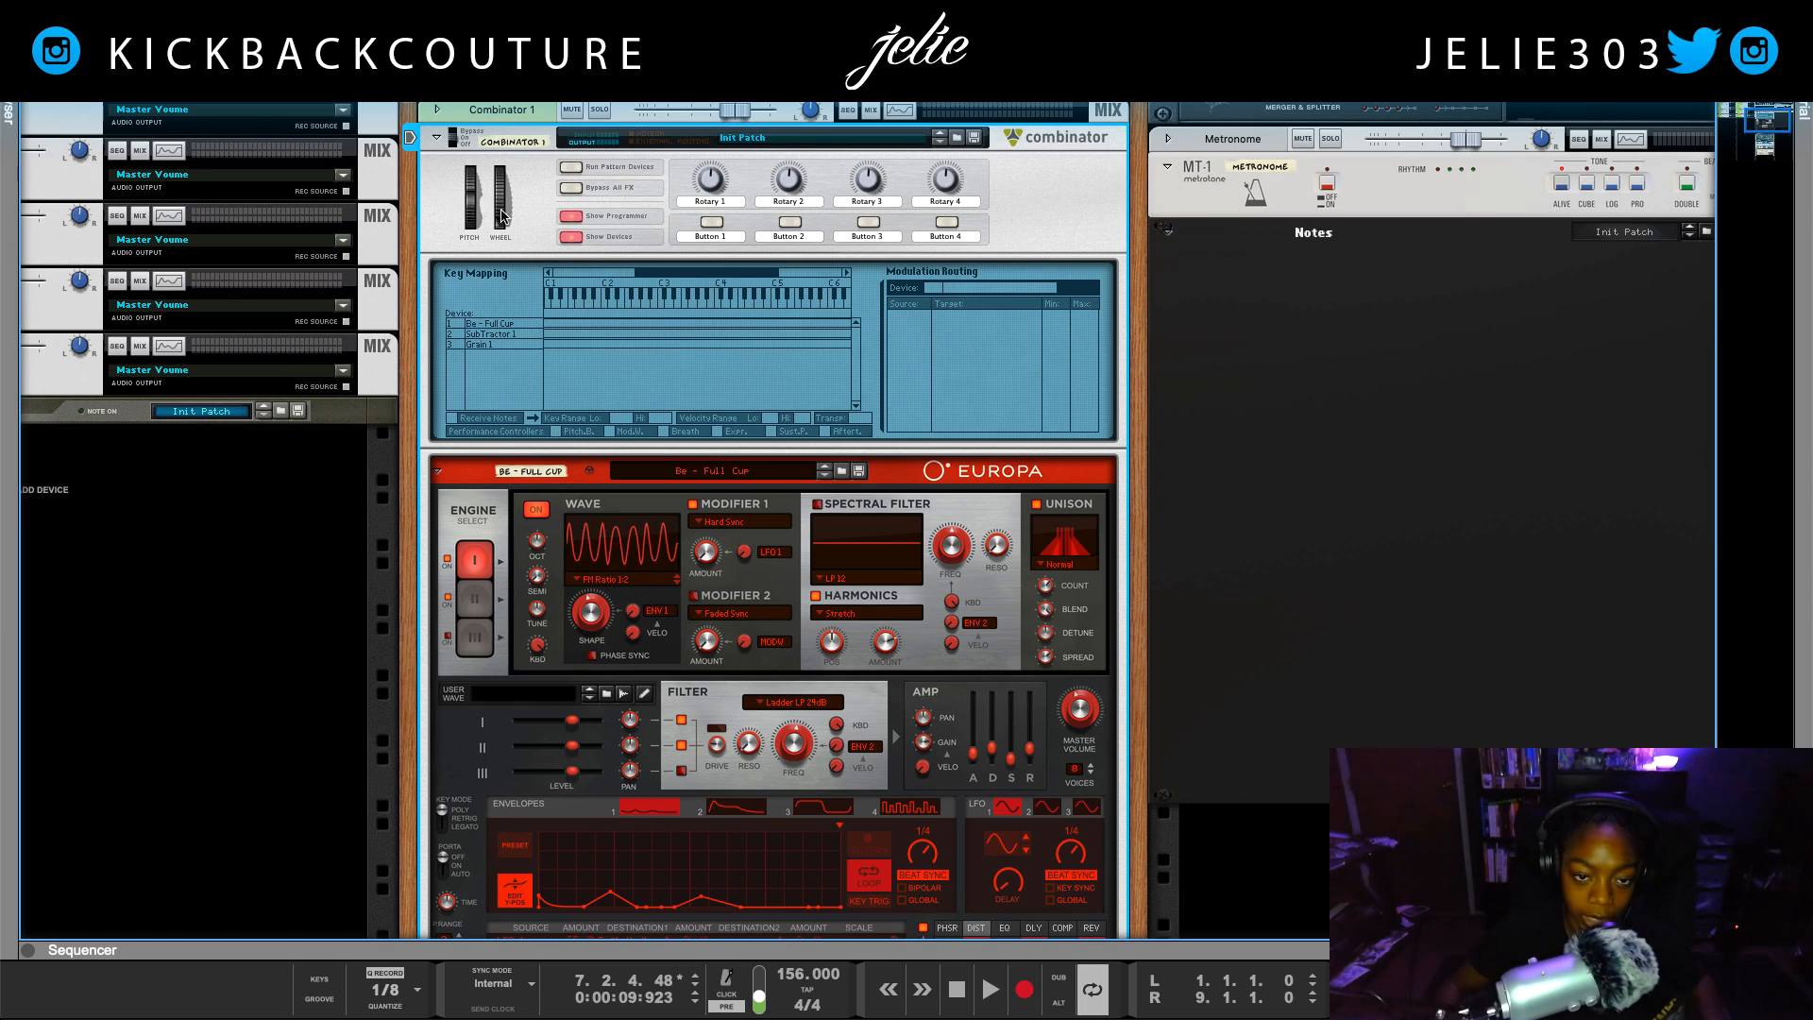
pyautogui.press('Tab')
pyautogui.scroll(-1, 573, 389)
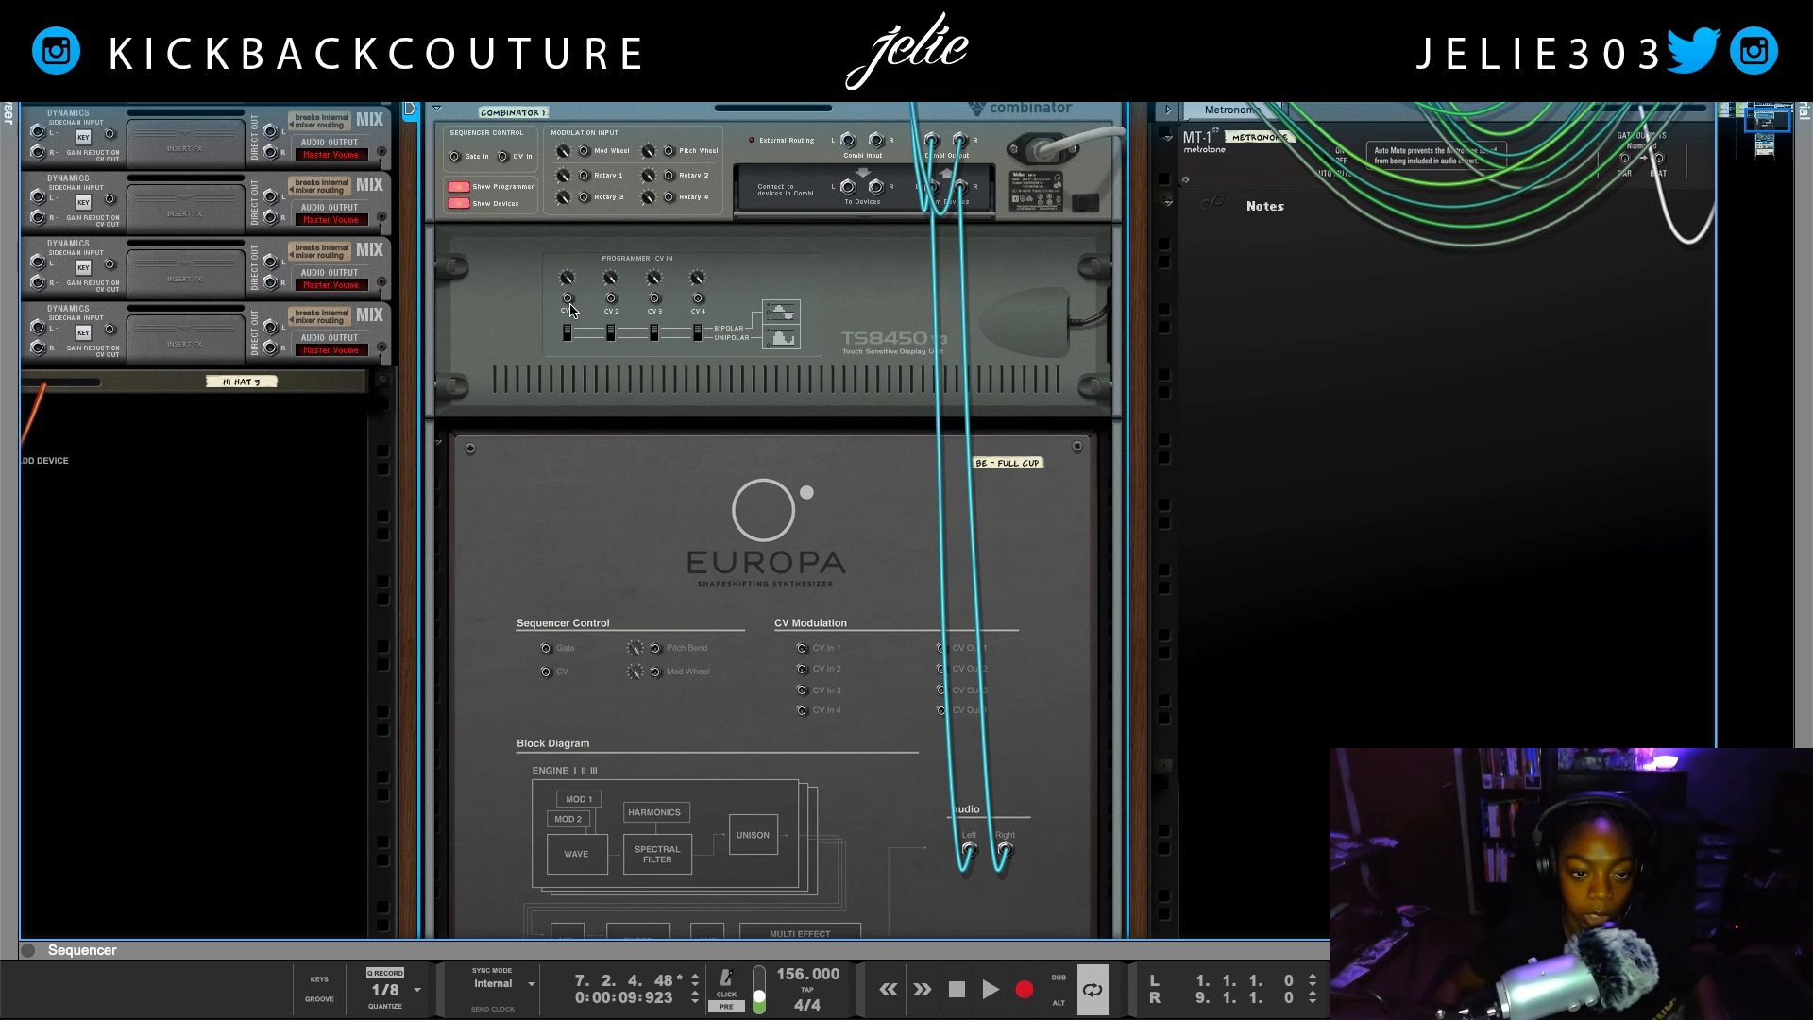
pyautogui.moveTo(568, 302); pyautogui.dragTo(732, 687)
pyautogui.scroll(-5, 661, 567)
pyautogui.scroll(-4, 746, 755)
pyautogui.scroll(1, 697, 715)
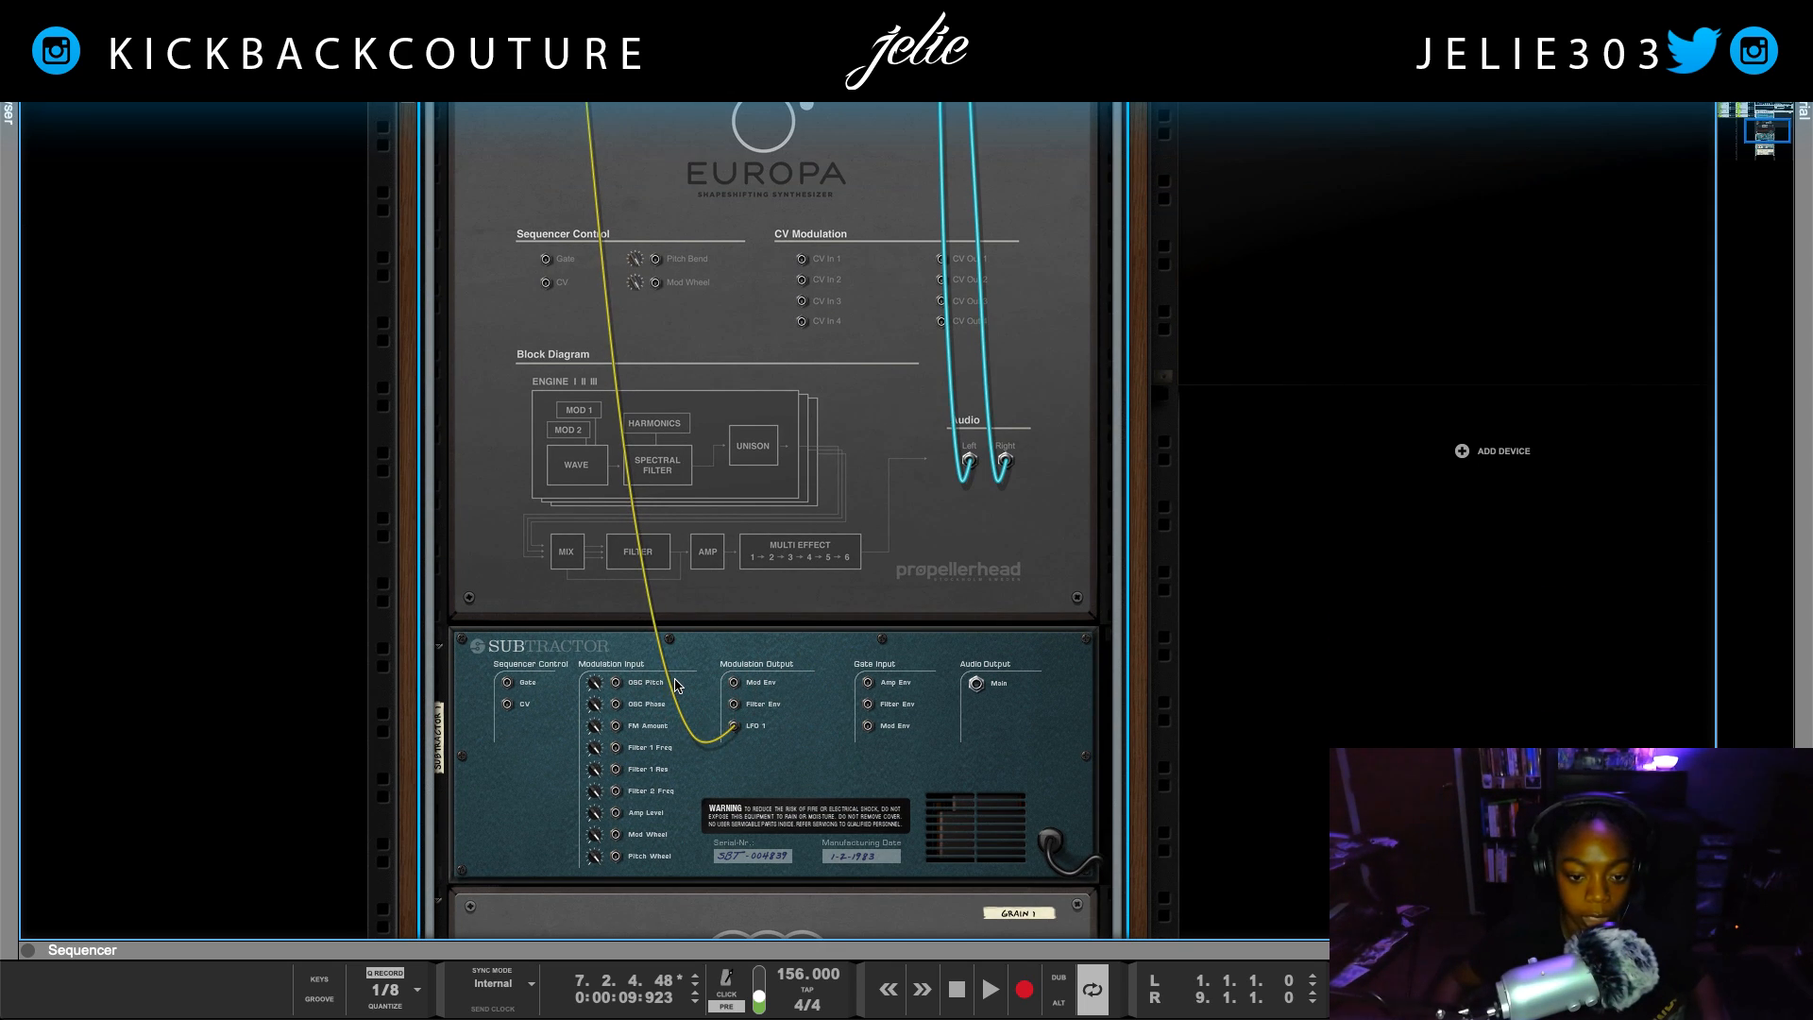
pyautogui.press('Tab')
pyautogui.scroll(5, 671, 685)
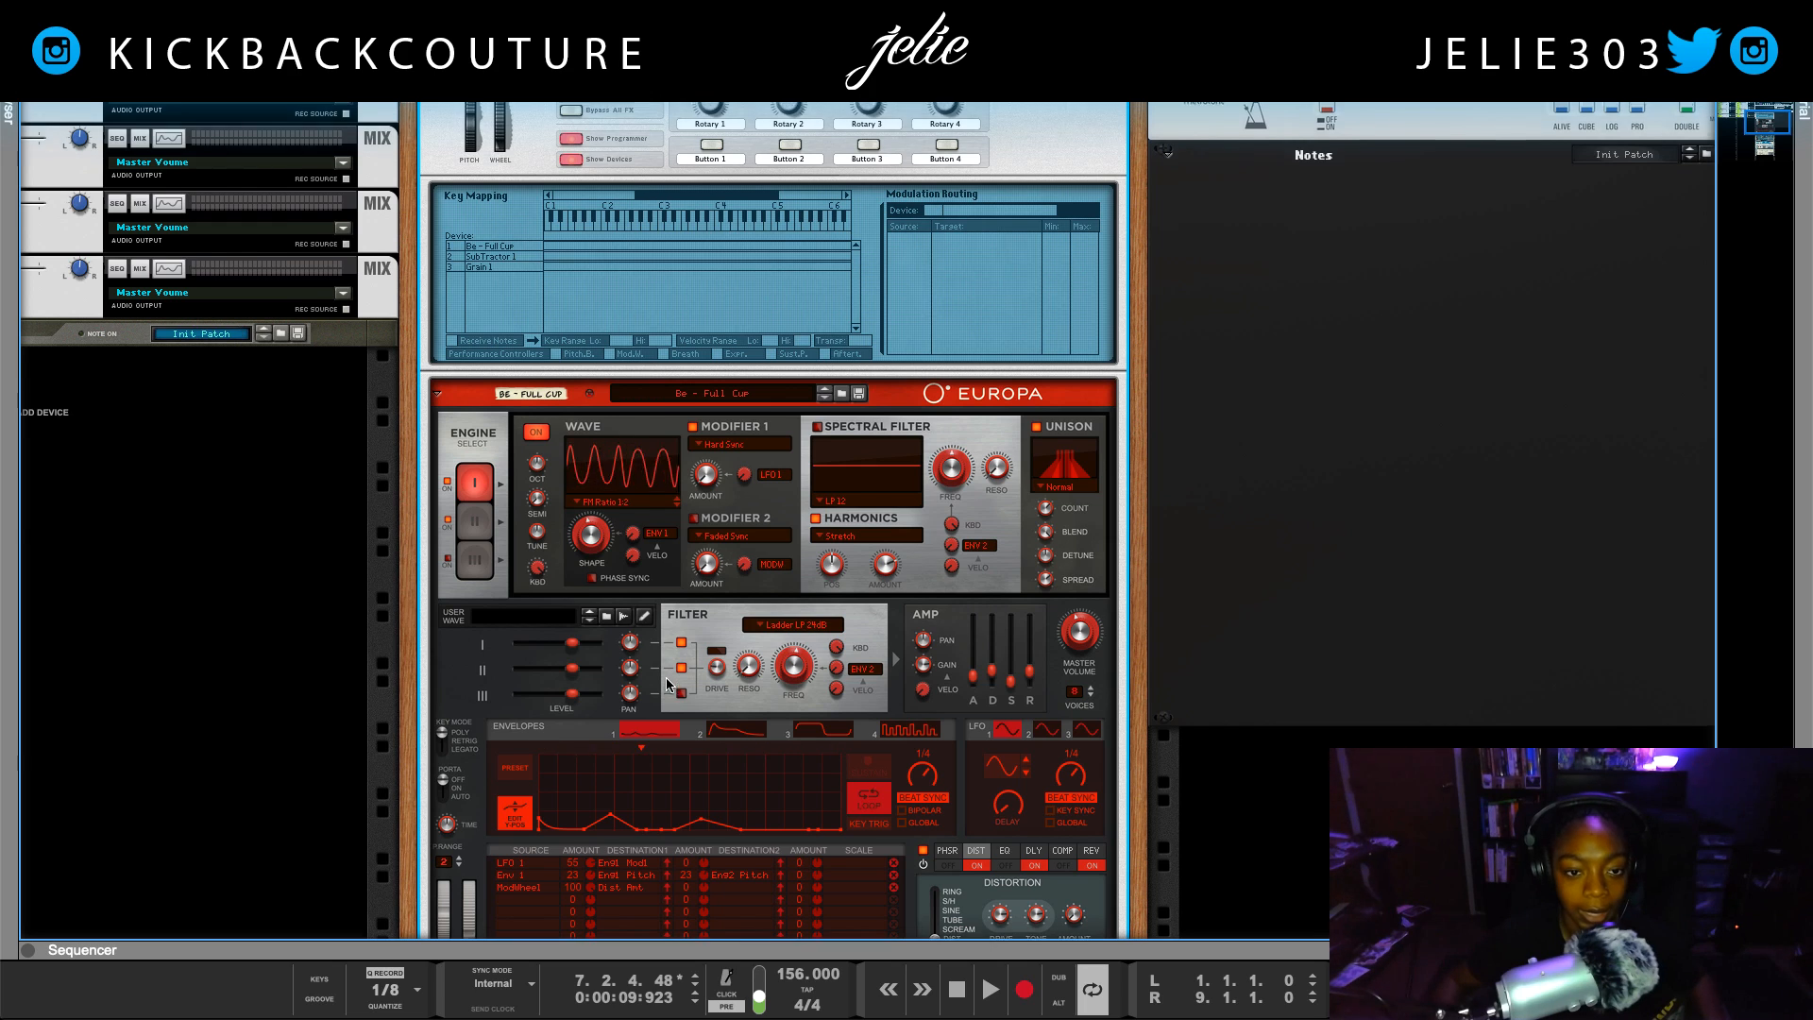
pyautogui.scroll(6, 666, 684)
pyautogui.scroll(-1, 547, 557)
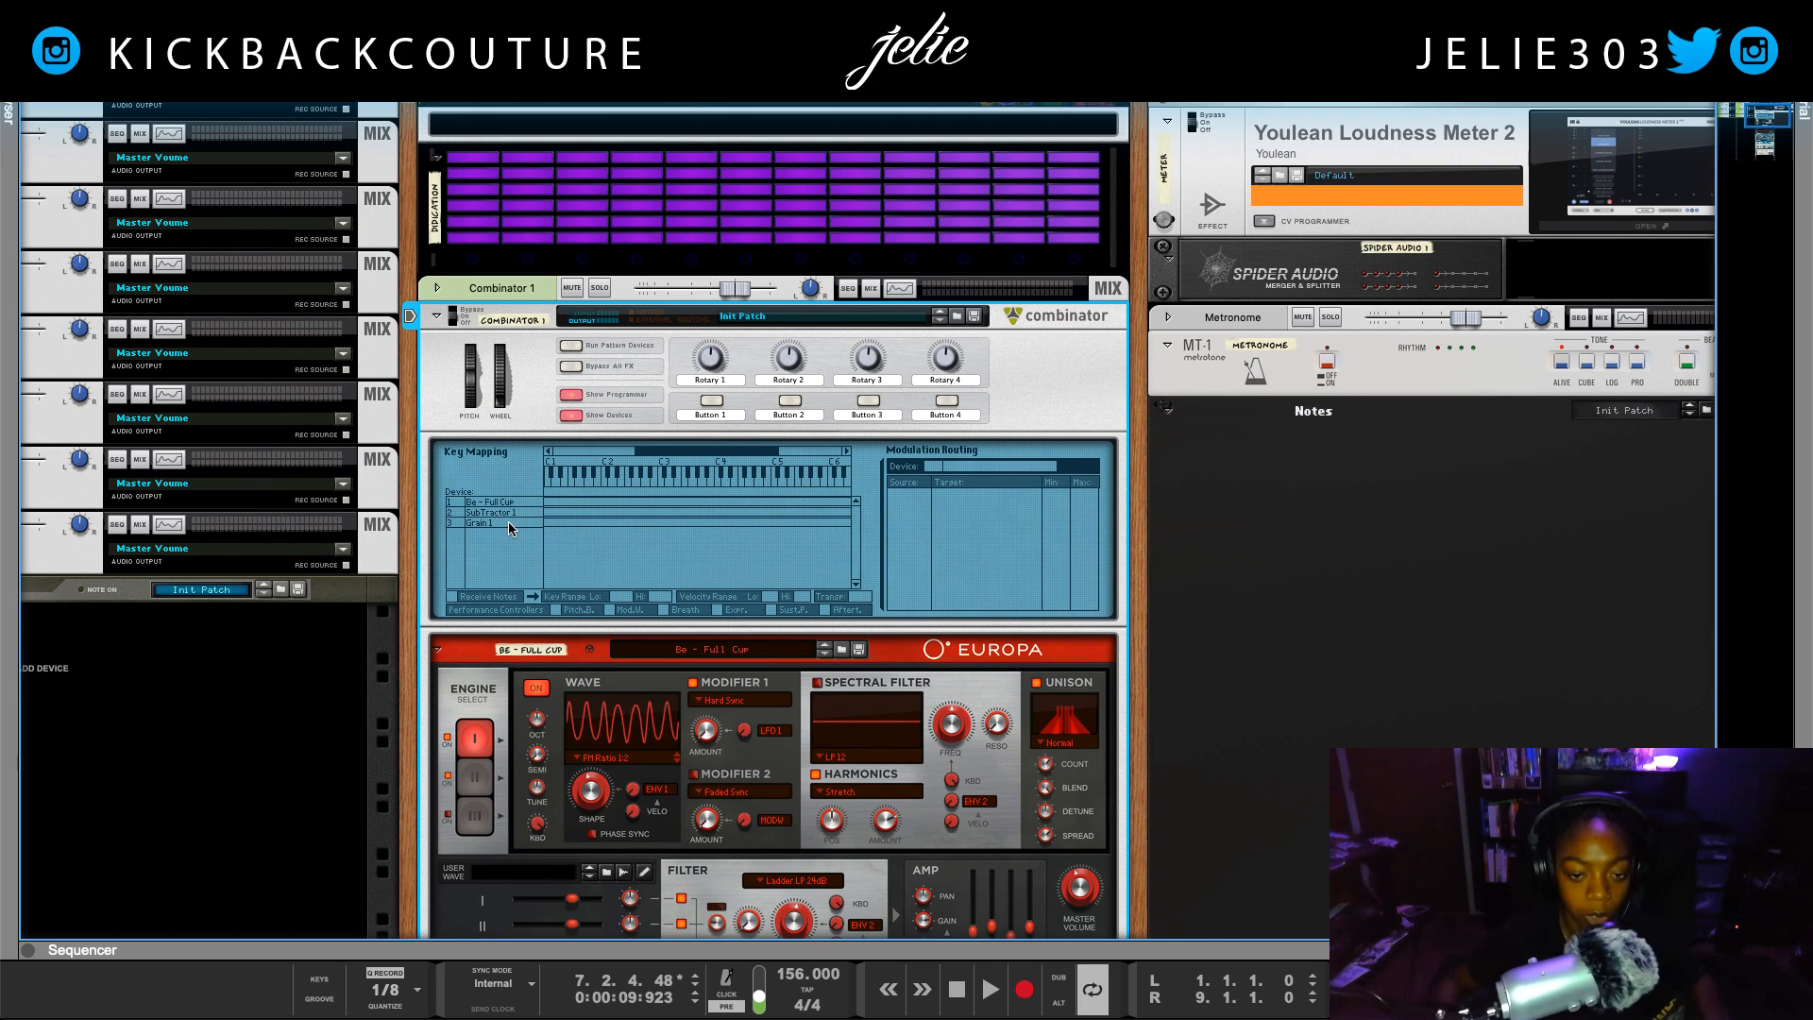
pyautogui.press('Tab')
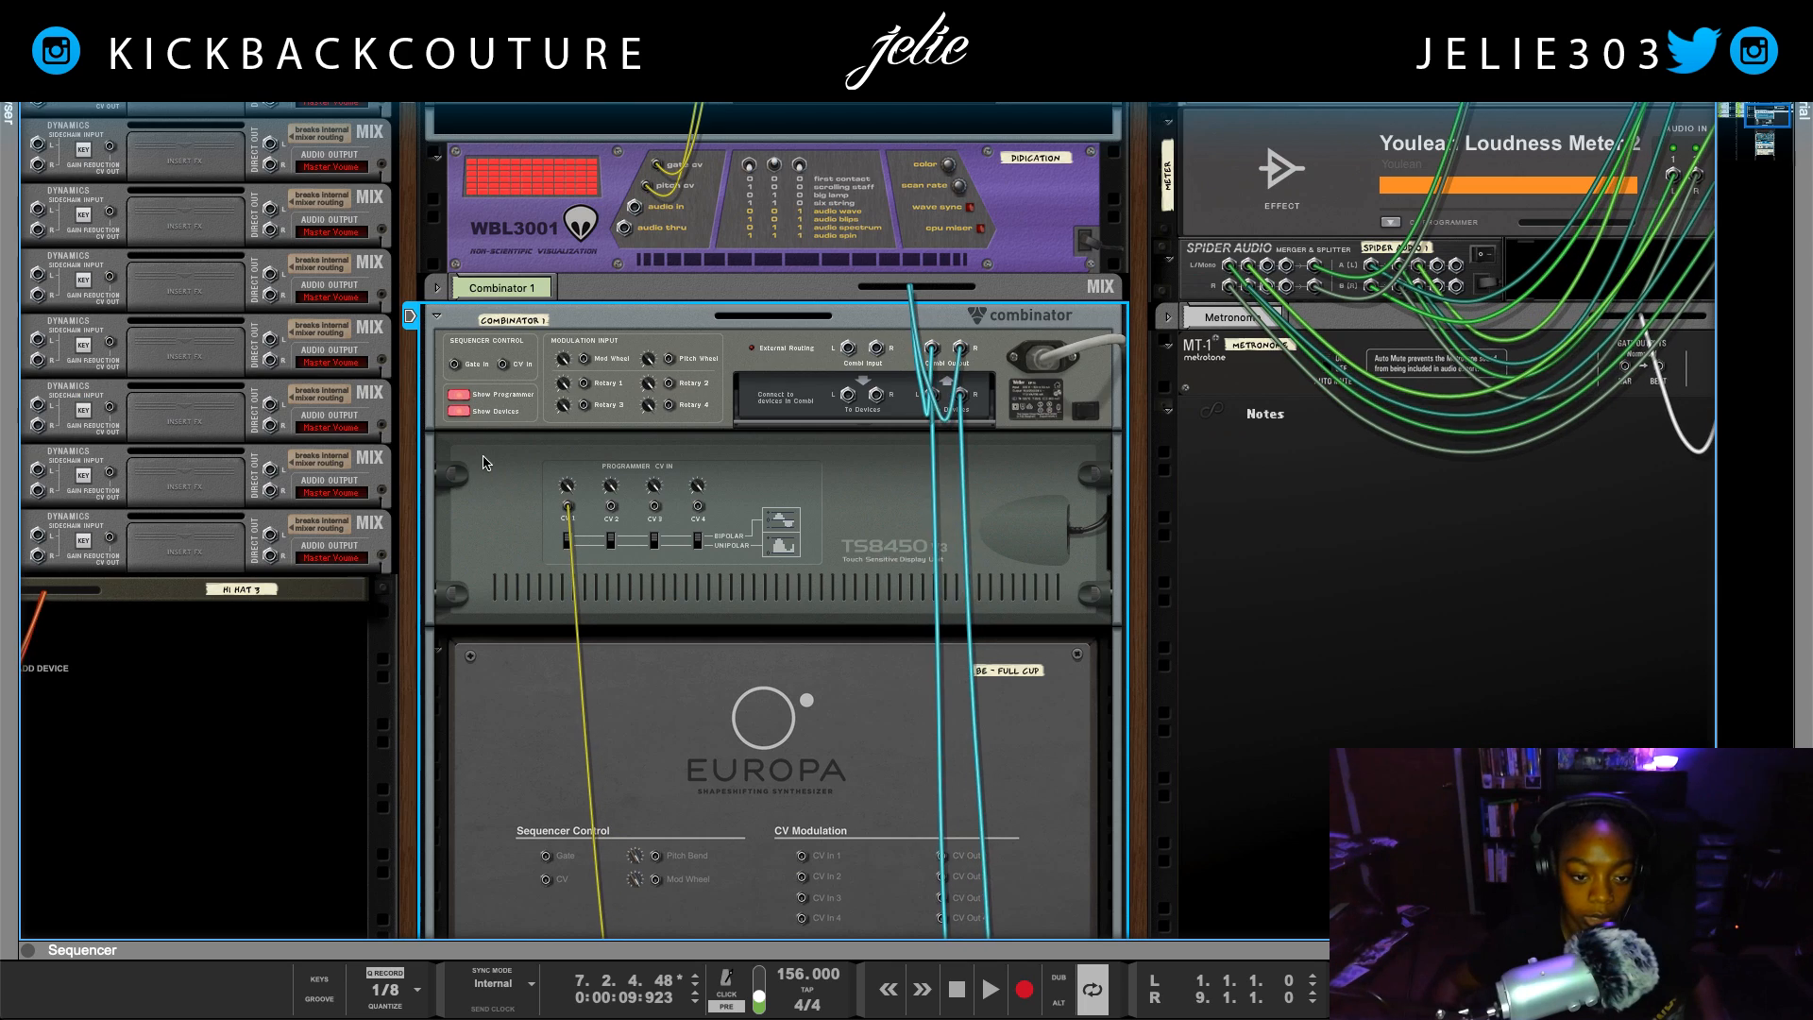
pyautogui.scroll(-1, 607, 597)
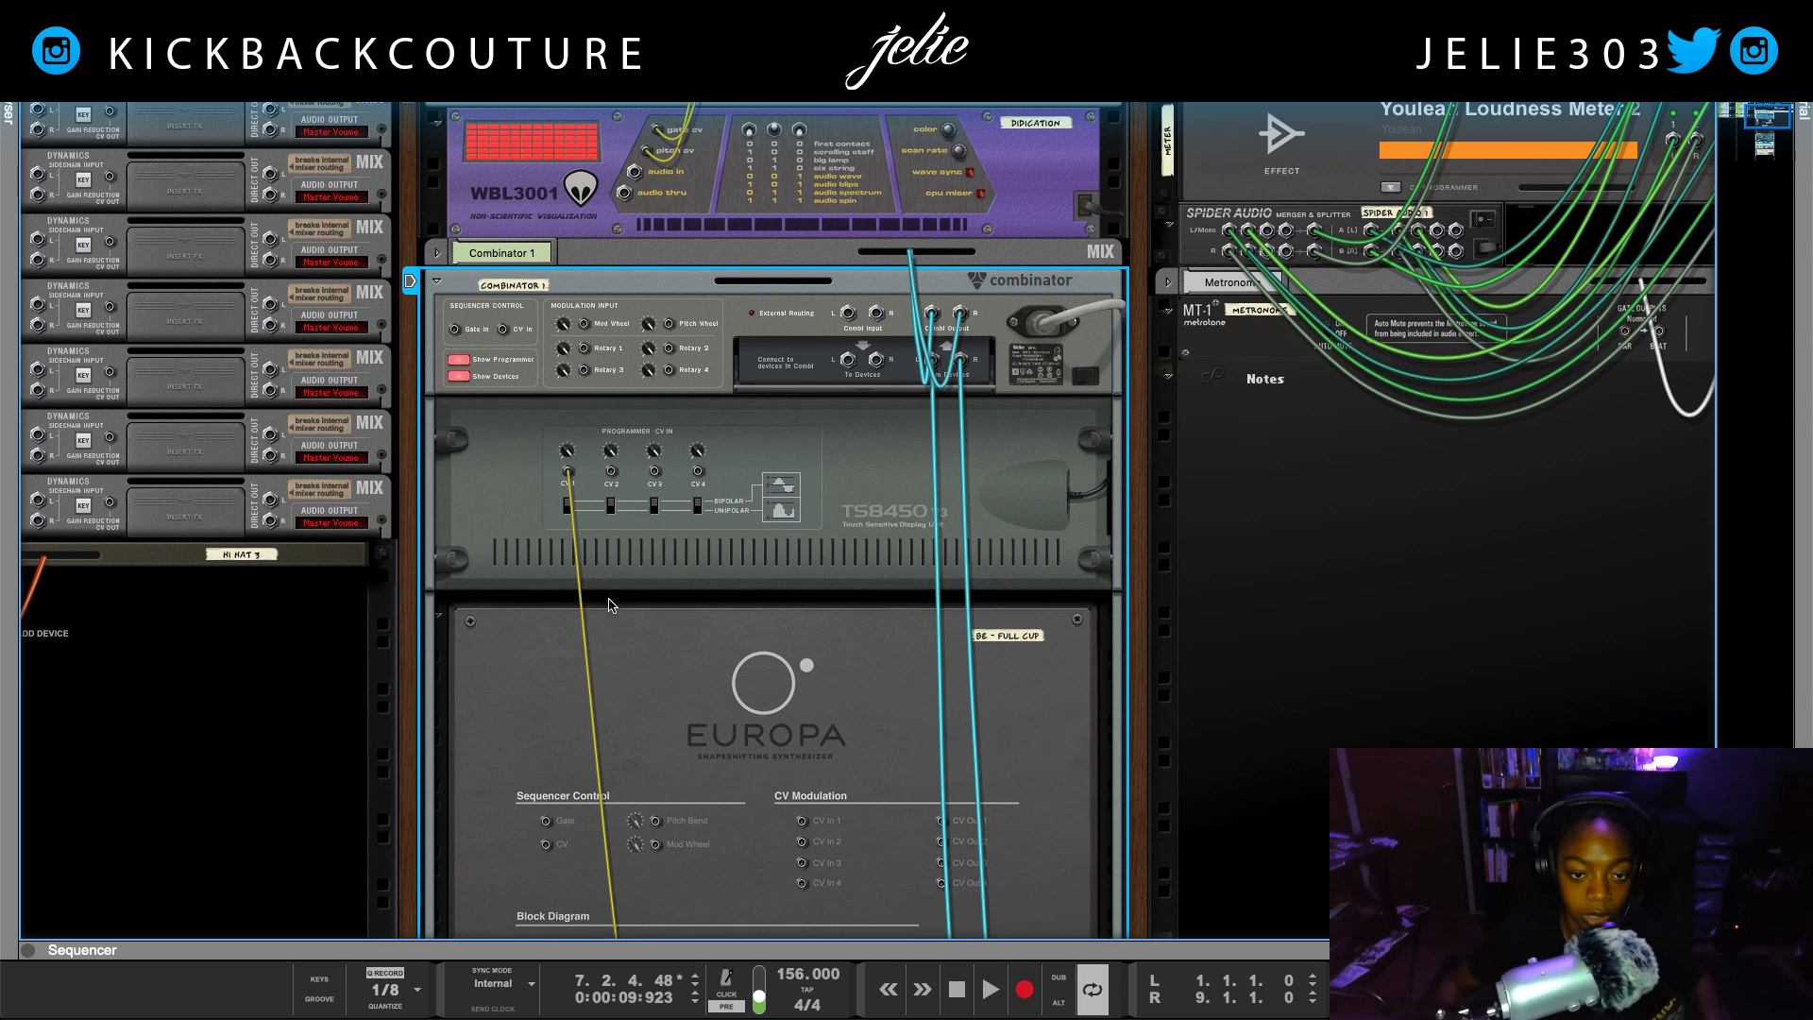
pyautogui.scroll(-4, 609, 602)
pyautogui.press('Tab')
pyautogui.press('Tab')
pyautogui.scroll(-9, 611, 602)
pyautogui.scroll(-6, 609, 601)
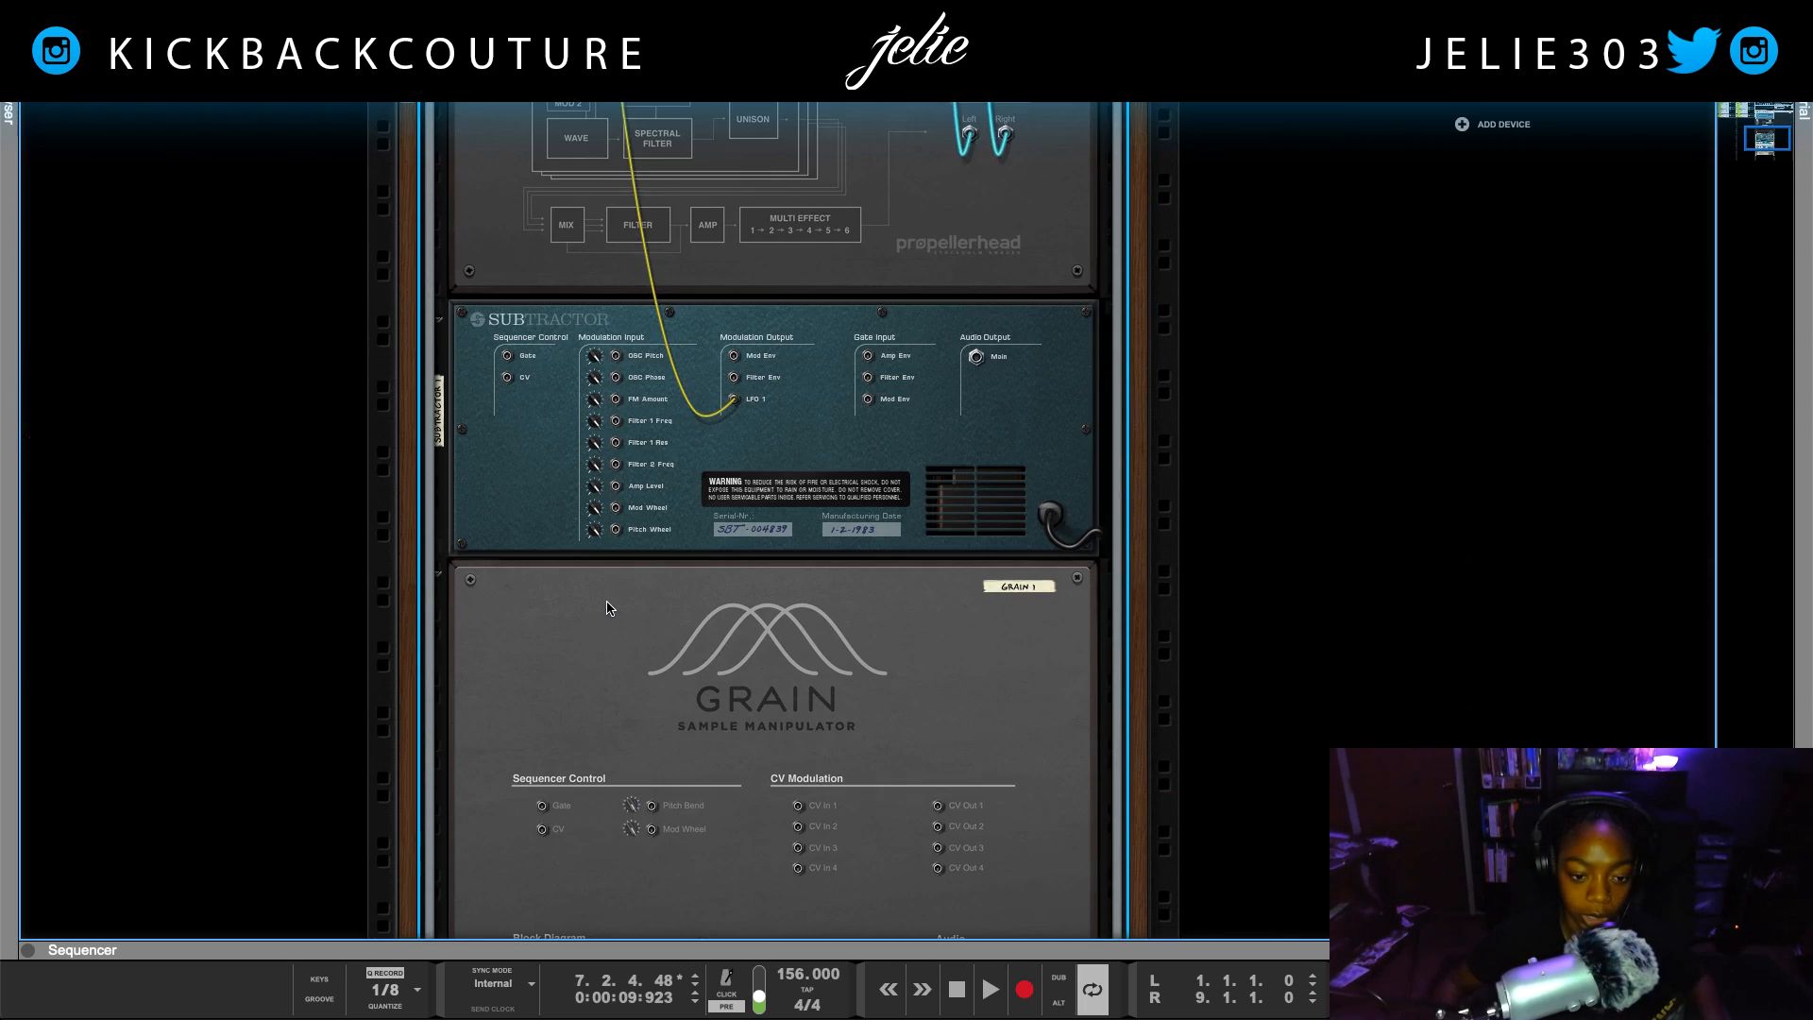
pyautogui.scroll(20, 608, 604)
pyautogui.scroll(-15, 604, 614)
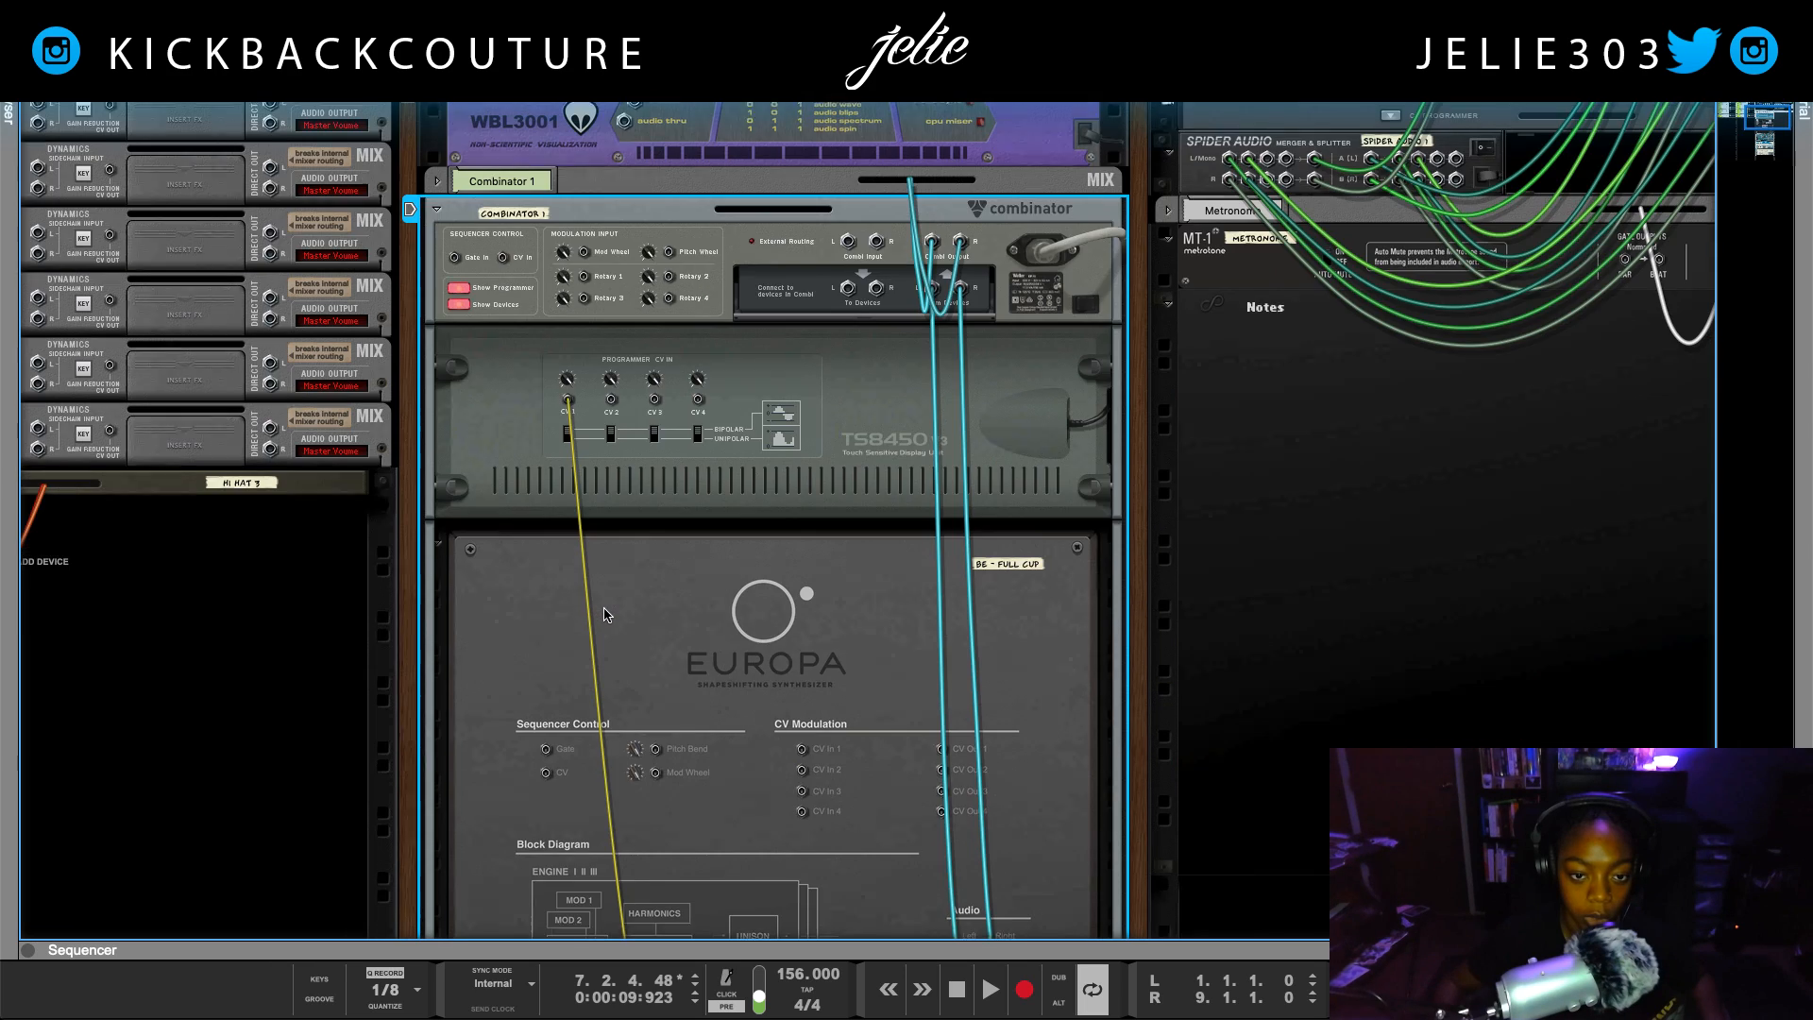
pyautogui.press('Tab')
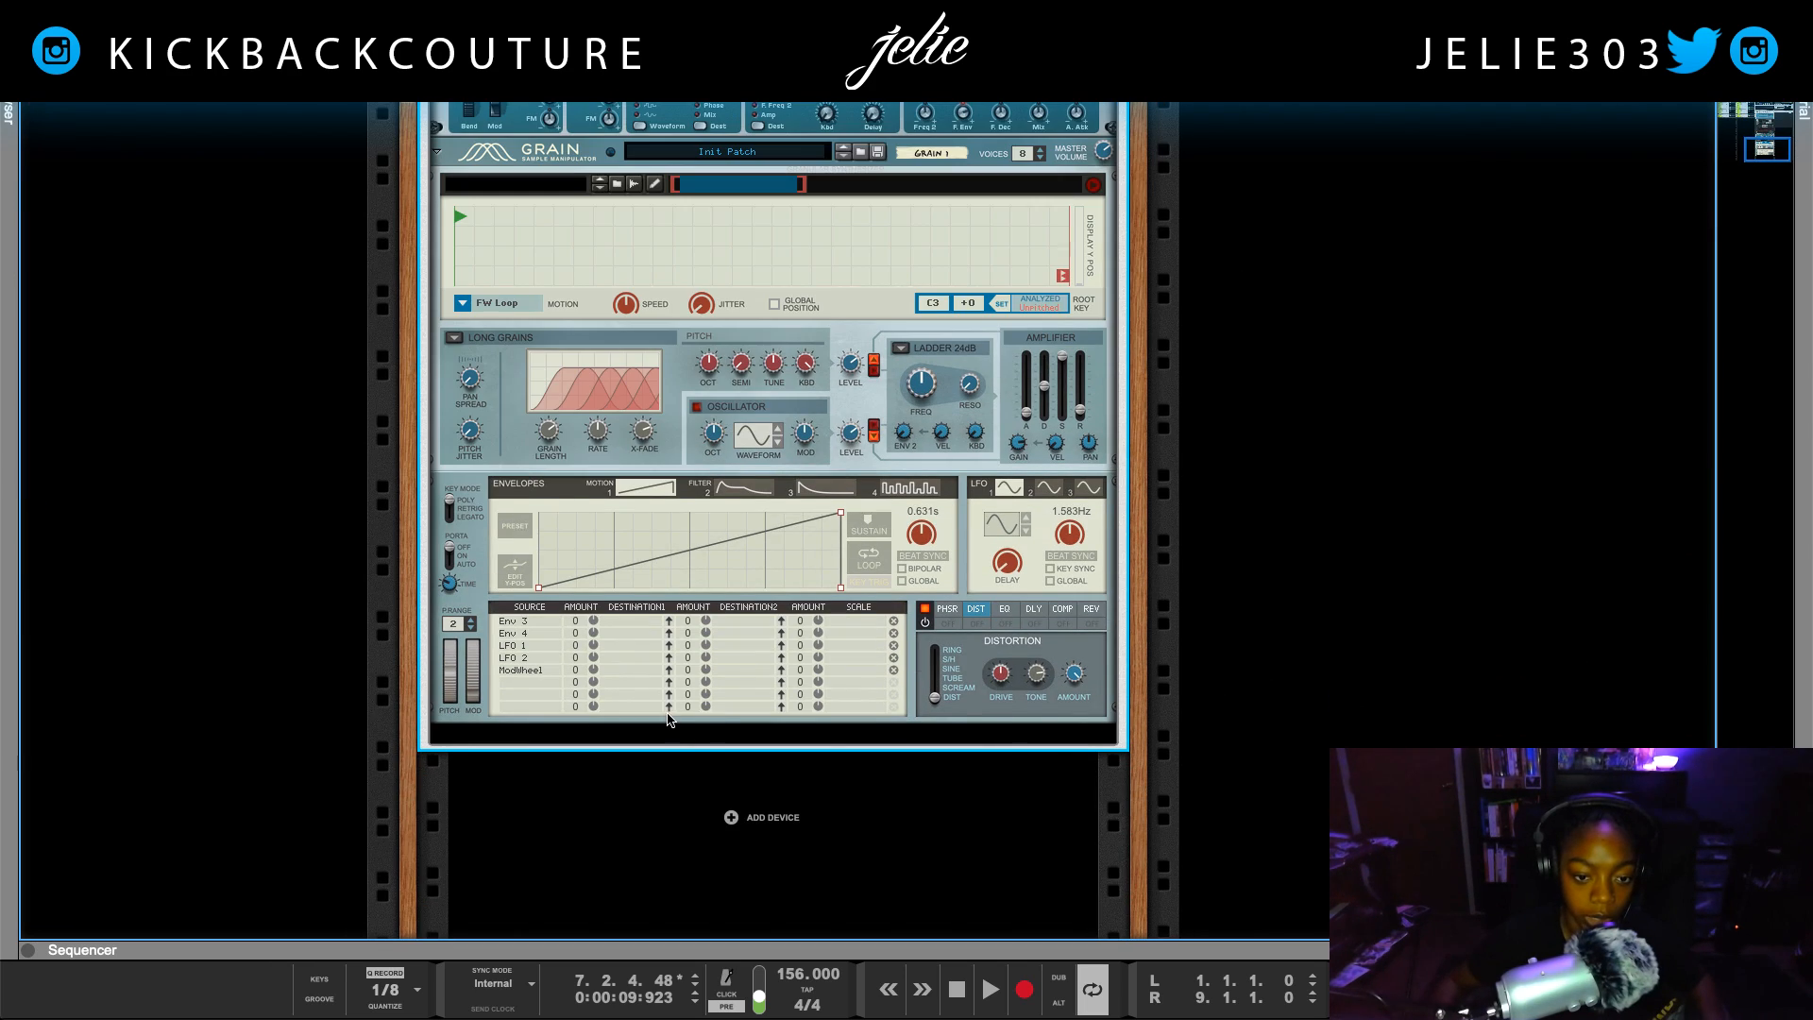
pyautogui.rightClick(673, 739)
pyautogui.moveTo(727, 657)
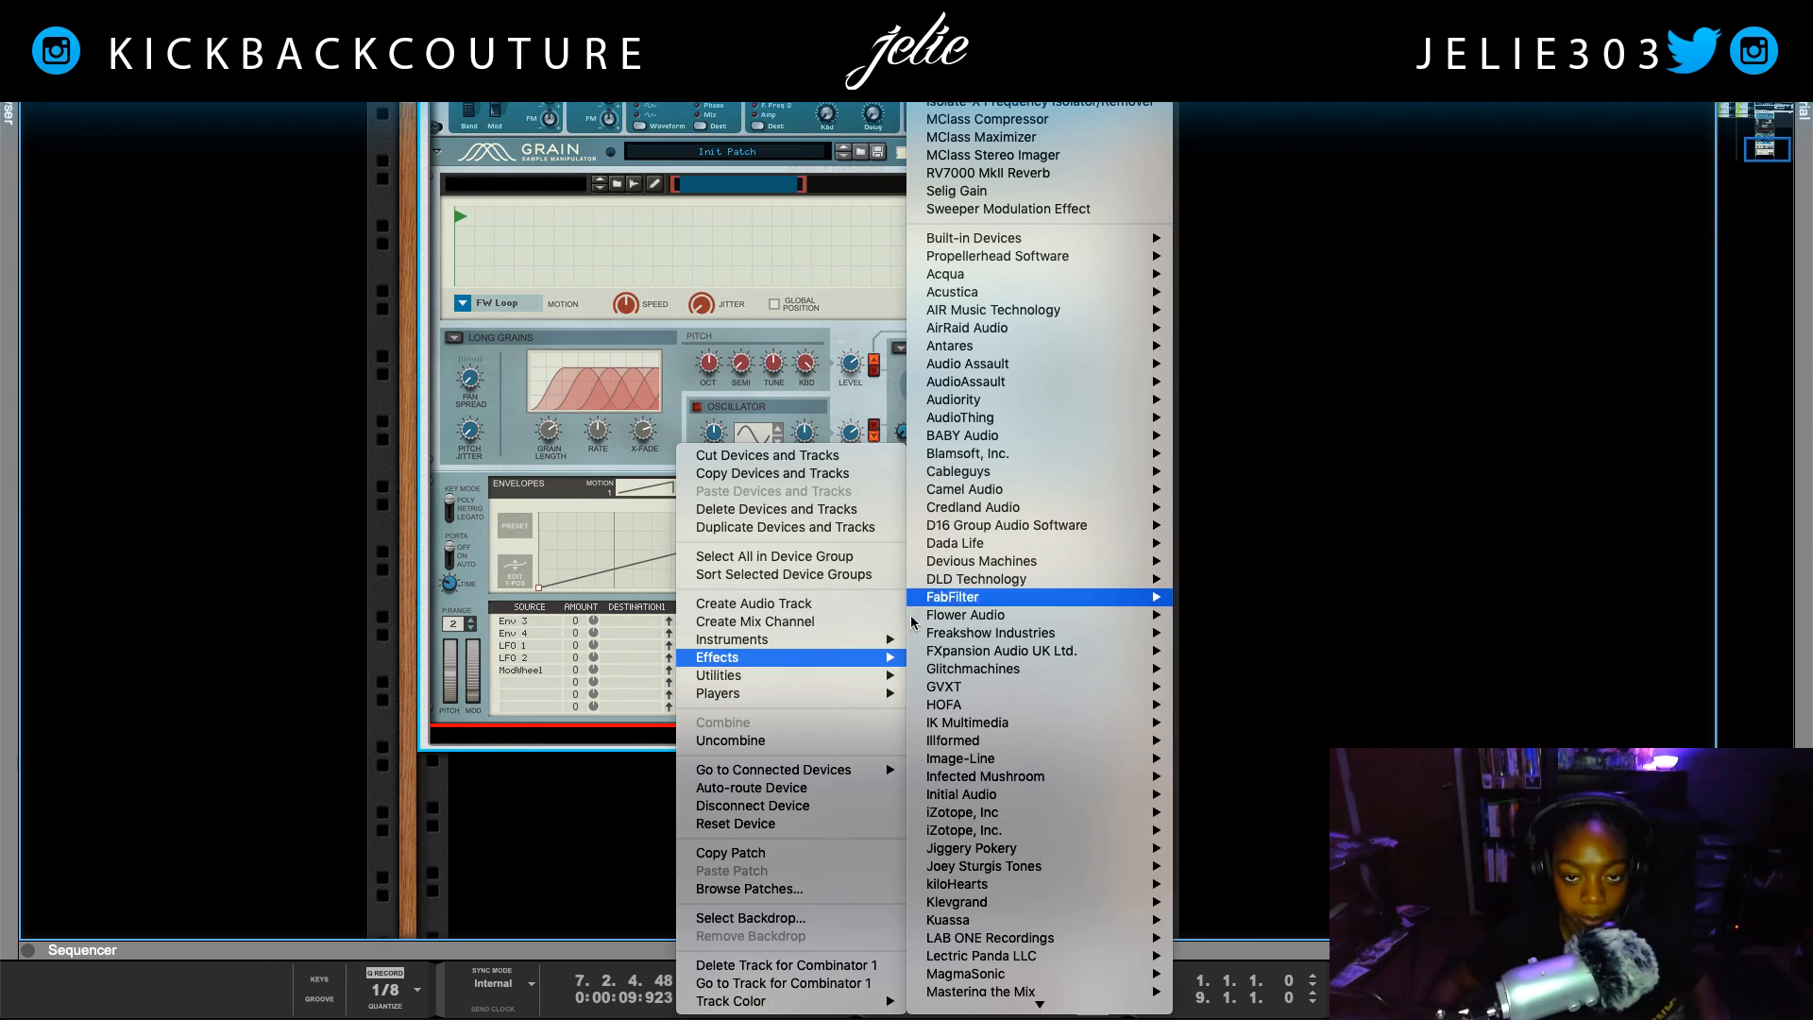
pyautogui.moveTo(1129, 237)
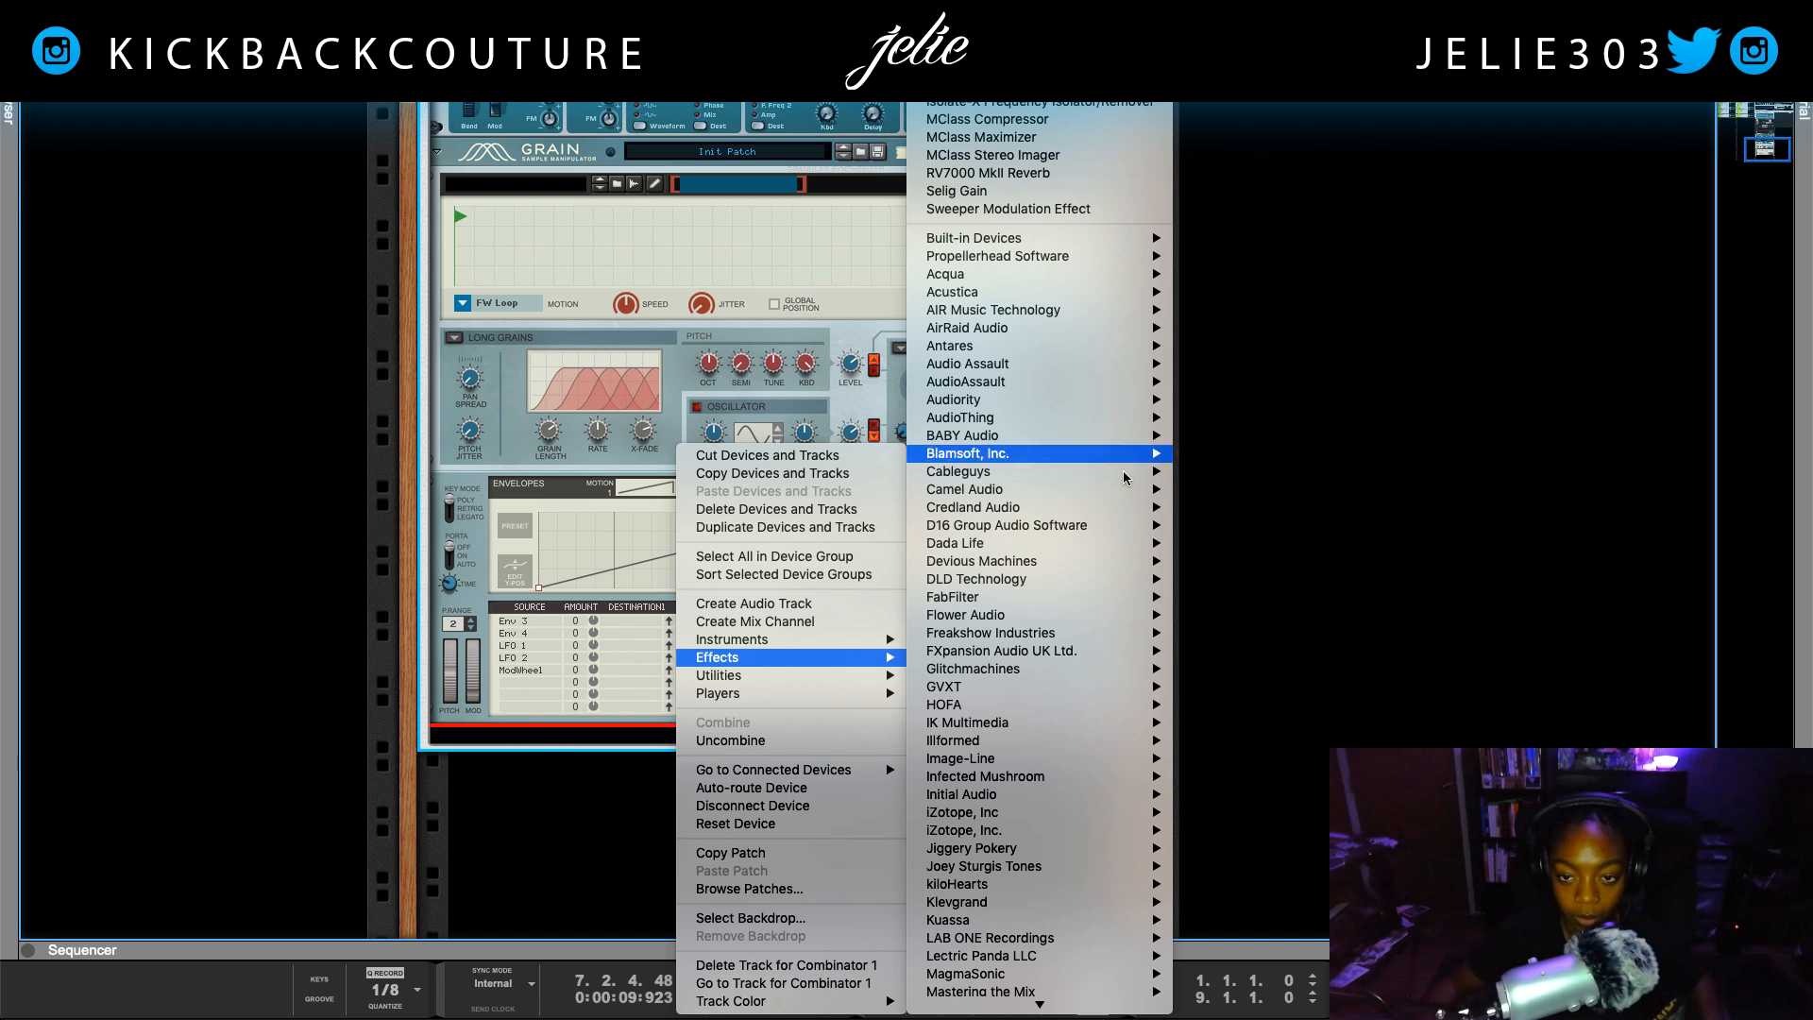
pyautogui.click(635, 290)
# Step through the devices in the Combinator Programmer's key mapping and leave Europa's Be - Full Cup selected for modulation routing
pyautogui.scroll(15, 643, 585)
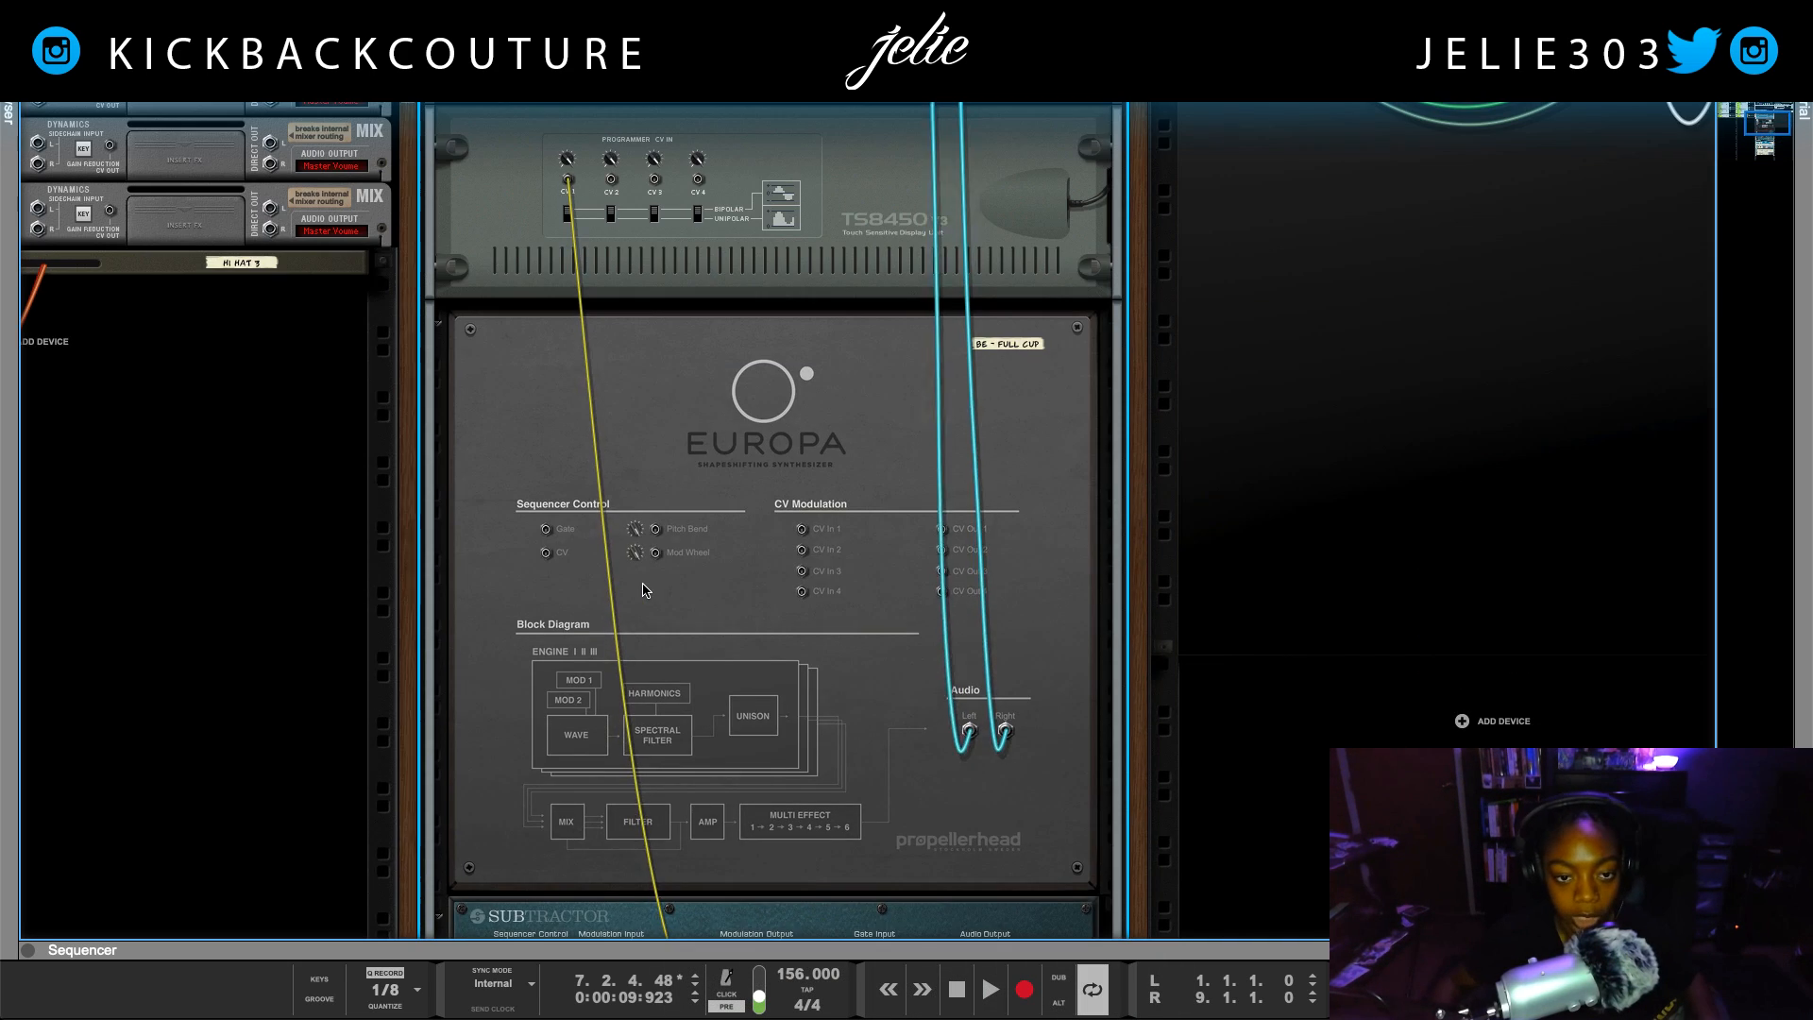
pyautogui.press('Tab')
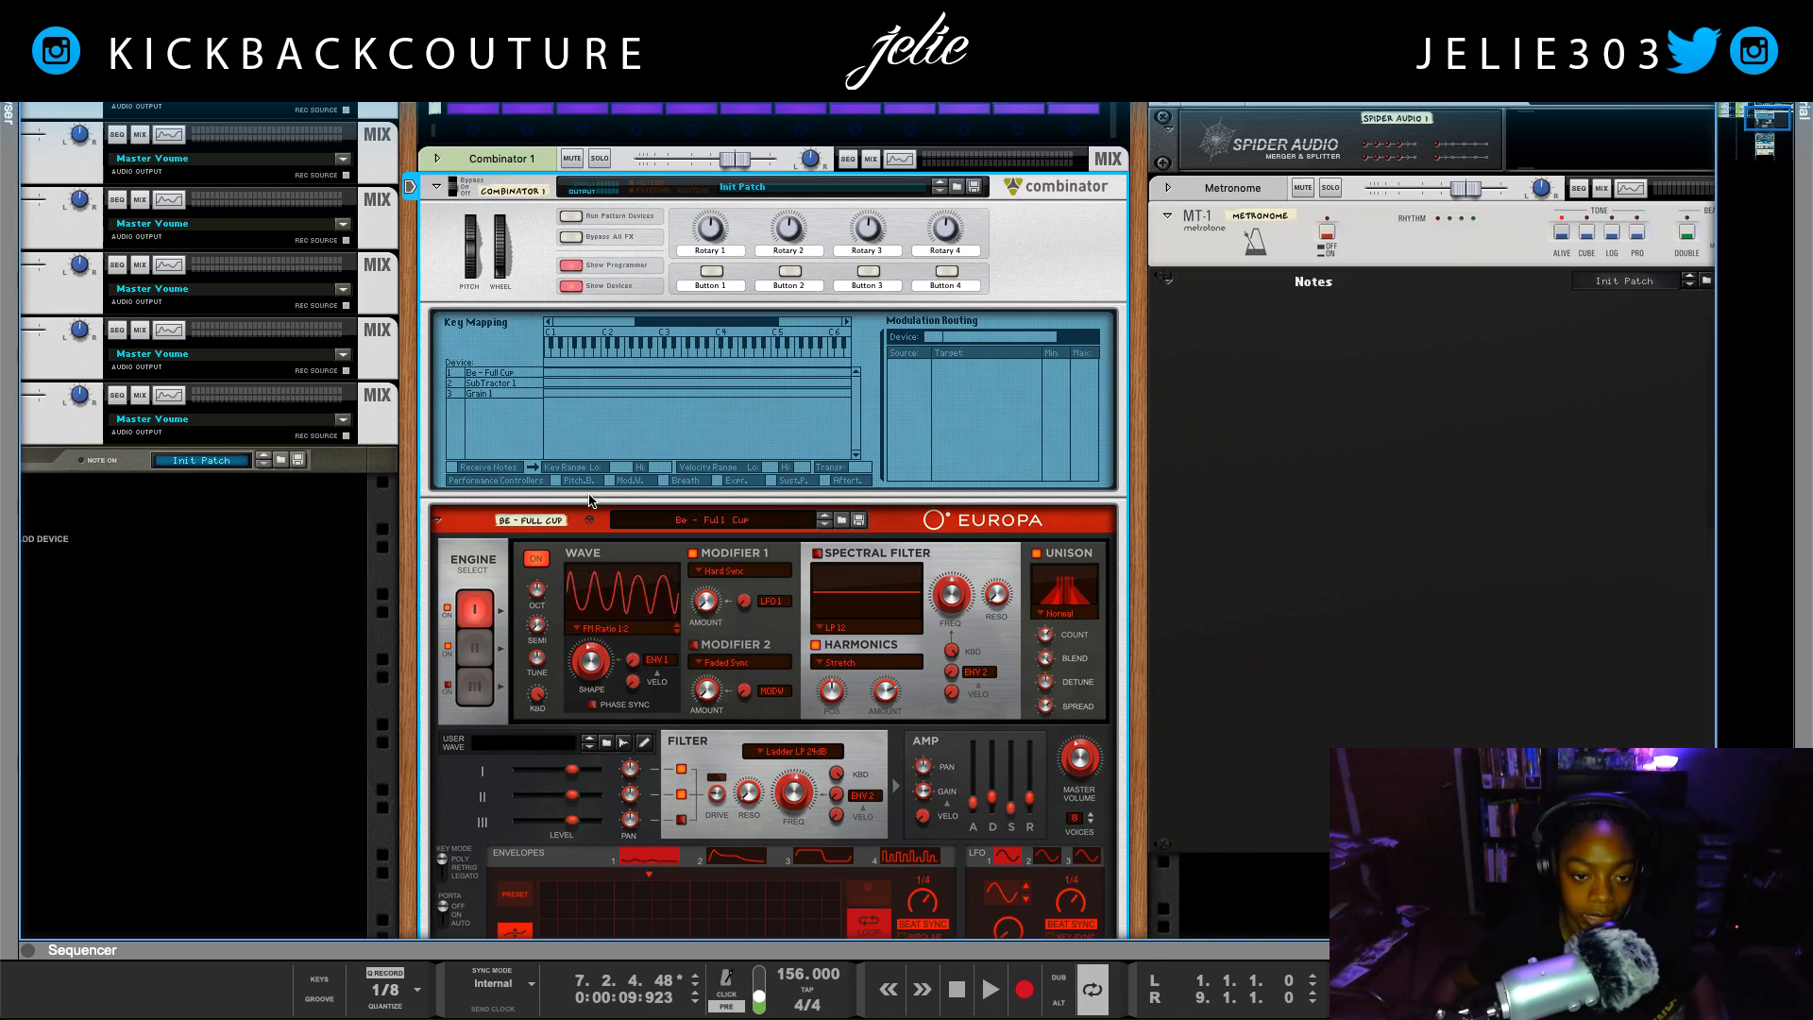
pyautogui.click(510, 374)
pyautogui.click(506, 383)
pyautogui.click(500, 393)
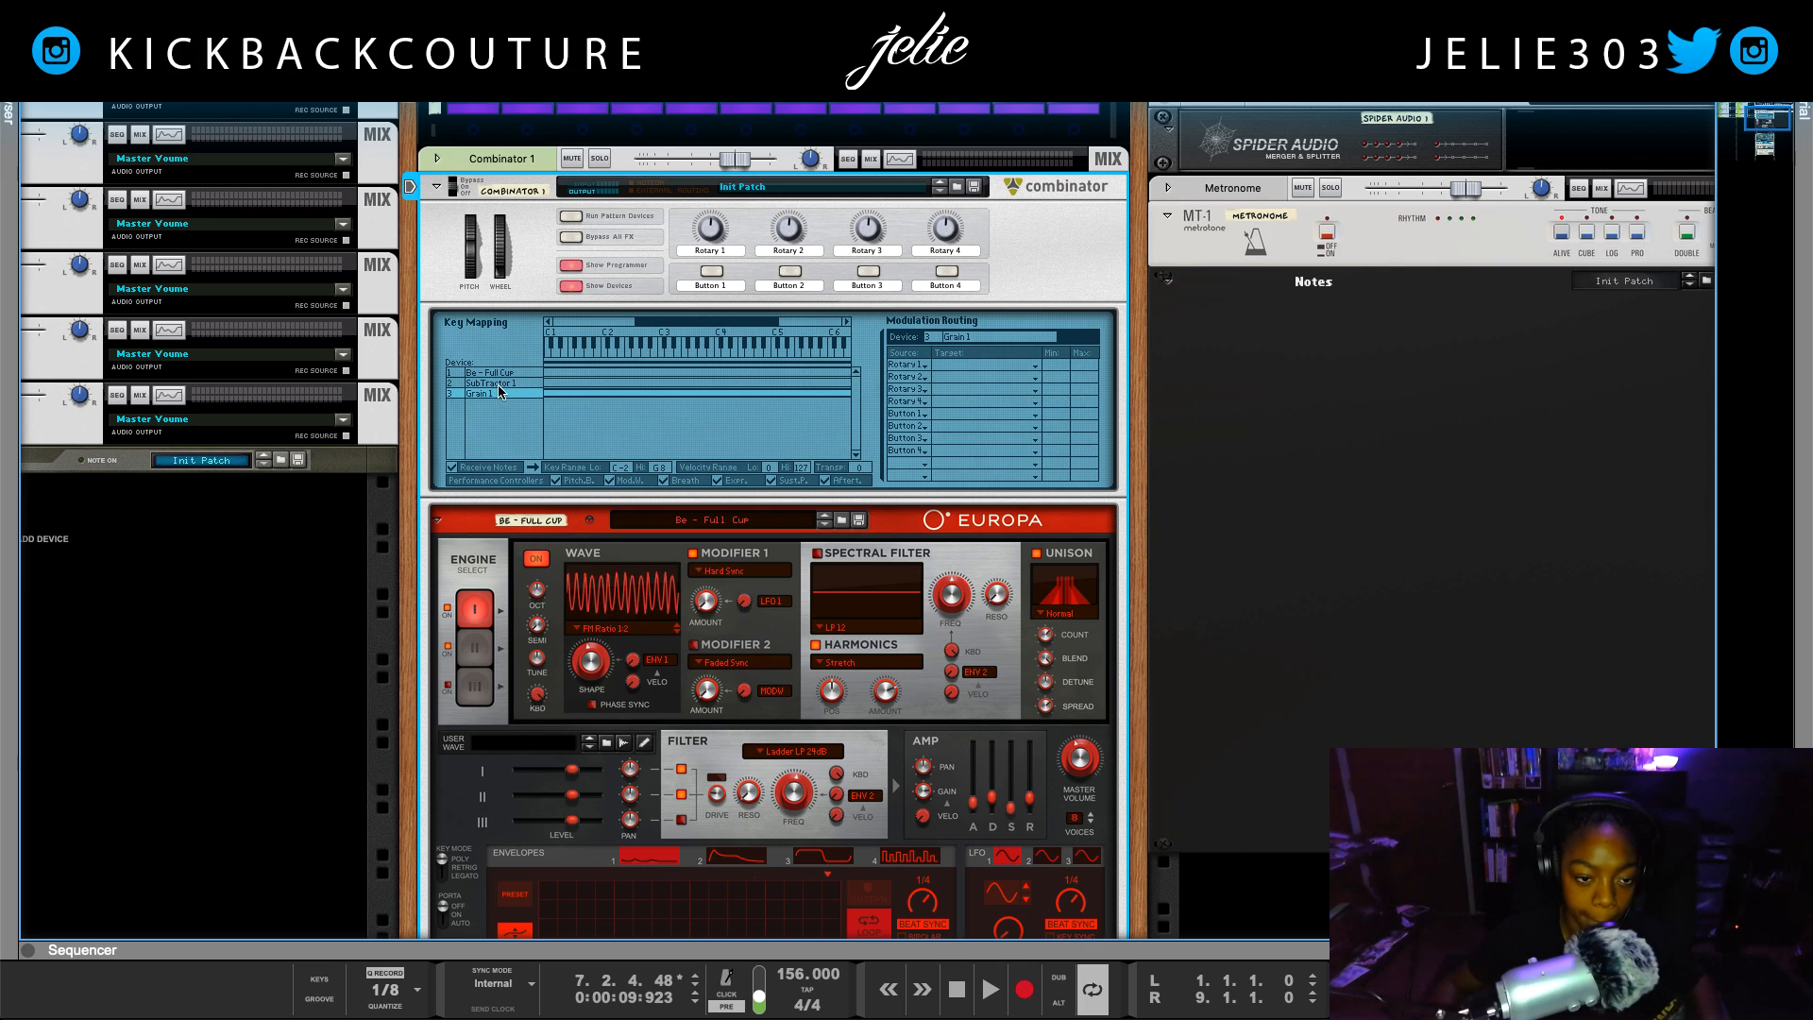
pyautogui.click(506, 383)
pyautogui.click(508, 374)
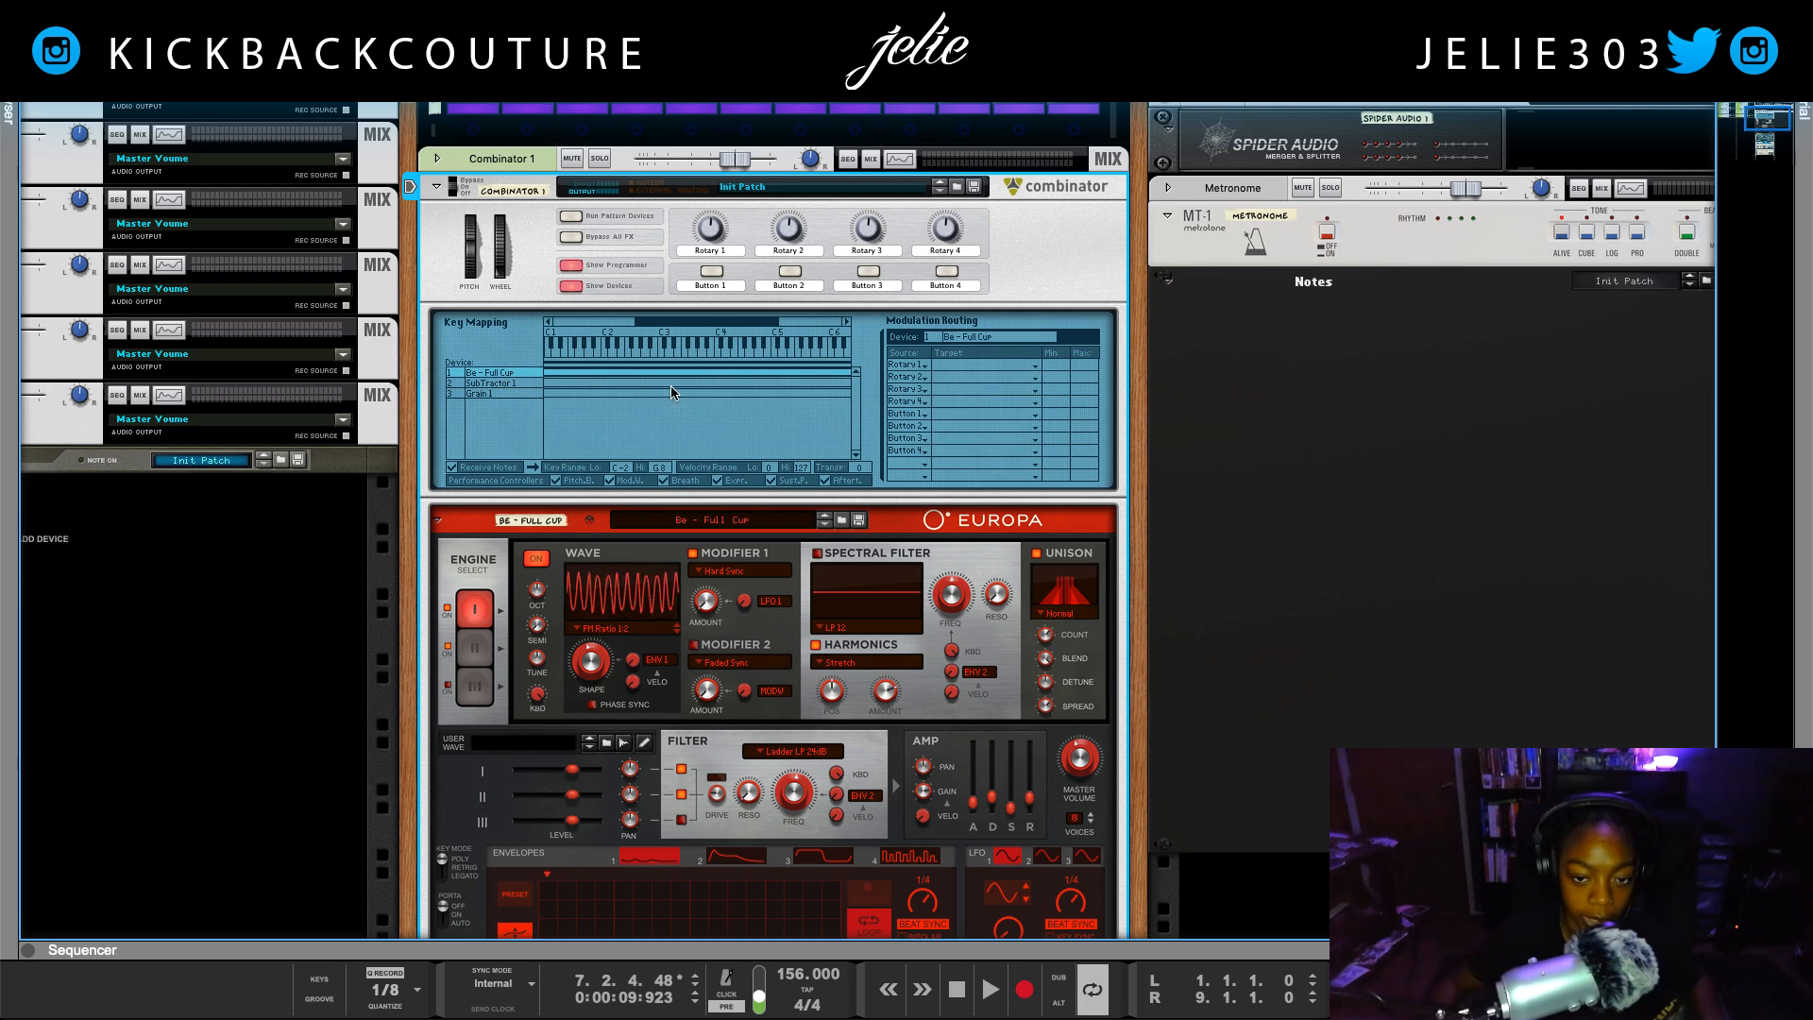
# Set an empty modulation routing source for Be - Full Cup to CV Input 1 and check the Programmer's rear CV 1 connection
pyautogui.click(912, 463)
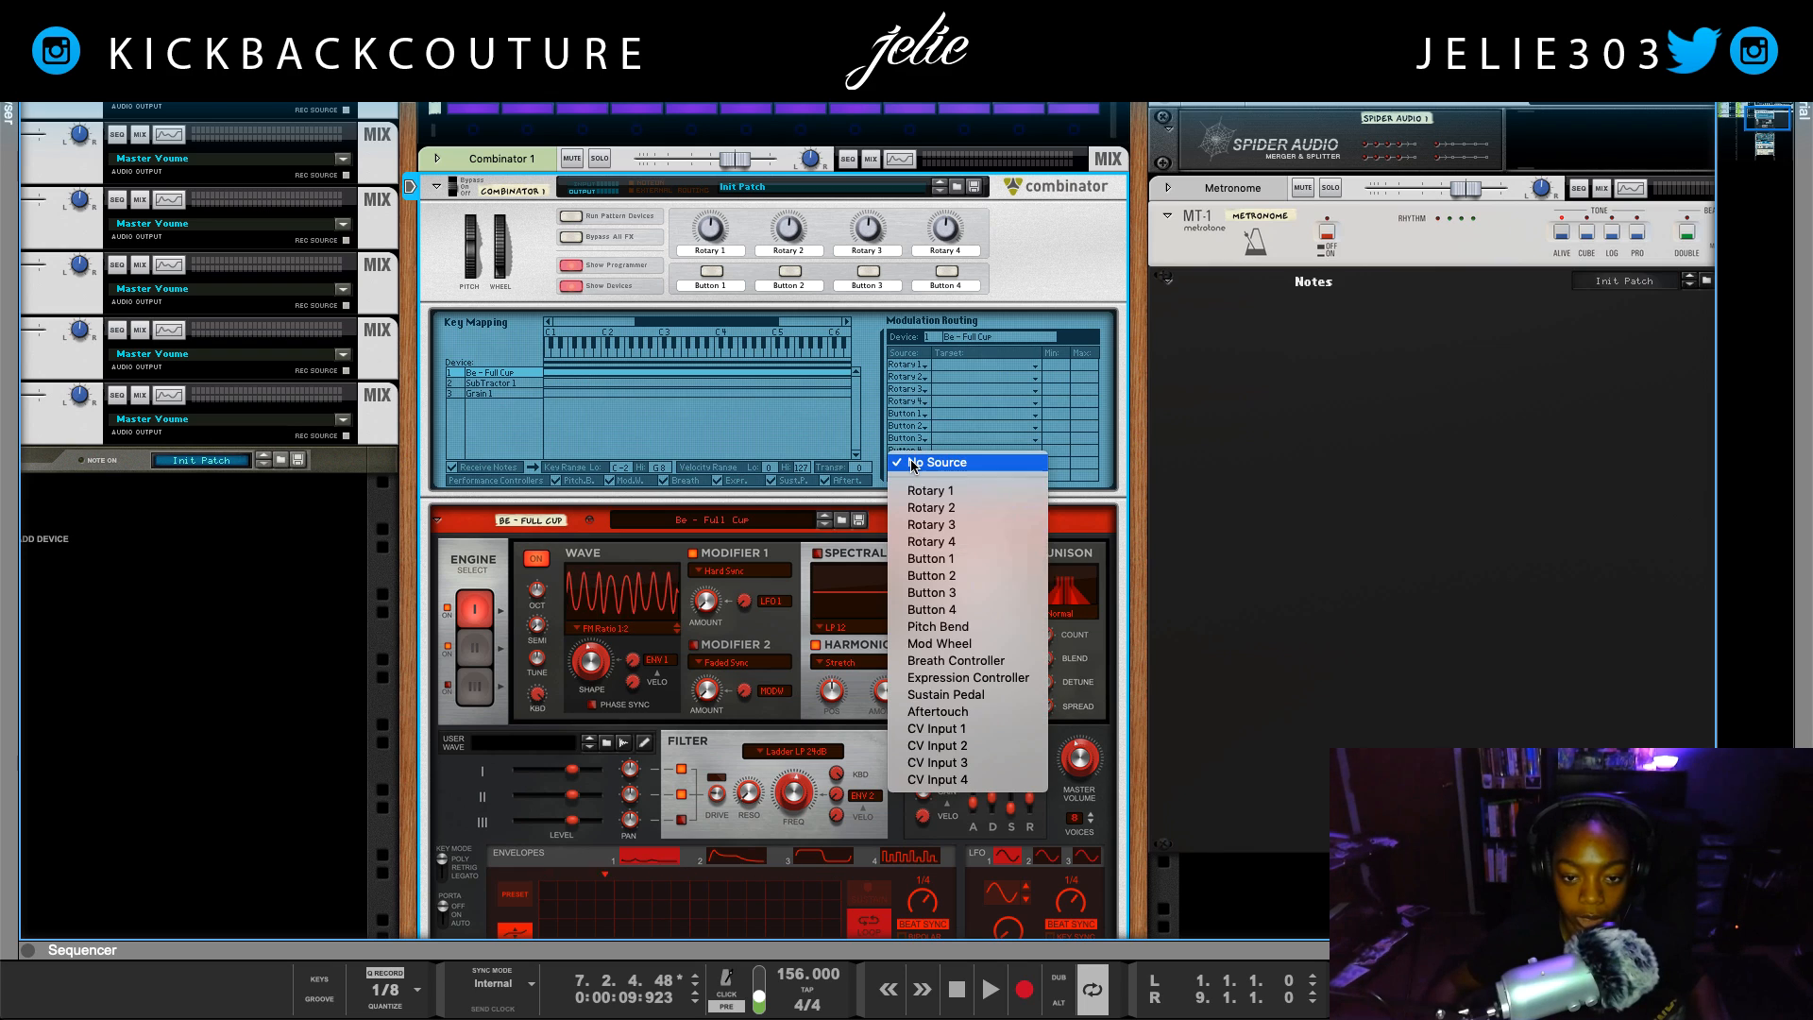
pyautogui.click(963, 729)
pyautogui.click(963, 464)
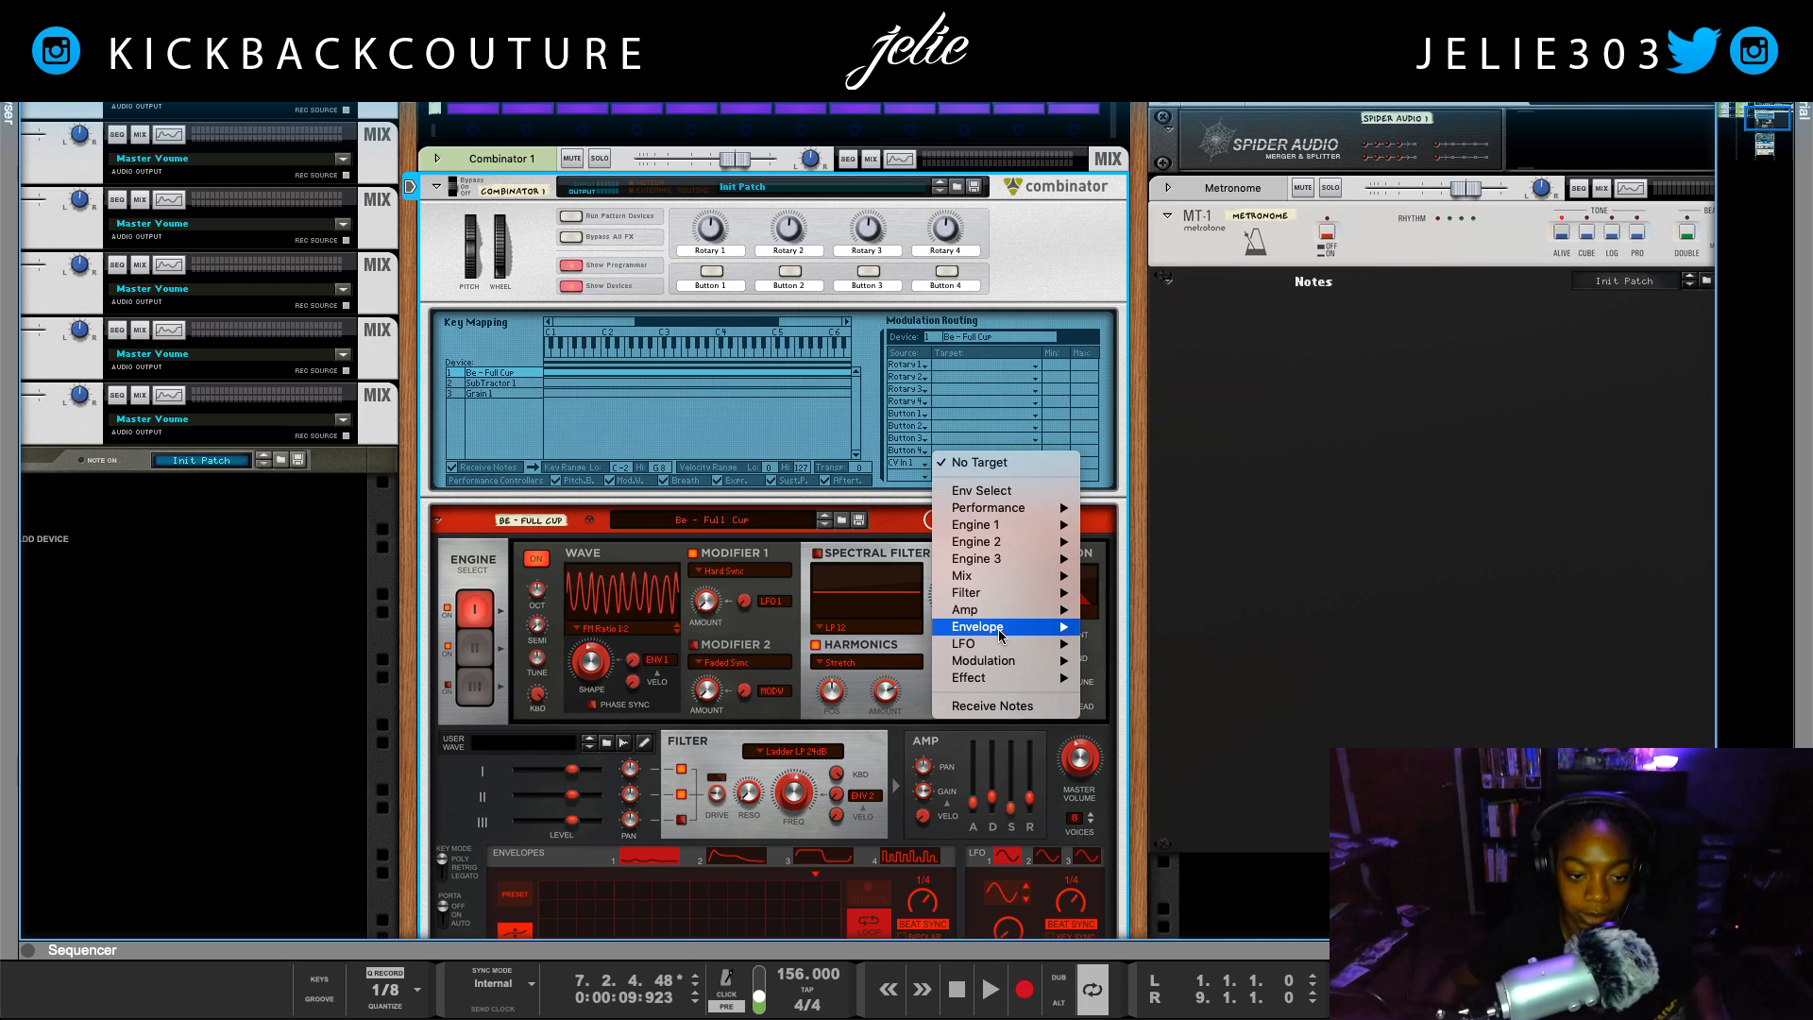
pyautogui.click(840, 579)
pyautogui.press('Tab')
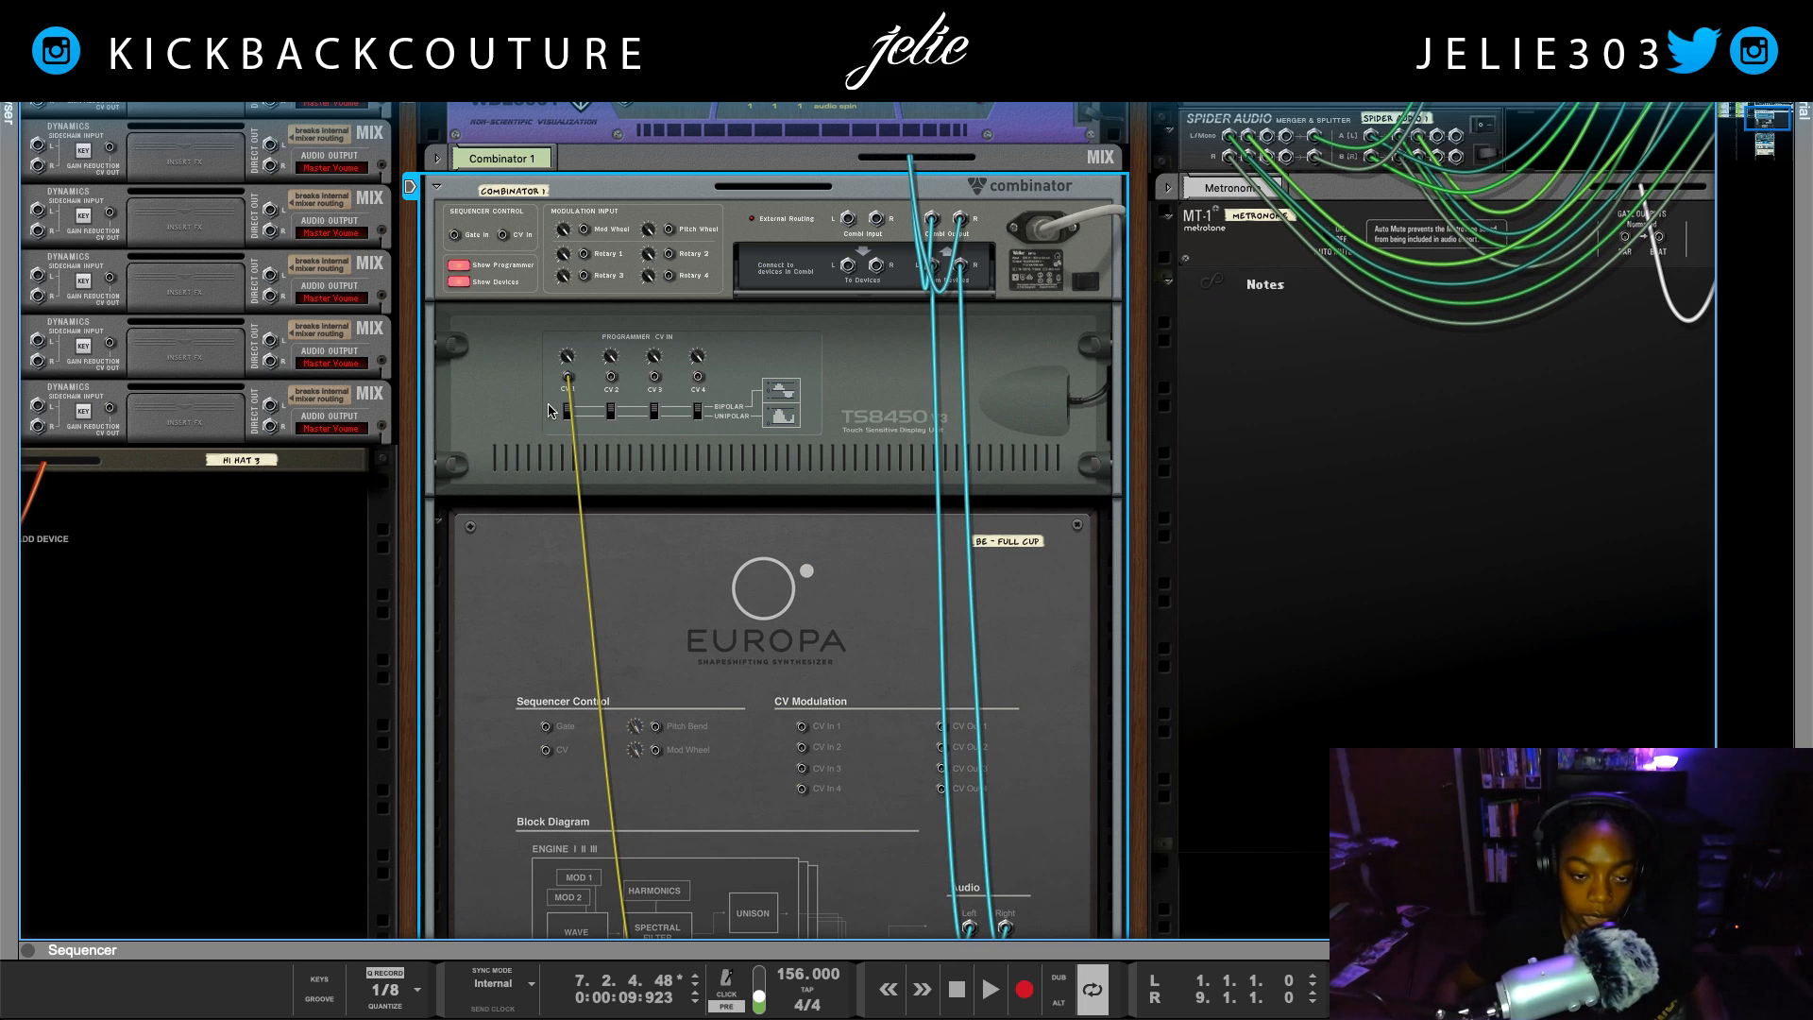
pyautogui.press('Tab')
pyautogui.press('Tab')
pyautogui.press('Tab')
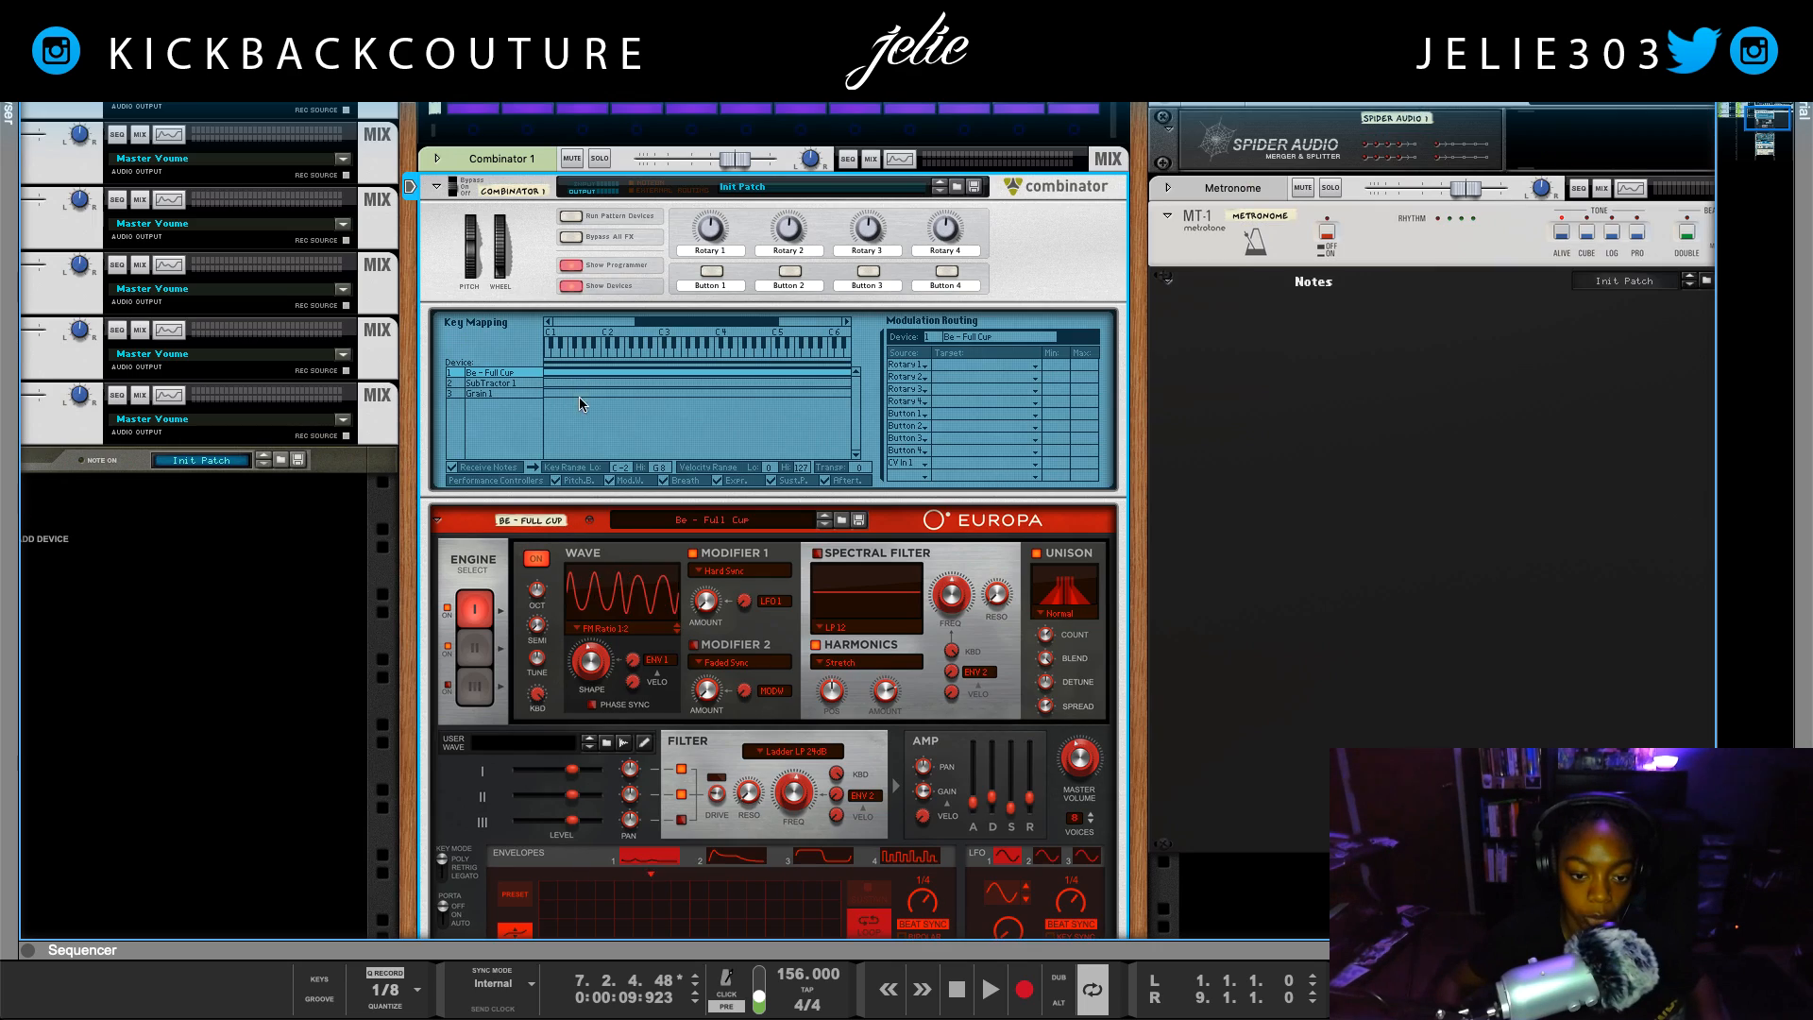
# Route CV Input 1 to Europa's Filter Freq and audition the modulation
pyautogui.scroll(-3, 641, 474)
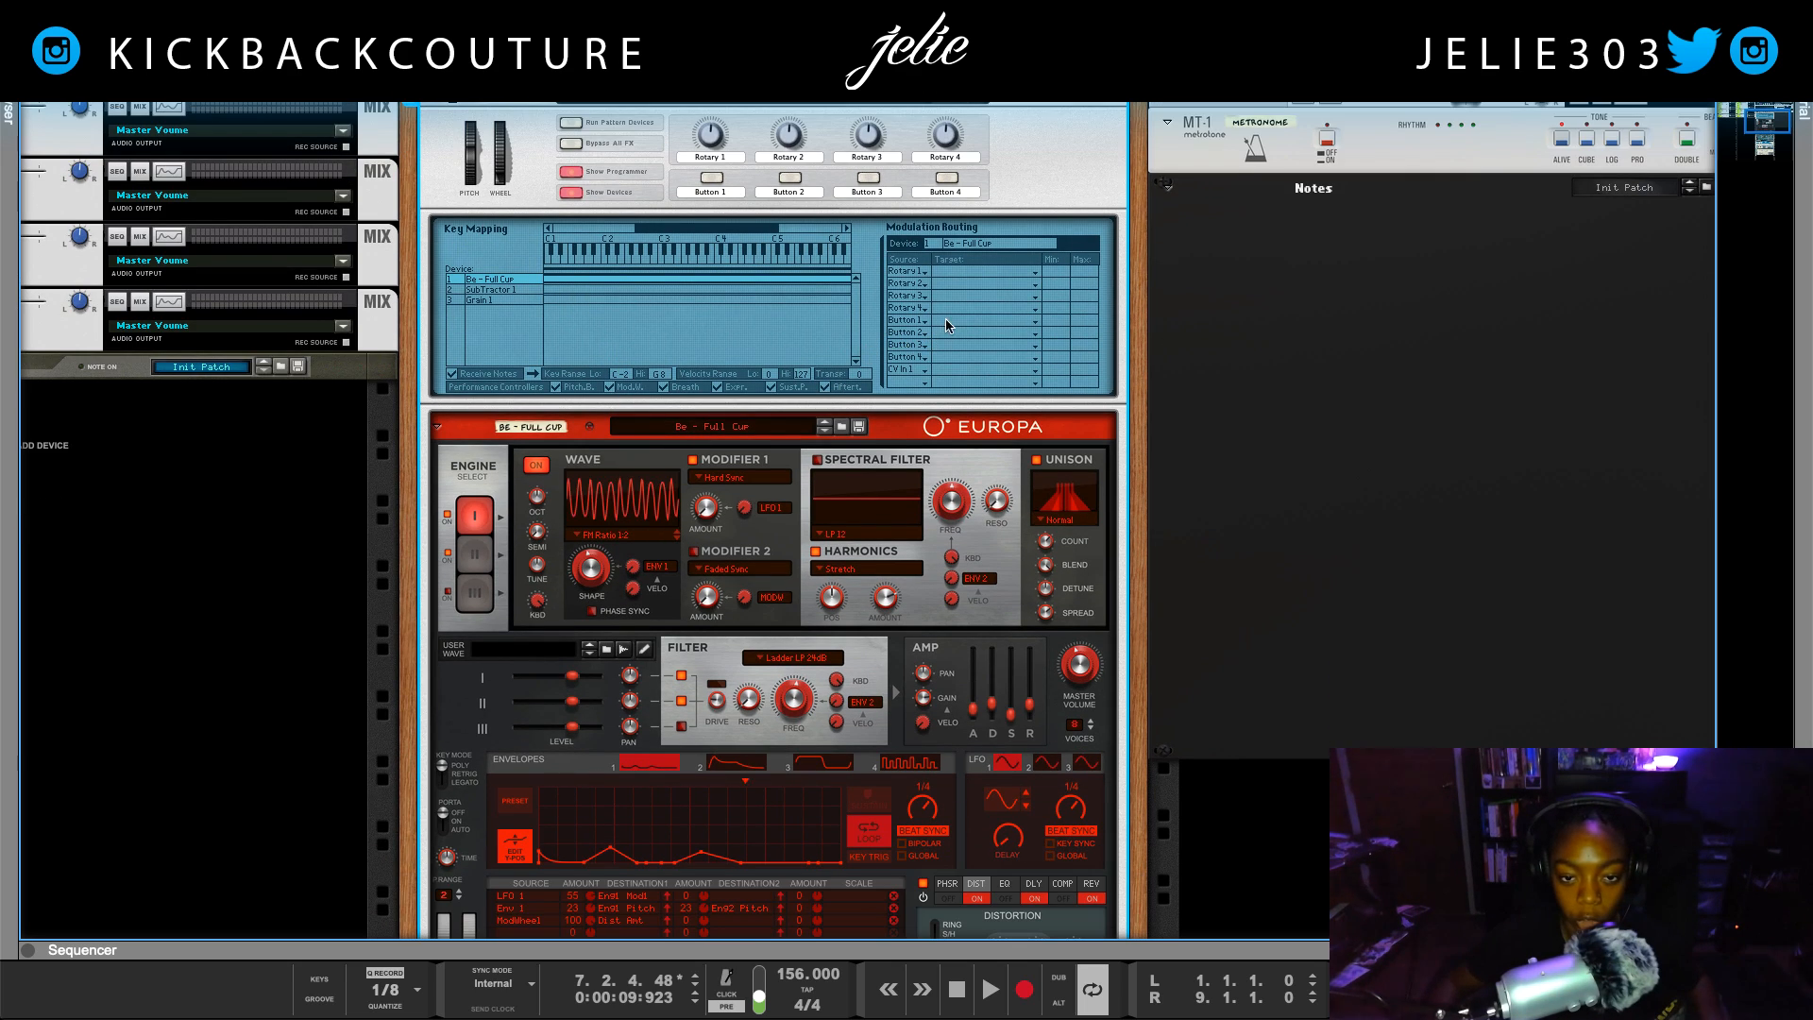
pyautogui.click(961, 375)
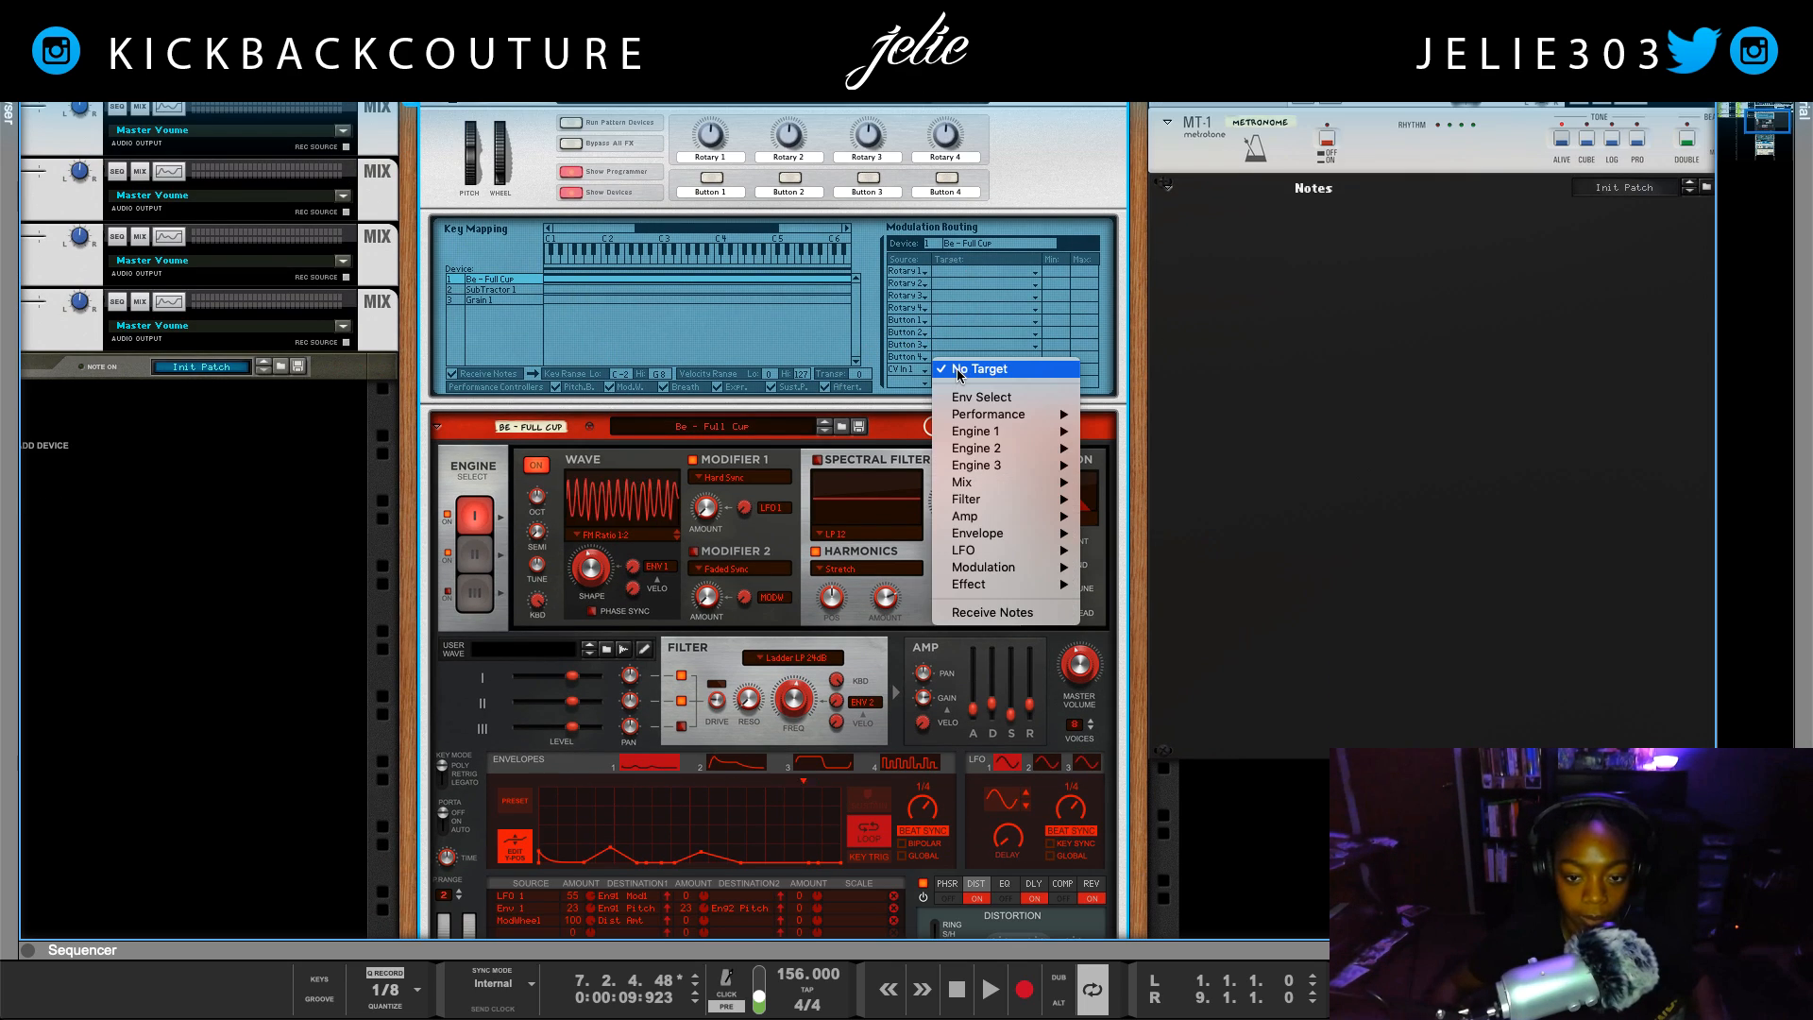
pyautogui.moveTo(996, 501)
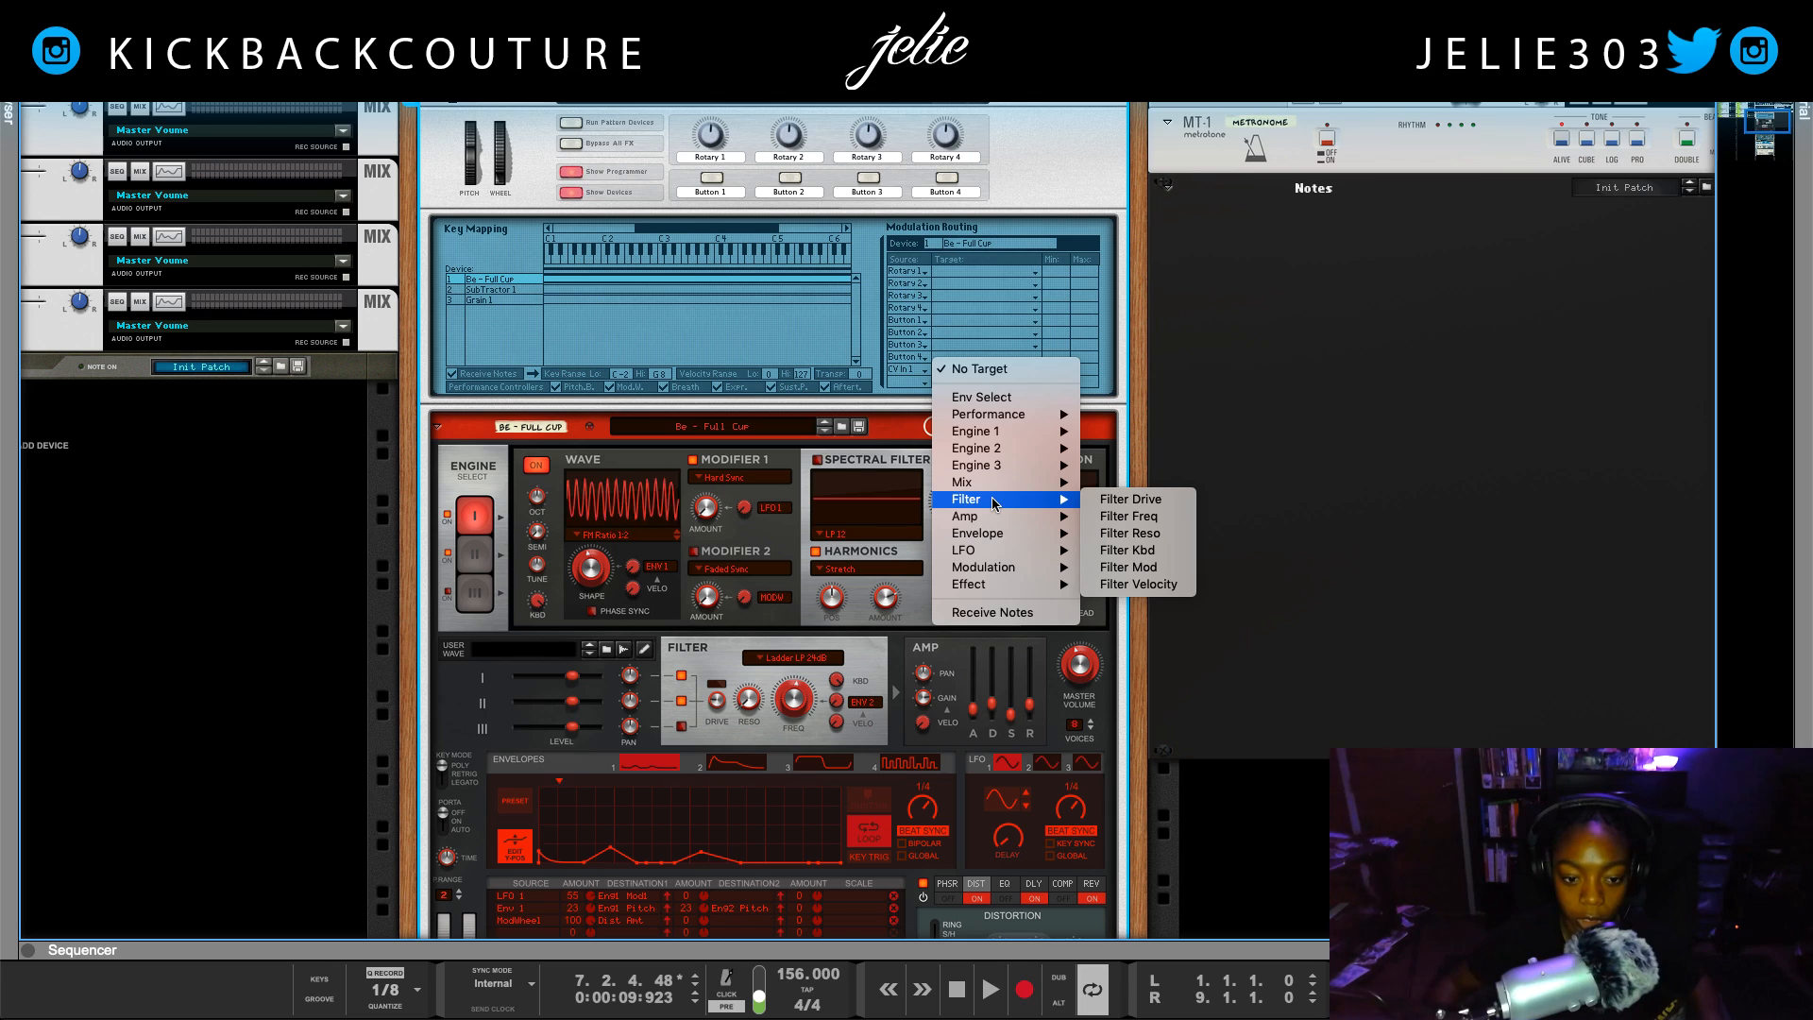
pyautogui.click(1121, 517)
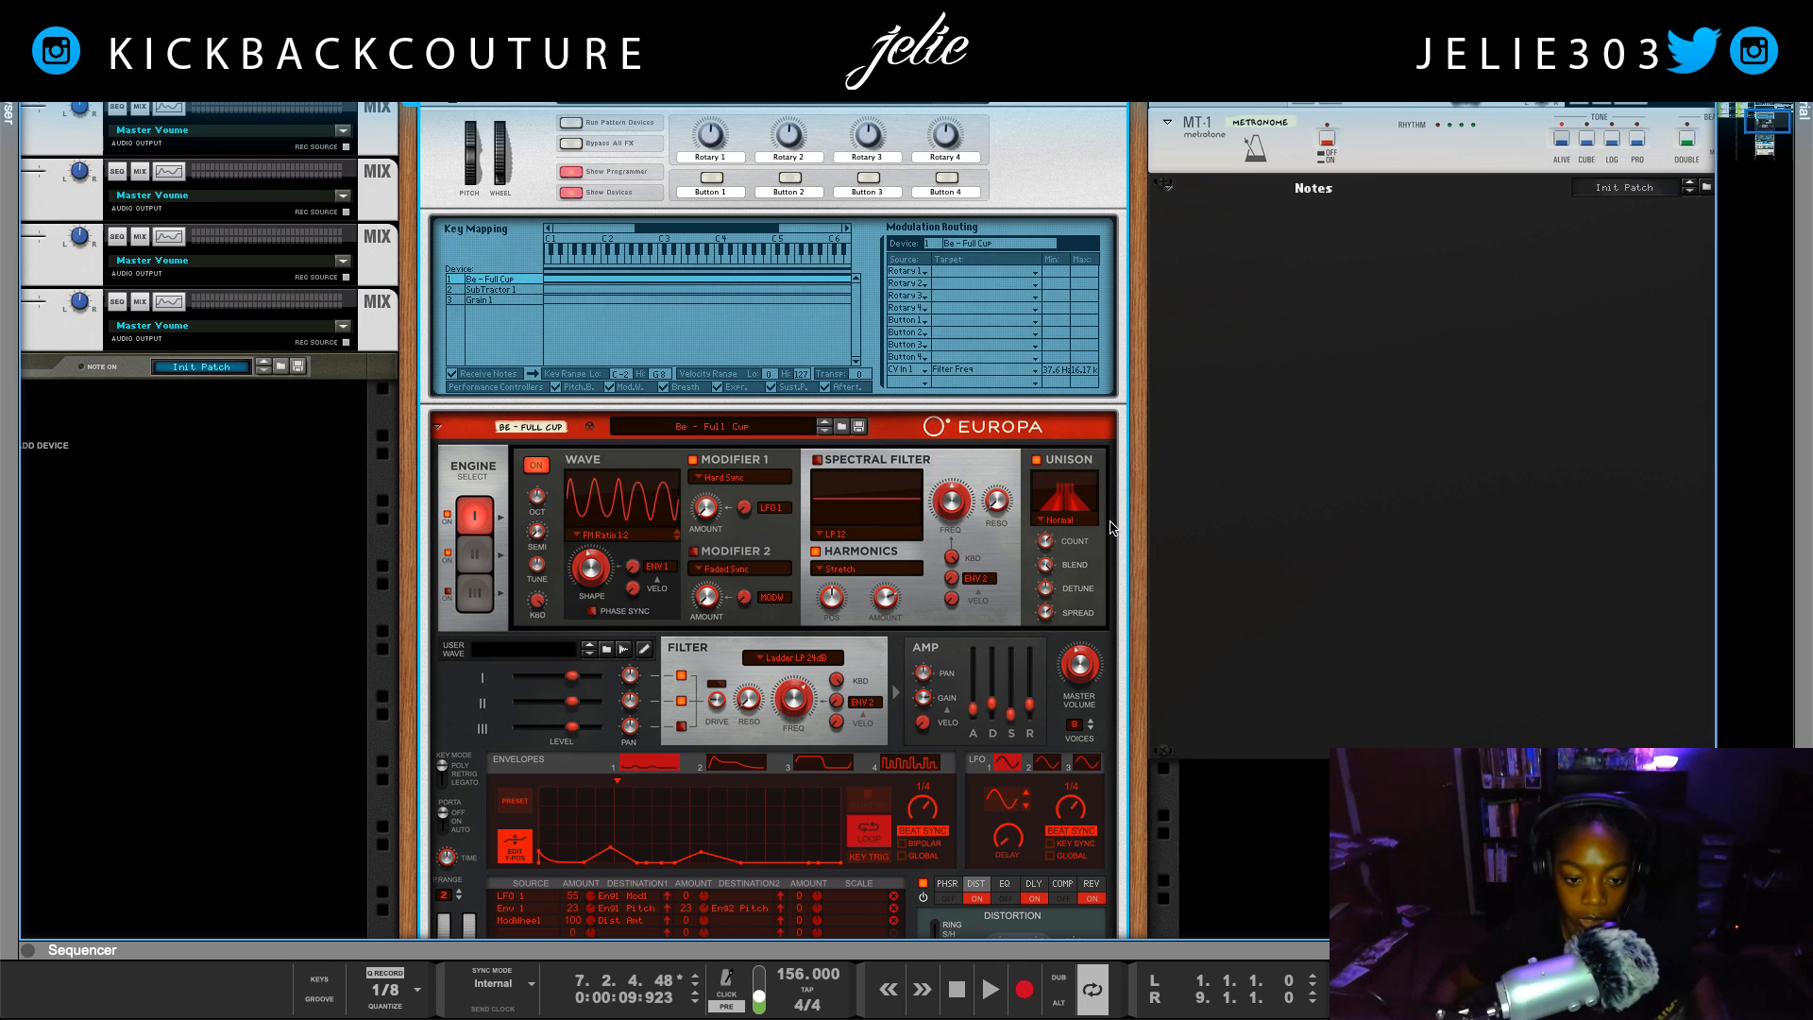
pyautogui.press('space')
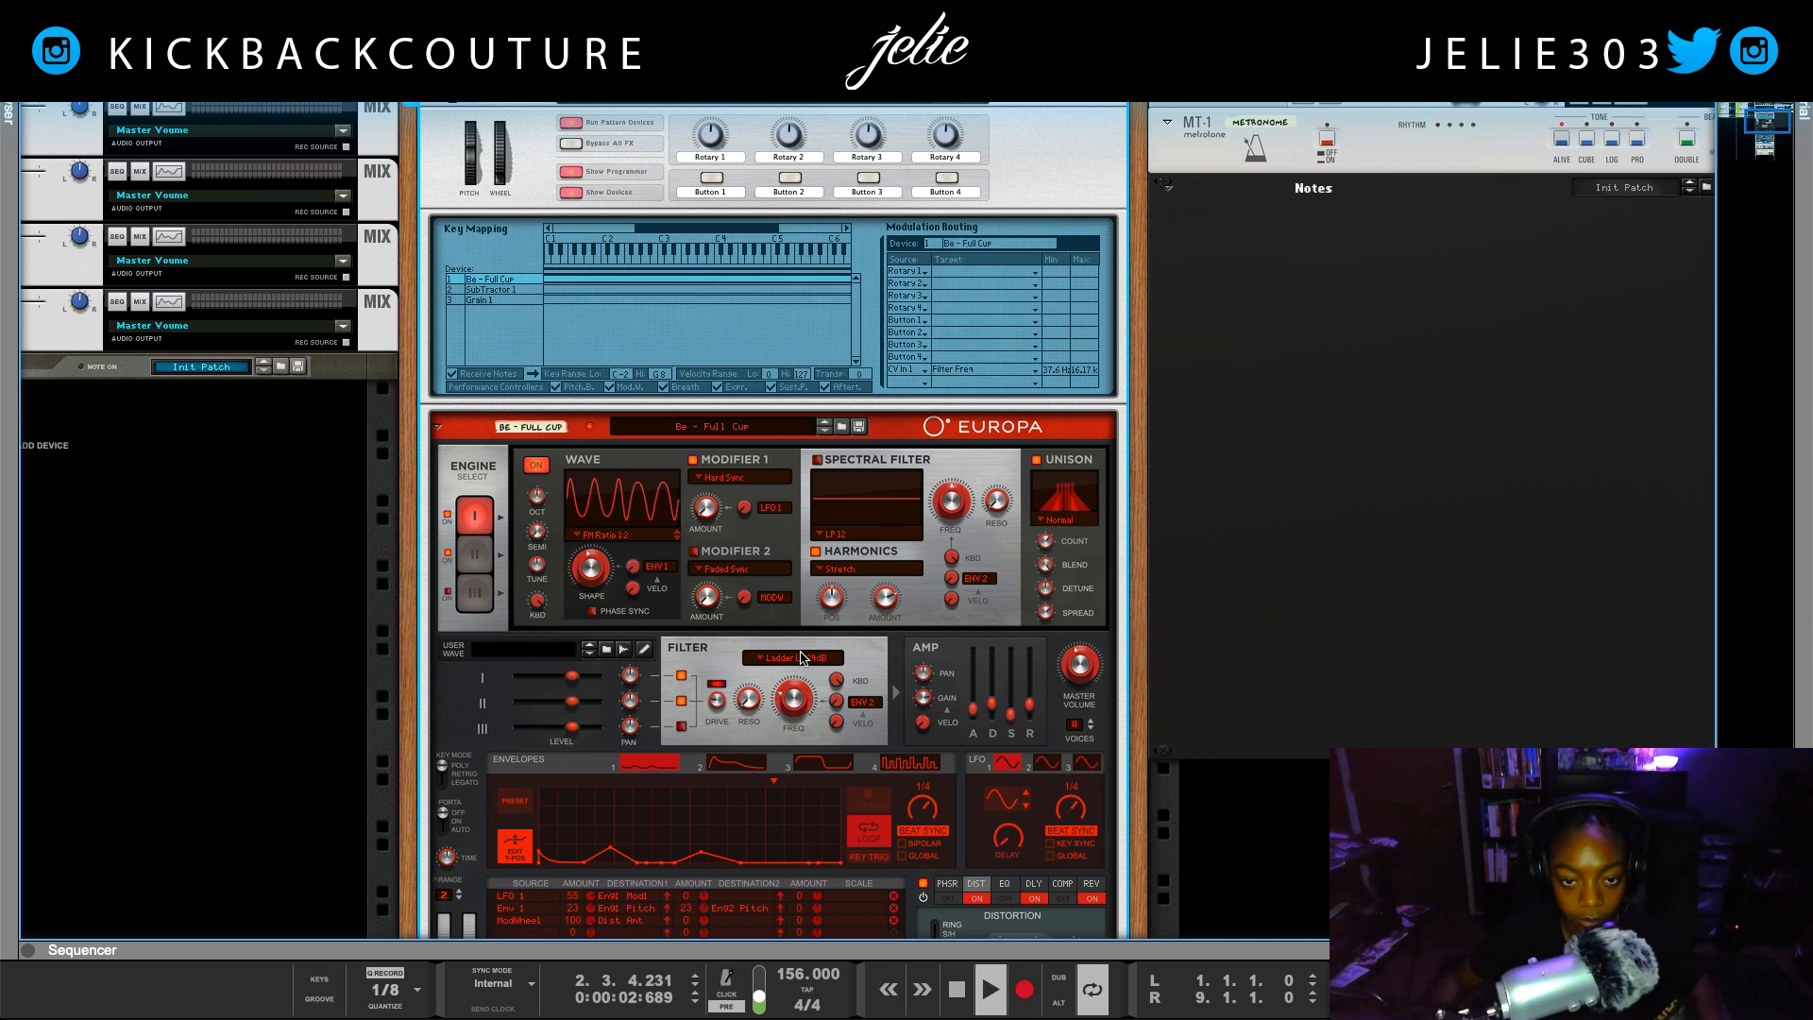
pyautogui.press('space')
# Delete the Grain device below SubTractor in the Combinator
pyautogui.scroll(-1, 798, 655)
pyautogui.press('Tab')
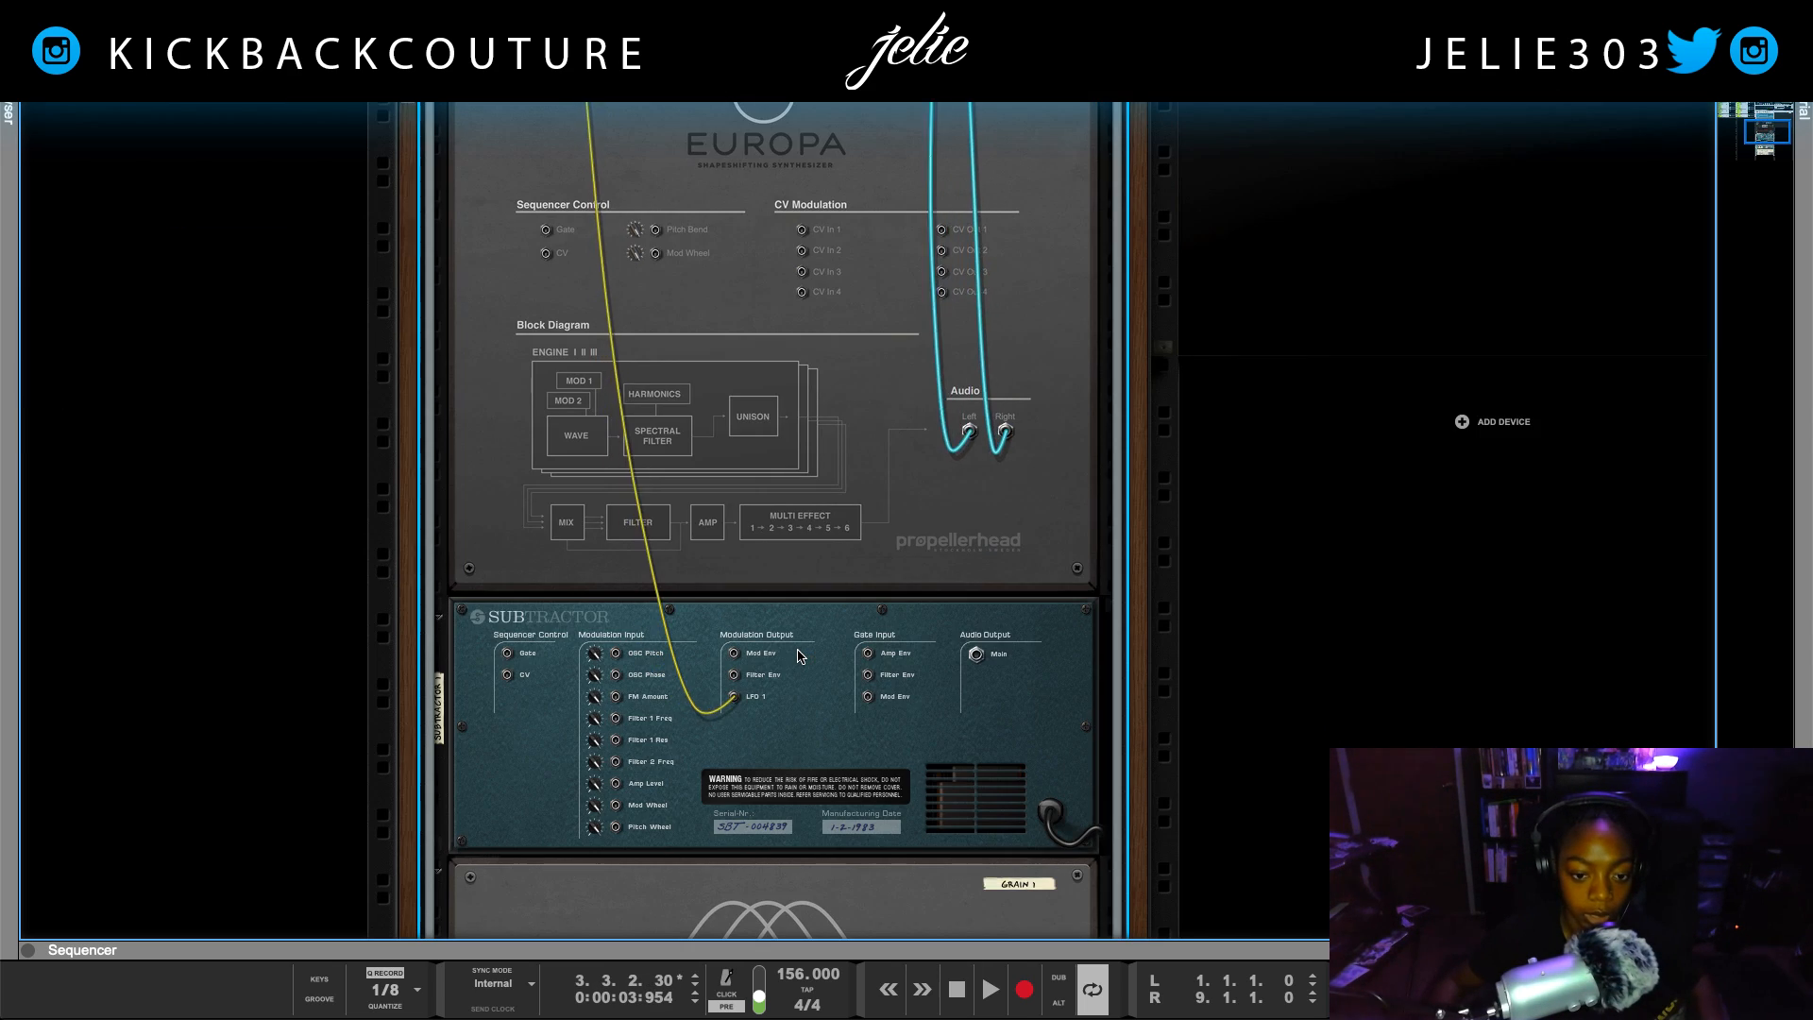
pyautogui.scroll(-5, 755, 642)
pyautogui.click(942, 445)
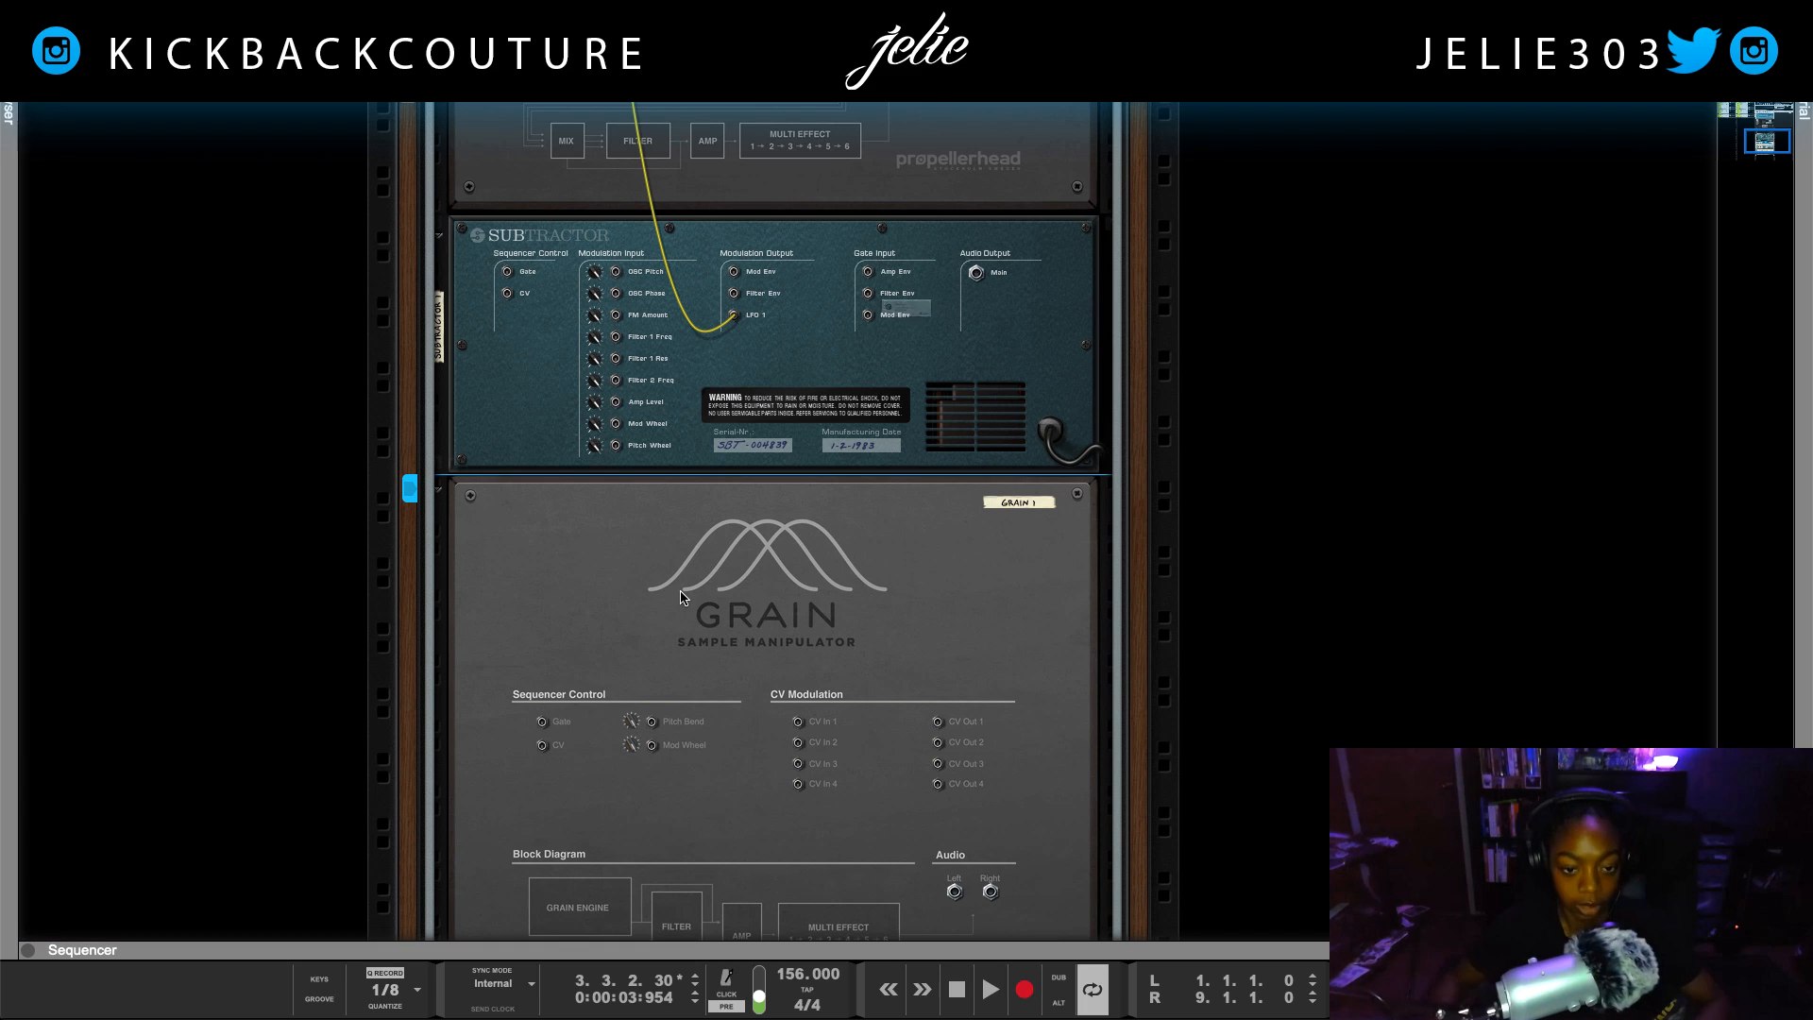
pyautogui.press('Delete')
pyautogui.click(1031, 356)
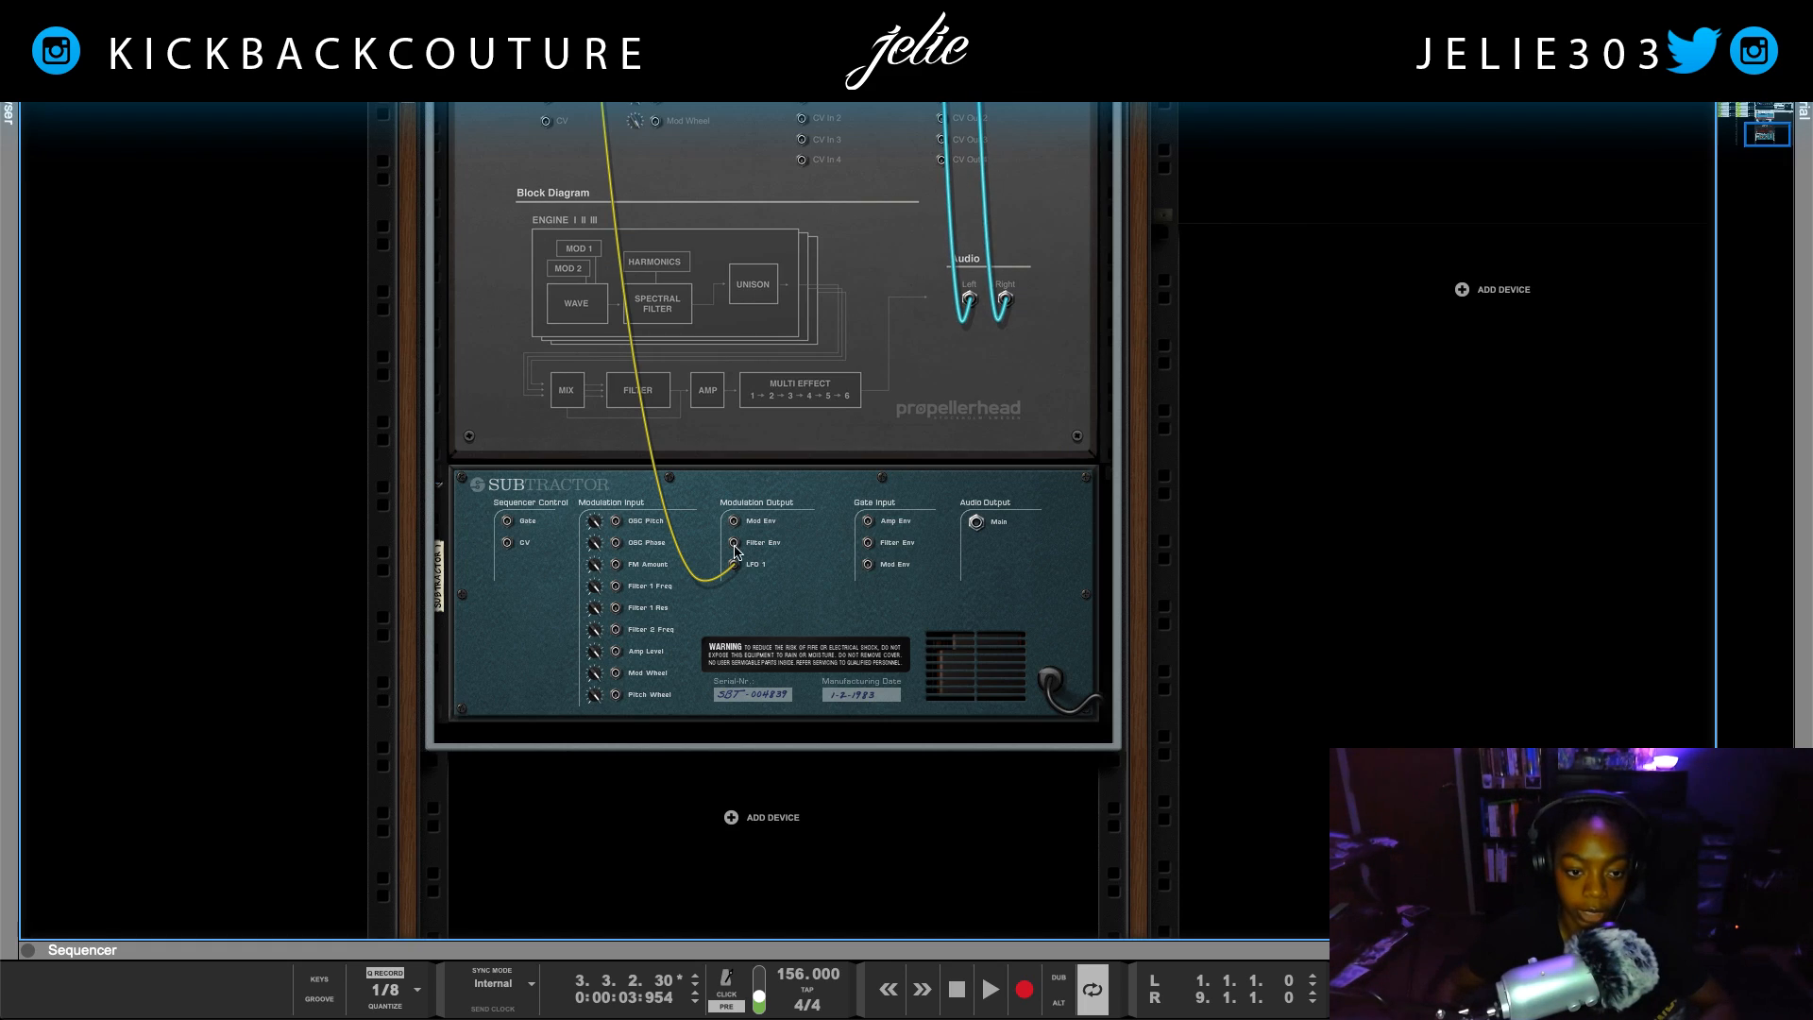
# Add a second SubTractor Analog Synthesizer inside the Combinator, below the existing one
pyautogui.rightClick(763, 743)
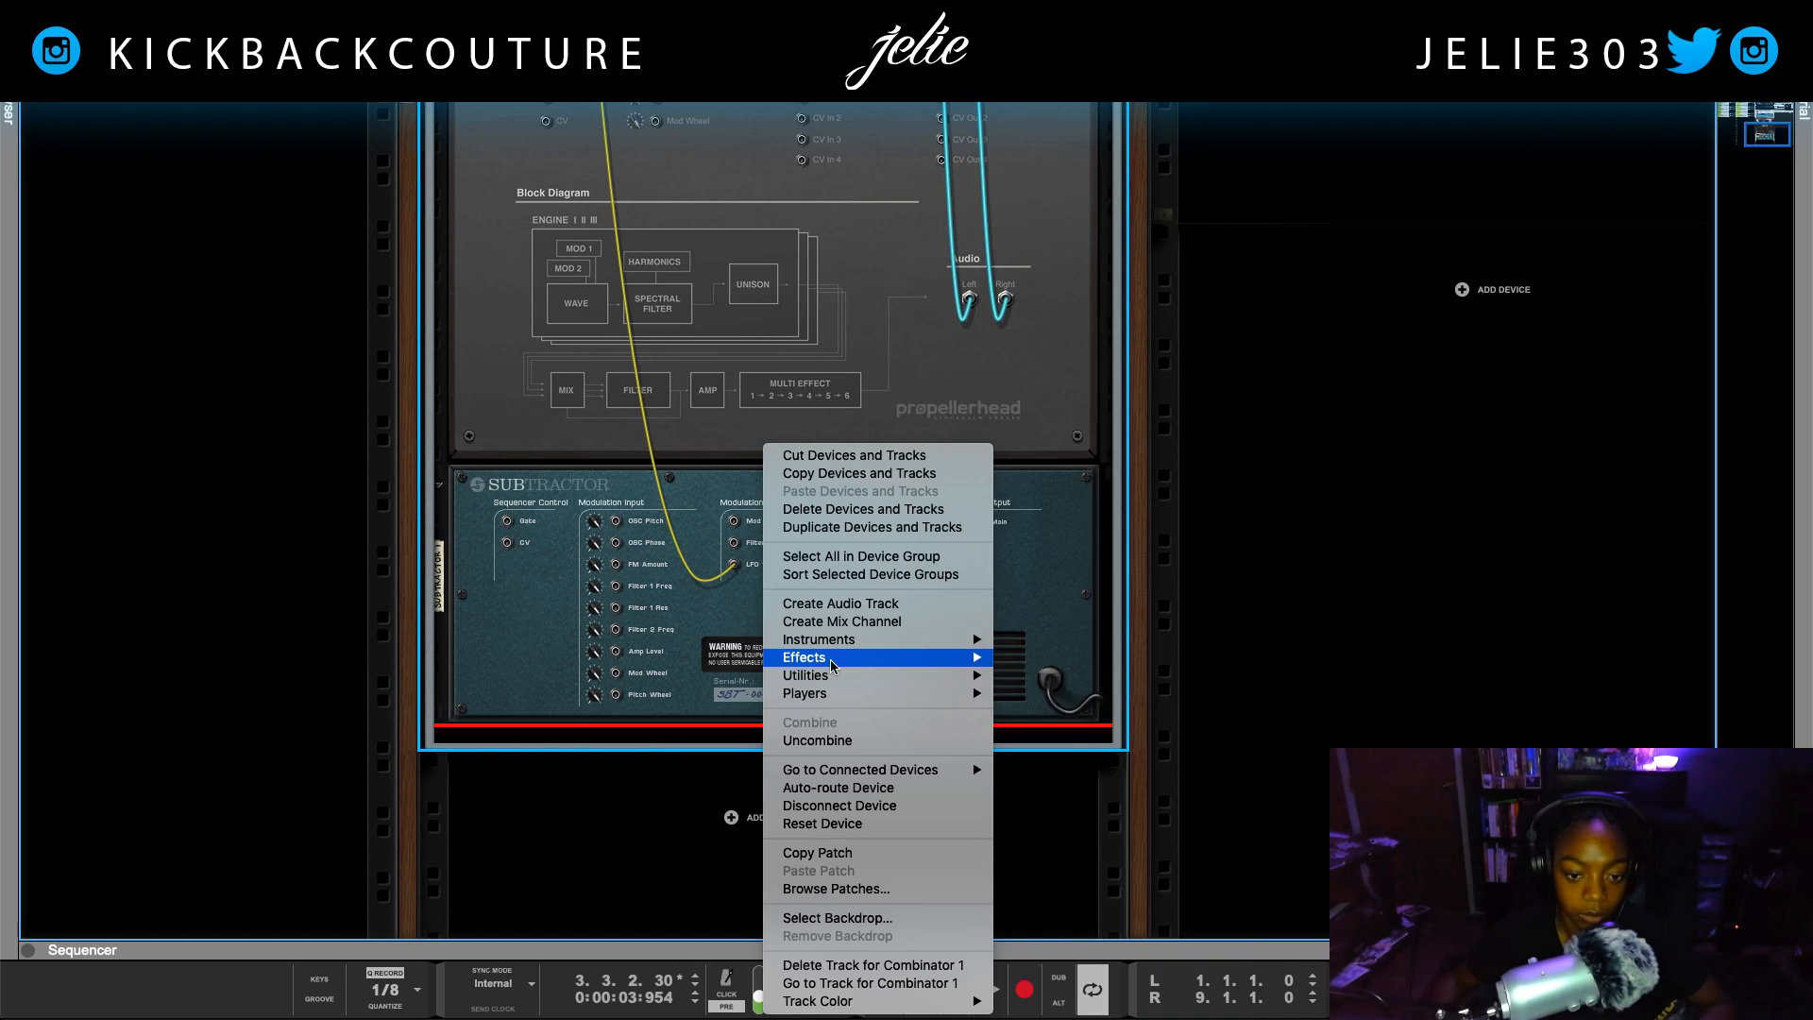
pyautogui.moveTo(831, 661)
pyautogui.moveTo(1058, 247)
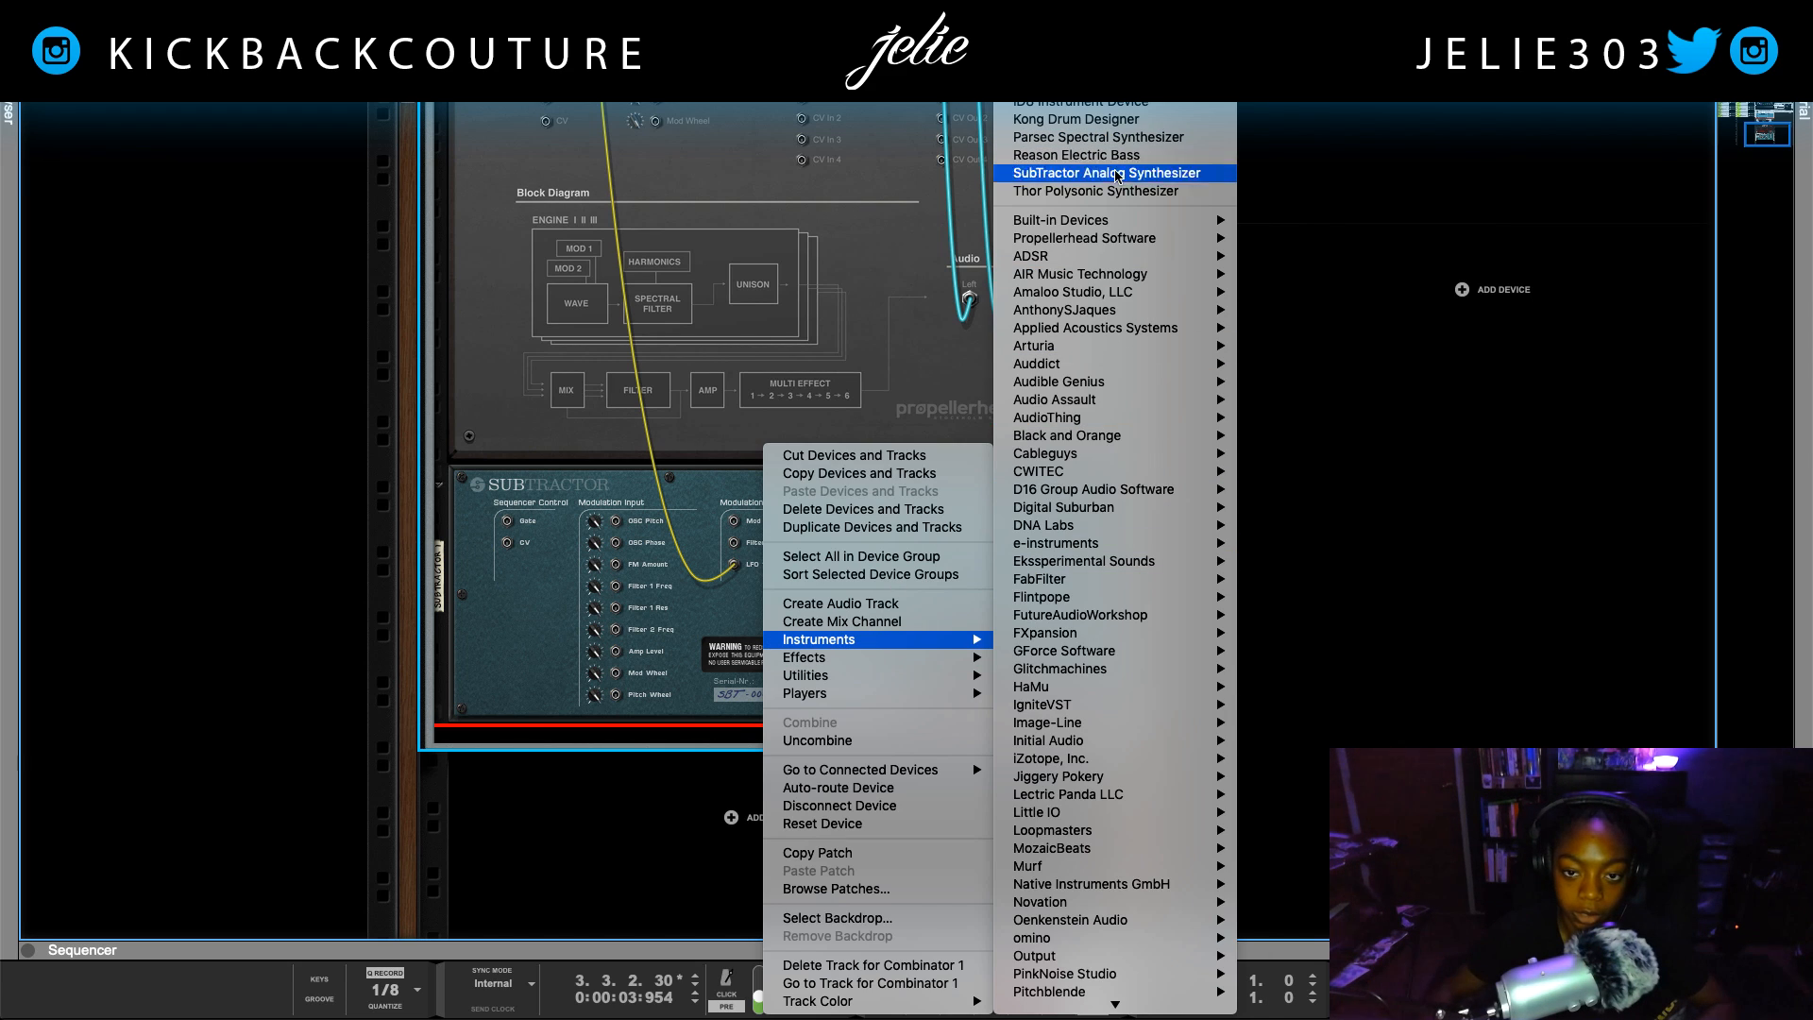
pyautogui.moveTo(1117, 219)
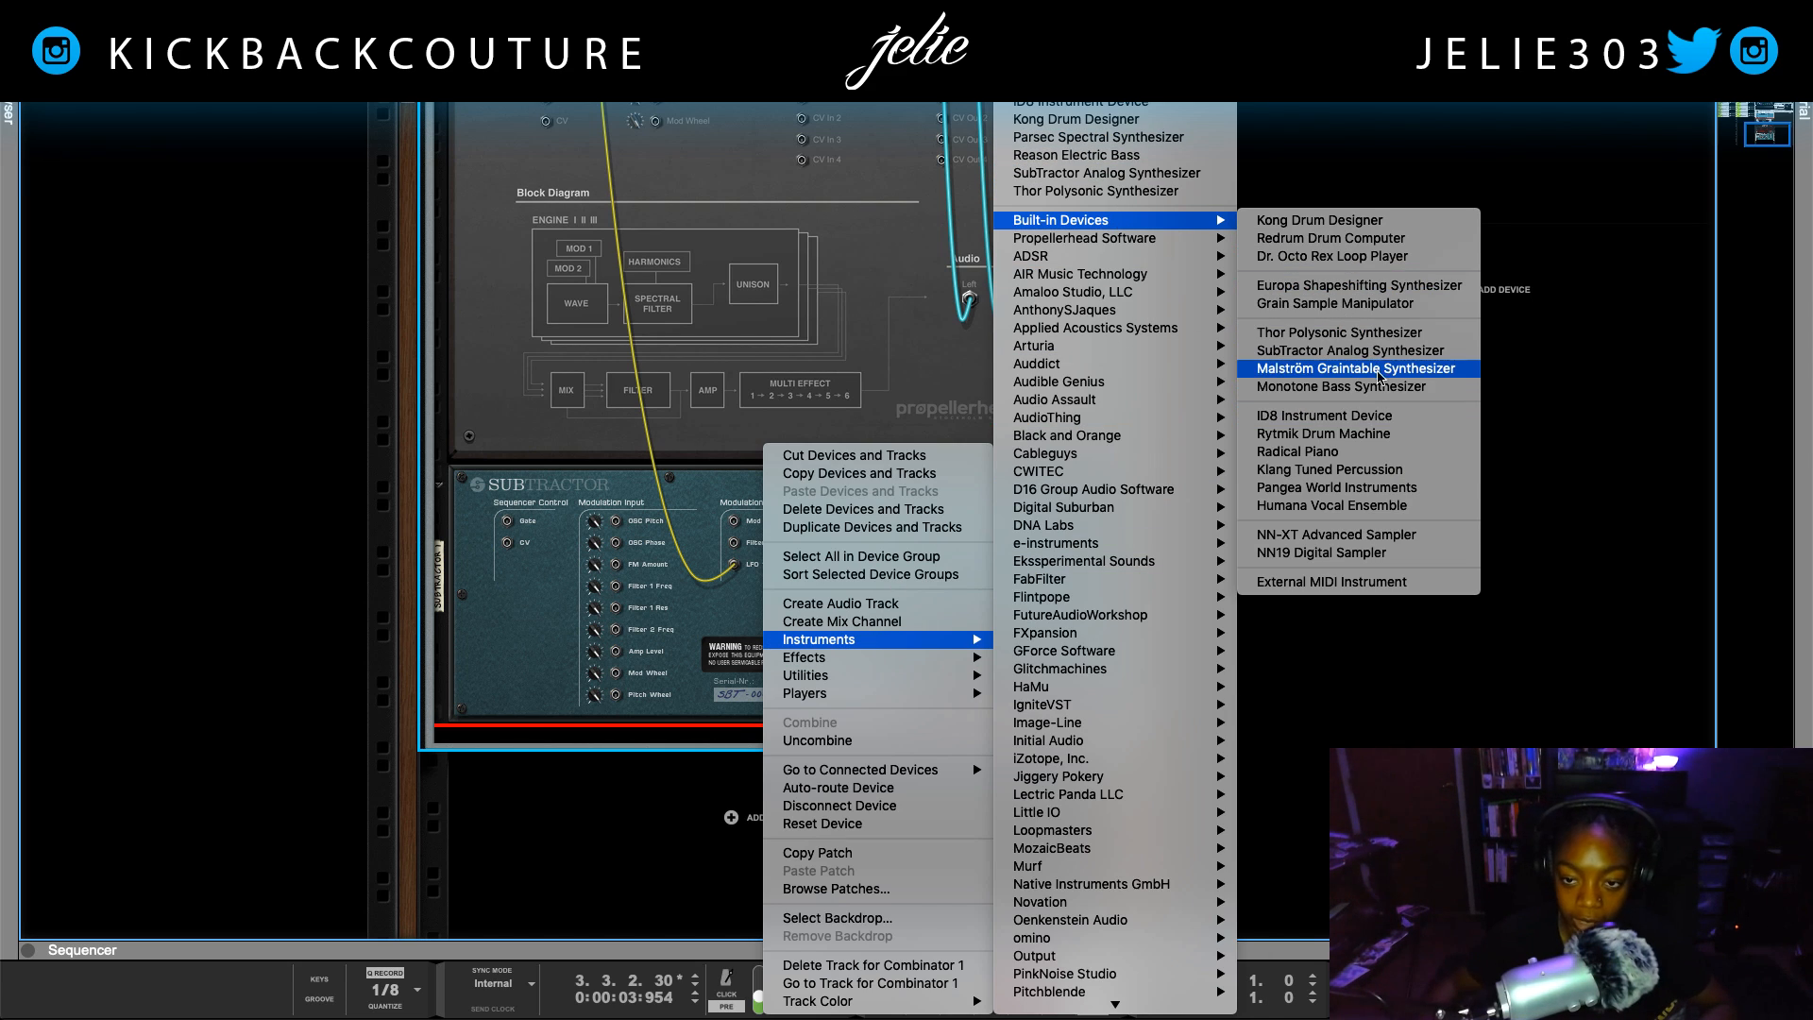
pyautogui.click(1350, 351)
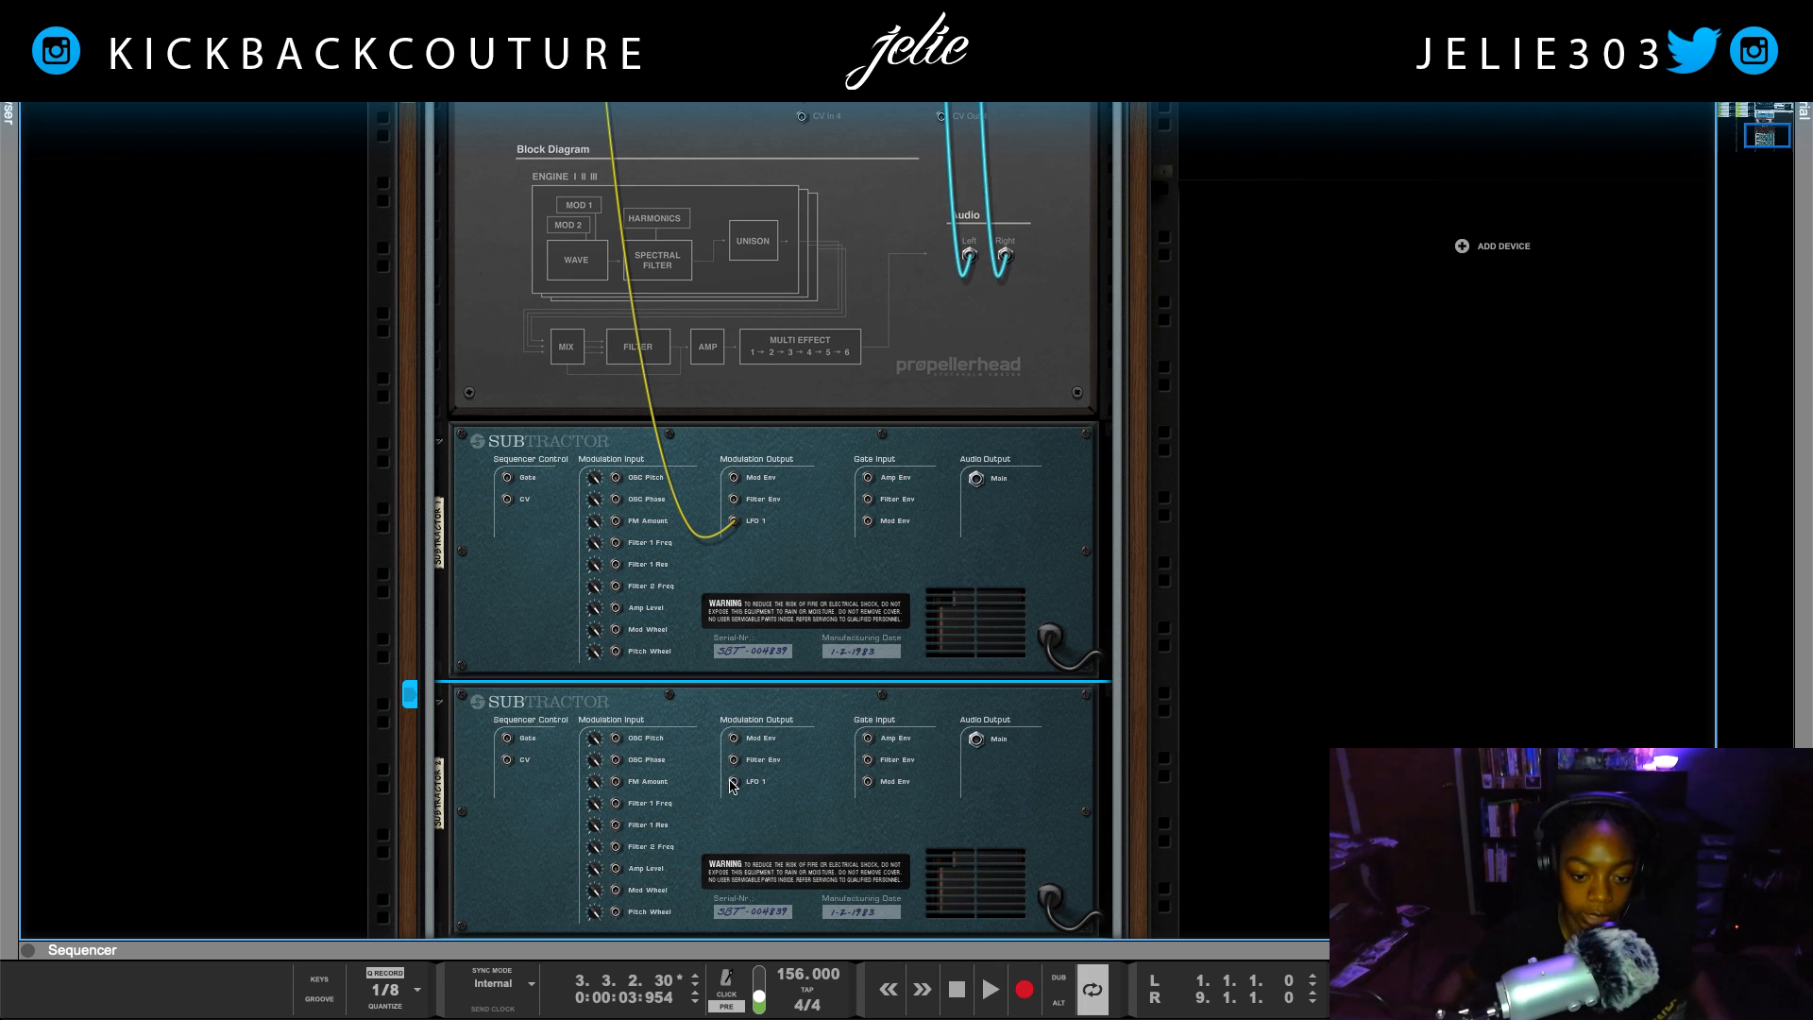
# Connect the second SubTractor's LFO 1 modulation output to the Combinator's Rotary 1 modulation input
pyautogui.scroll(15, 732, 786)
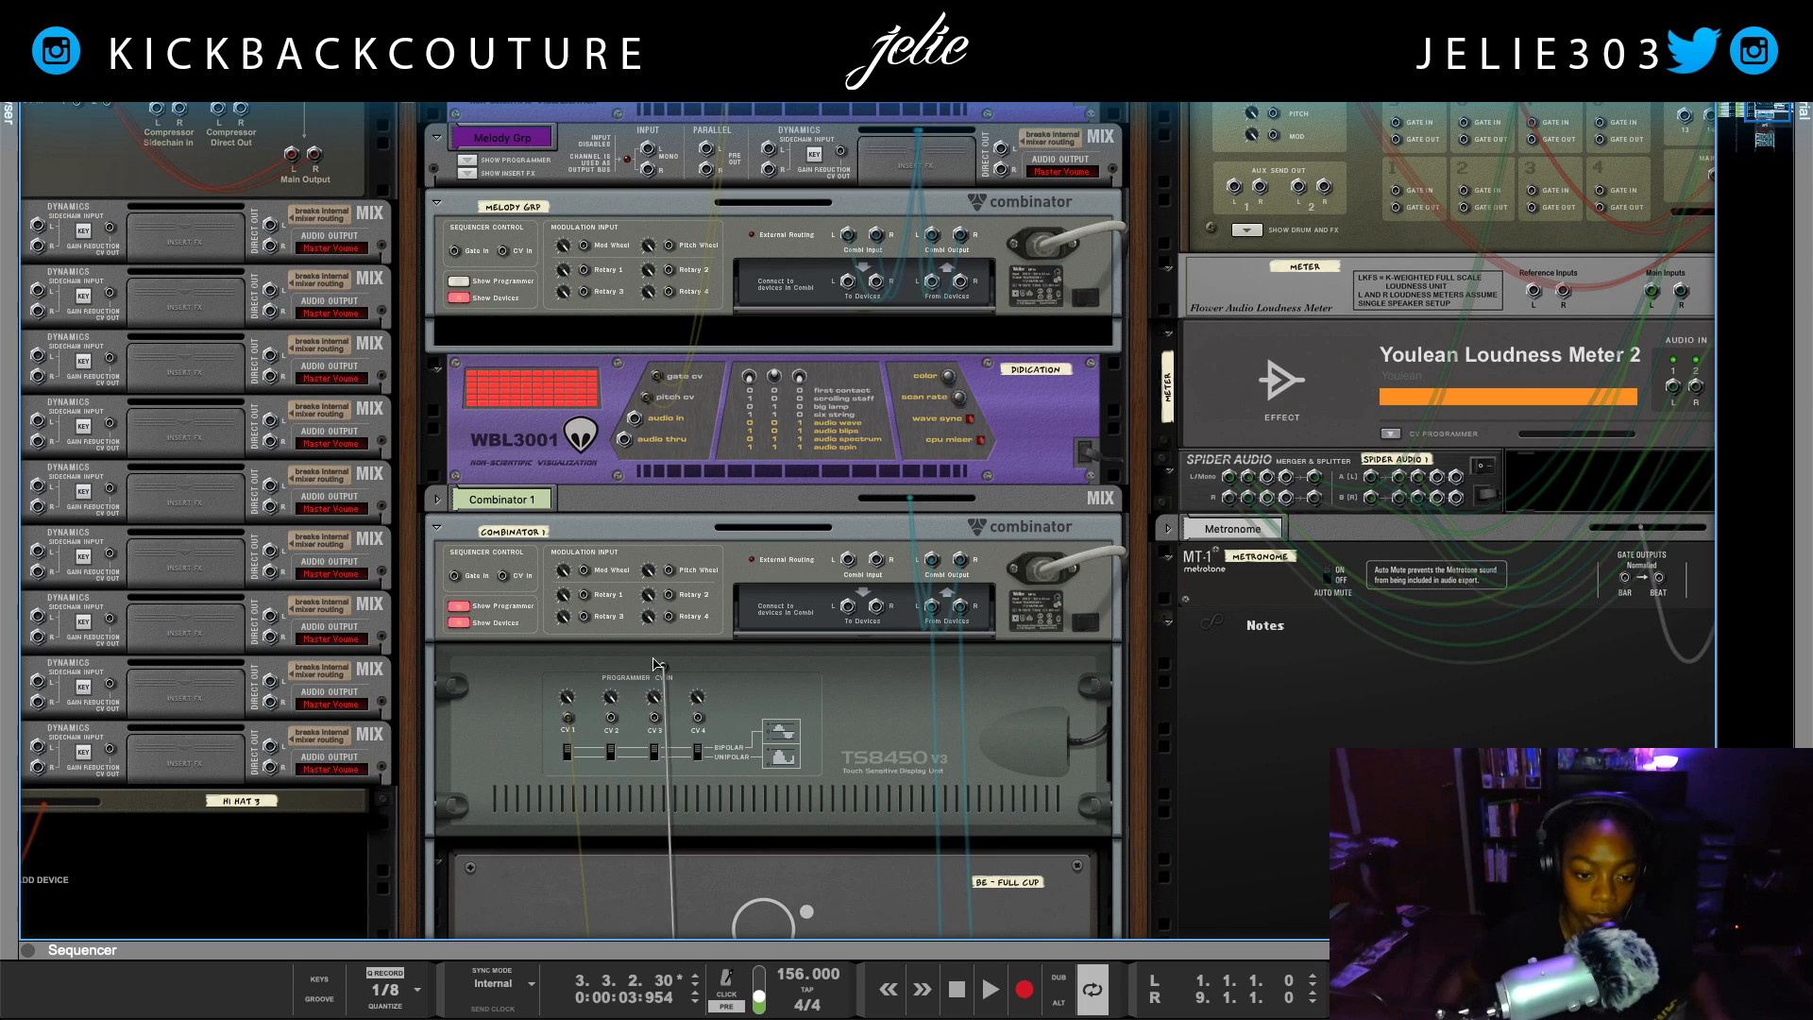
pyautogui.moveTo(658, 663); pyautogui.dragTo(584, 595)
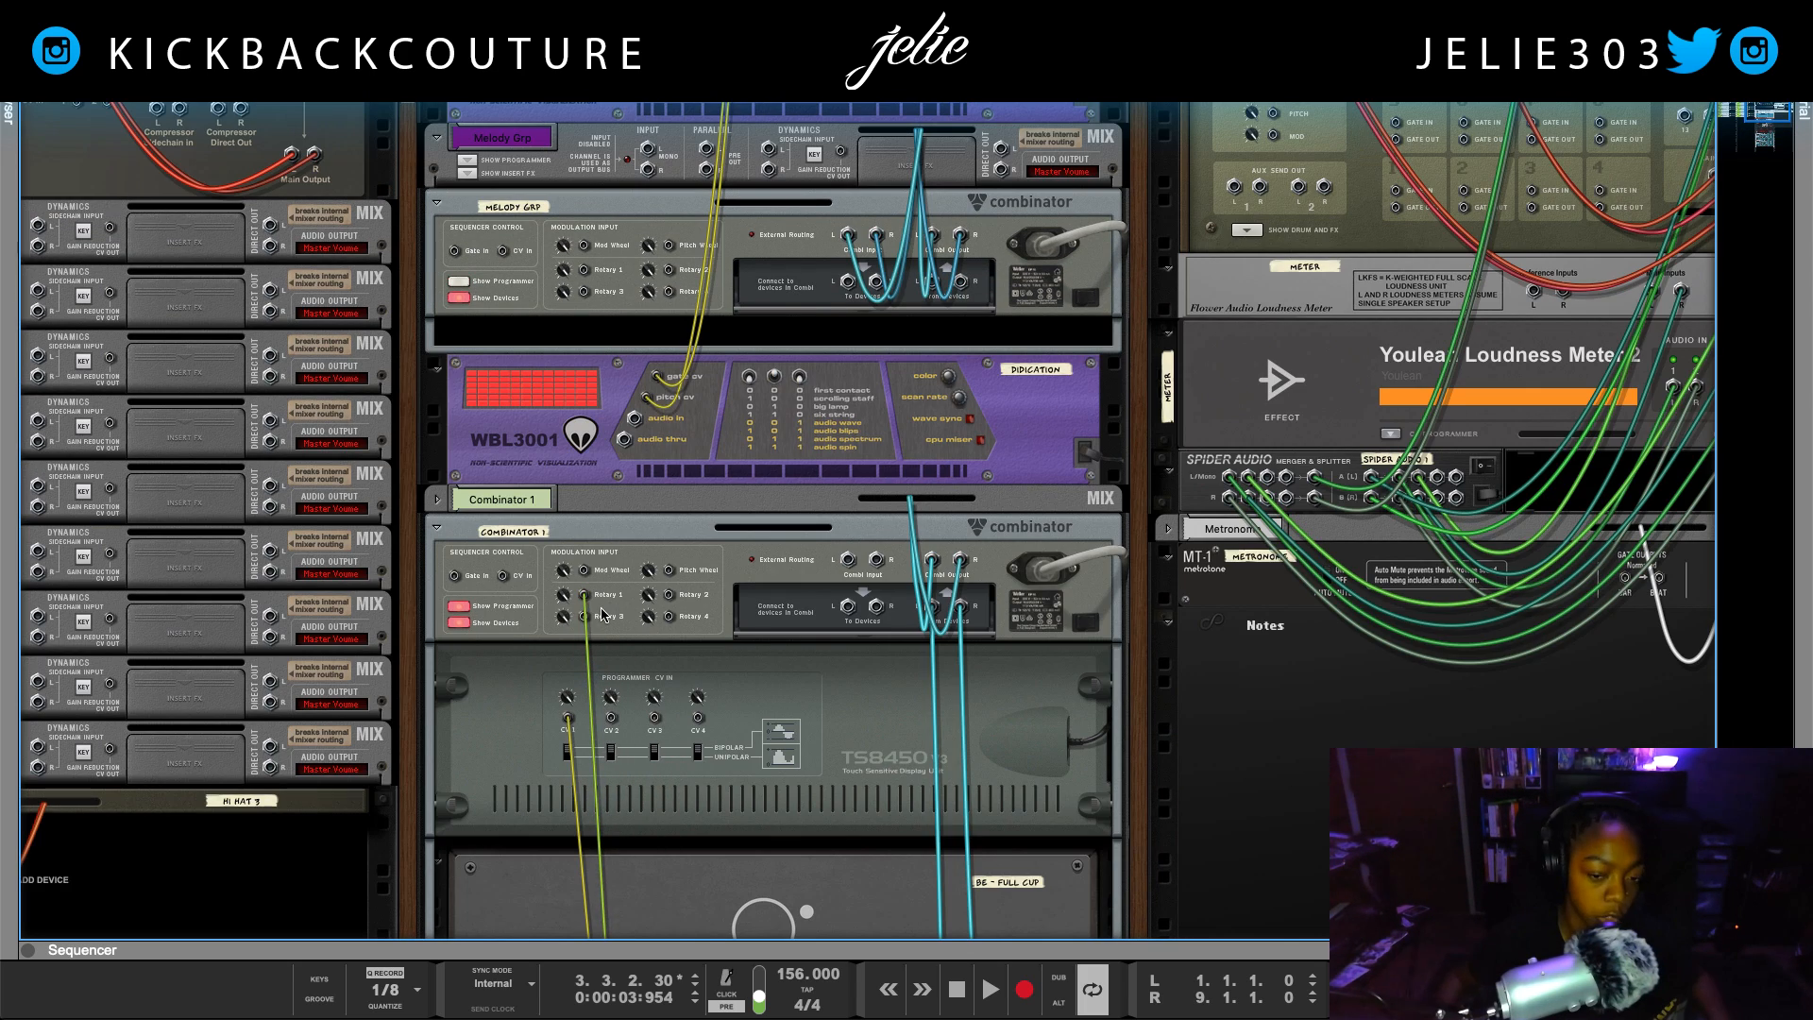
pyautogui.scroll(-3, 657, 622)
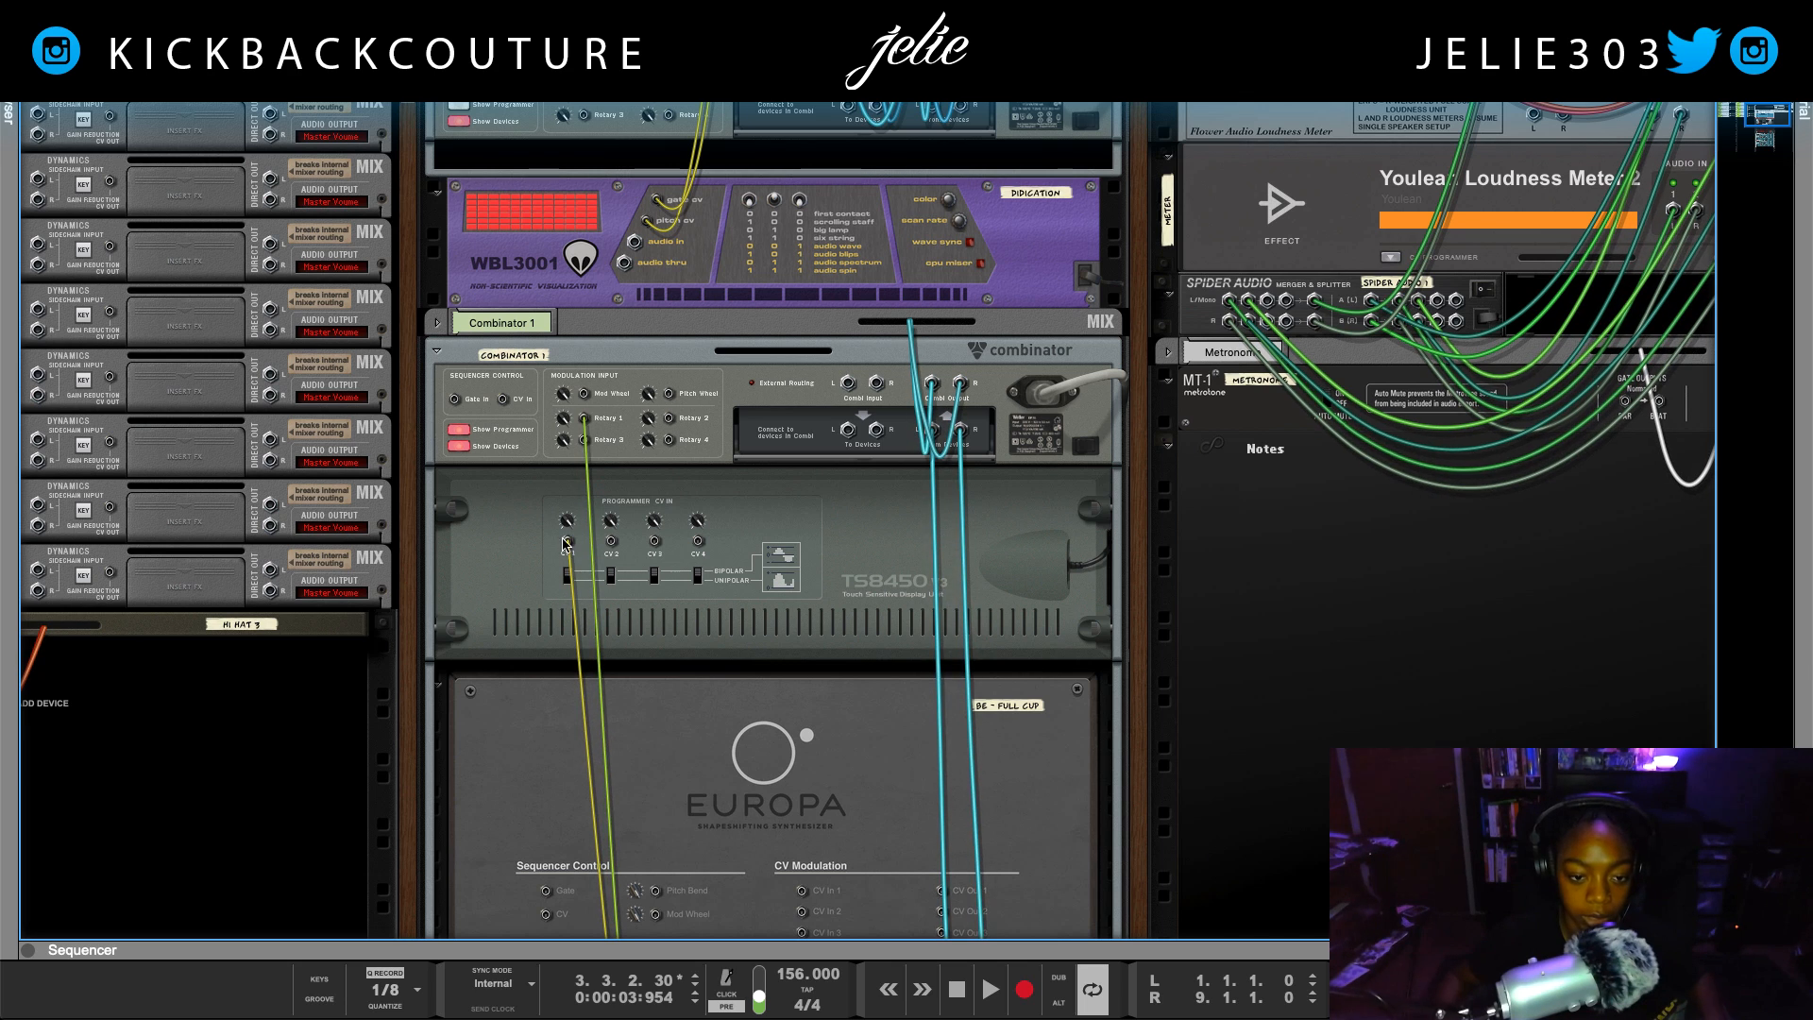
# Assign Rotary 1 to Europa's Amp Gain in the Combinator's modulation routing
pyautogui.press('Tab')
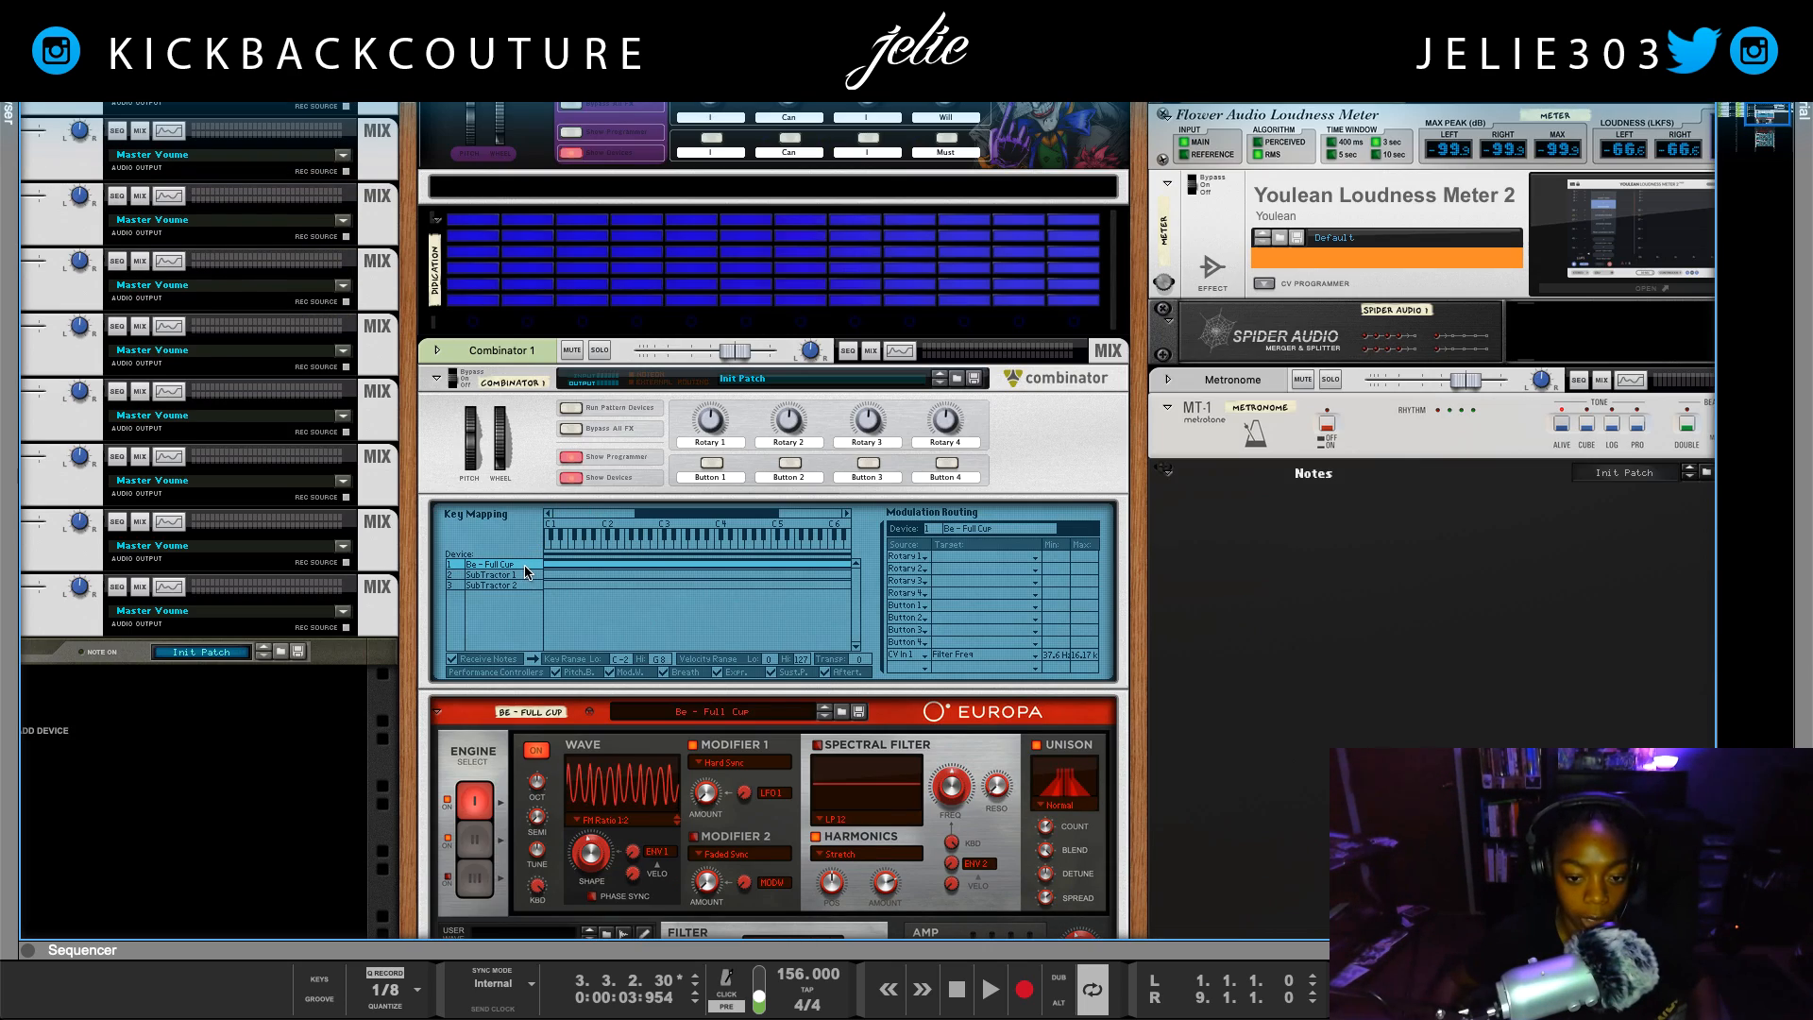
pyautogui.click(916, 562)
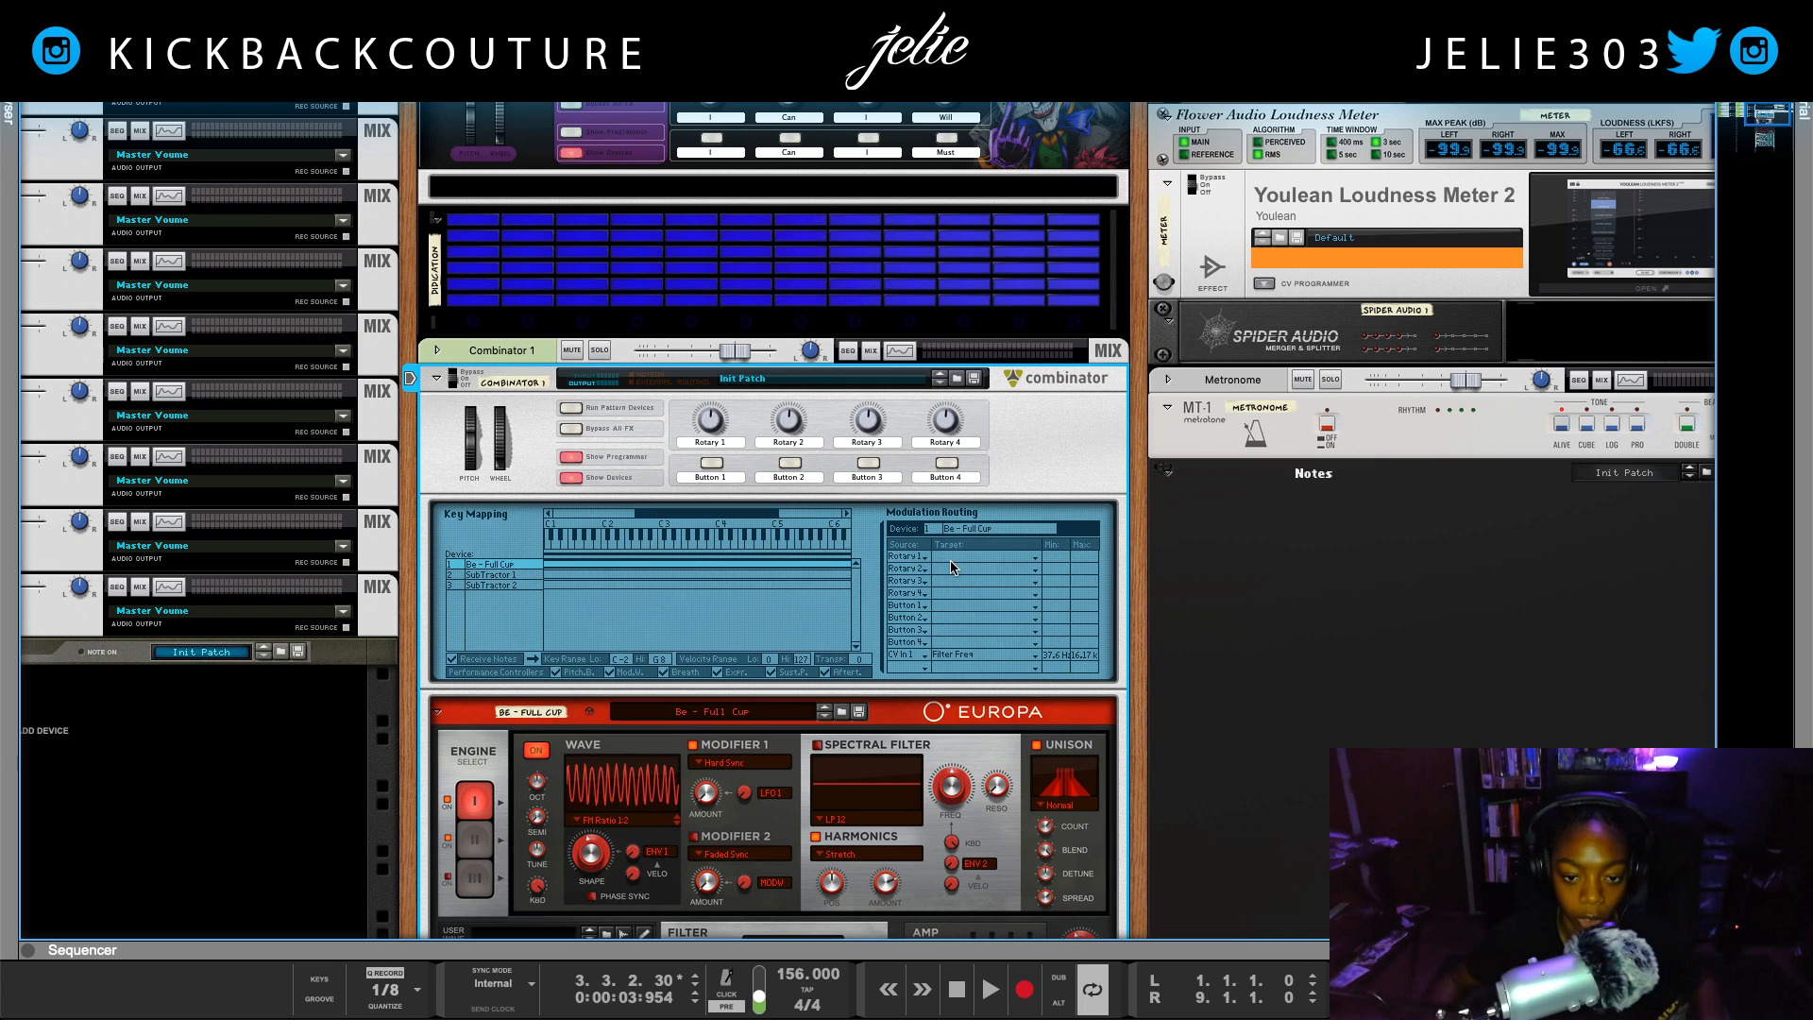
pyautogui.click(961, 559)
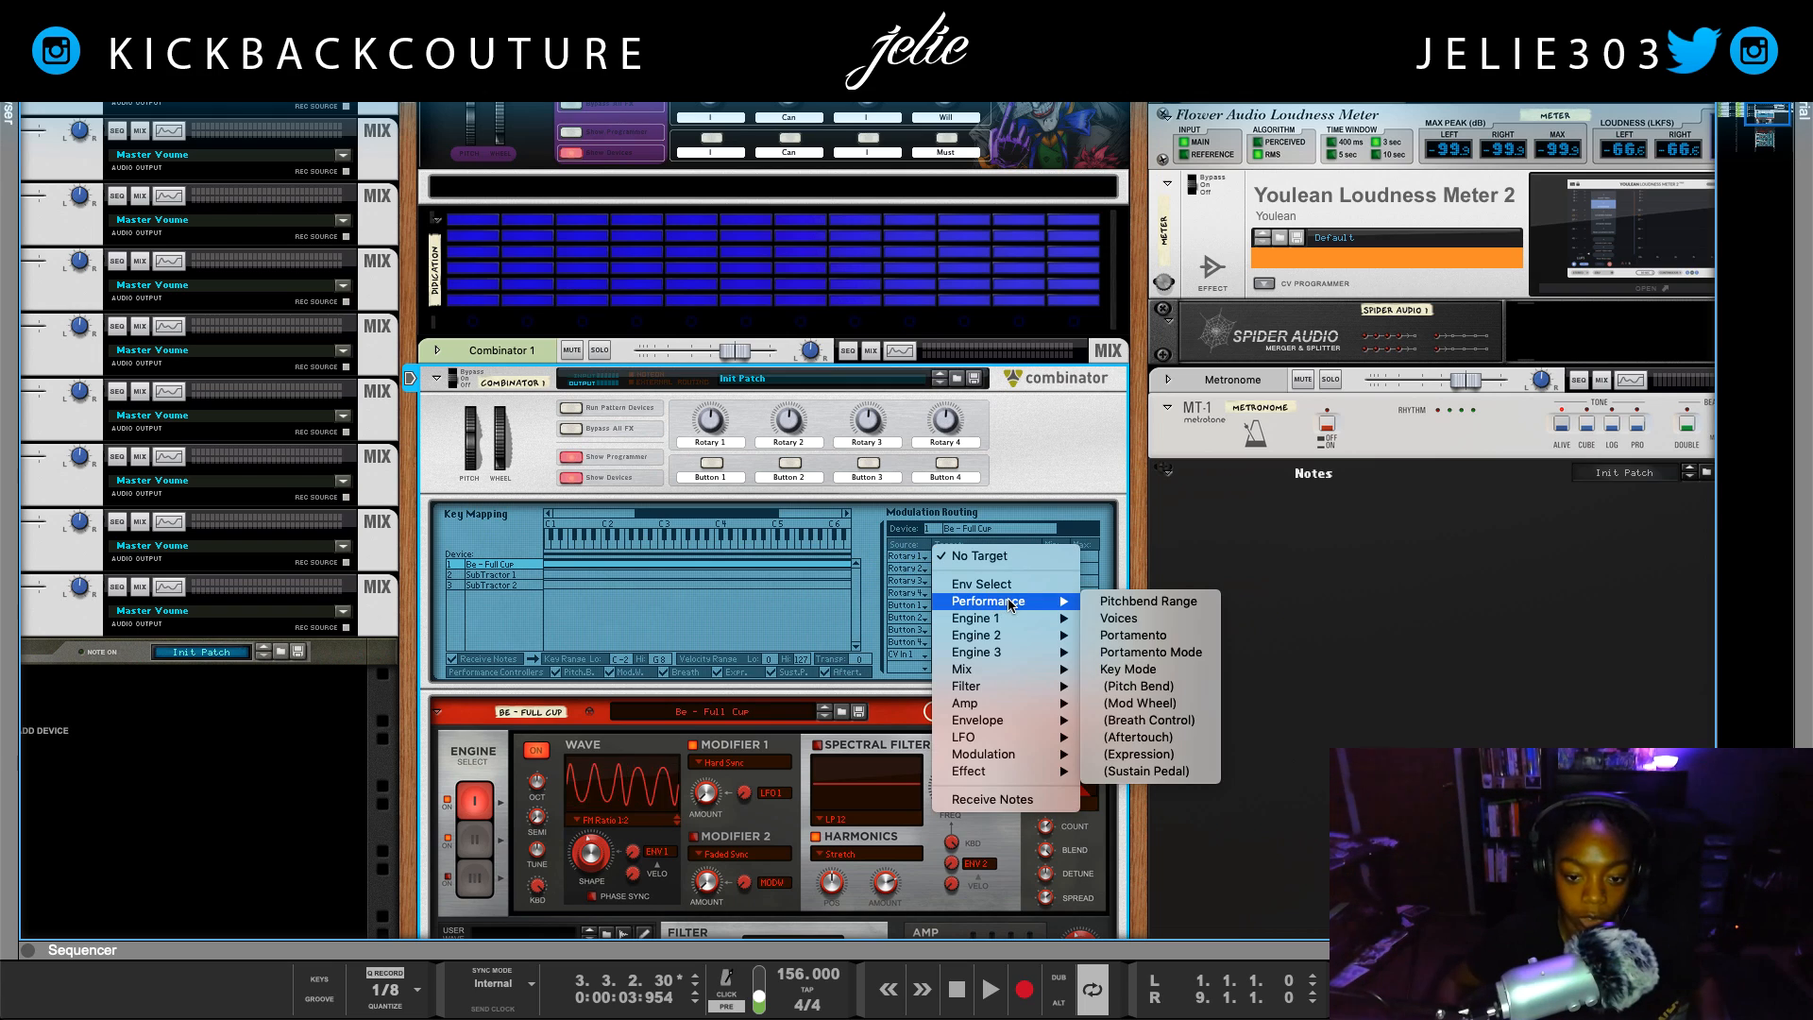
pyautogui.moveTo(1008, 702)
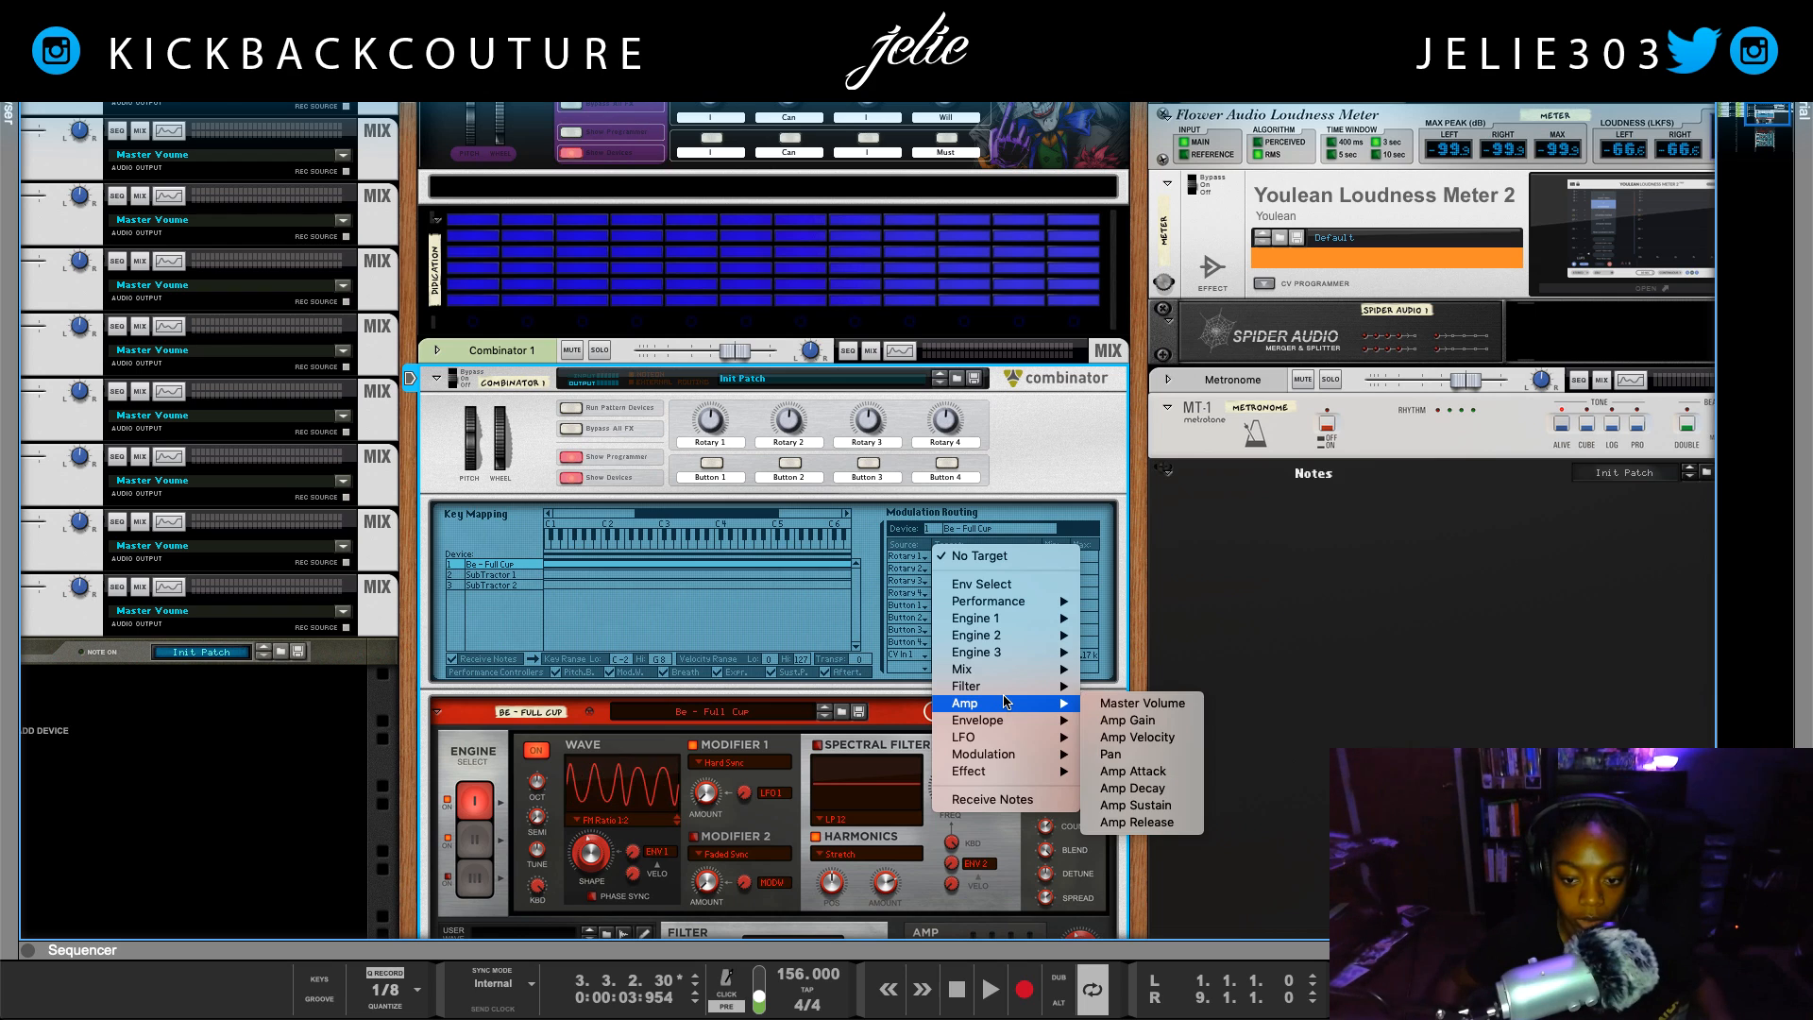
pyautogui.click(1139, 720)
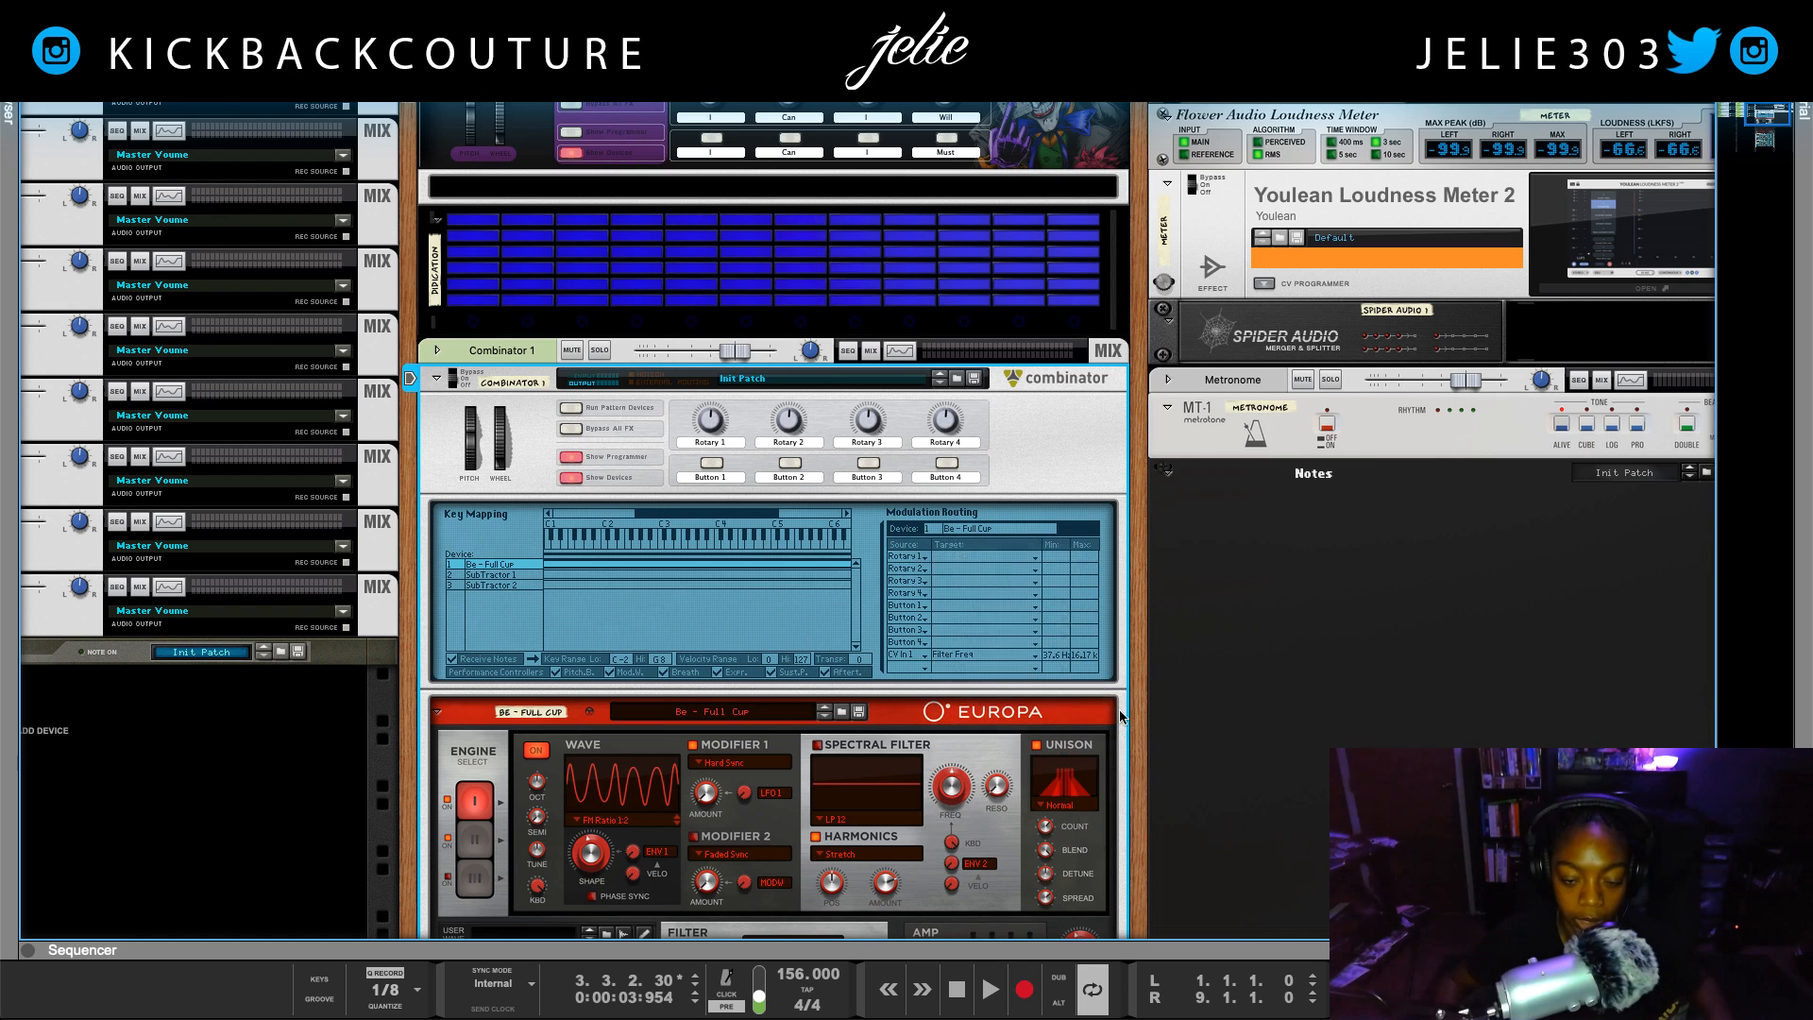
# Start playback and adjust the LFO 1 rate on the second SubTractor
pyautogui.scroll(-10, 763, 688)
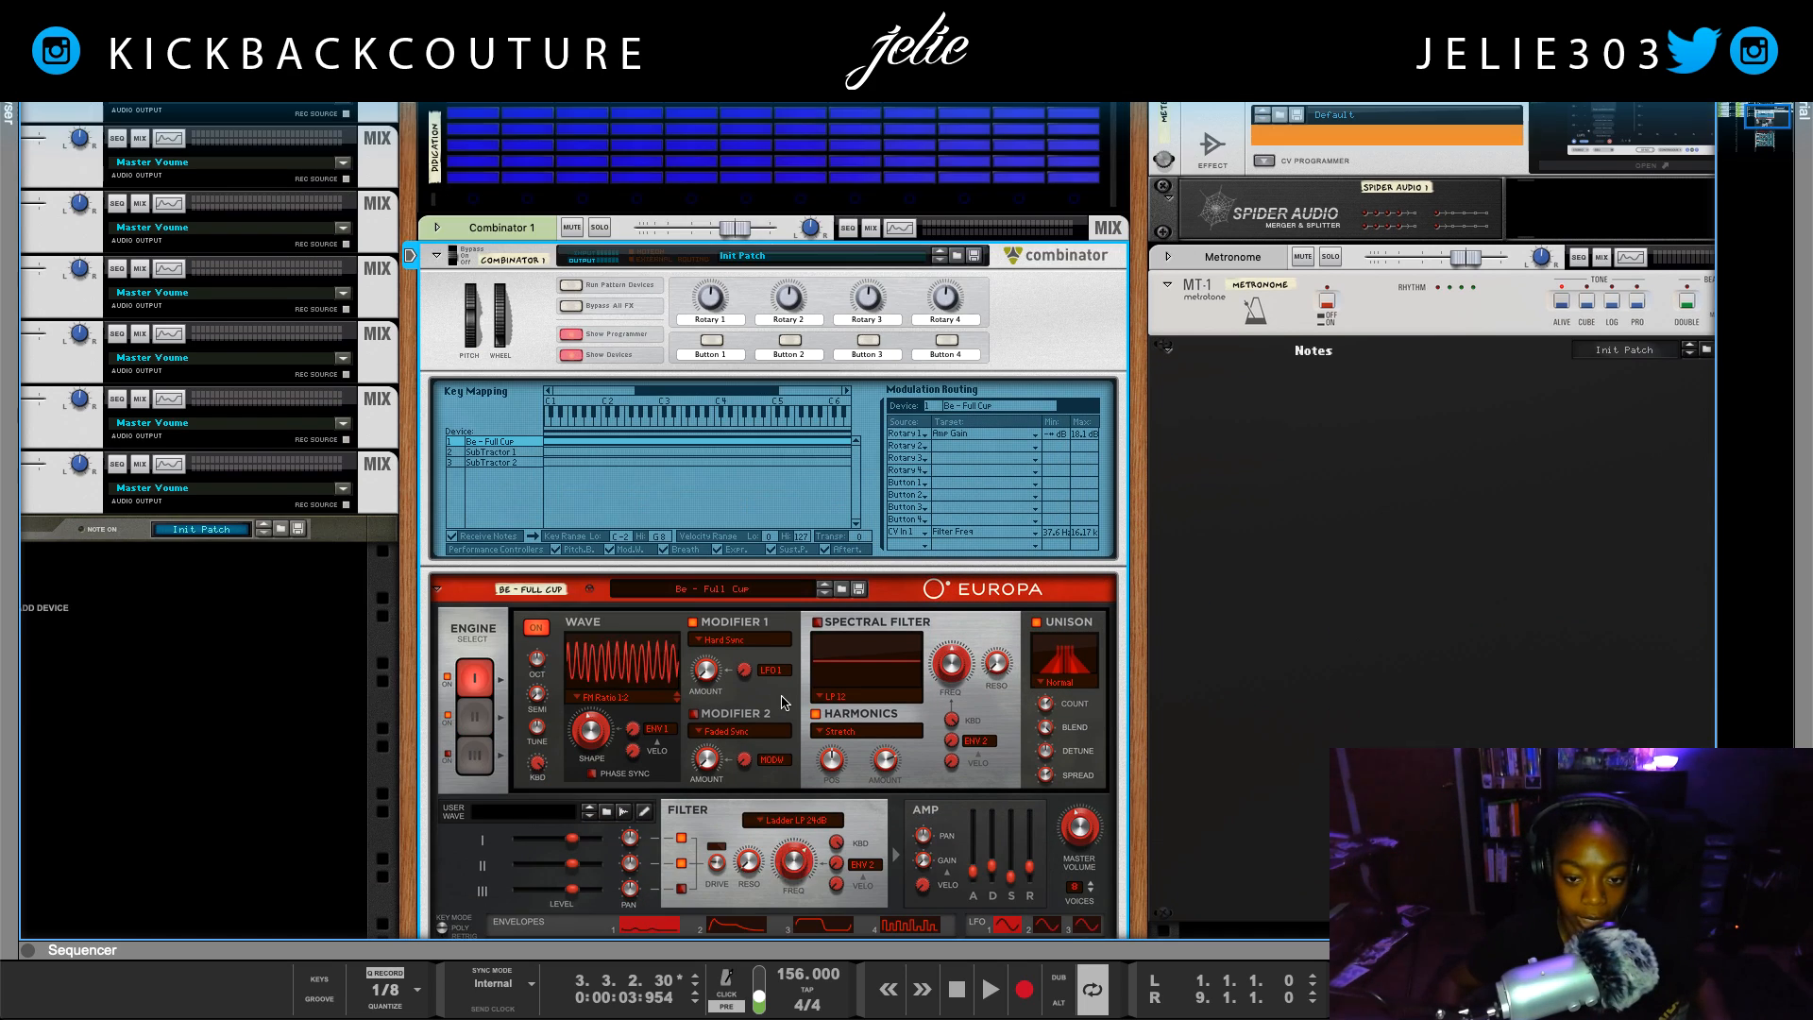
pyautogui.scroll(-12, 763, 688)
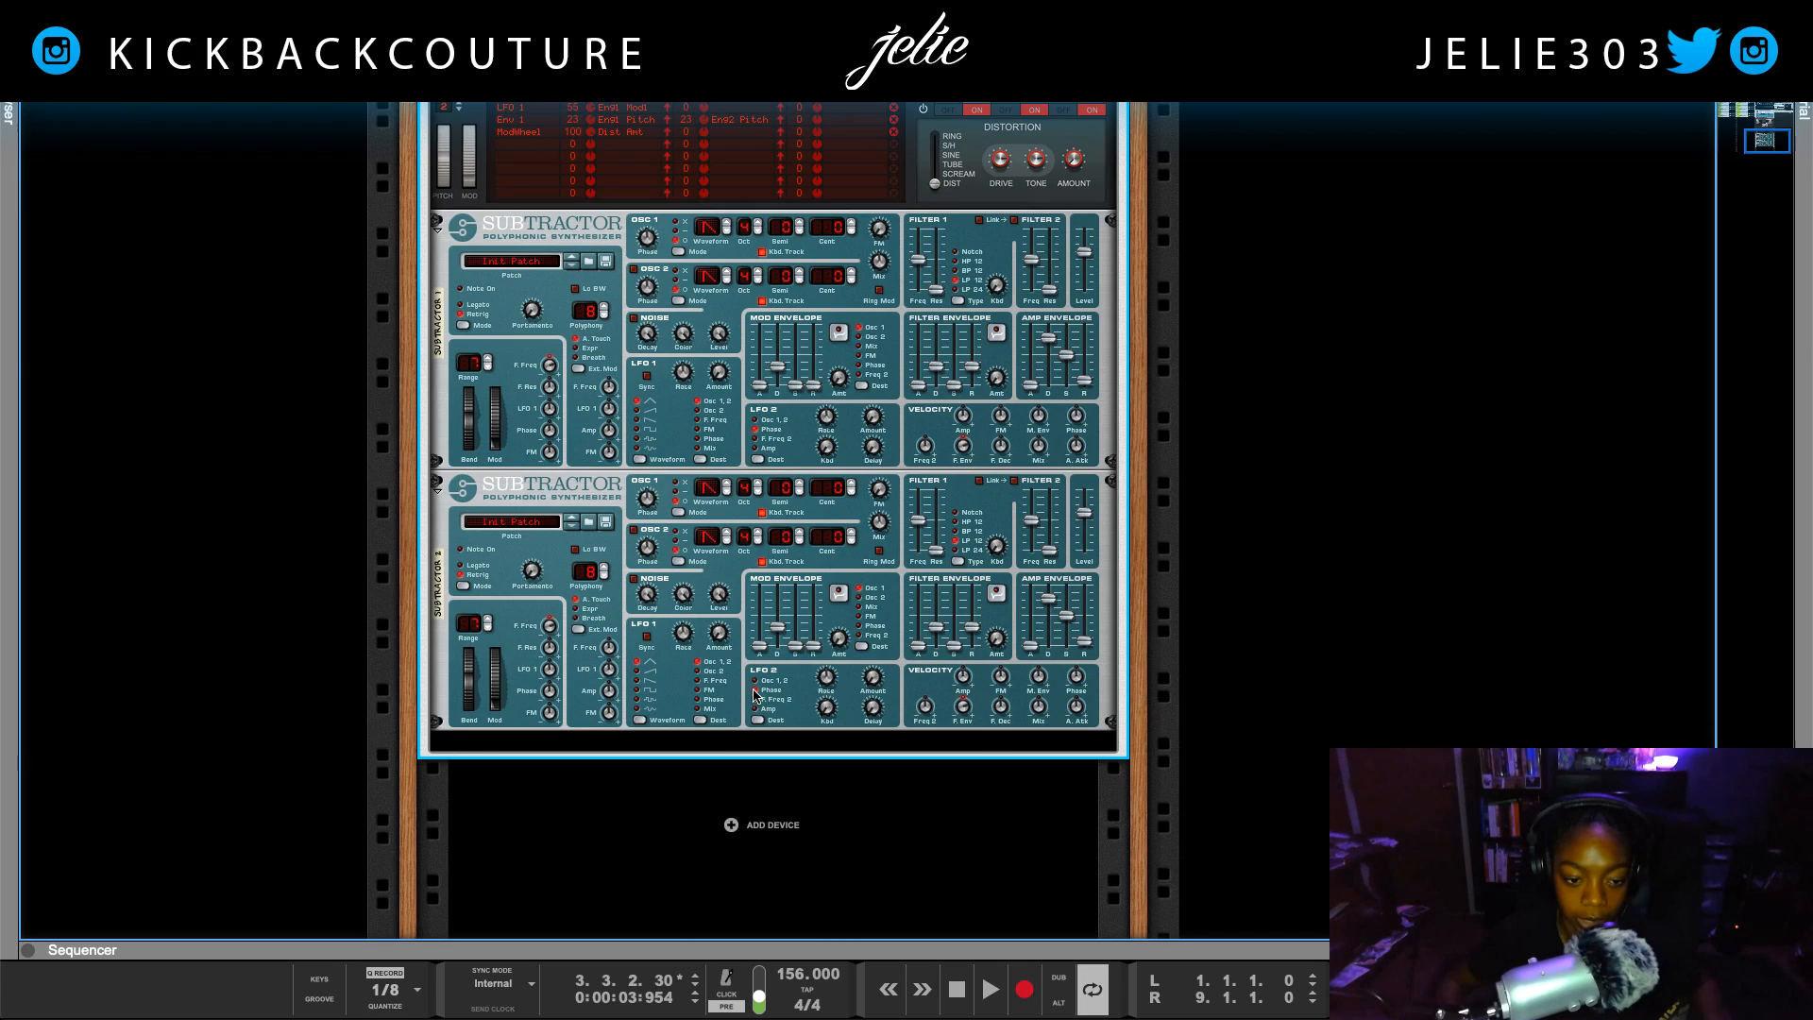
pyautogui.click(583, 517)
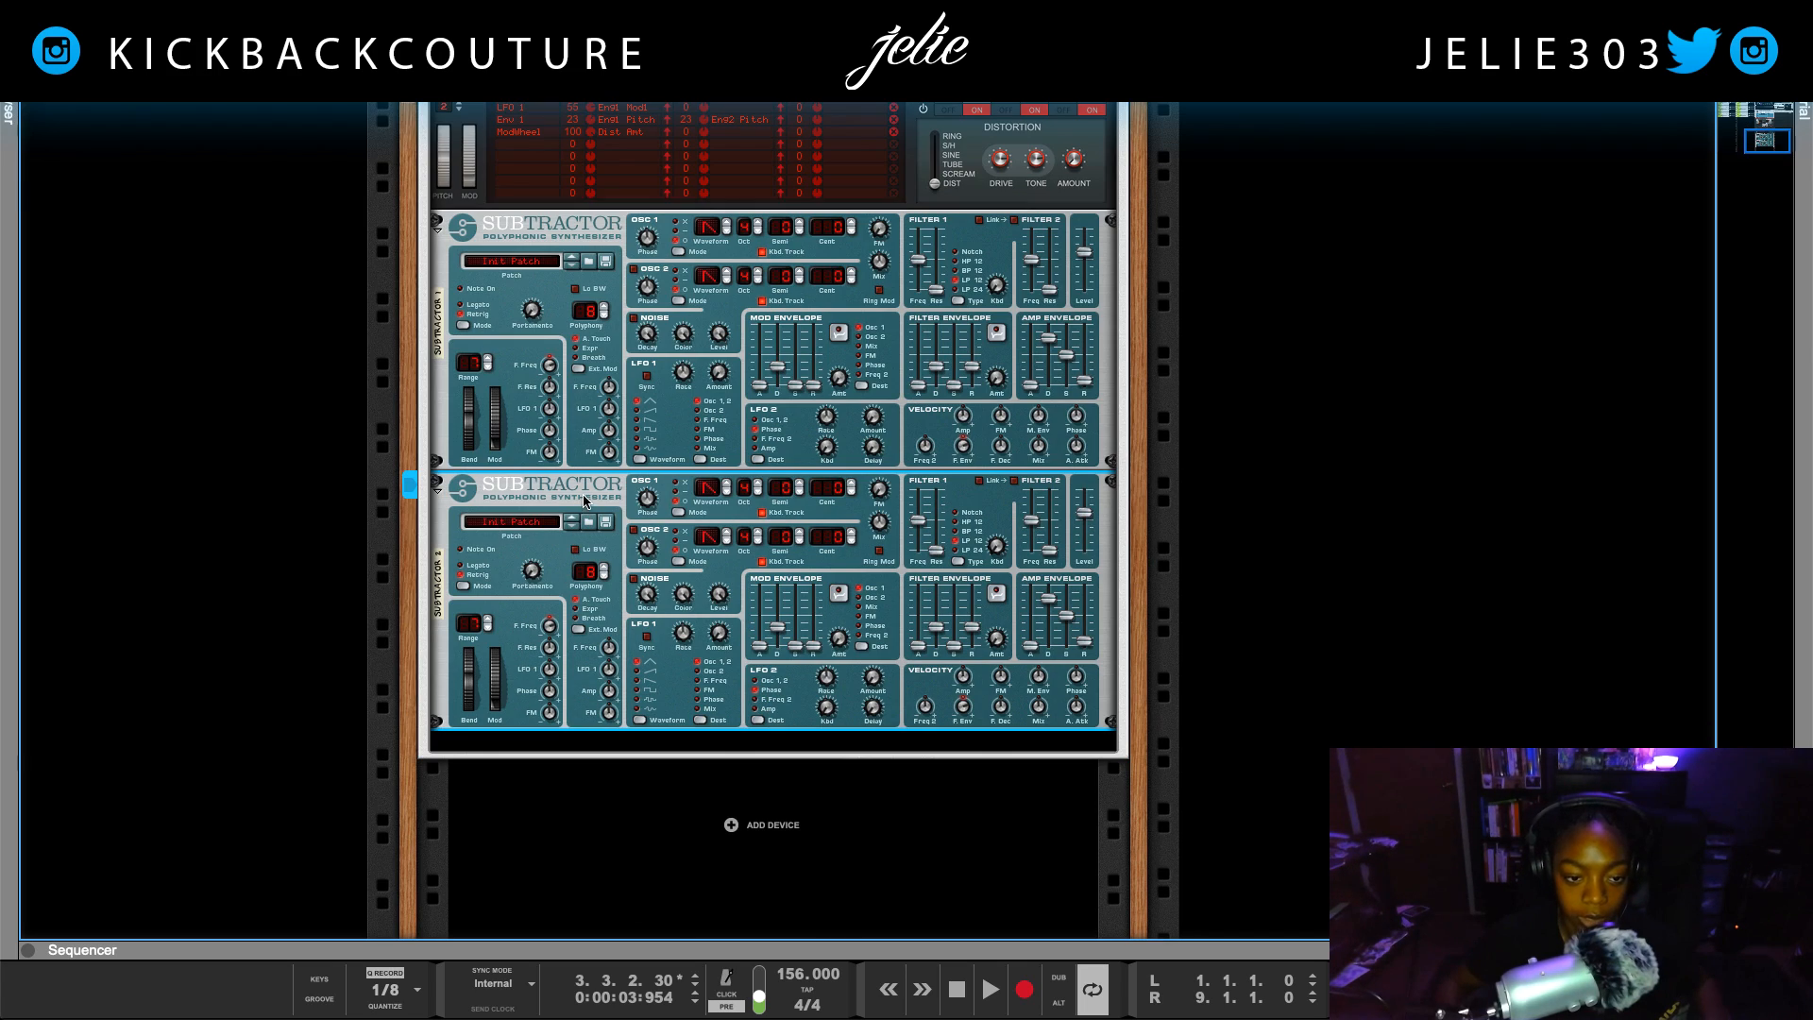
pyautogui.press('space')
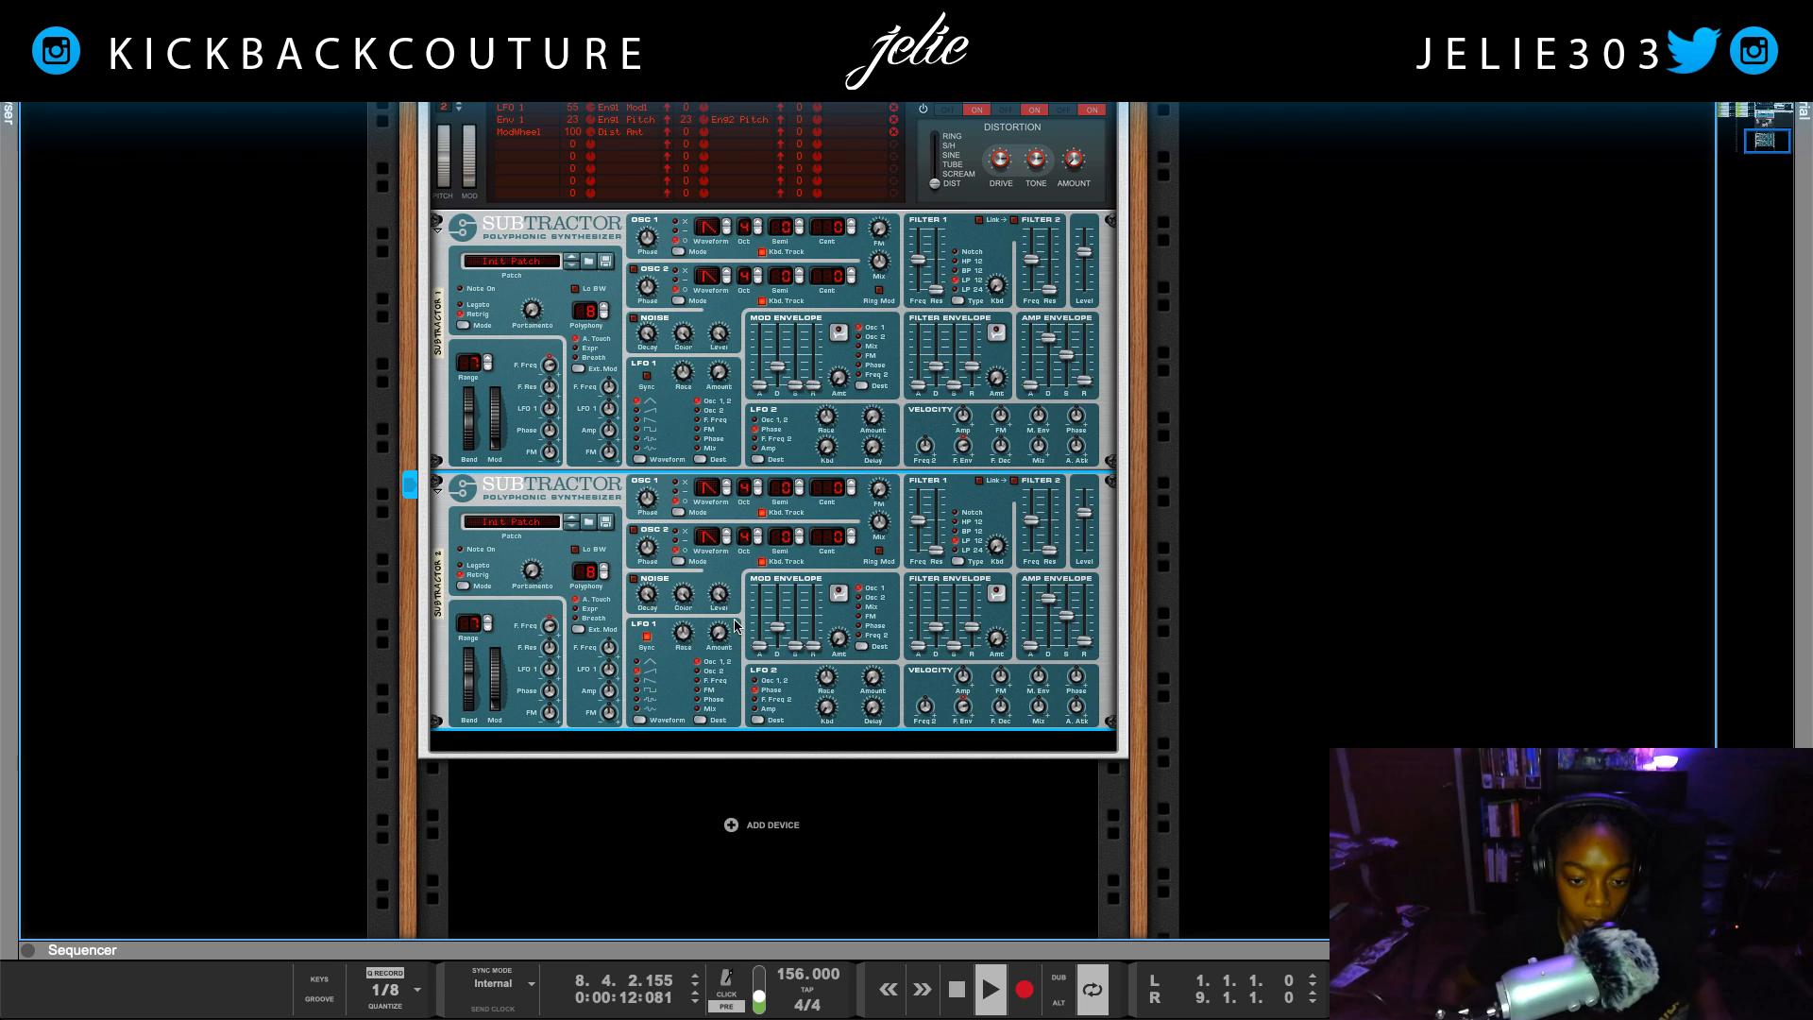
pyautogui.moveTo(686, 638); pyautogui.dragTo(687, 661)
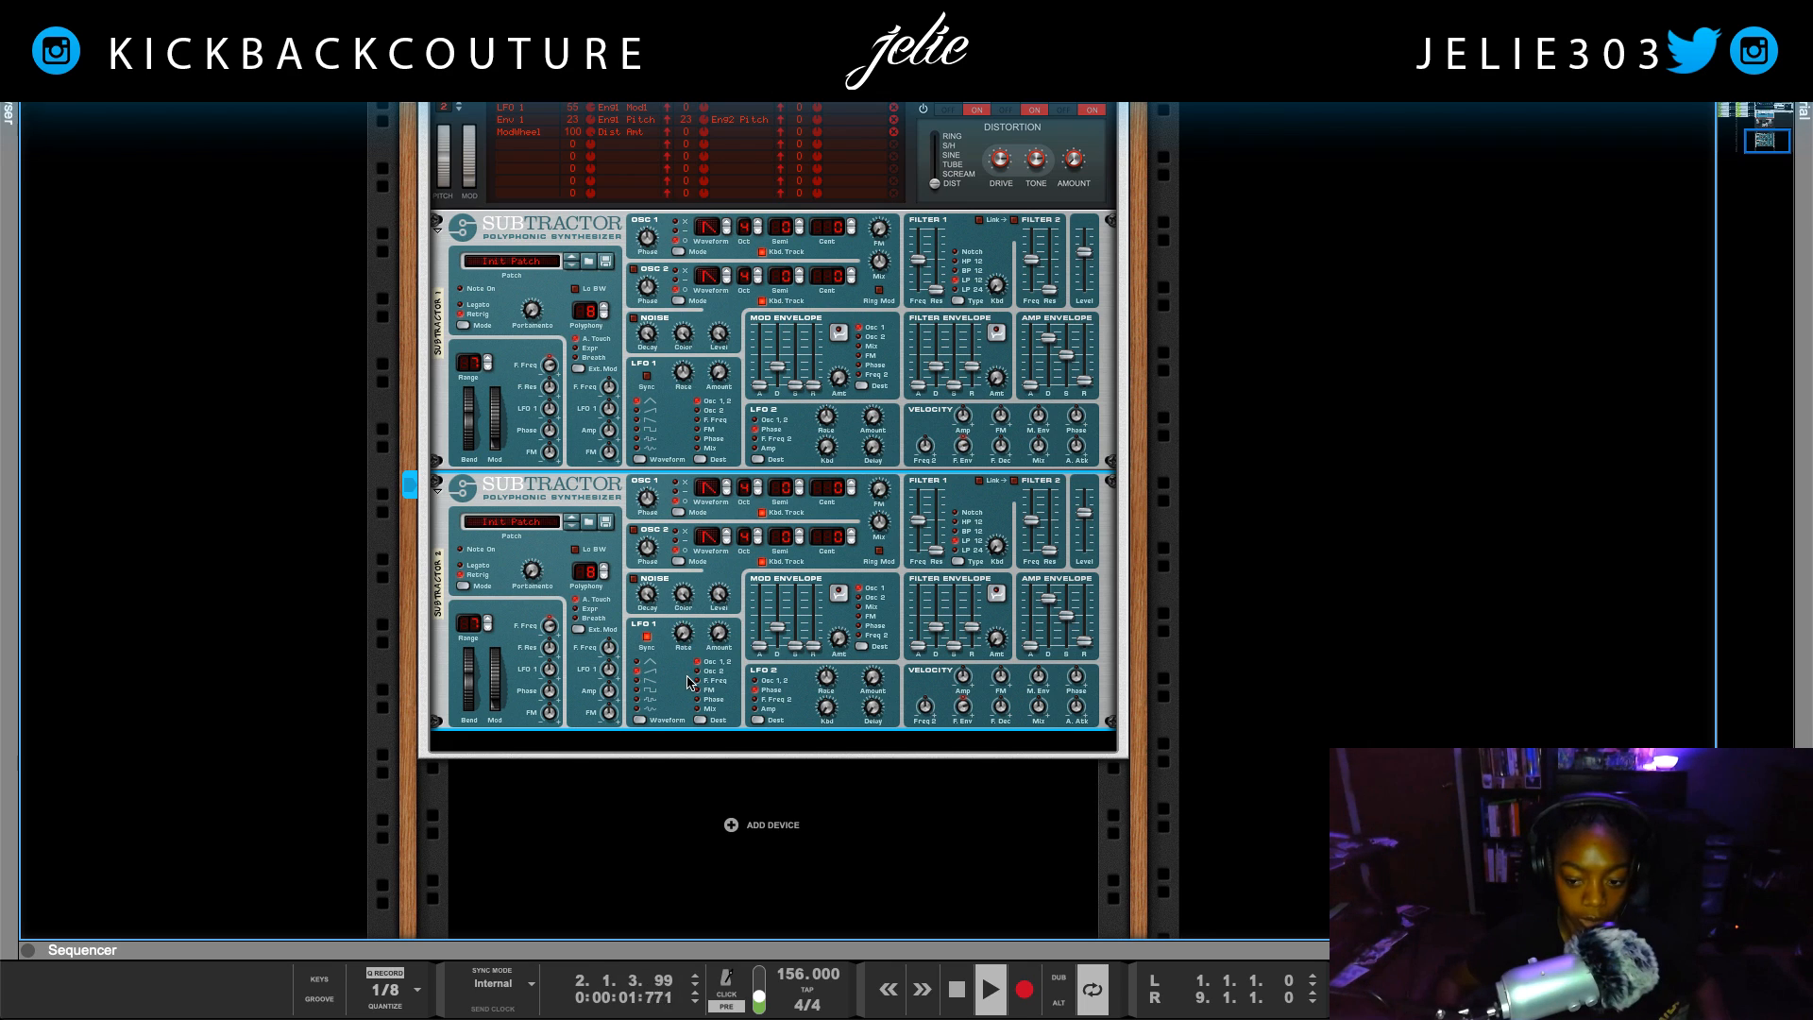
# Audition the Rotary 1 modulation while viewing Europa's controls, the Combinator's routing and the two SubTractors
pyautogui.press('space')
pyautogui.press('space')
pyautogui.scroll(10, 692, 680)
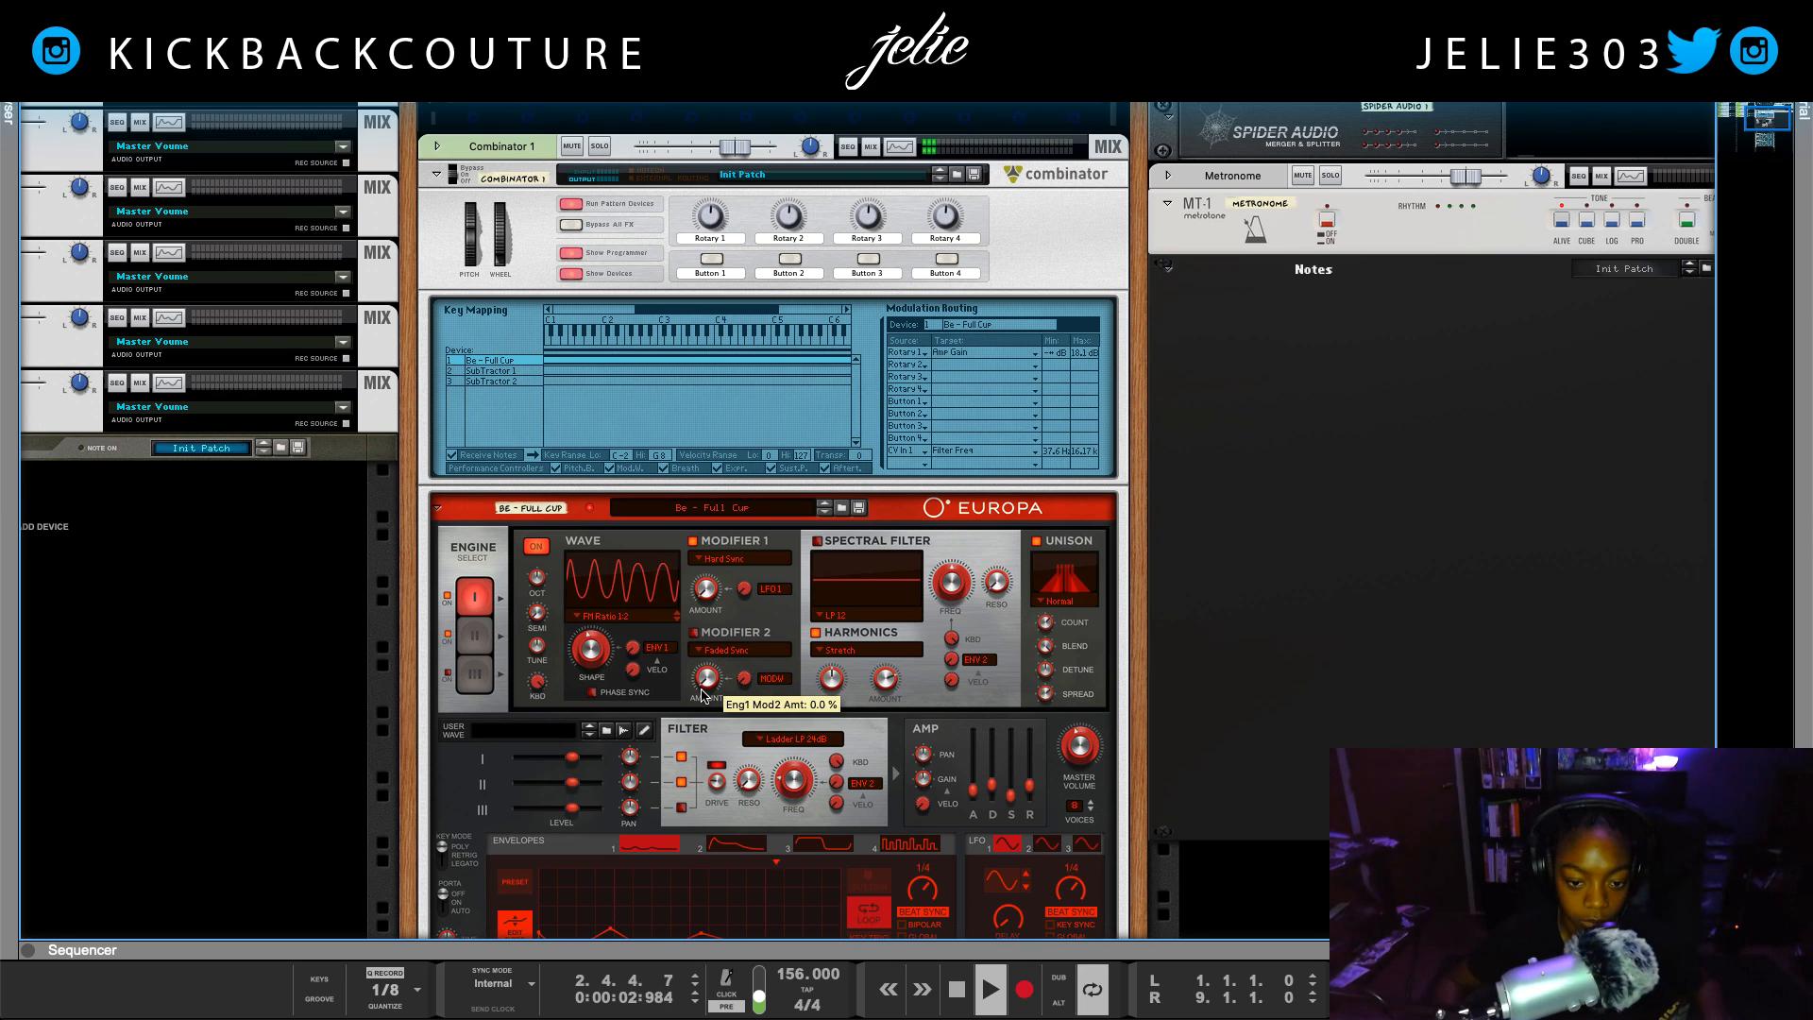
pyautogui.scroll(1, 703, 695)
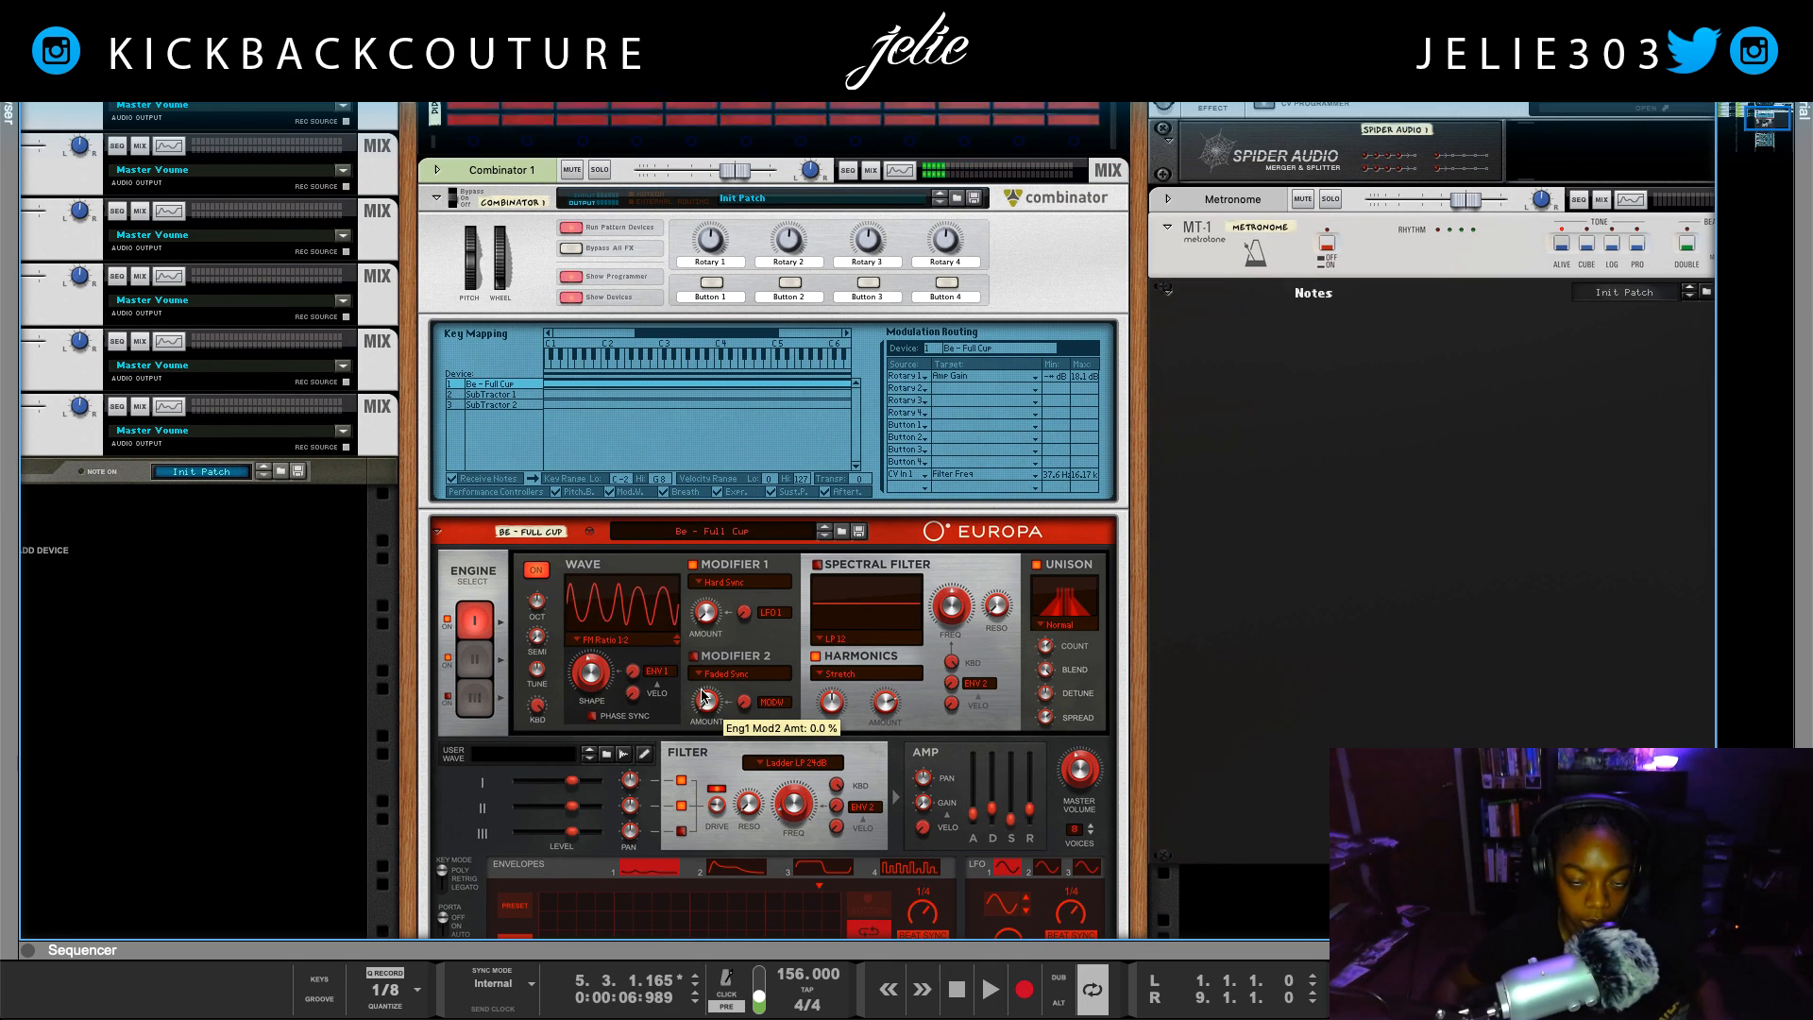
pyautogui.scroll(-10, 704, 695)
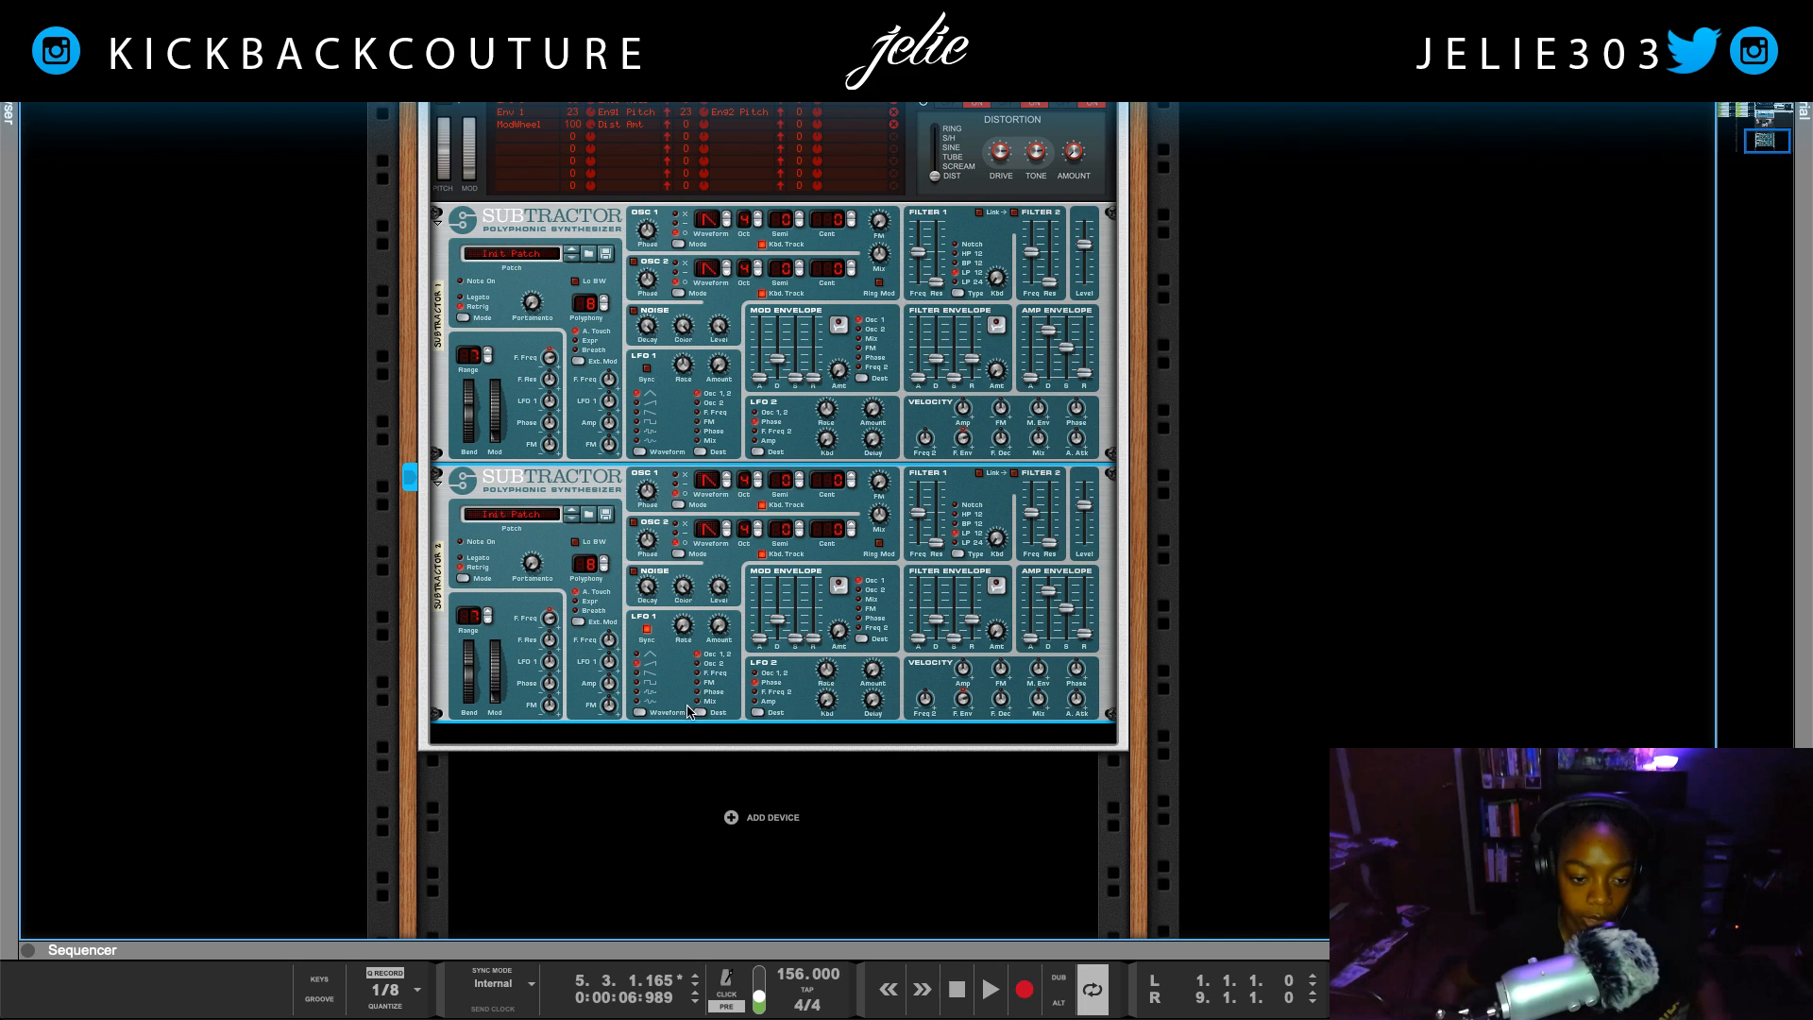
pyautogui.scroll(10, 654, 679)
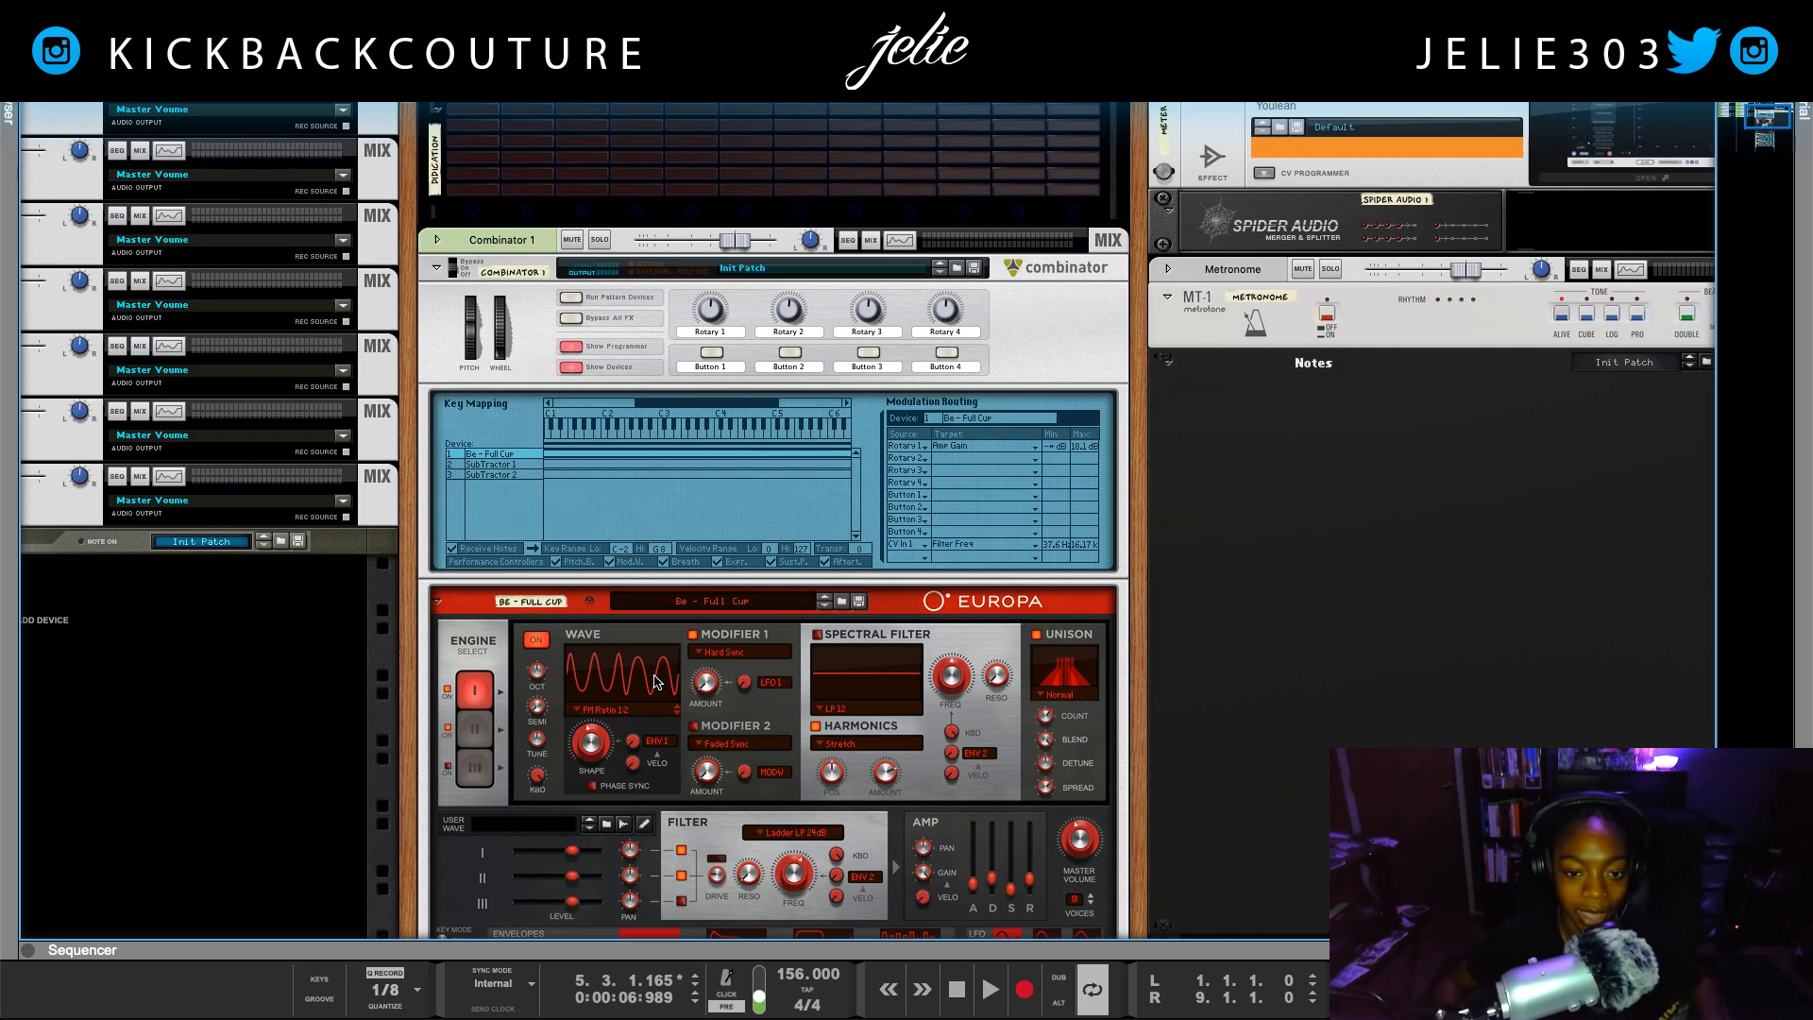
# Reassign Rotary 1 to Europa's Eng1 Oct in the Combinator's modulation routing
pyautogui.press('Tab')
pyautogui.press('Tab')
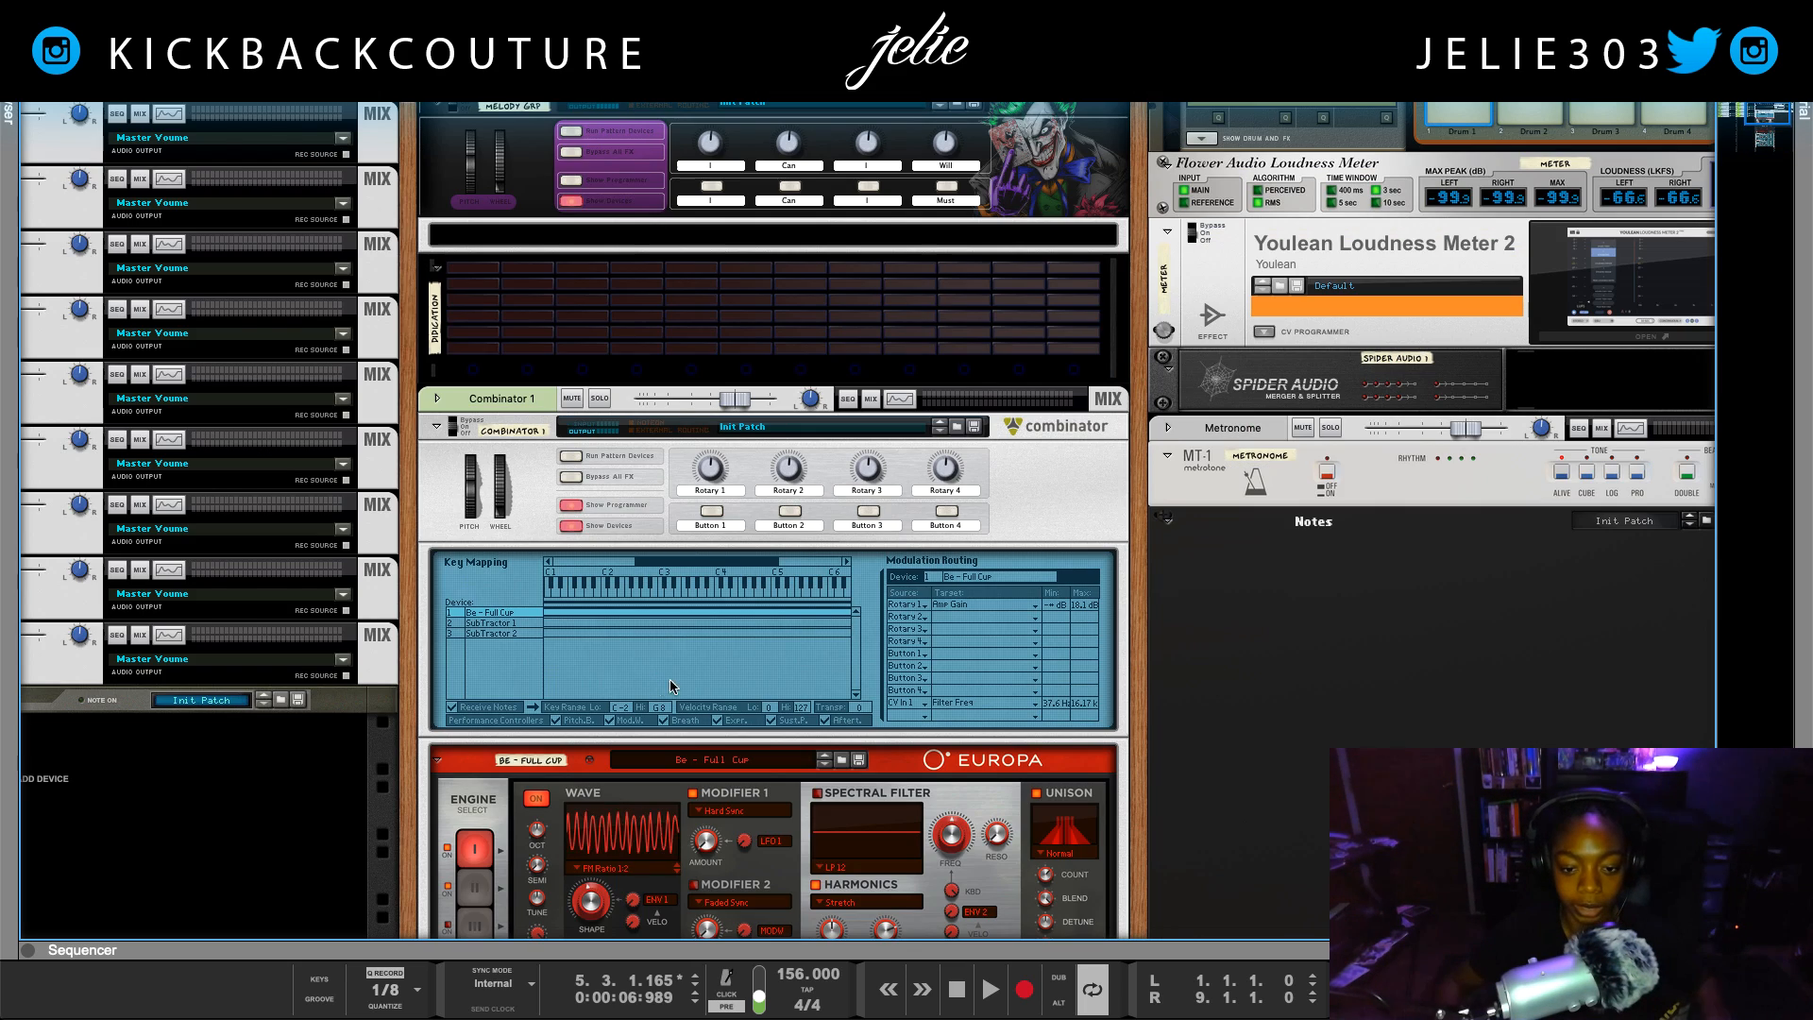
pyautogui.click(952, 609)
pyautogui.moveTo(971, 604)
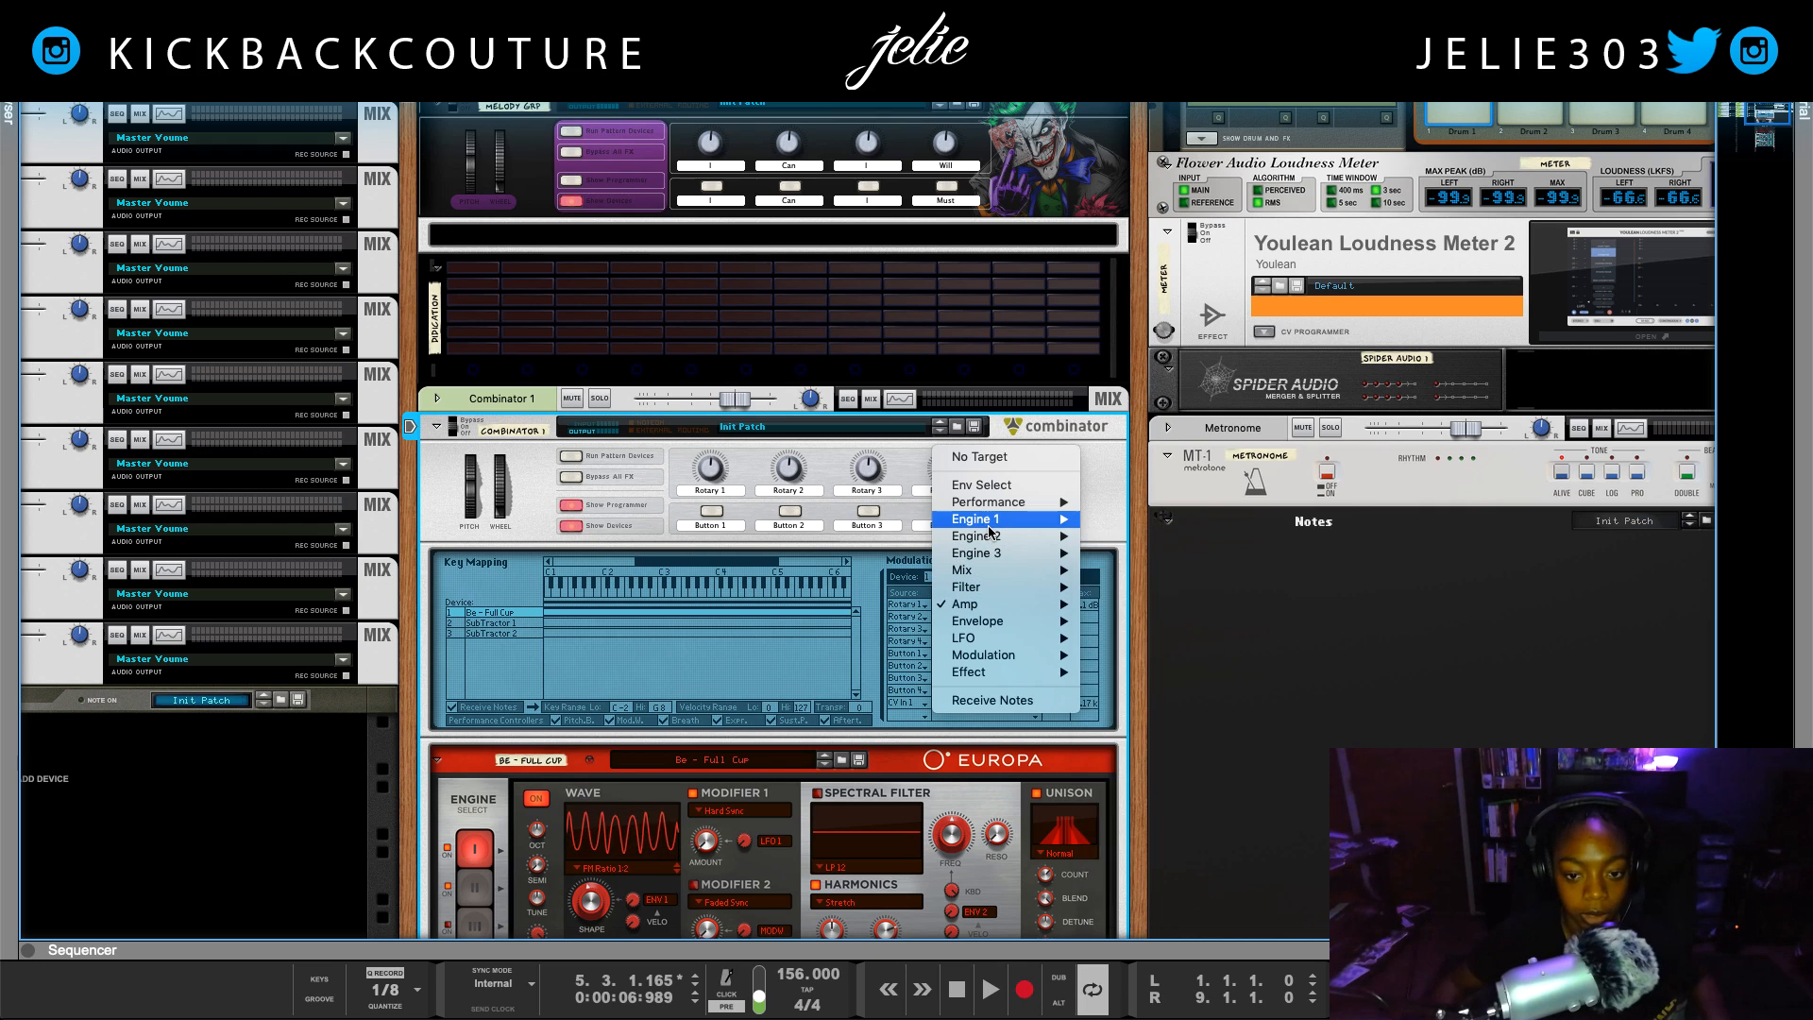
pyautogui.moveTo(989, 522)
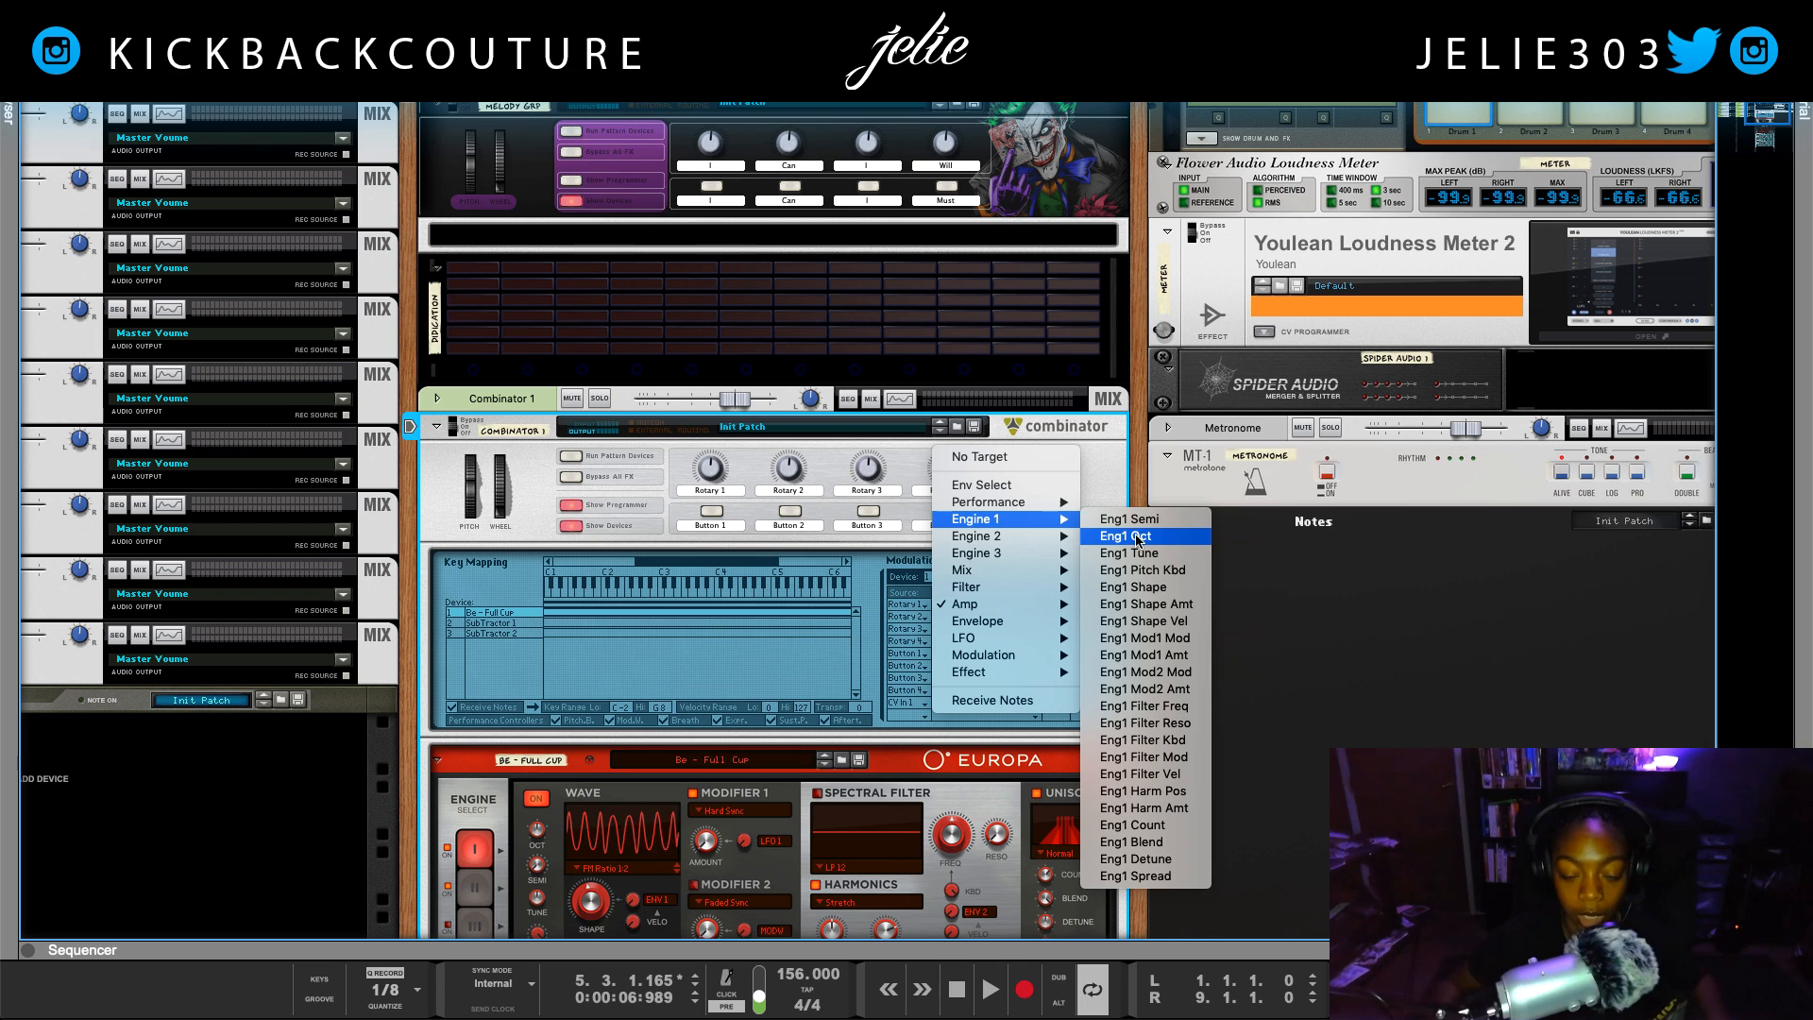
pyautogui.click(1138, 536)
# Play the sequence to audition the Rotary 1 octave modulation while watching Europa's controls
pyautogui.scroll(-5, 902, 647)
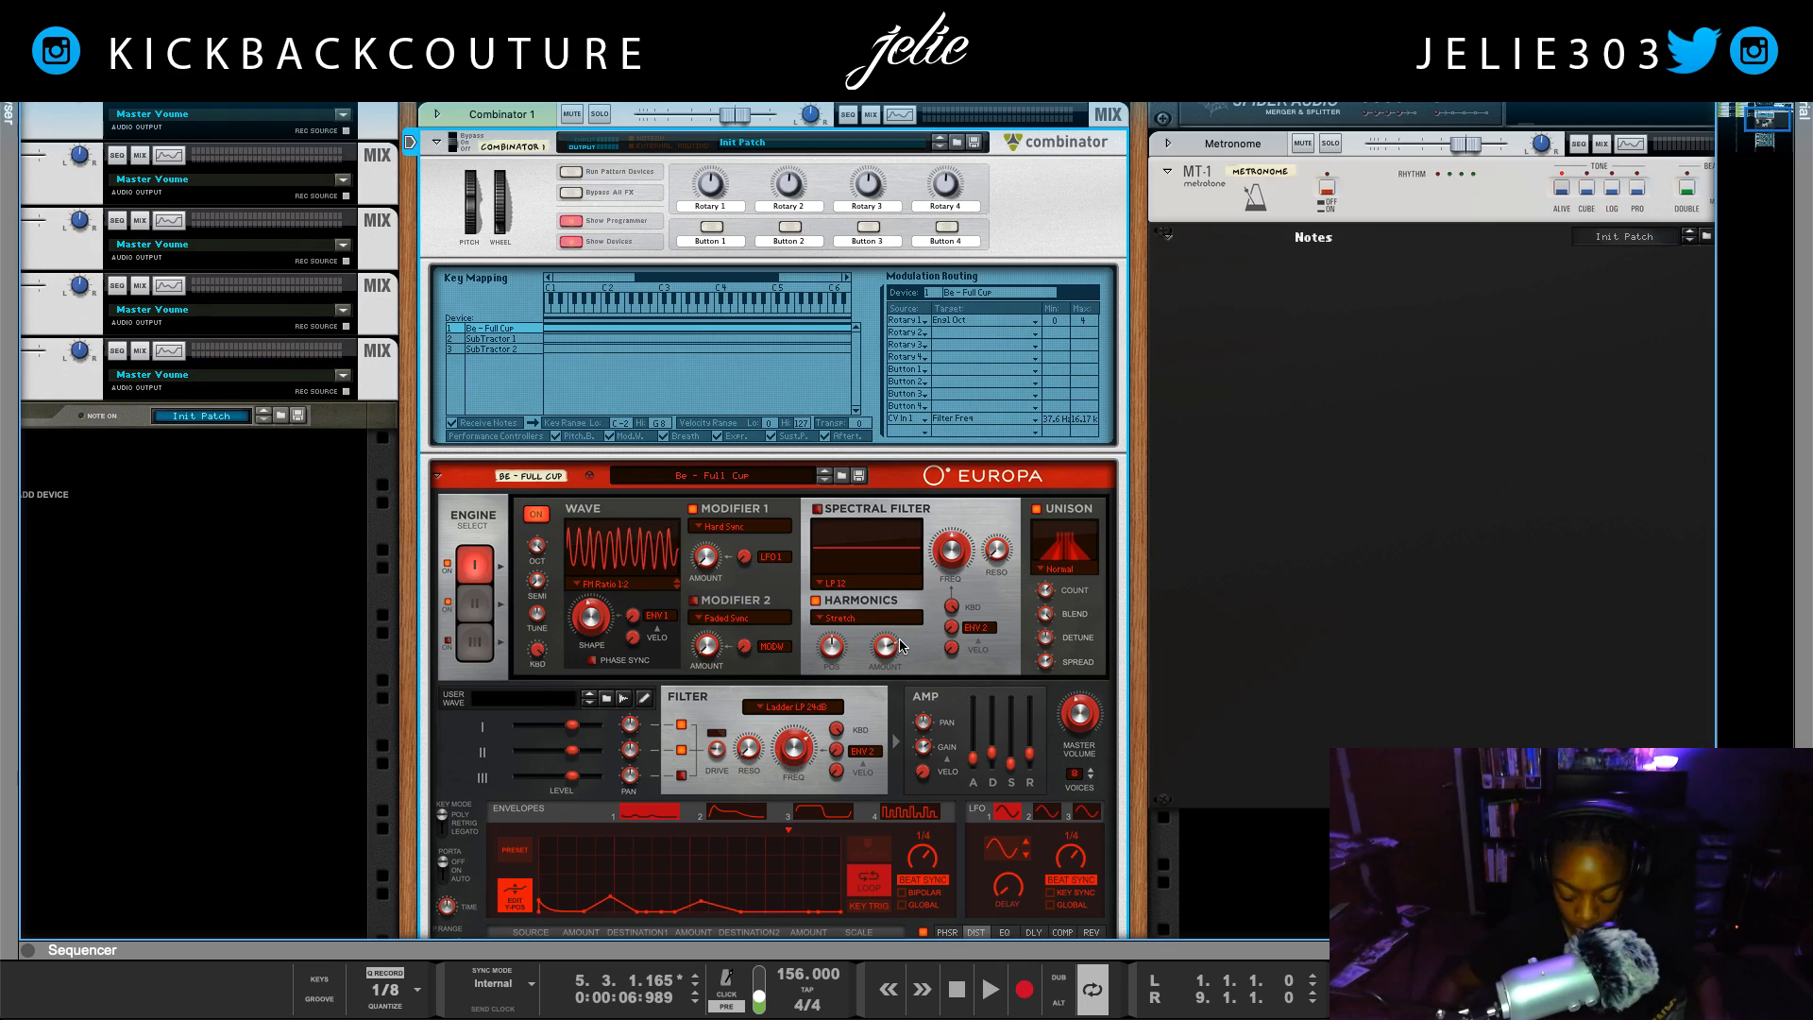
pyautogui.press('space')
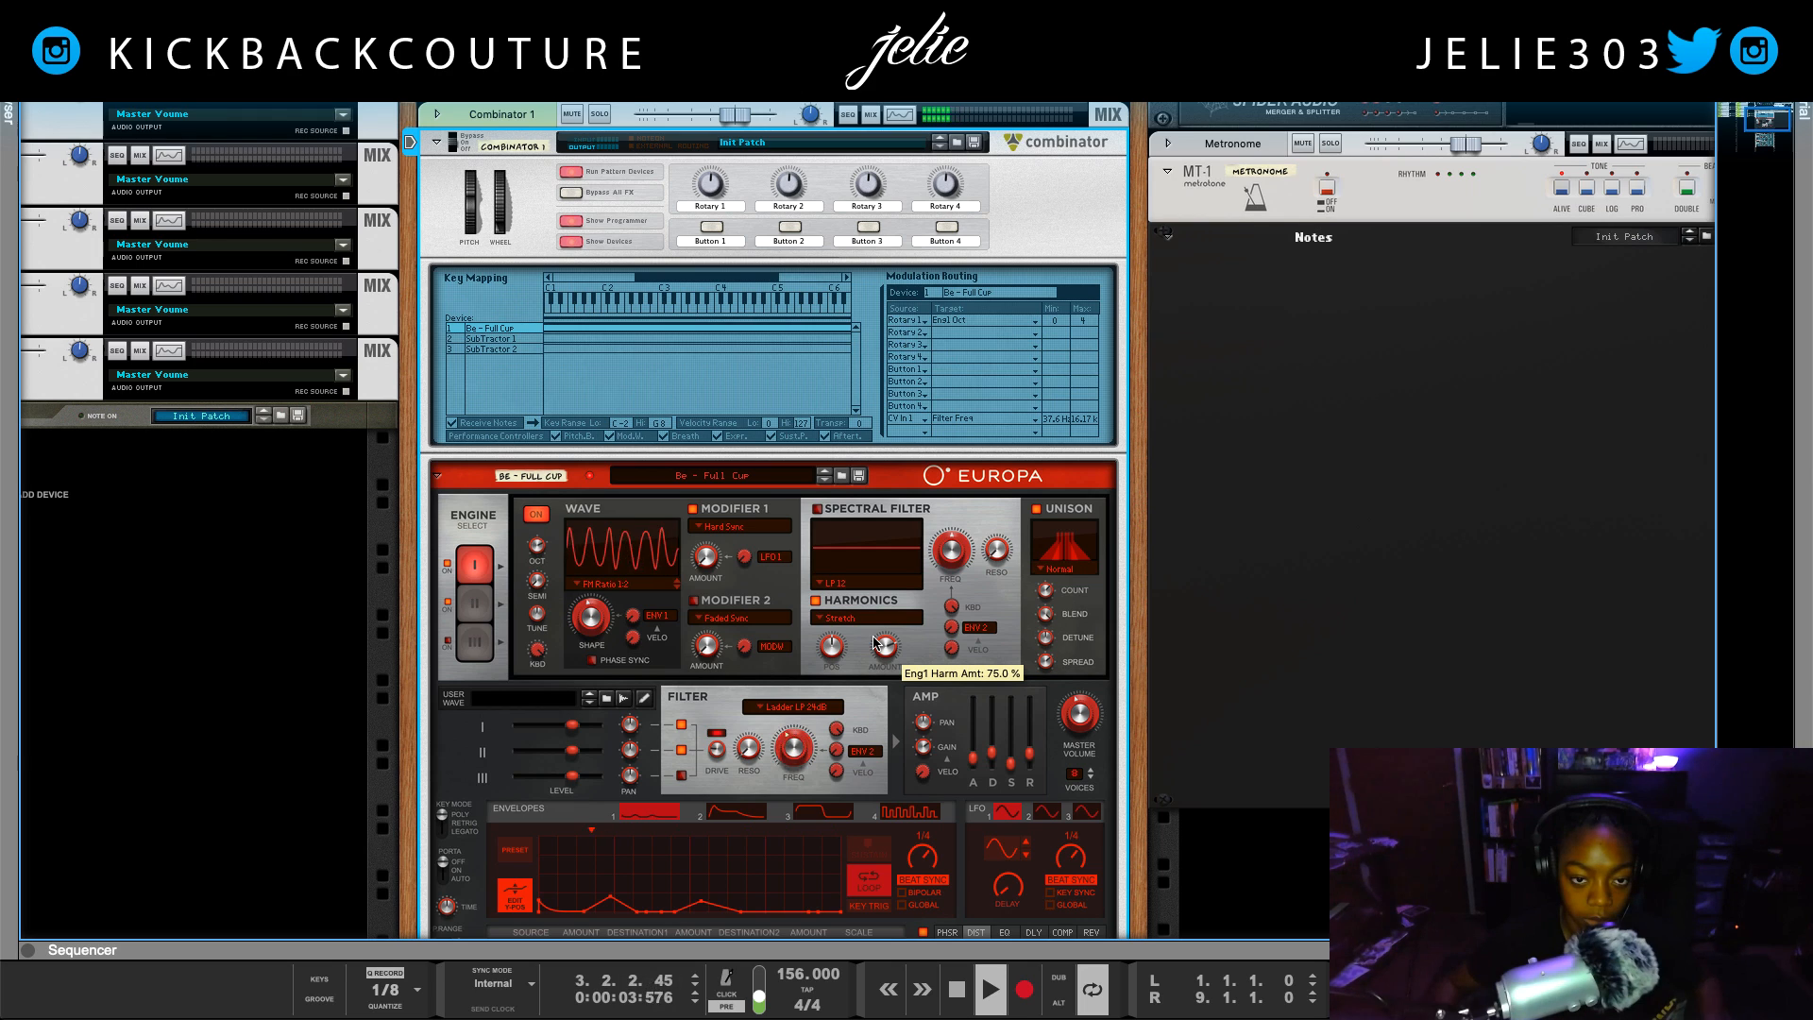
pyautogui.scroll(1, 873, 643)
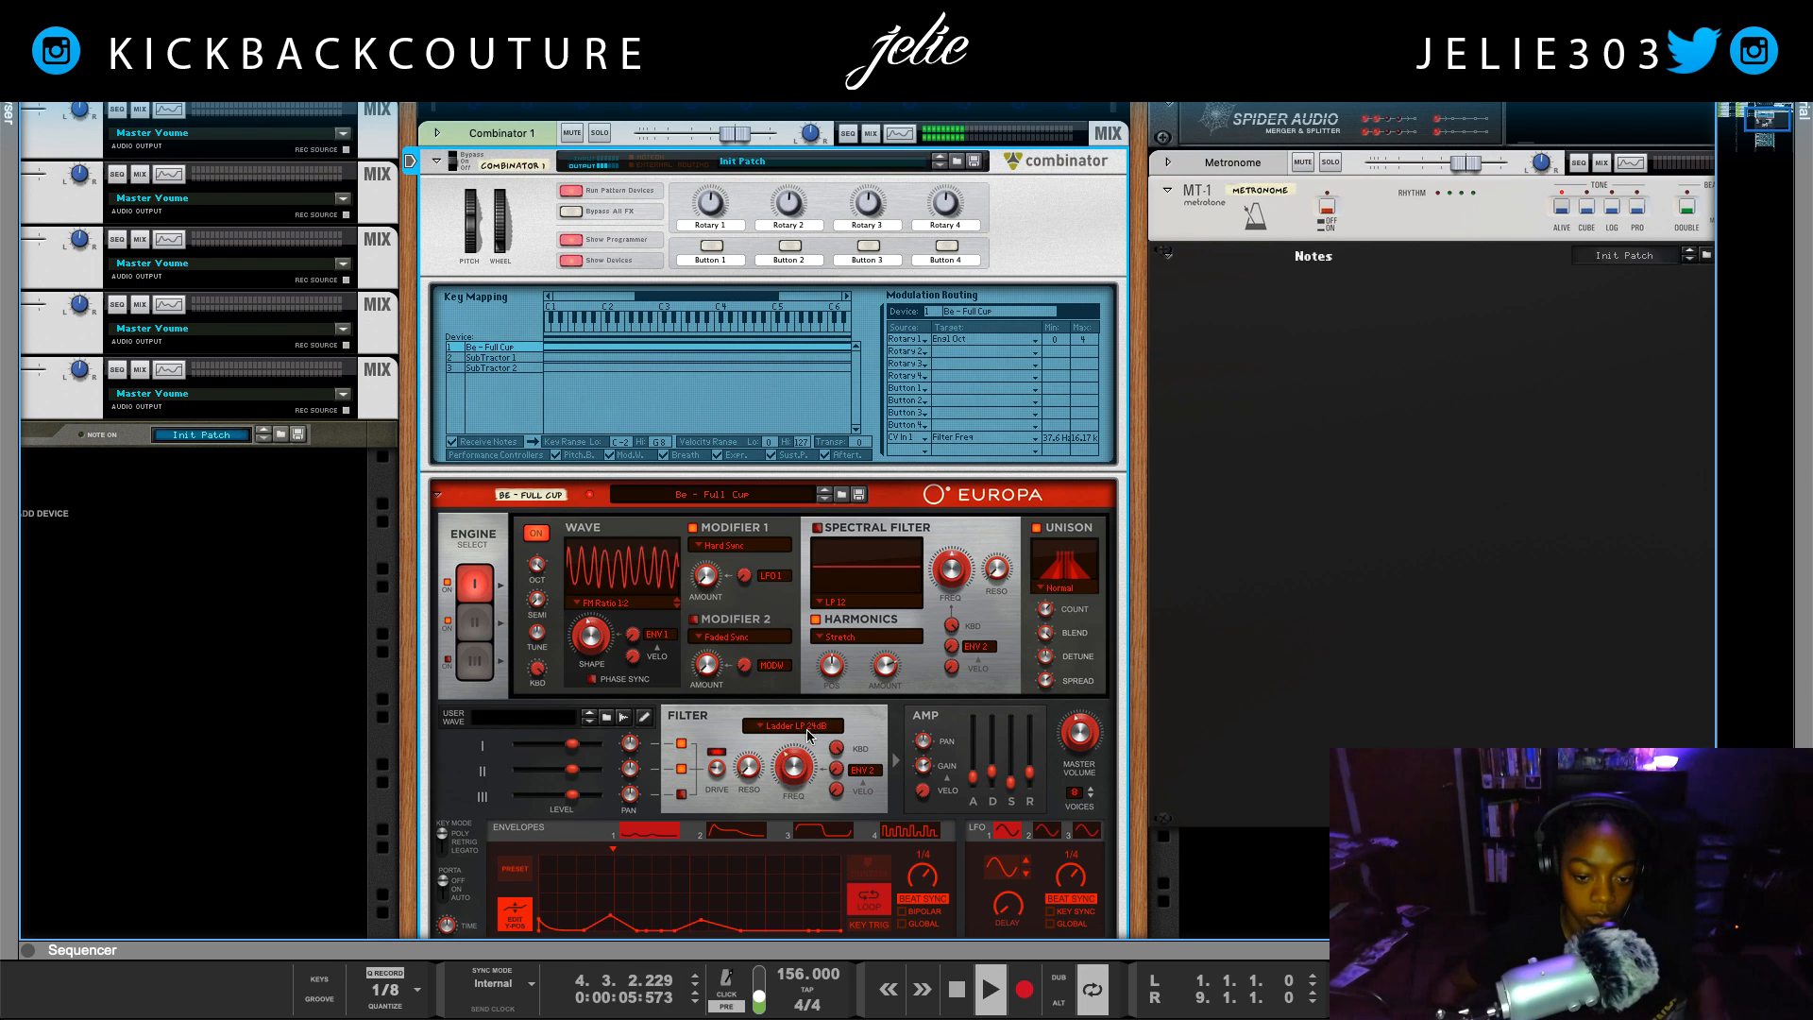
pyautogui.scroll(-10, 807, 734)
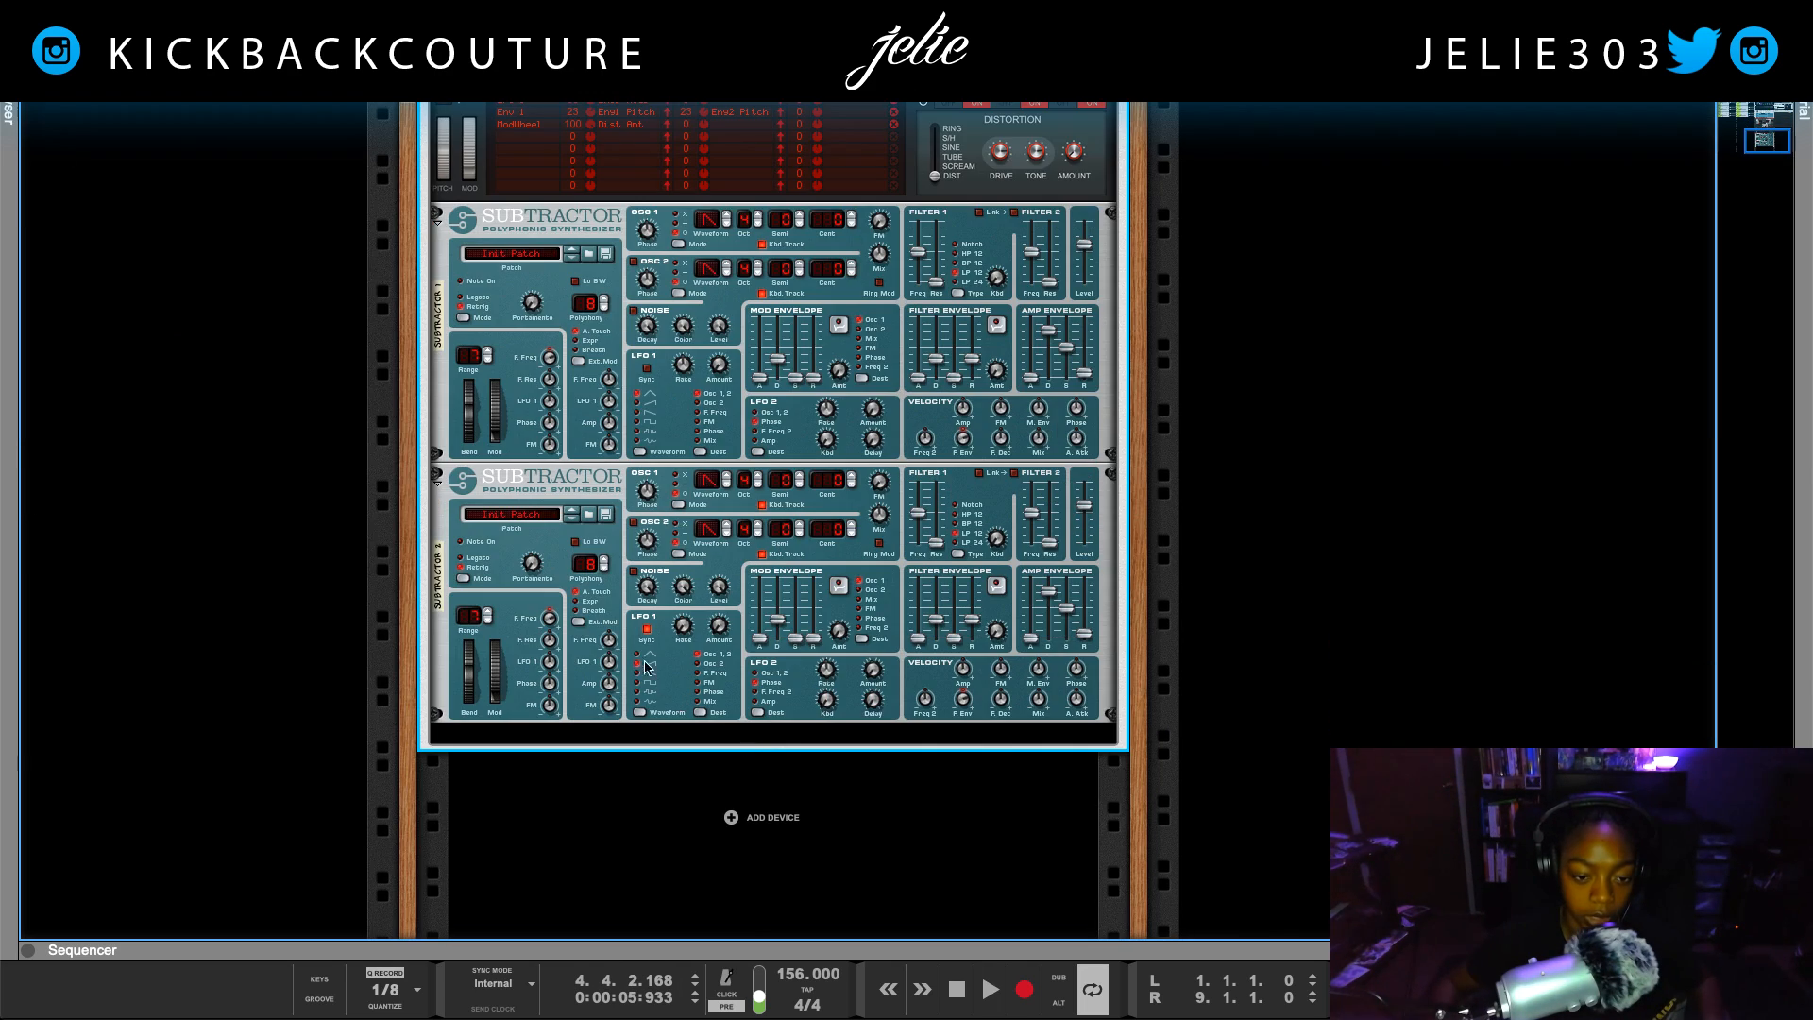
# Enable sync for LFO 1 on the first SubTractor and check its LFO 1 rate
pyautogui.scroll(5, 673, 618)
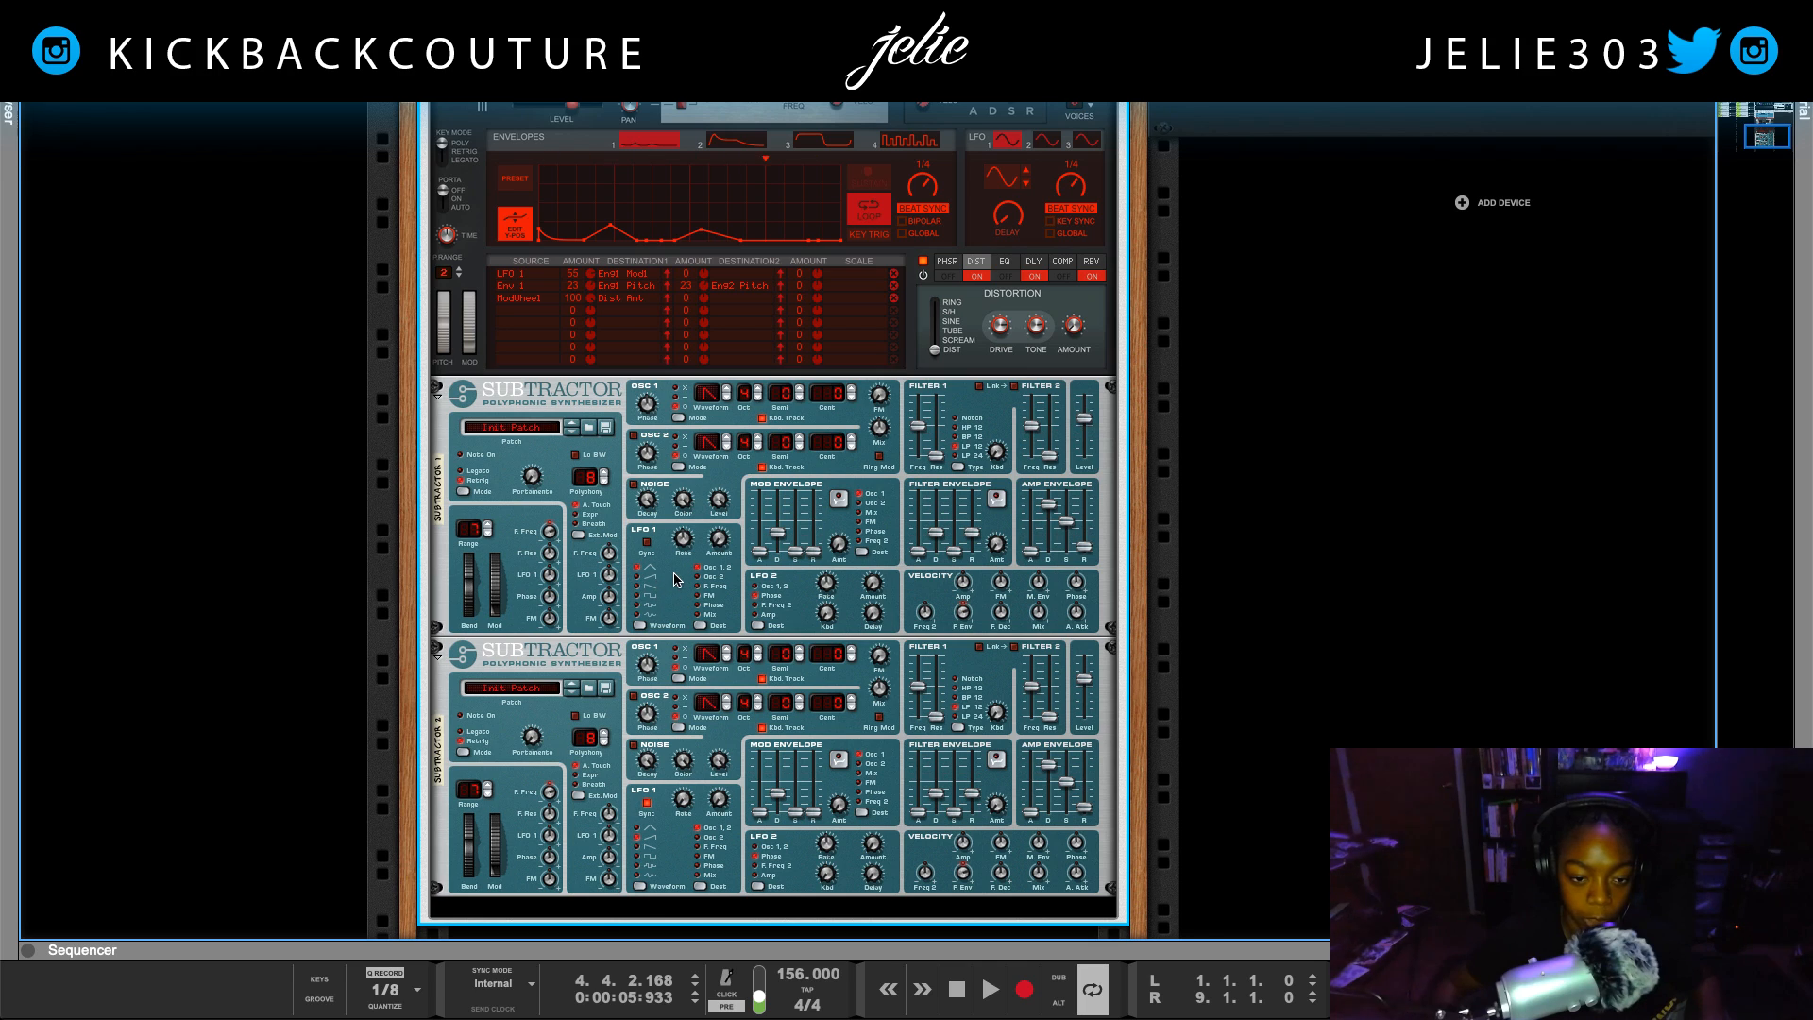
pyautogui.click(675, 579)
pyautogui.click(646, 544)
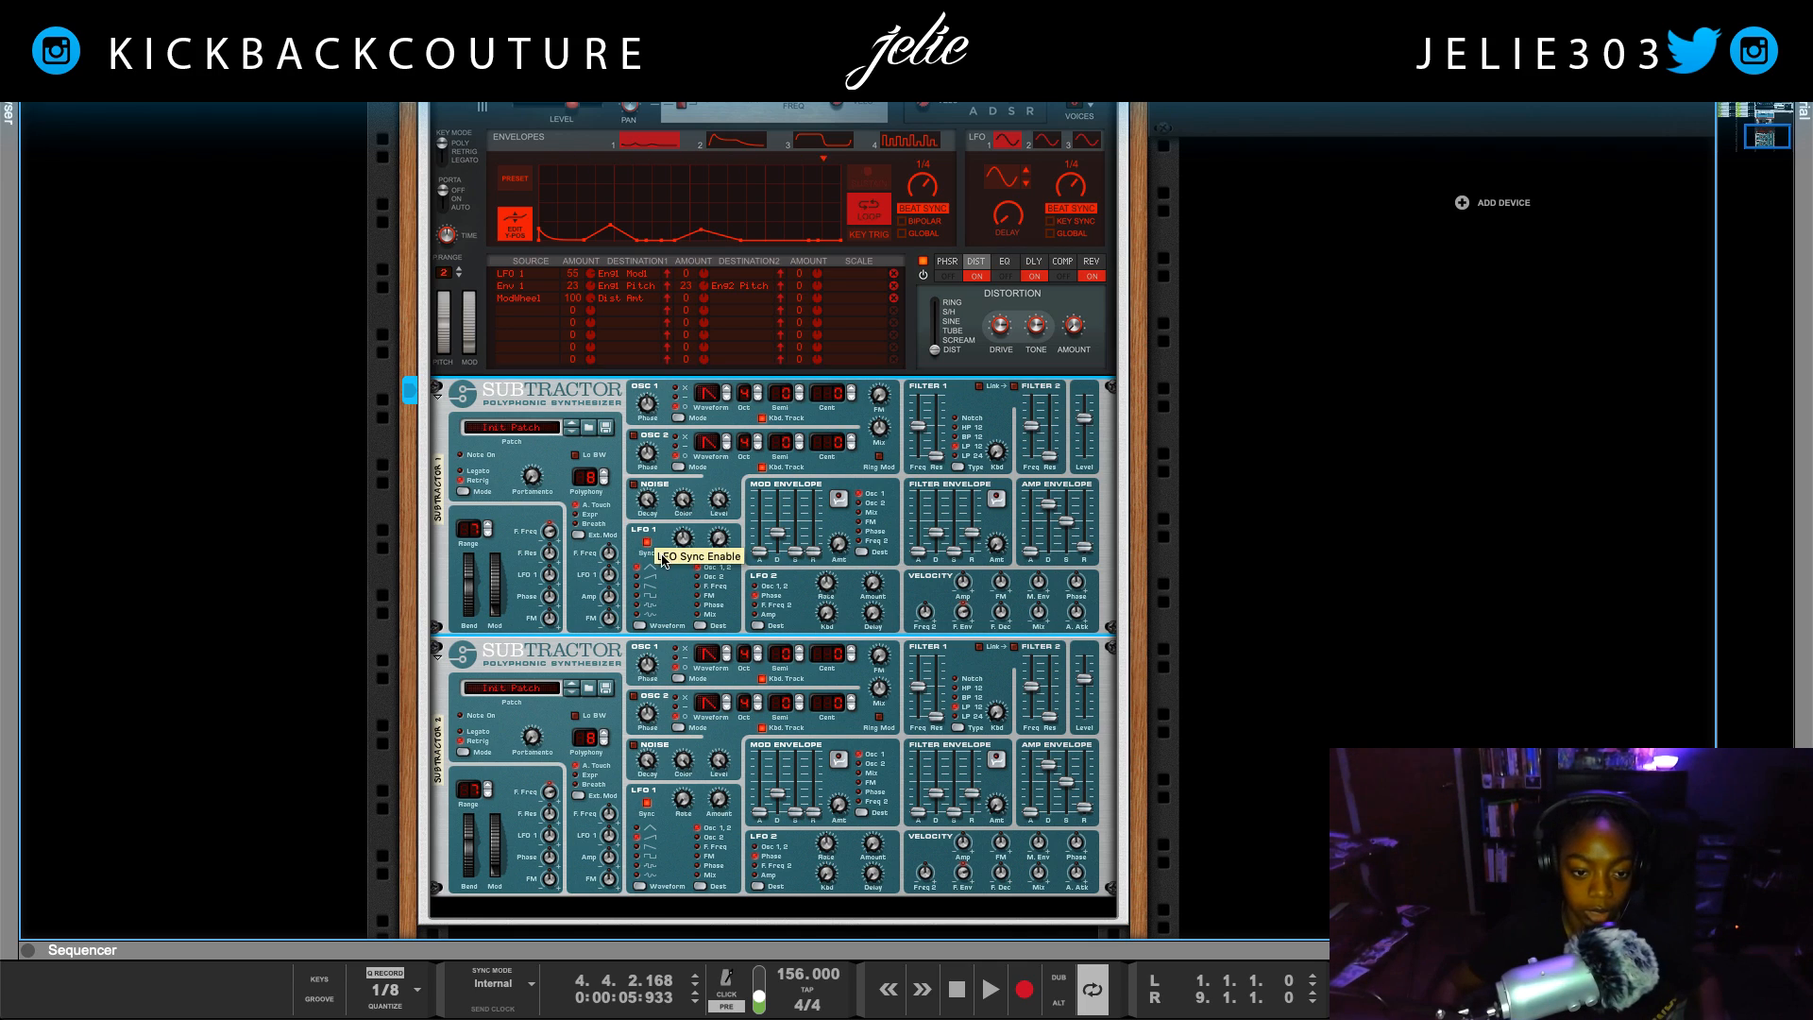
pyautogui.moveTo(681, 550)
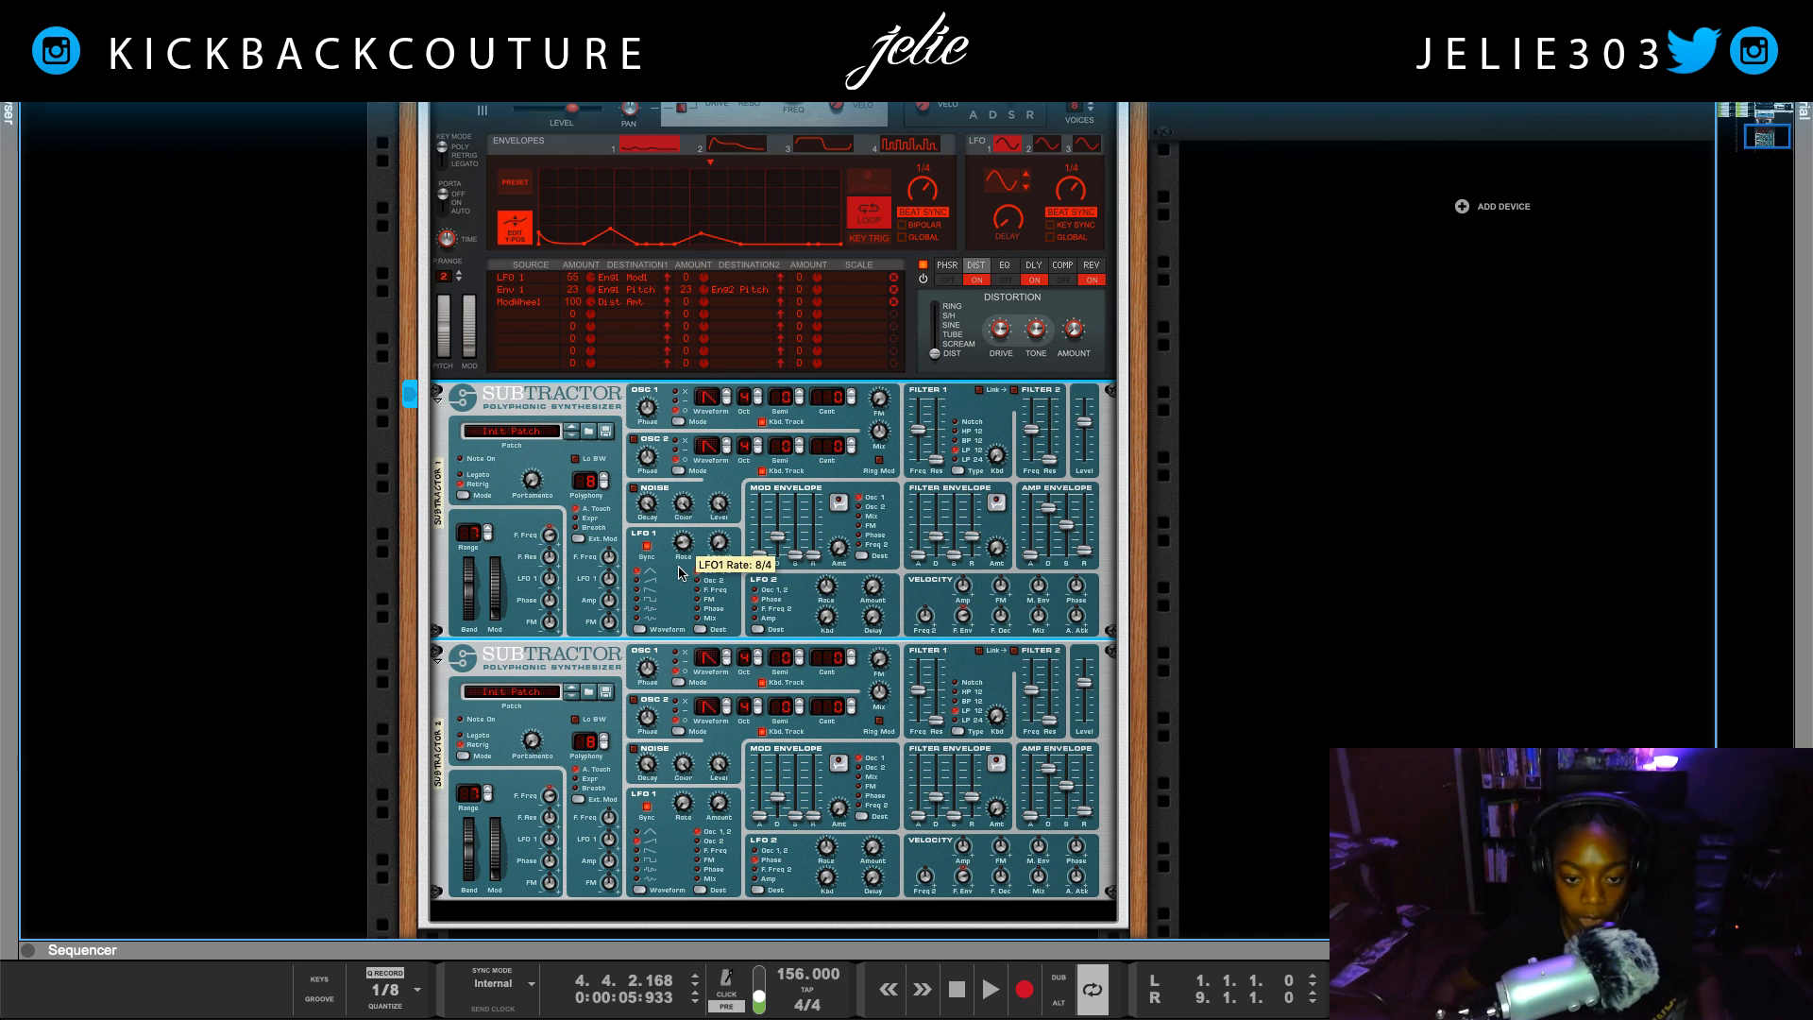
# Set the trim of Programmer CV Input 1 on the Combinator's rear to 127 during playback
pyautogui.scroll(3, 682, 600)
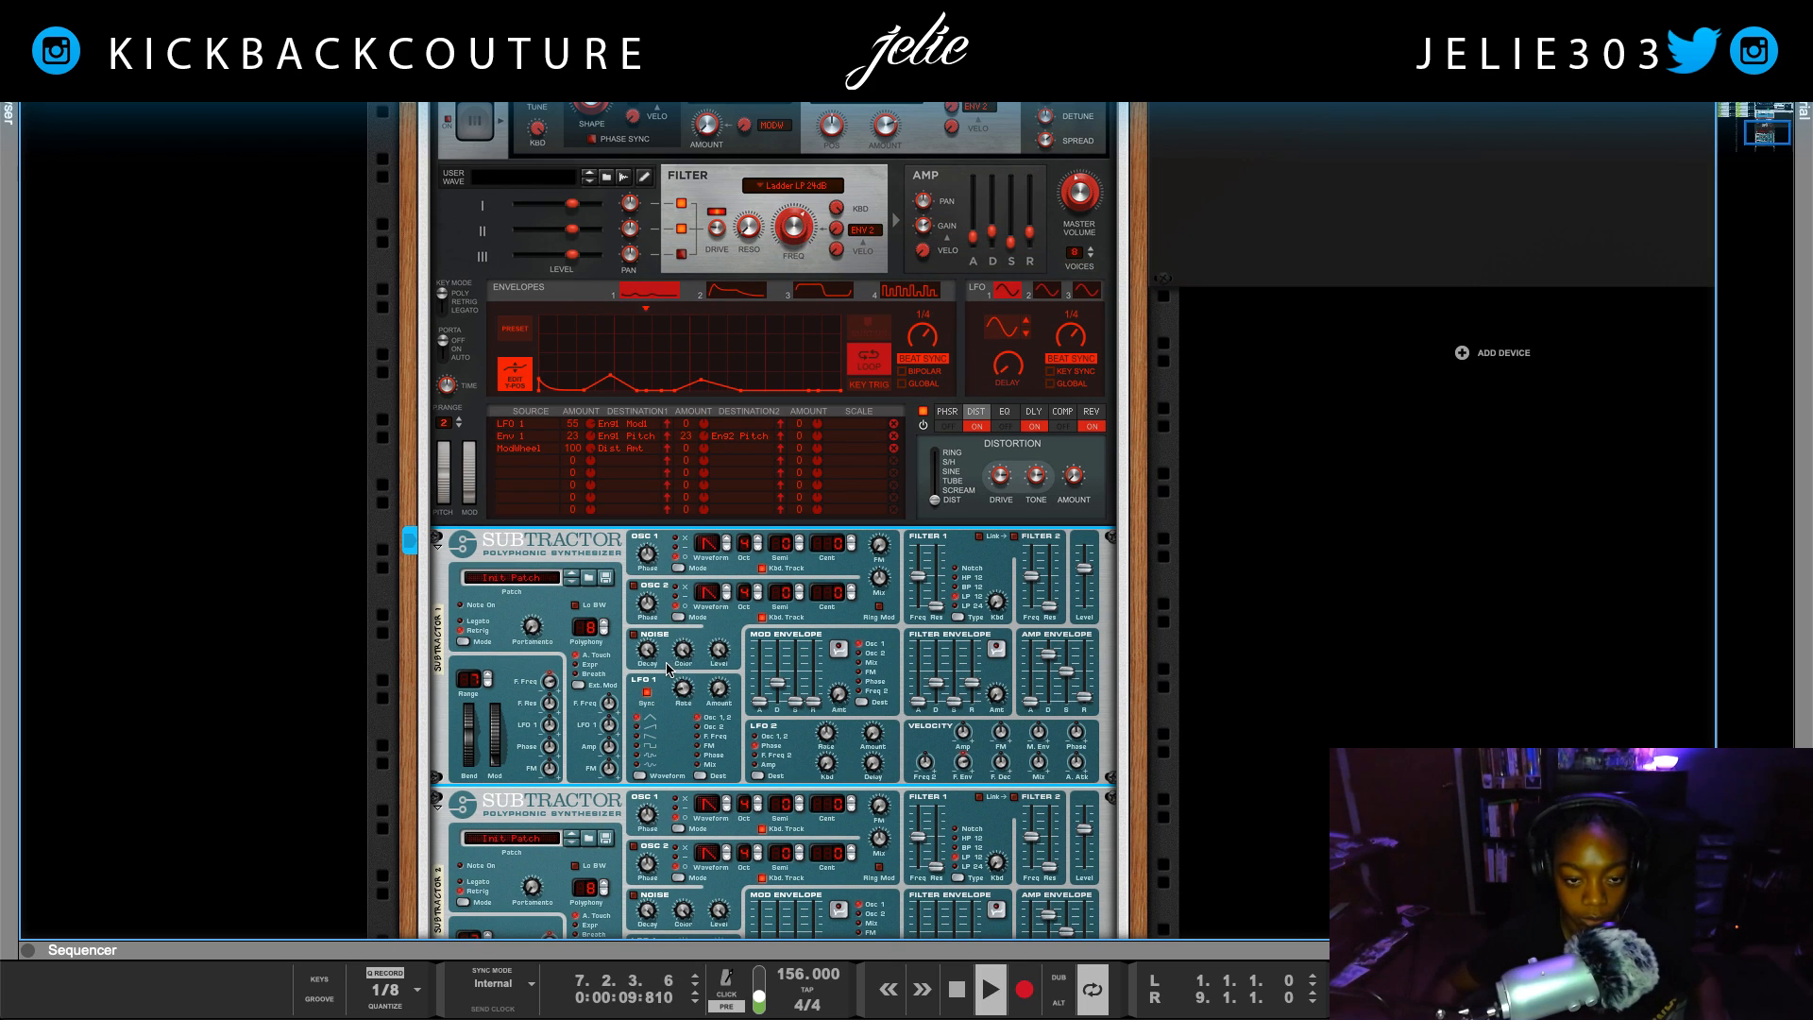
pyautogui.press('Tab')
pyautogui.scroll(5, 642, 675)
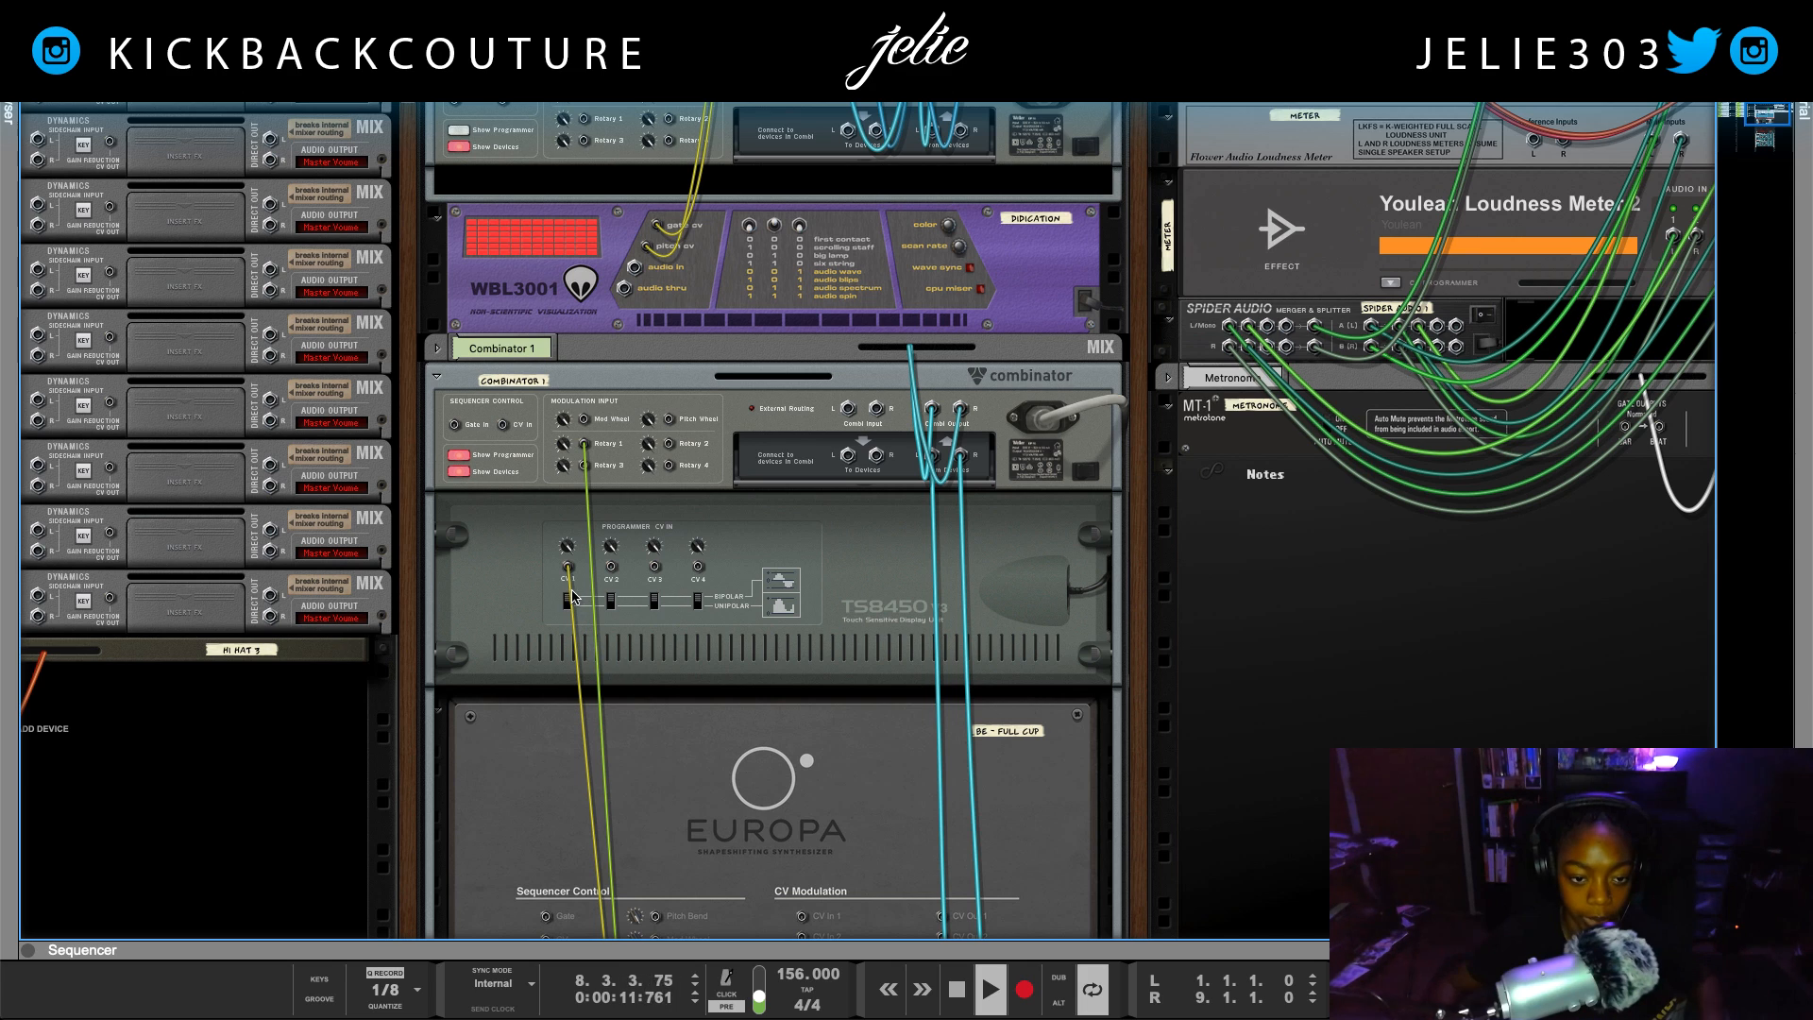
pyautogui.click(568, 550)
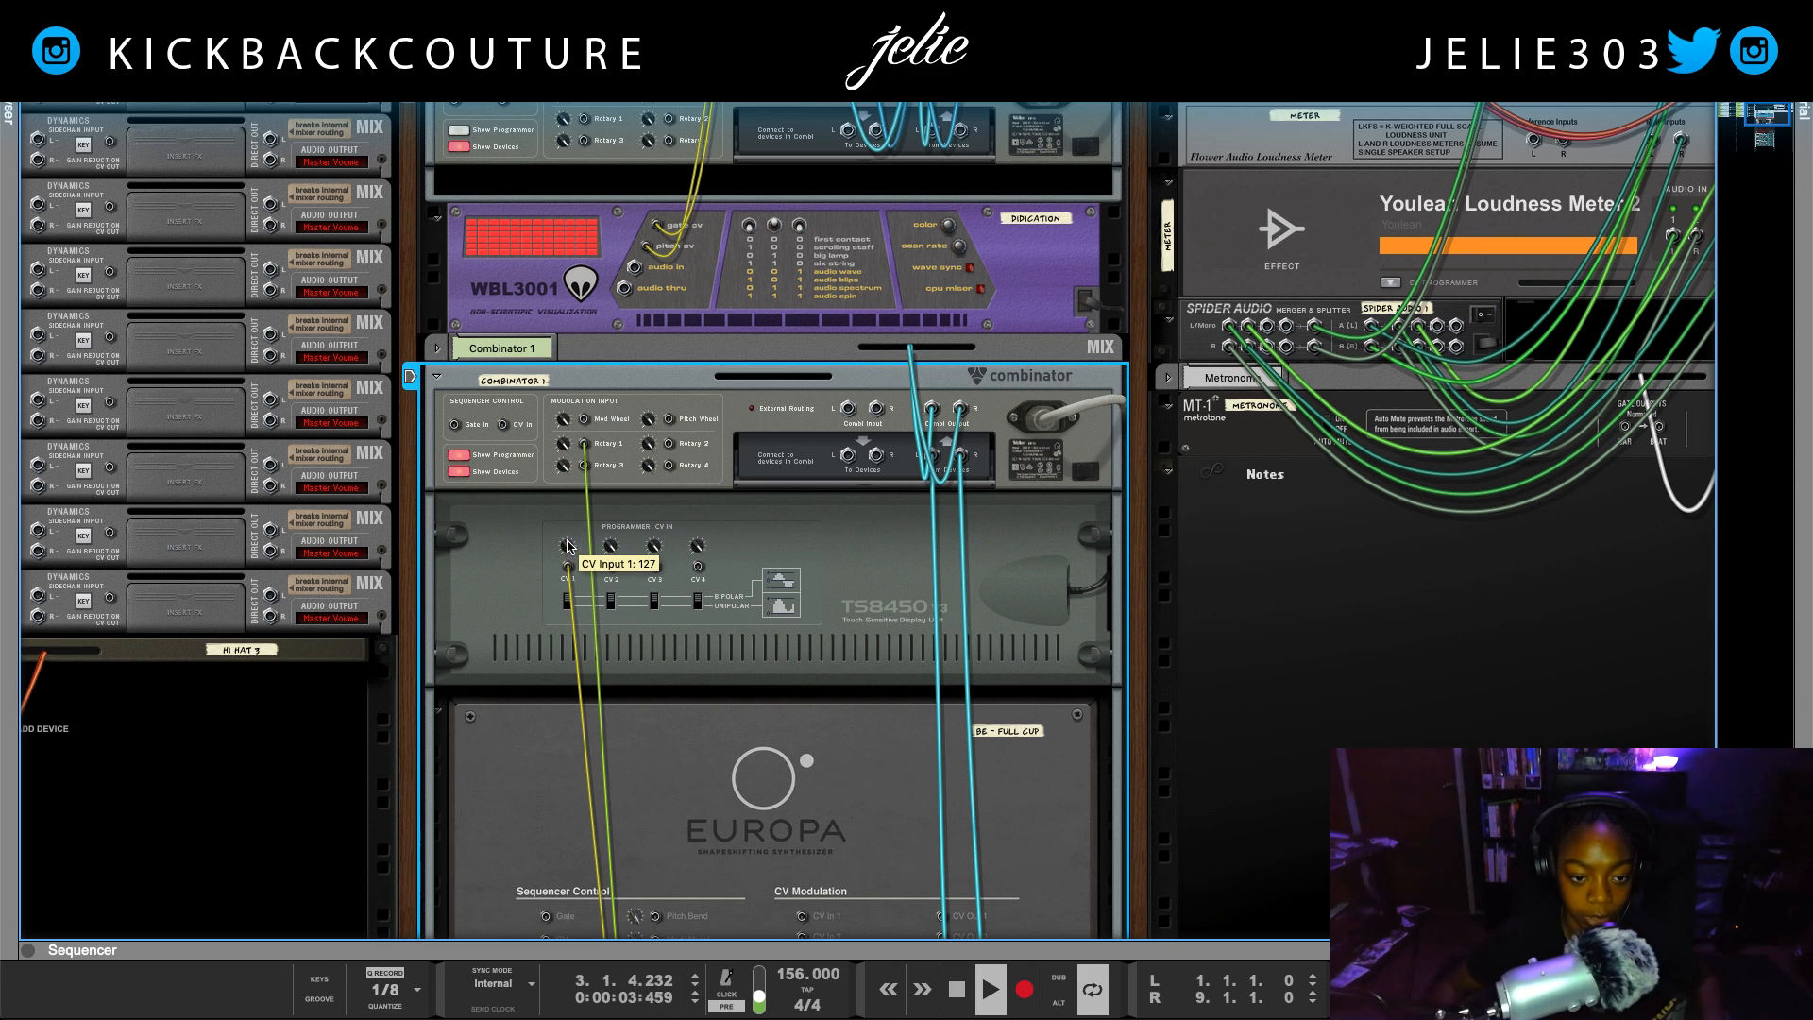
# Trace the SubTractors' LFO 1 cables and set the Programmer CV Input 1 trim to 48
pyautogui.scroll(-15, 614, 586)
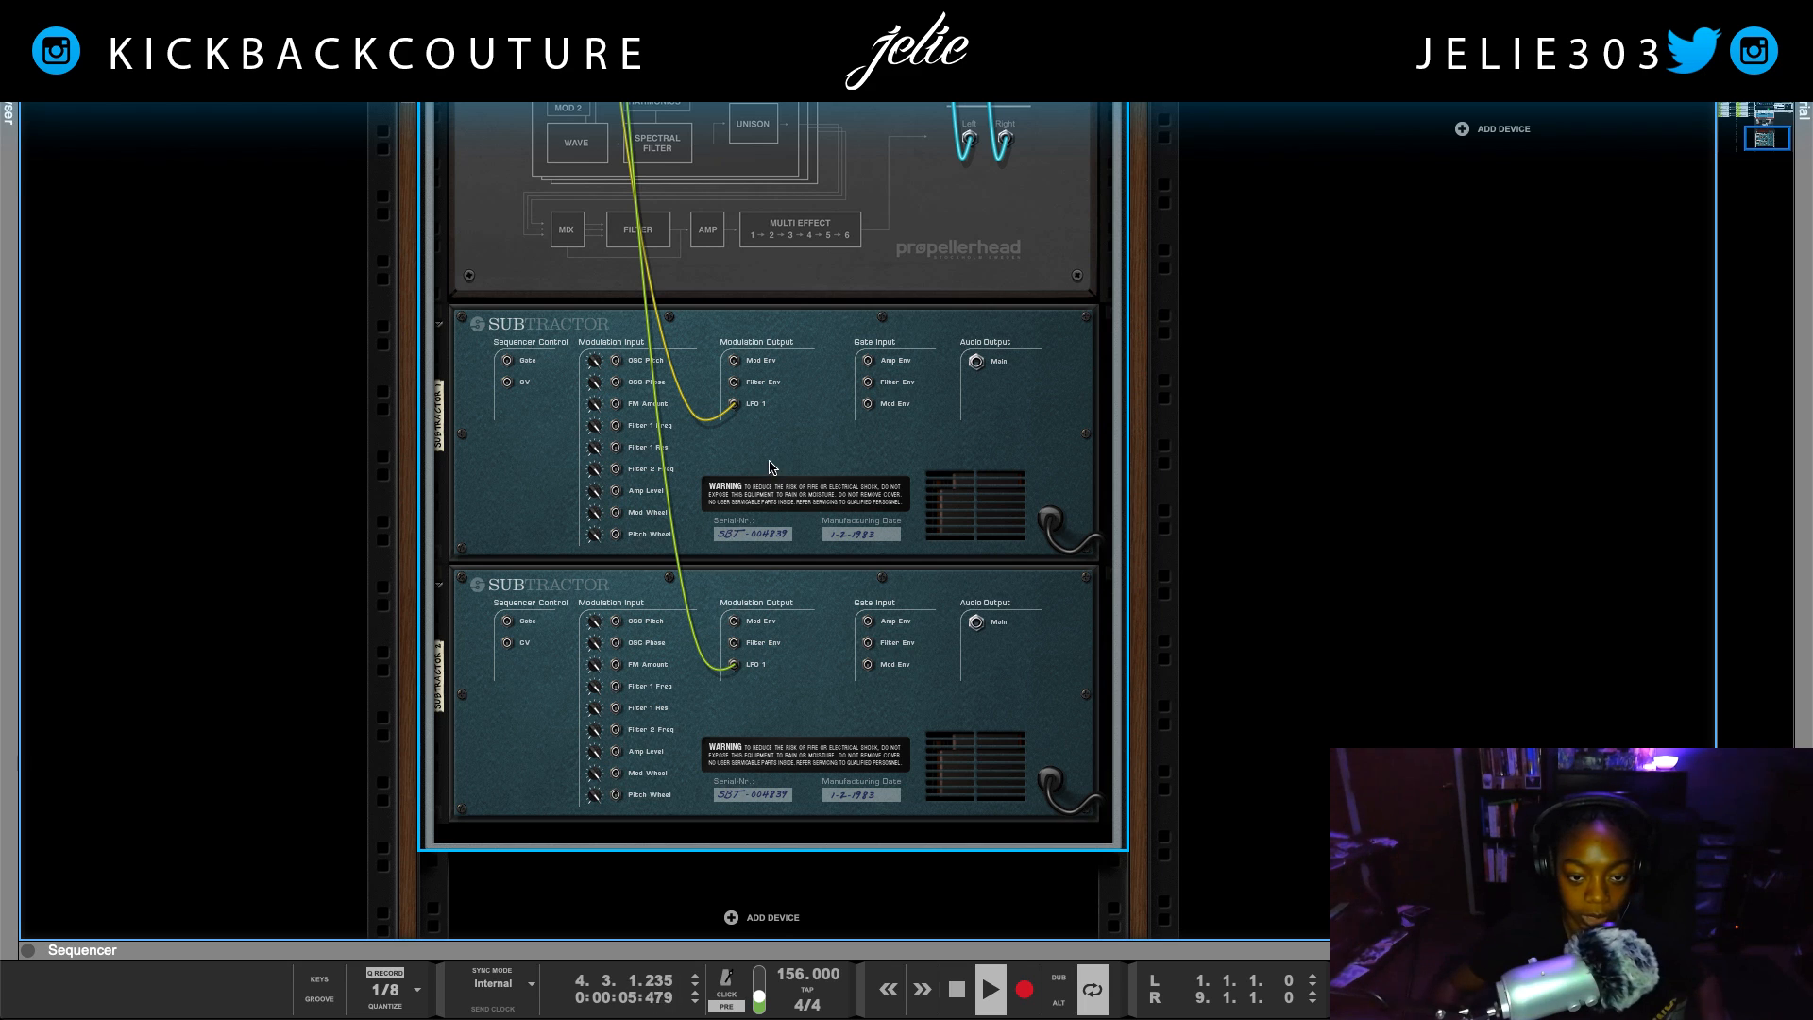
pyautogui.scroll(12, 717, 491)
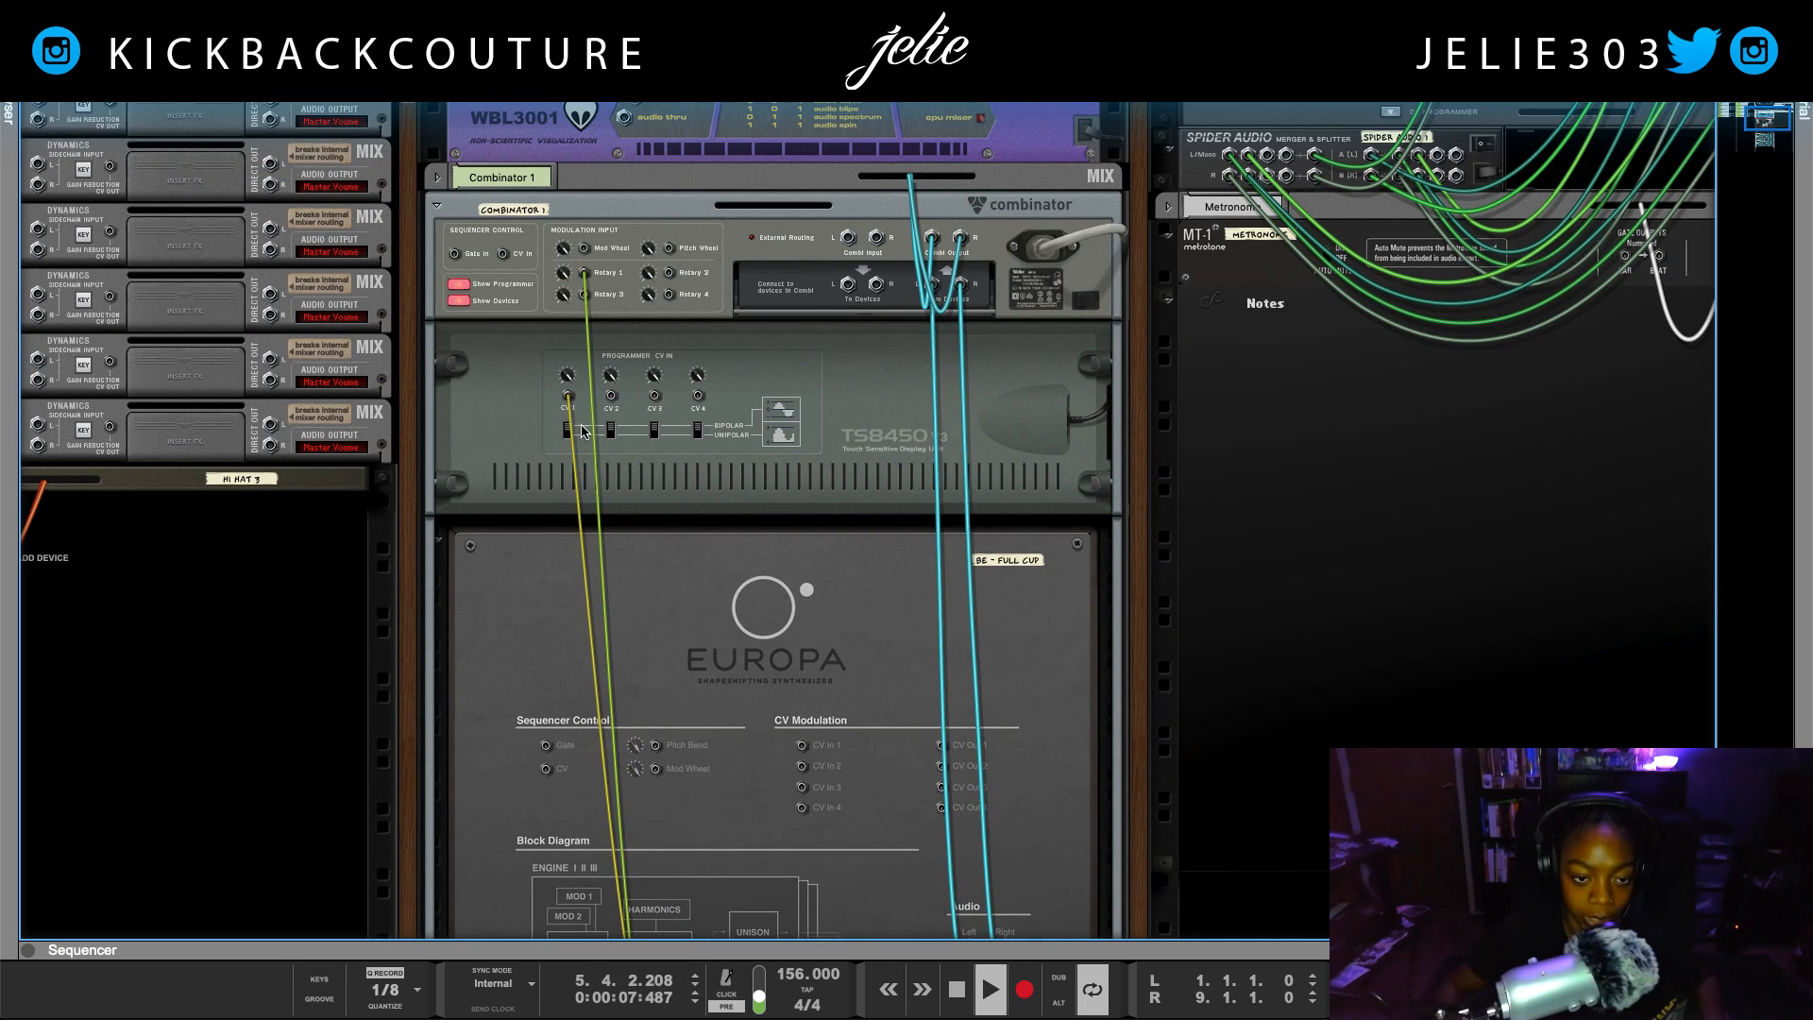
pyautogui.scroll(1, 583, 431)
pyautogui.click(570, 422)
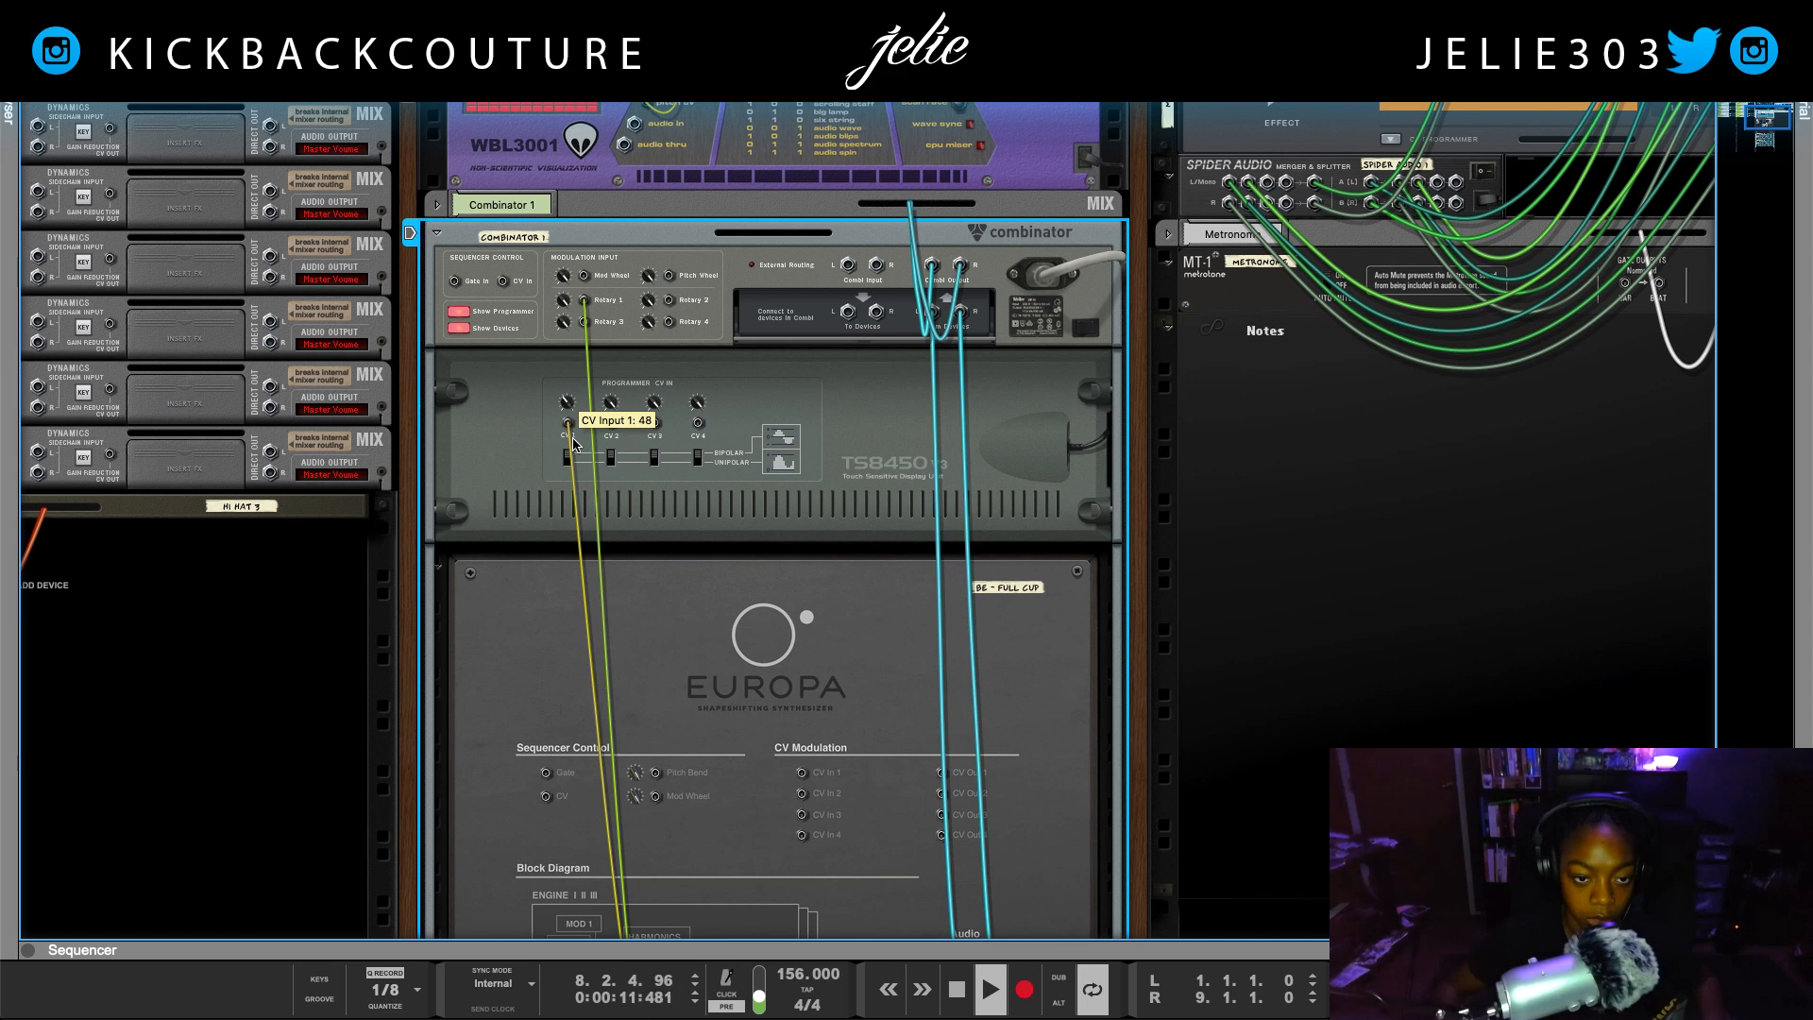
# Audition the CV Input 1 modulation while comparing the rear cabling with Europa's front-panel filter controls
pyautogui.scroll(-12, 568, 460)
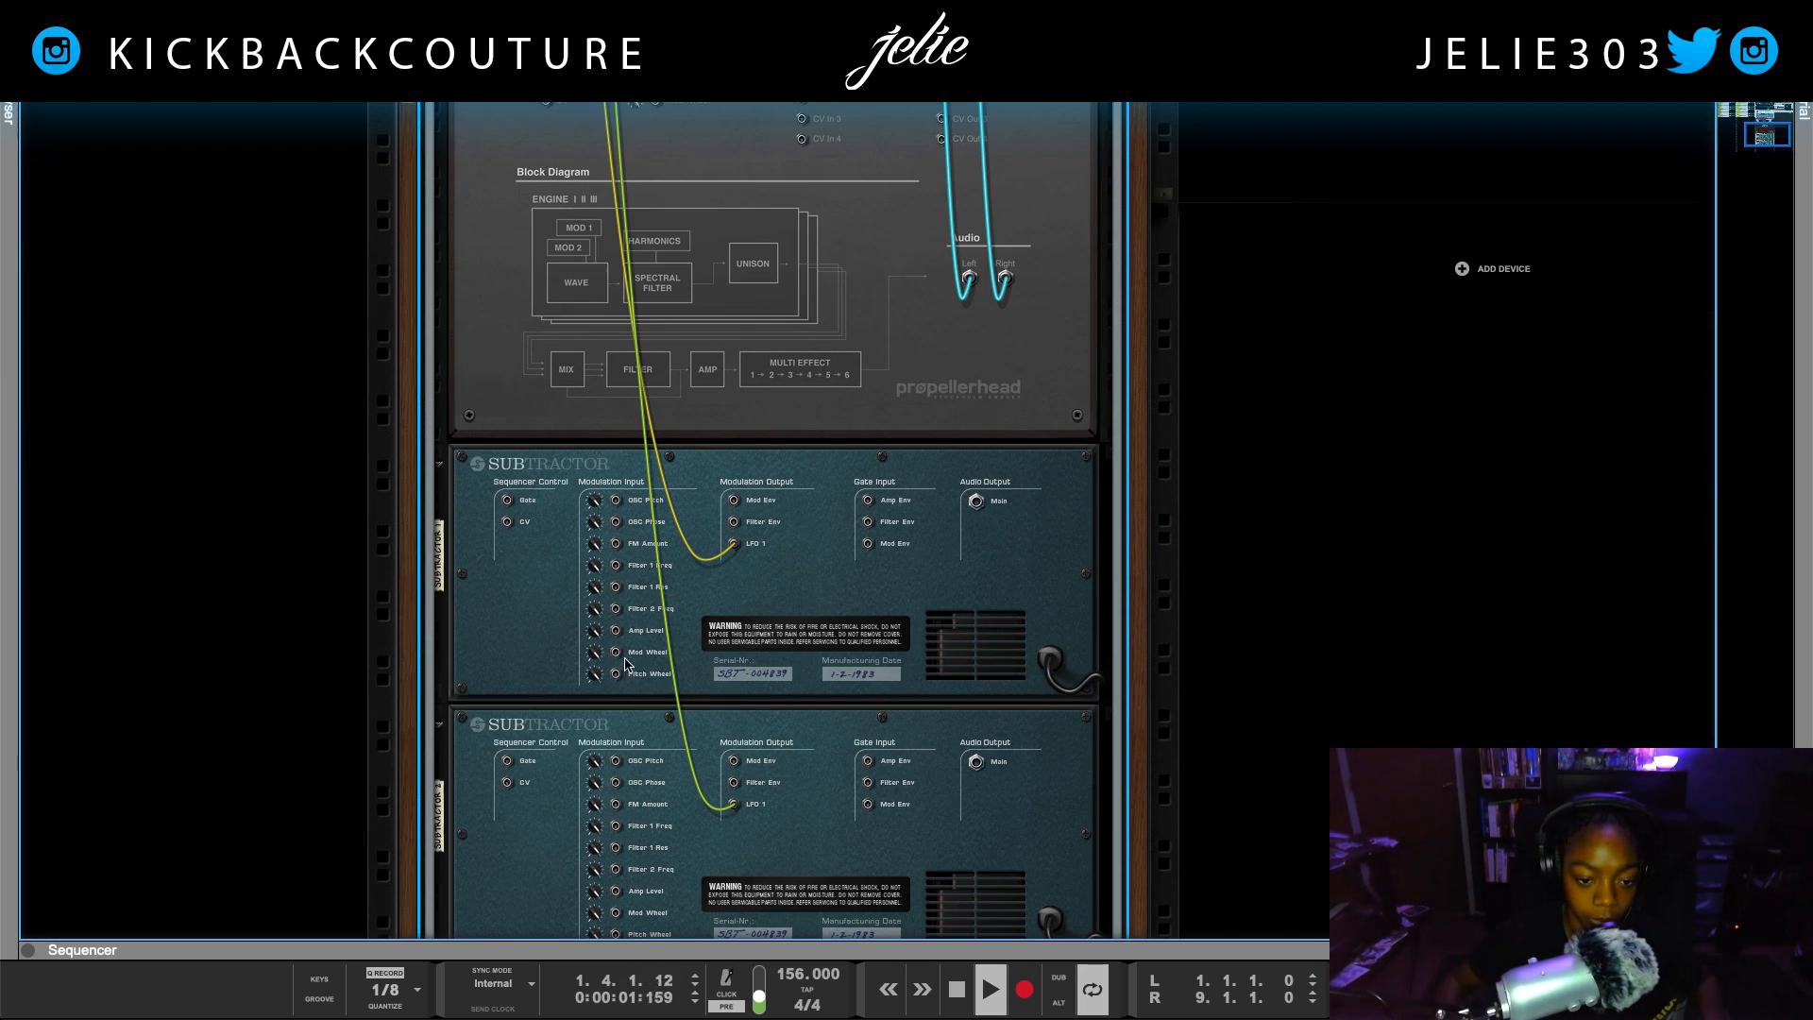
pyautogui.scroll(12, 661, 529)
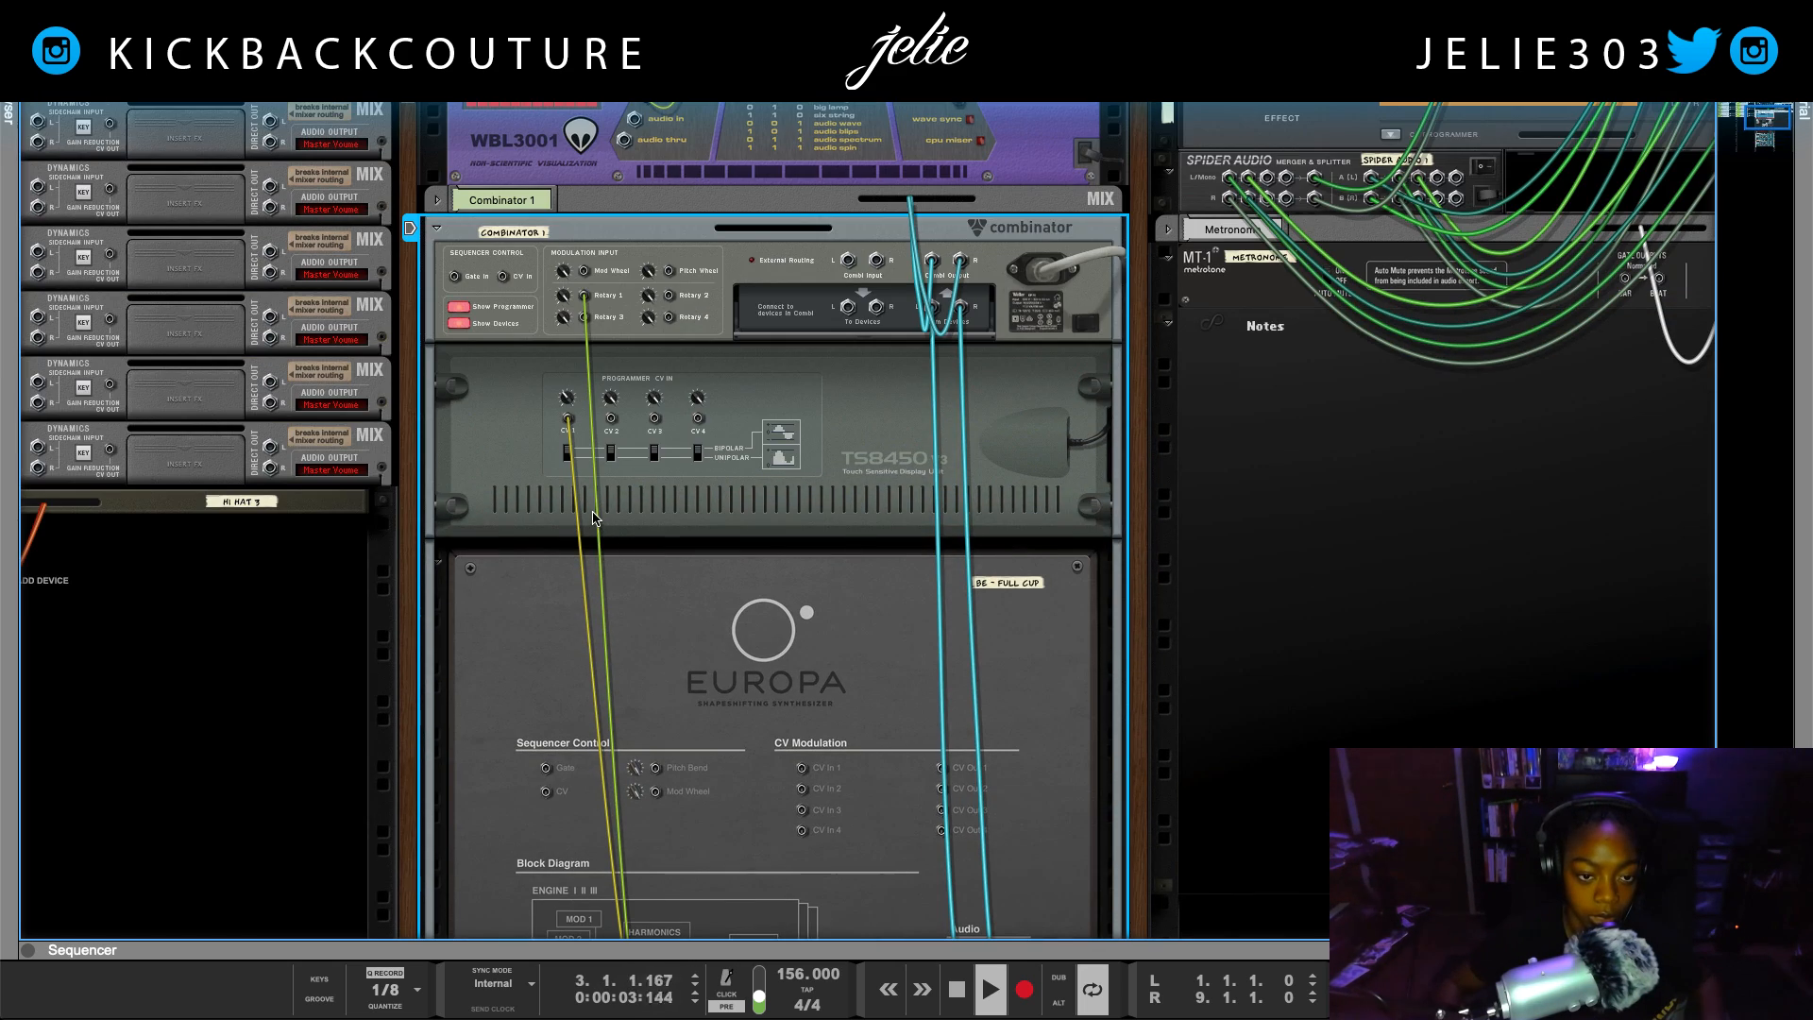
pyautogui.press('Tab')
pyautogui.scroll(-3, 730, 645)
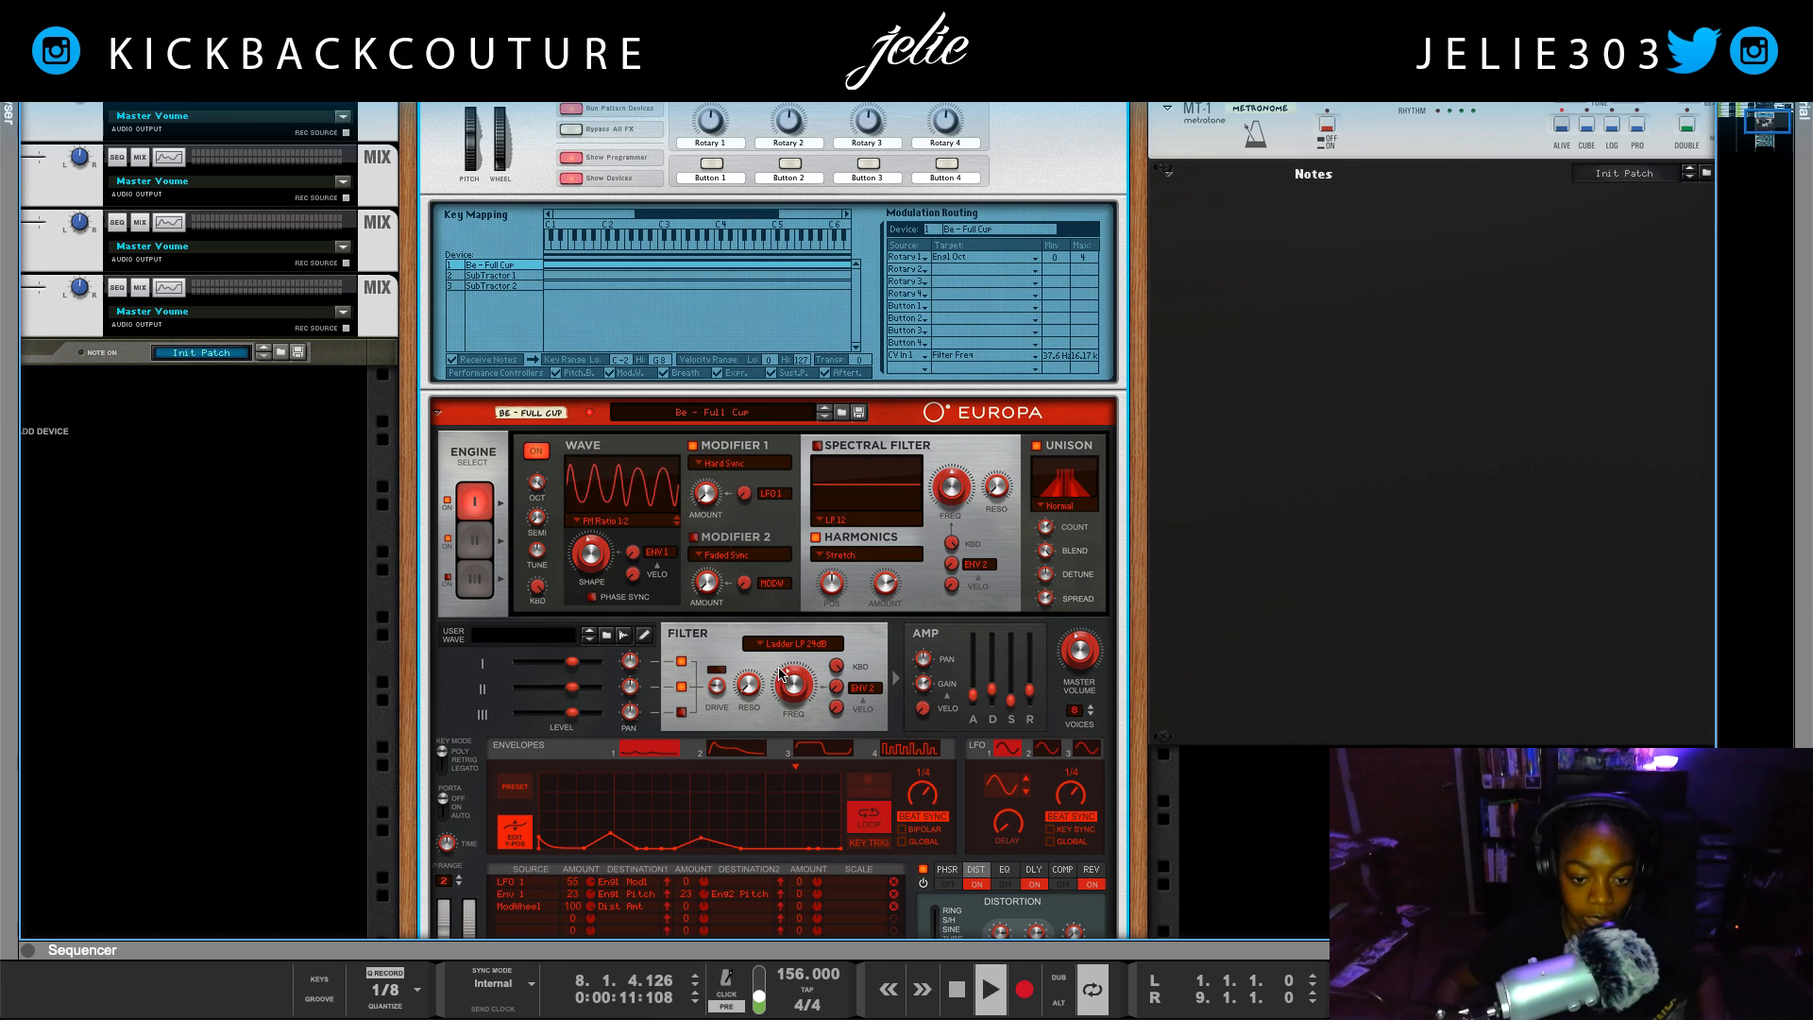
pyautogui.press('Tab')
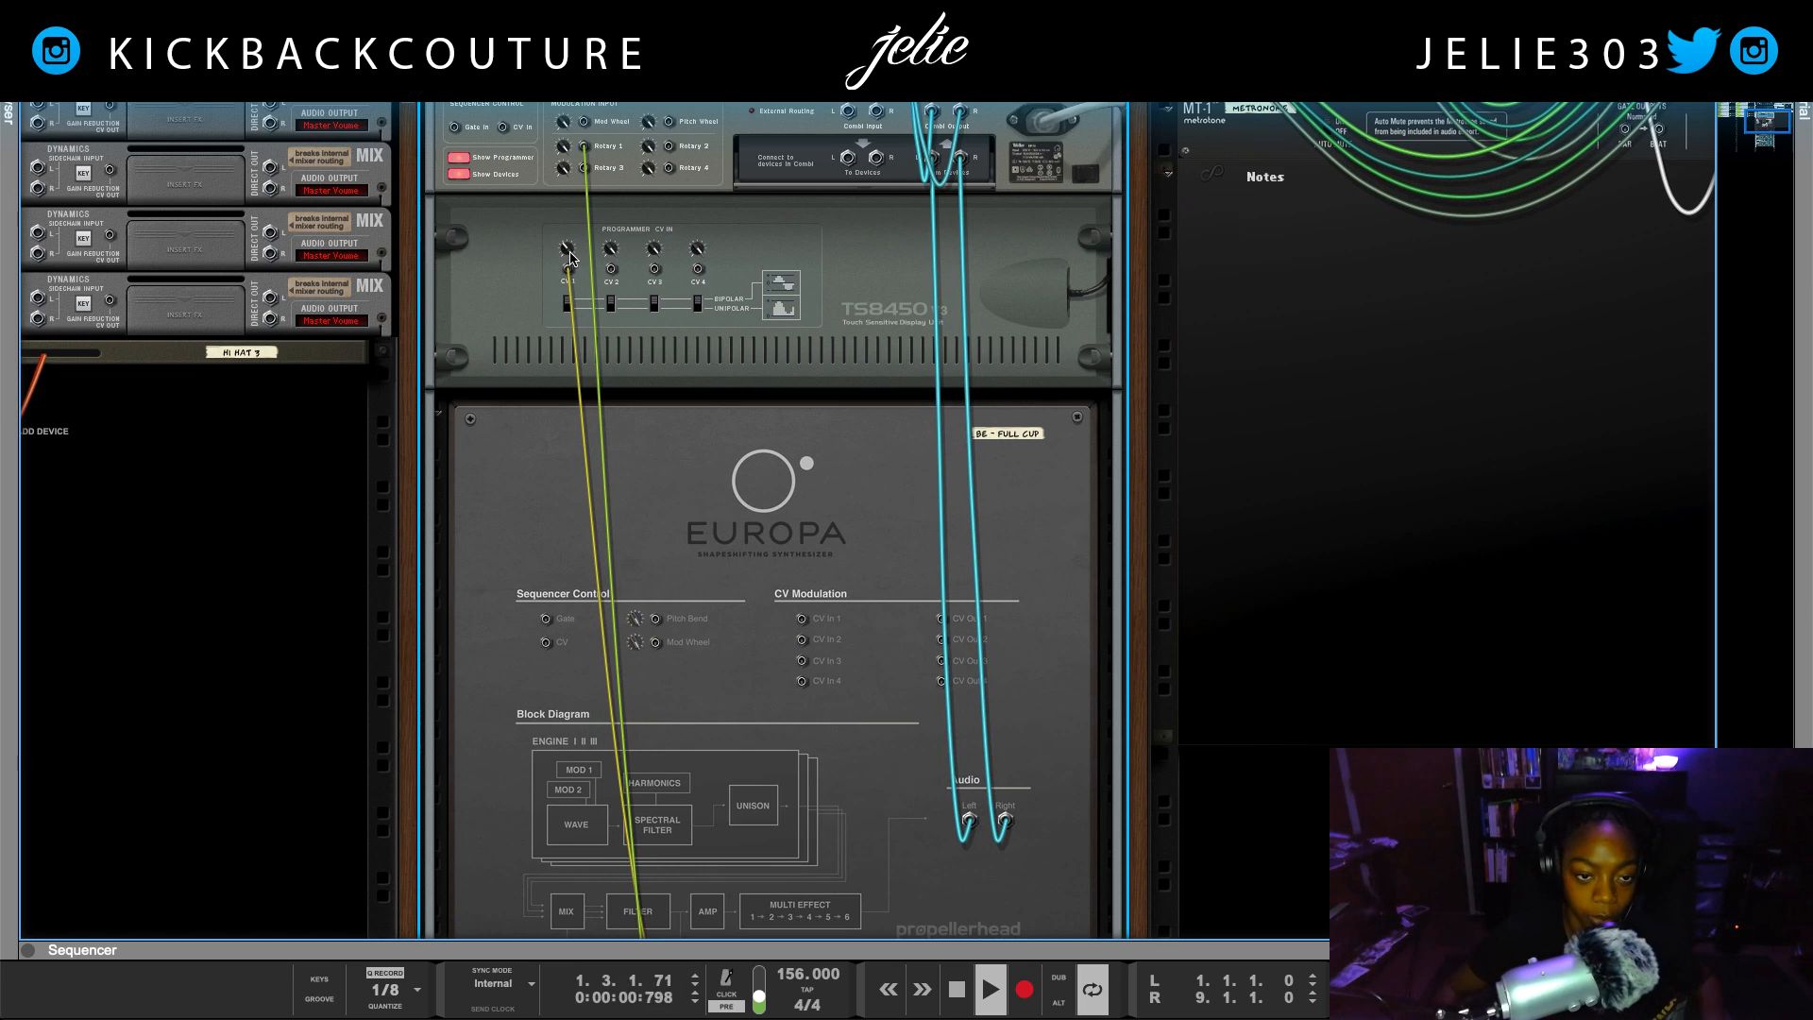
pyautogui.press('Tab')
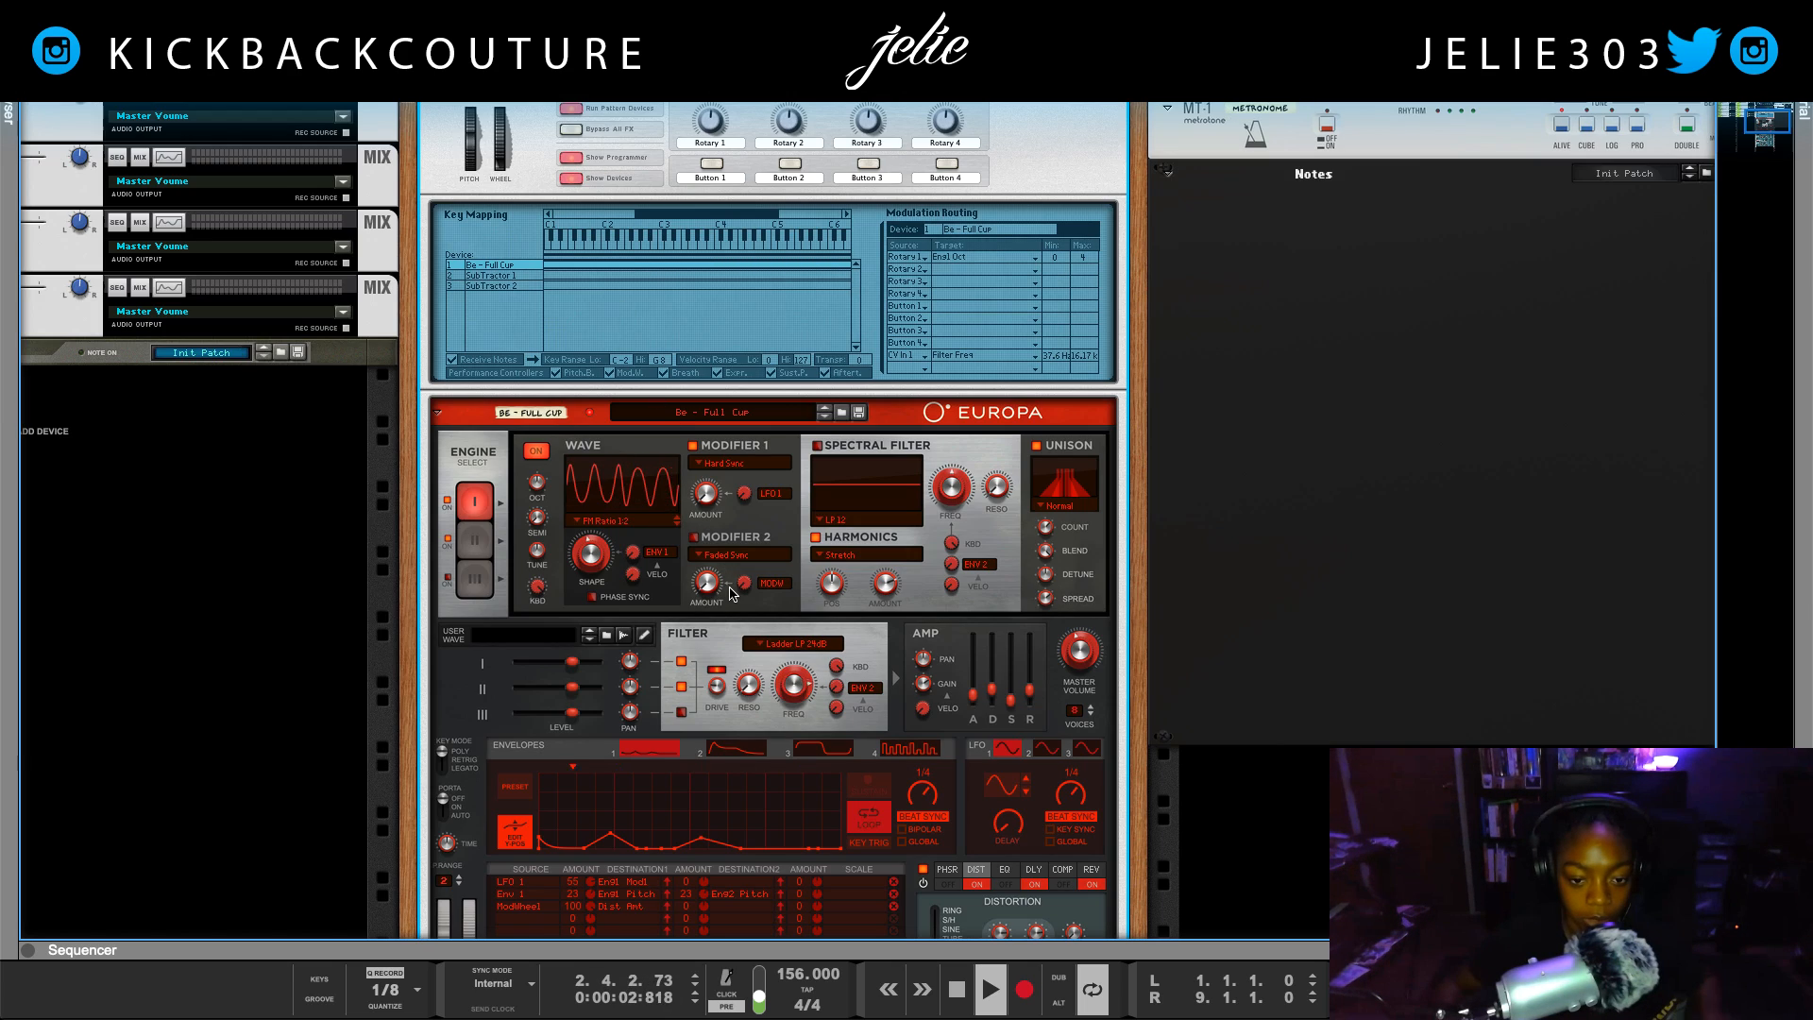
pyautogui.press('Tab')
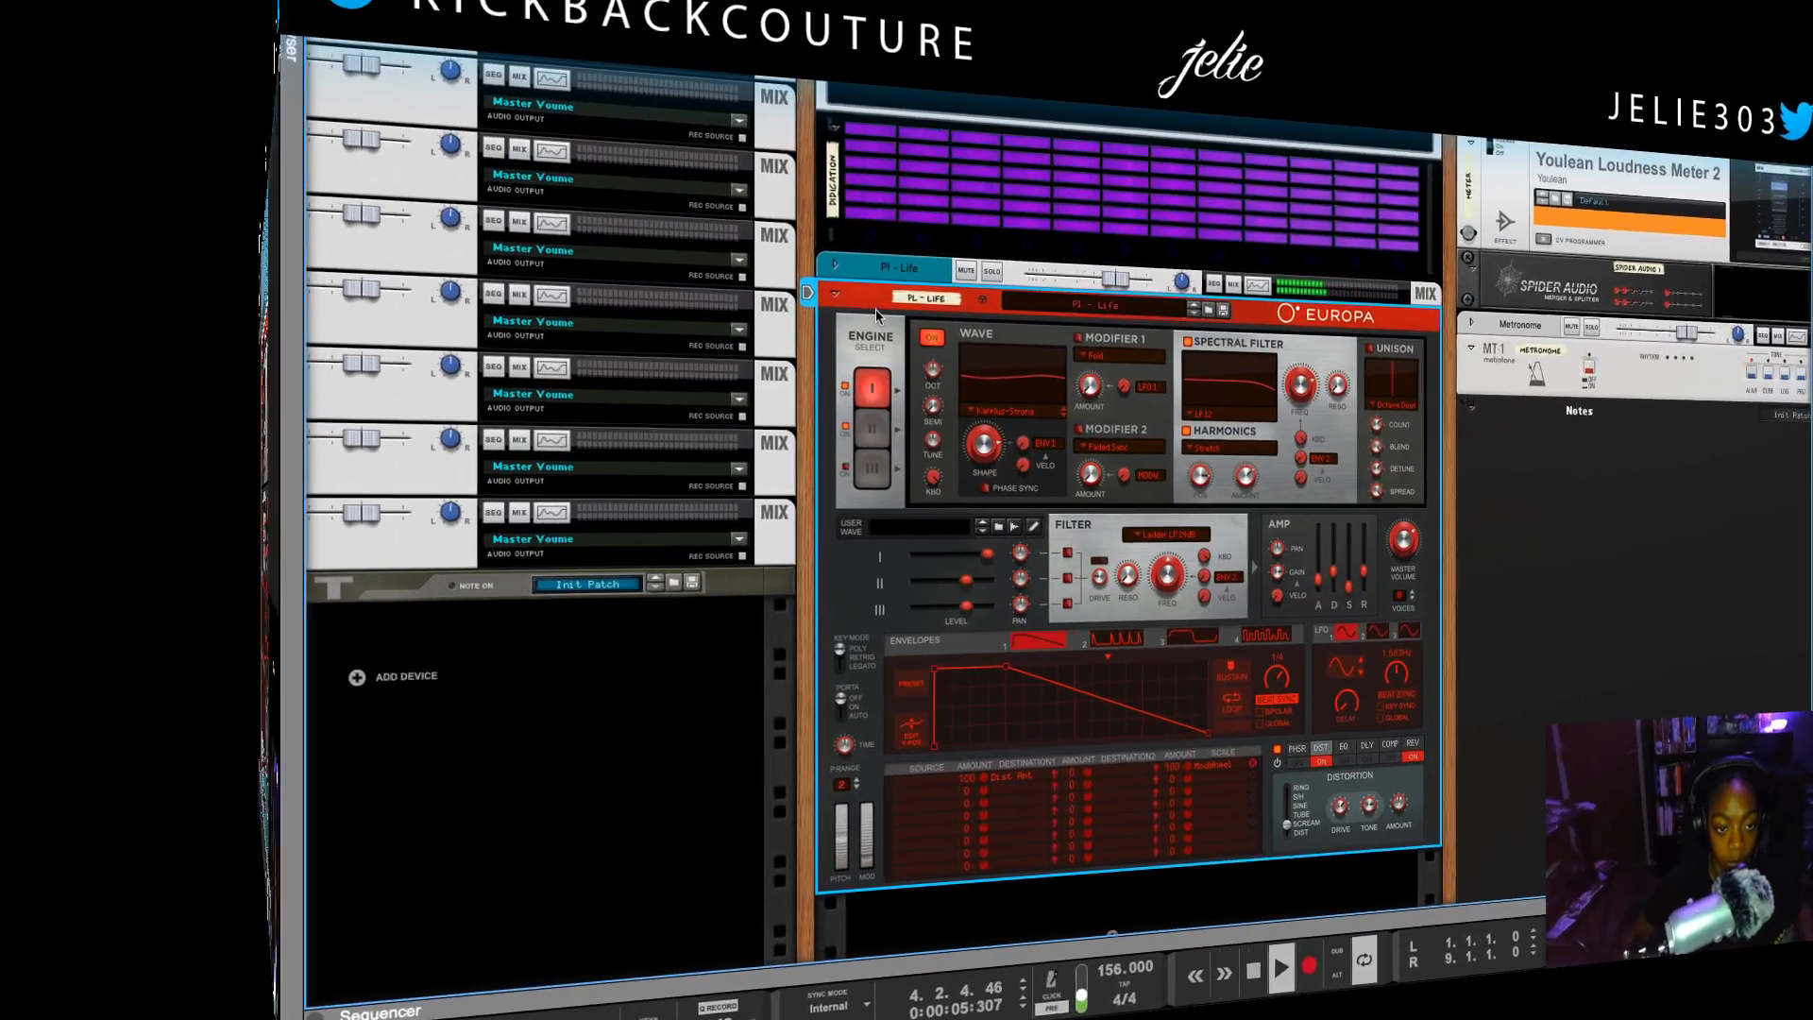
# Combine the Pl - Life Europa into a new Combinator and audition its patch
pyautogui.rightClick(875, 309)
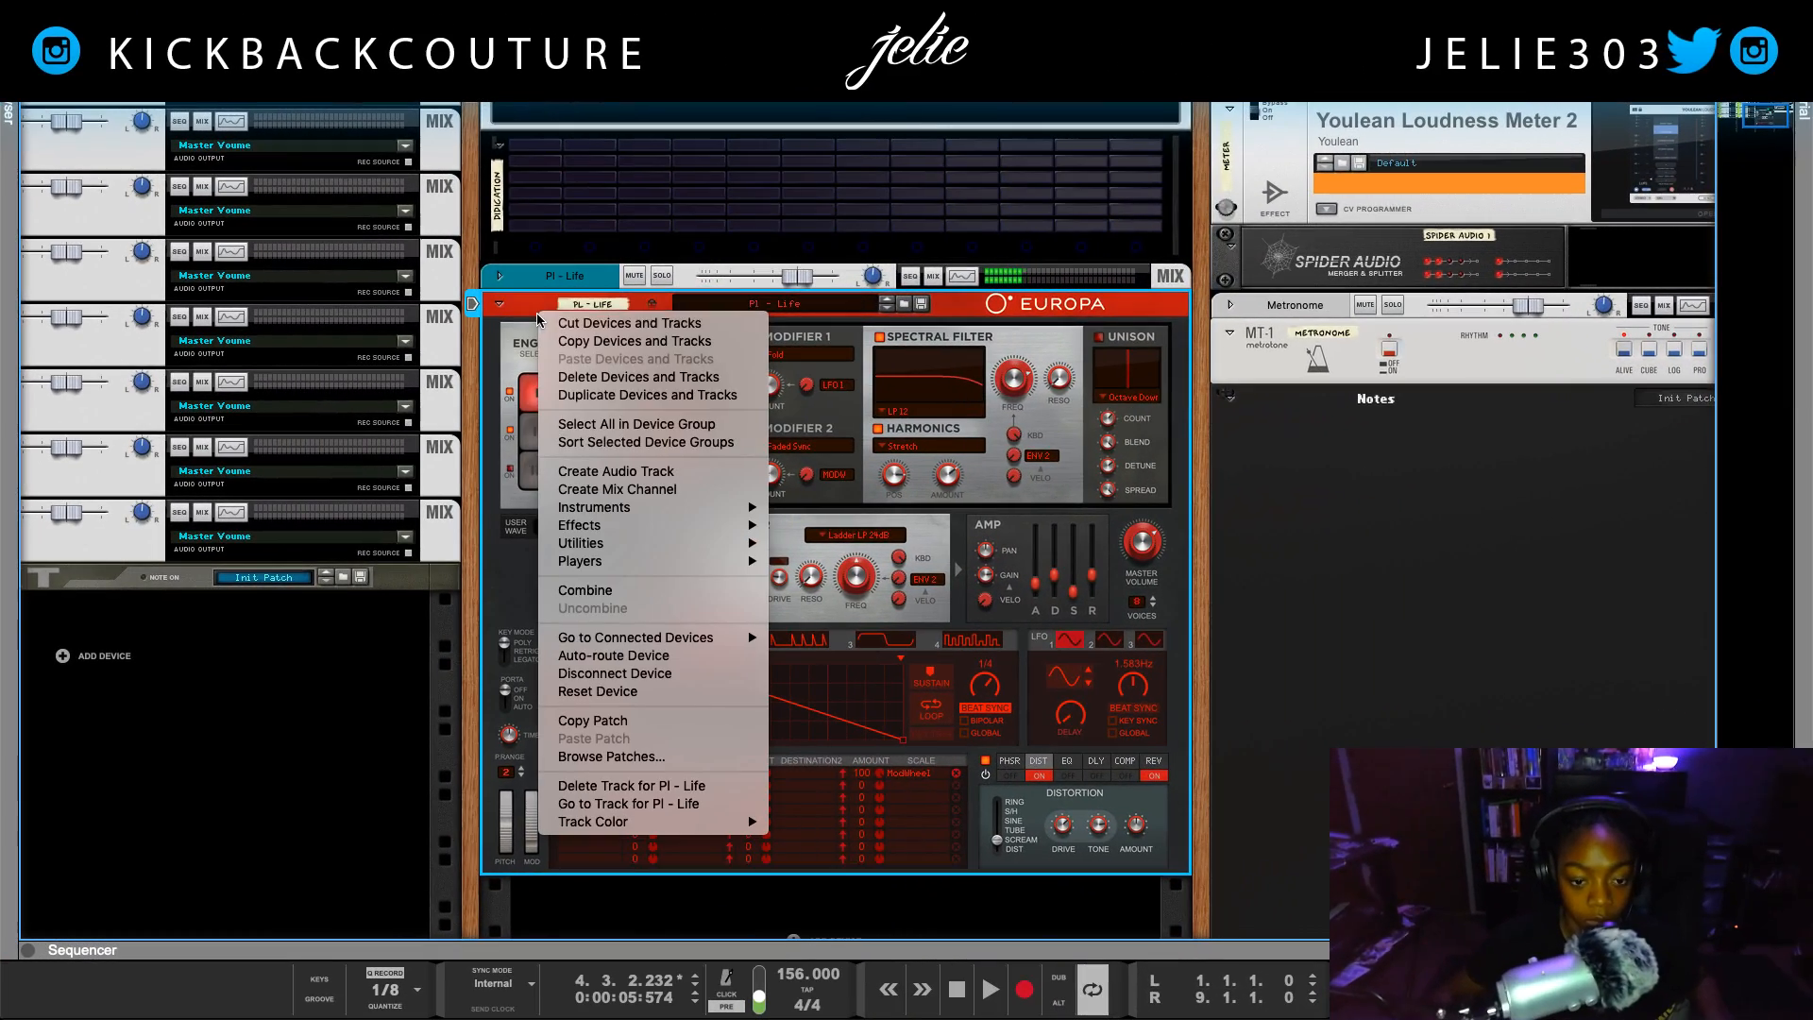
pyautogui.click(665, 592)
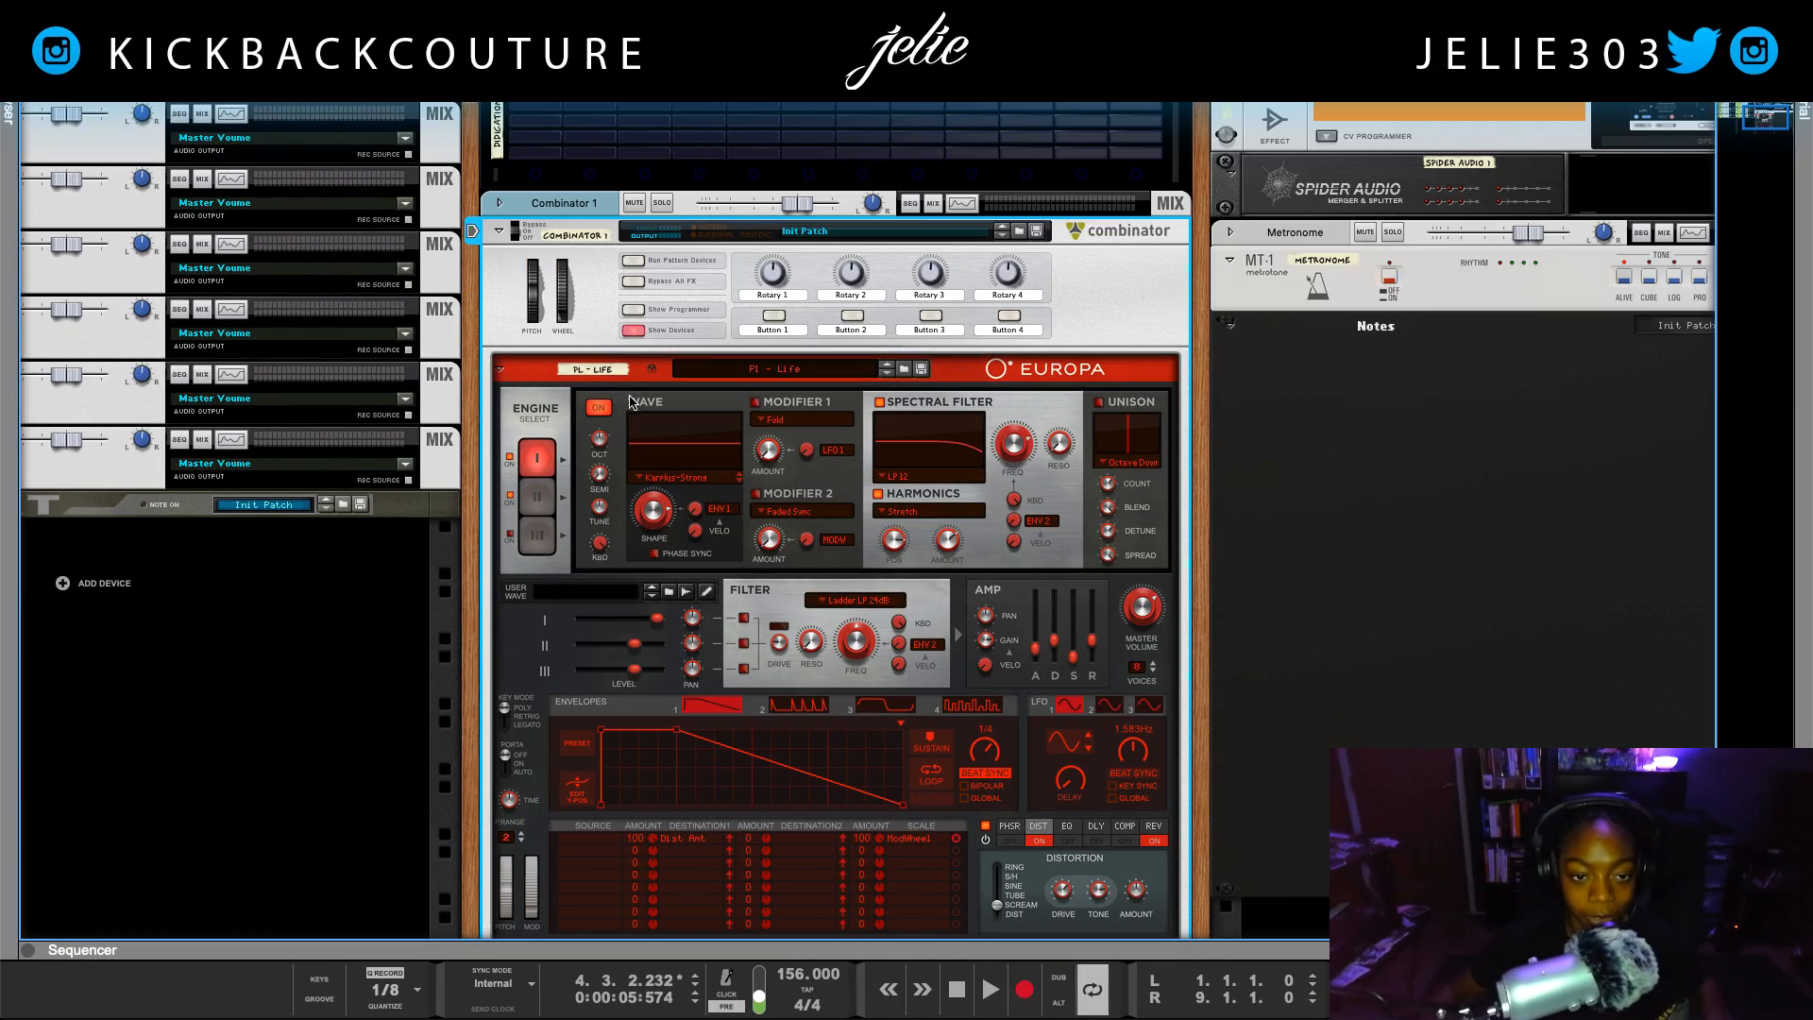
pyautogui.click(545, 379)
pyautogui.press('space')
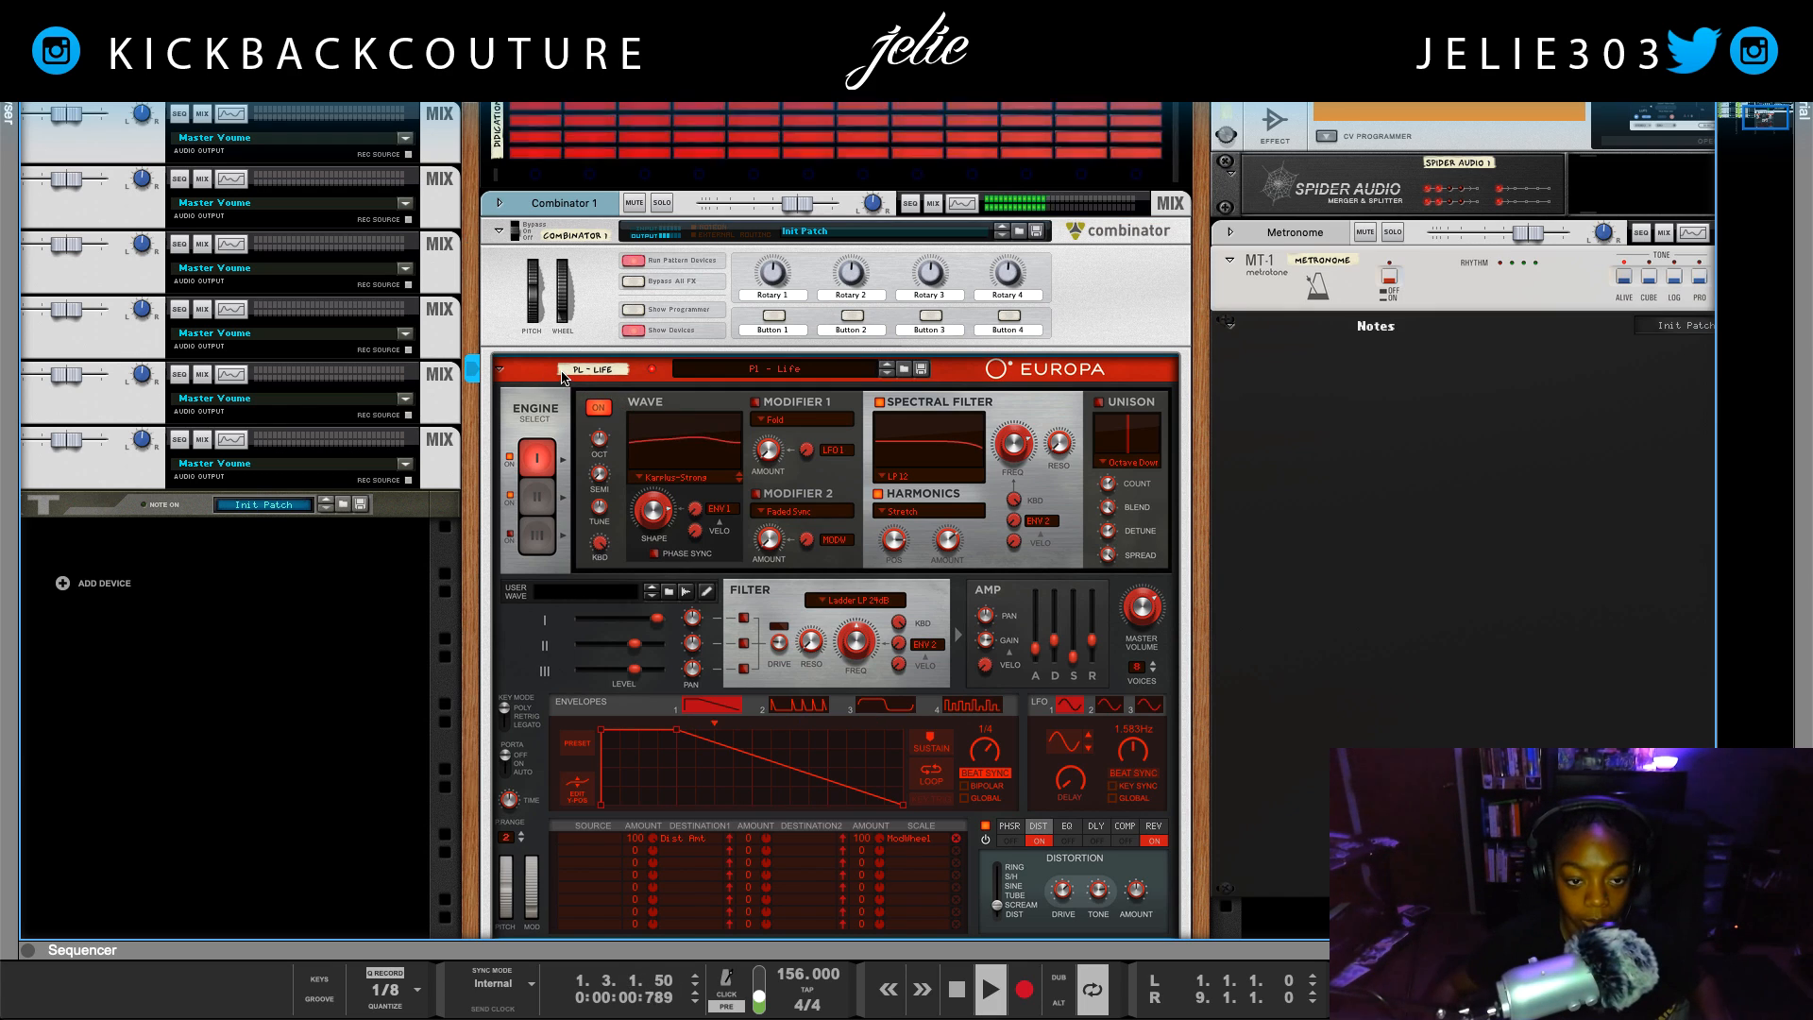
pyautogui.scroll(-1, 536, 392)
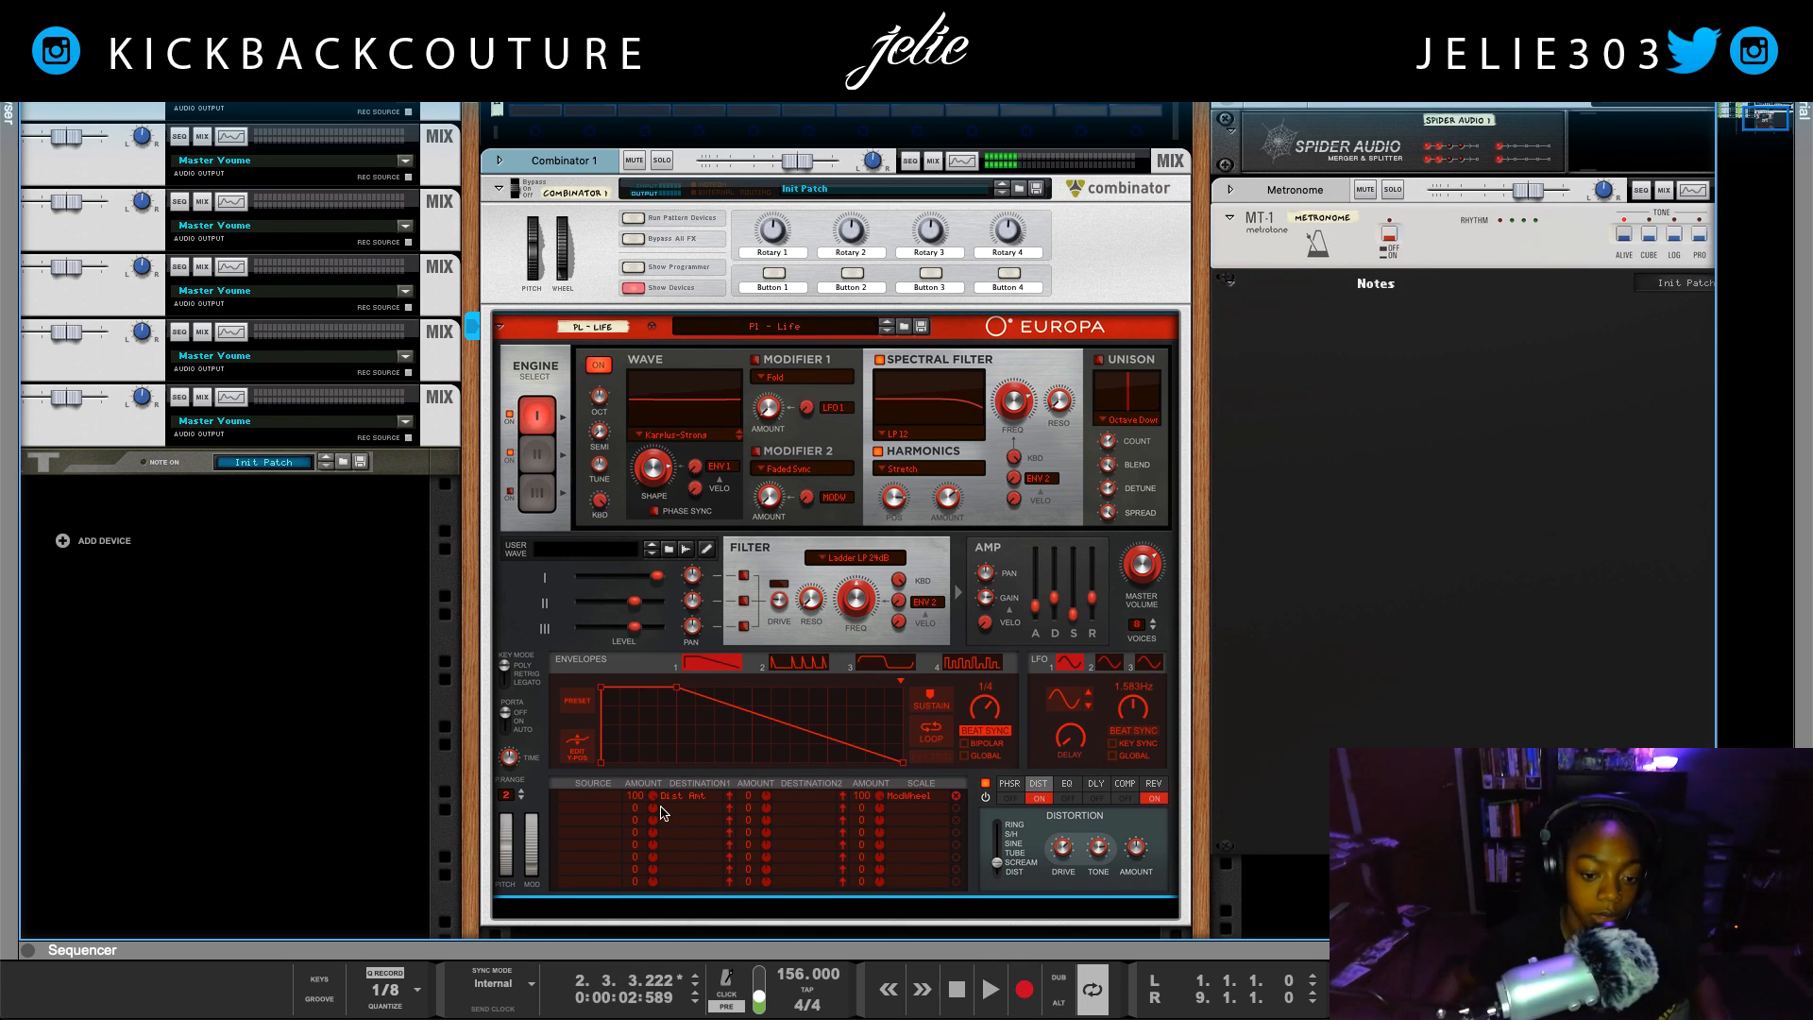
# Add a Grain Sample Manipulator inside the new Combinator below Europa
pyautogui.rightClick(692, 914)
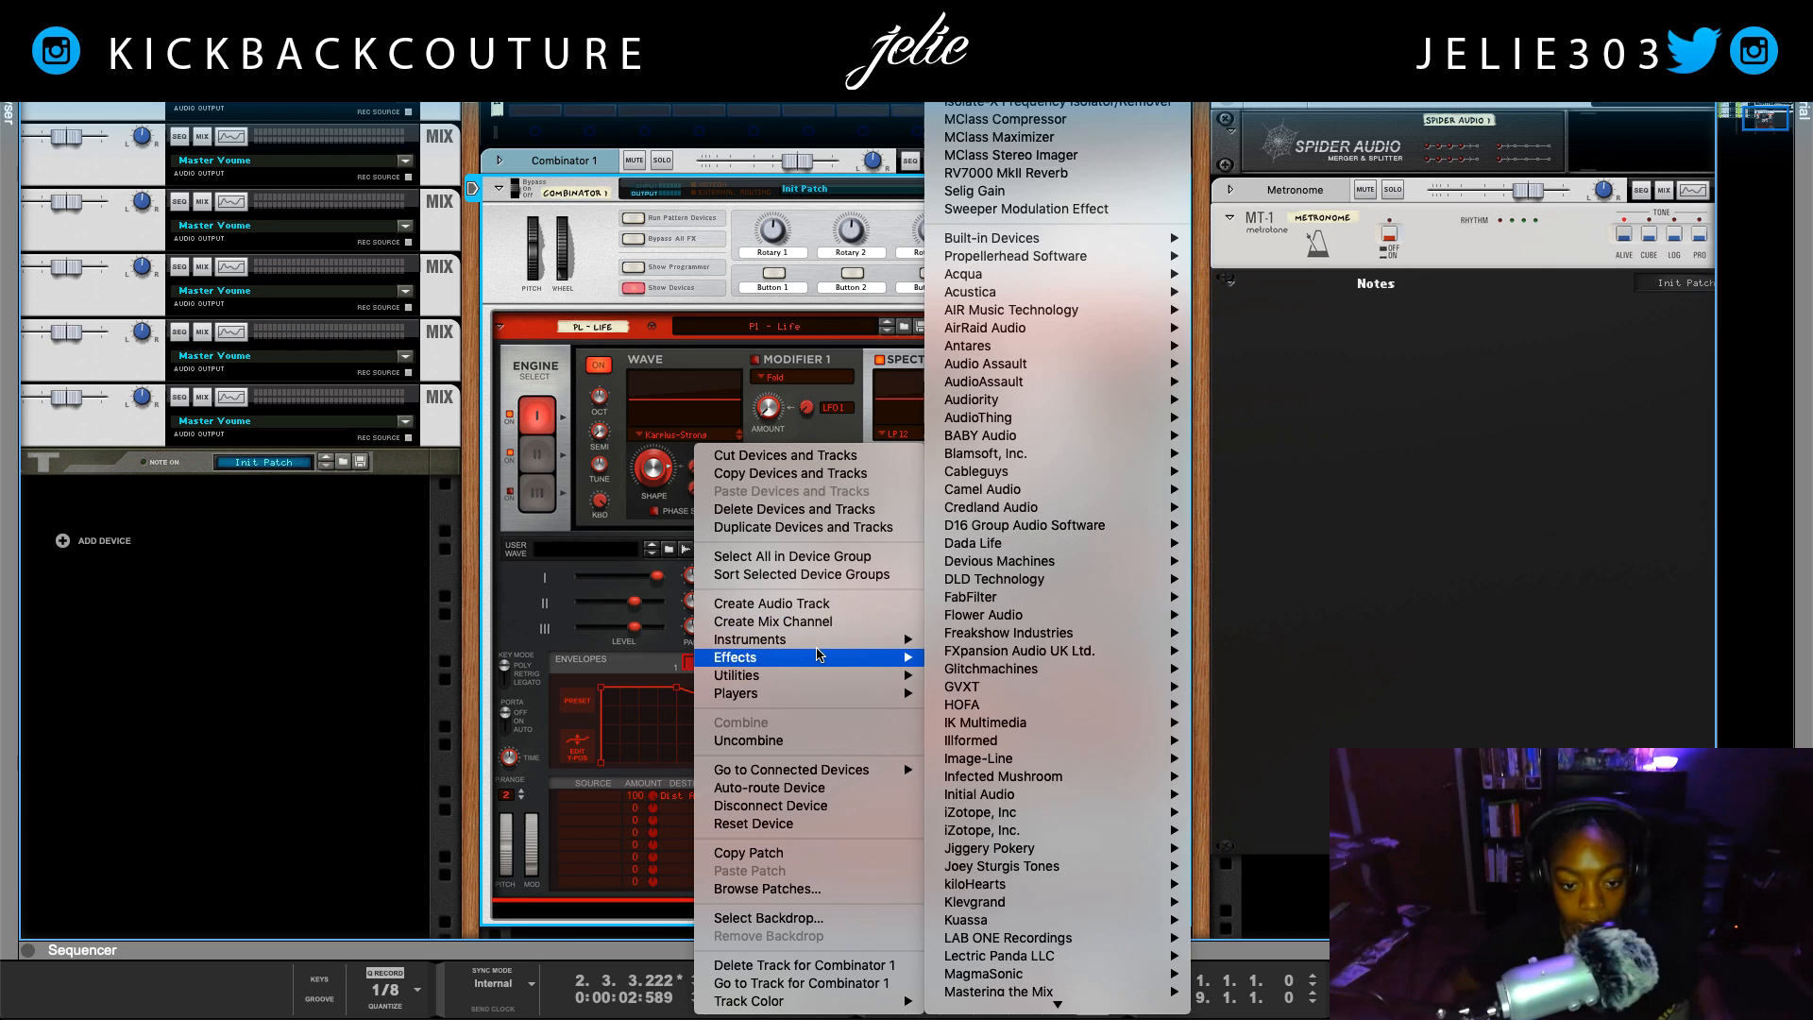
pyautogui.moveTo(831, 639)
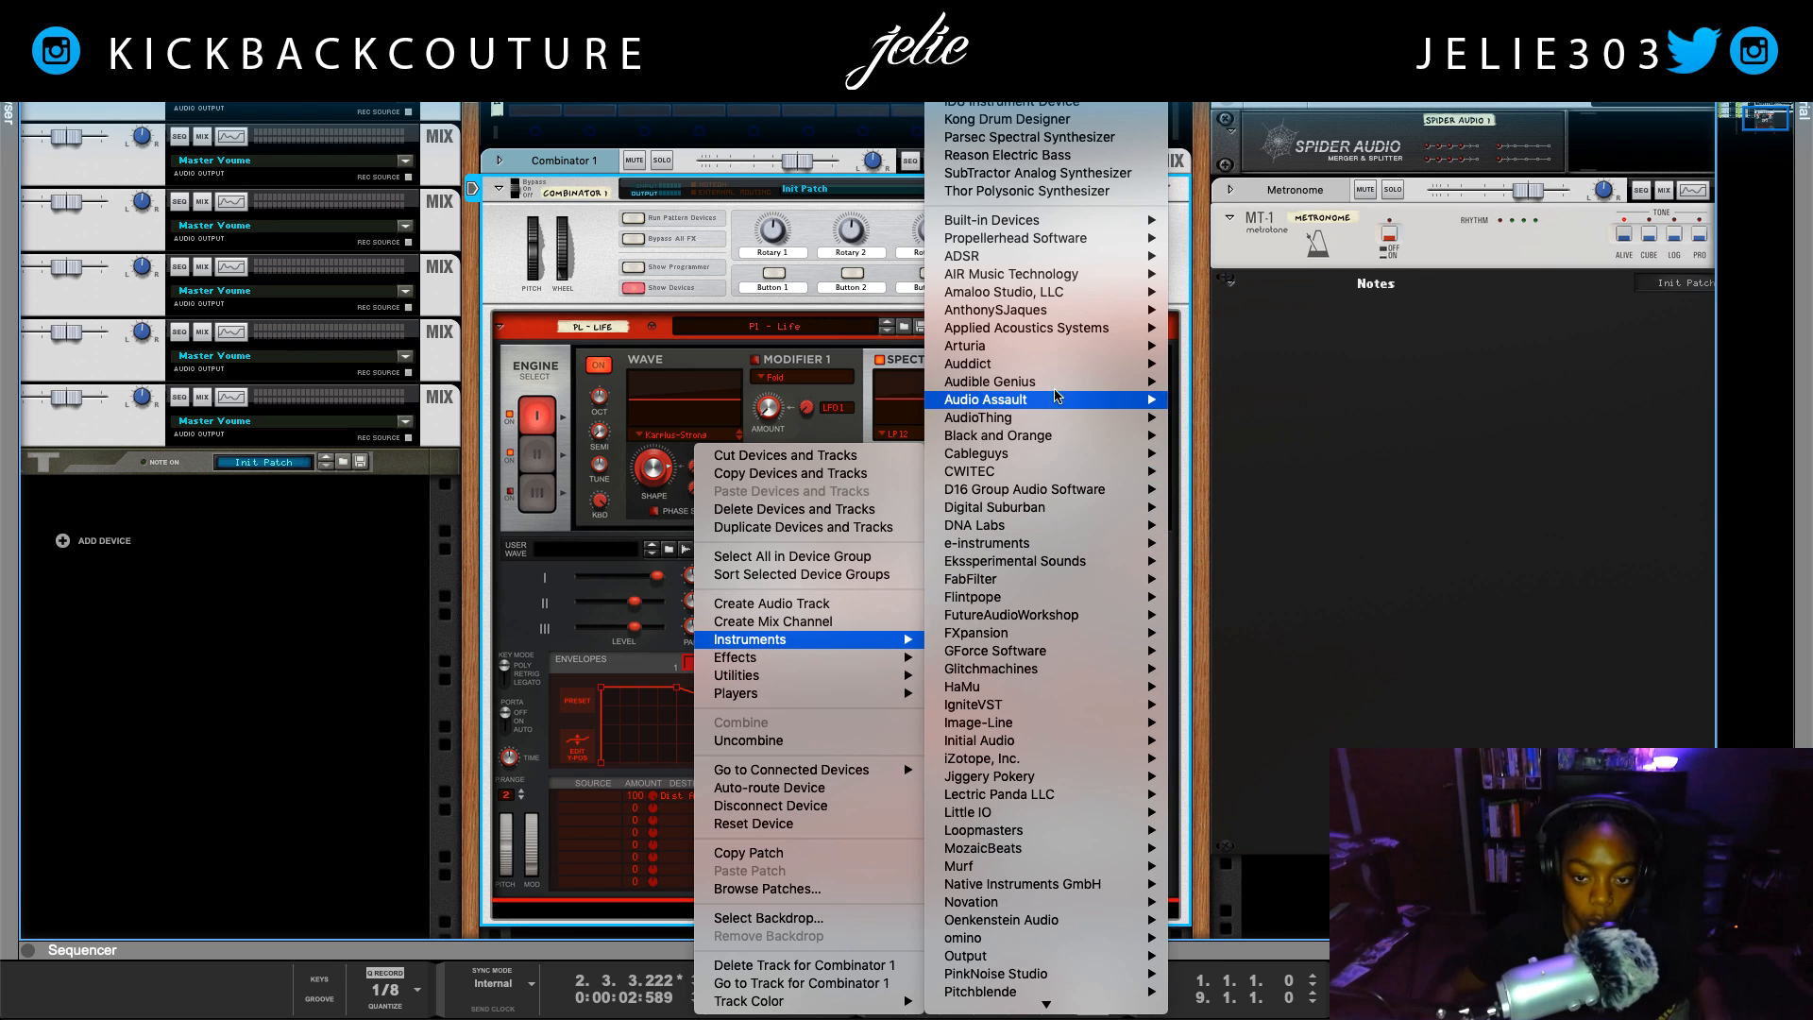
pyautogui.moveTo(1079, 227)
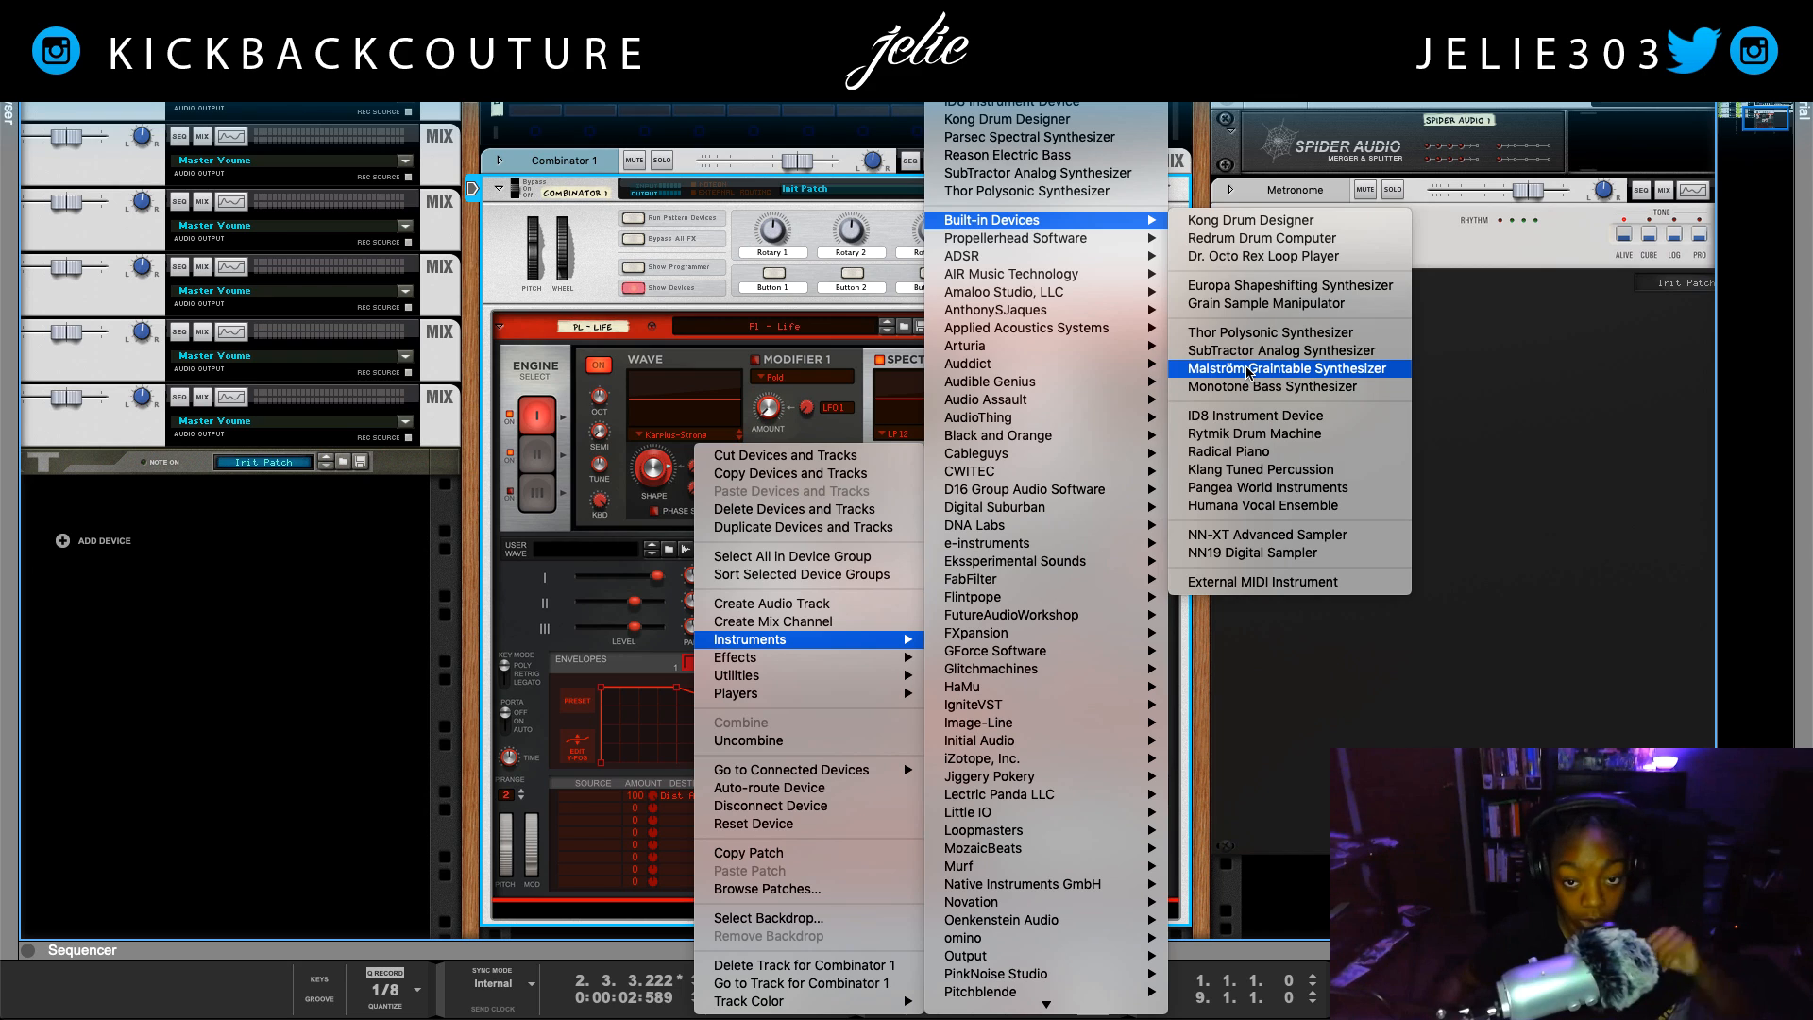
pyautogui.click(1266, 303)
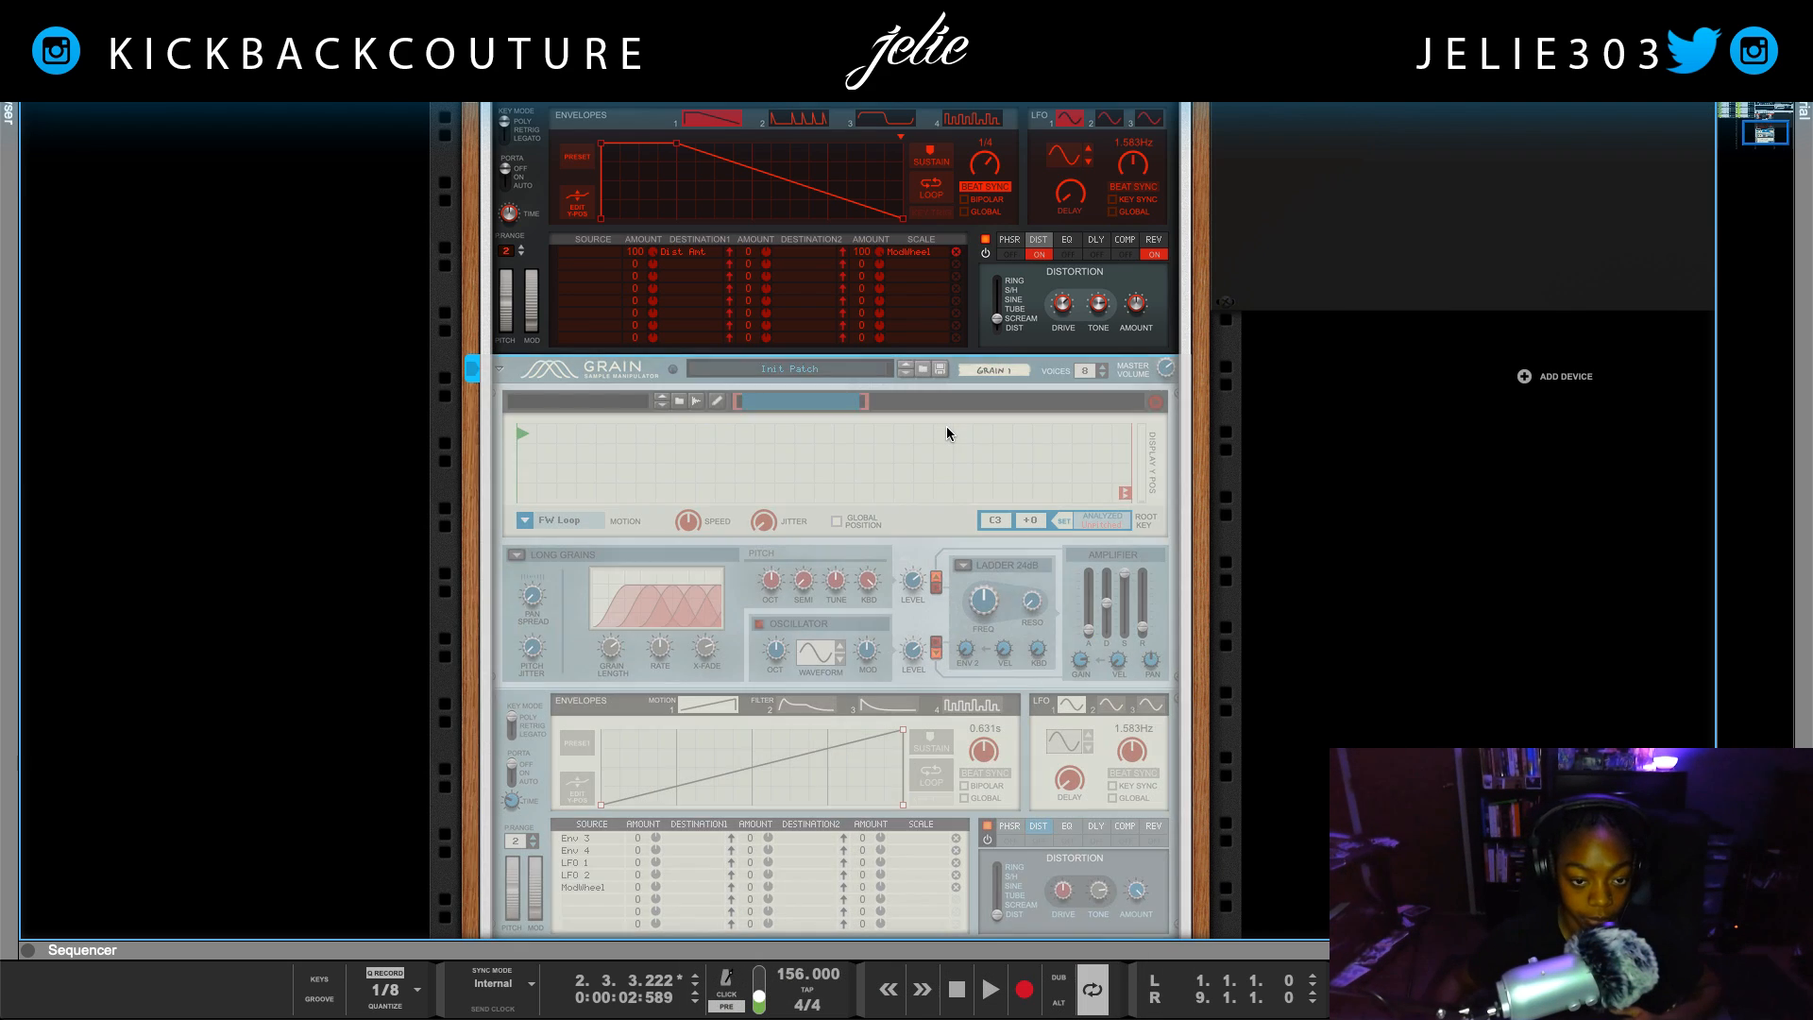
# Examine the CV modulation inputs and outputs on the backs of Europa and Grain, and Grain's front-panel modulation matrix
pyautogui.press('Tab')
pyautogui.scroll(5, 923, 453)
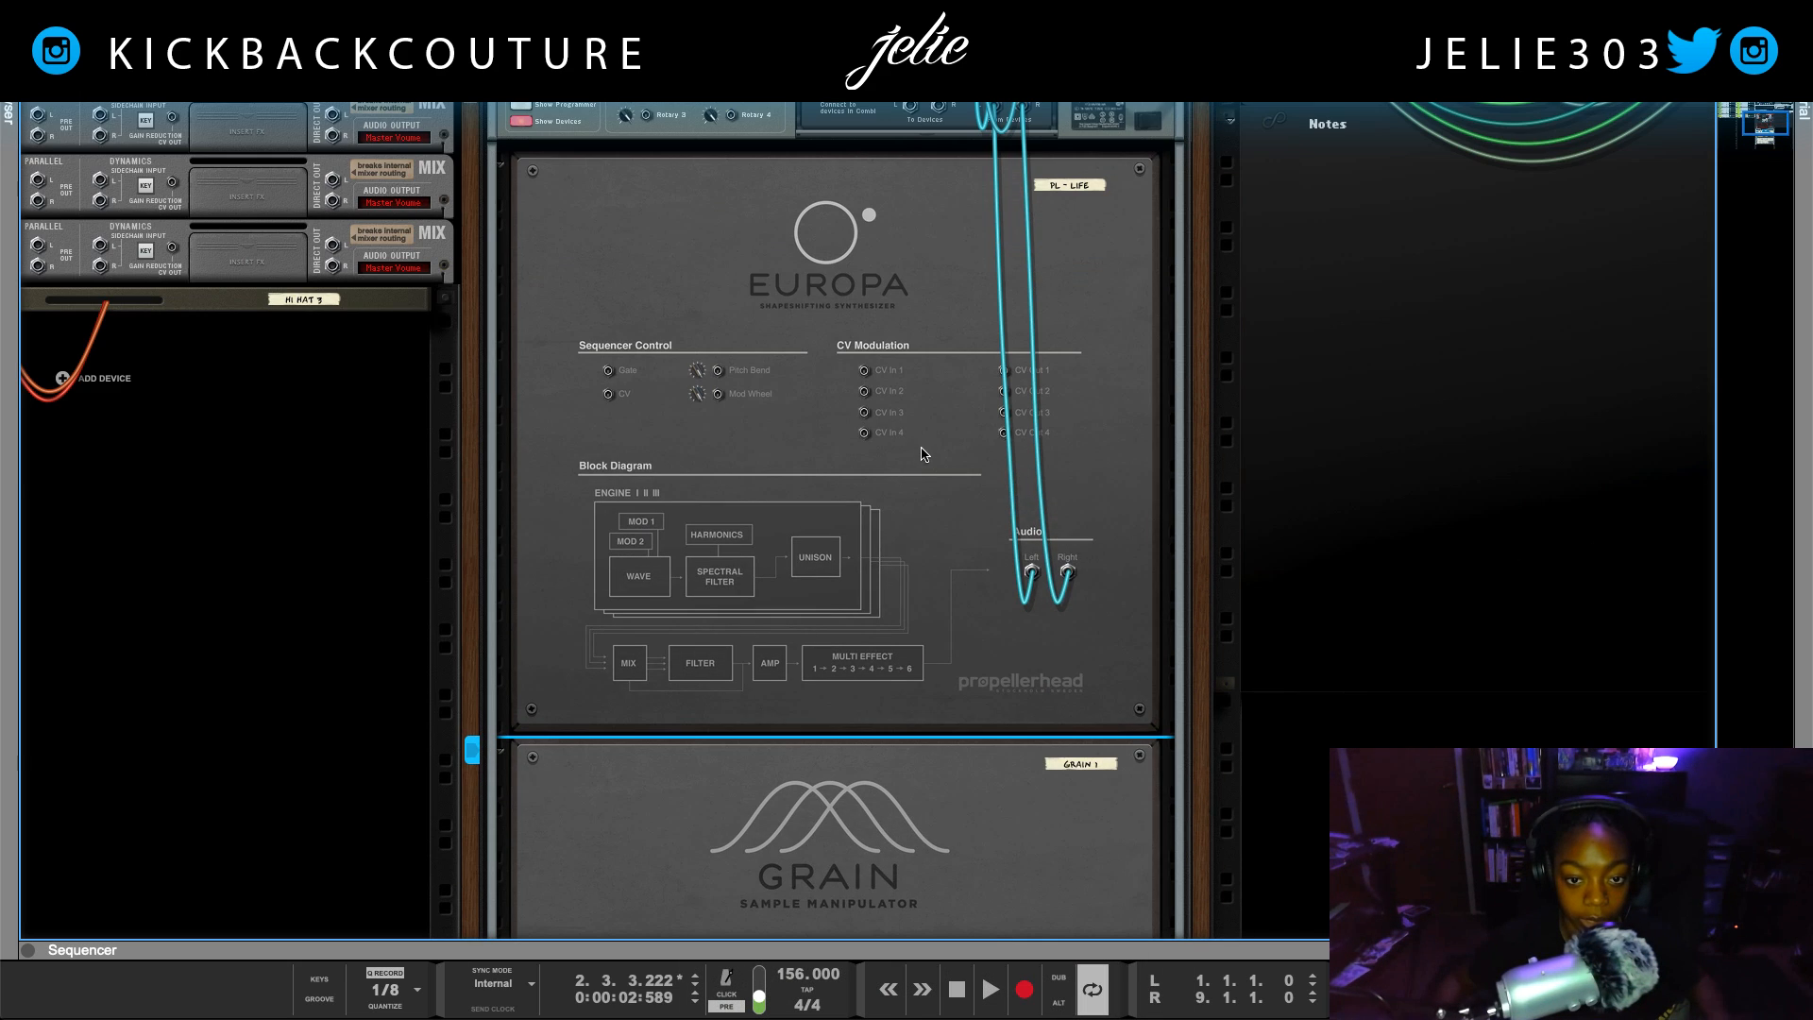
pyautogui.scroll(-7, 914, 455)
pyautogui.scroll(5, 914, 456)
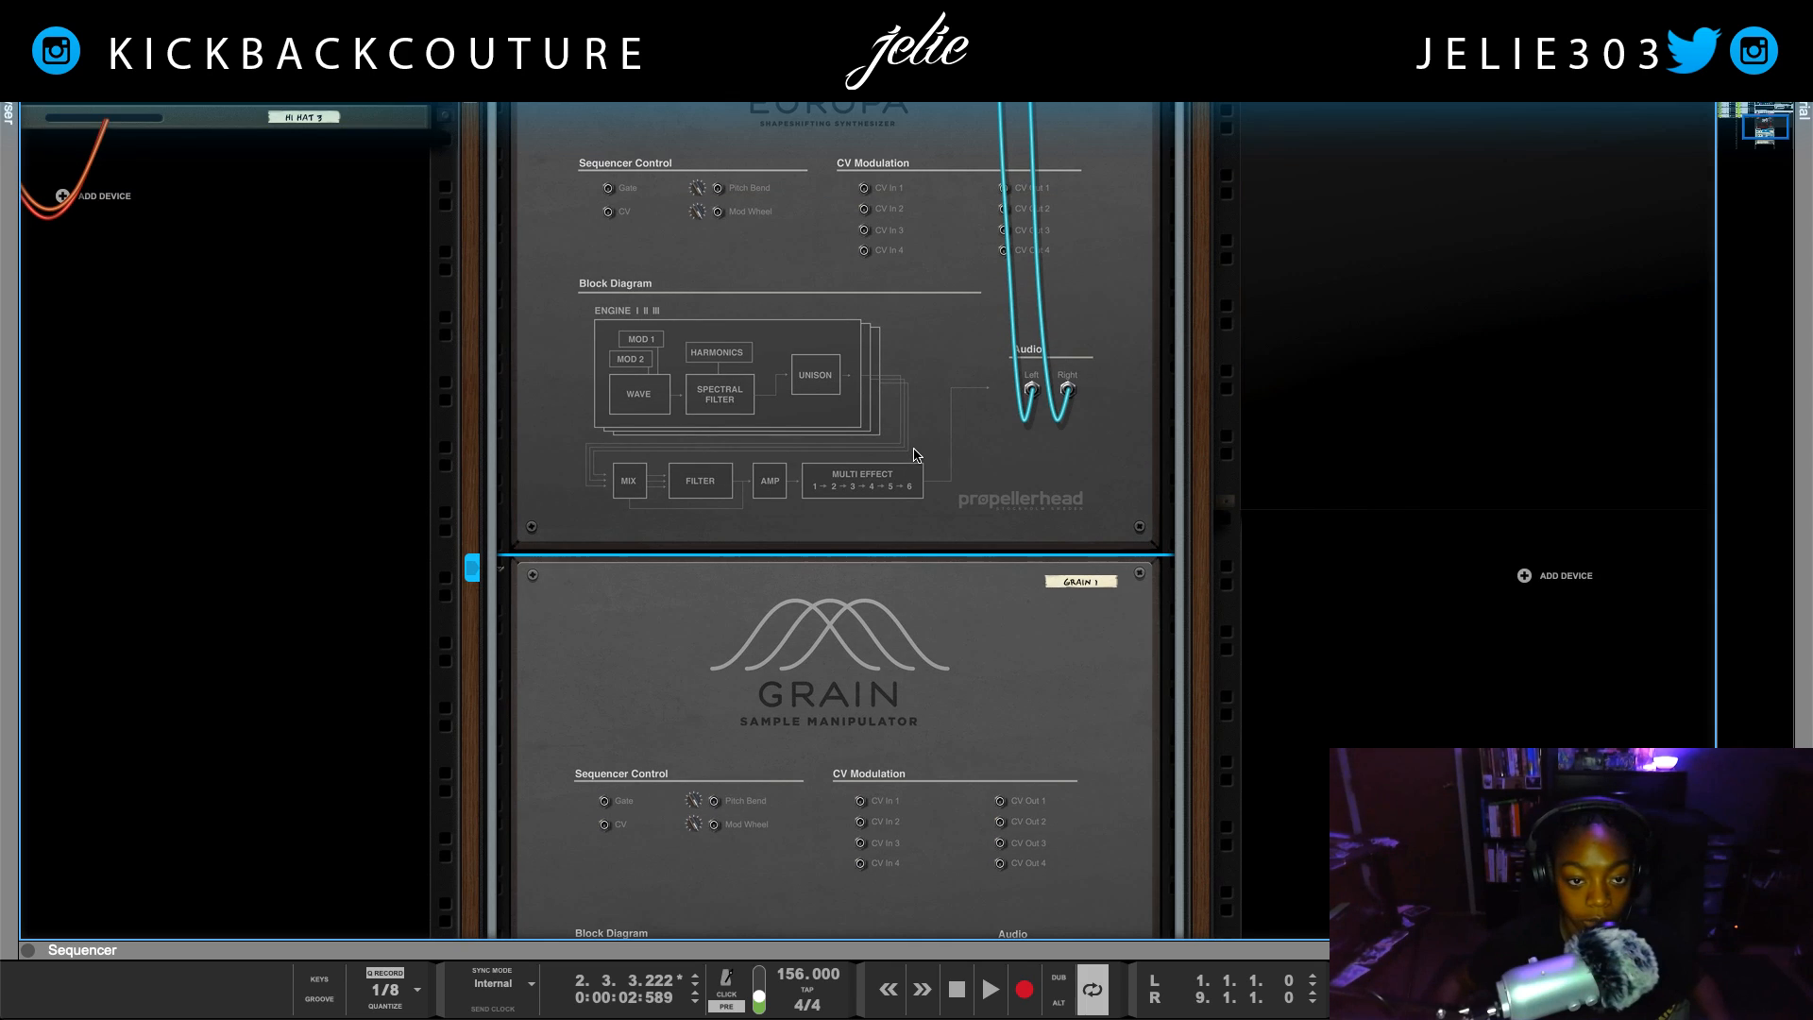
pyautogui.scroll(-1, 915, 455)
pyautogui.press('Tab')
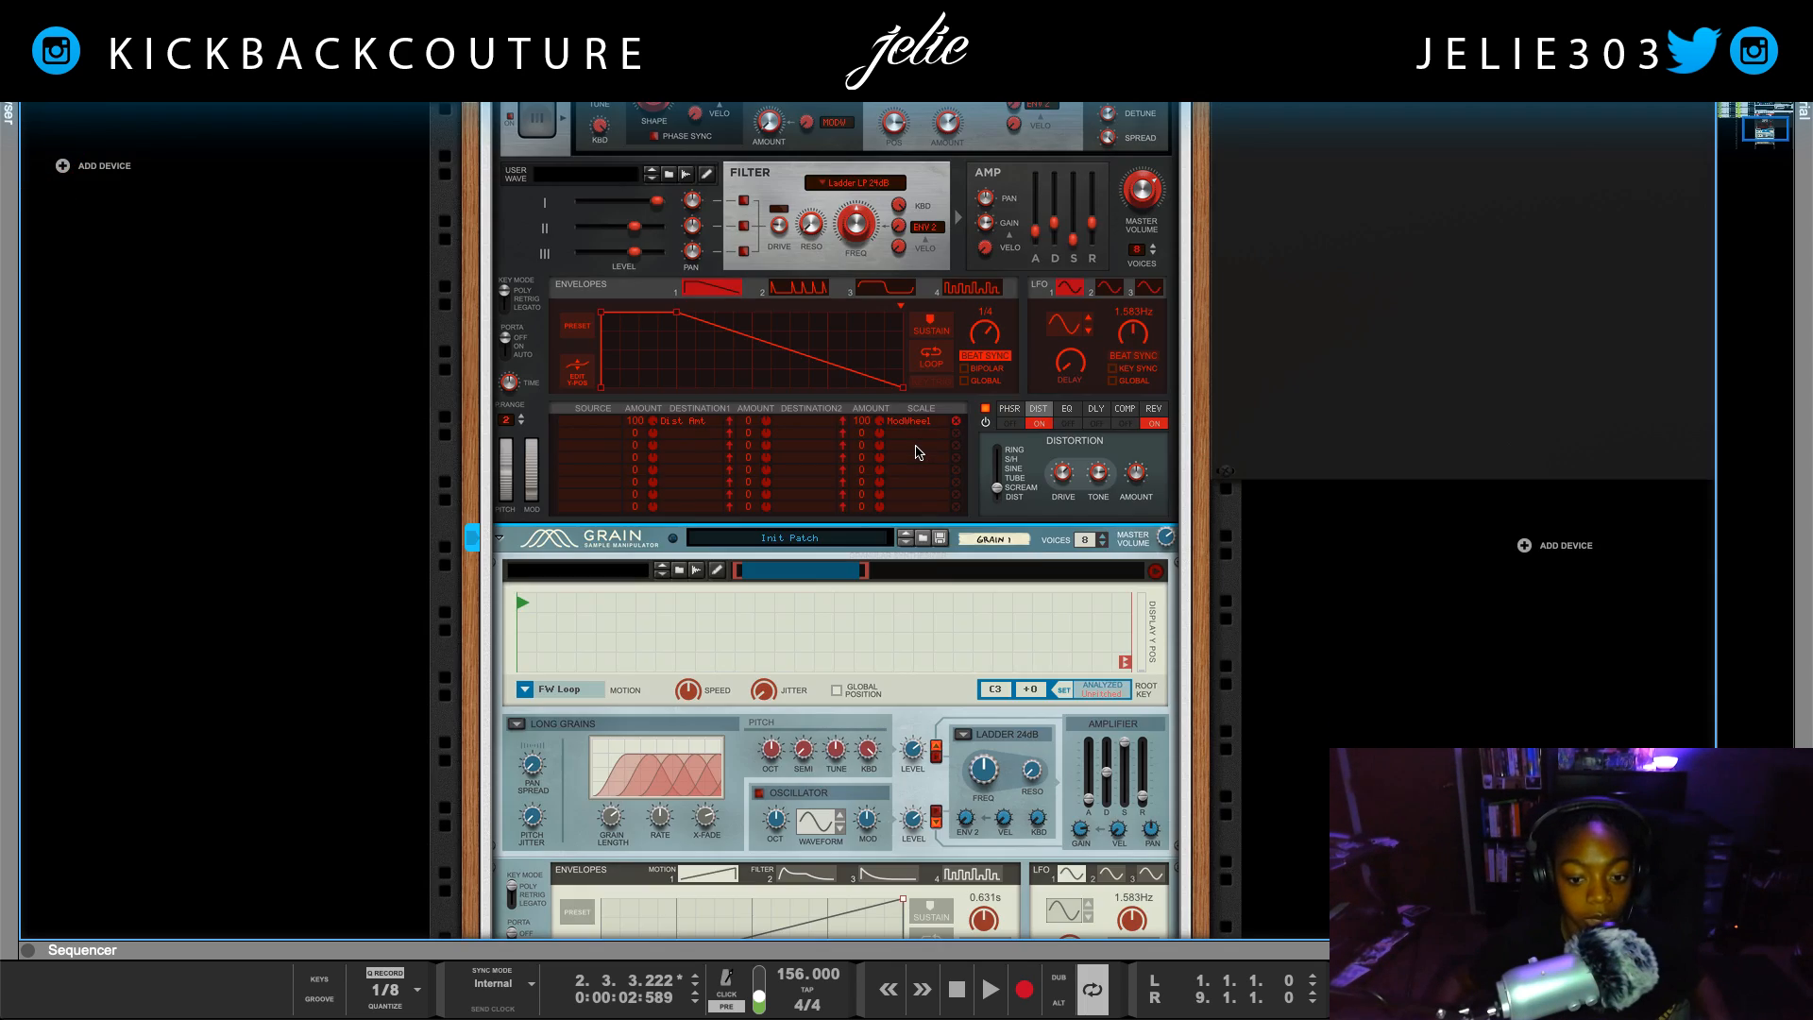
pyautogui.press('Tab')
pyautogui.scroll(-4, 914, 454)
pyautogui.scroll(5, 915, 455)
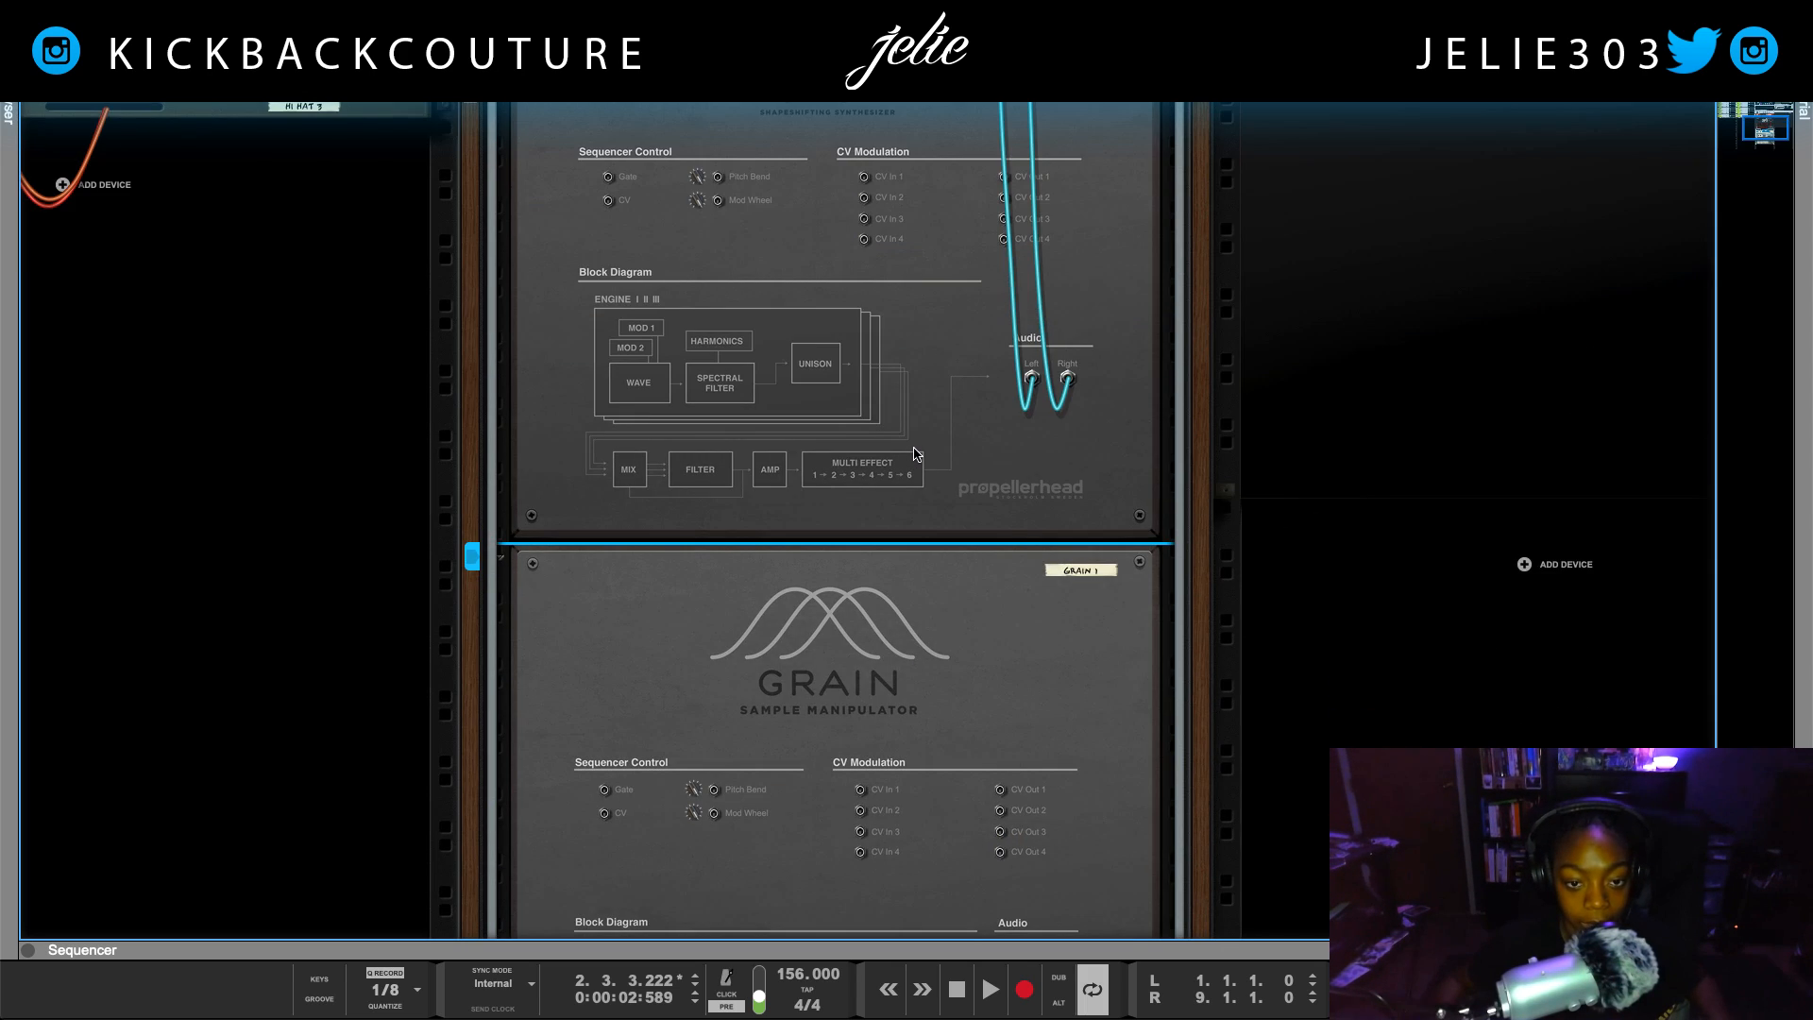
pyautogui.press('Tab')
pyautogui.scroll(-5, 920, 488)
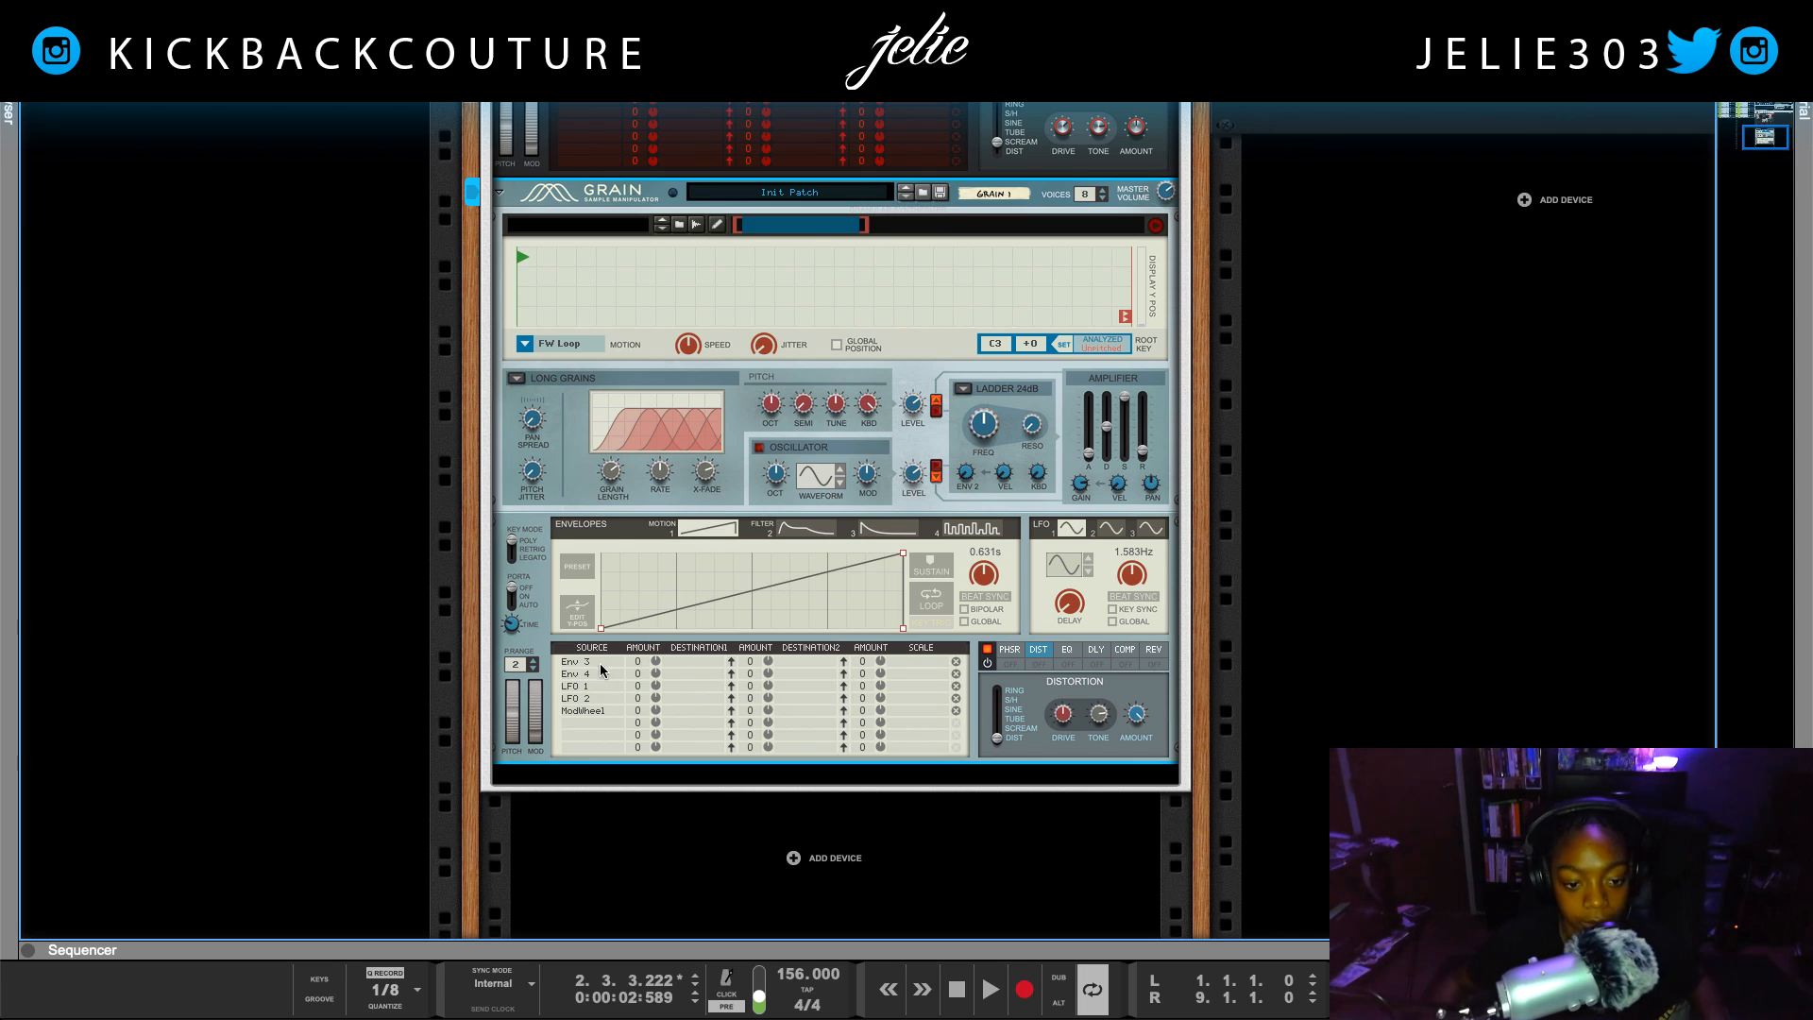
# Route LFO 1 to CV1 Out with an amount of 100 in Grain's modulation matrix
pyautogui.click(566, 664)
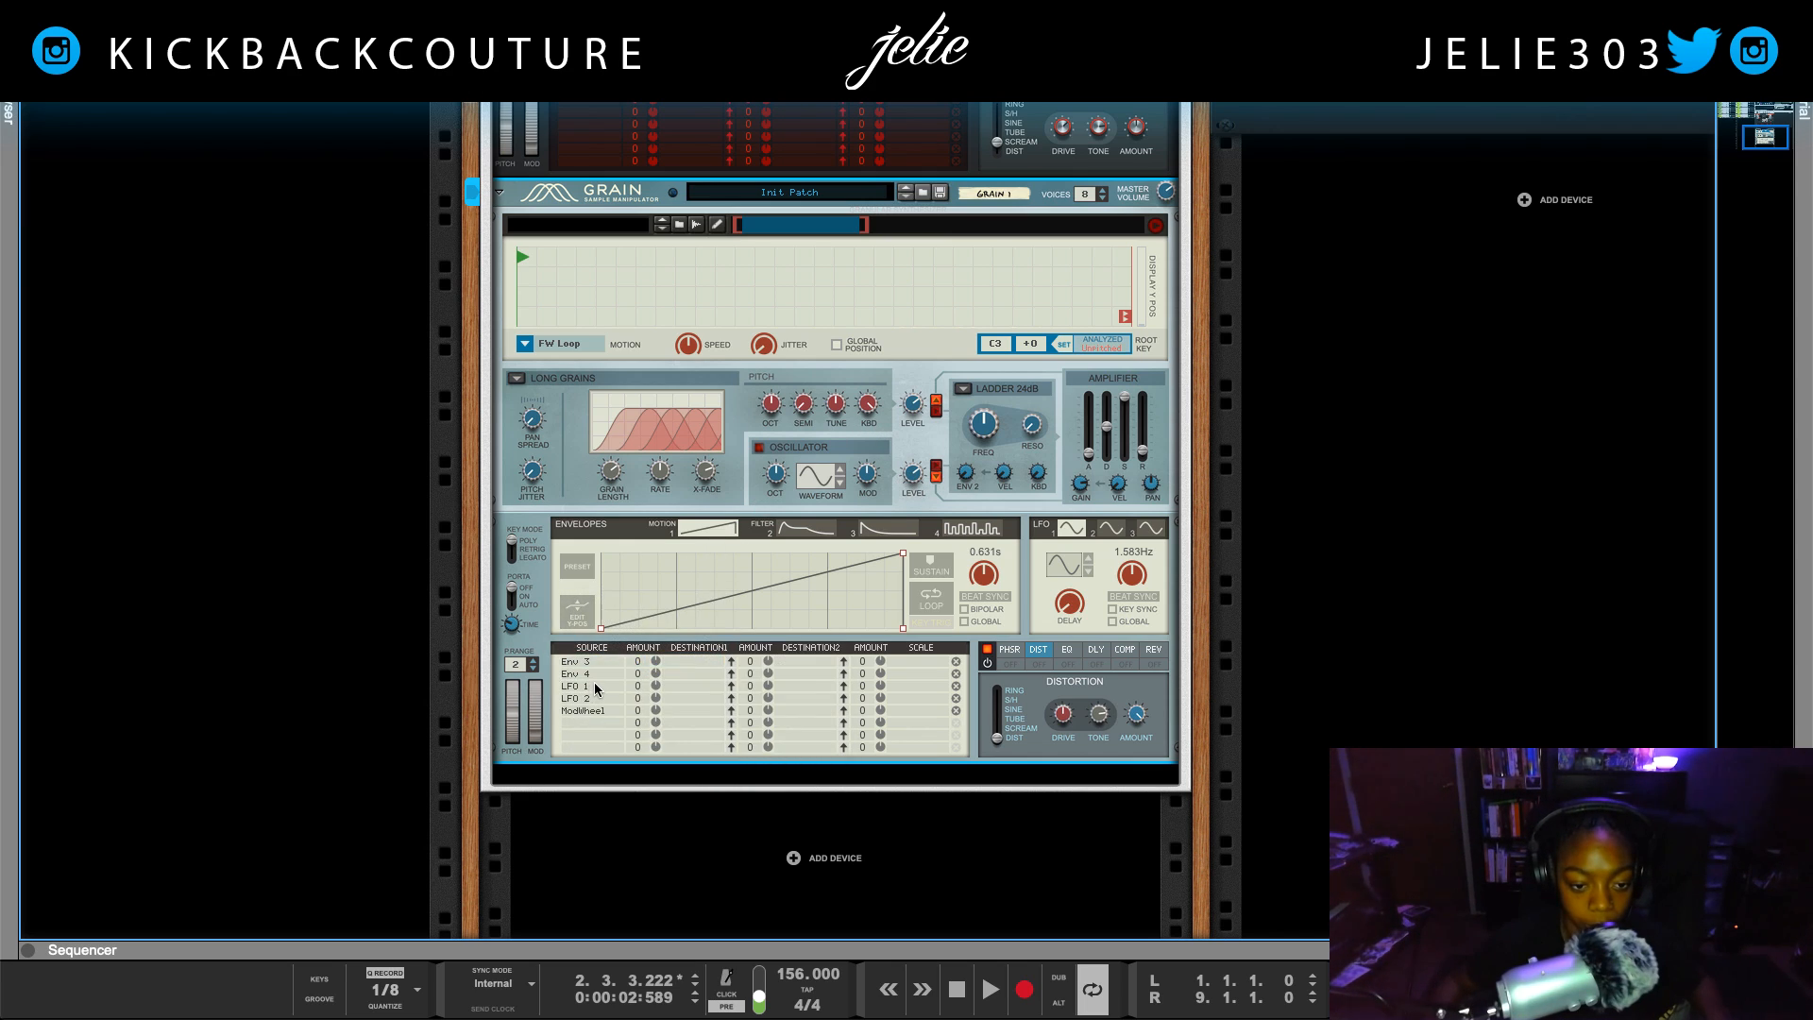
pyautogui.click(596, 688)
pyautogui.click(582, 690)
pyautogui.click(678, 684)
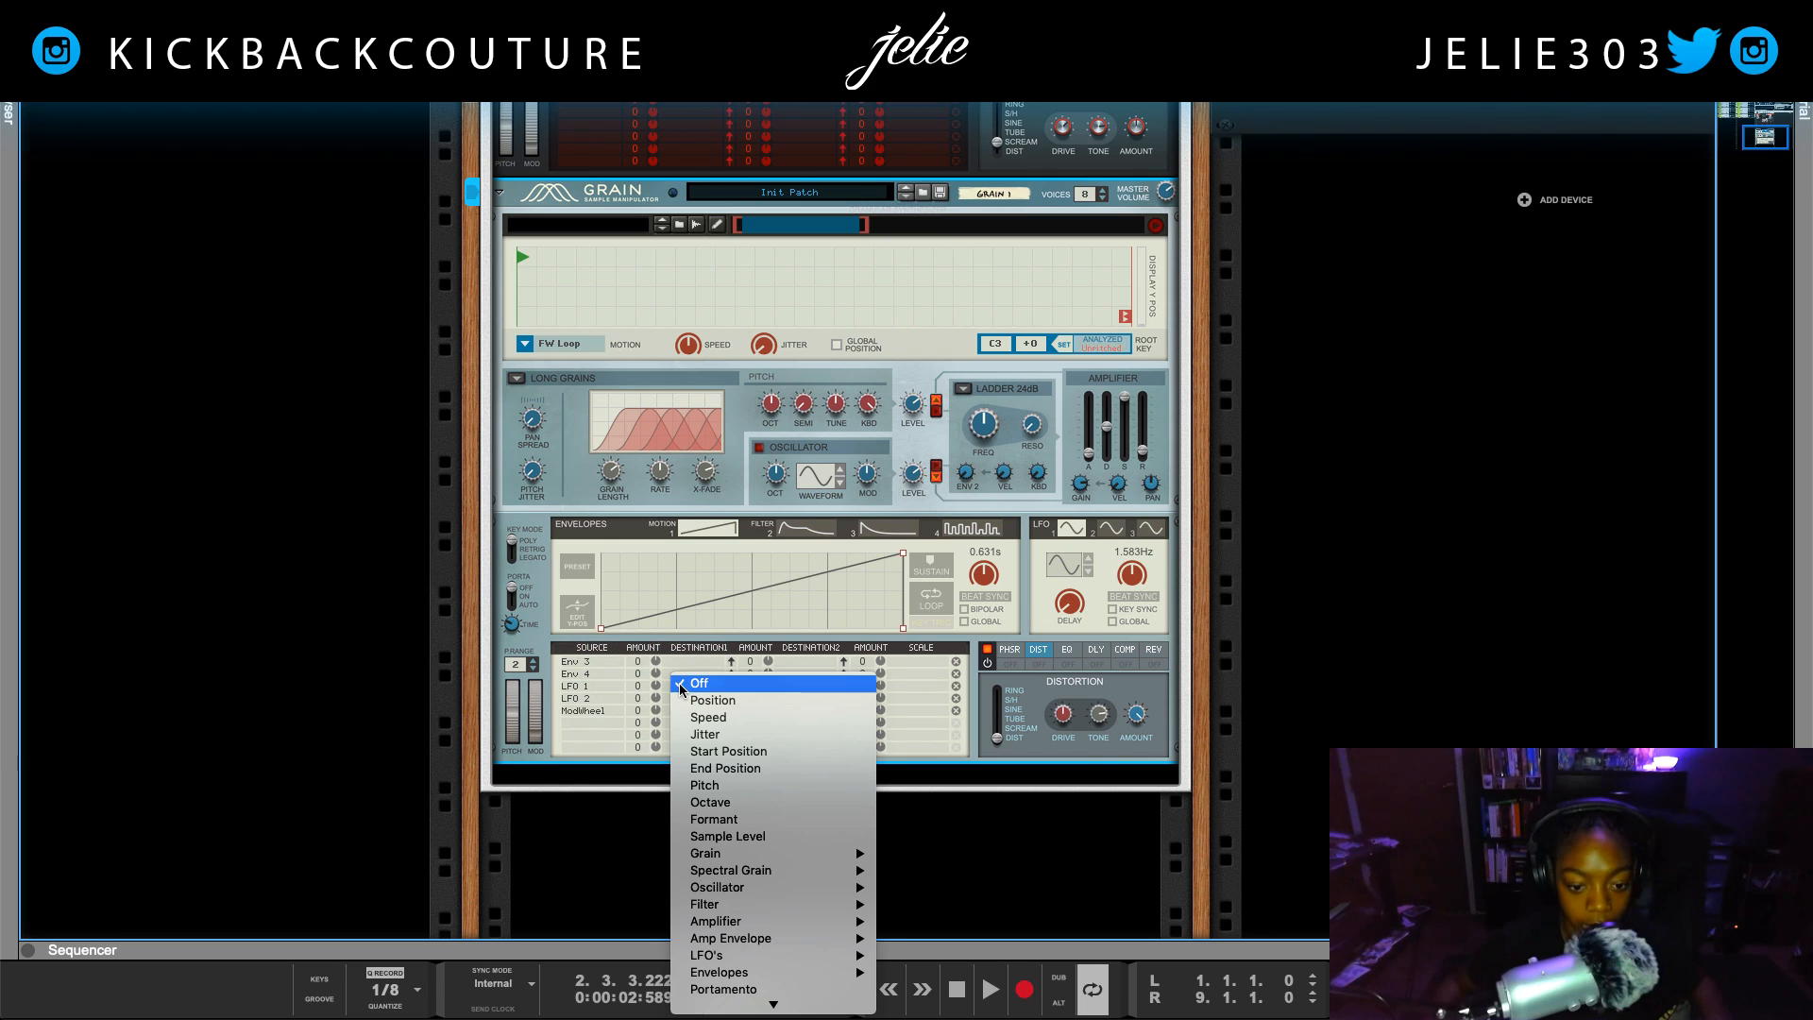
pyautogui.click(622, 703)
pyautogui.click(676, 684)
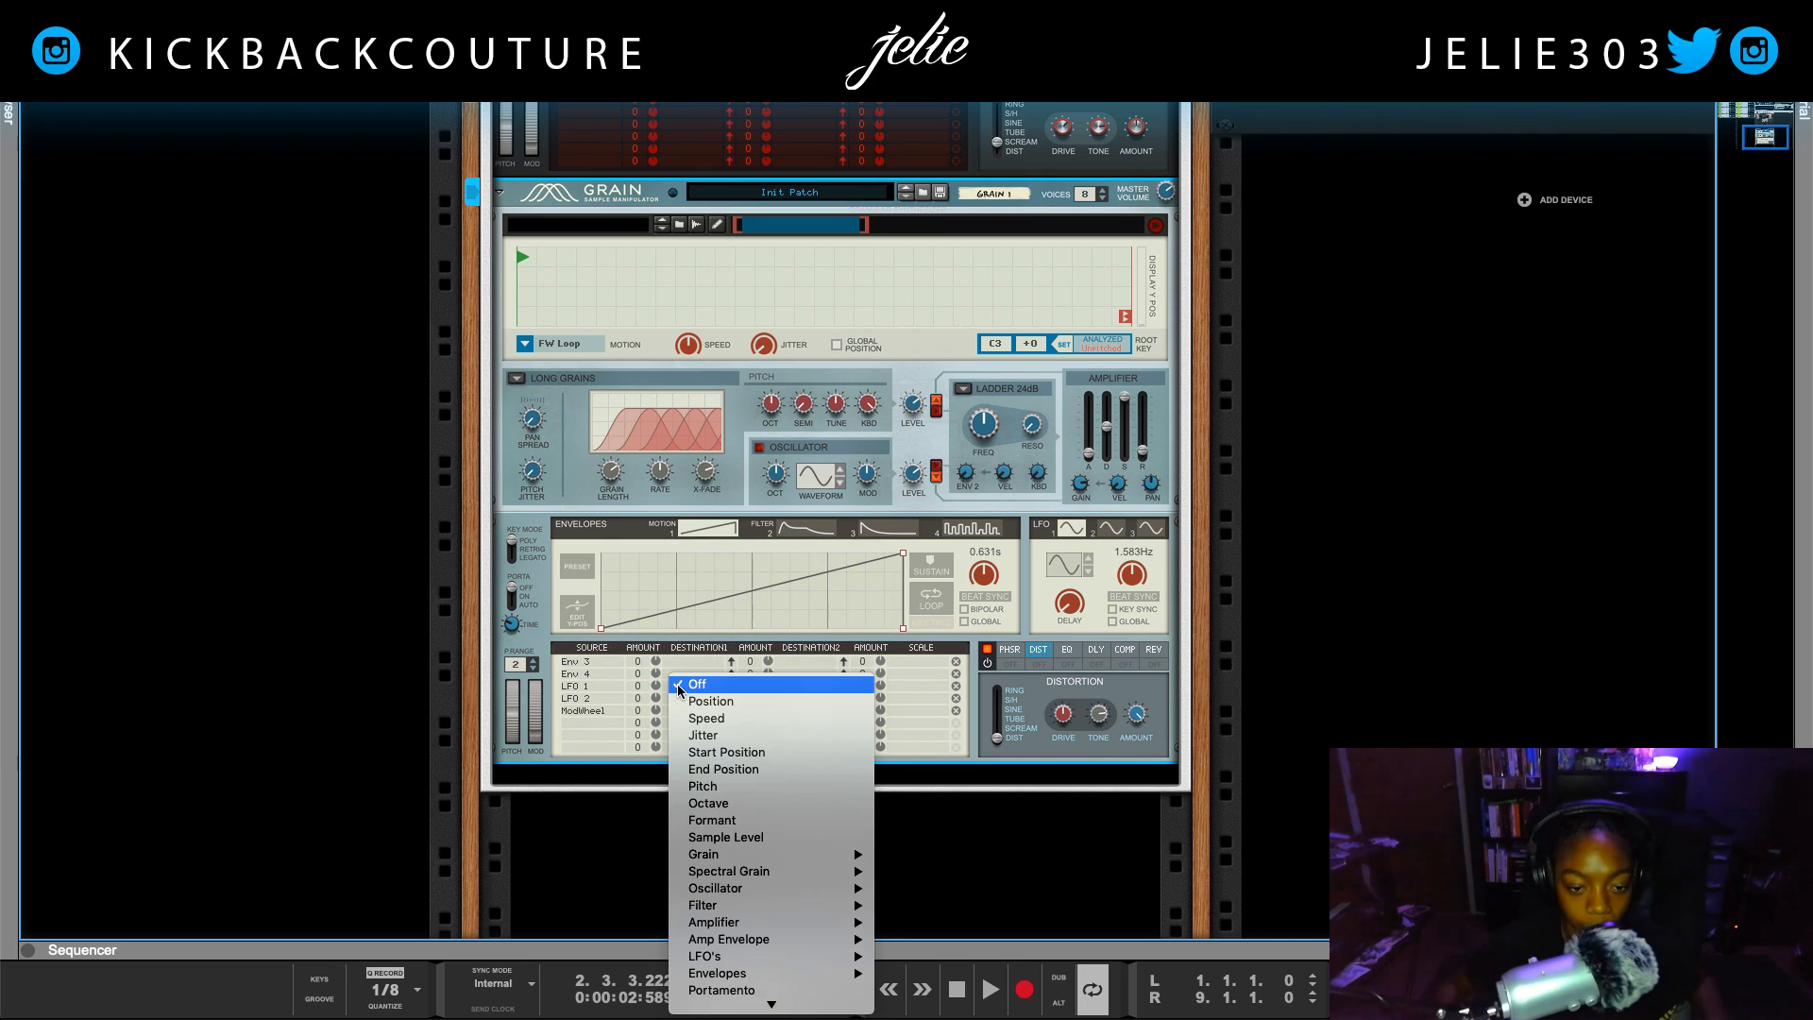
pyautogui.moveTo(784, 888)
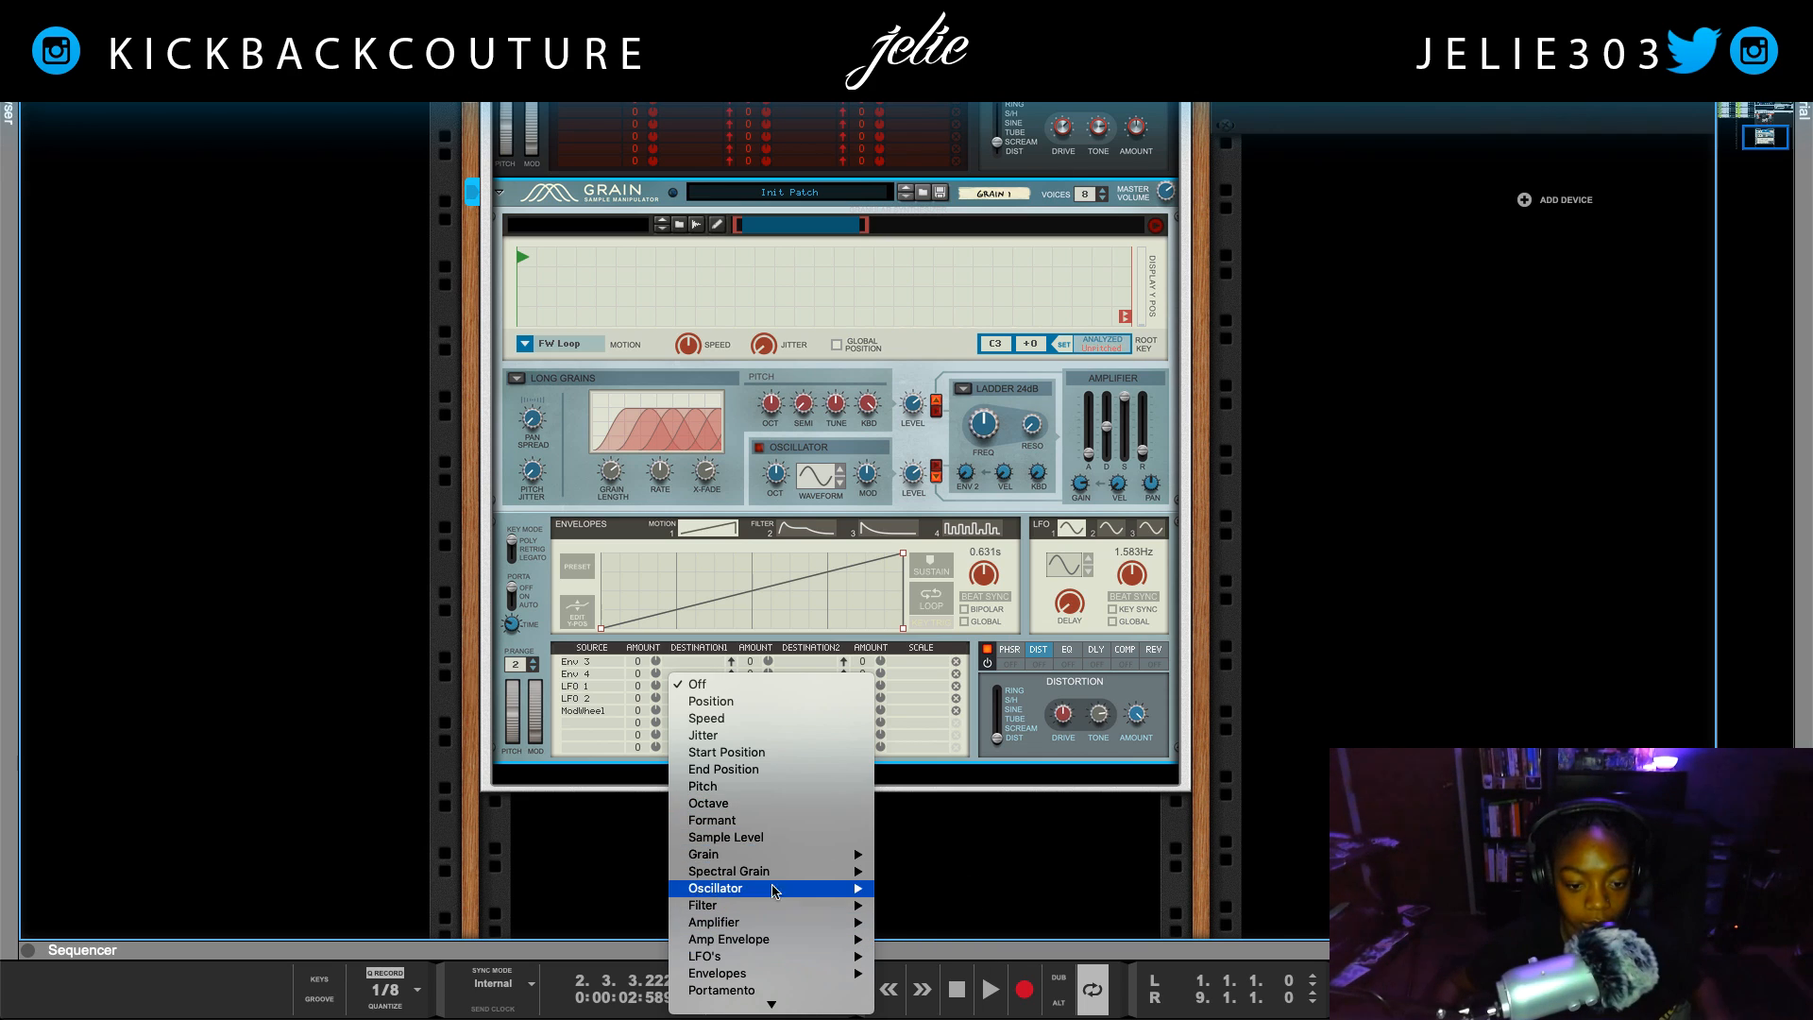
pyautogui.scroll(-3, 775, 921)
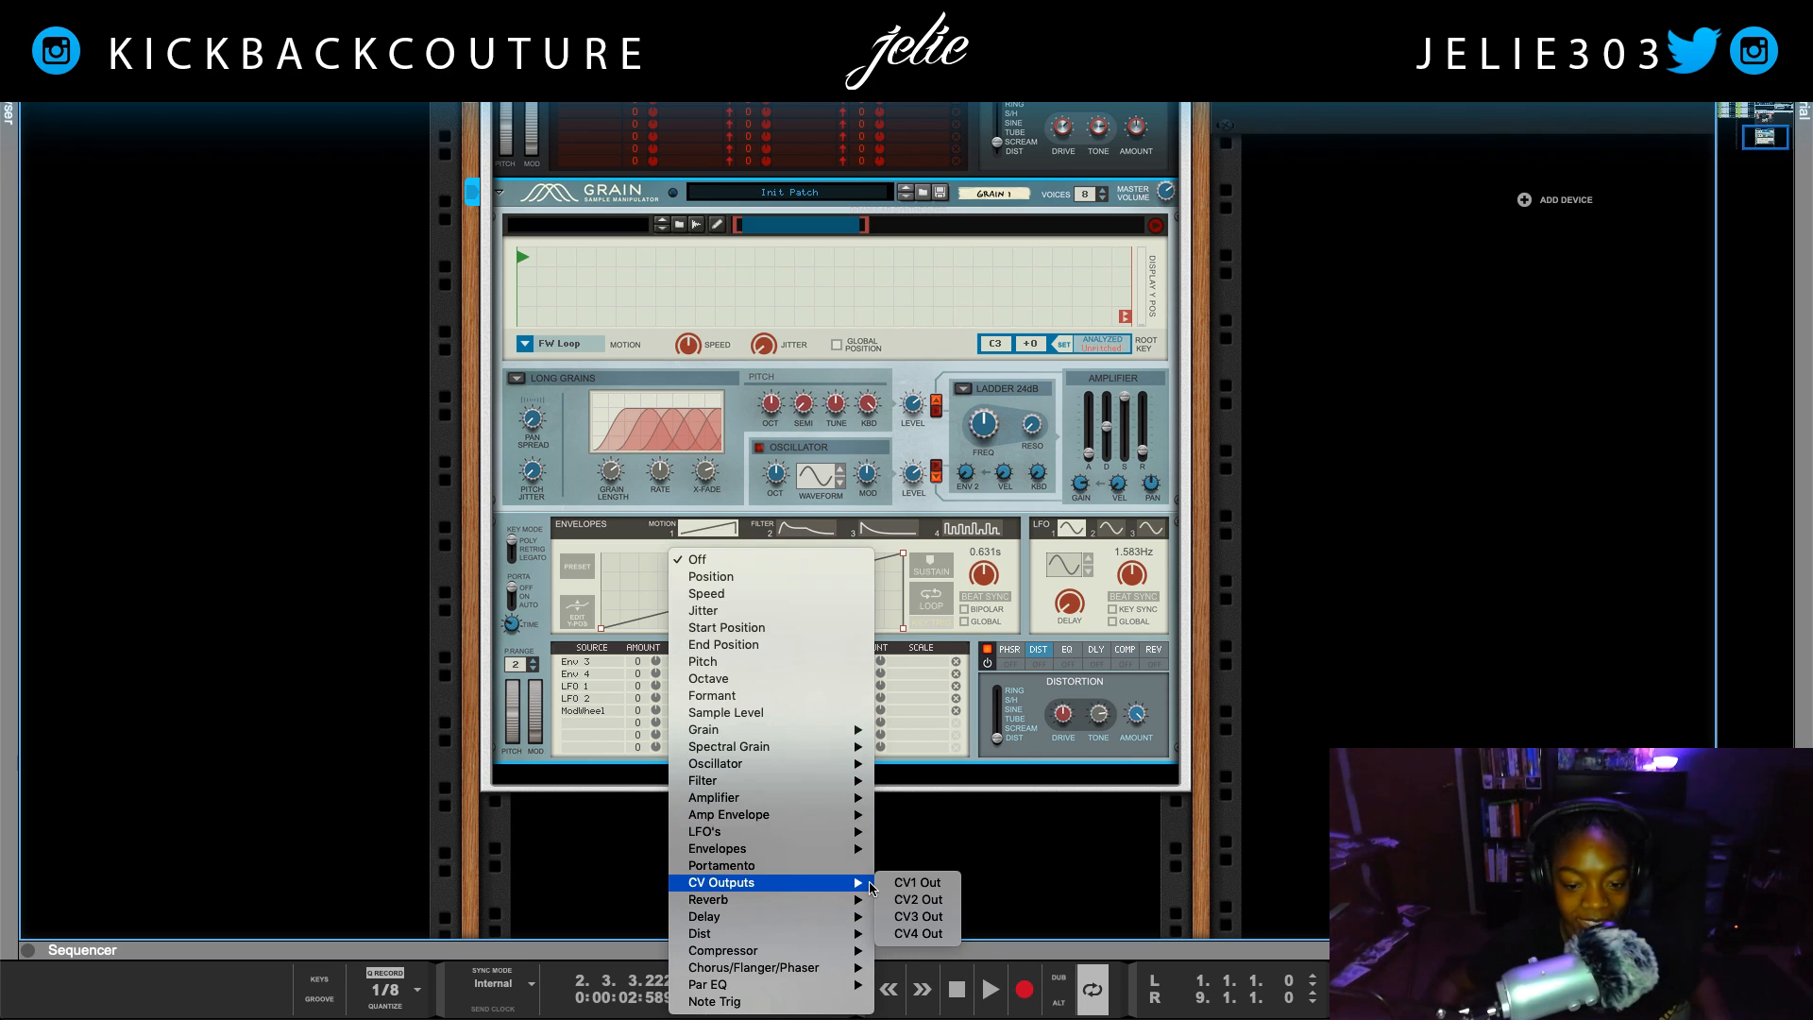
pyautogui.click(916, 882)
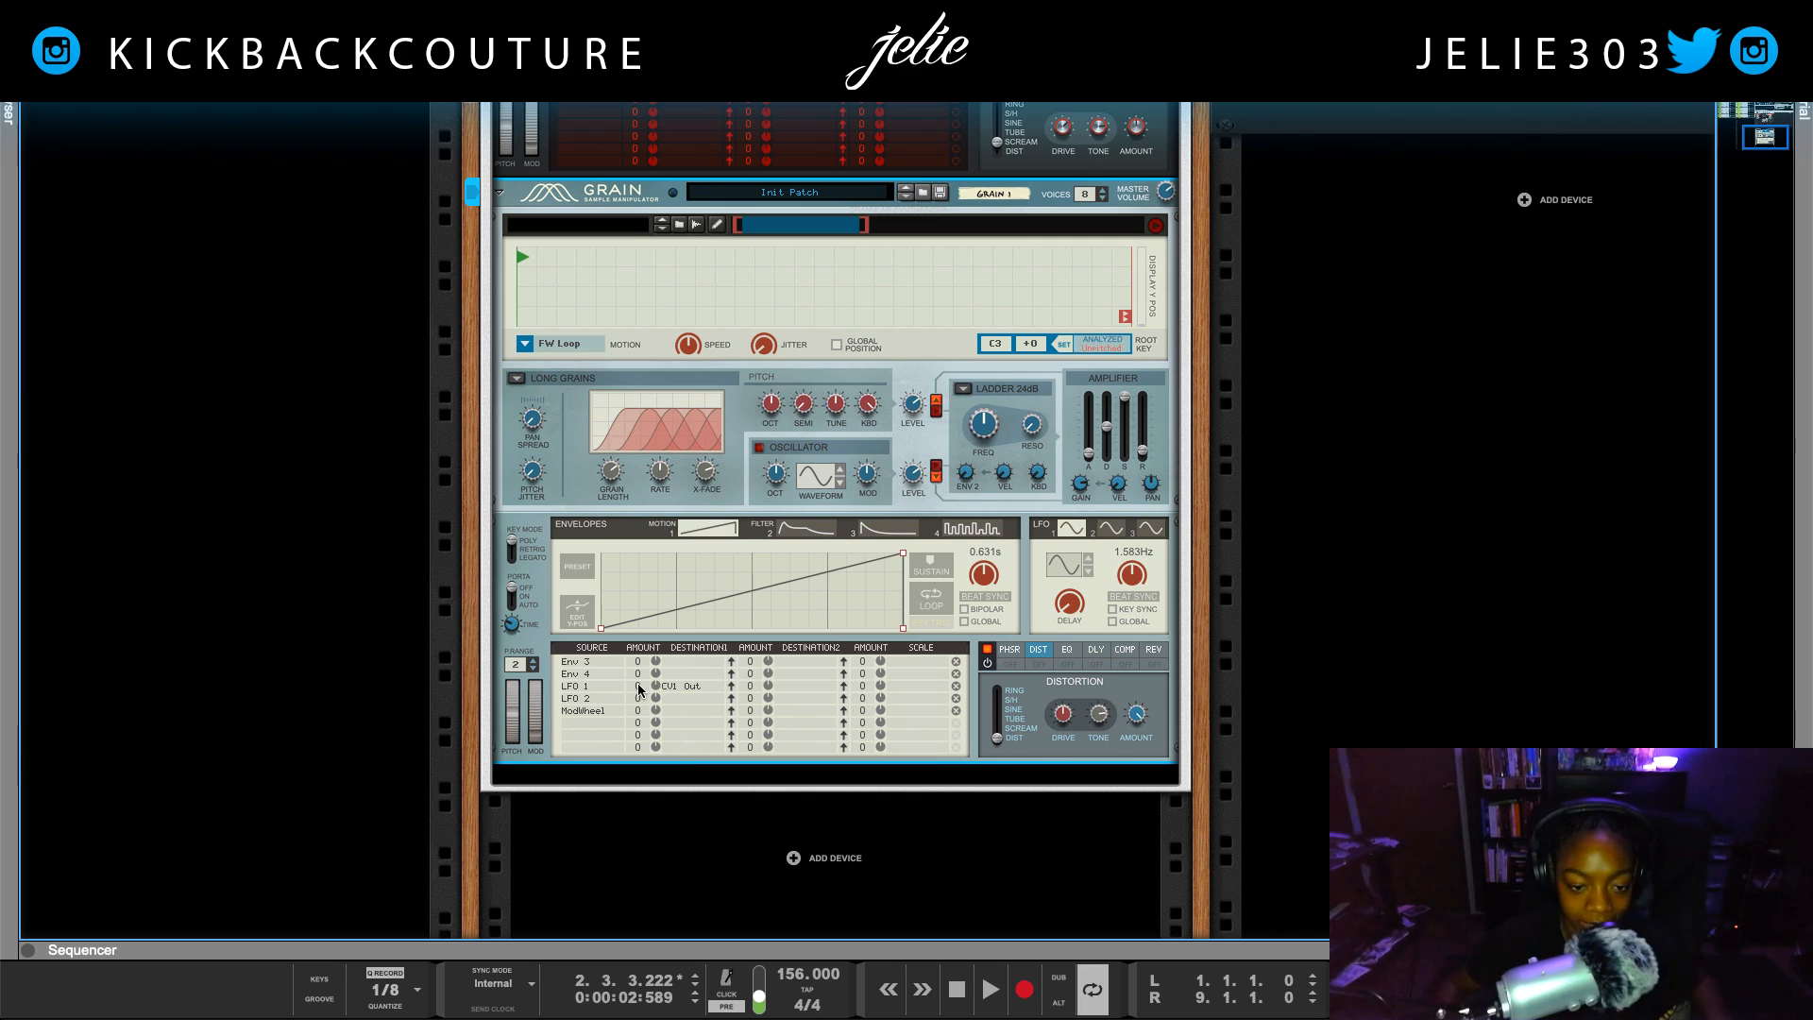
# Cable Grain's CV Out 1 to Europa's CV In 1 on the back of the rack
pyautogui.scroll(3, 774, 769)
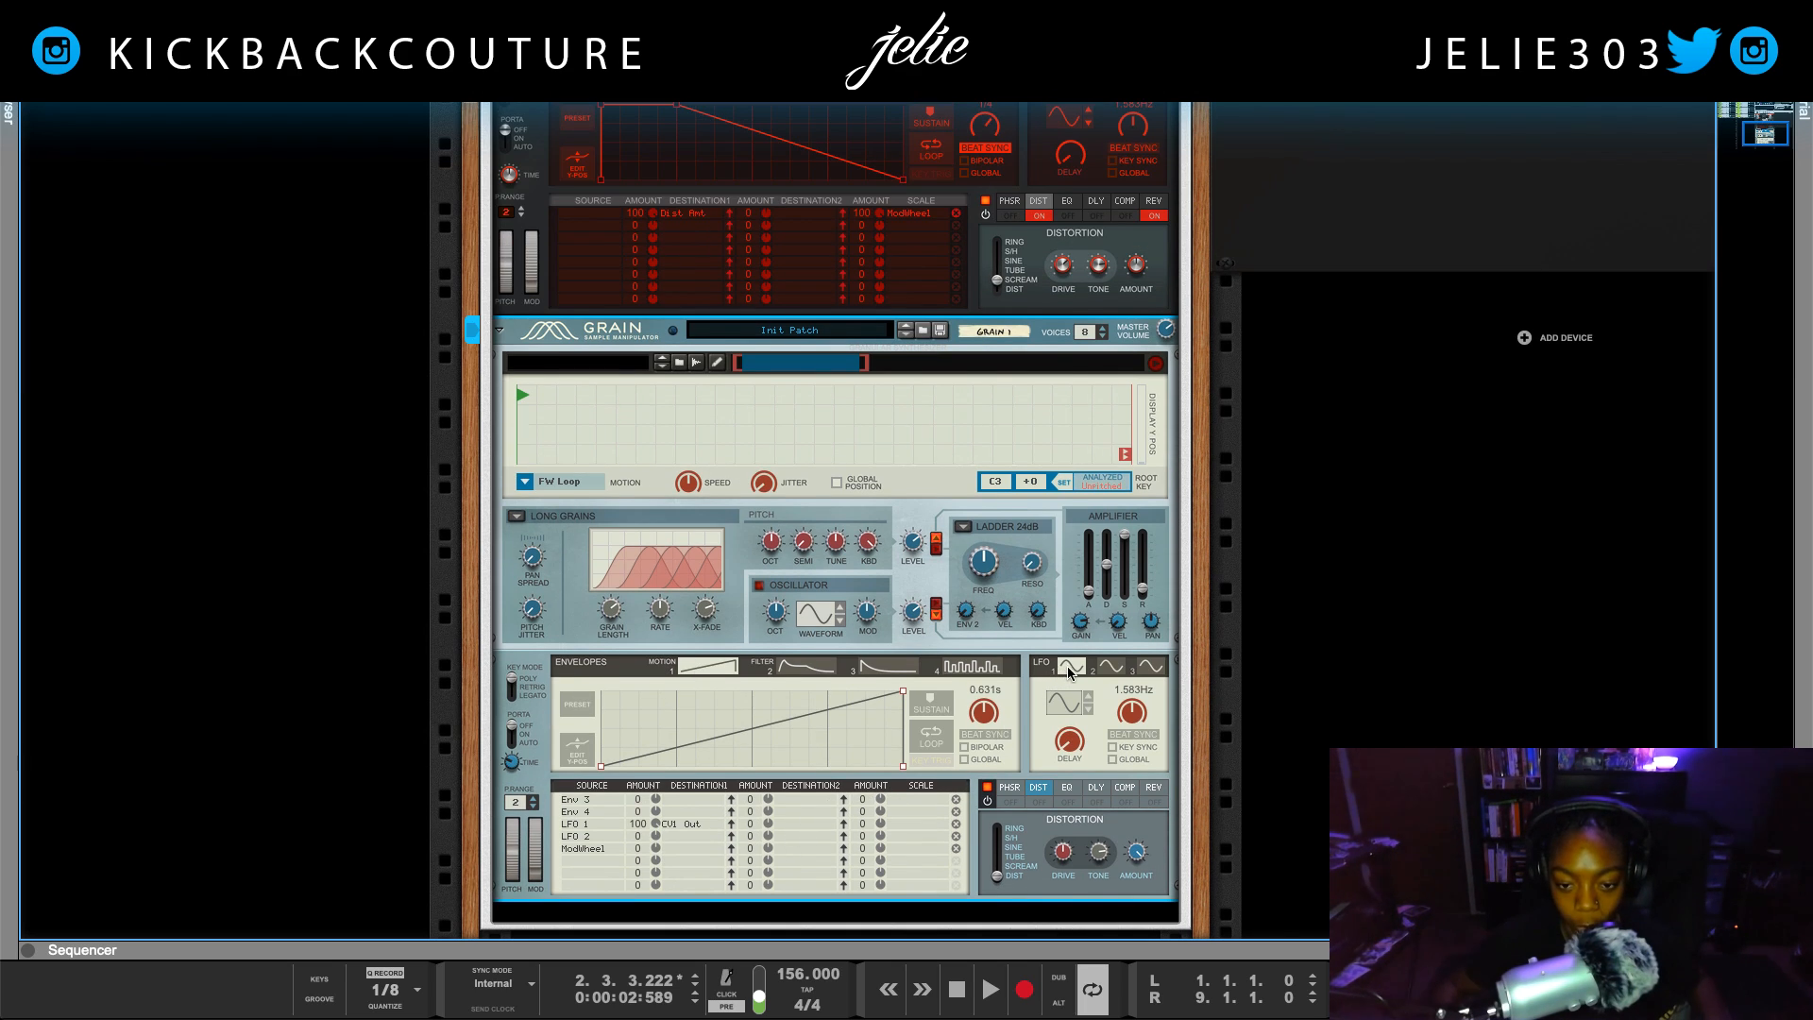
pyautogui.press('Tab')
pyautogui.scroll(7, 849, 791)
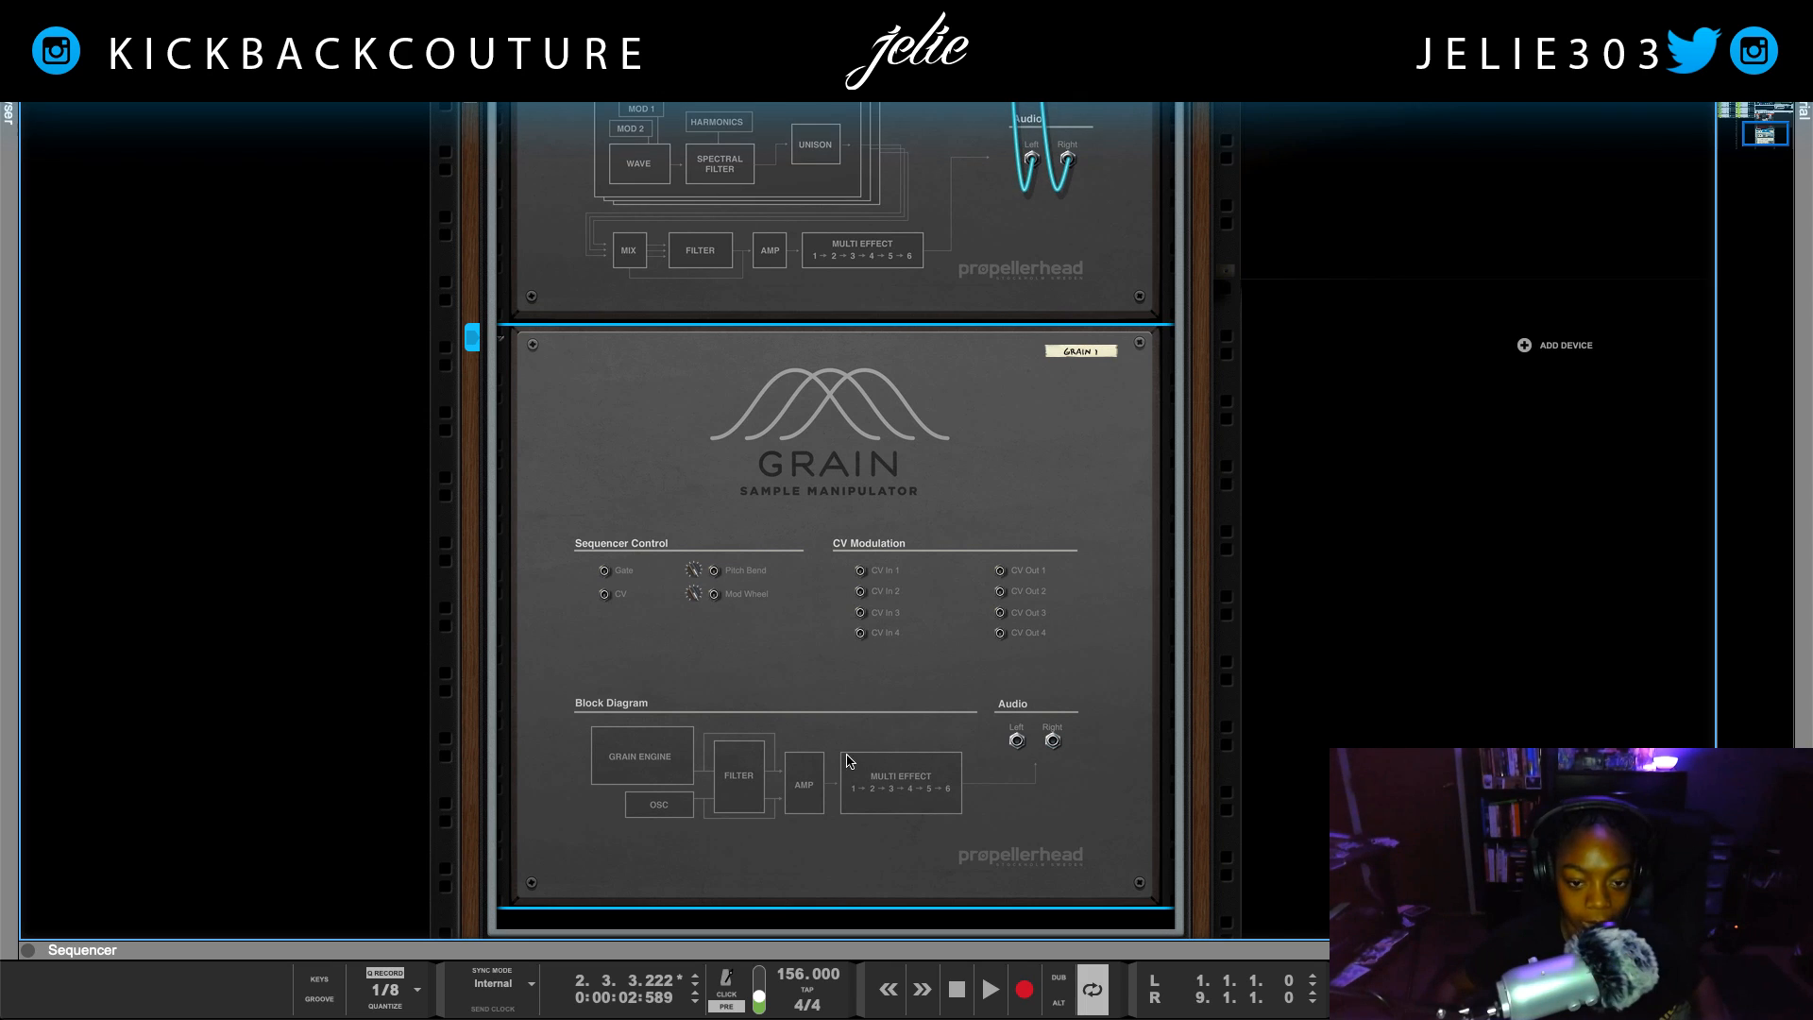
pyautogui.scroll(-1, 843, 779)
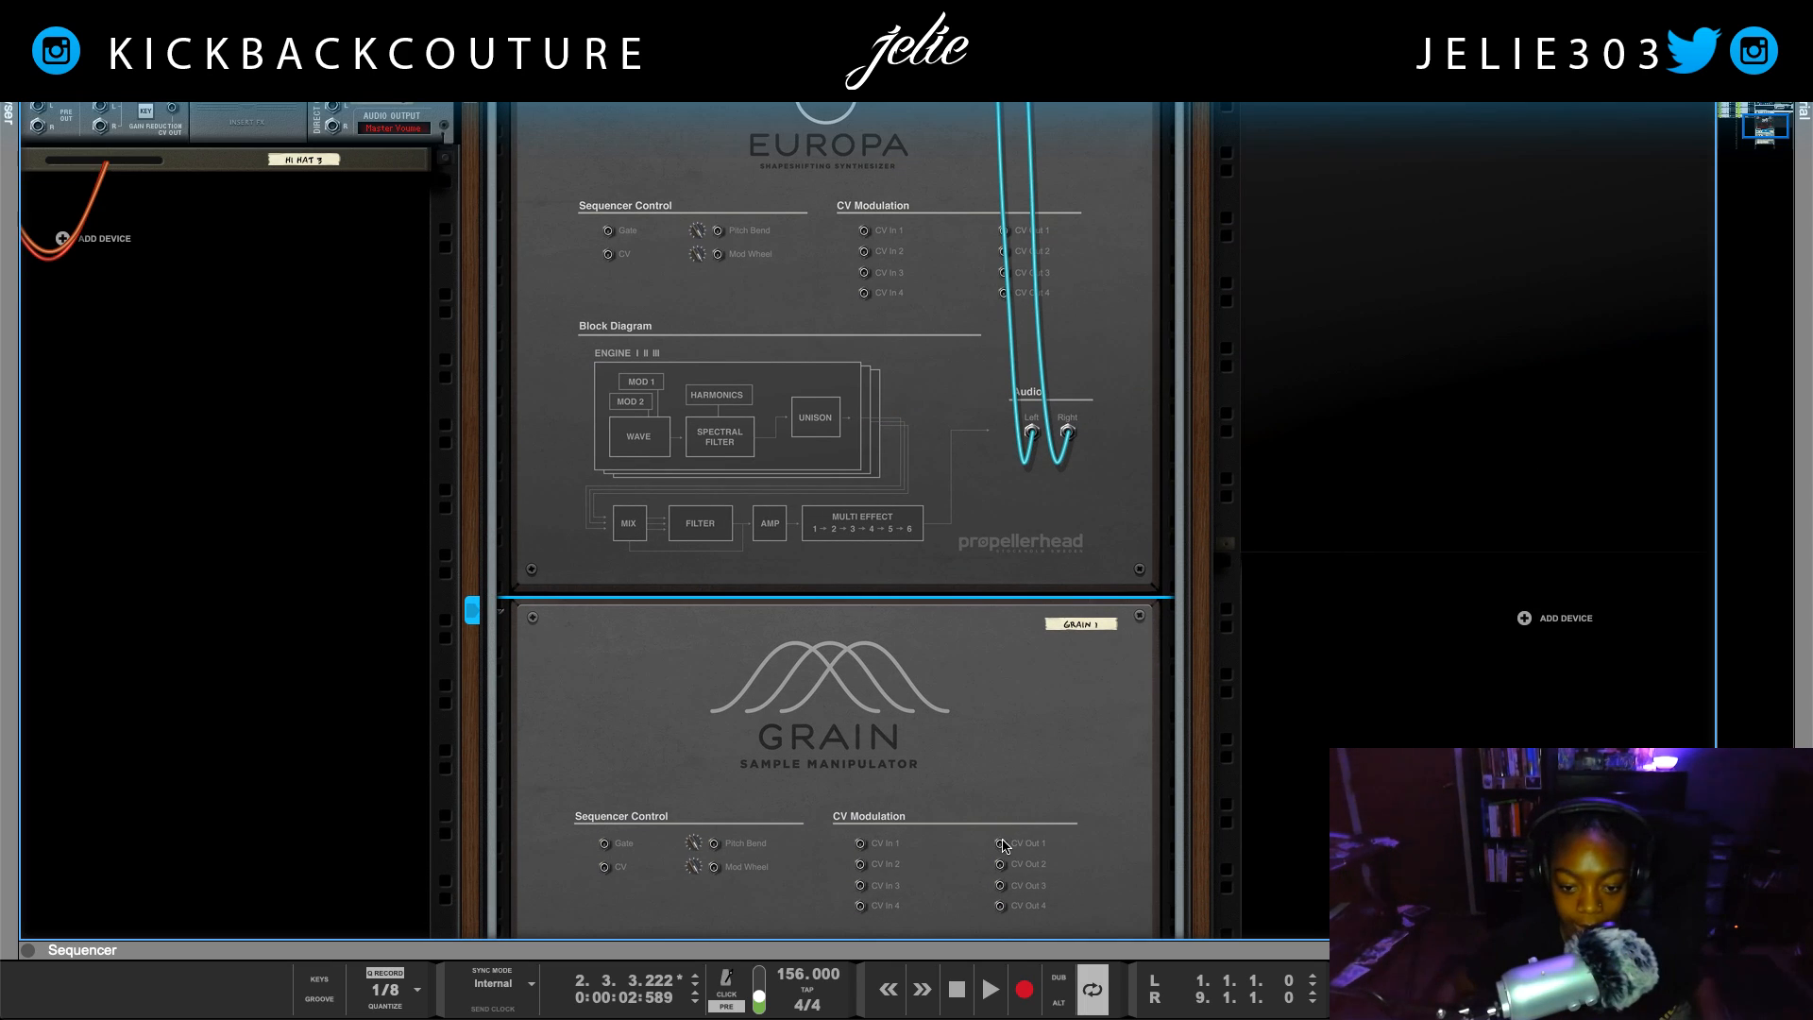
pyautogui.moveTo(1003, 844); pyautogui.dragTo(866, 236)
# Add a CV1 source to Europa's modulation matrix, targeting the distortion amount with a modulation amount of 100
pyautogui.press('Tab')
pyautogui.scroll(10, 701, 602)
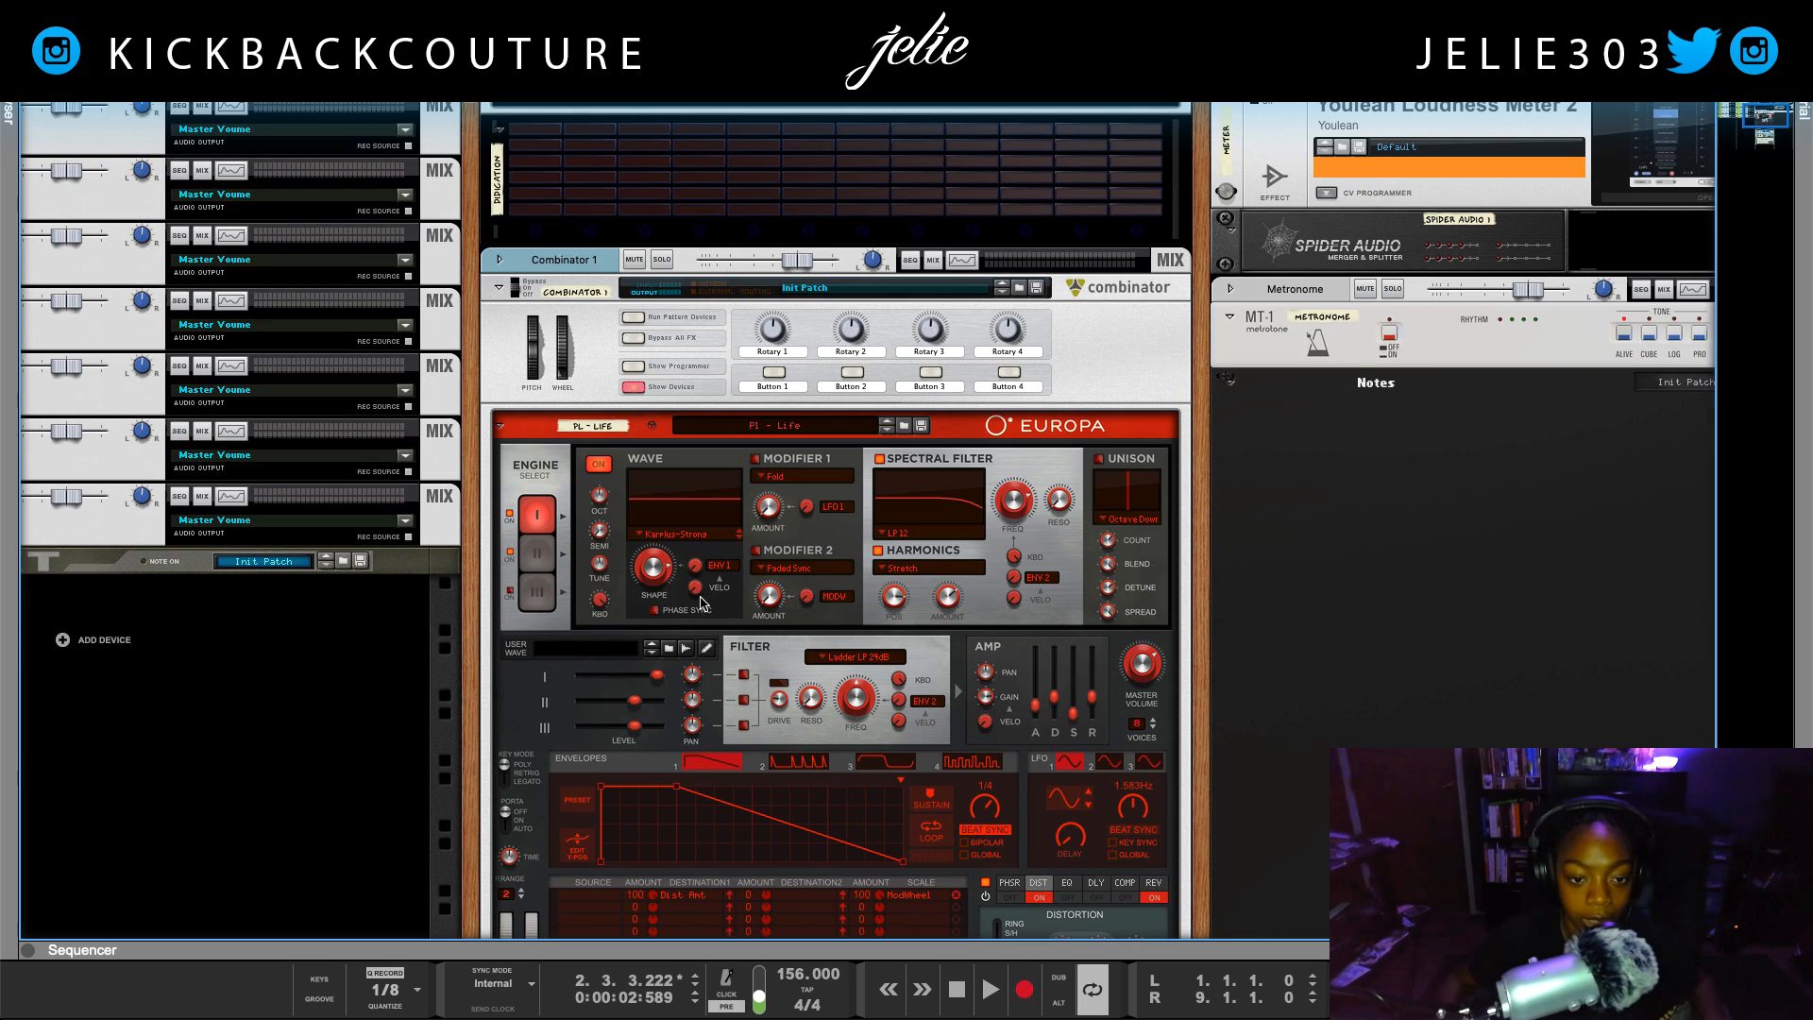
pyautogui.scroll(-5, 694, 643)
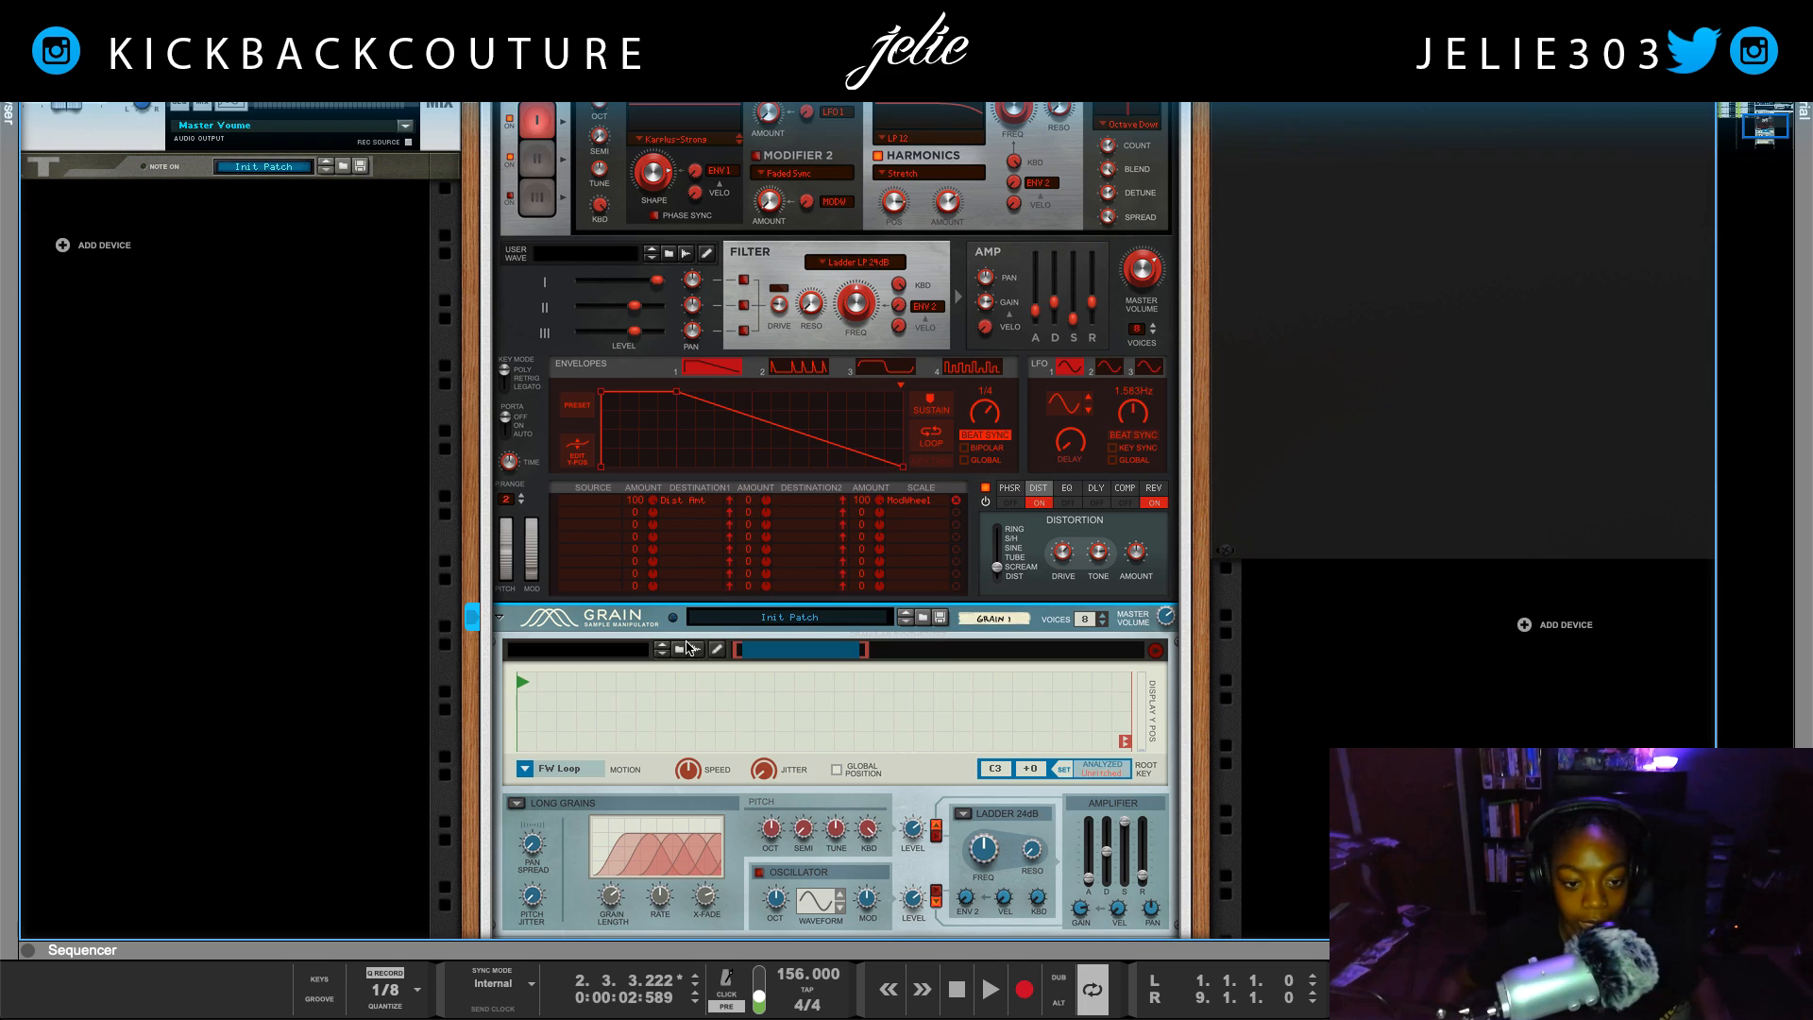
pyautogui.click(600, 521)
pyautogui.moveTo(704, 700)
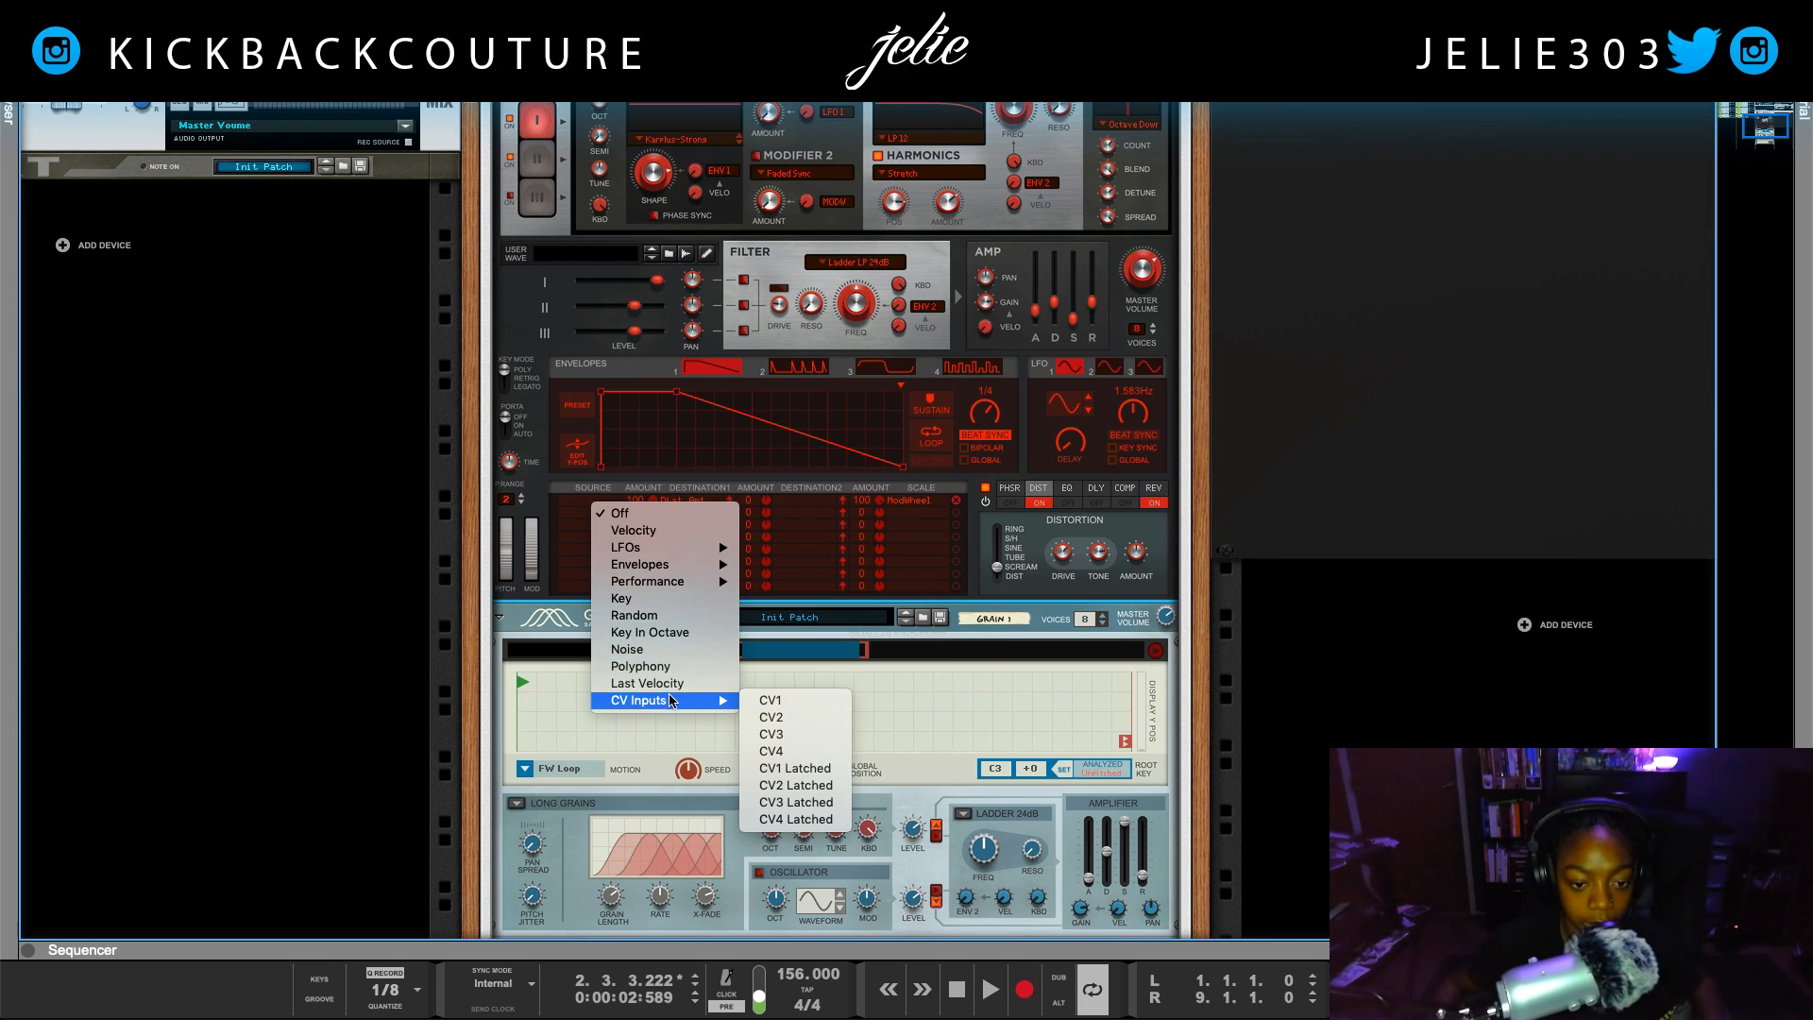
pyautogui.click(761, 701)
pyautogui.scroll(1, 721, 683)
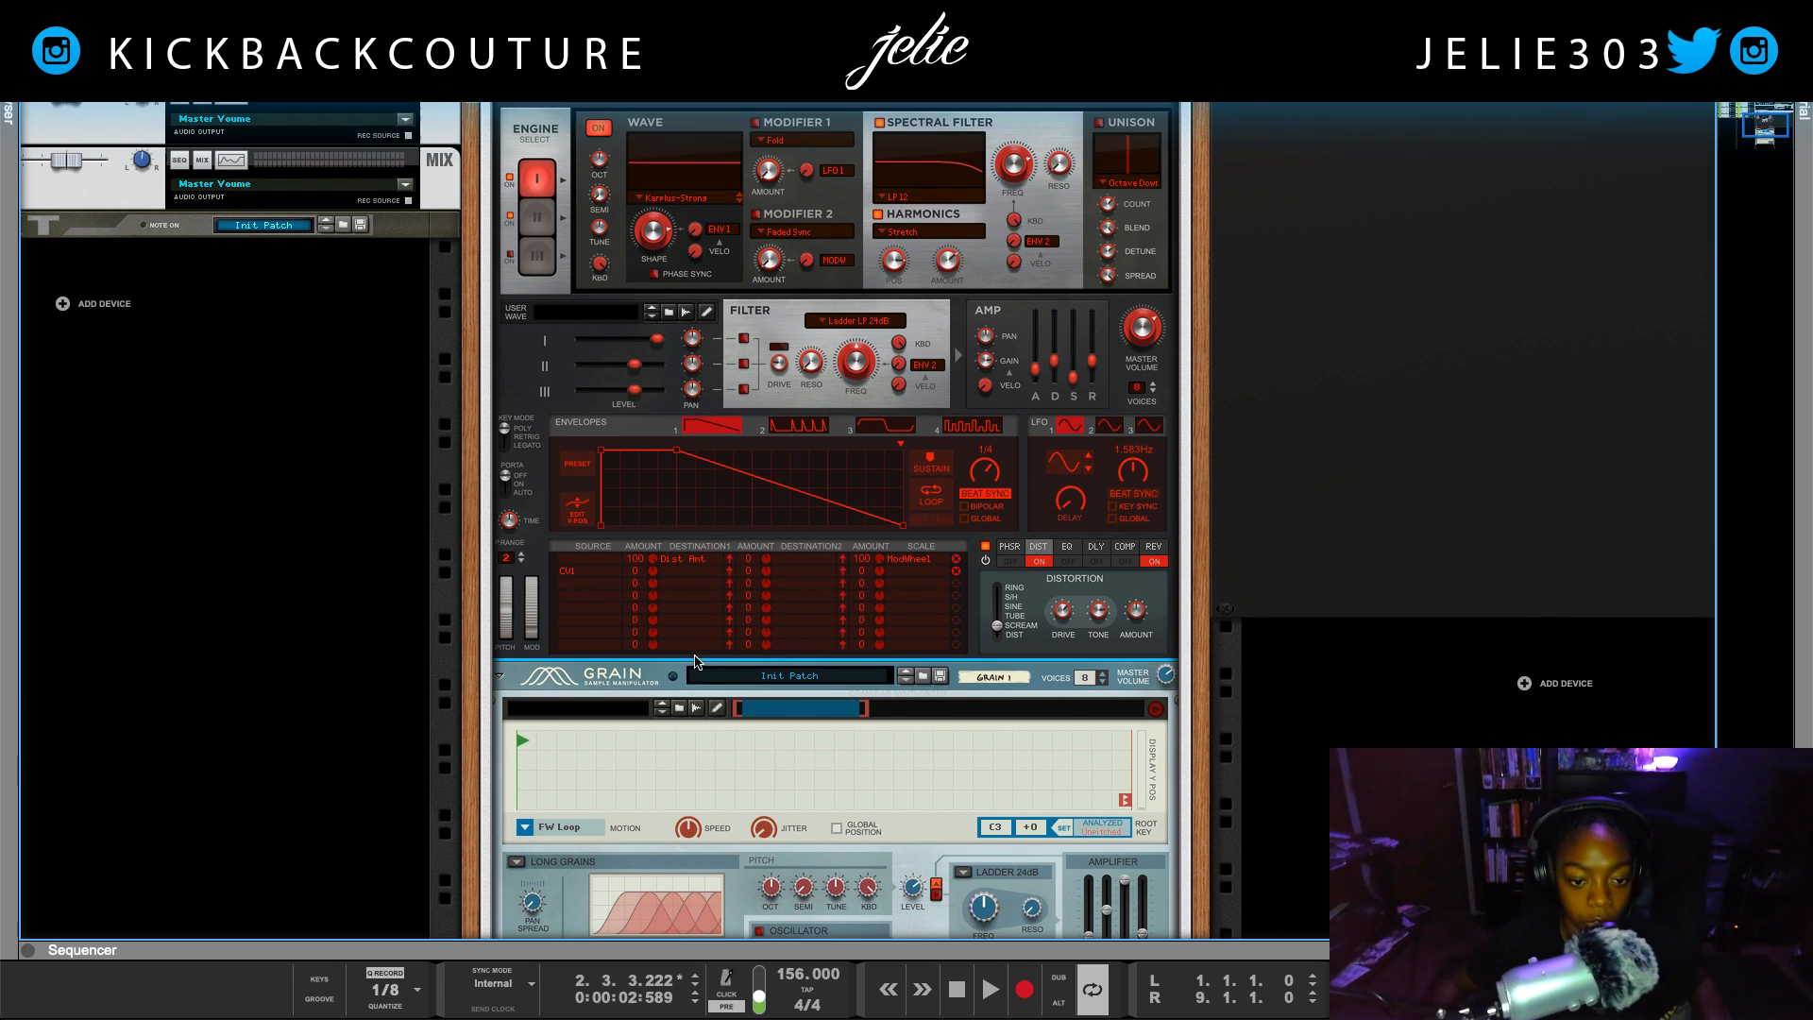
pyautogui.click(677, 603)
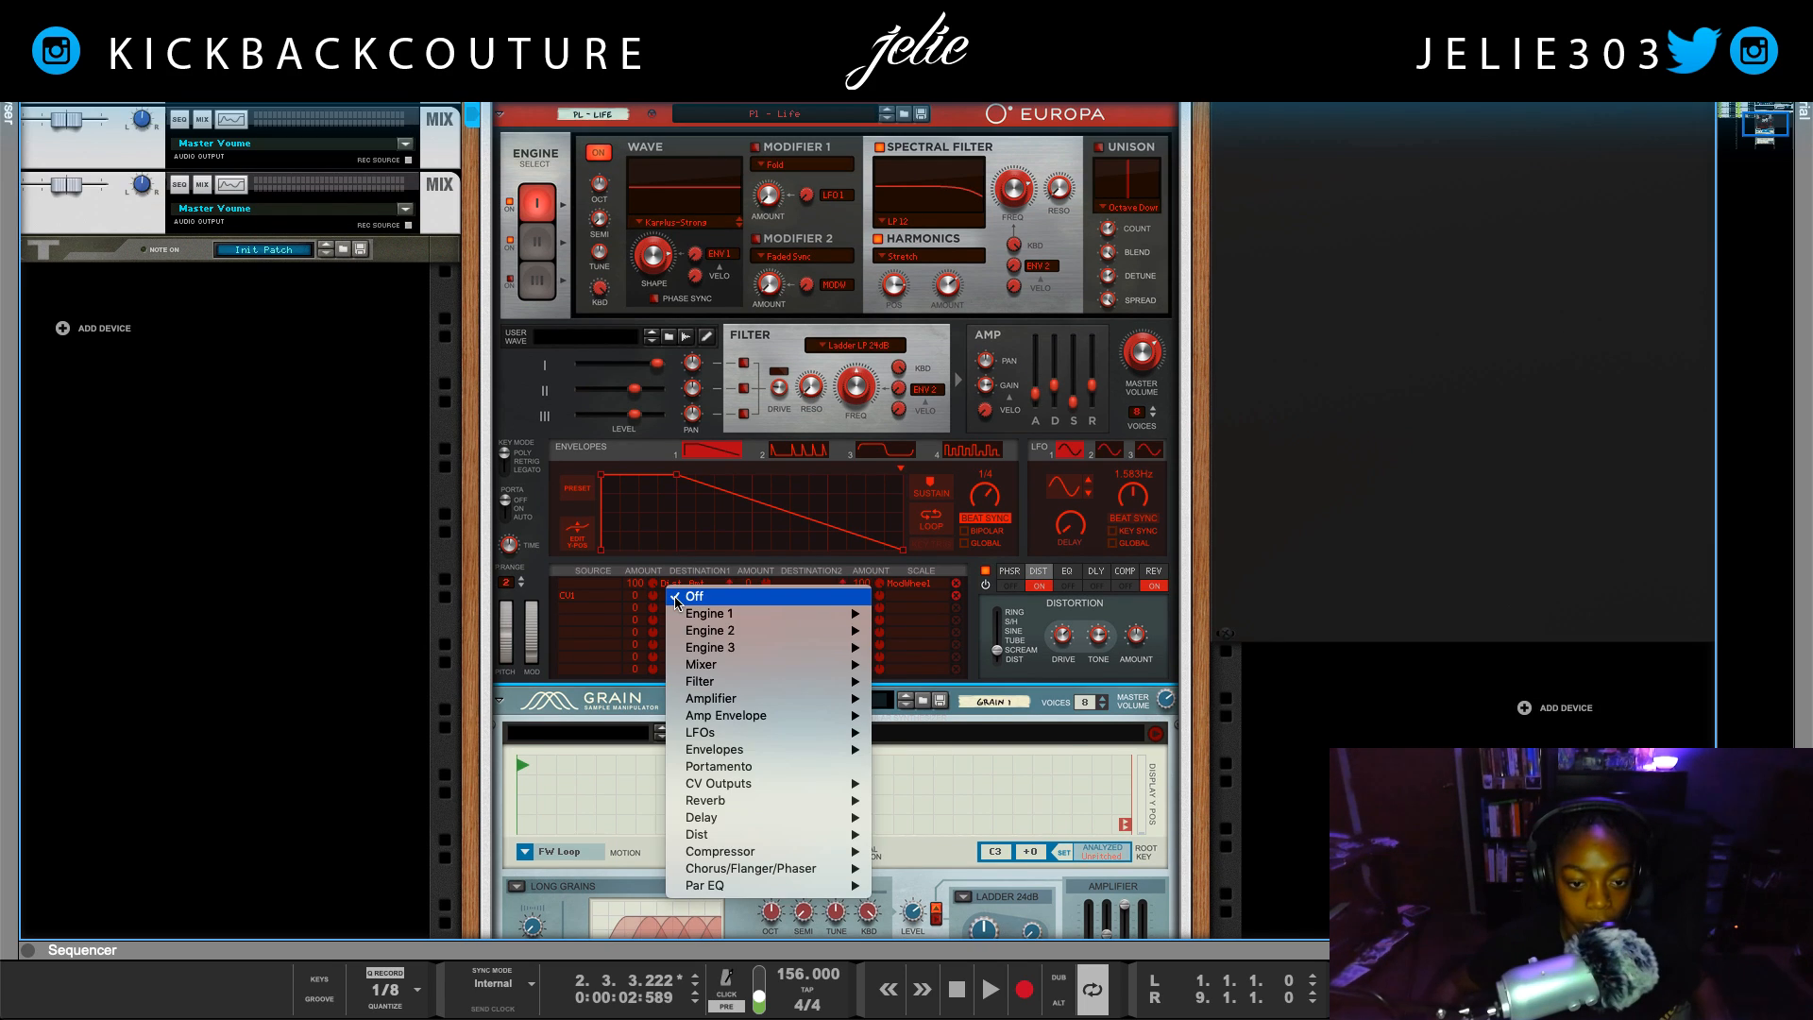
pyautogui.moveTo(715, 686)
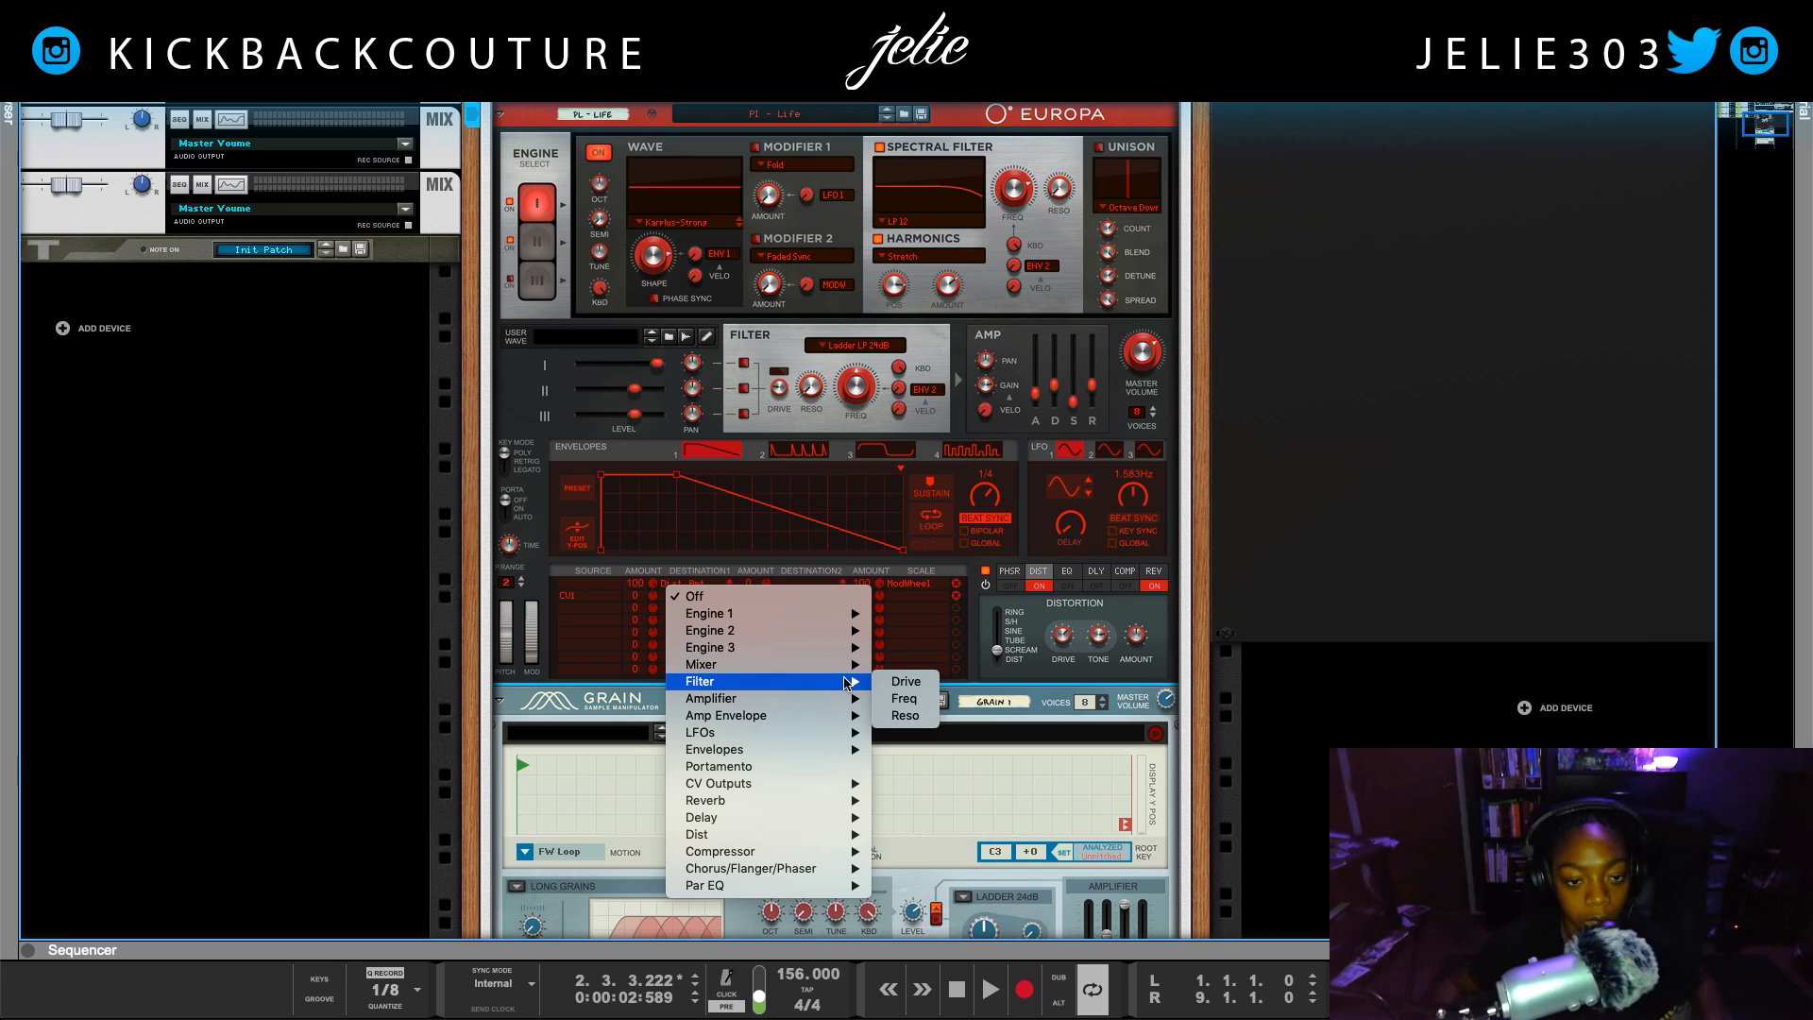
pyautogui.moveTo(802, 836)
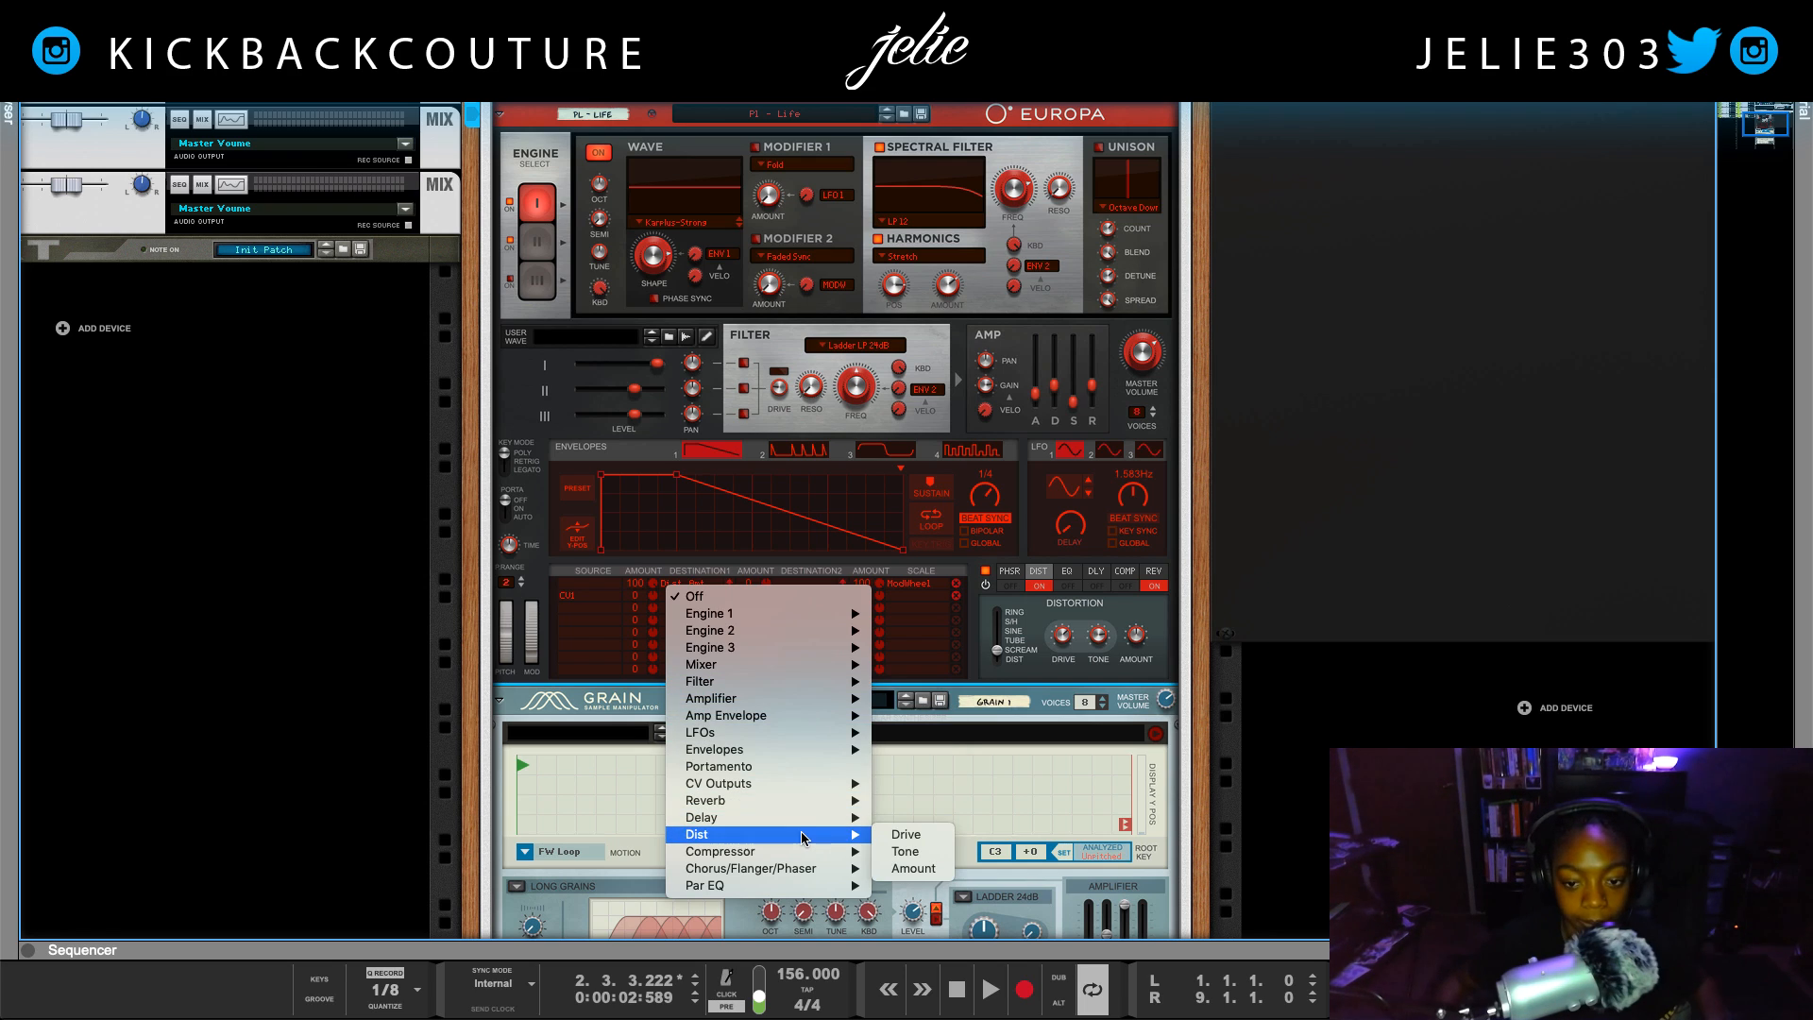
pyautogui.click(912, 868)
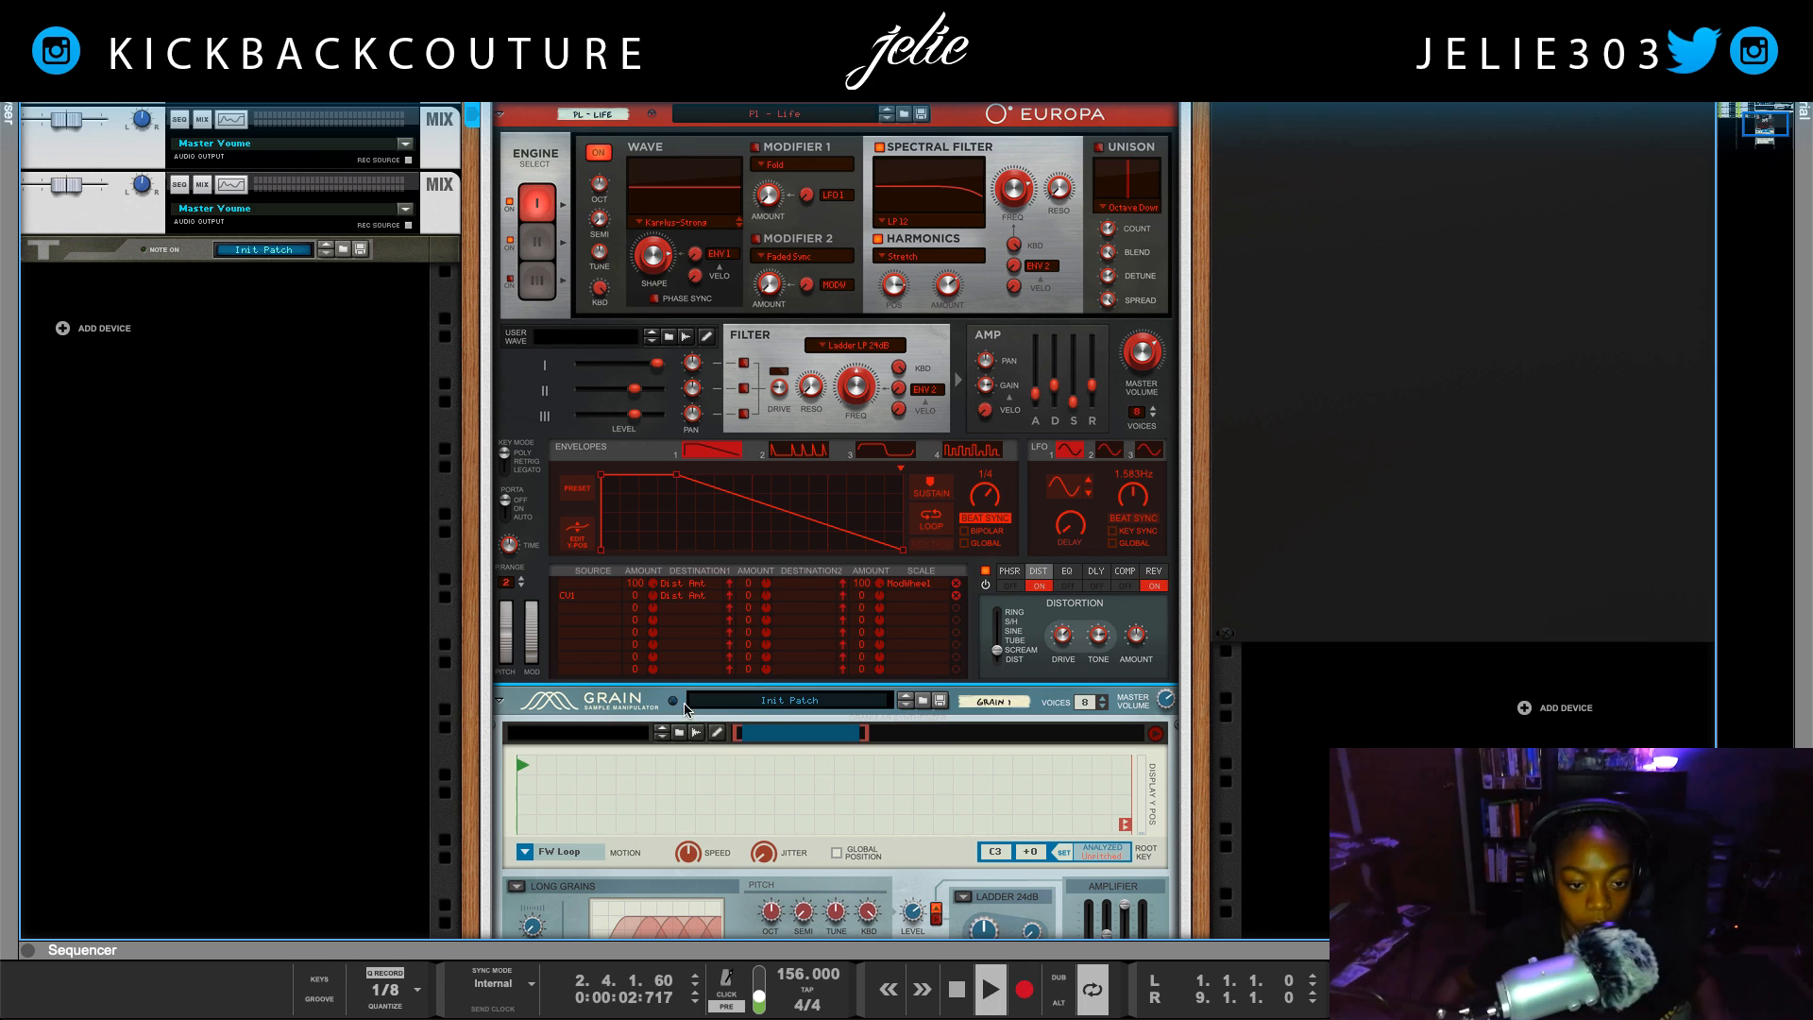
pyautogui.moveTo(634, 566); pyautogui.dragTo(643, 473)
# Turn on beat sync for Grain's LFO 1 and set its rate to 1/8
pyautogui.scroll(-3, 695, 723)
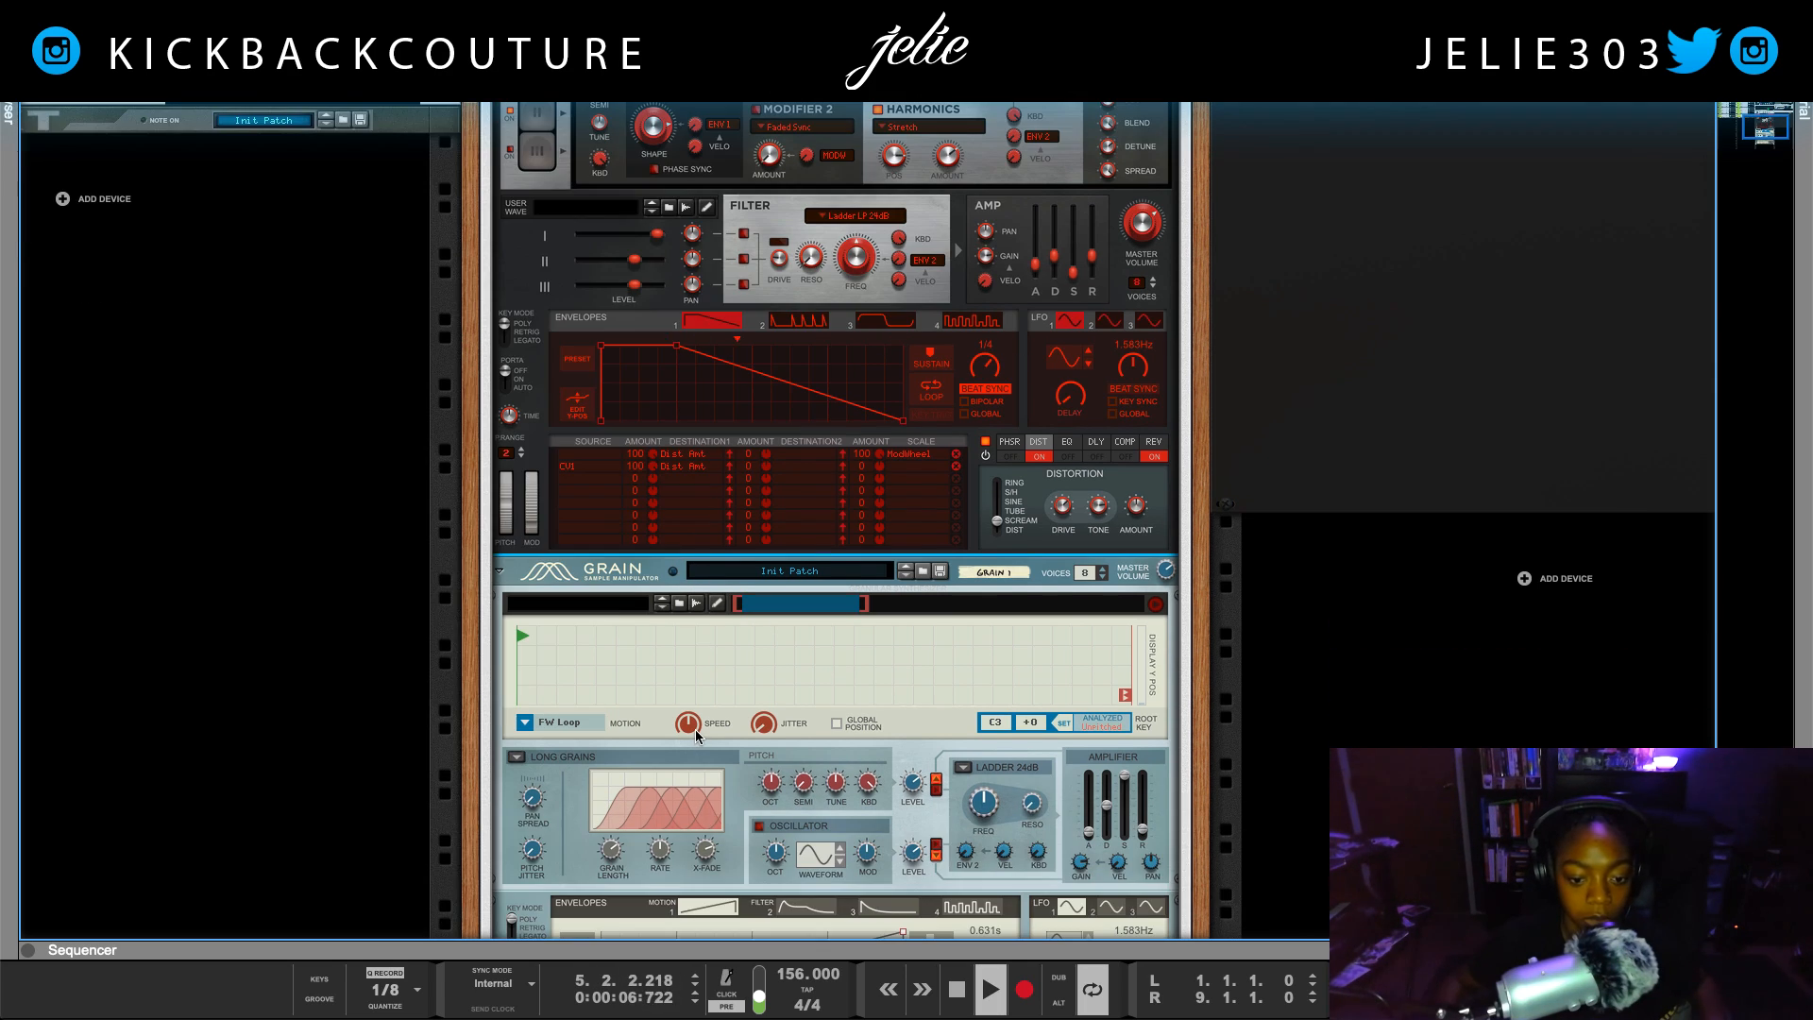
pyautogui.scroll(-8, 695, 728)
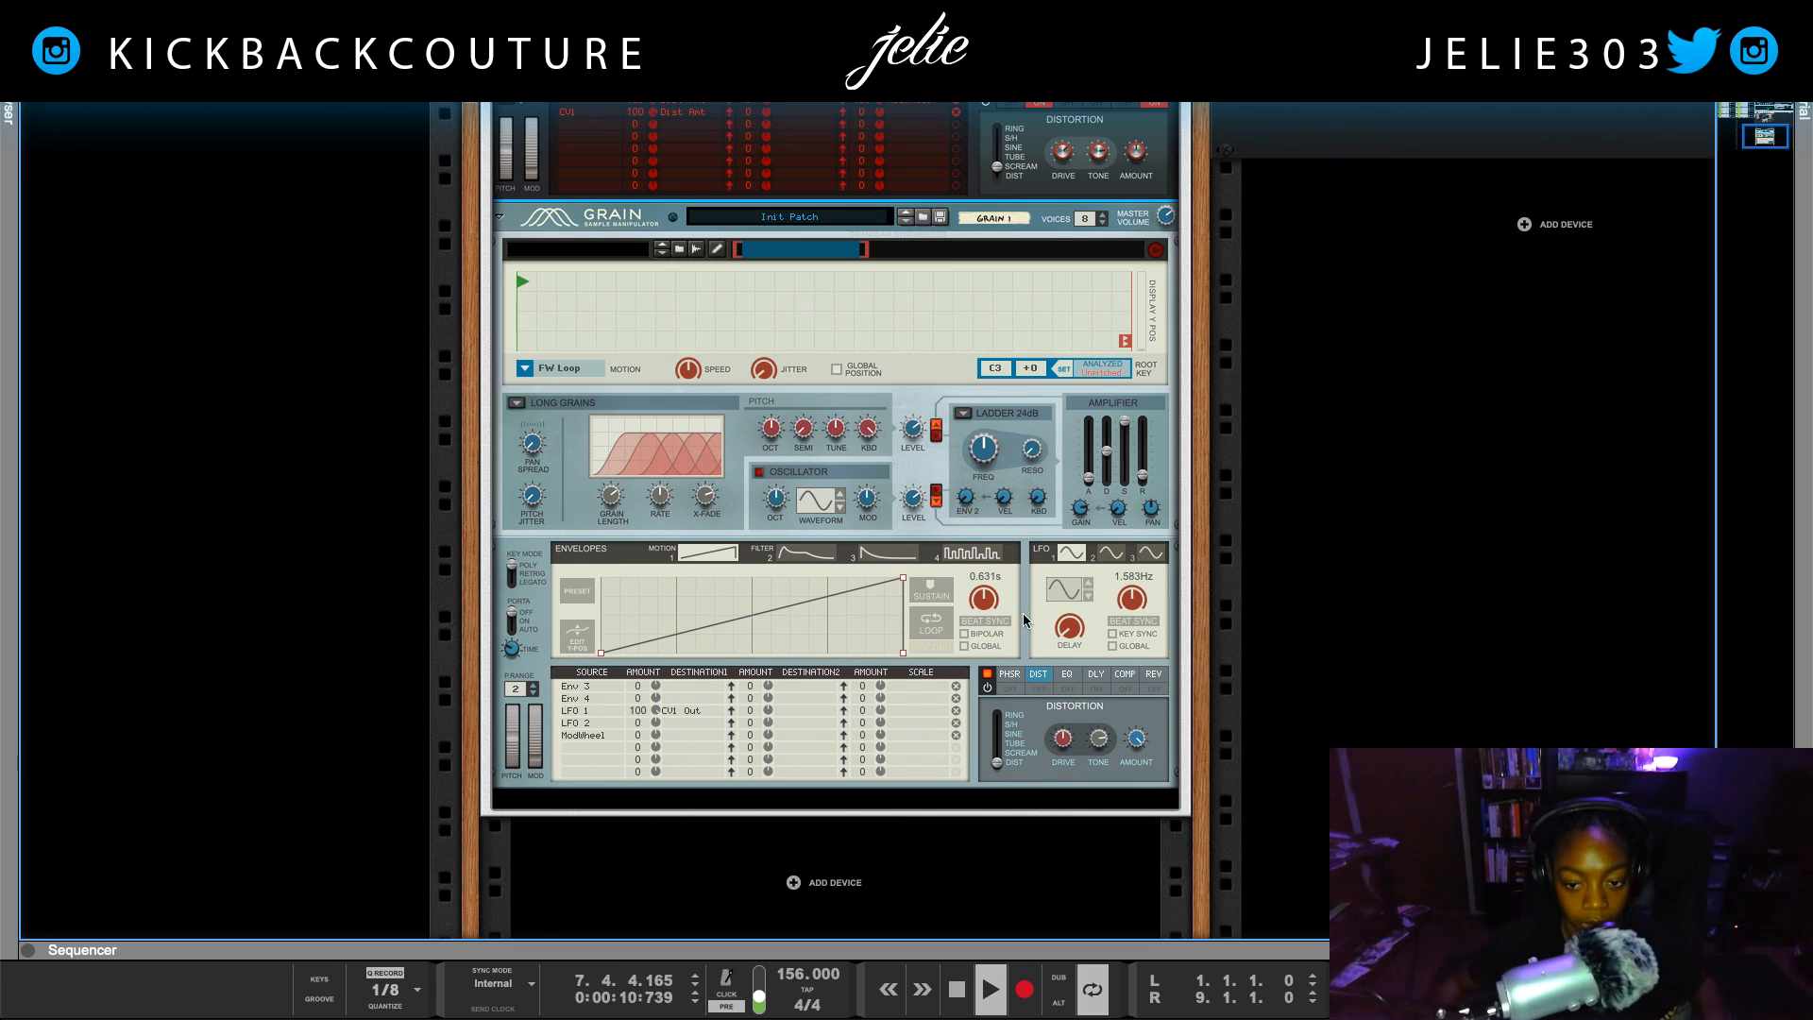
pyautogui.click(1133, 620)
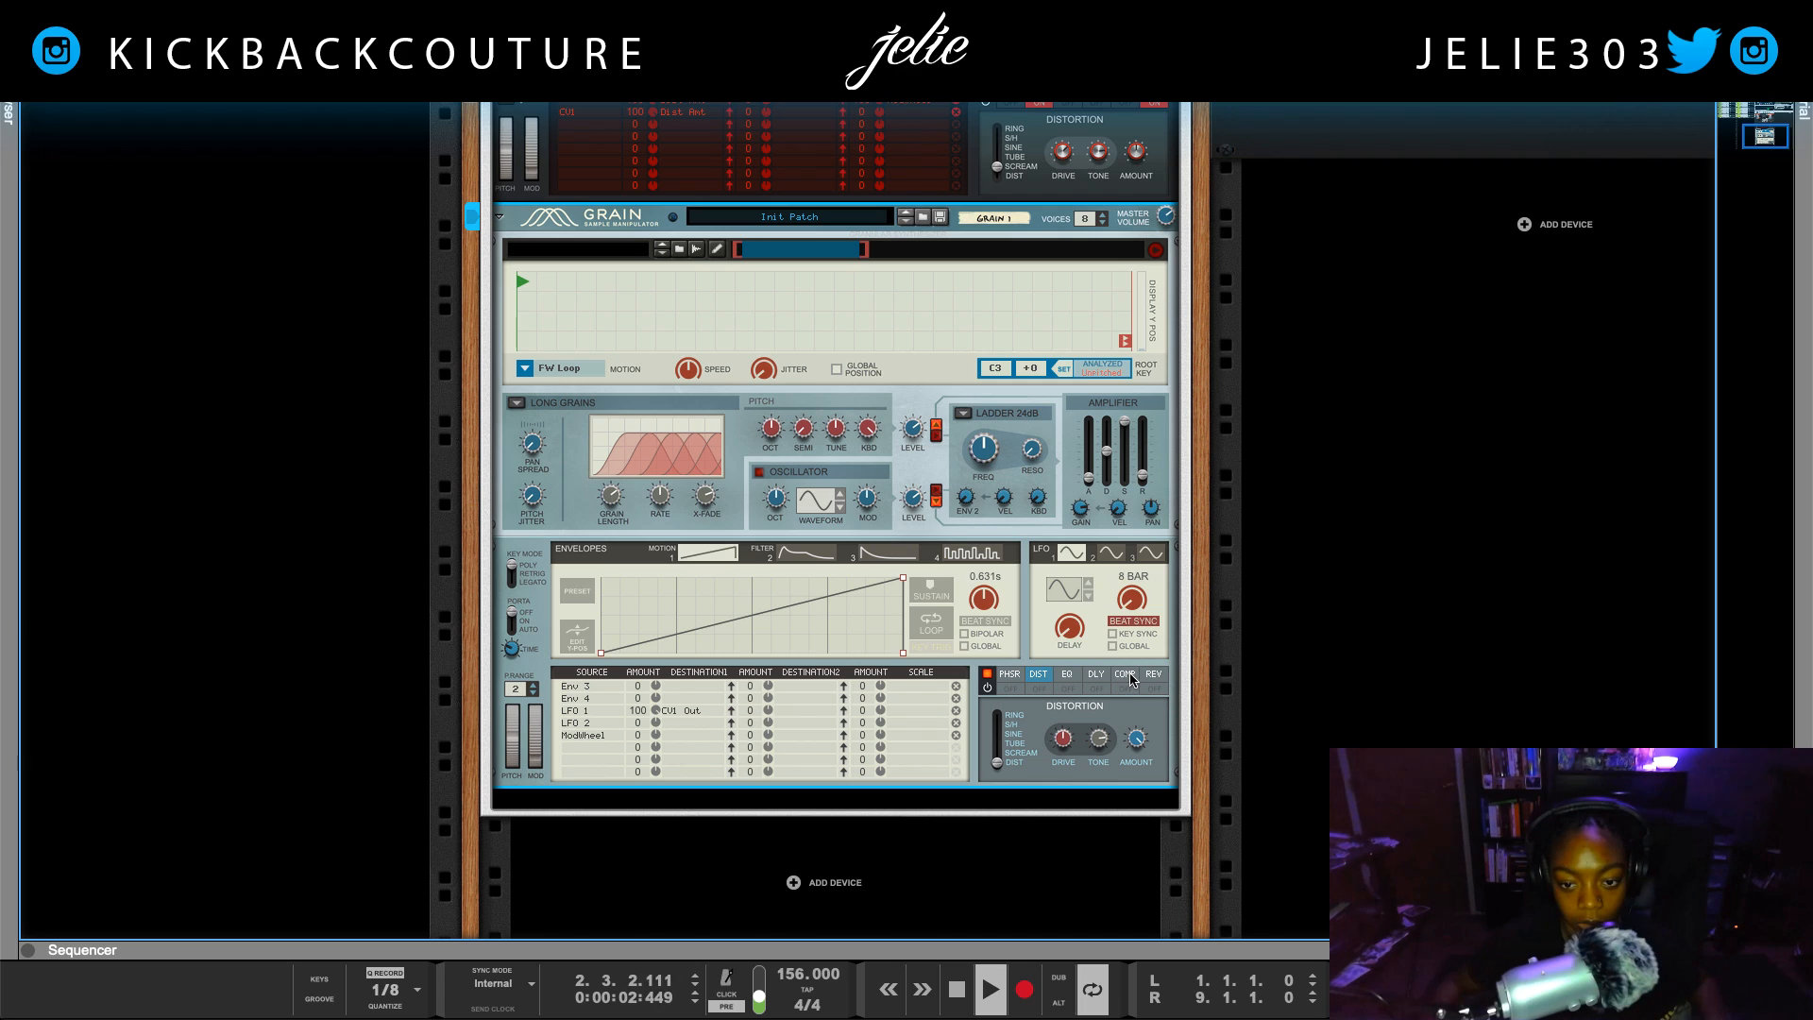
pyautogui.moveTo(1136, 582); pyautogui.dragTo(1138, 548)
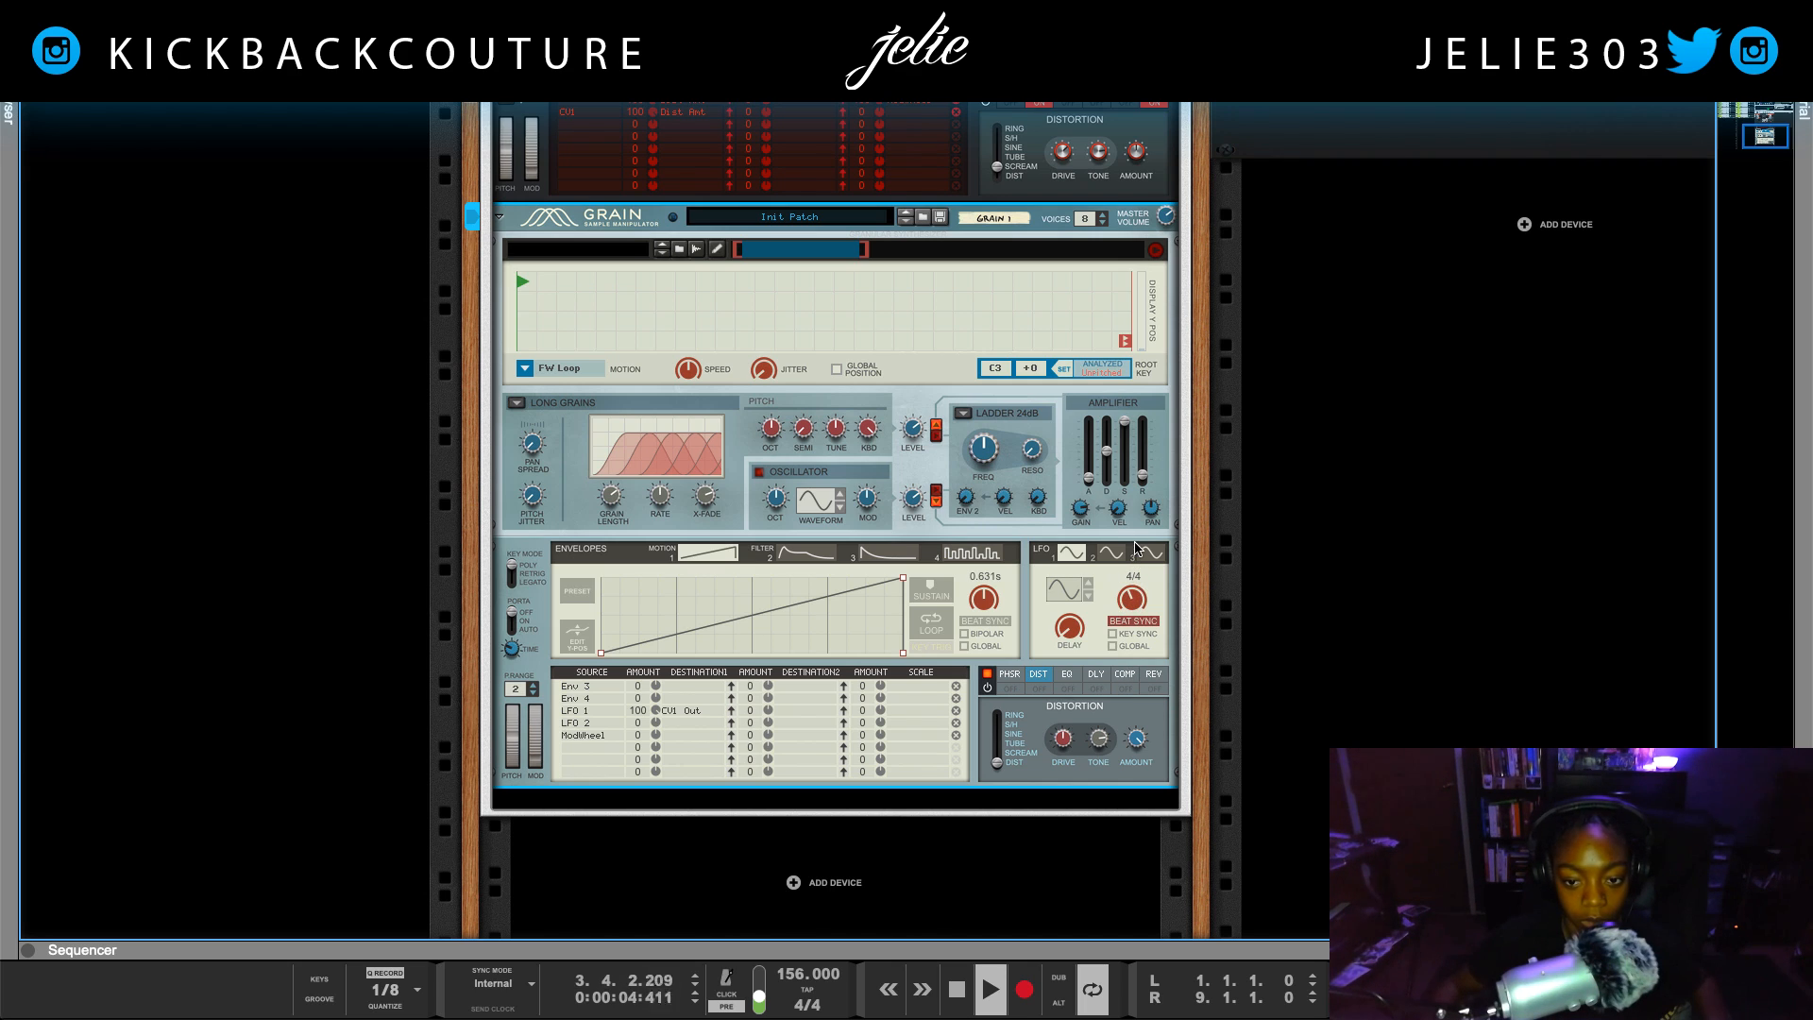
# Change the destination of the CV1 row in Europa's modulation matrix to the reverb amount
pyautogui.scroll(6, 1003, 580)
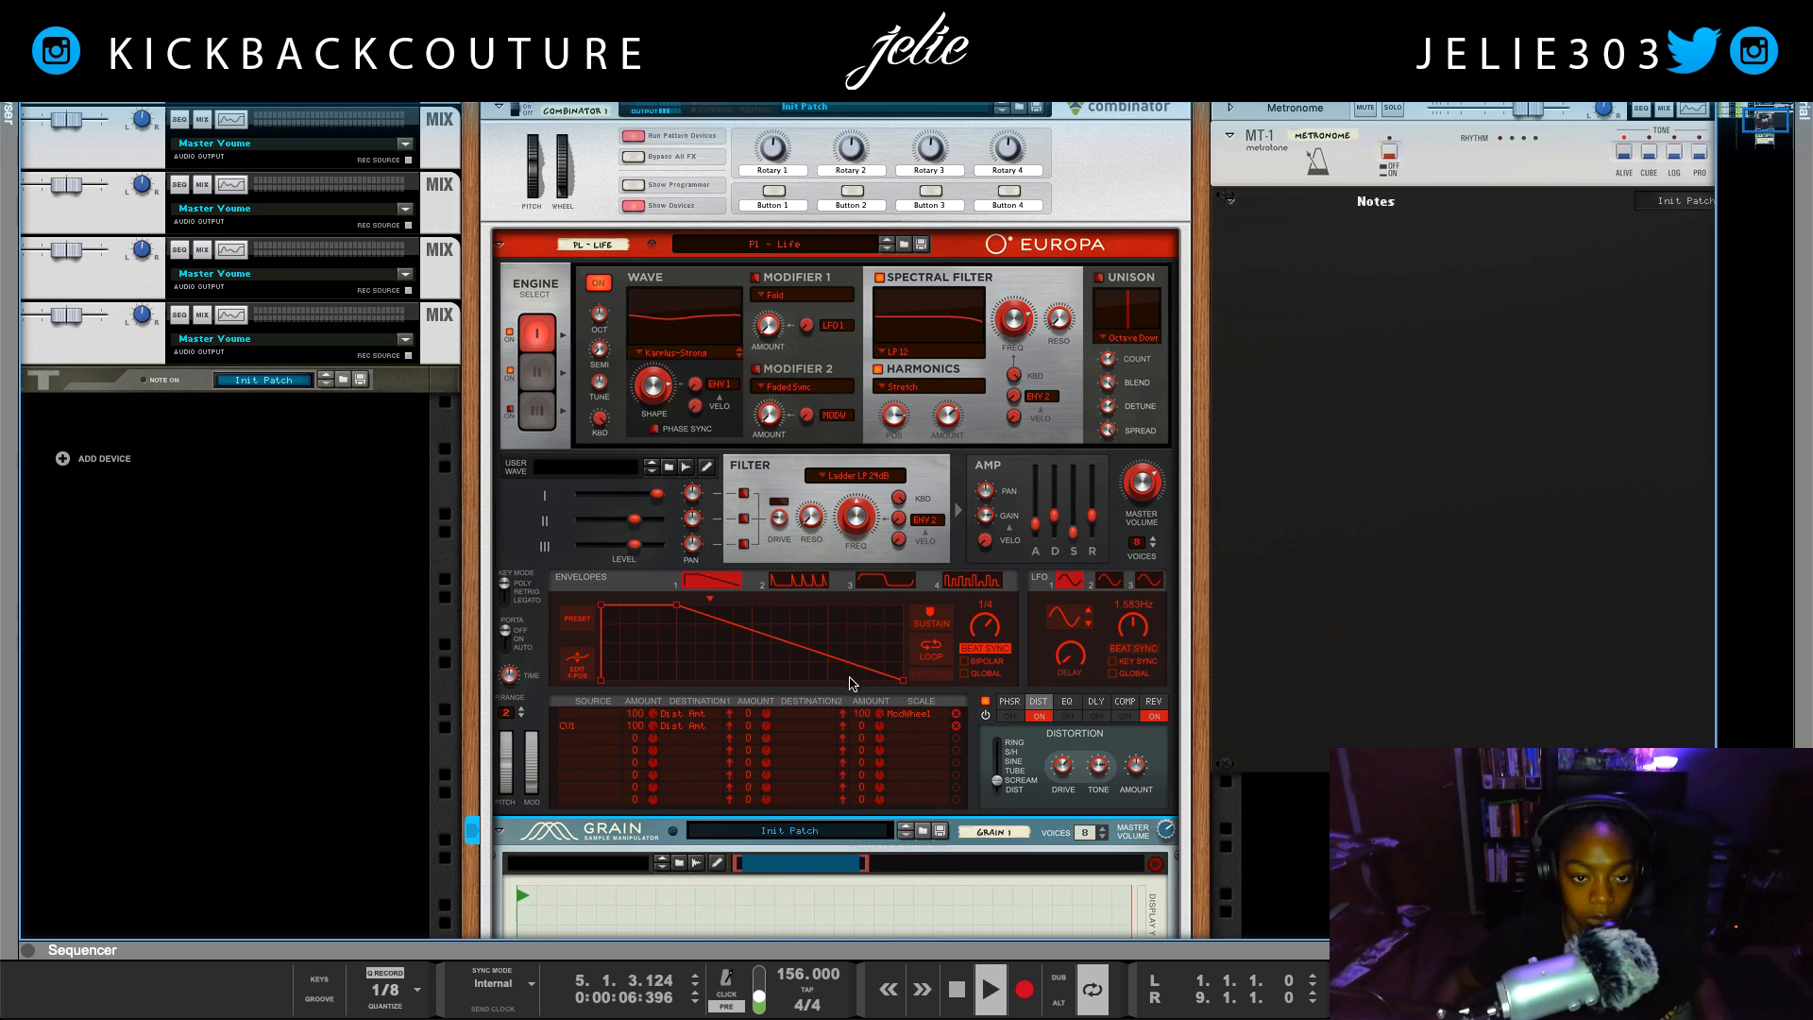
pyautogui.click(682, 731)
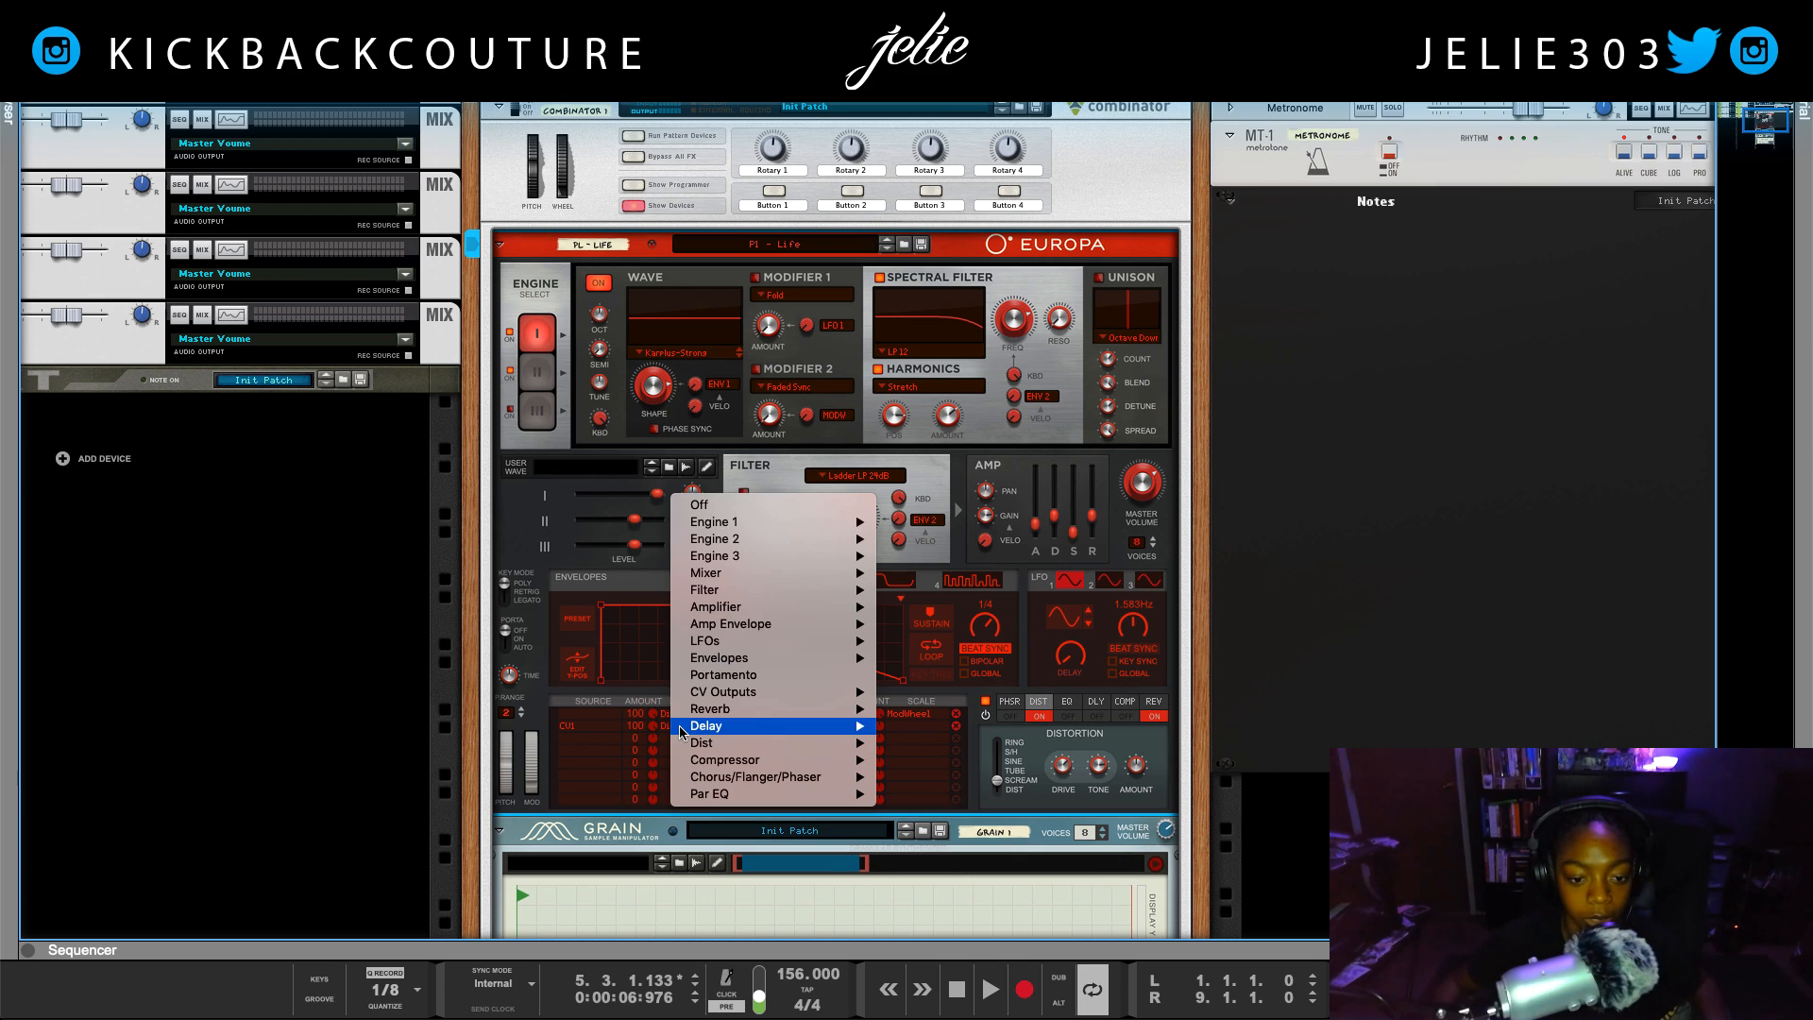
pyautogui.click(631, 731)
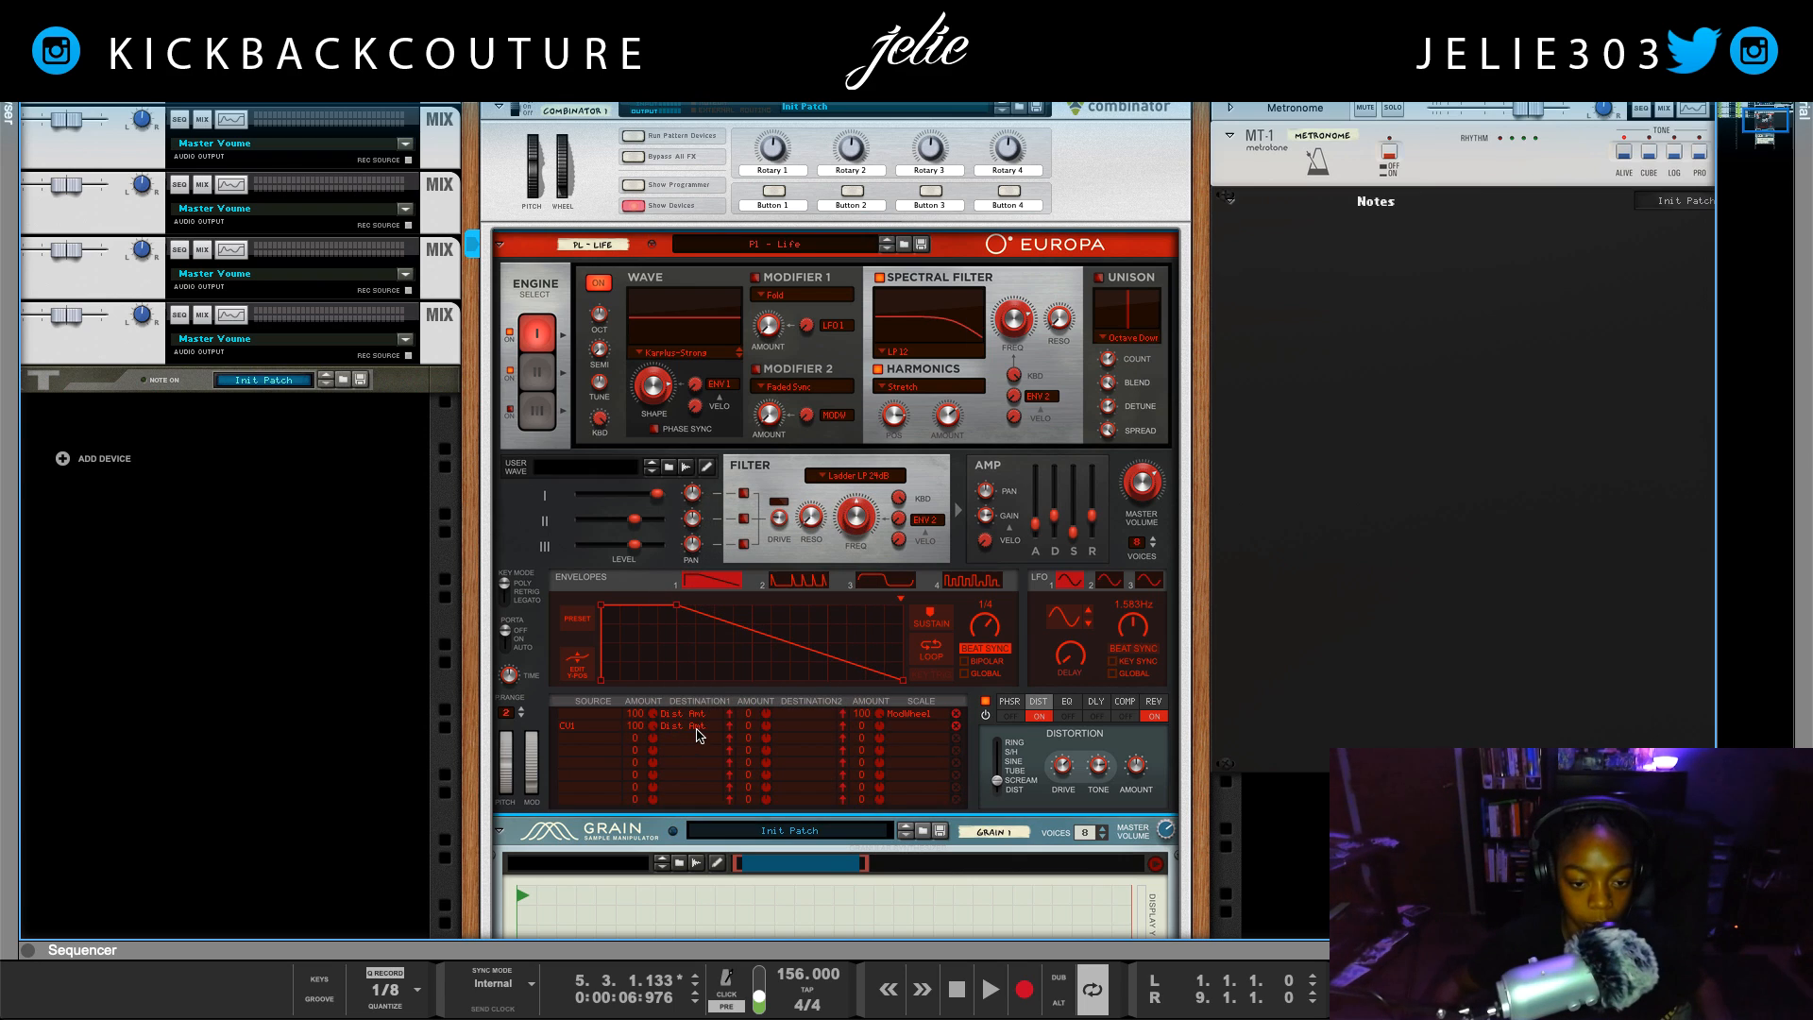
pyautogui.click(697, 731)
pyautogui.moveTo(864, 713)
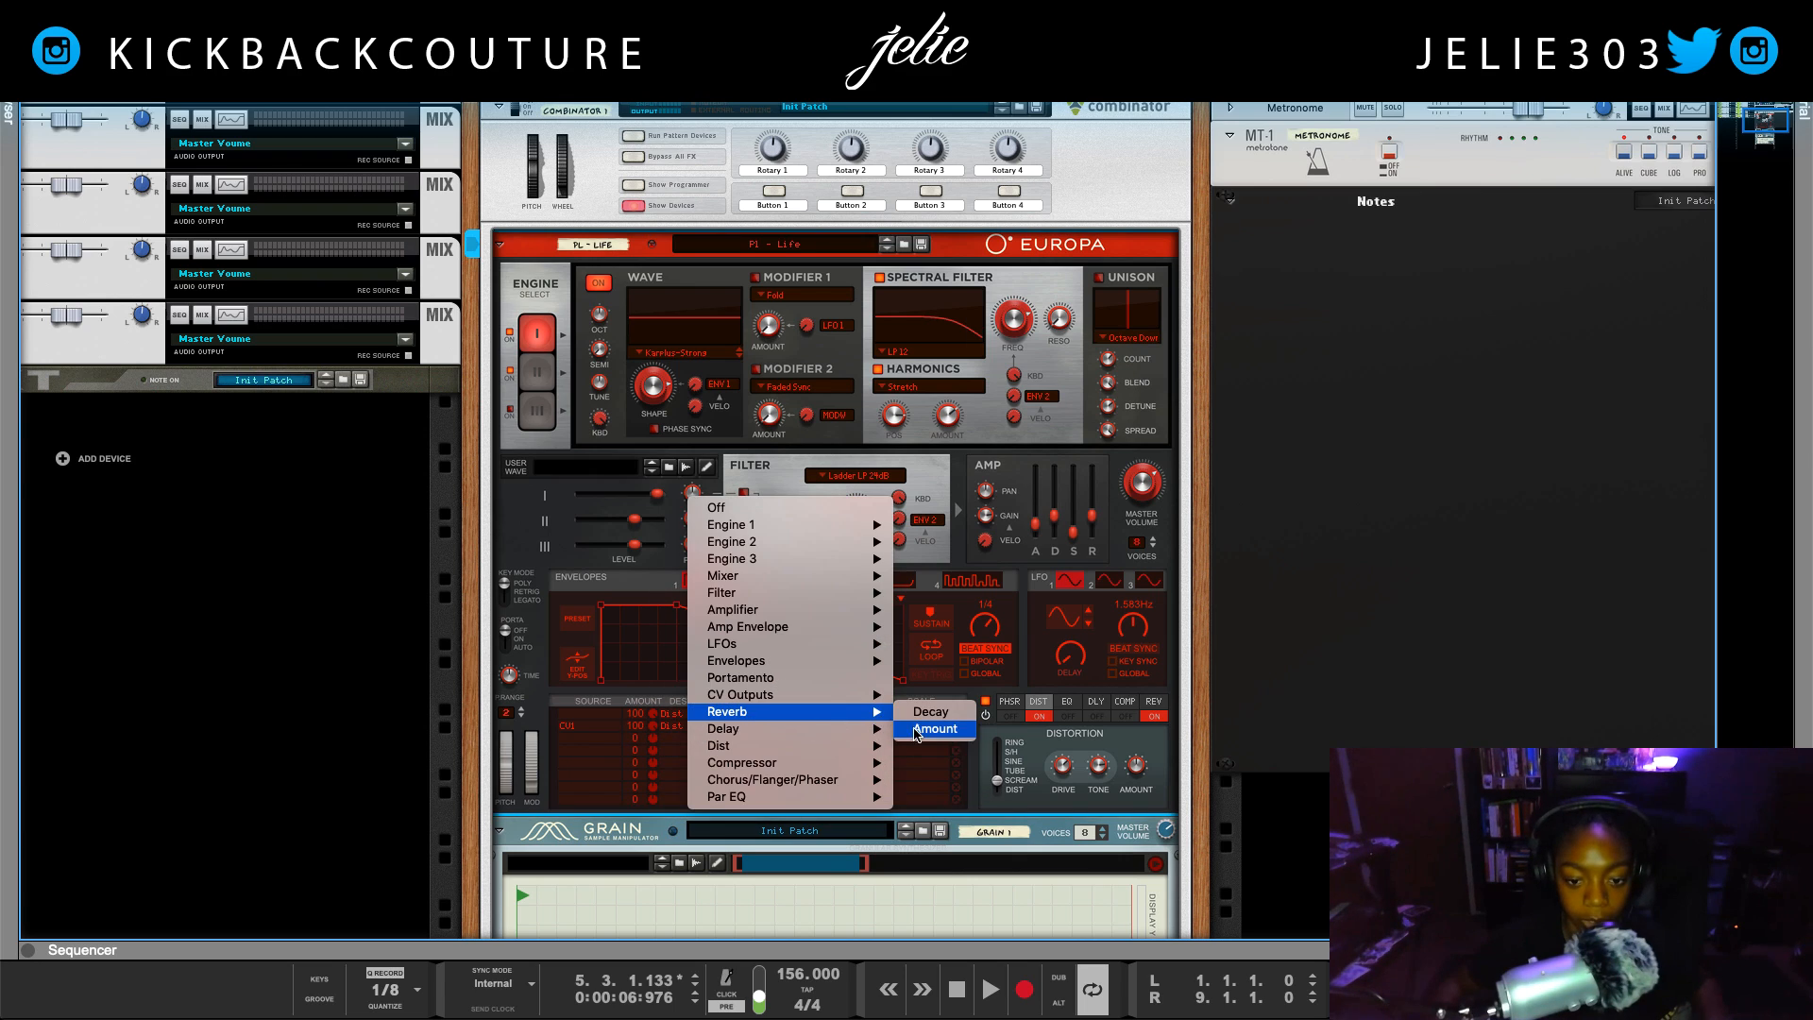
pyautogui.click(927, 731)
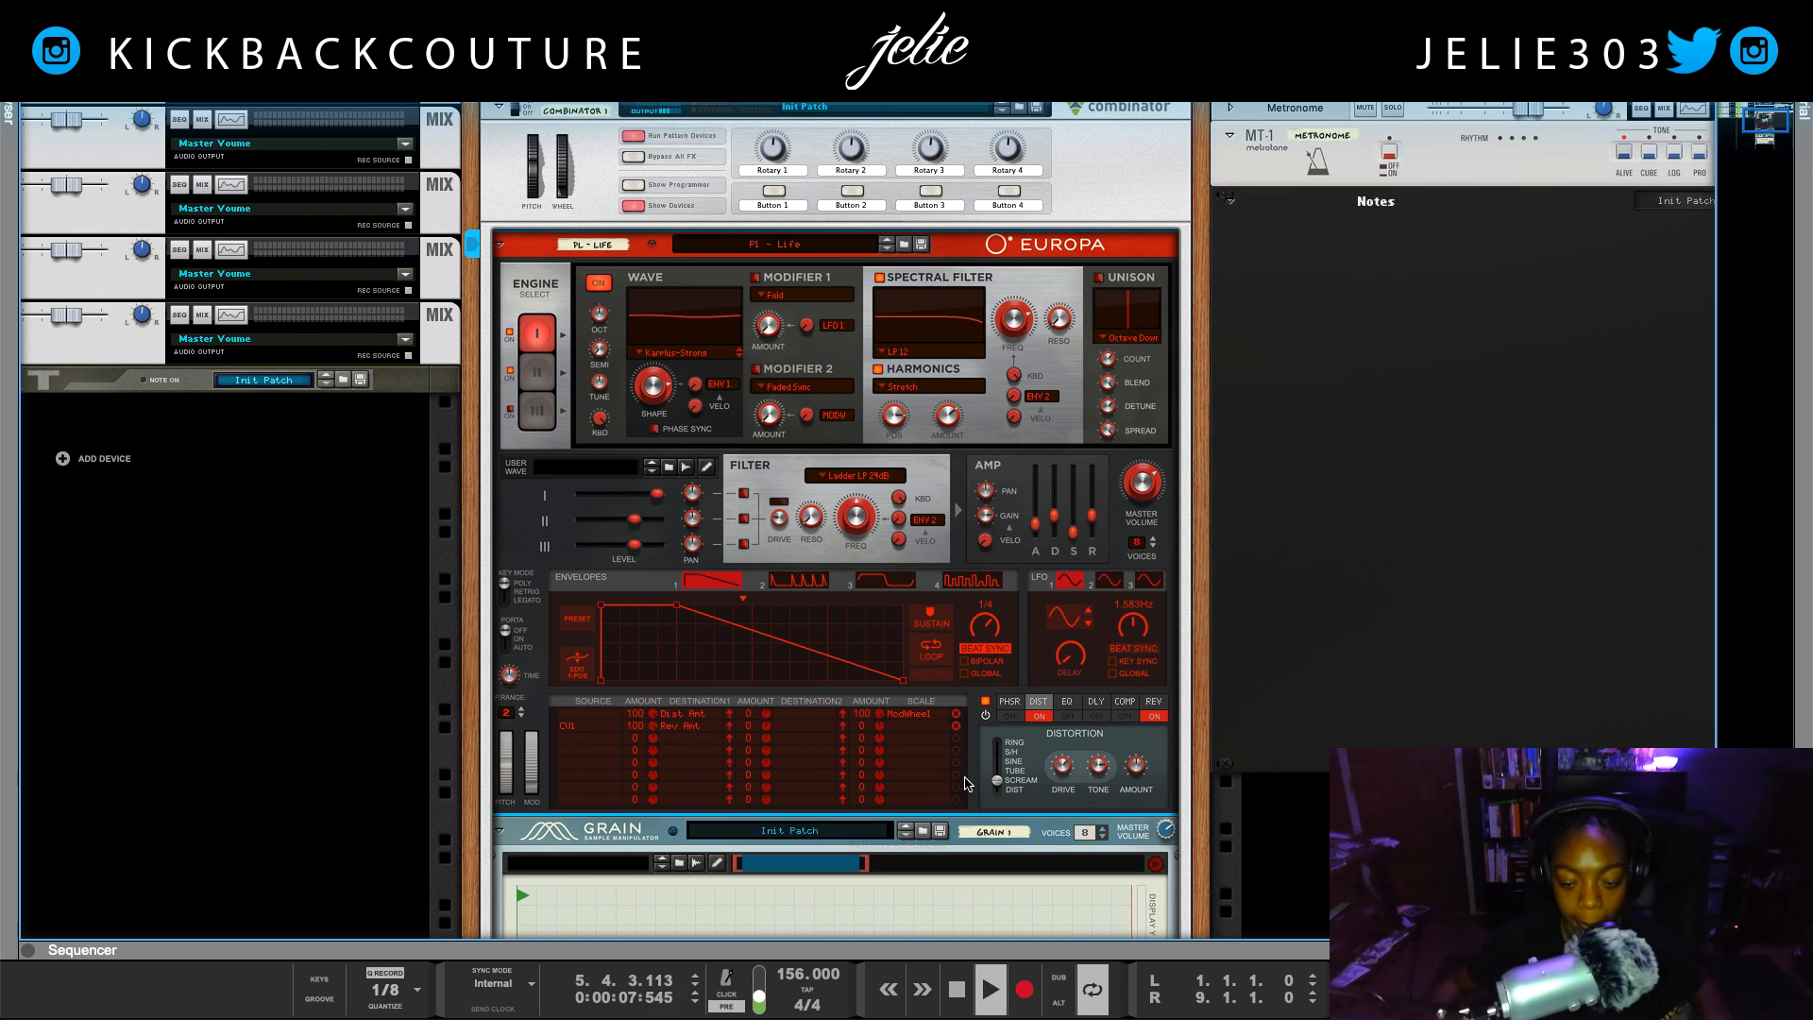
# Slow the rate of Grain's LFO 1 to 8 BAR while auditioning the patch, and stop playback
pyautogui.scroll(-3, 962, 769)
pyautogui.scroll(-2, 961, 769)
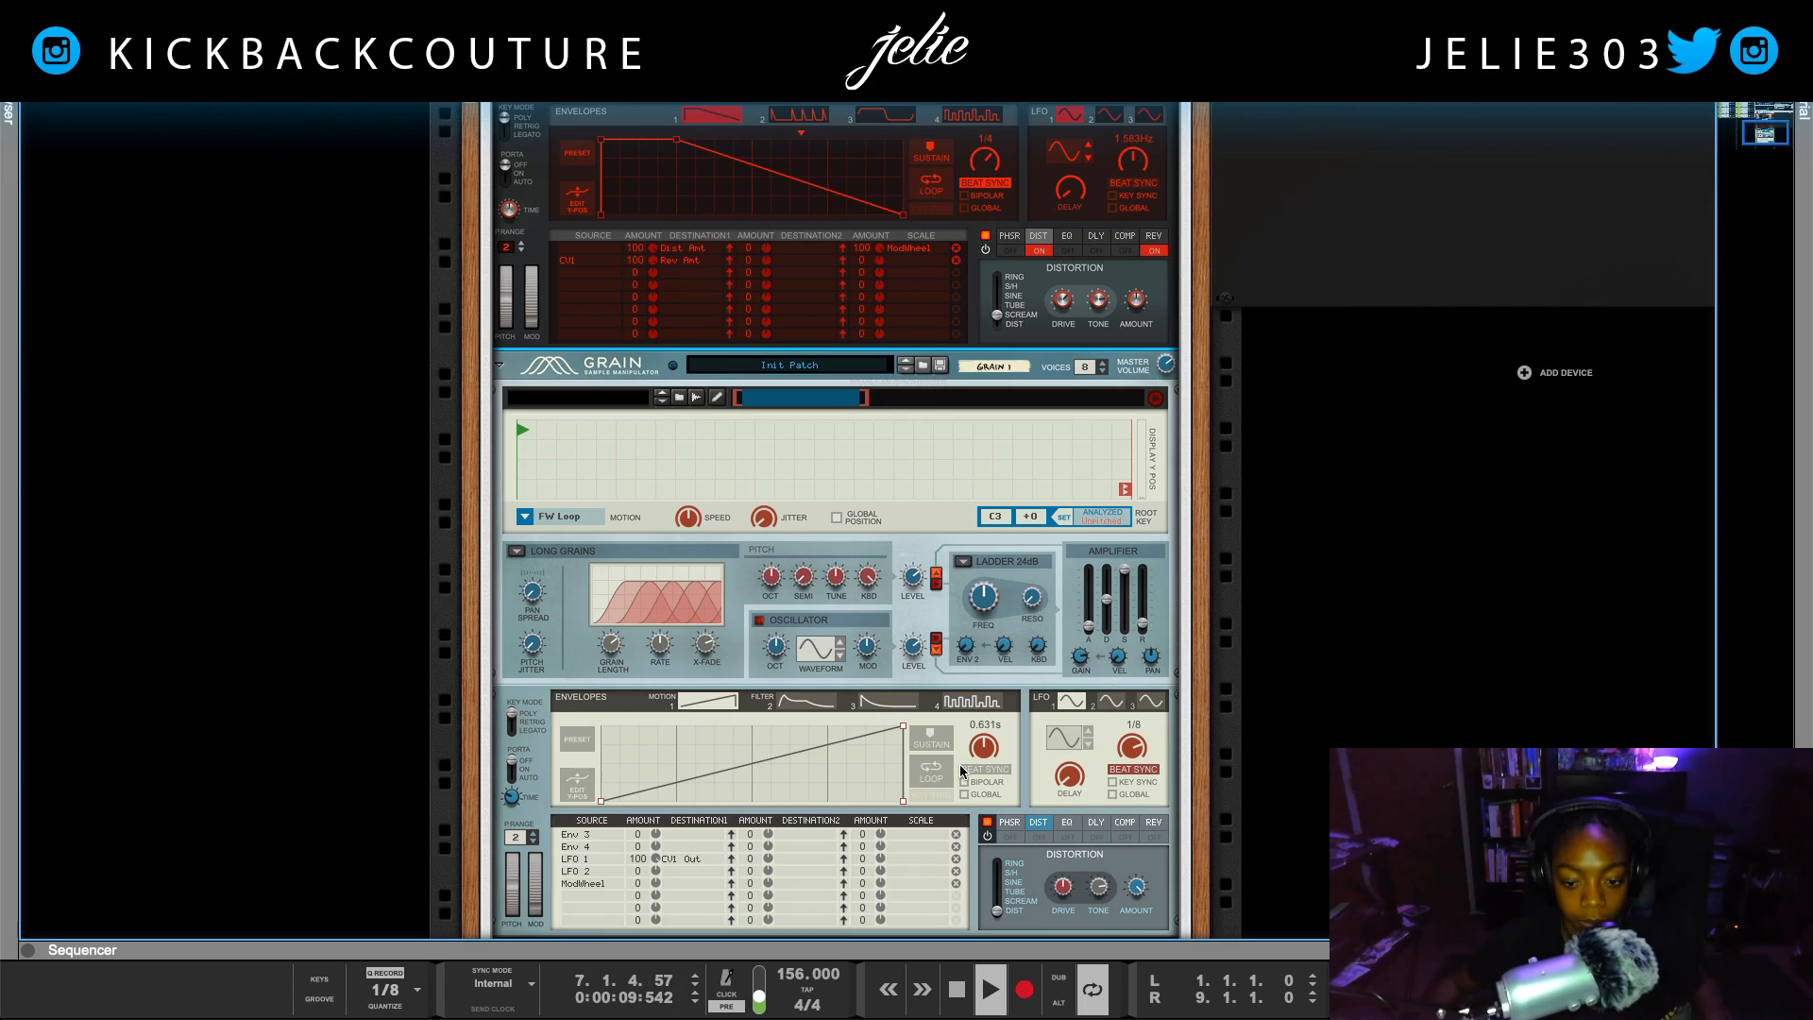
pyautogui.scroll(-1, 961, 769)
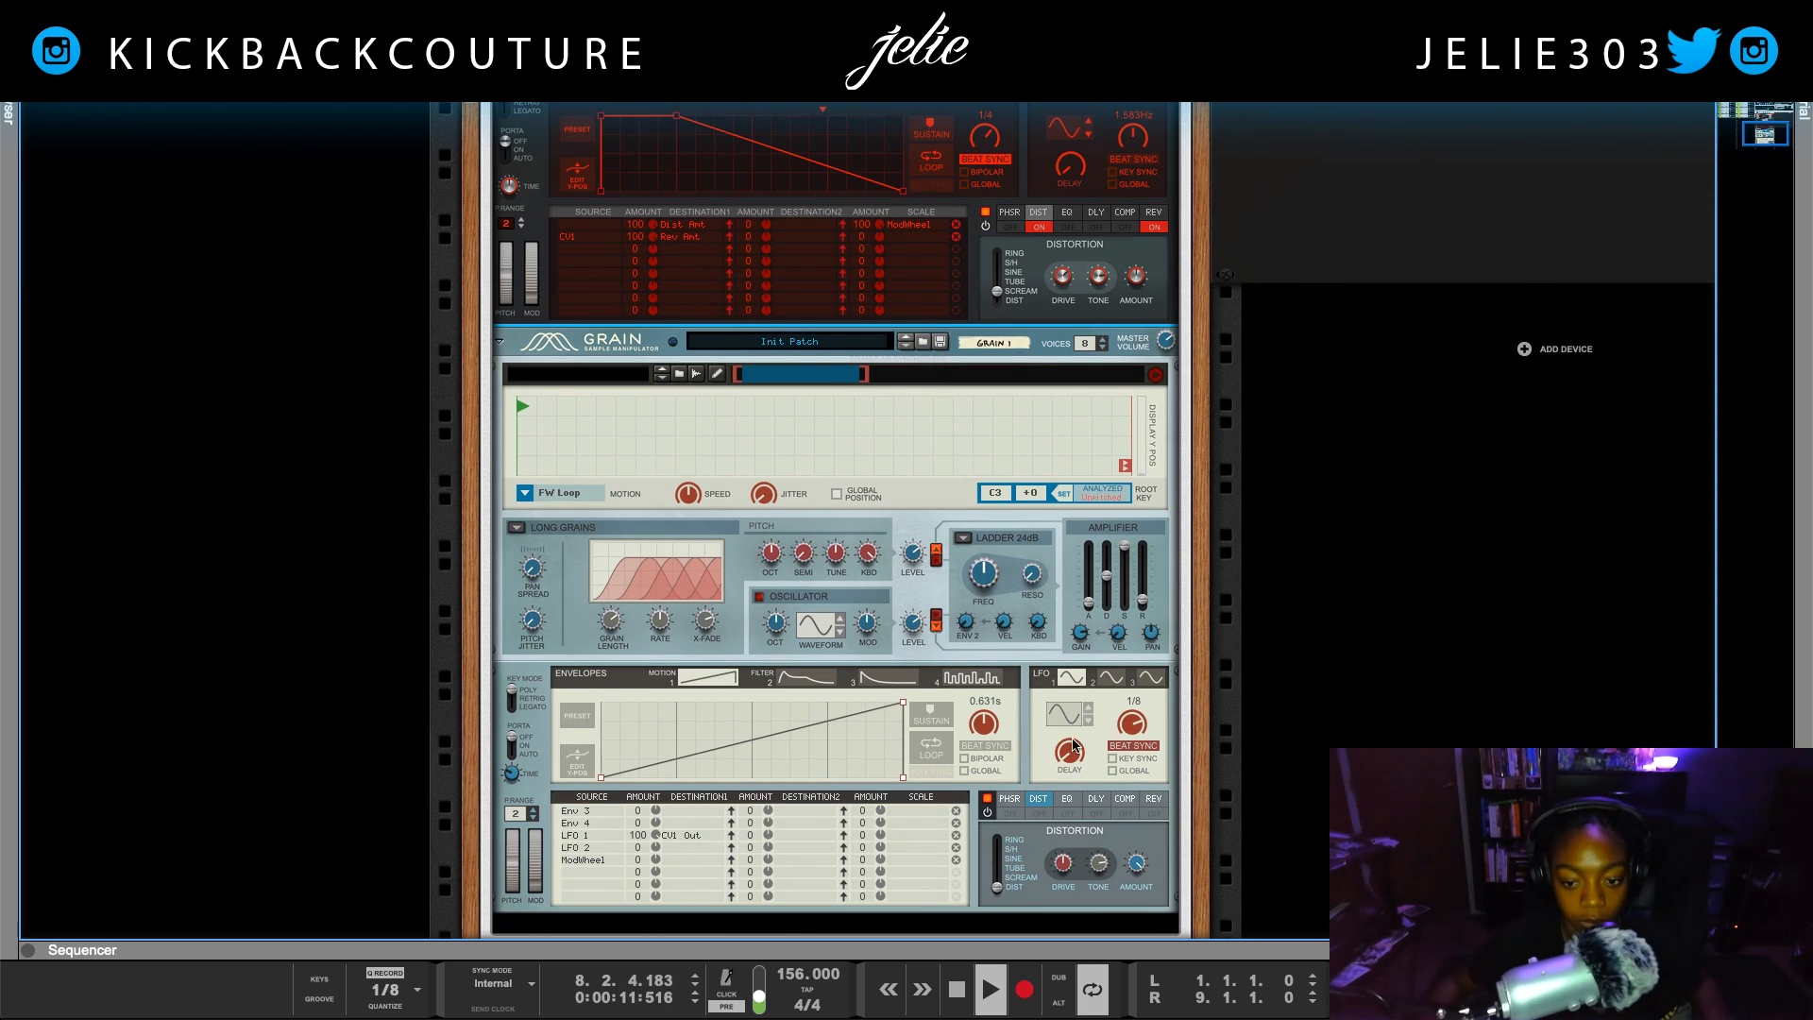
pyautogui.moveTo(1133, 732); pyautogui.dragTo(1136, 807)
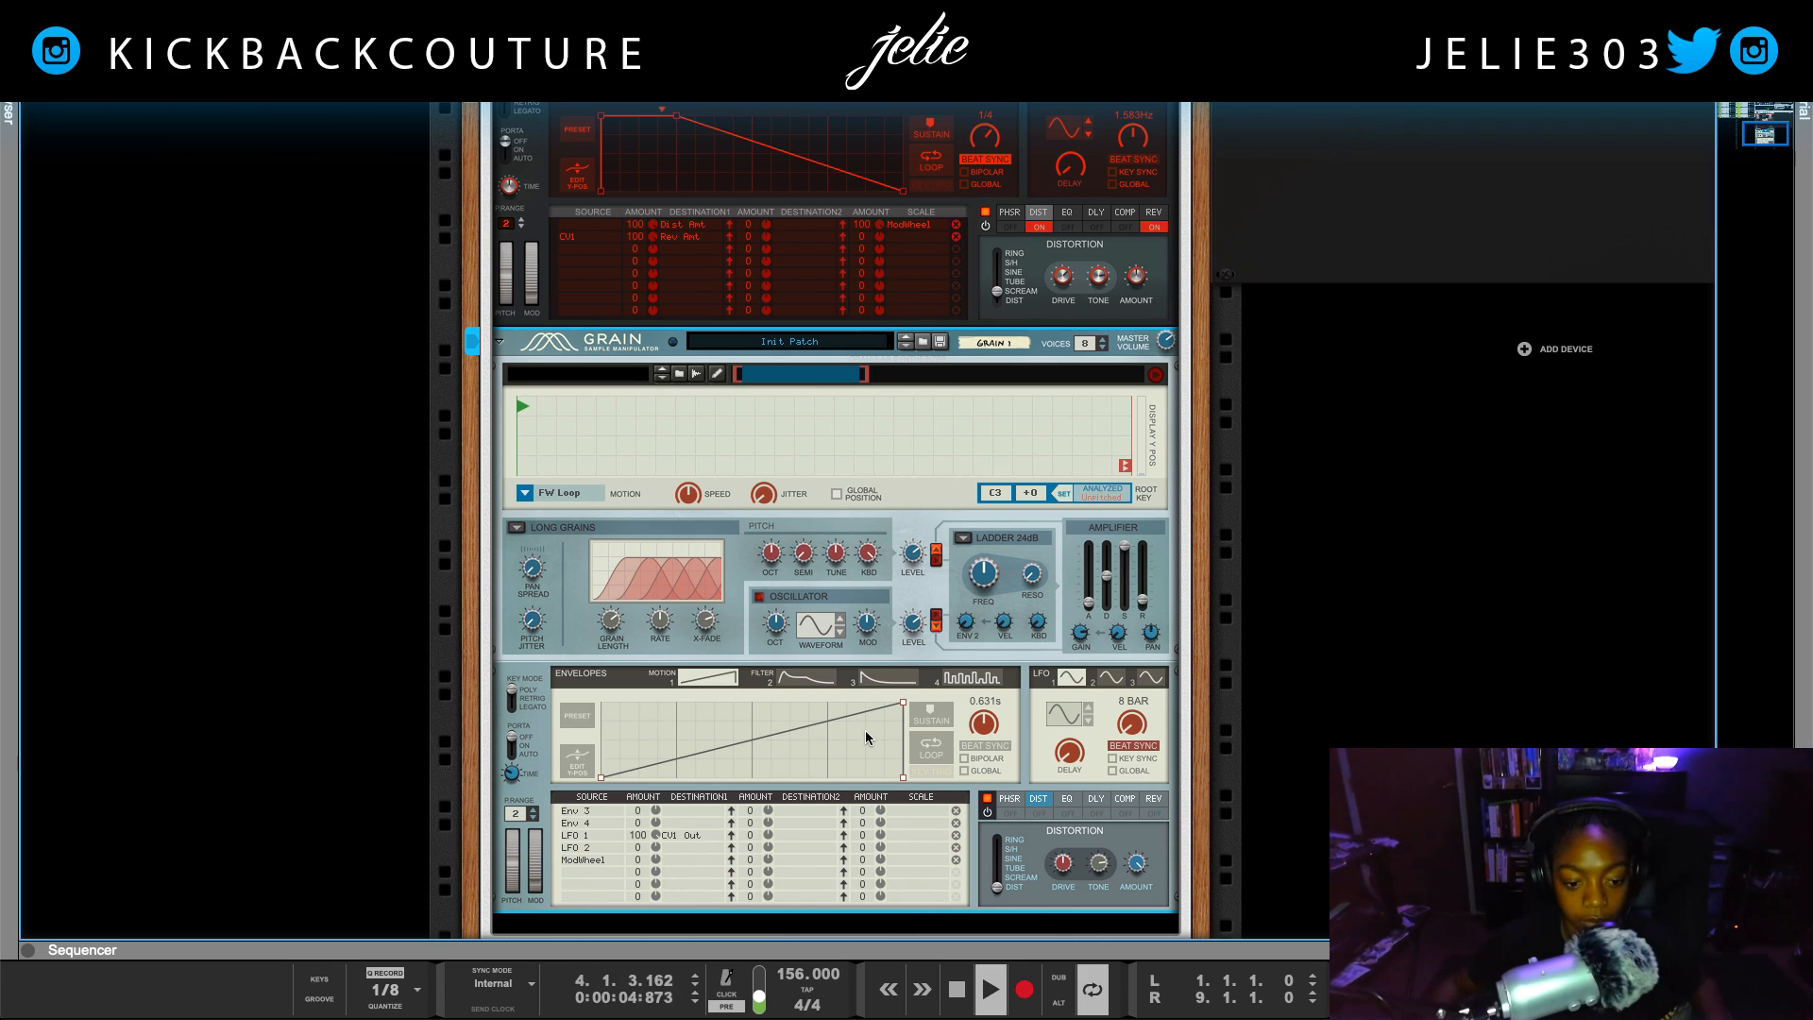
pyautogui.press('space')
# Add a Kong Drum Designer below Grain inside the Combinator
pyautogui.scroll(3, 865, 729)
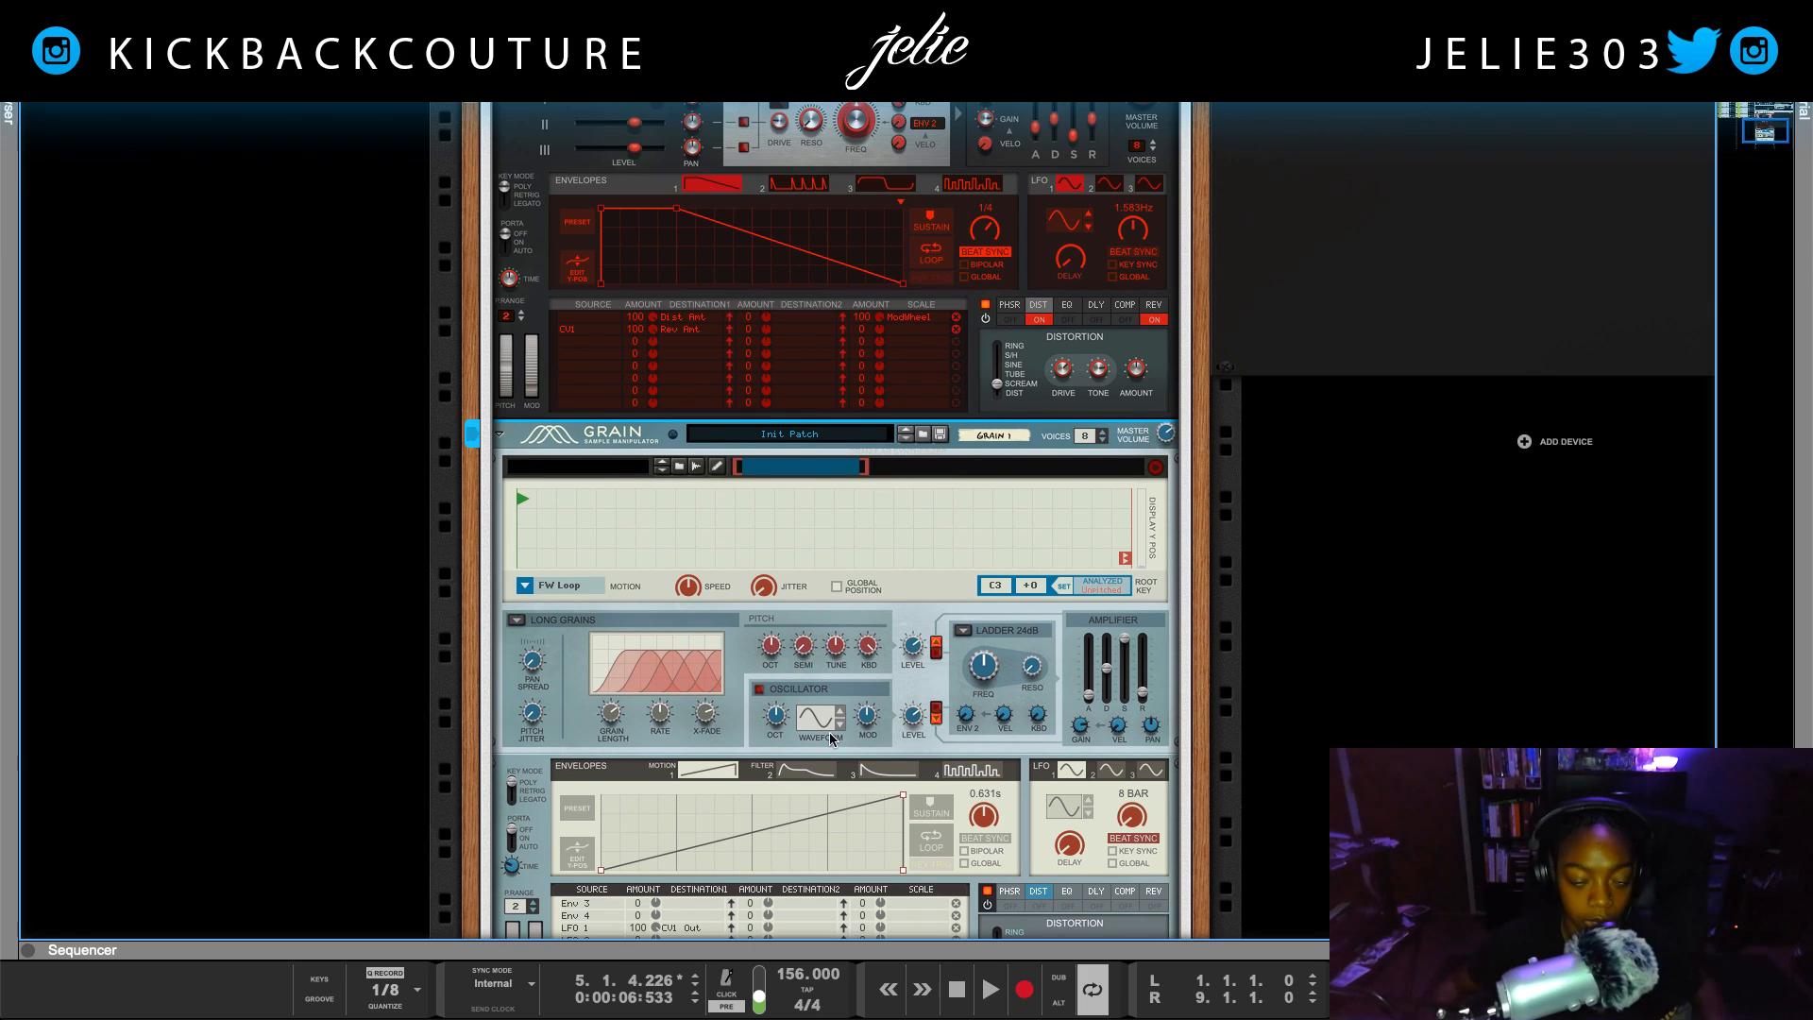
pyautogui.scroll(-7, 682, 655)
pyautogui.rightClick(749, 740)
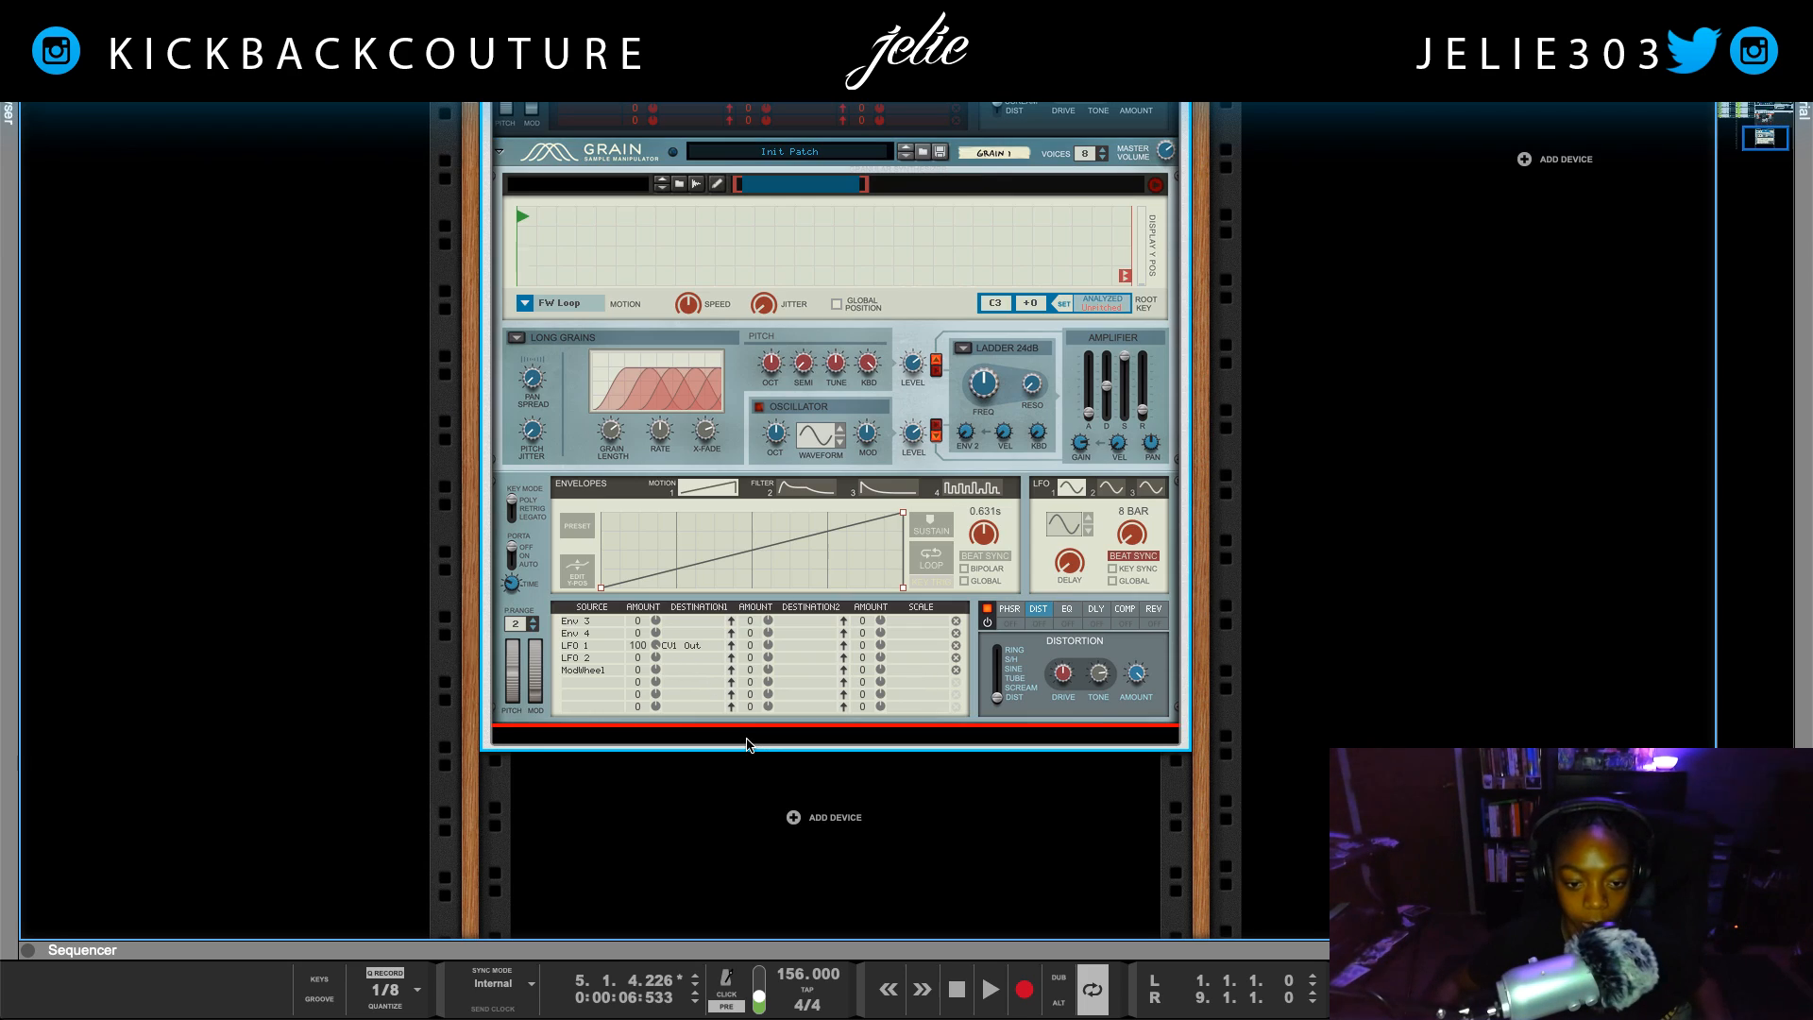
pyautogui.moveTo(795, 658)
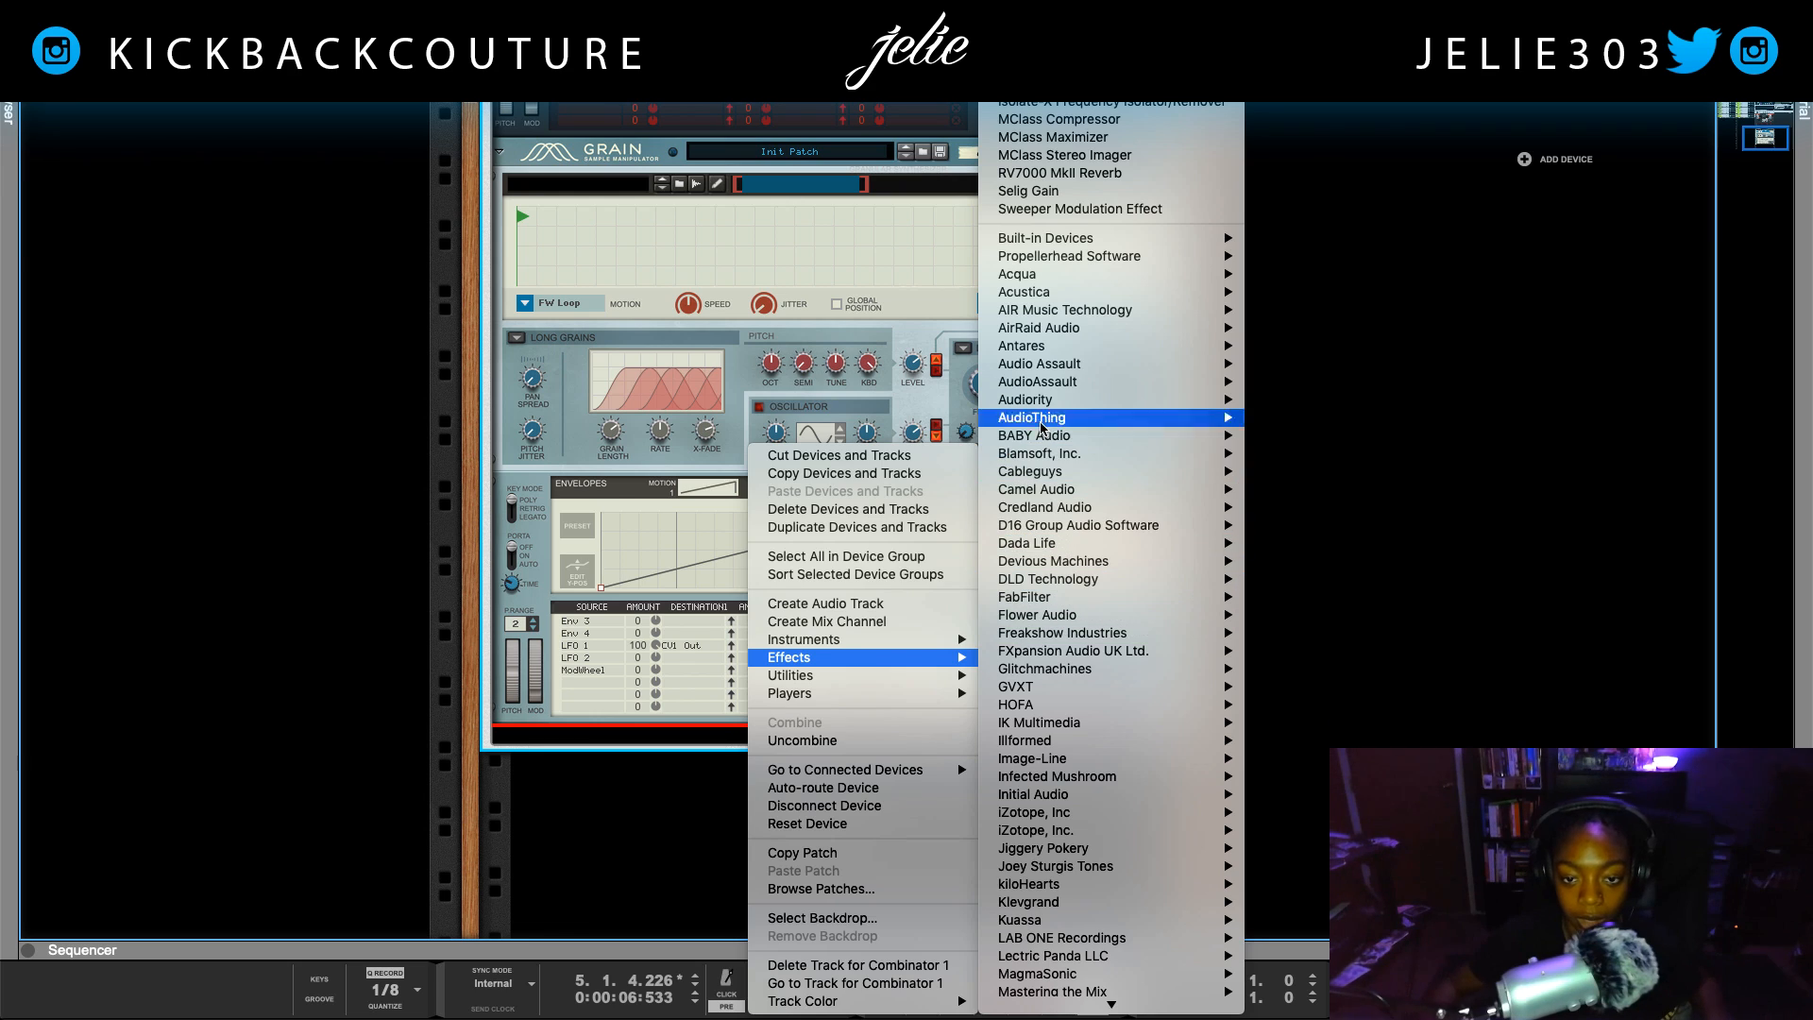
pyautogui.moveTo(1023, 402)
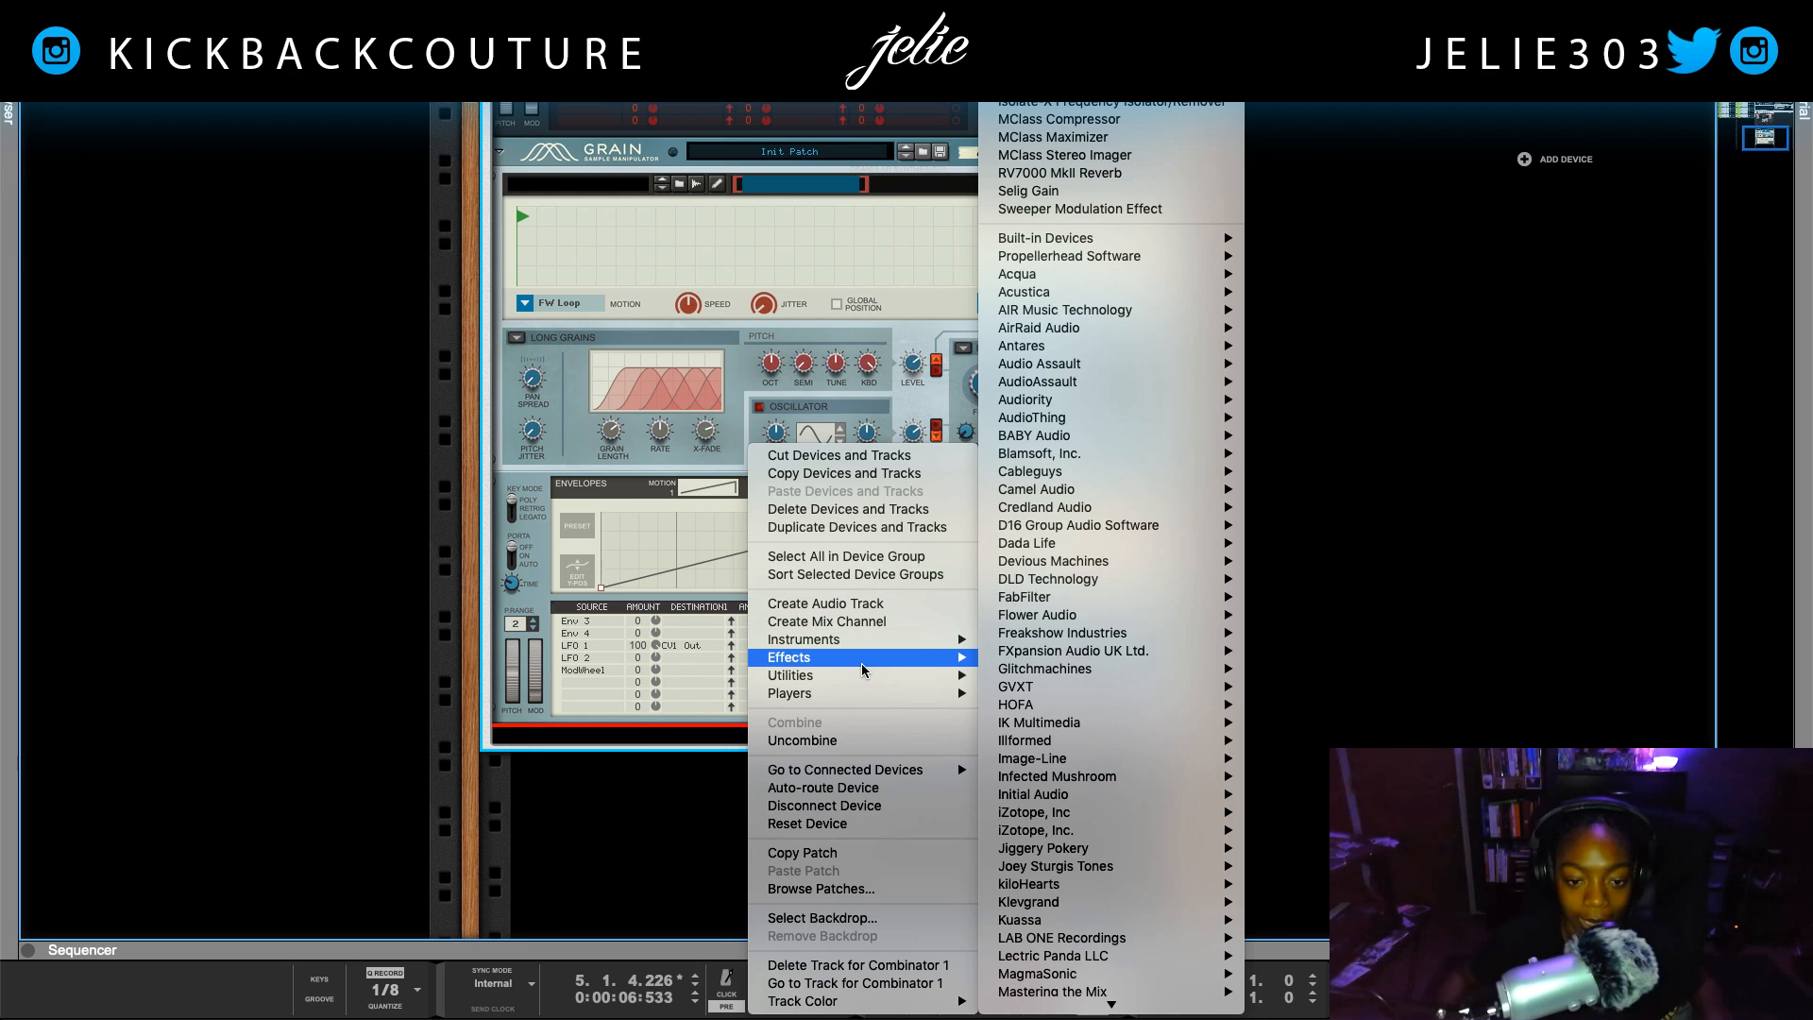
pyautogui.moveTo(1105, 242)
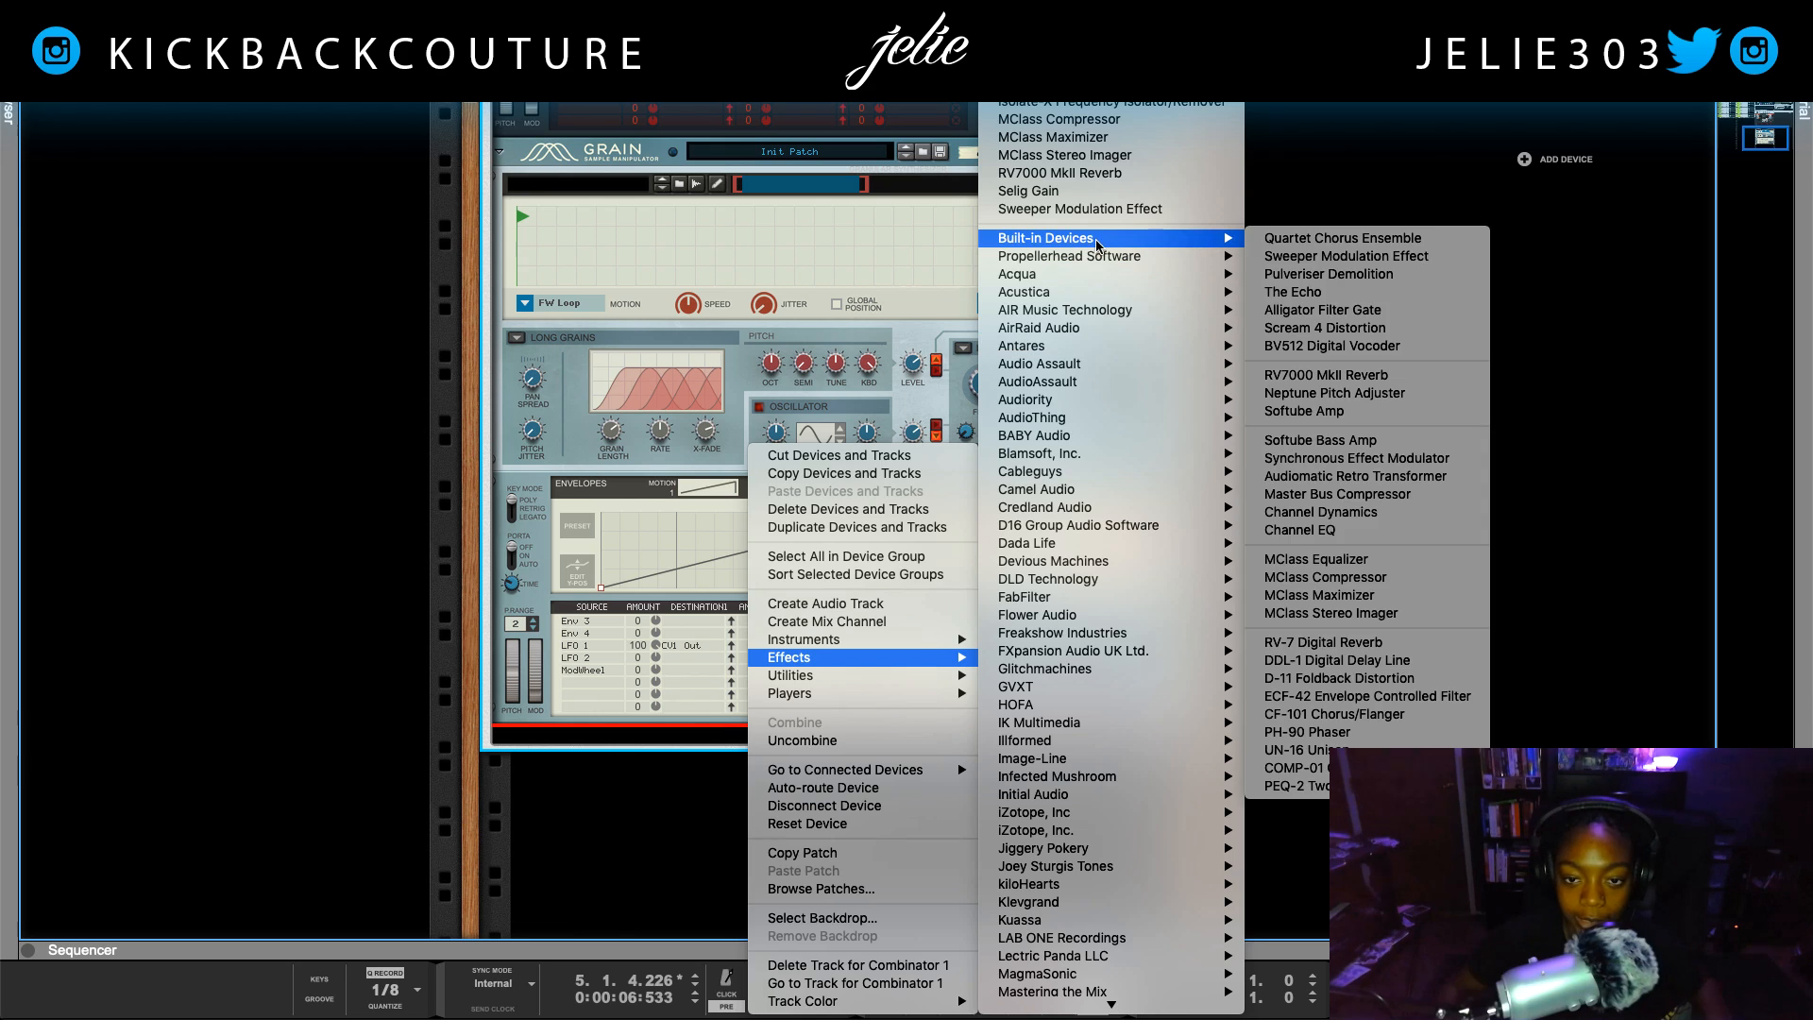
pyautogui.moveTo(848, 644)
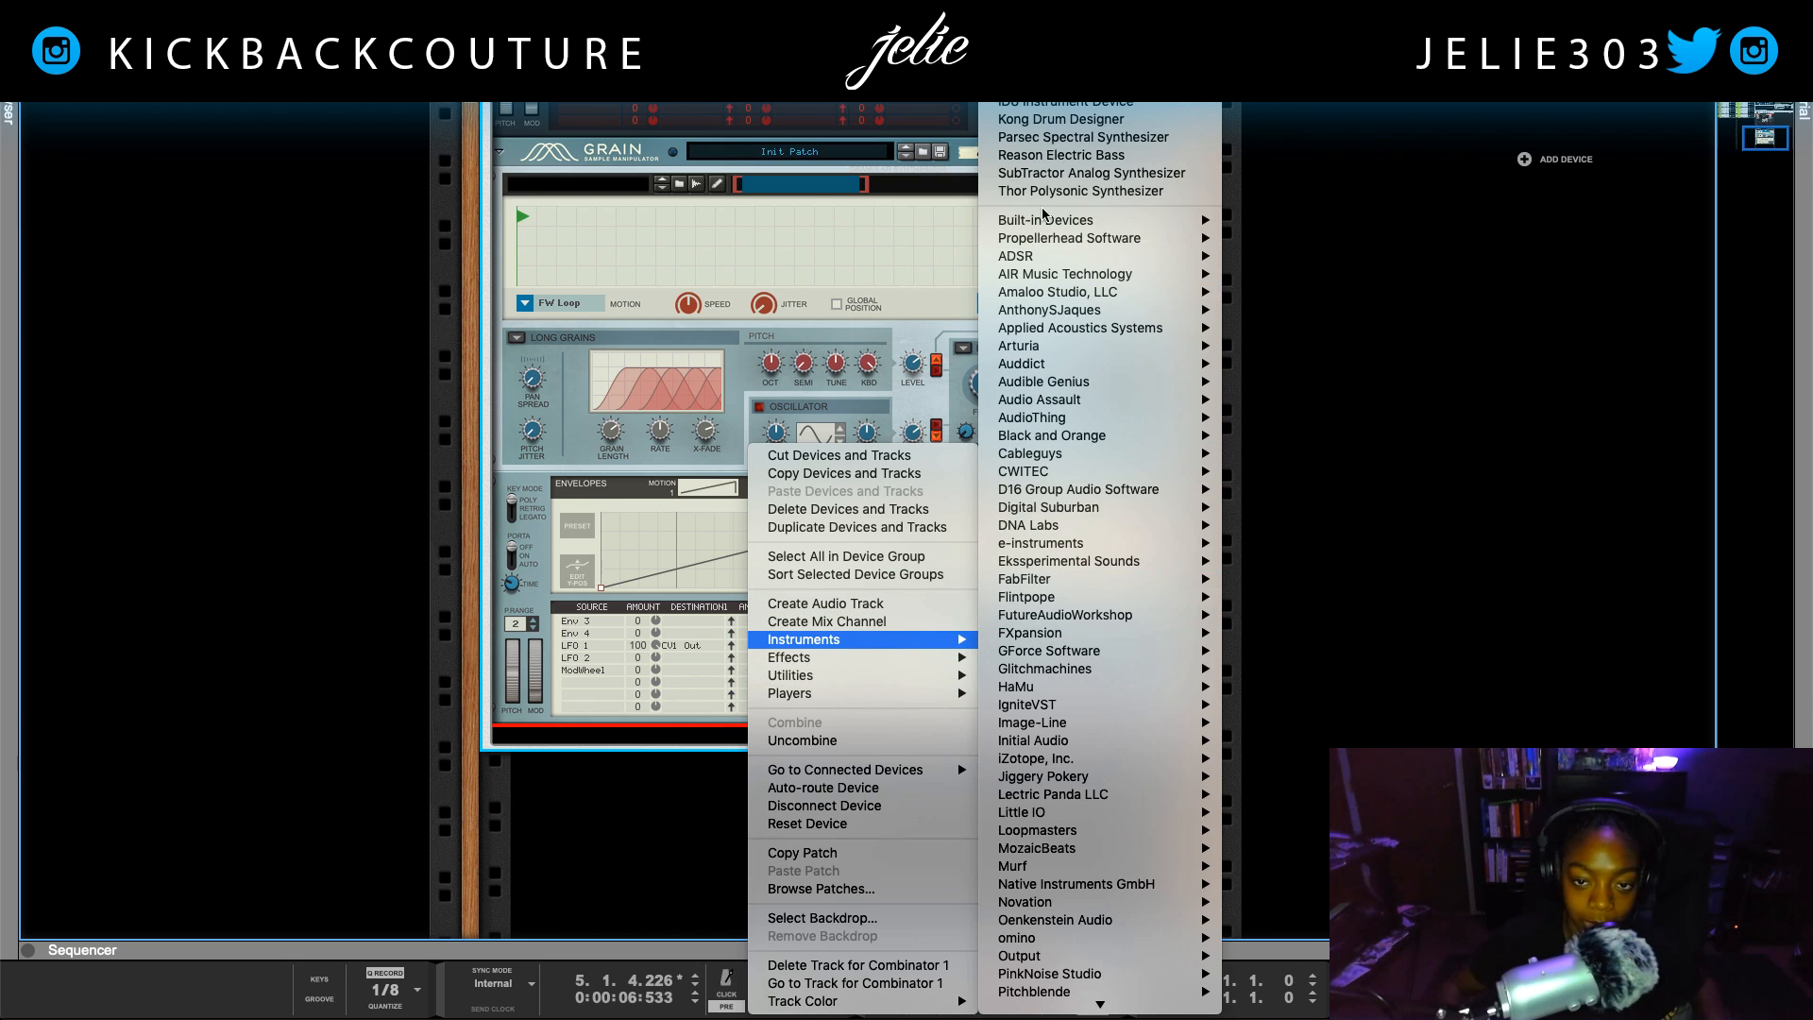
pyautogui.moveTo(1048, 219)
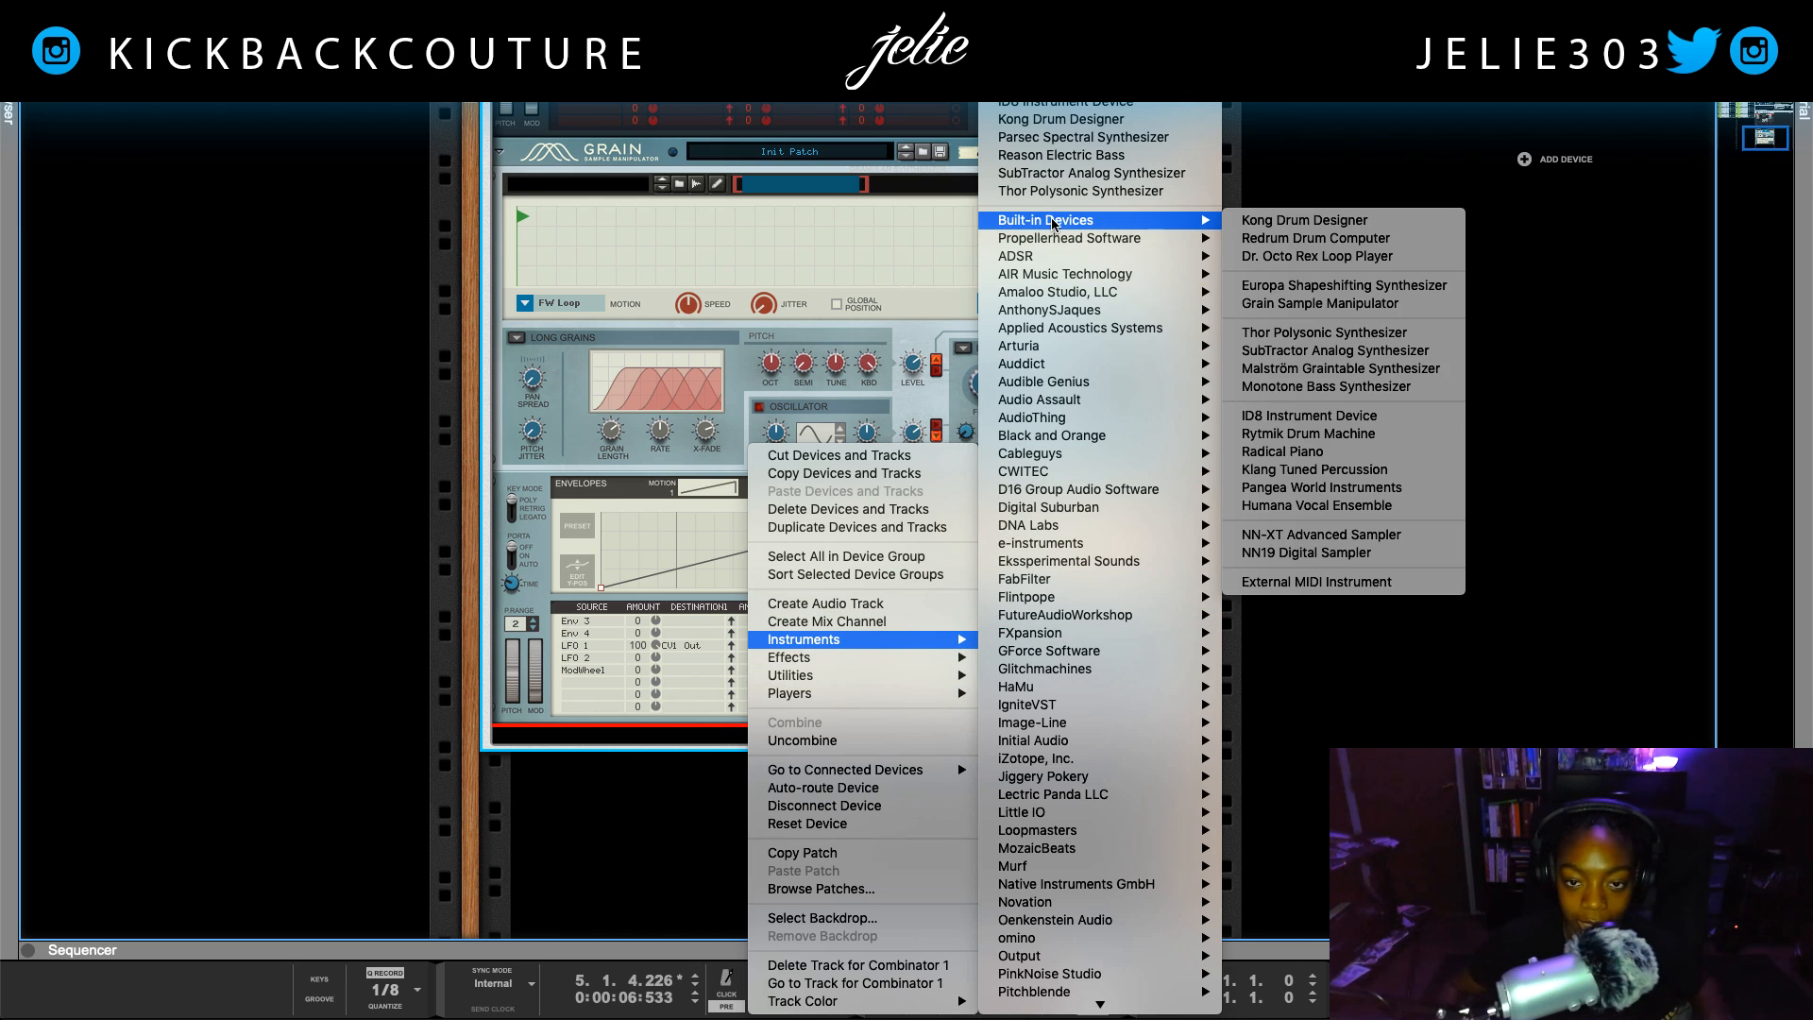
pyautogui.click(1305, 220)
# Turn the rack around and show Kong's drum and FX section with its external audio and breakout jacks
pyautogui.press('Tab')
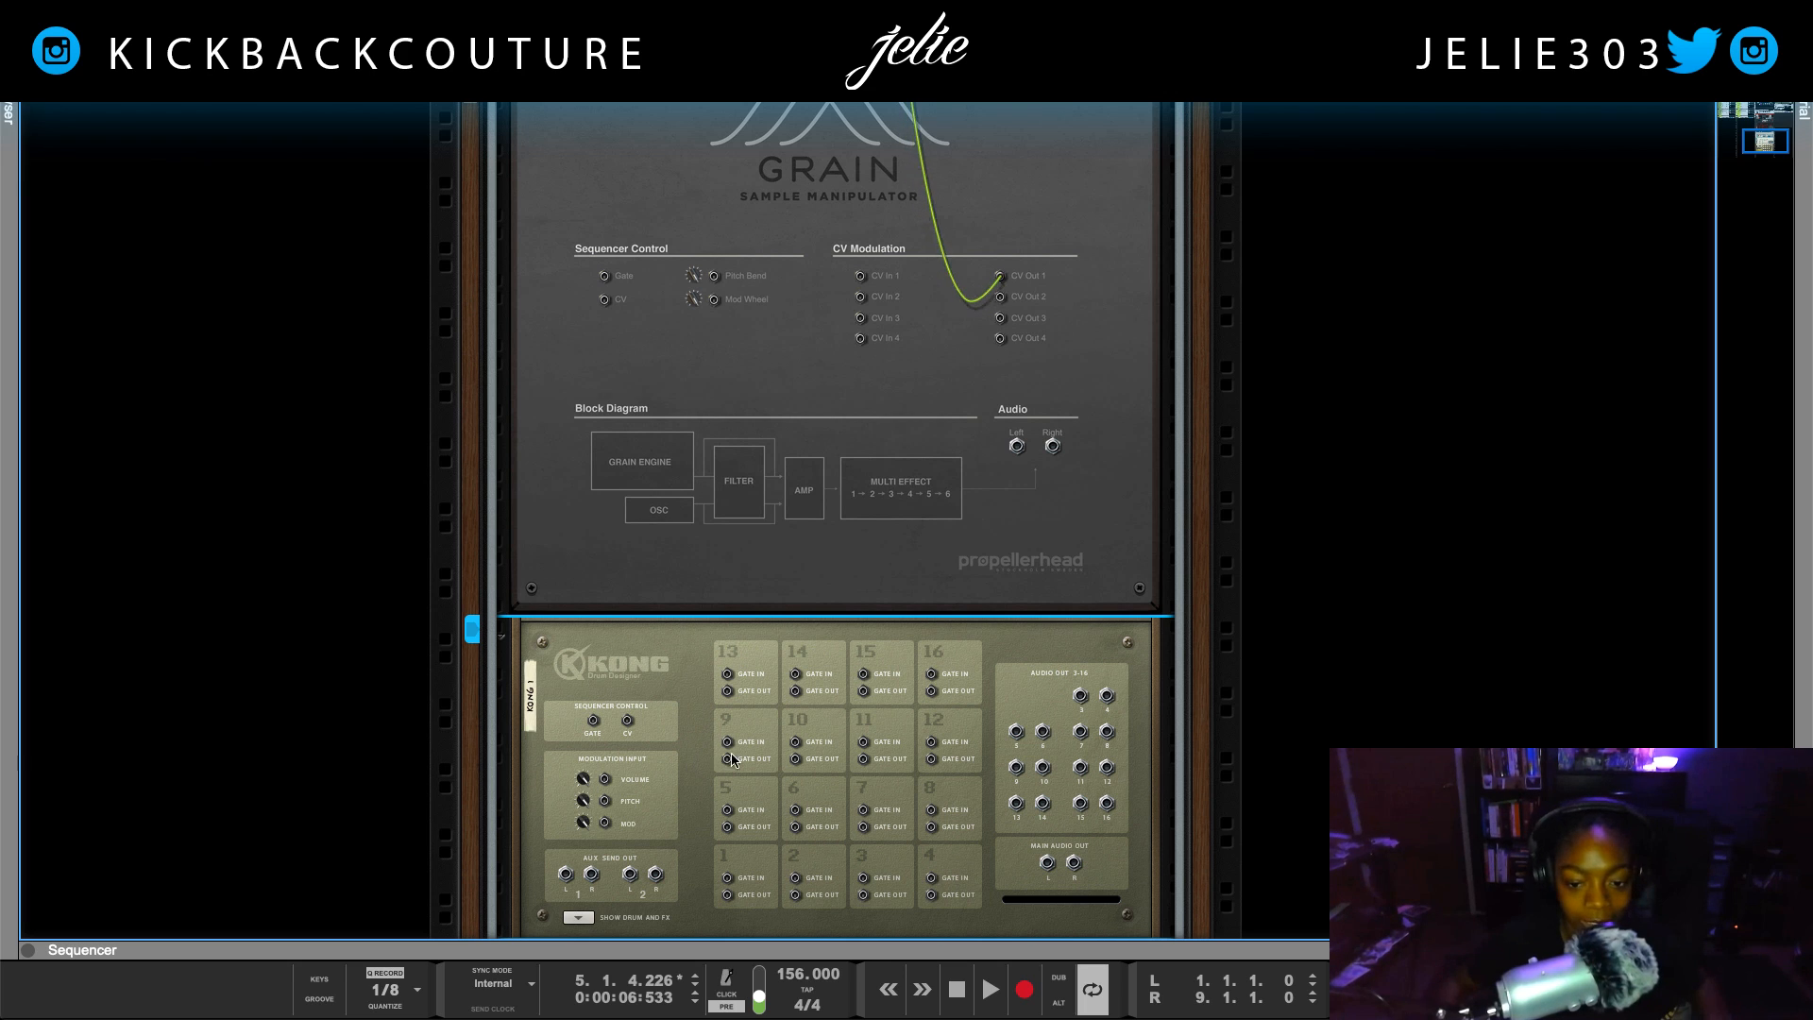
pyautogui.scroll(-2, 738, 775)
pyautogui.scroll(10, 739, 774)
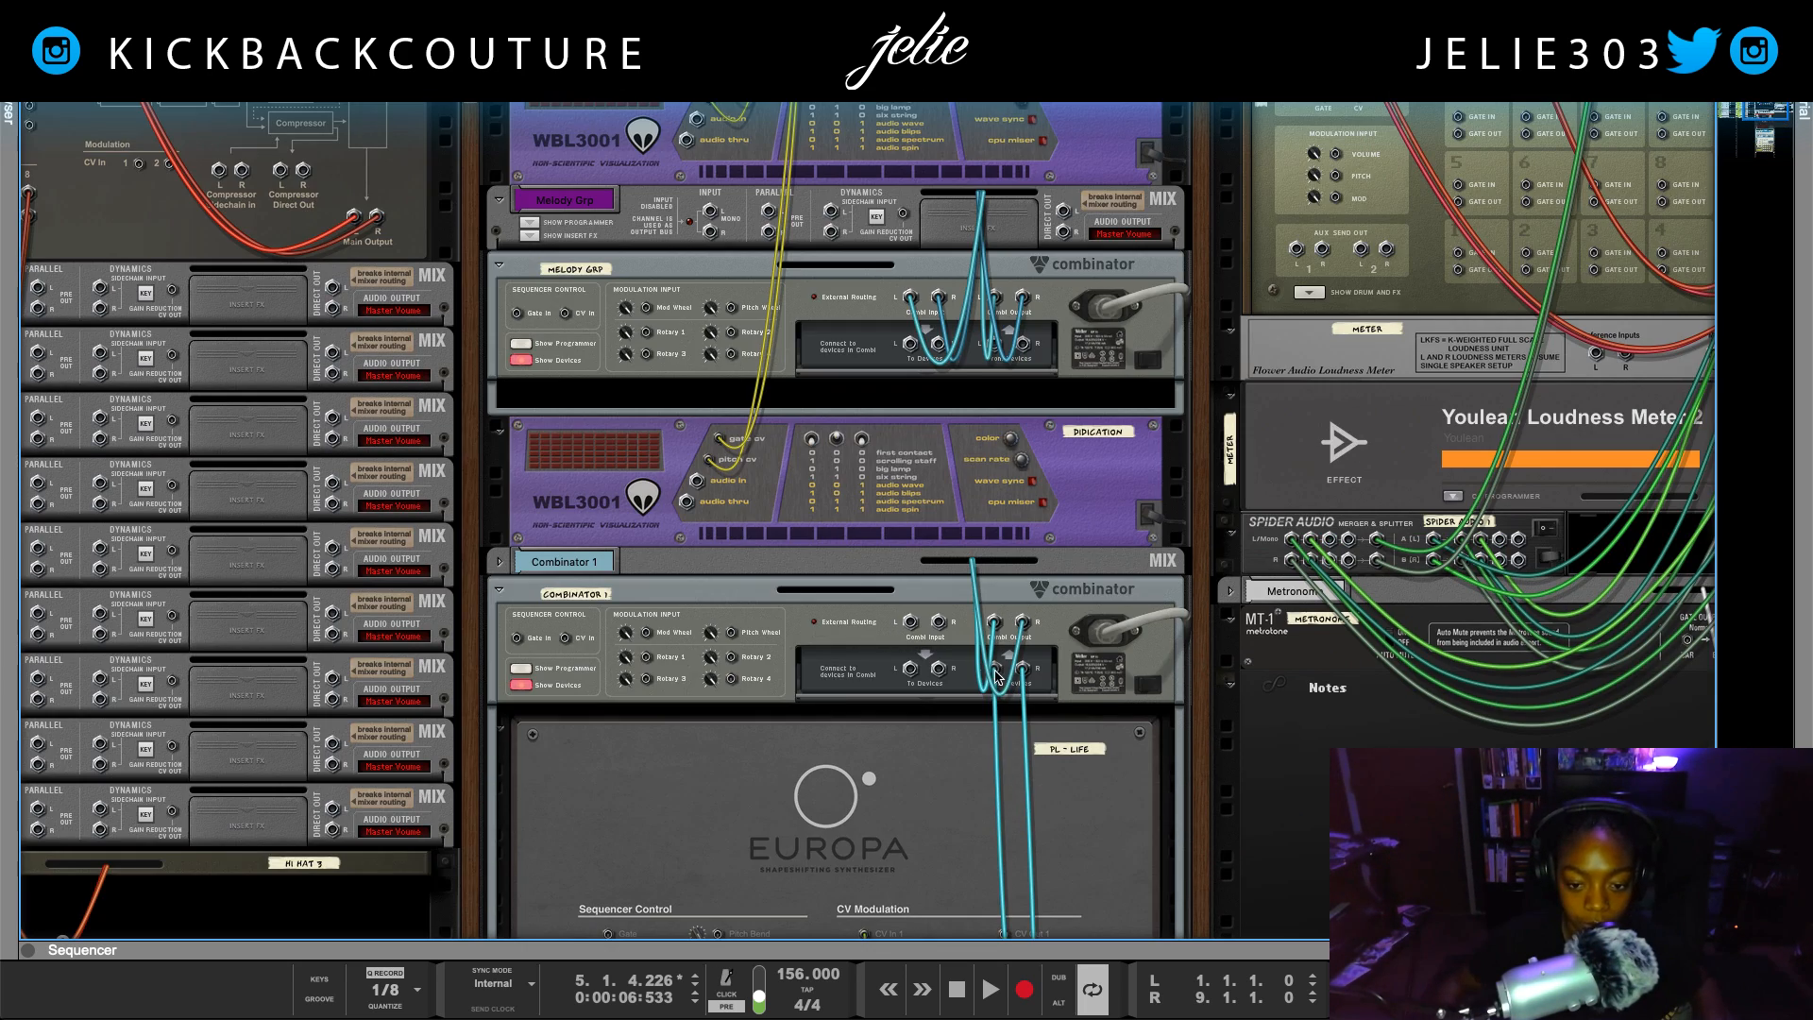
pyautogui.scroll(-8, 959, 658)
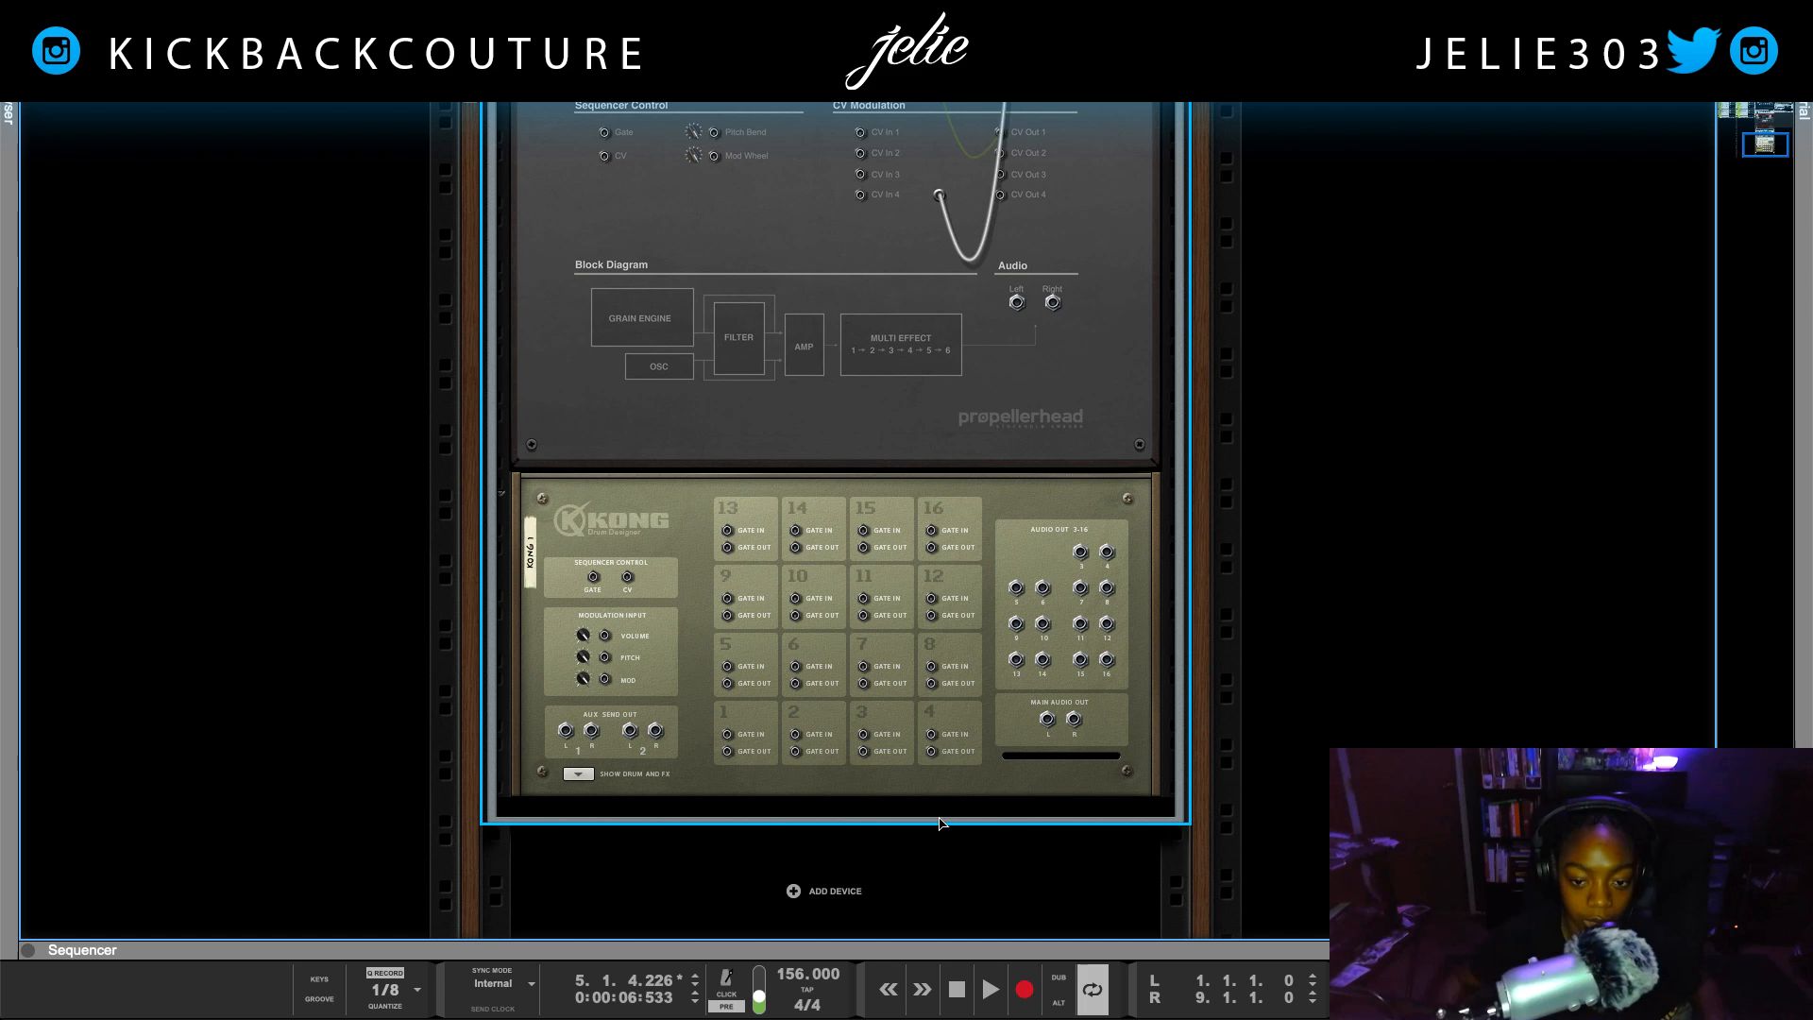
pyautogui.moveTo(940, 823); pyautogui.dragTo(586, 776)
pyautogui.click(581, 775)
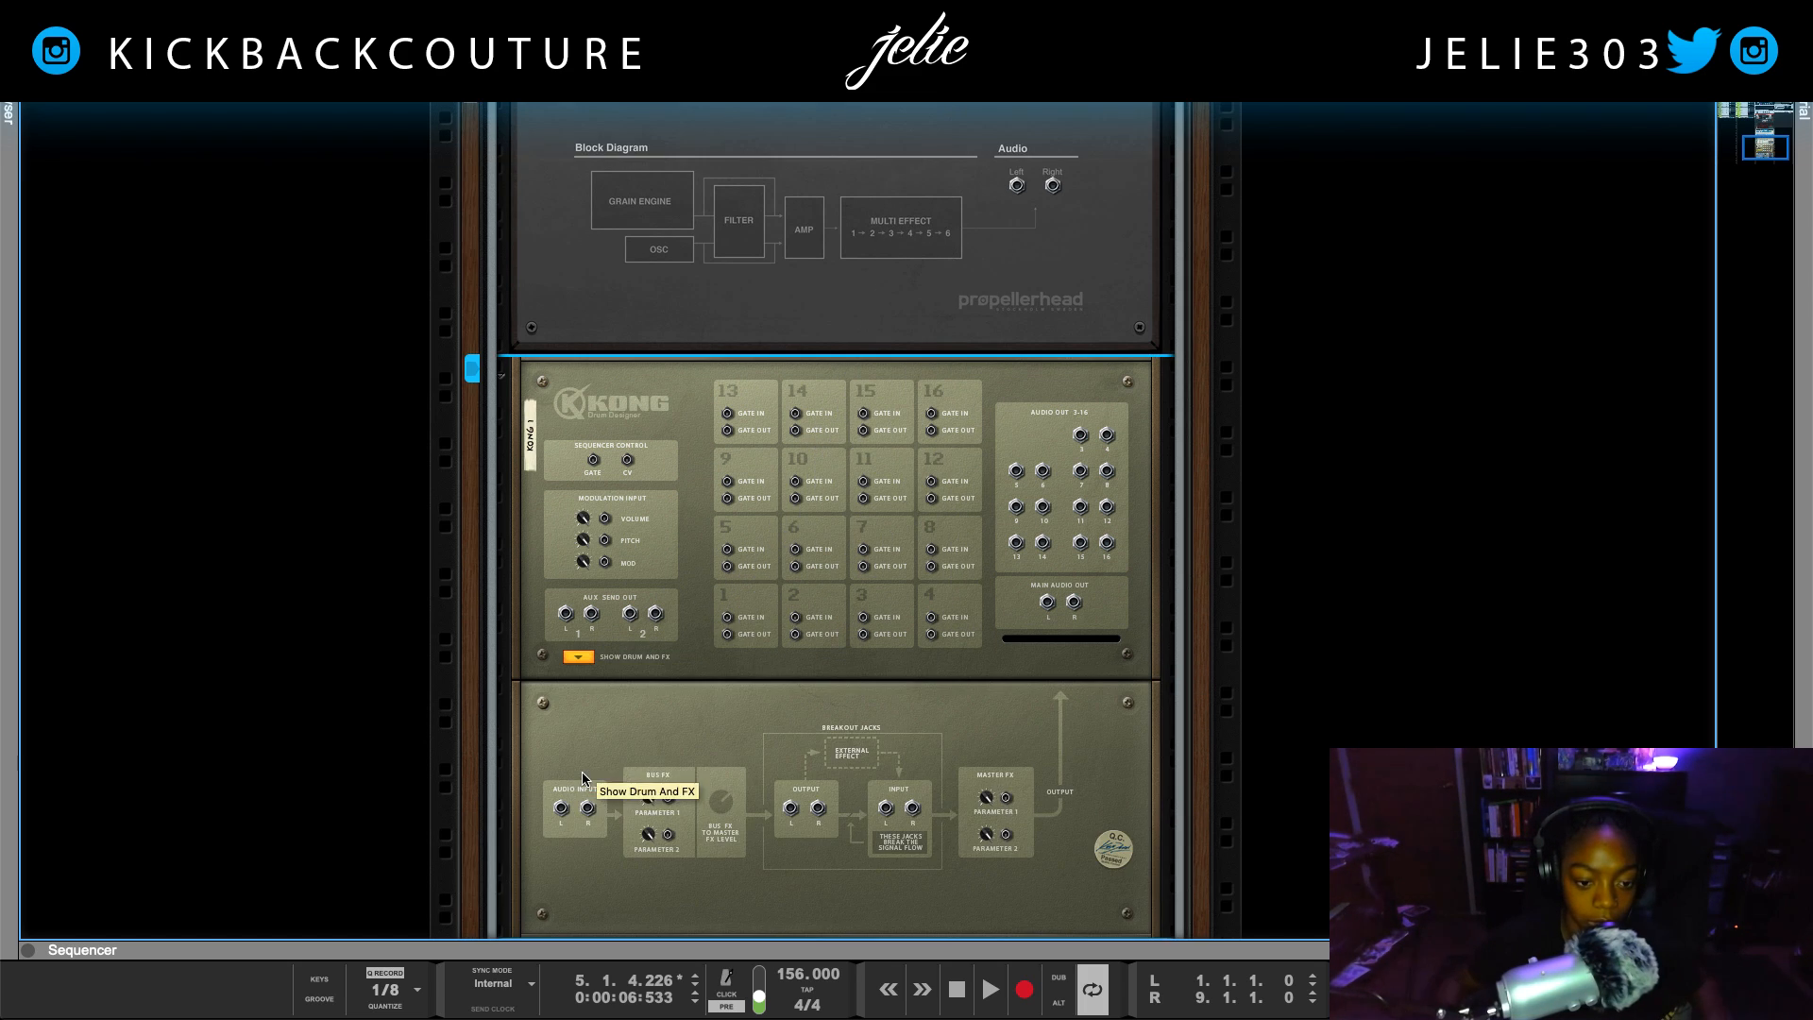
# Route Europa's stereo audio output into Kong's audio input and Kong's breakout output to the Combinator's From Devices input
pyautogui.scroll(10, 563, 803)
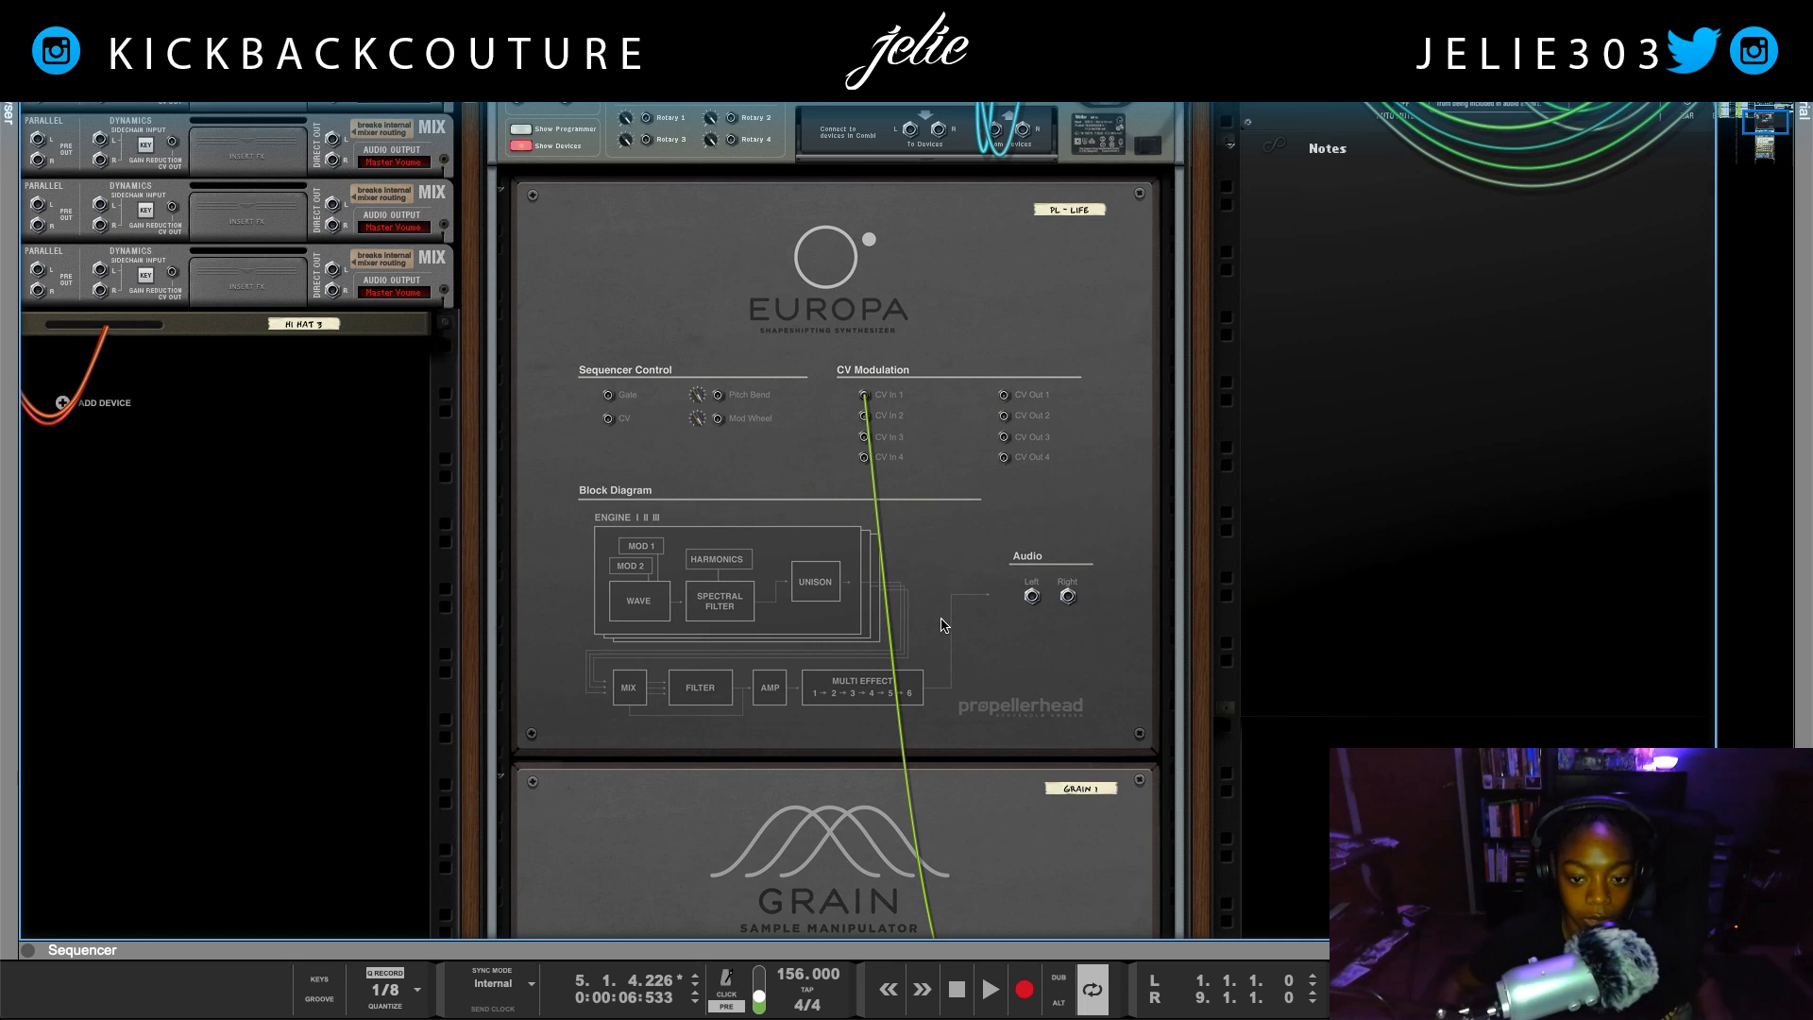
pyautogui.moveTo(1031, 597); pyautogui.dragTo(564, 592)
pyautogui.moveTo(791, 591); pyautogui.dragTo(997, 486)
pyautogui.scroll(4, 805, 604)
pyautogui.scroll(12, 821, 606)
# Load the Tape Echo as Kong's Bus FX while auditioning the patch, and stop playback
pyautogui.press('Tab')
pyautogui.scroll(-15, 831, 654)
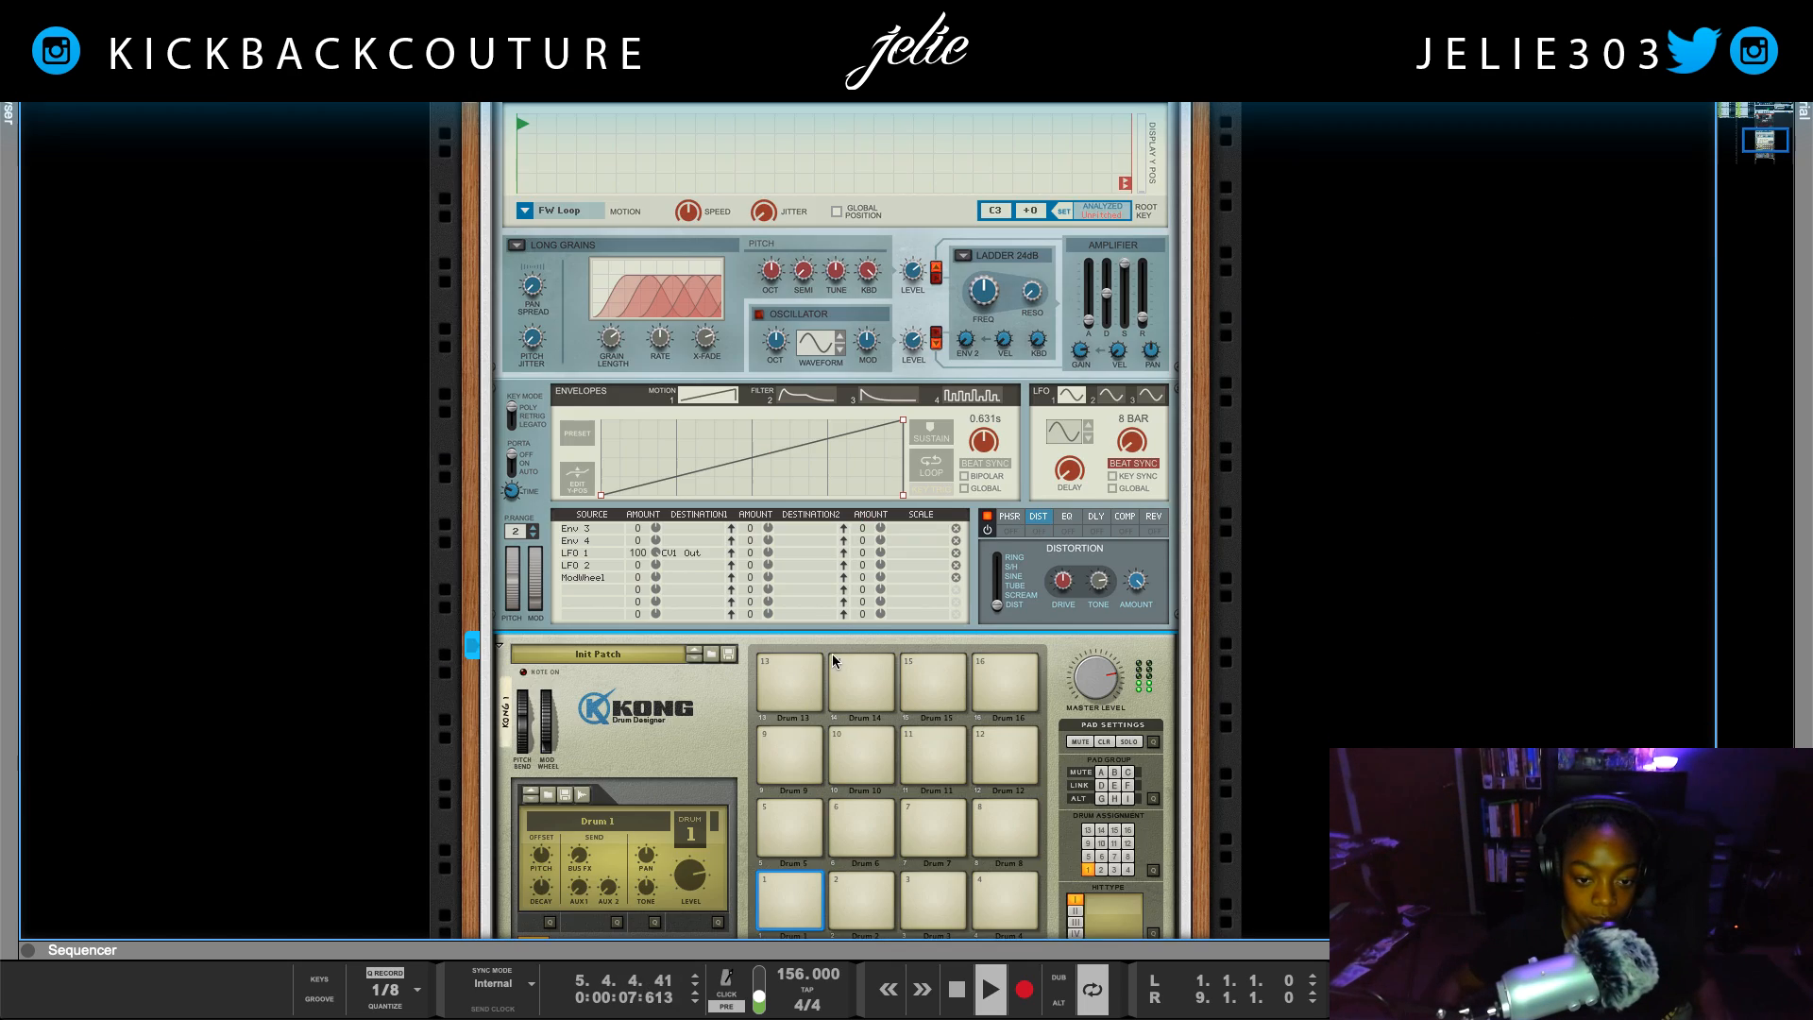
pyautogui.scroll(1, 850, 652)
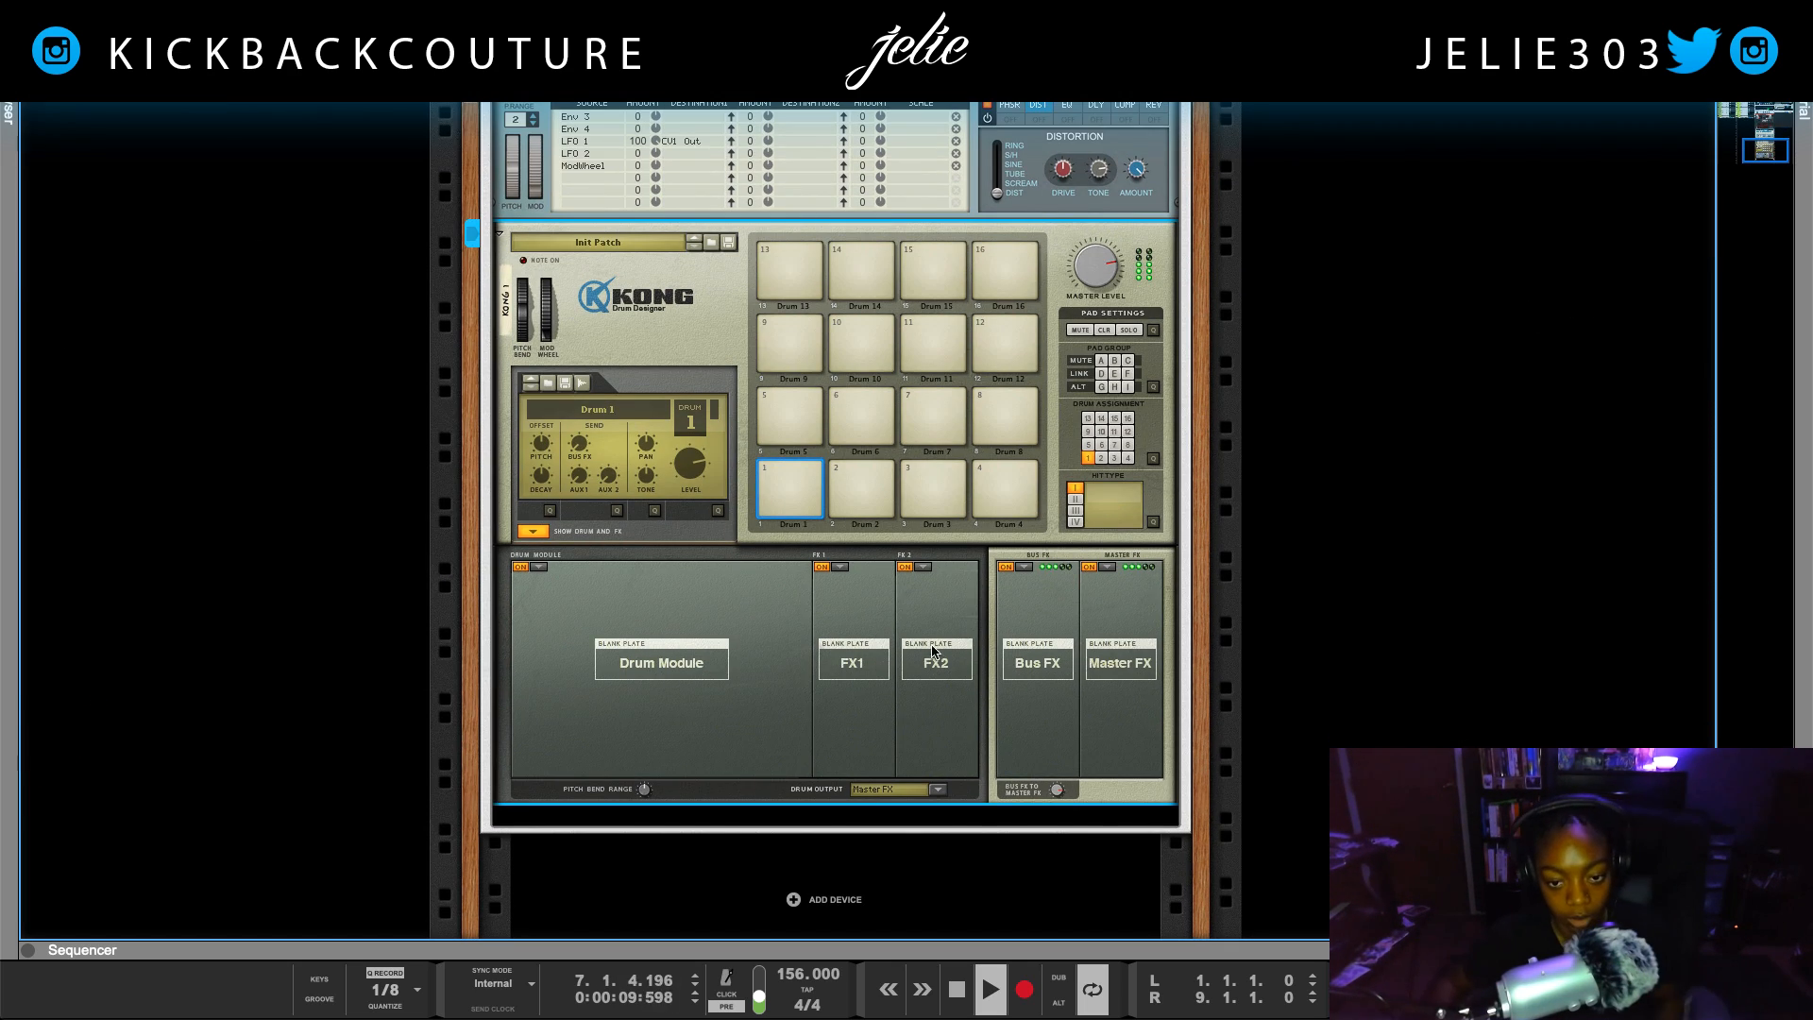
pyautogui.click(1023, 568)
pyautogui.click(966, 607)
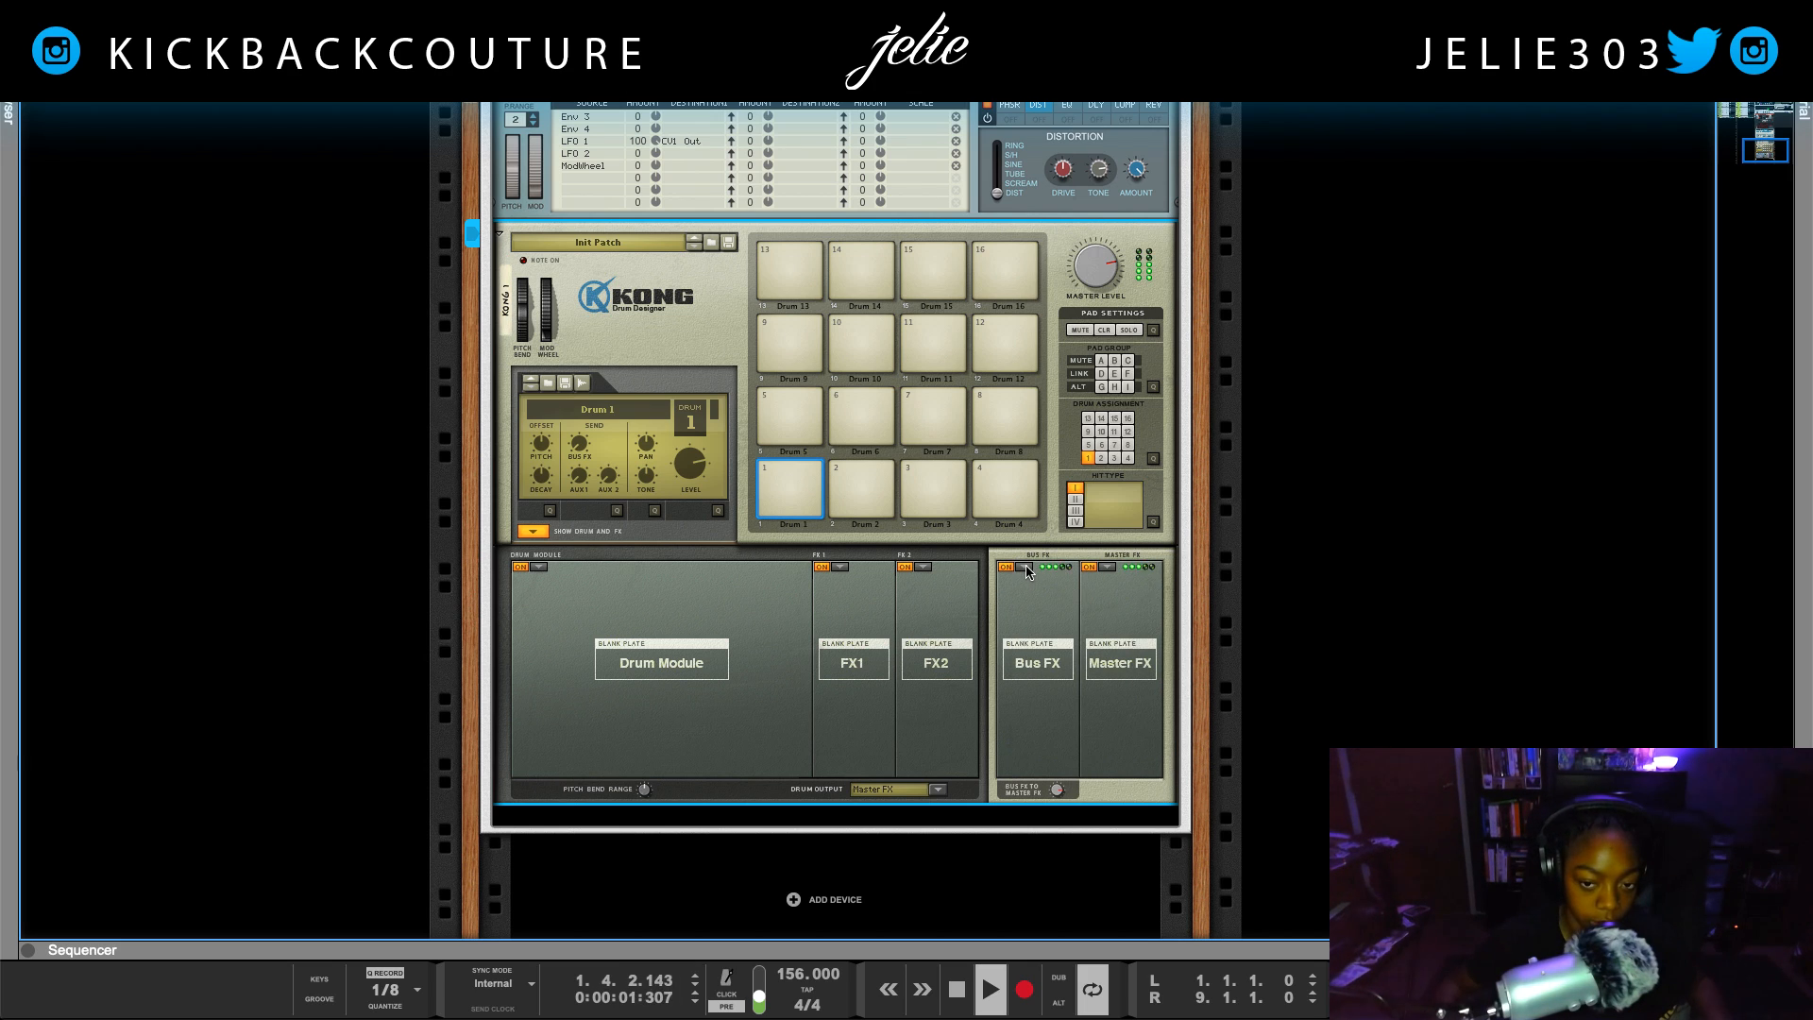
pyautogui.click(1026, 570)
pyautogui.click(1093, 716)
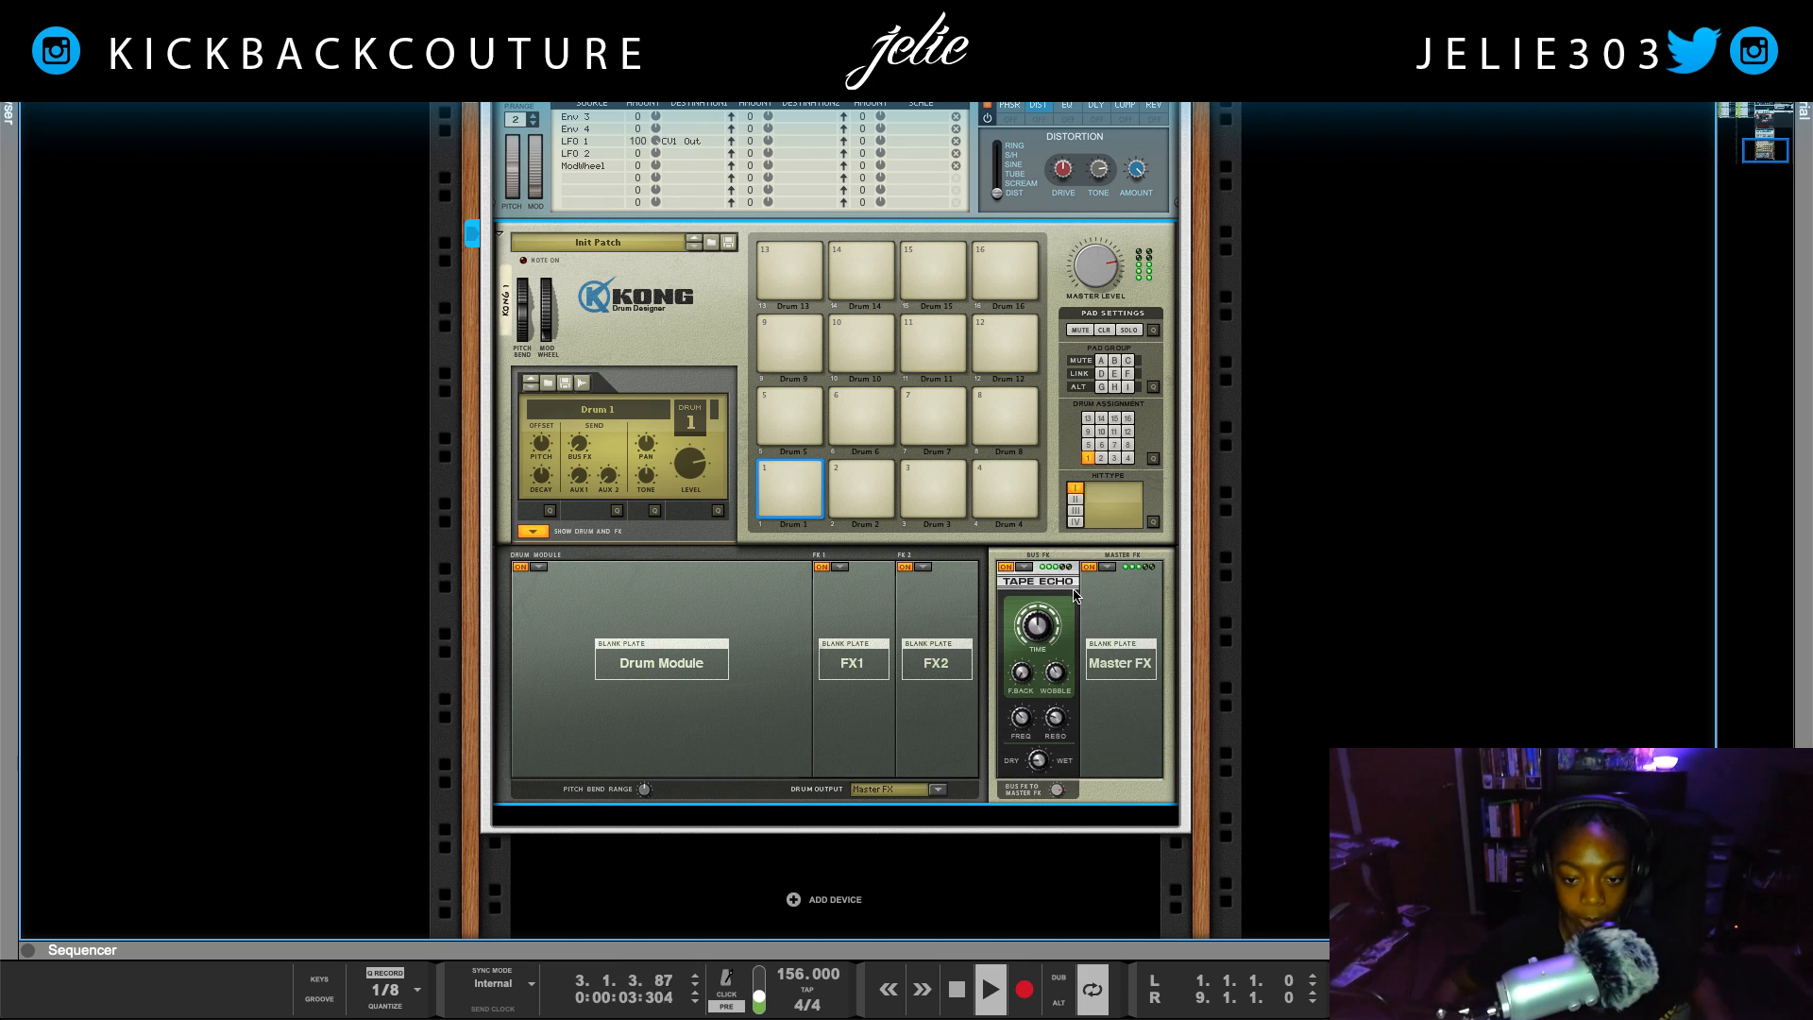
pyautogui.moveTo(1058, 671)
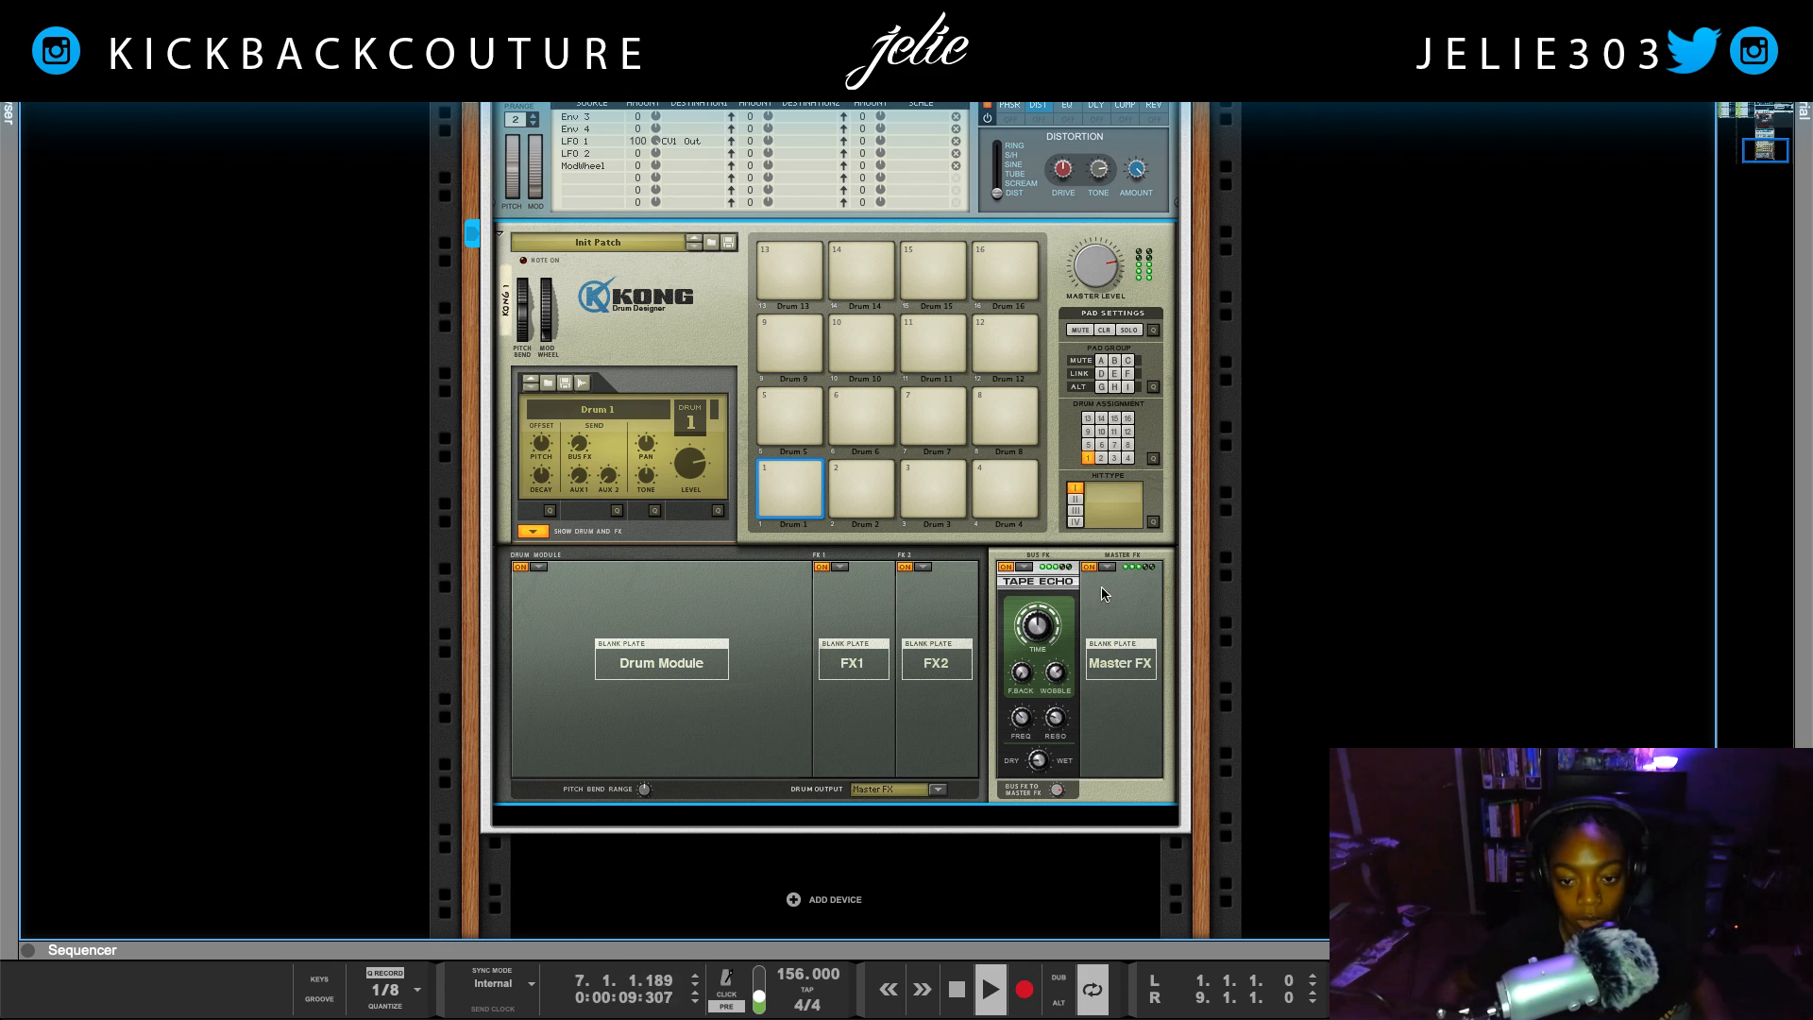
pyautogui.press('space')
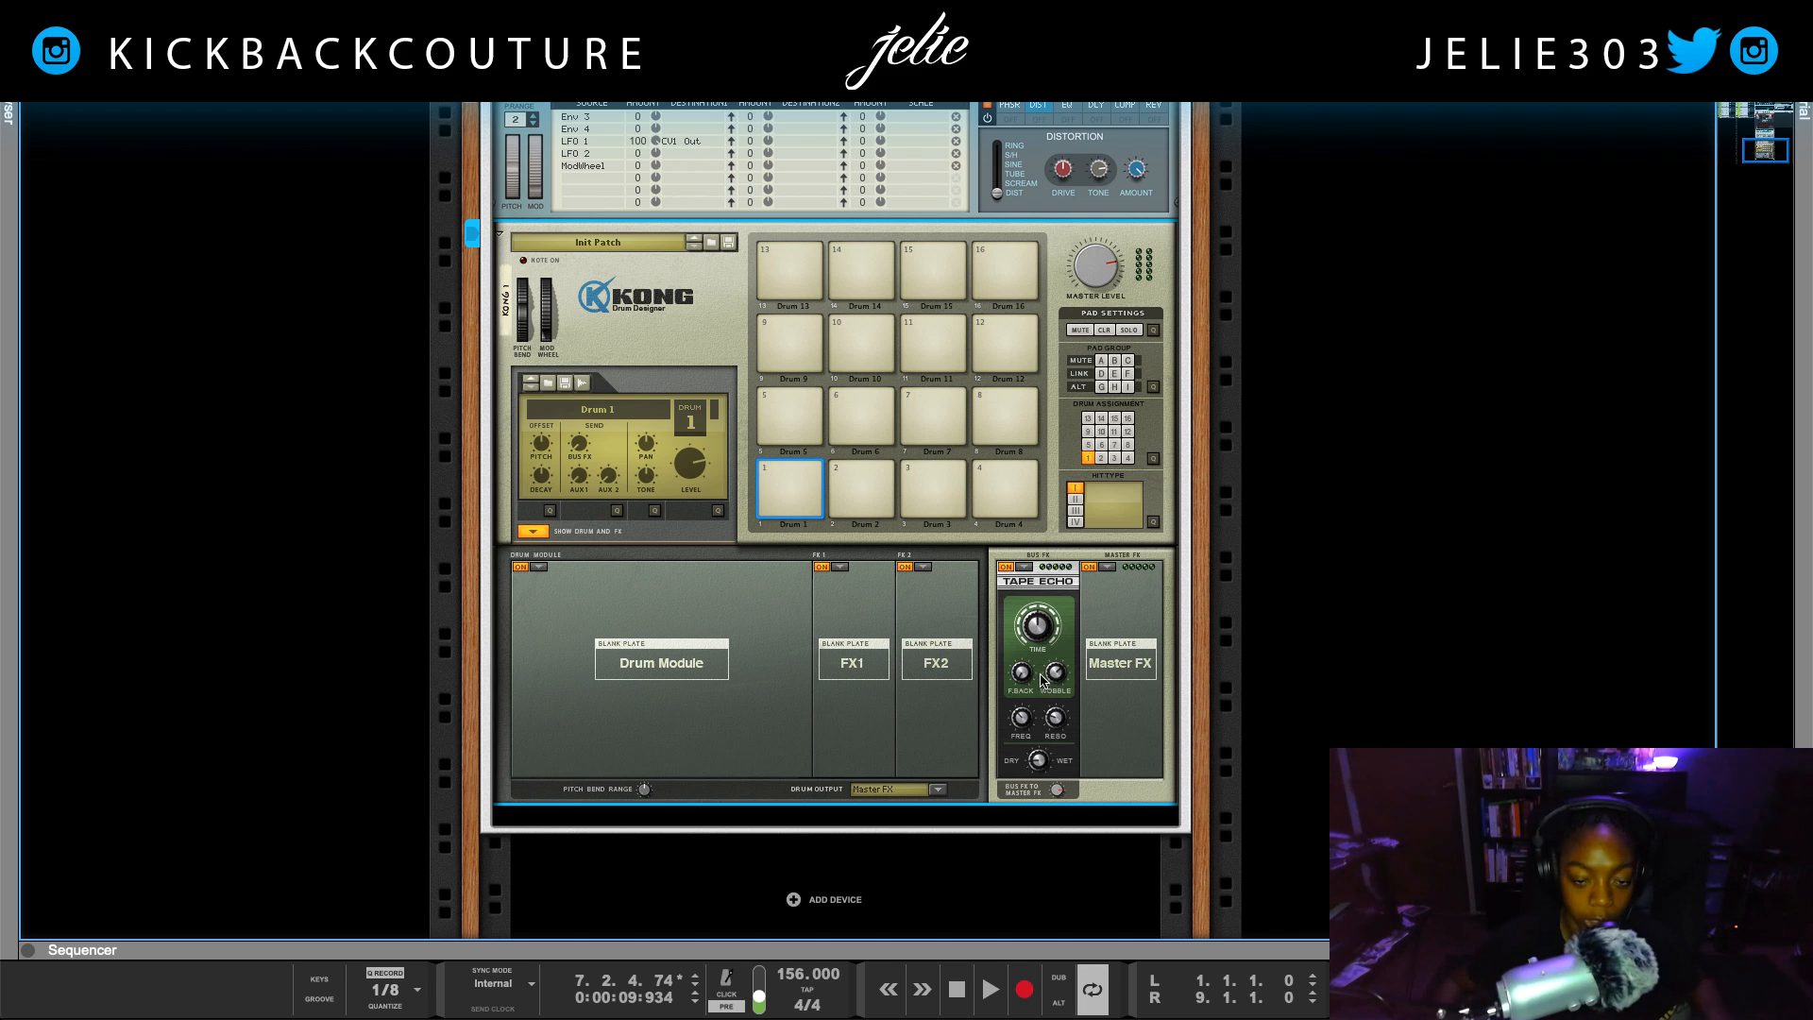
# Cable Grain's CV Out 2 to a rotary modulation input on the Combinator and show the Combinator's programmer
pyautogui.press('Tab')
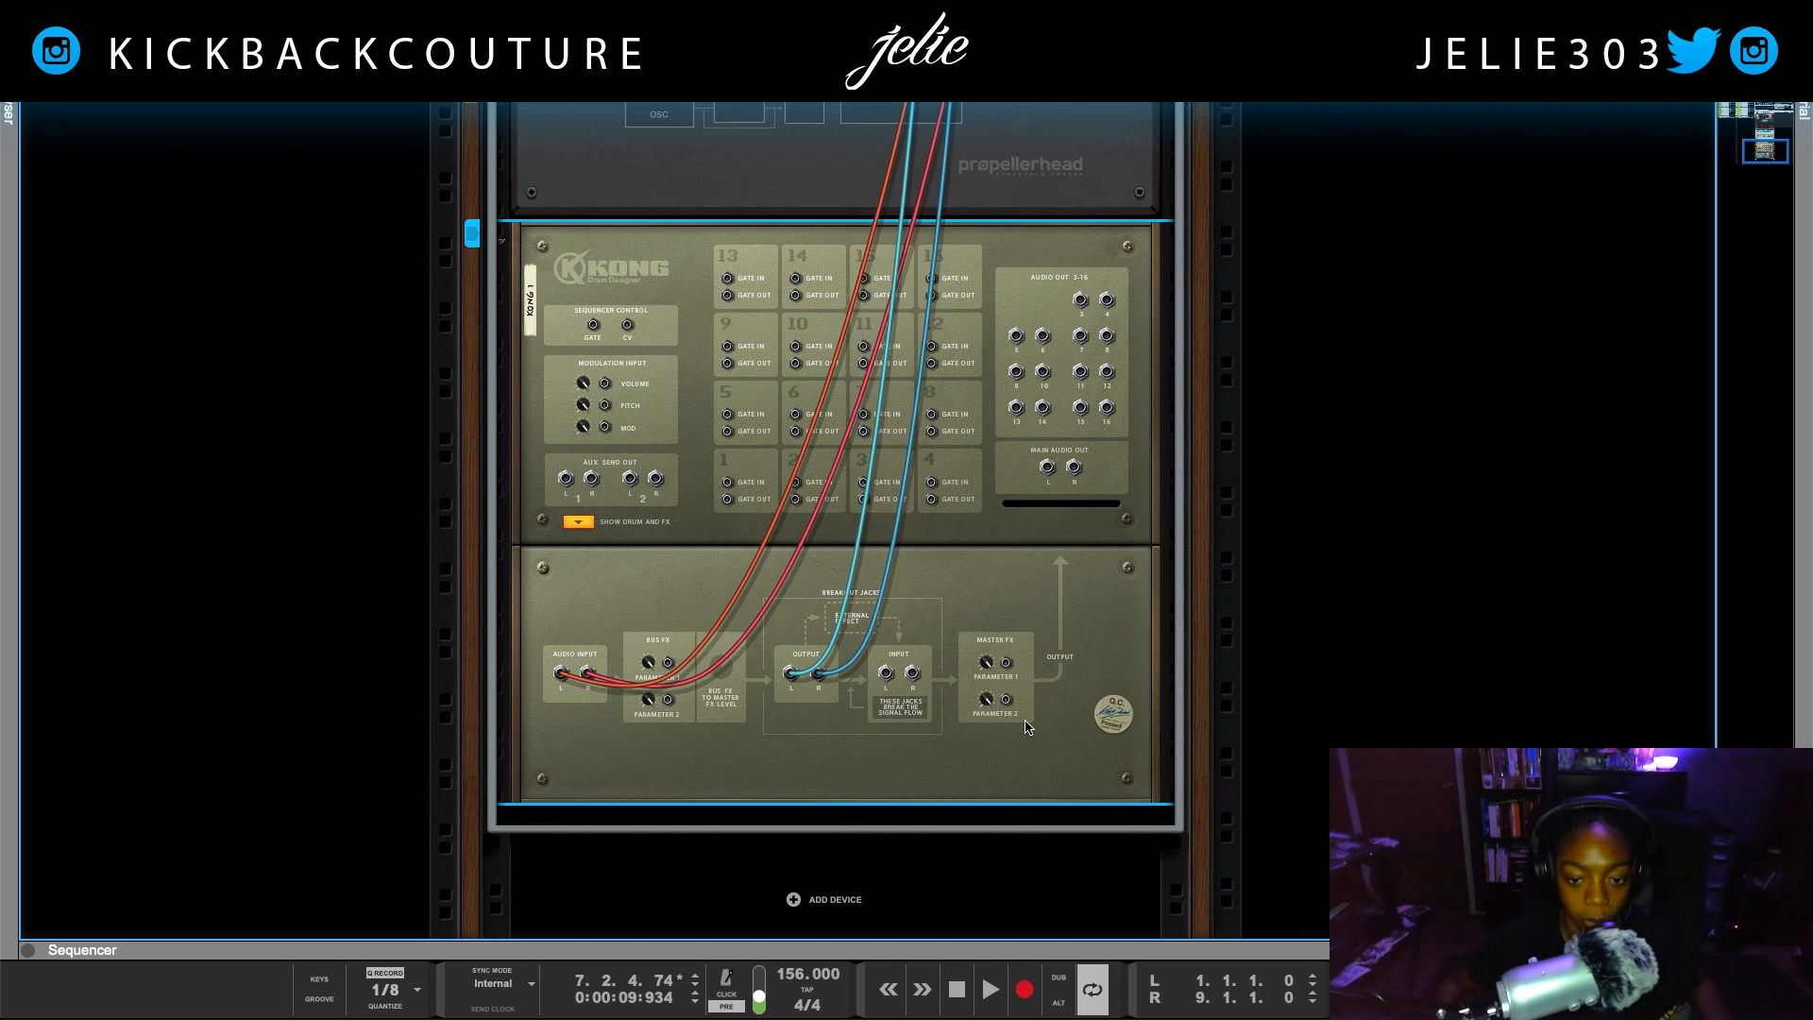
pyautogui.rightClick(994, 822)
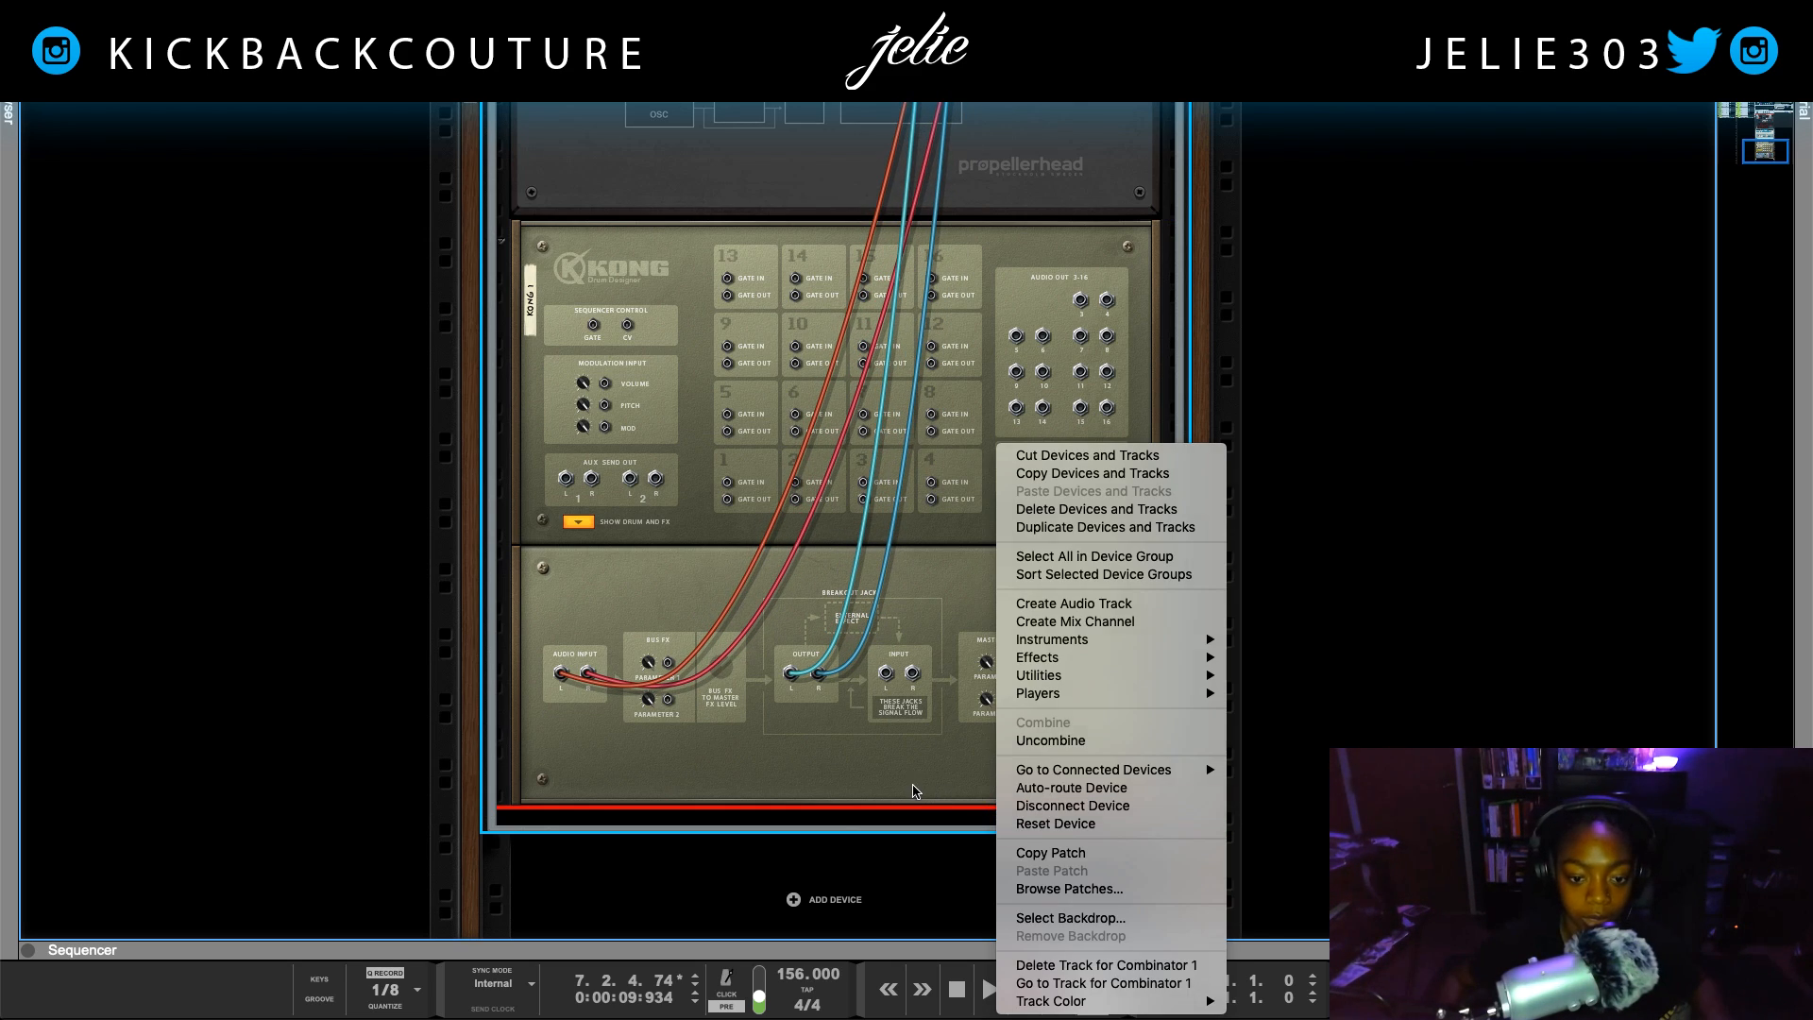
pyautogui.click(912, 782)
pyautogui.scroll(6, 914, 775)
pyautogui.scroll(5, 914, 772)
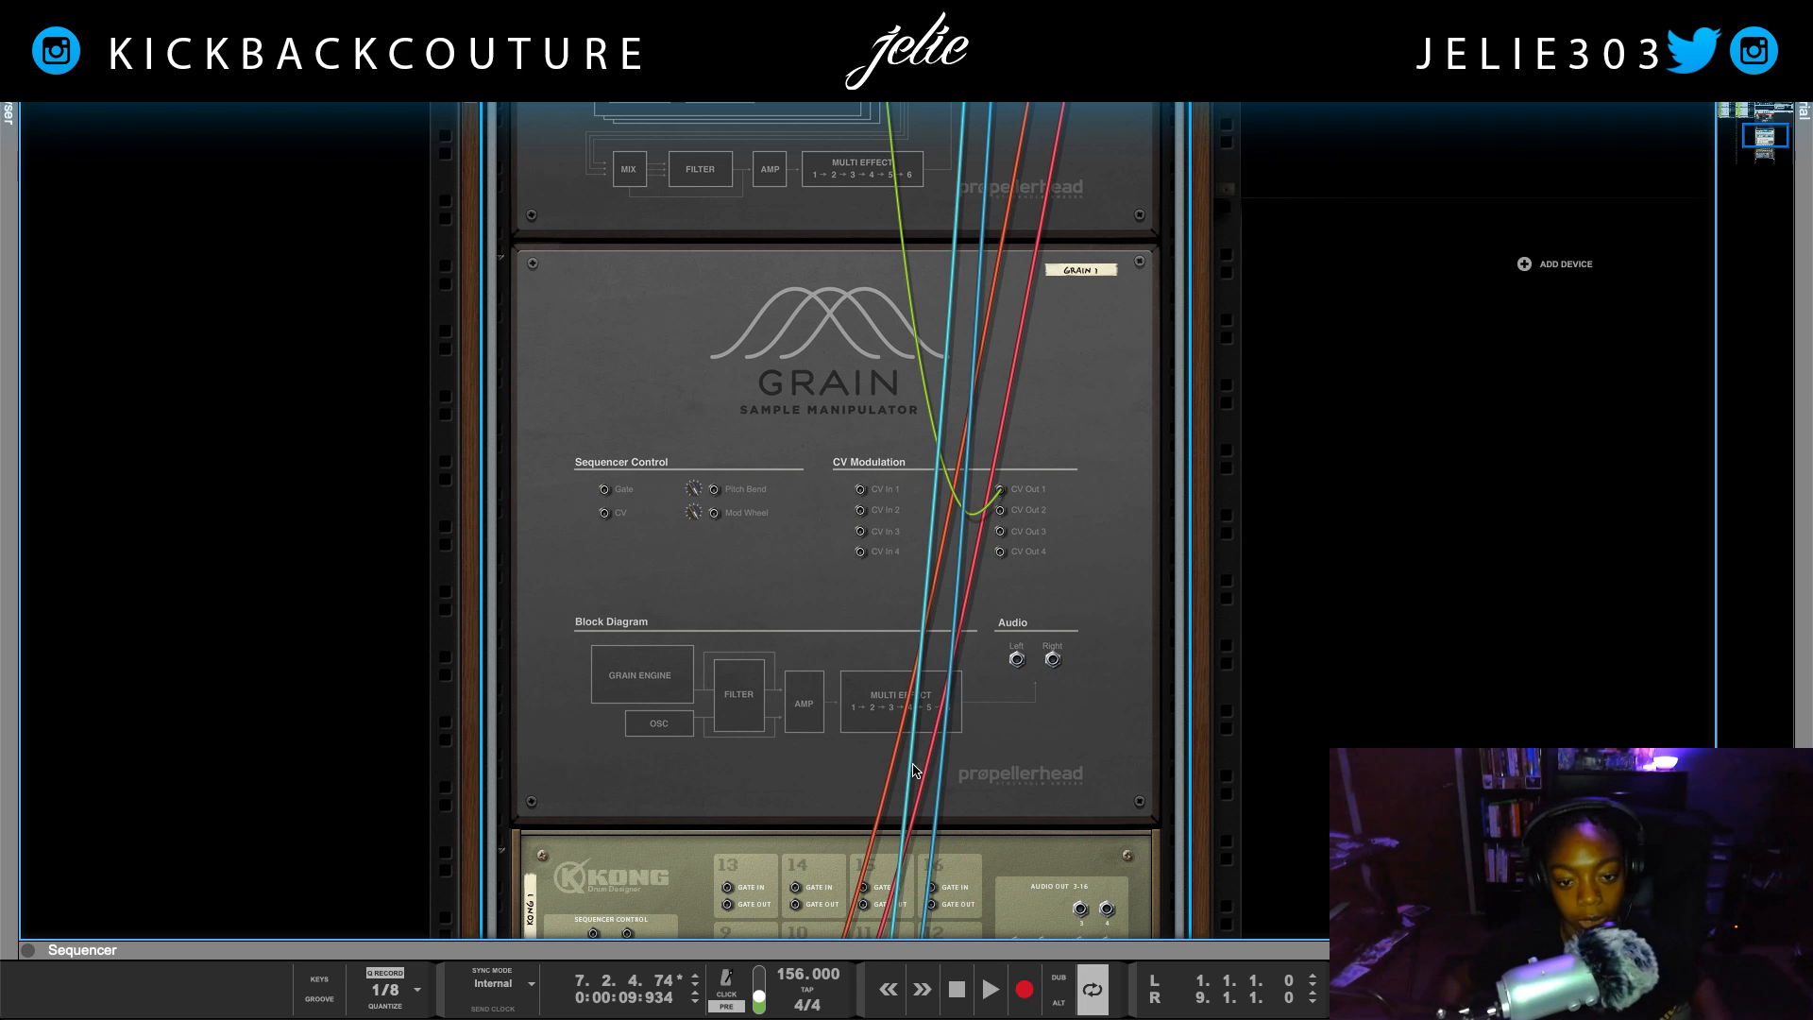
pyautogui.scroll(-3, 913, 770)
pyautogui.scroll(4, 905, 763)
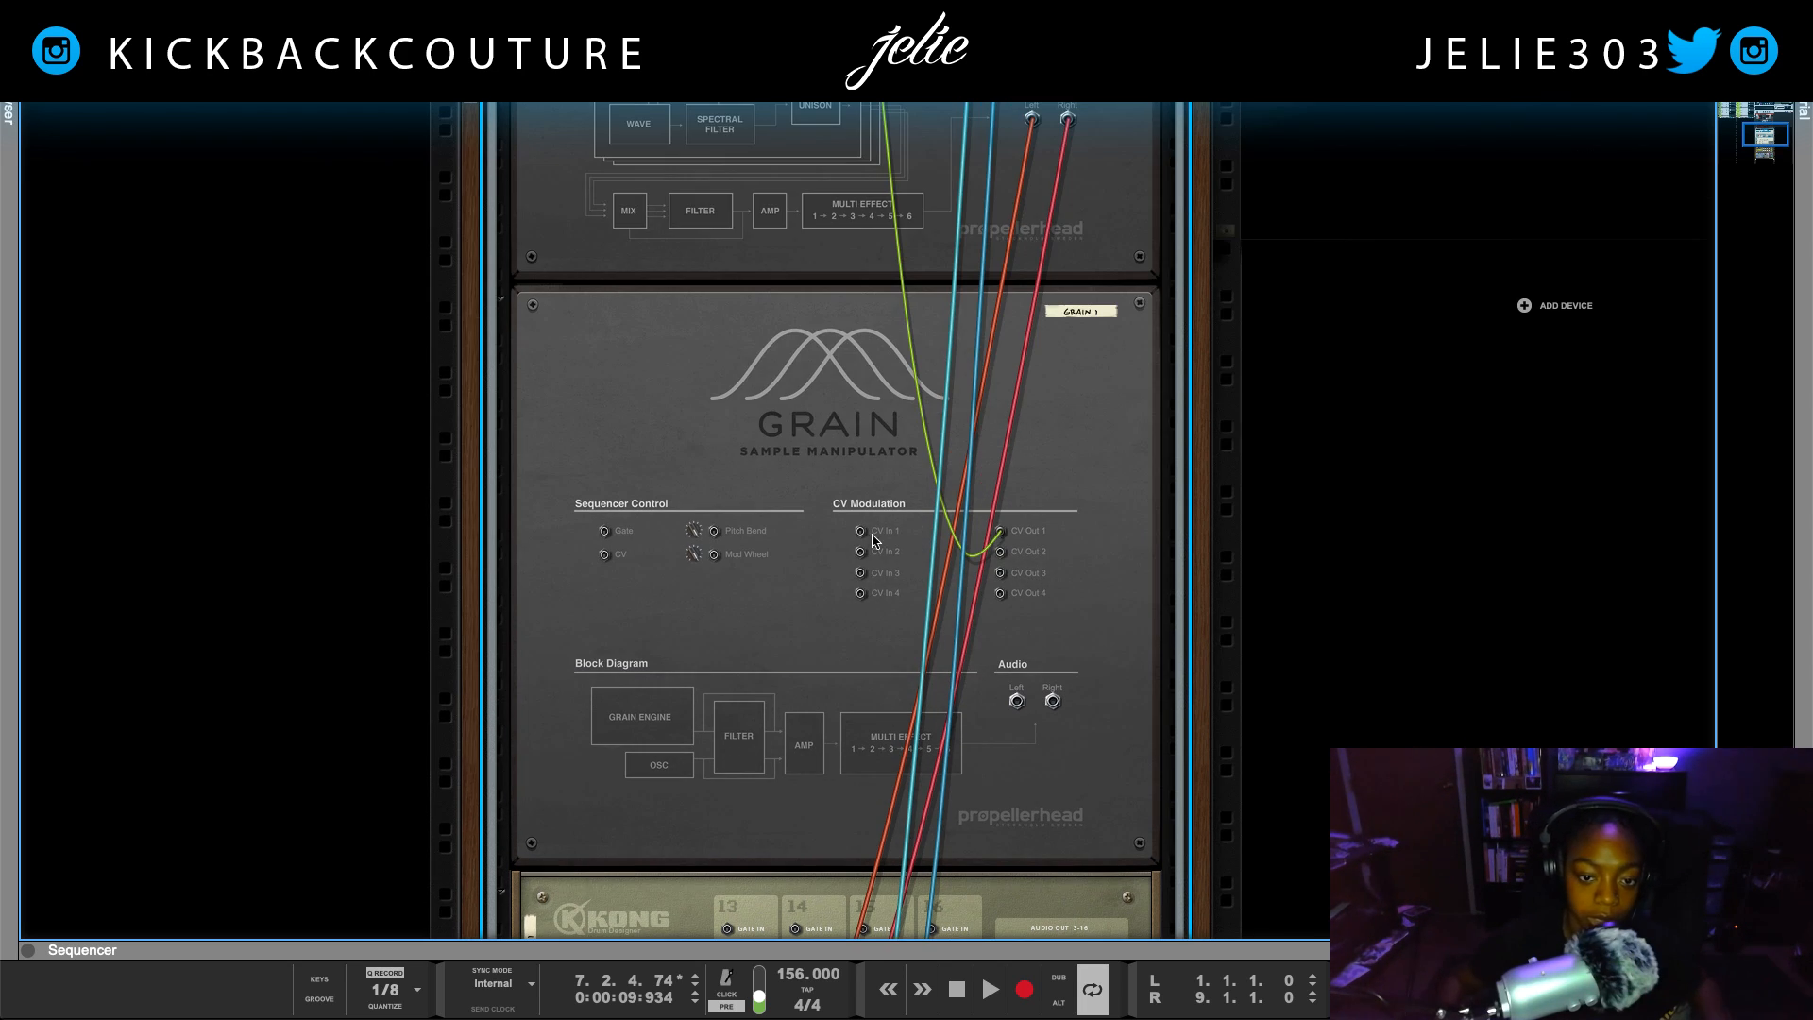
pyautogui.scroll(-12, 871, 586)
pyautogui.scroll(12, 871, 585)
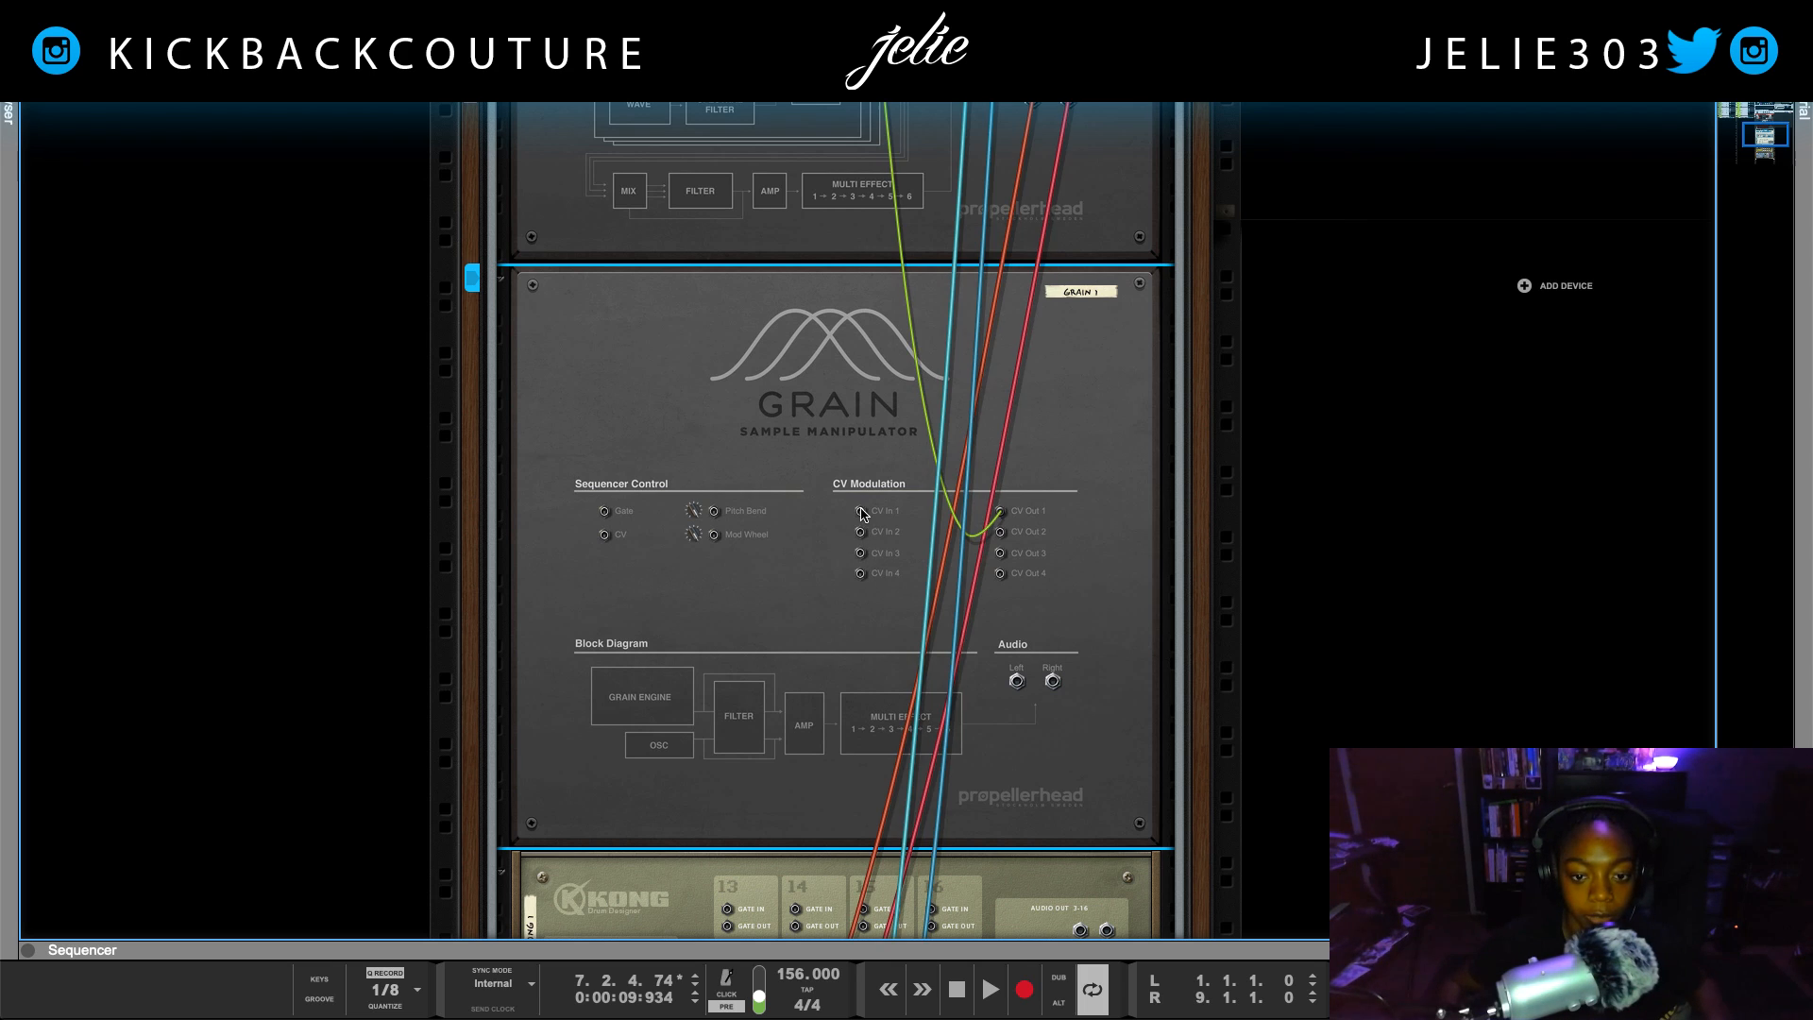
pyautogui.moveTo(999, 536); pyautogui.dragTo(730, 614)
pyautogui.click(524, 625)
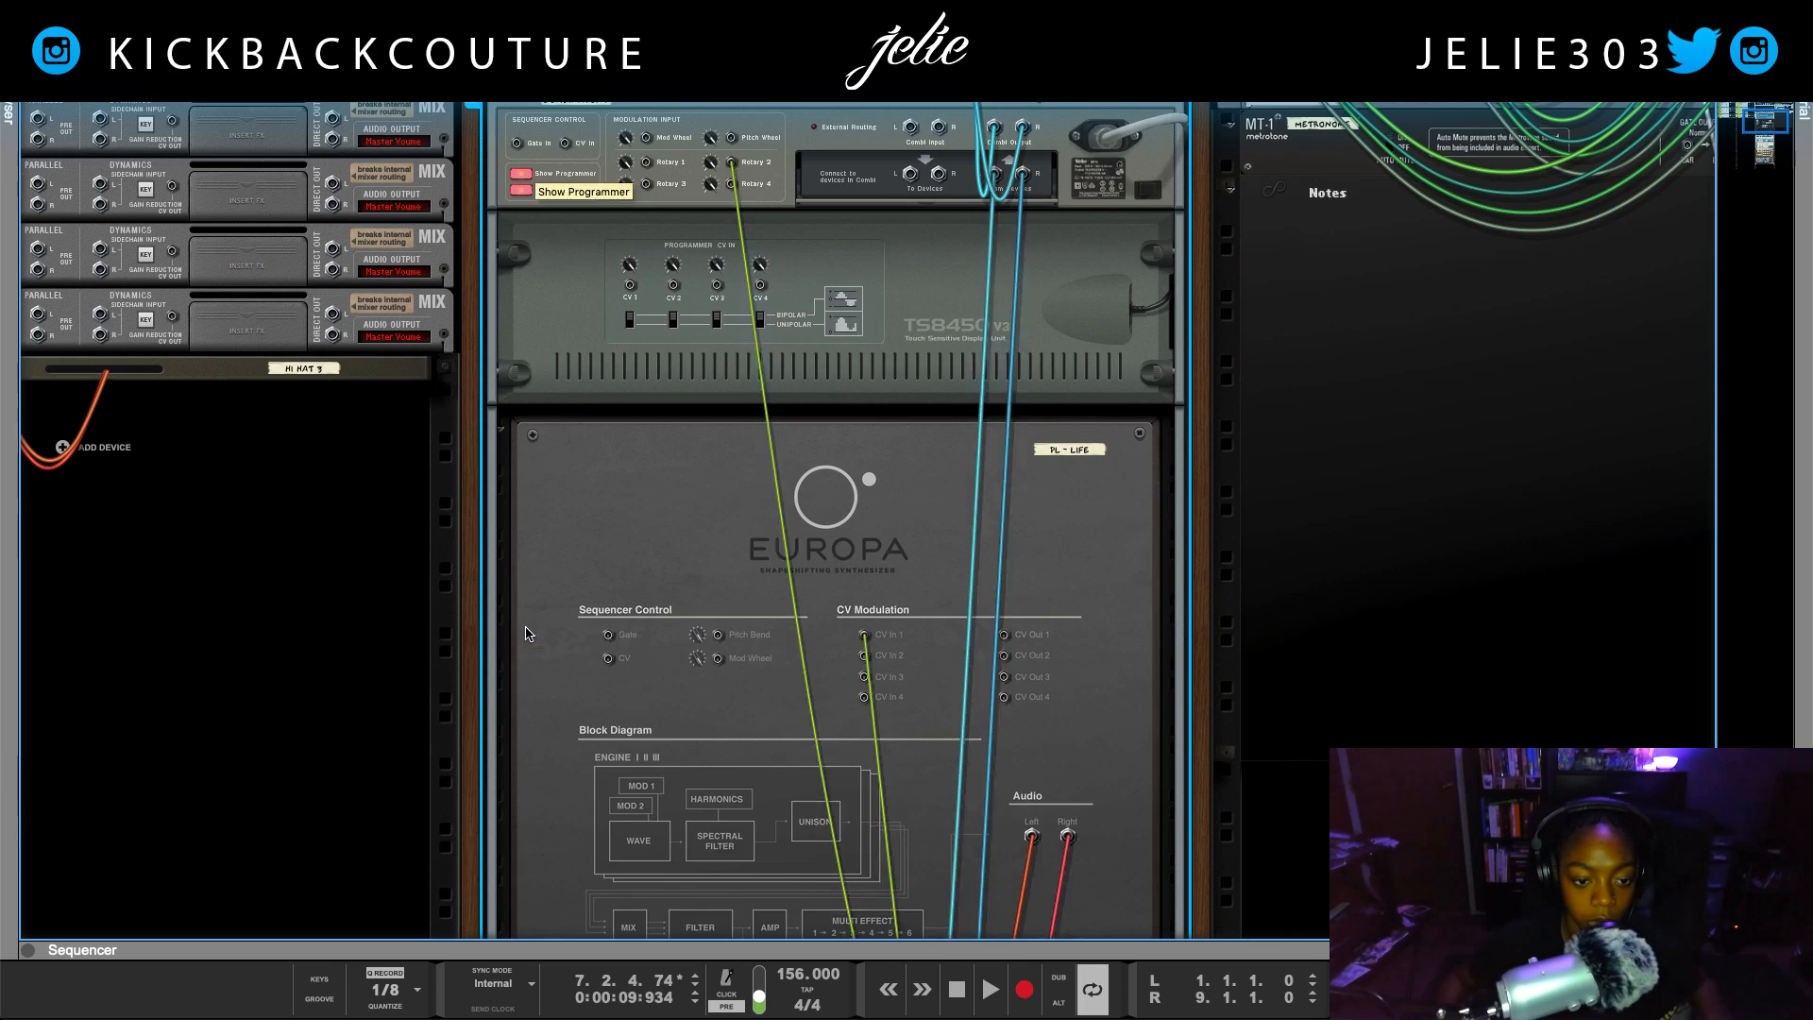
# Move Grain's CV cable from the Combinator's rotary input to the programmer's CV 1 input, and return to the rack front
pyautogui.scroll(3, 567, 605)
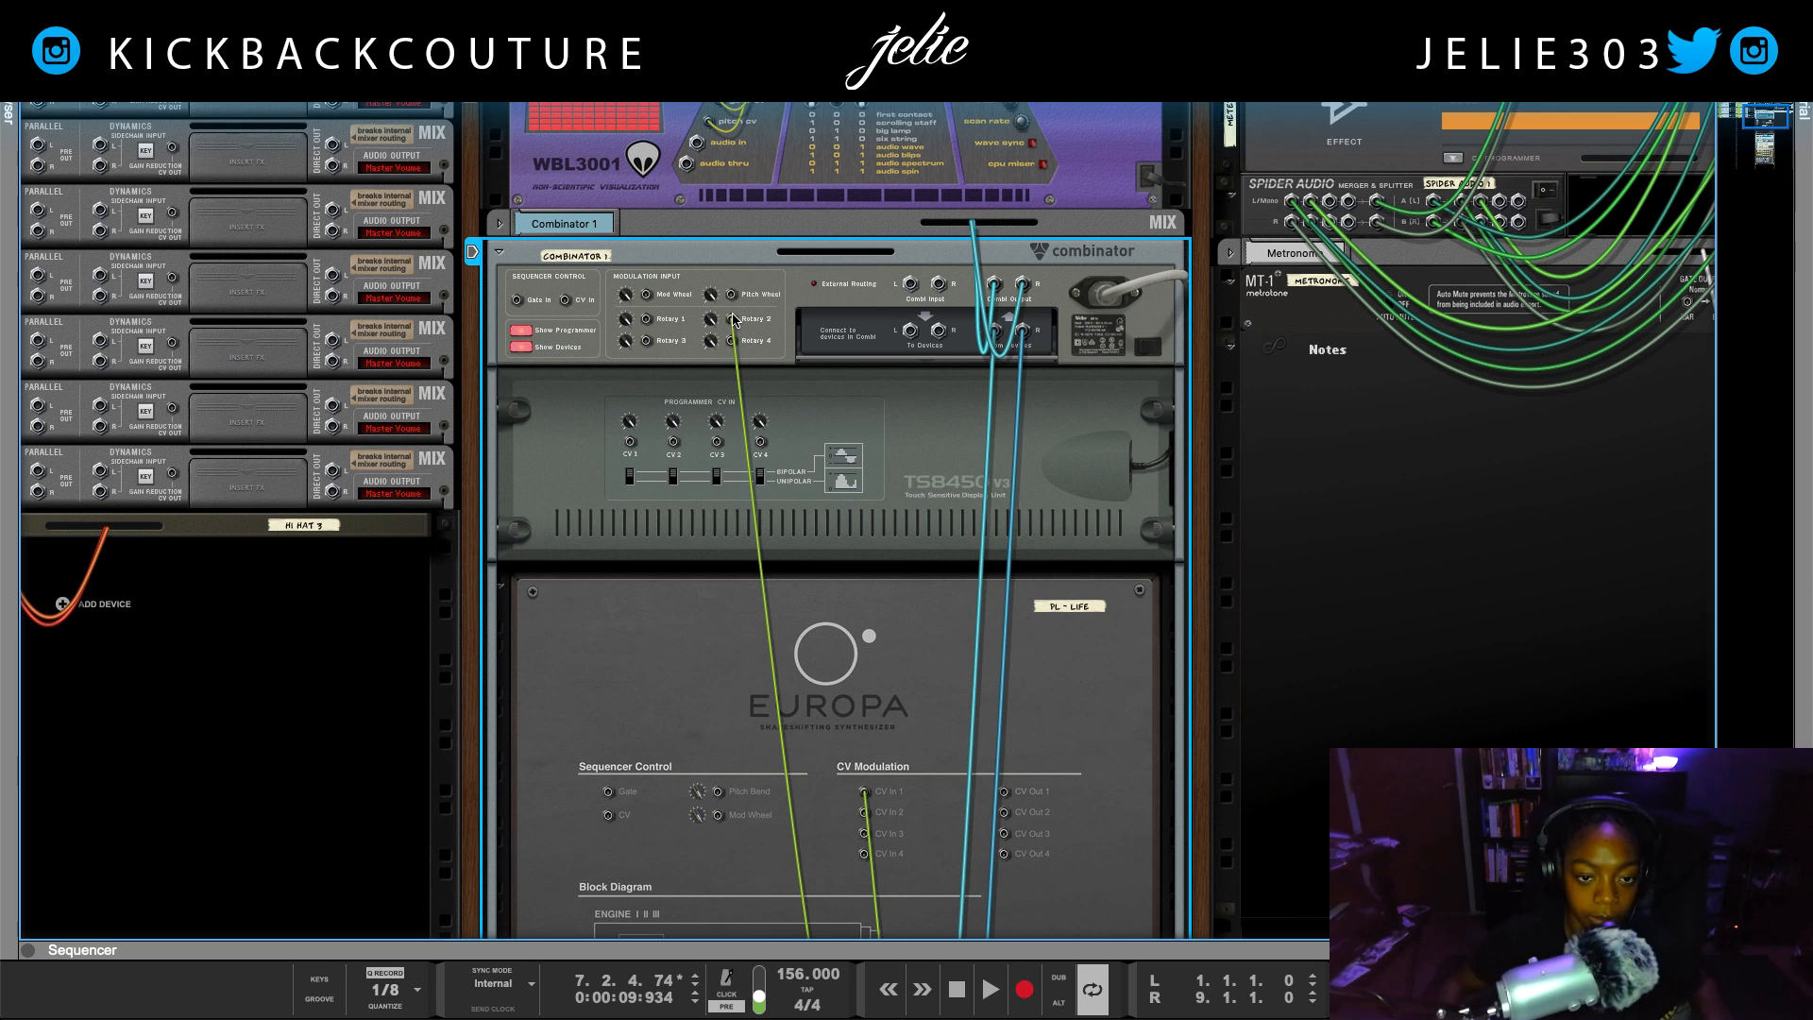
pyautogui.moveTo(732, 320); pyautogui.dragTo(630, 442)
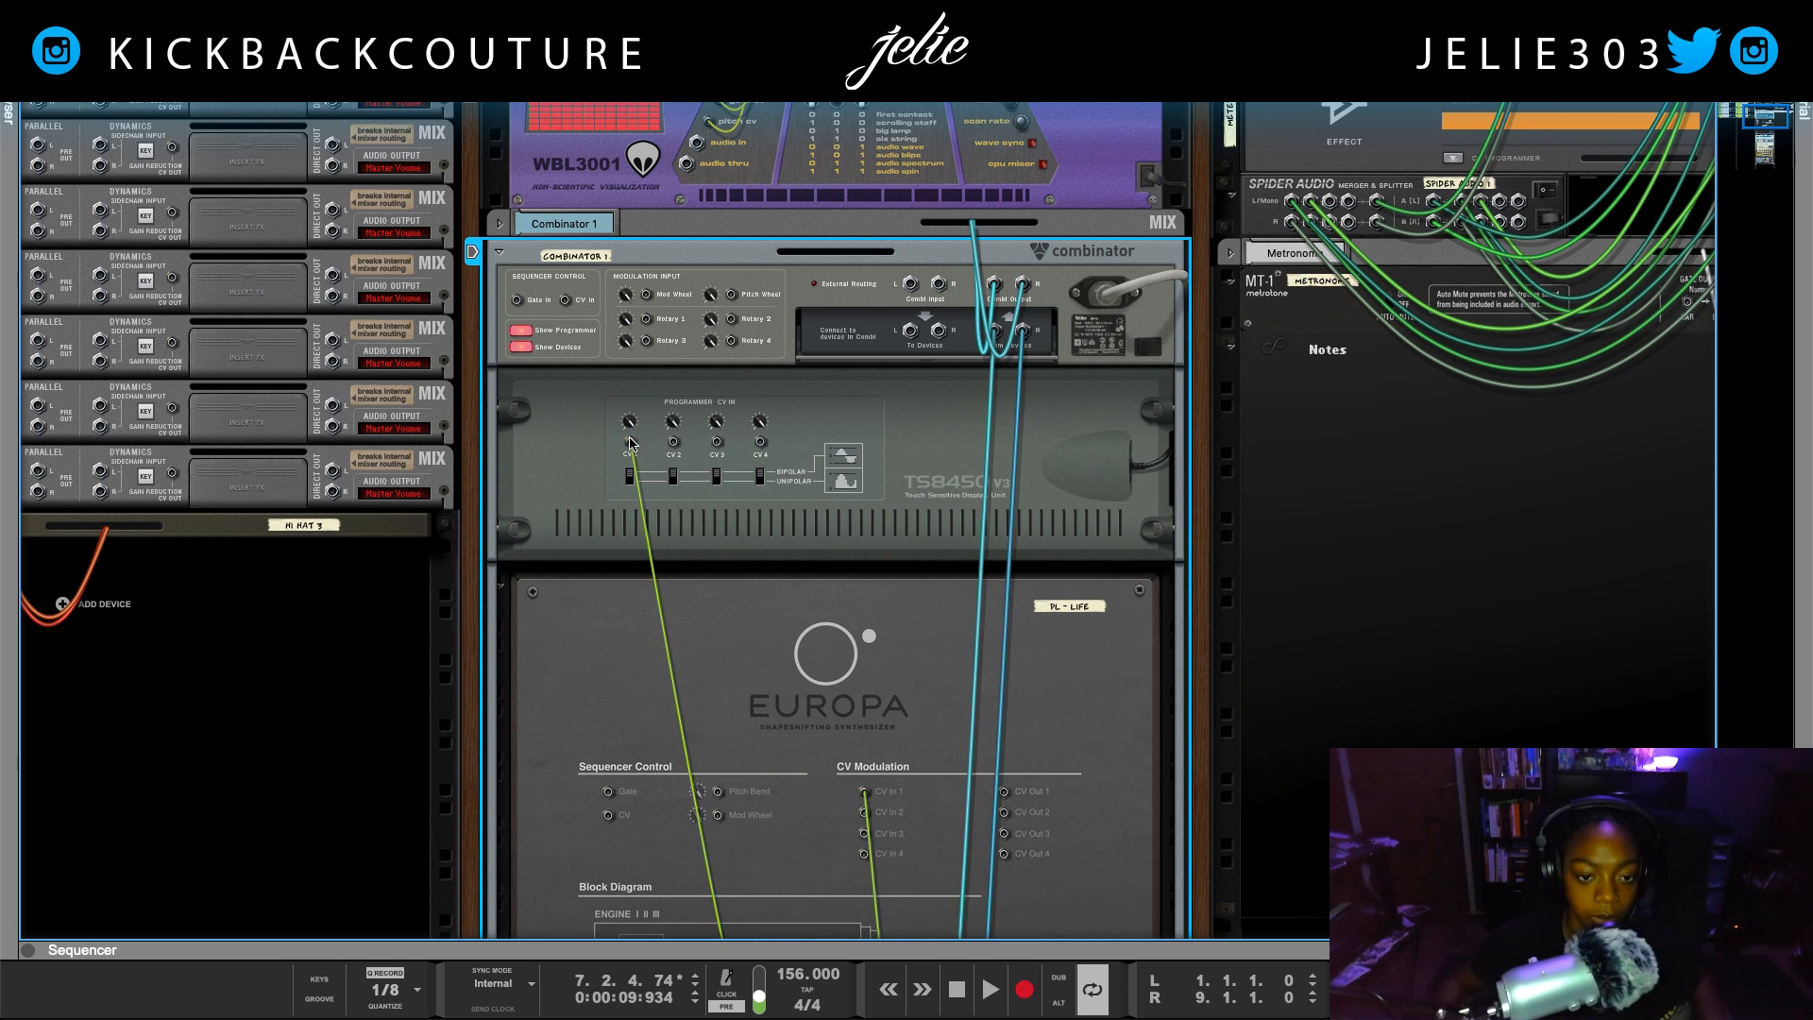
pyautogui.press('Tab')
# Add CV In 1 as a source in Kong's modulation routing in the programmer, targeting Bus FX P1
pyautogui.scroll(-2, 568, 349)
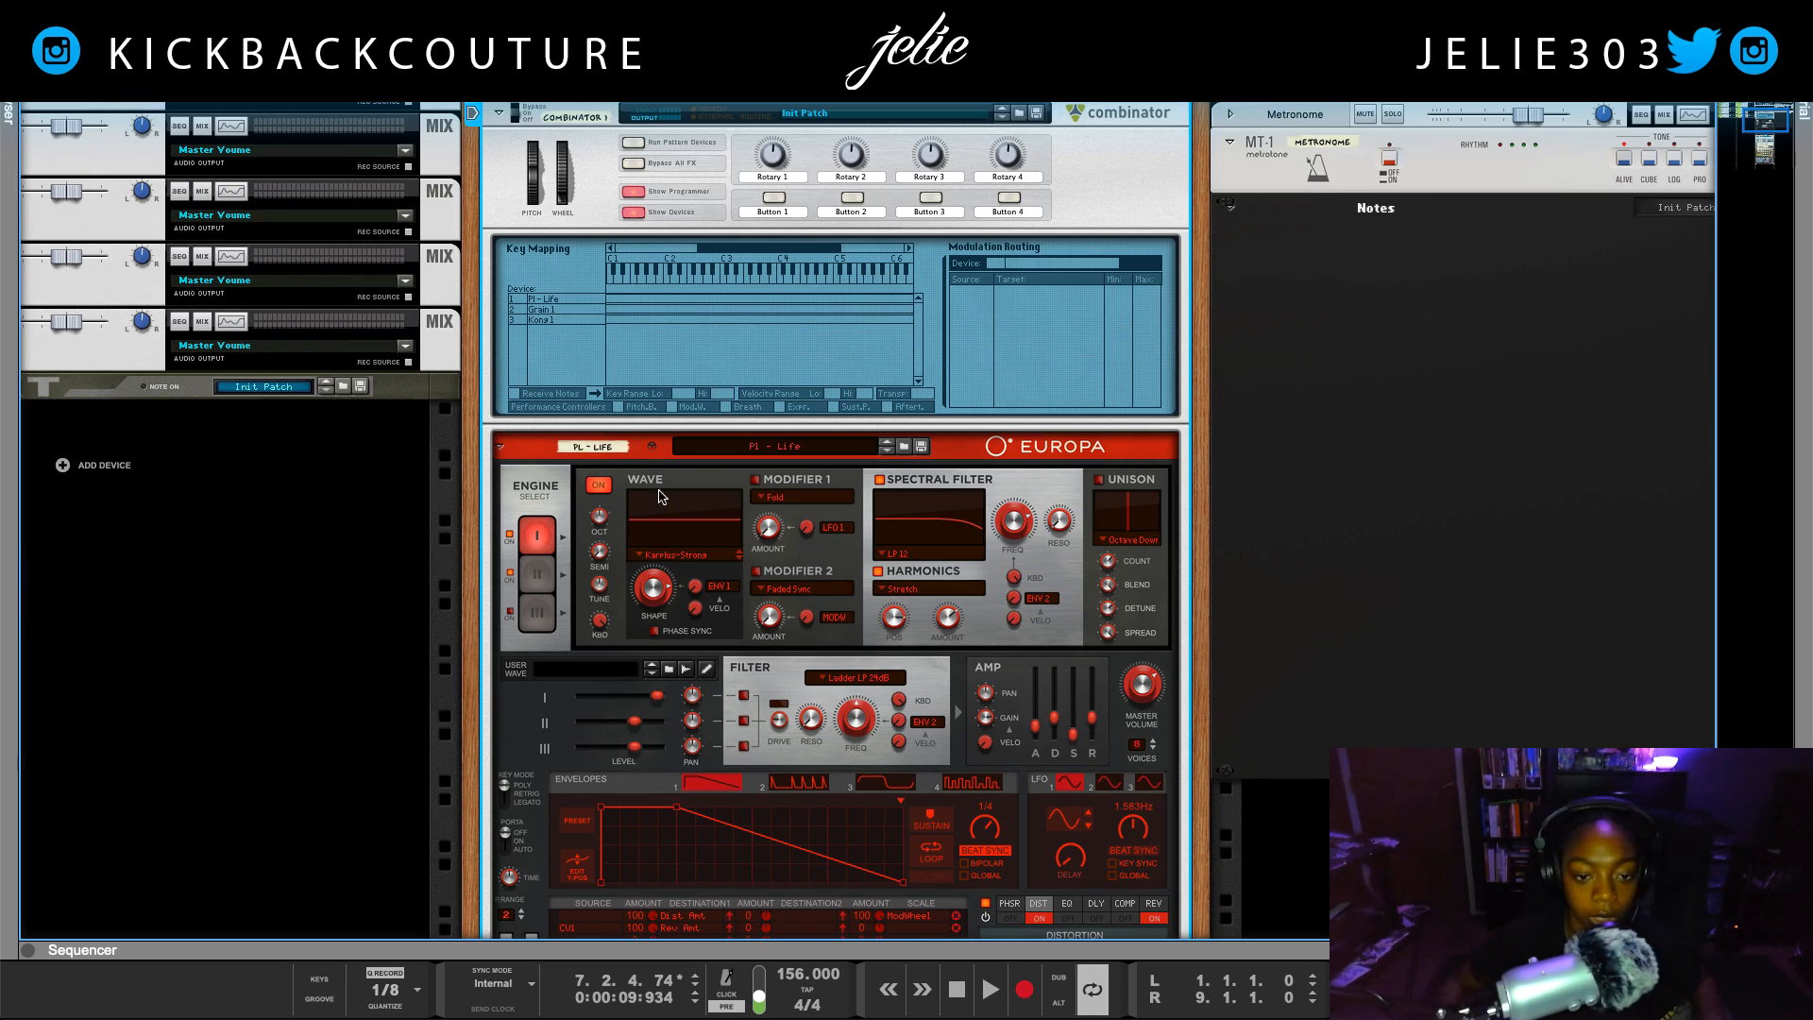
pyautogui.click(557, 302)
pyautogui.click(553, 321)
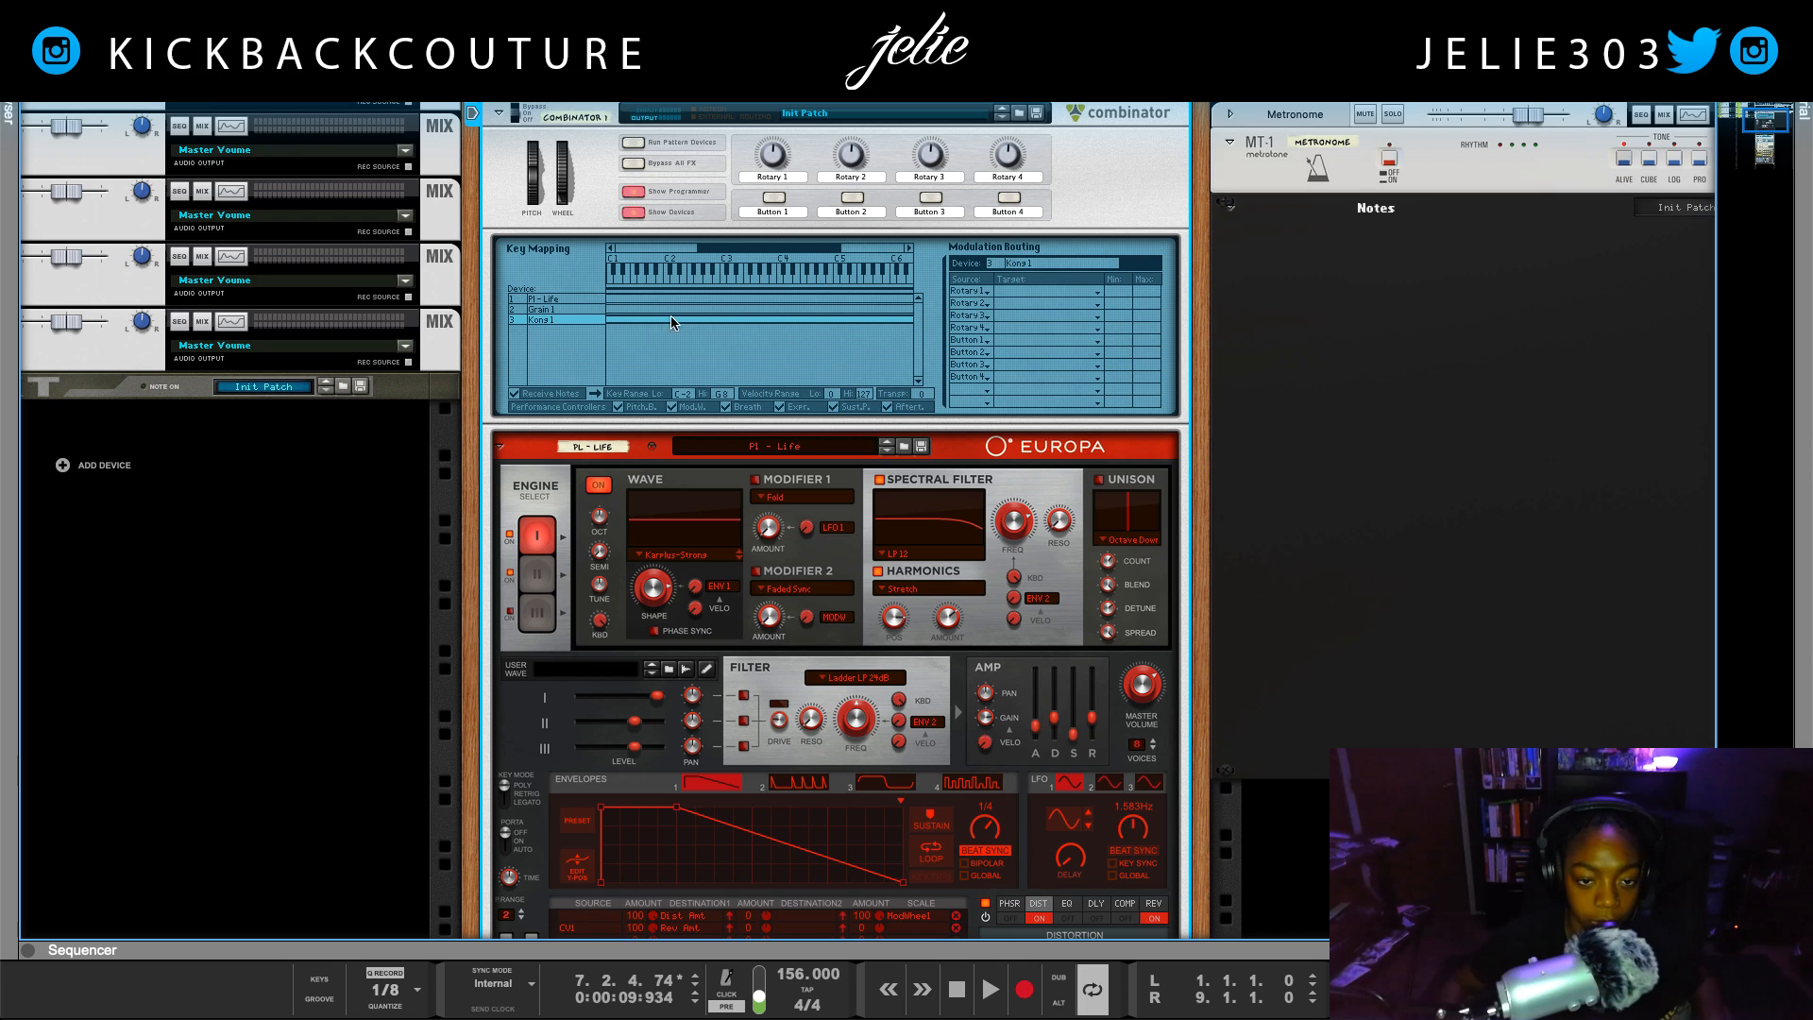
pyautogui.click(978, 390)
pyautogui.click(982, 650)
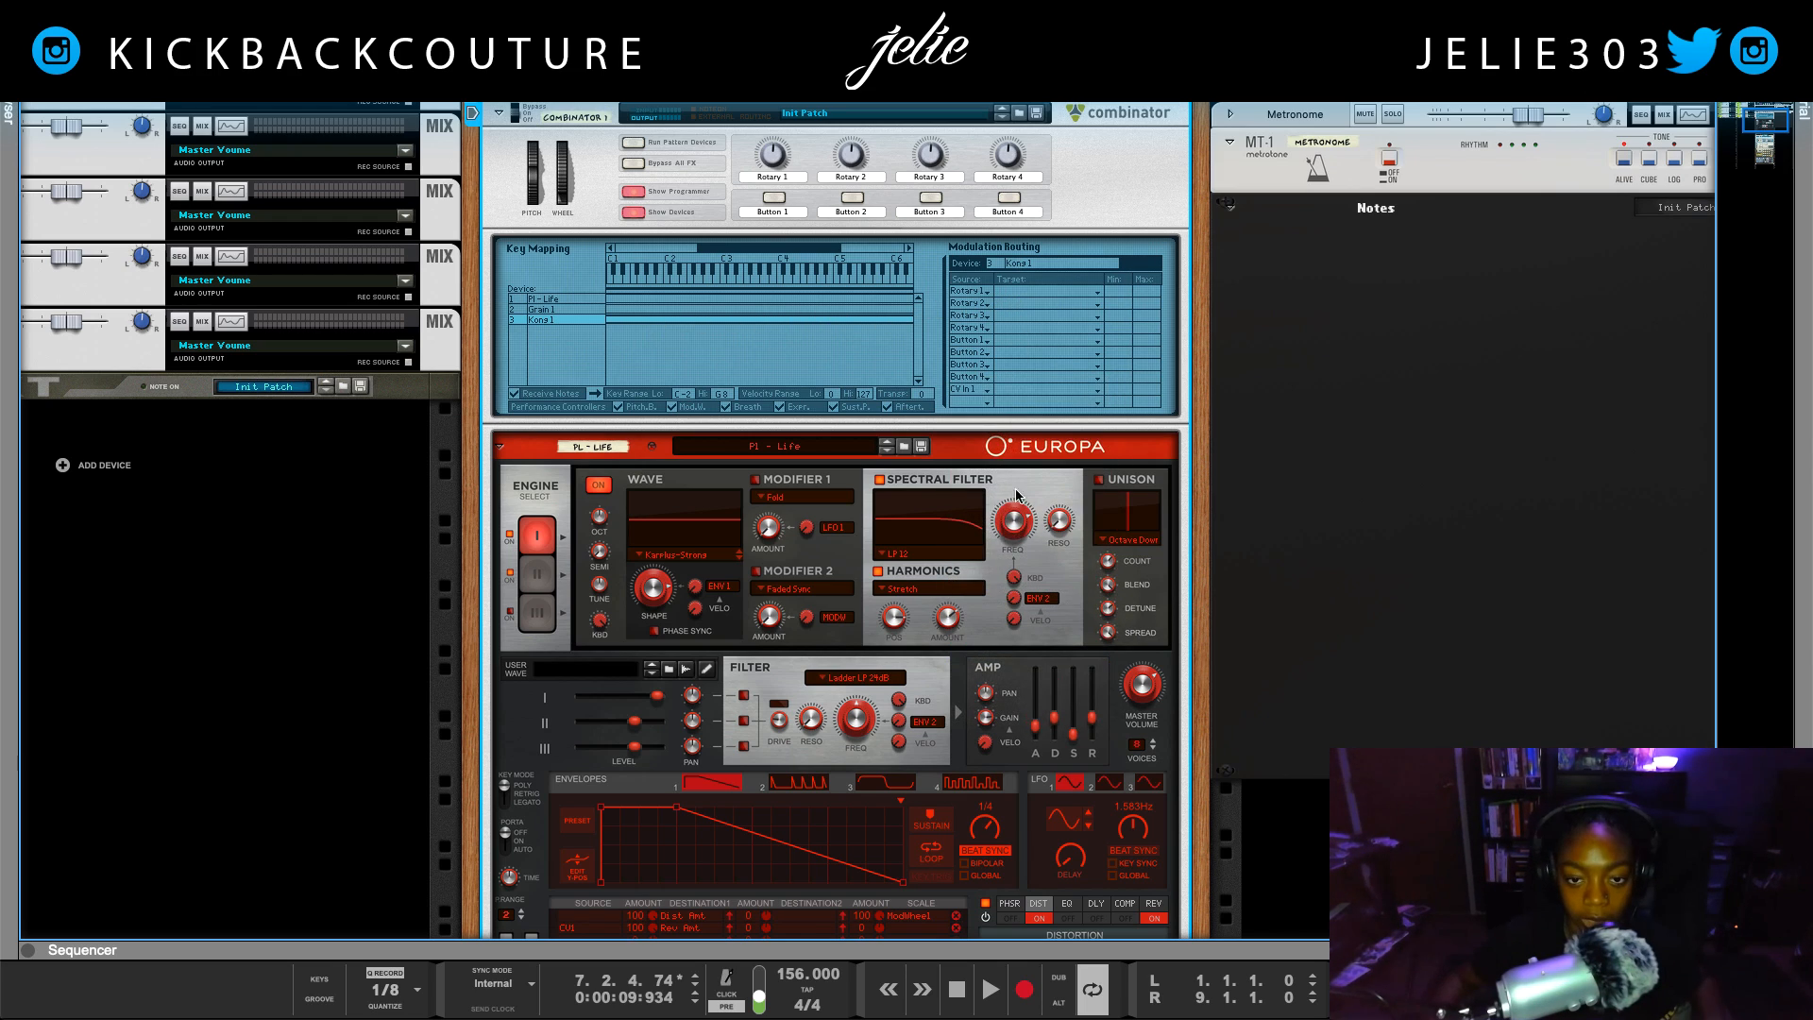
pyautogui.click(1006, 387)
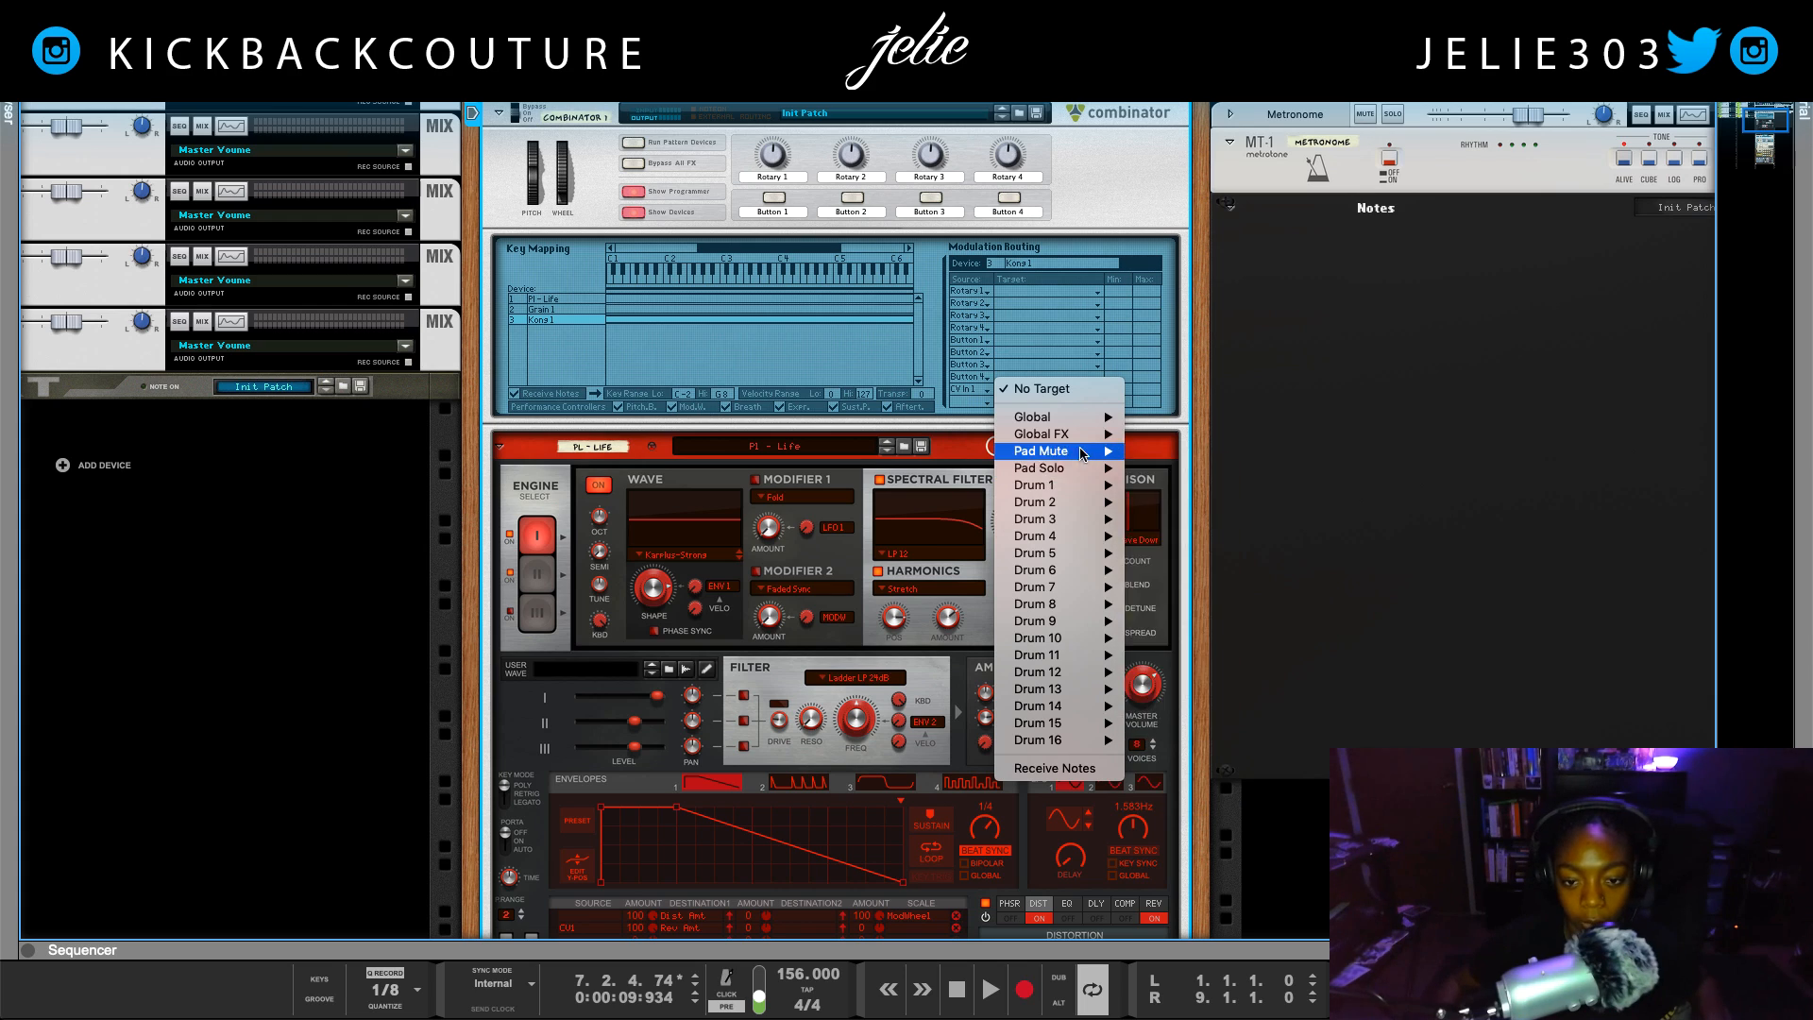
pyautogui.moveTo(1067, 436)
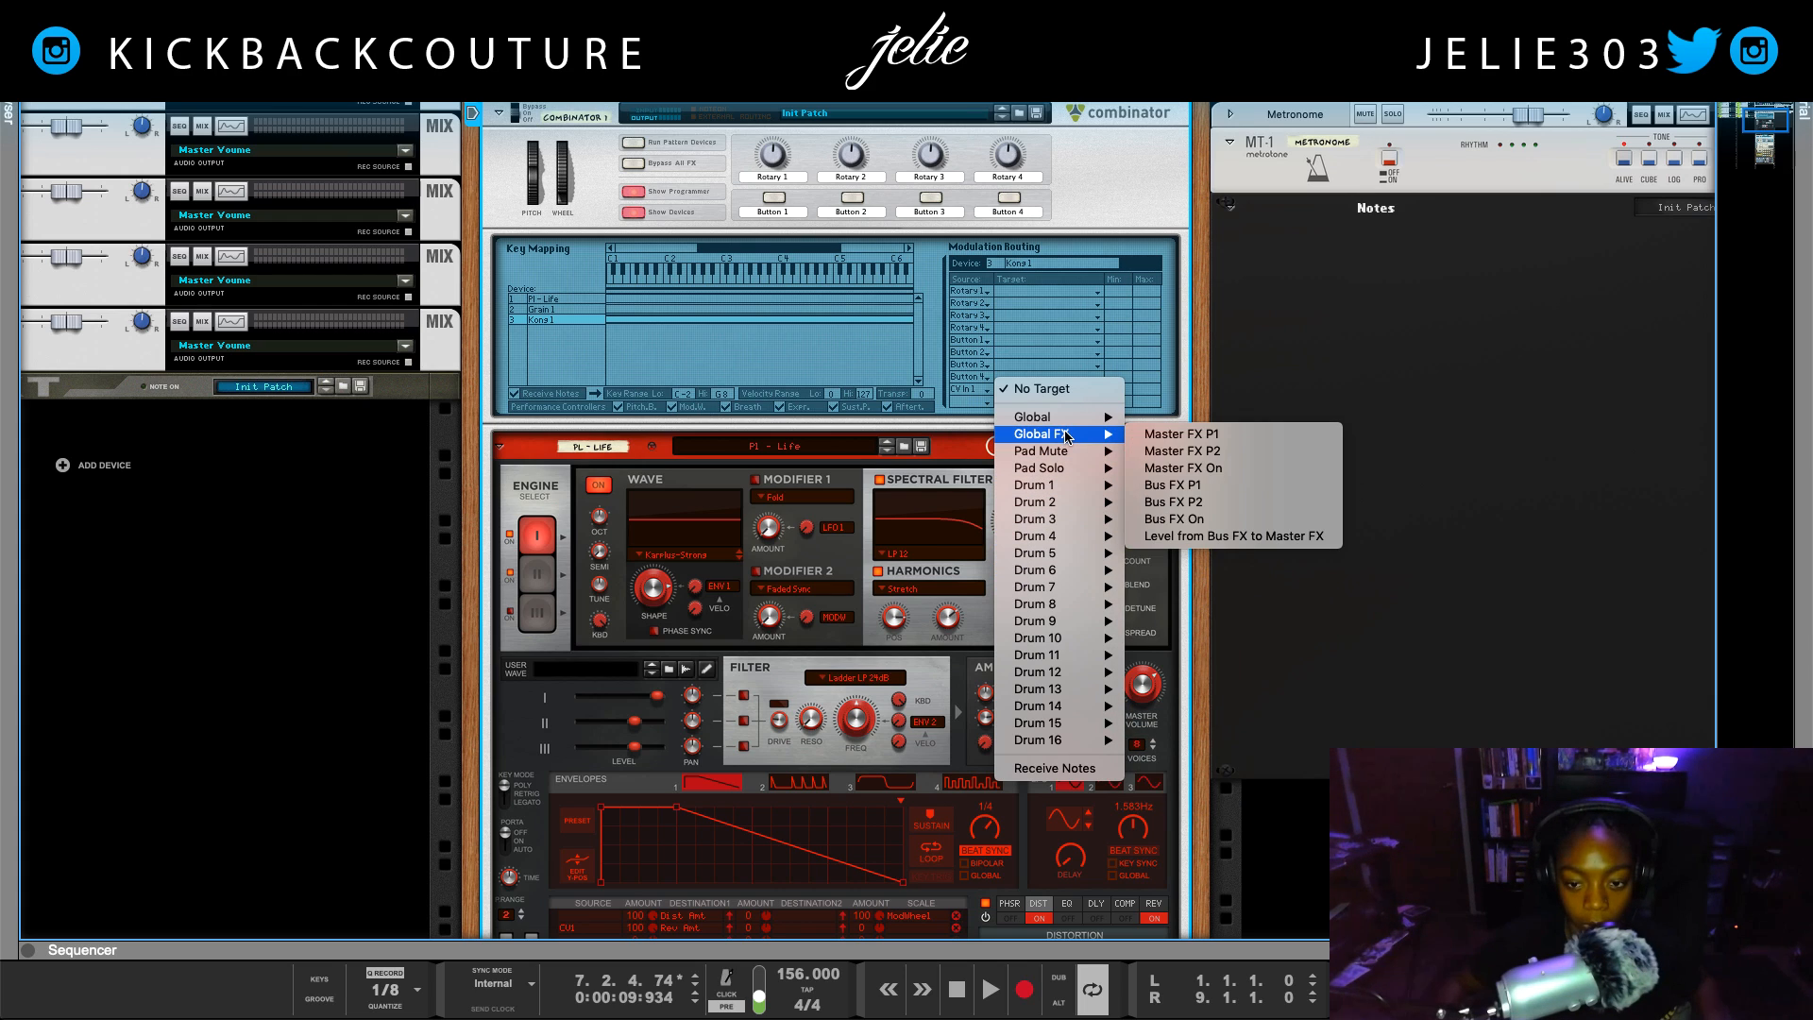
pyautogui.click(1214, 486)
# Play the sequence to audition the CV-modulated Tape Echo in Kong, and stop playback
pyautogui.scroll(-10, 1078, 540)
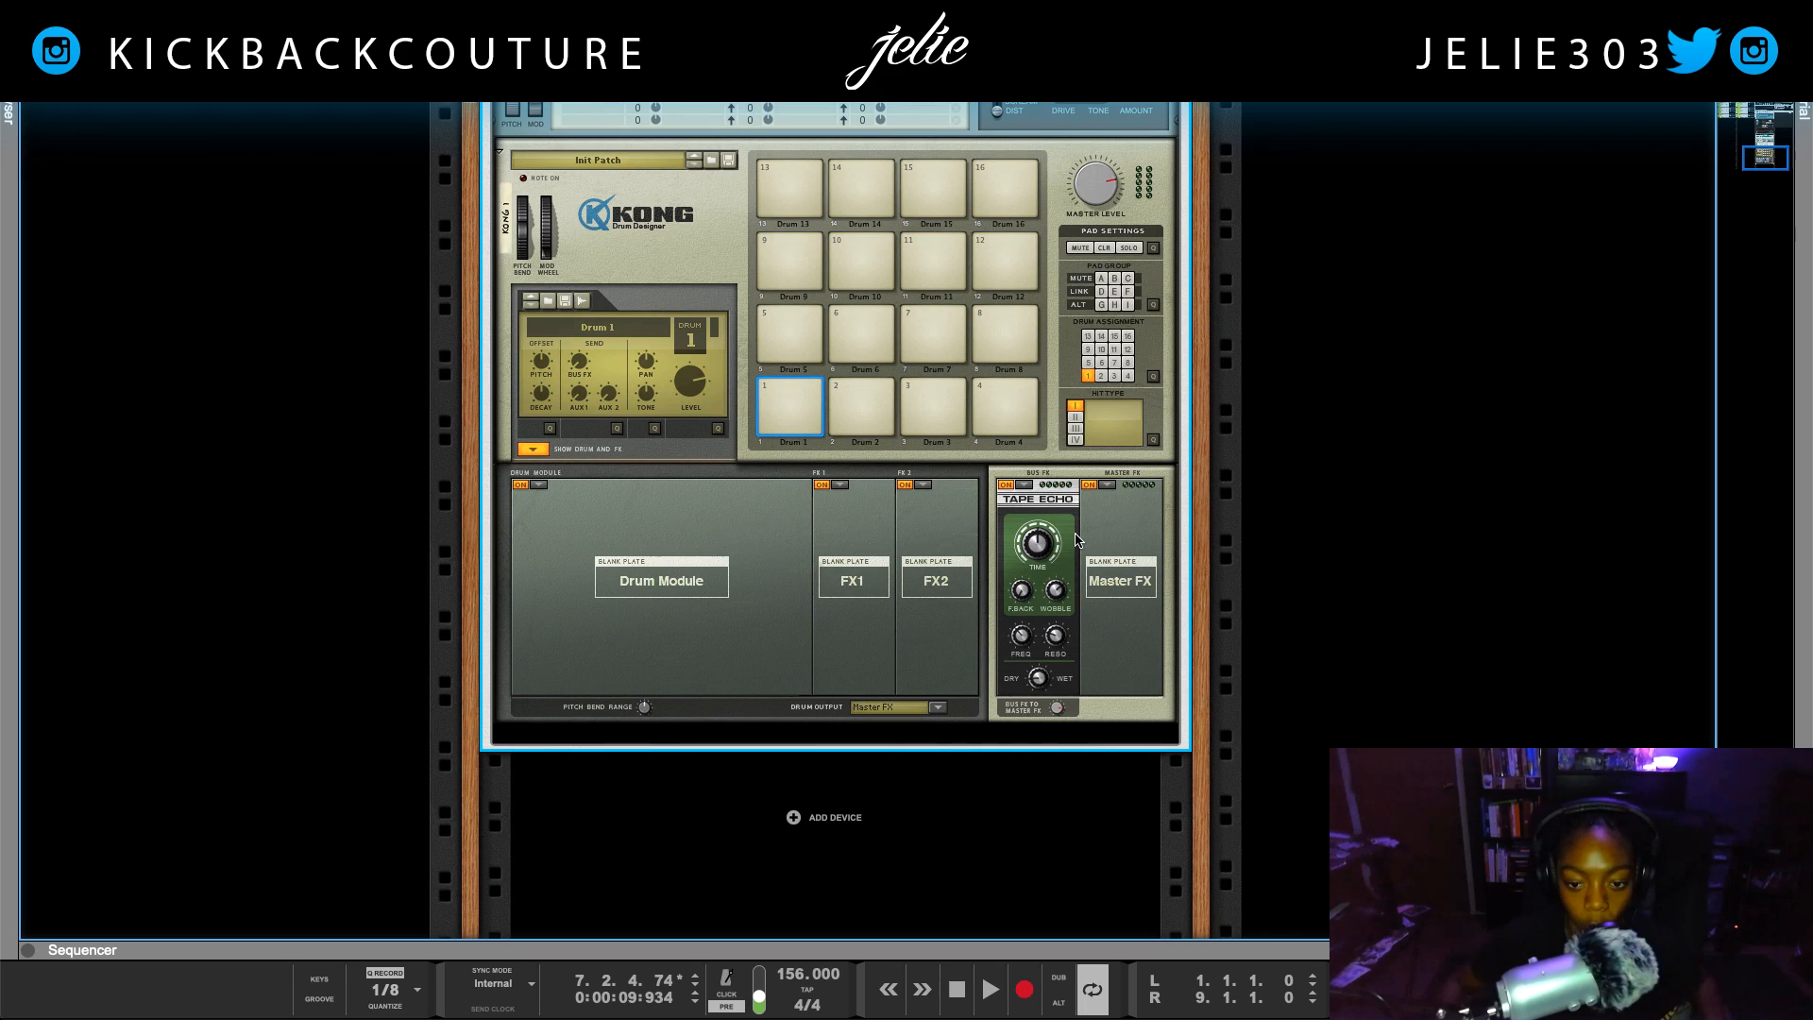
pyautogui.press('space')
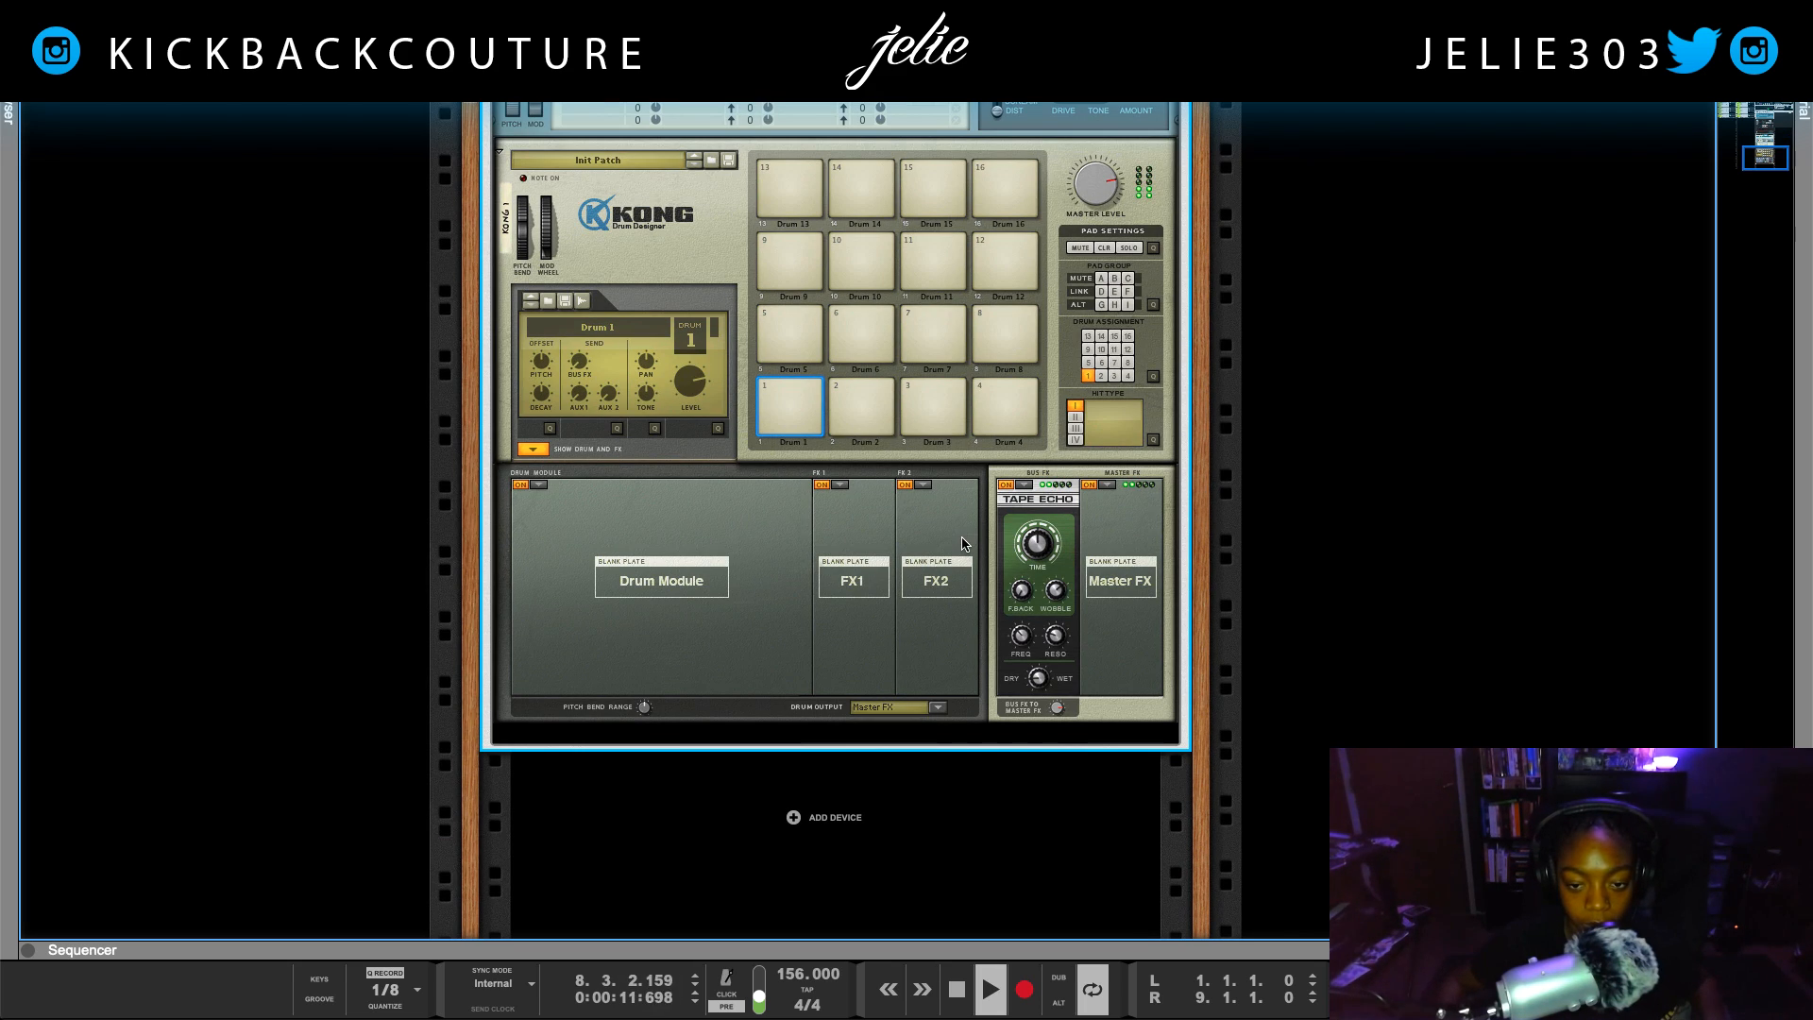
pyautogui.scroll(5, 963, 543)
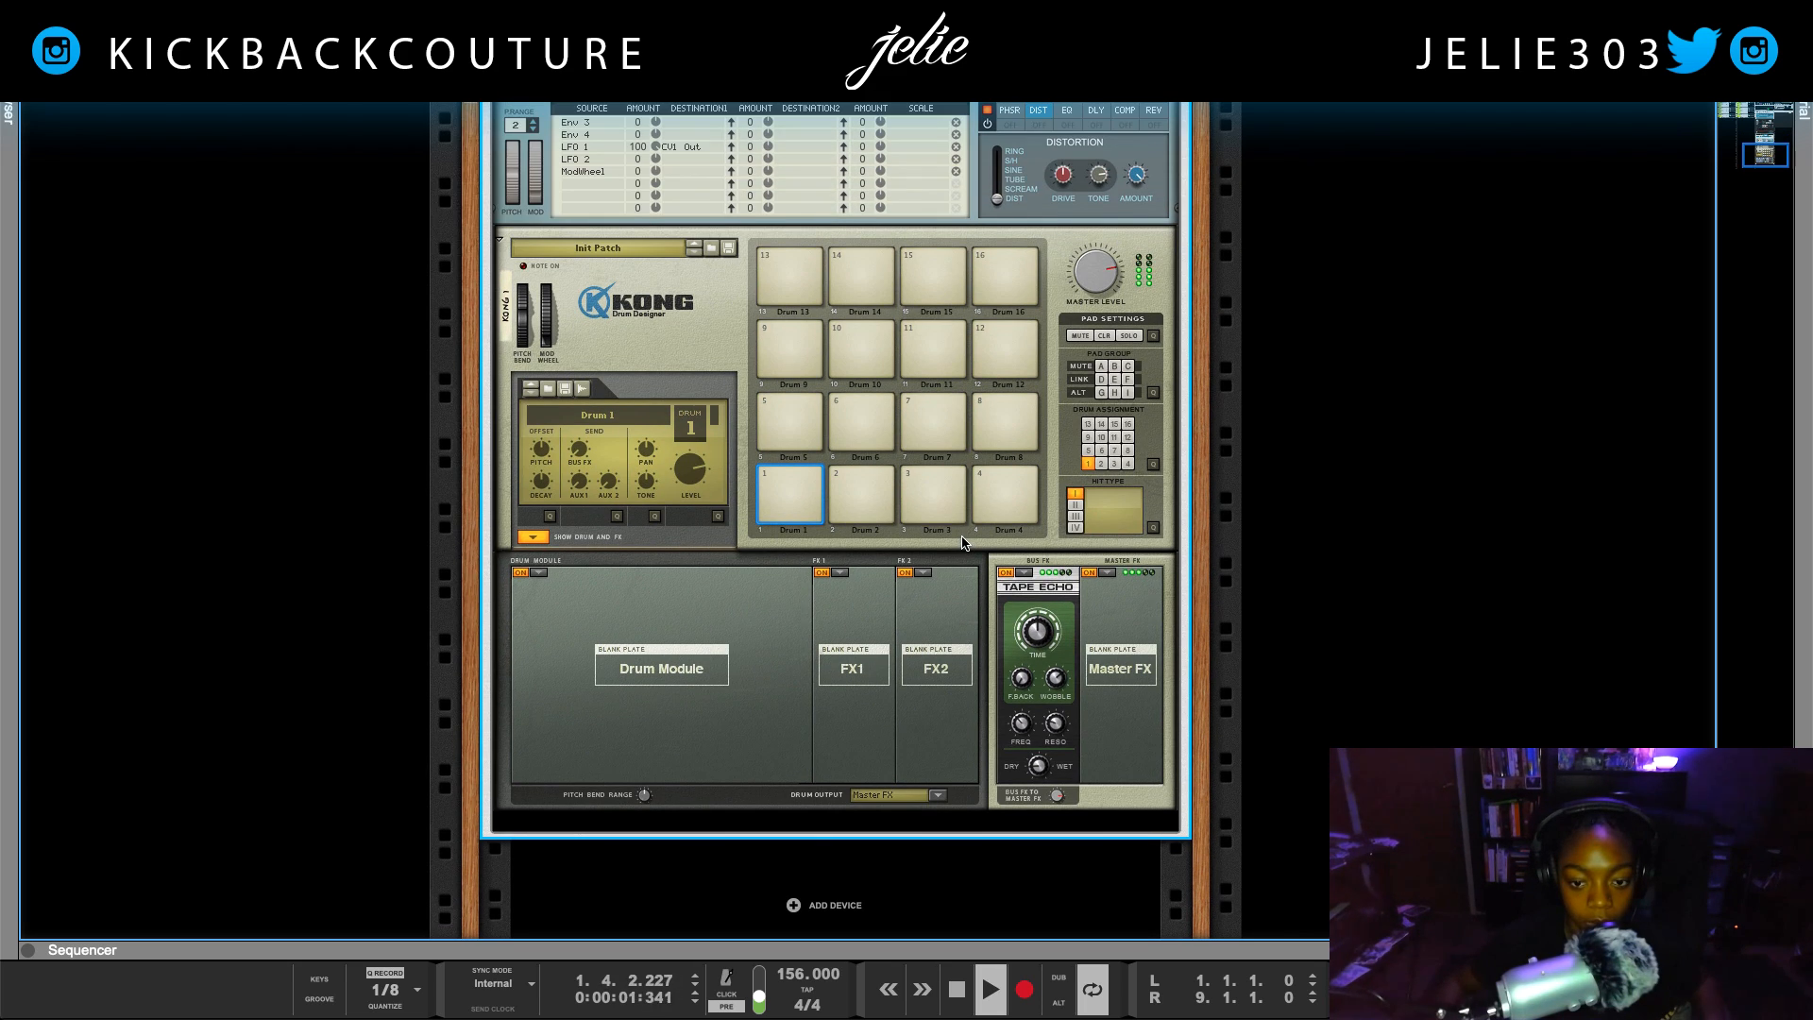
pyautogui.scroll(1, 978, 499)
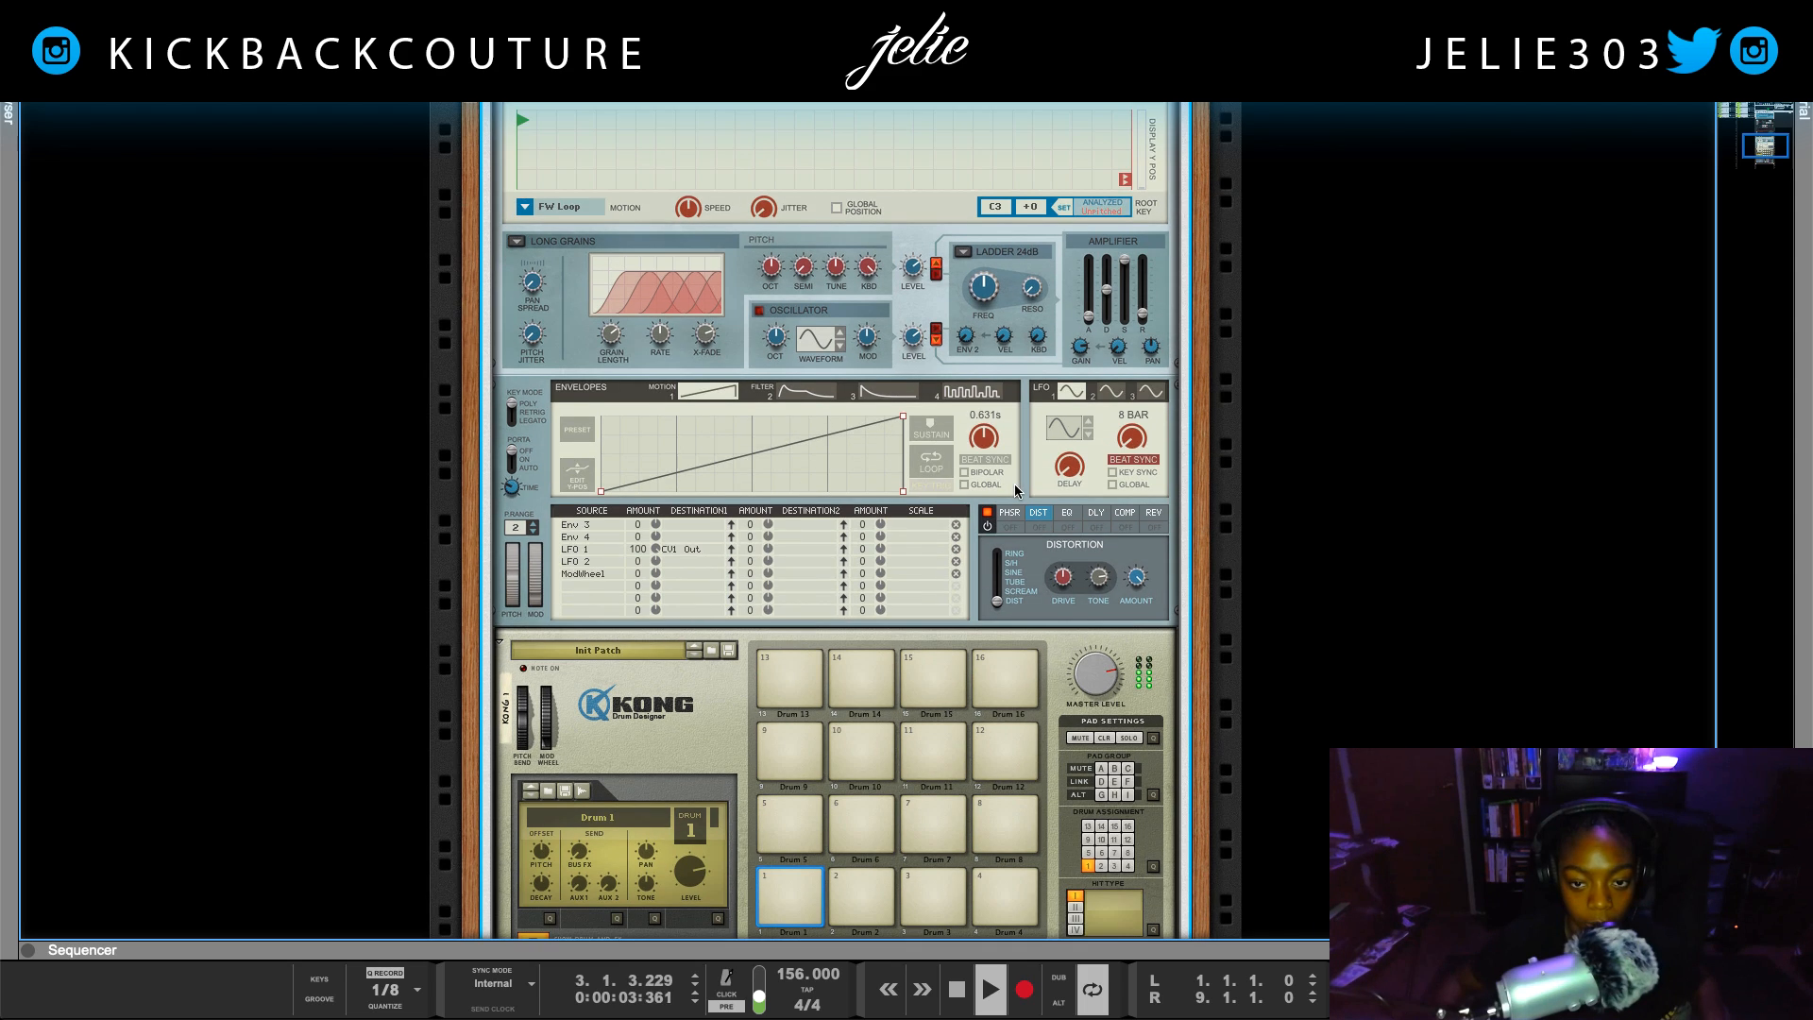
pyautogui.press('space')
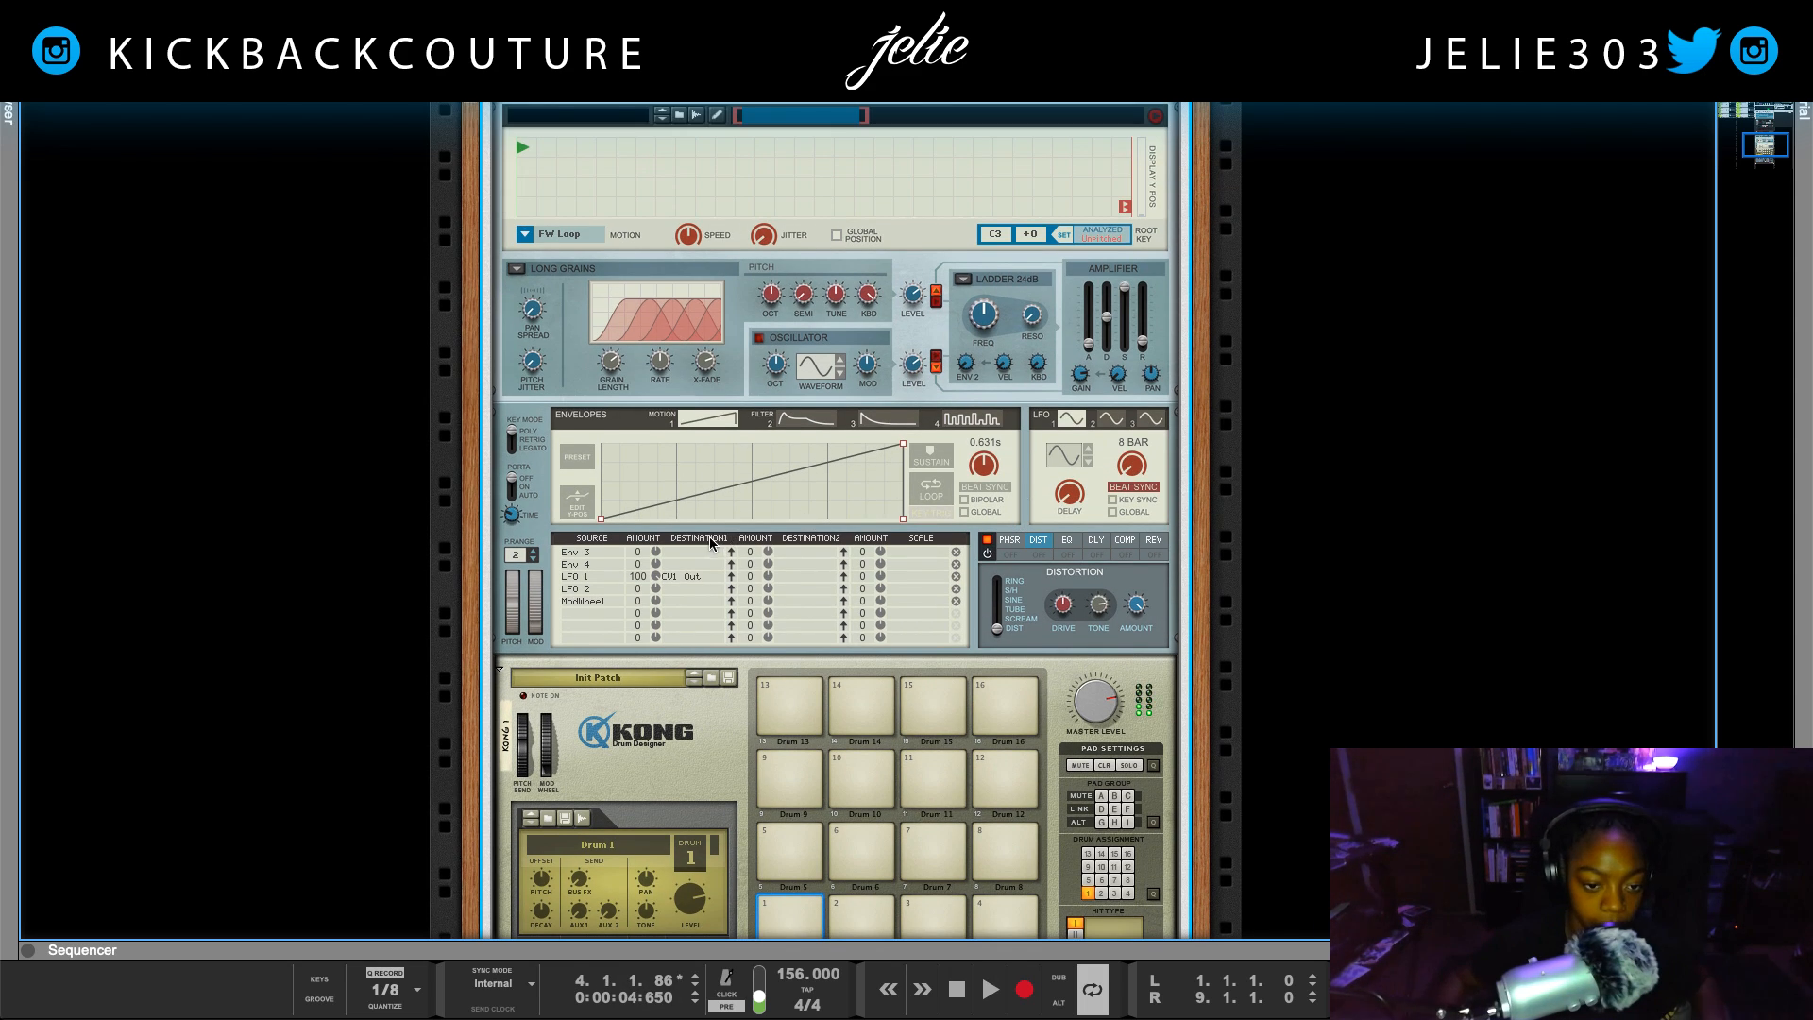
# Check Grain's CV outputs on the rack's rear, and route LFO 2 to CV2 Out in Grain's modulation matrix
pyautogui.press('Tab')
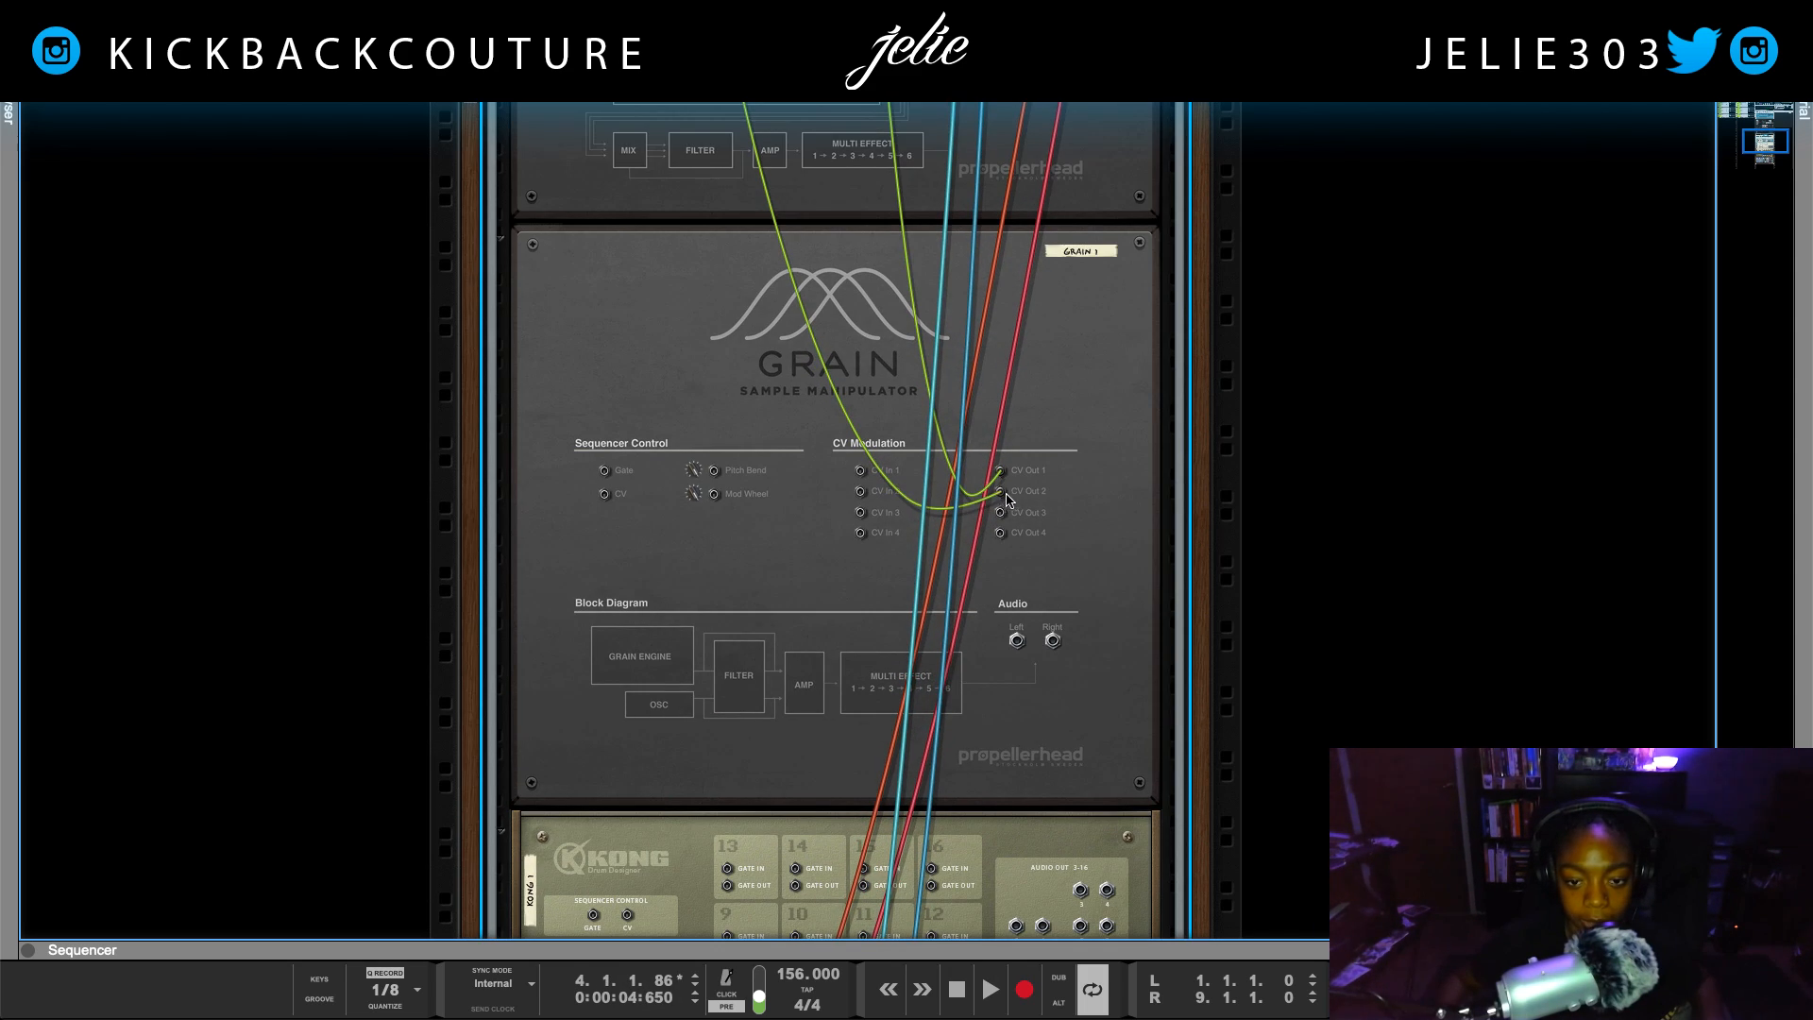
pyautogui.press('Tab')
pyautogui.scroll(-1, 751, 606)
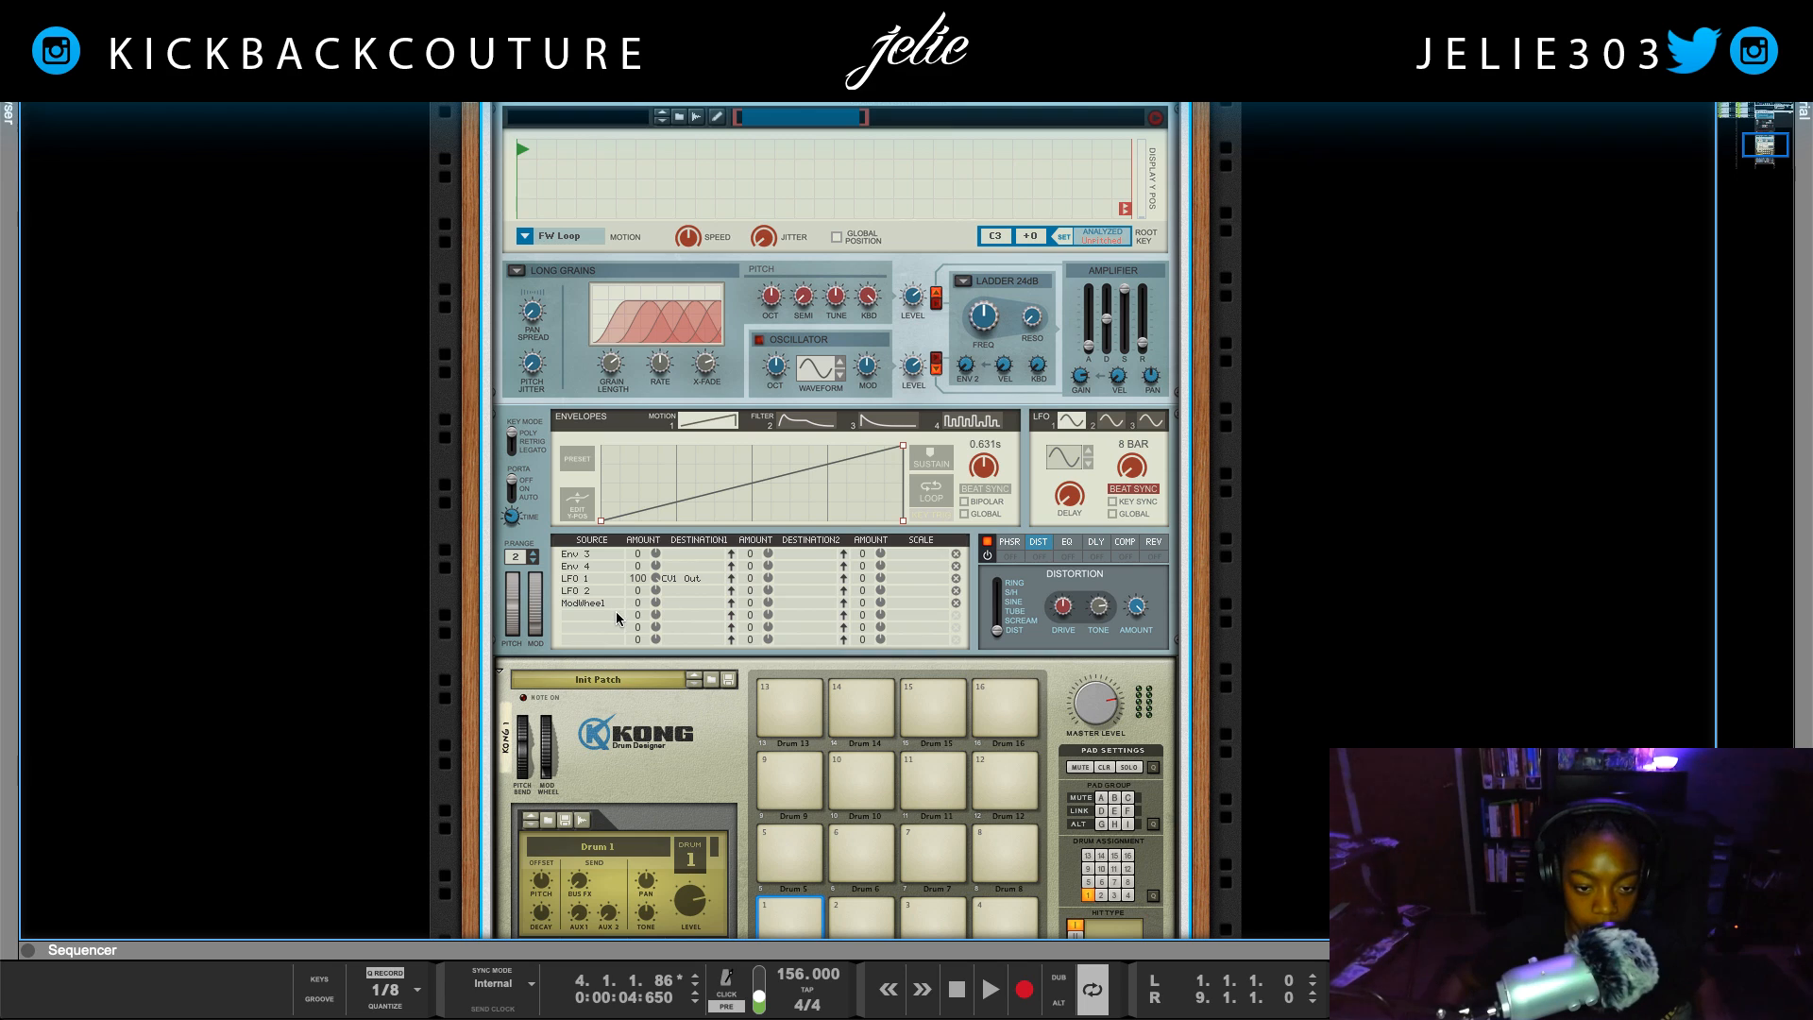
pyautogui.click(676, 591)
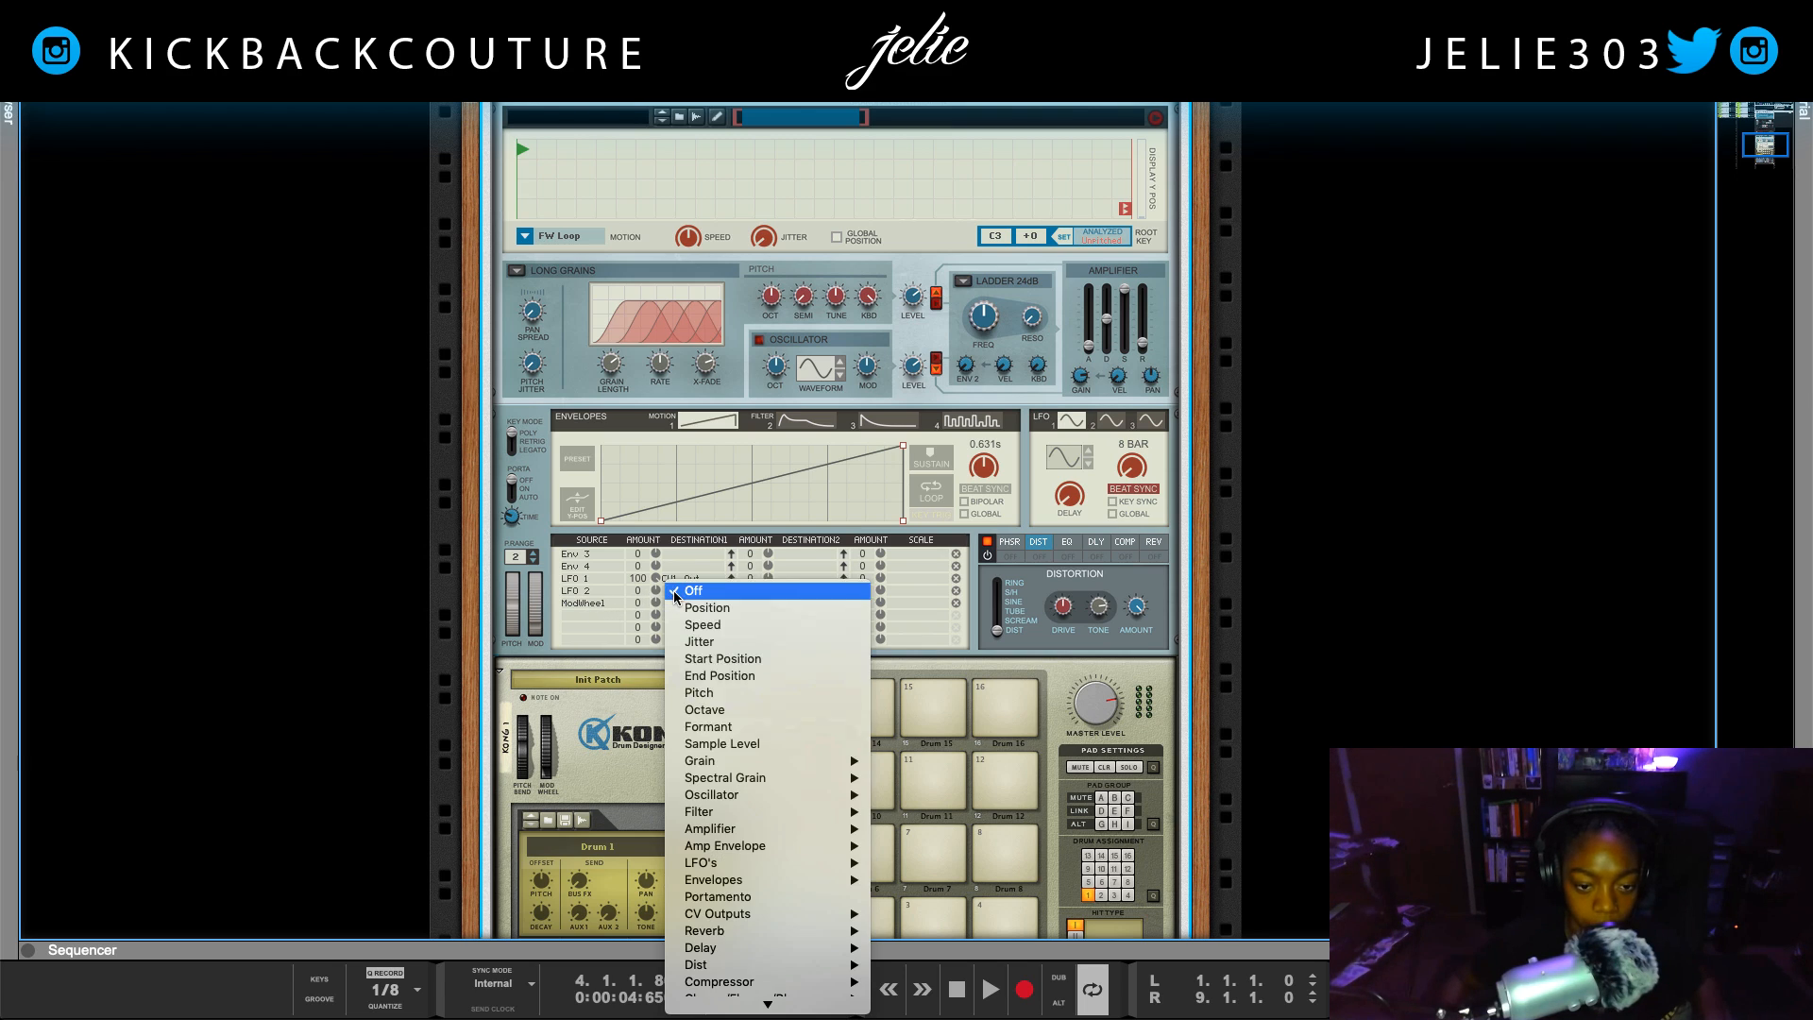
pyautogui.moveTo(750, 833)
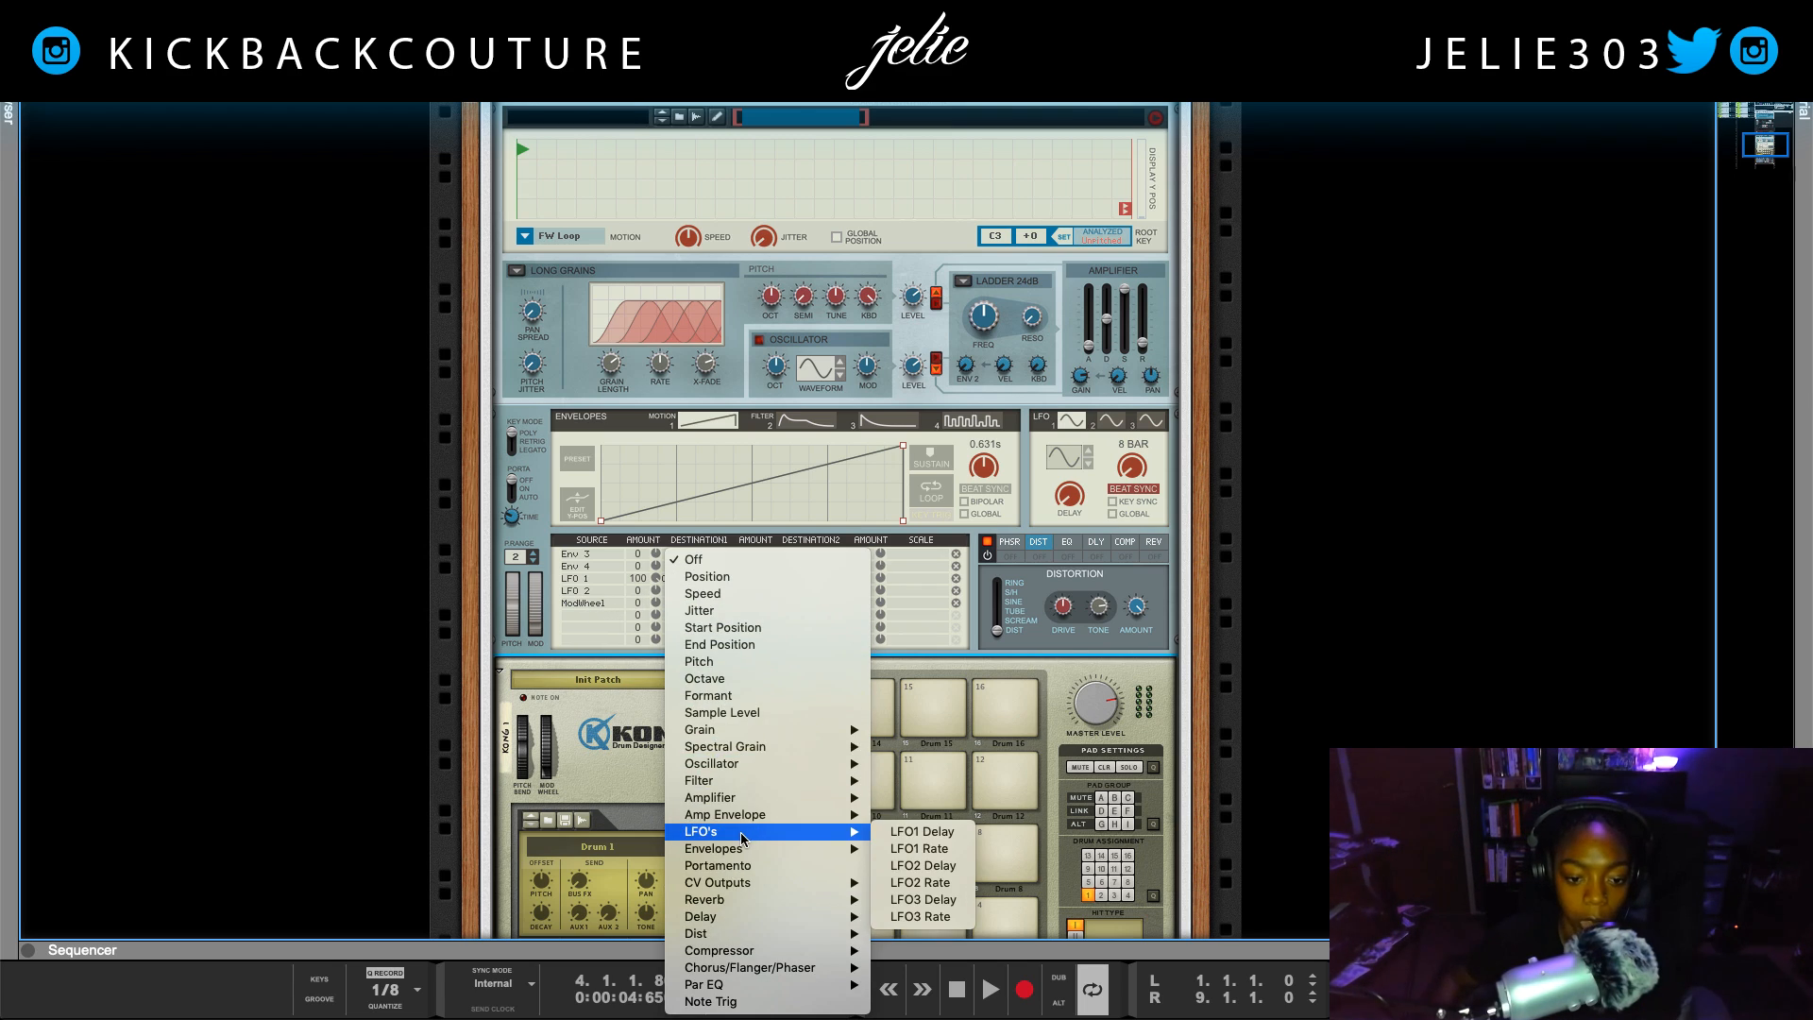
pyautogui.moveTo(746, 933)
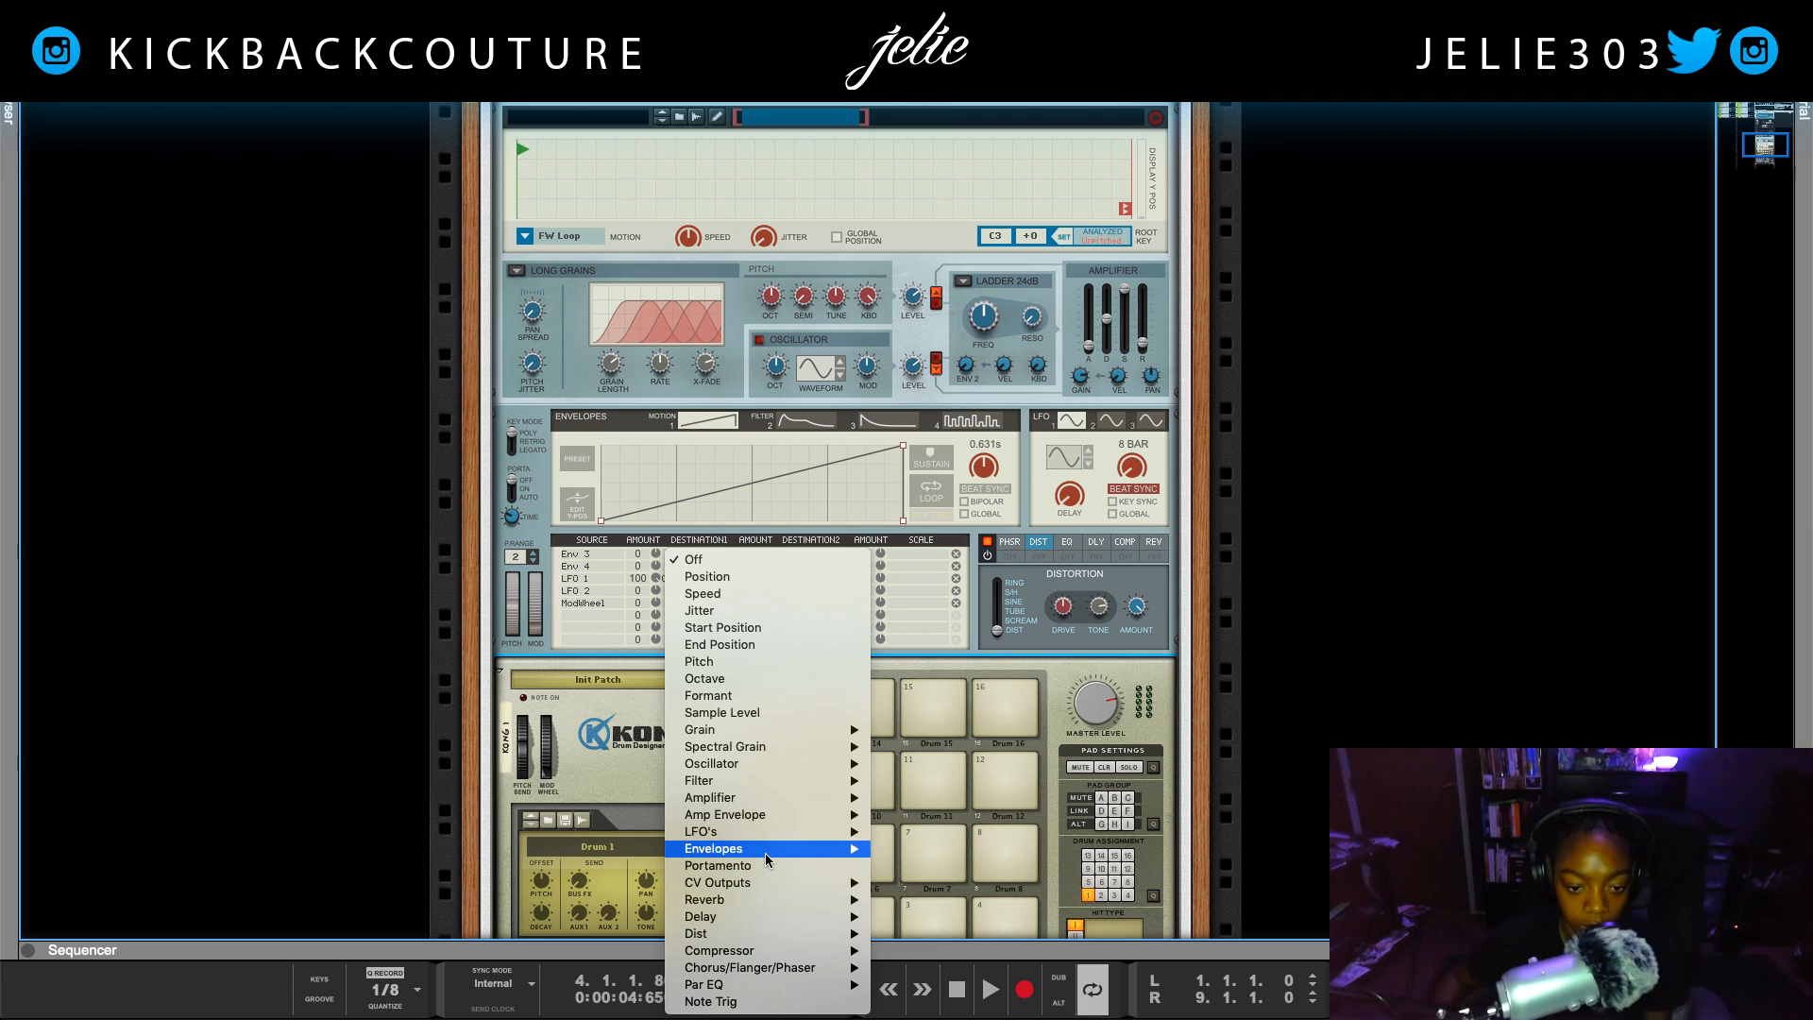
pyautogui.moveTo(774, 882)
pyautogui.click(905, 899)
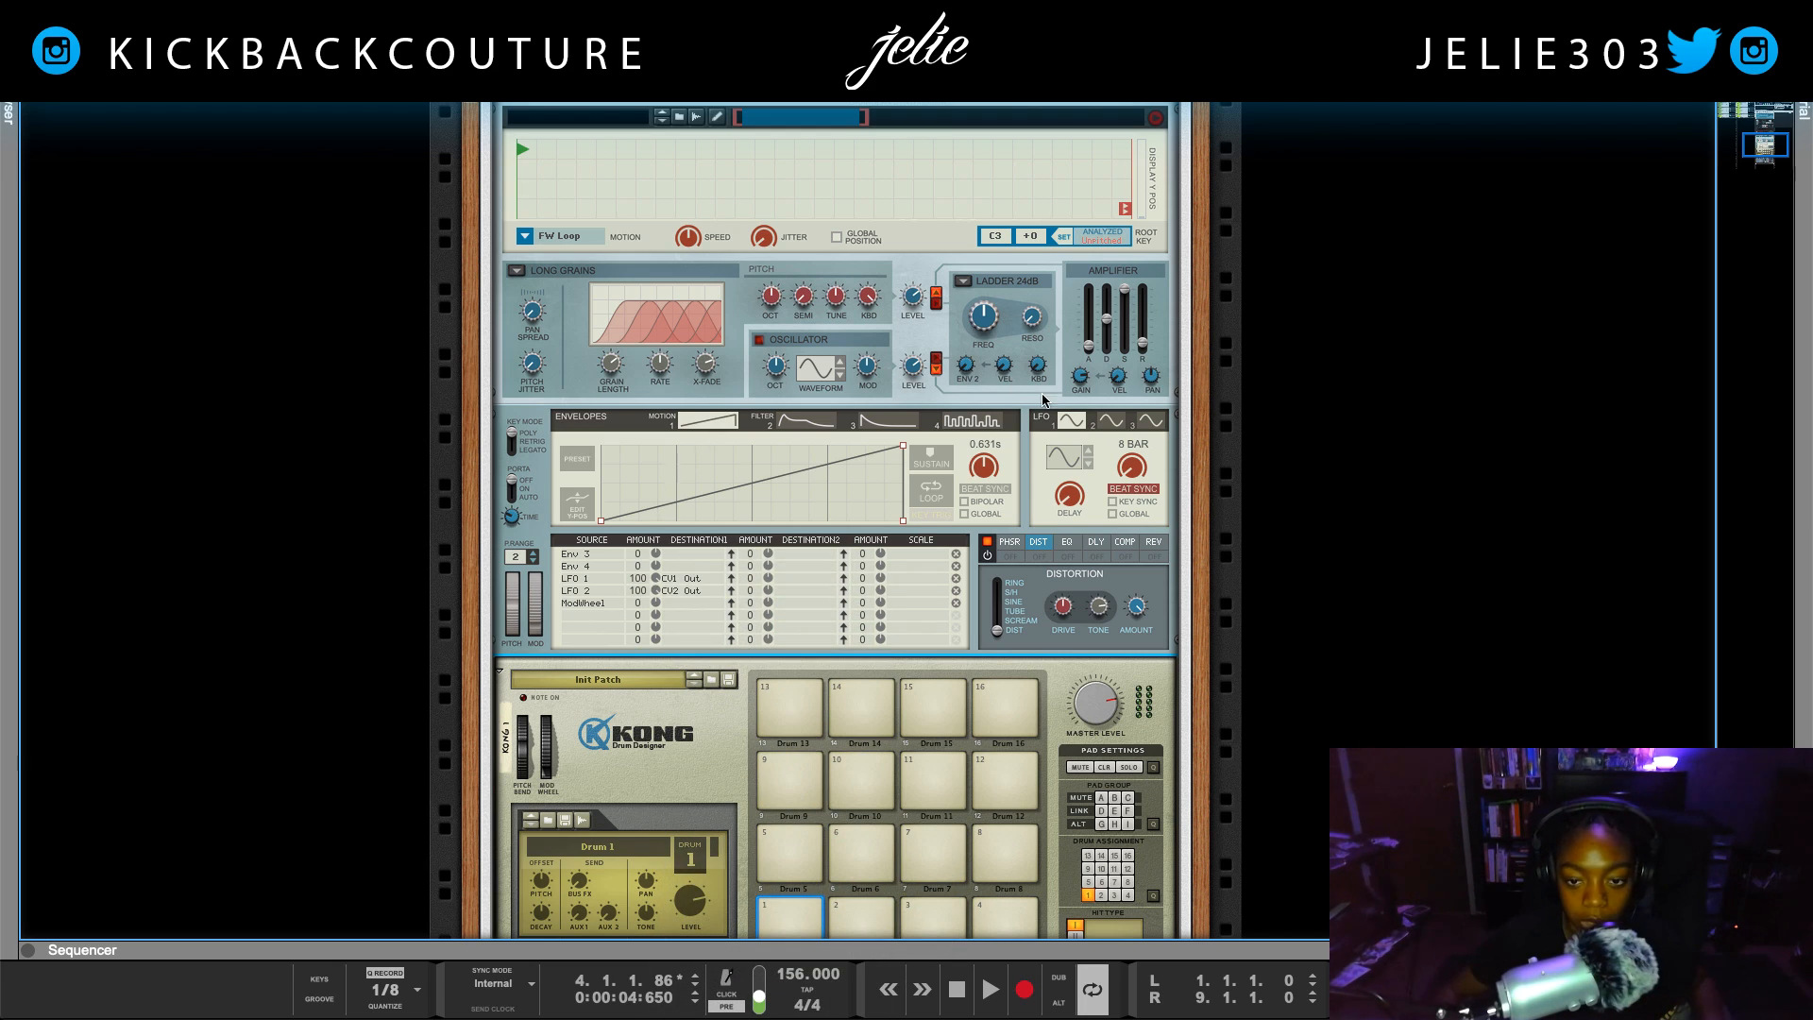
# Turn on beat sync for Grain's LFO 2 with a 4/4 rate, and audition the modulated Tape Echo
pyautogui.click(1112, 421)
pyautogui.click(1133, 488)
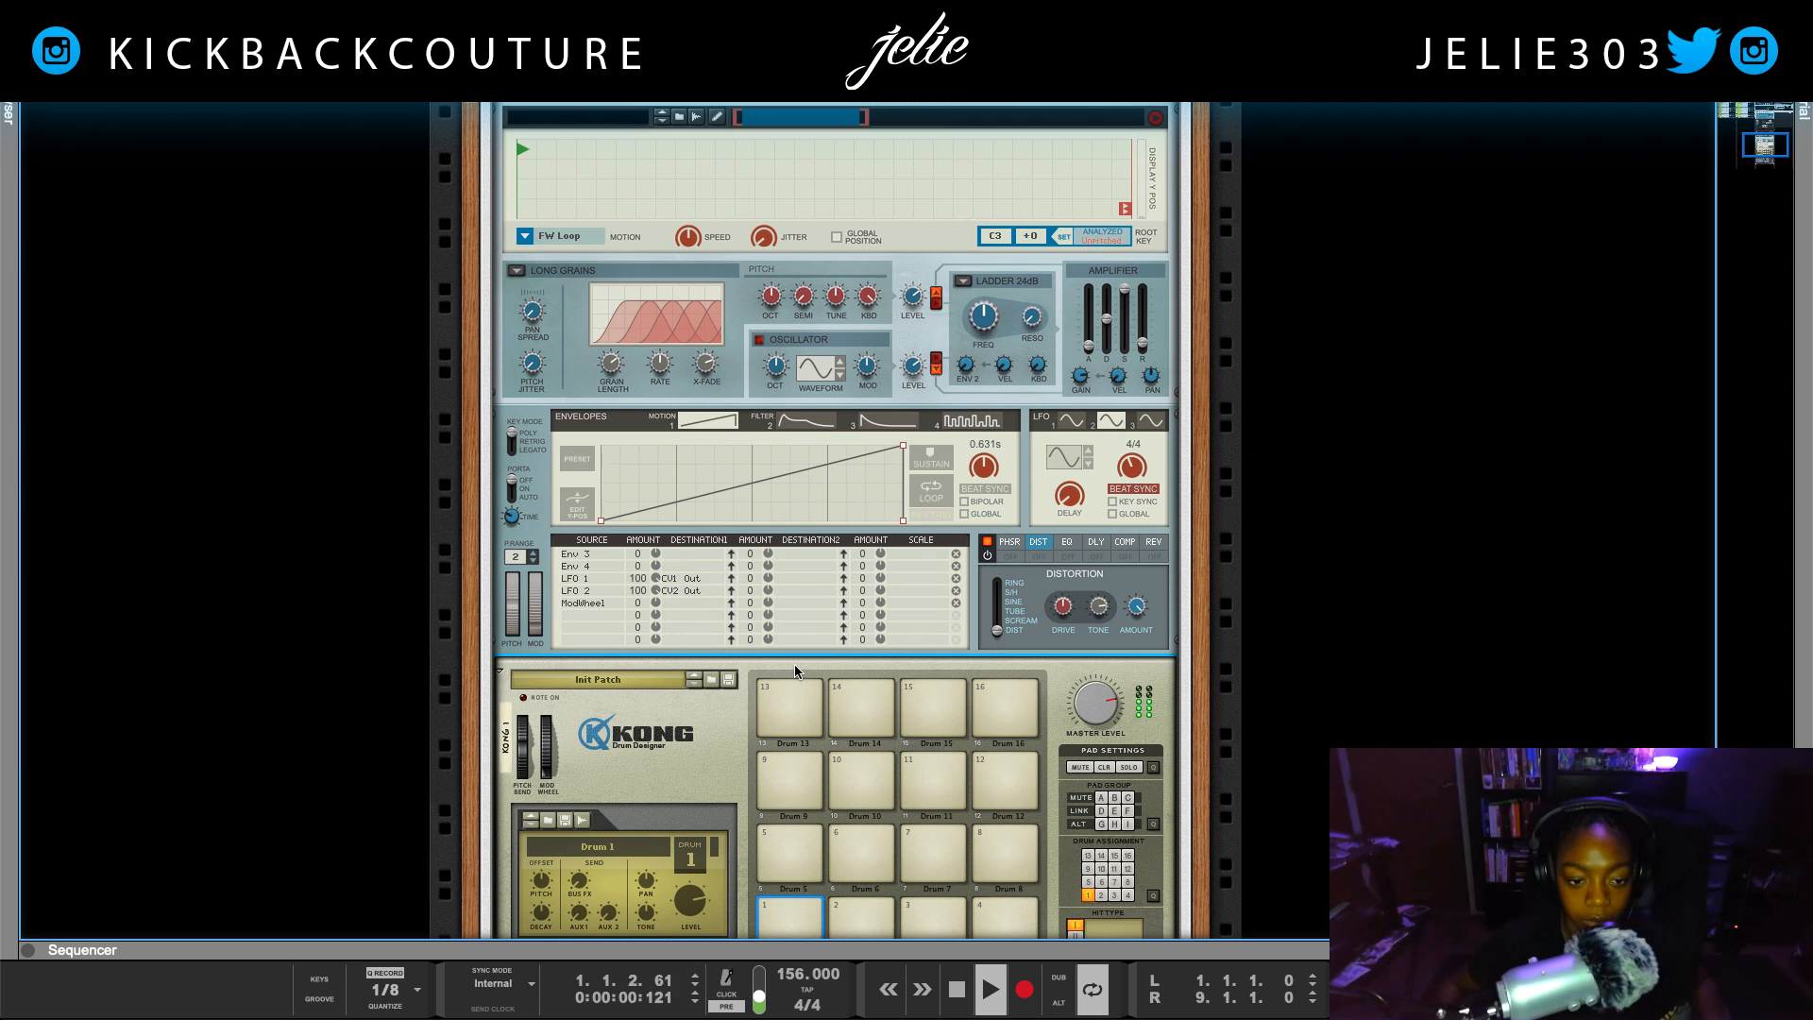
pyautogui.scroll(5, 795, 665)
pyautogui.scroll(-8, 795, 665)
pyautogui.scroll(-3, 796, 667)
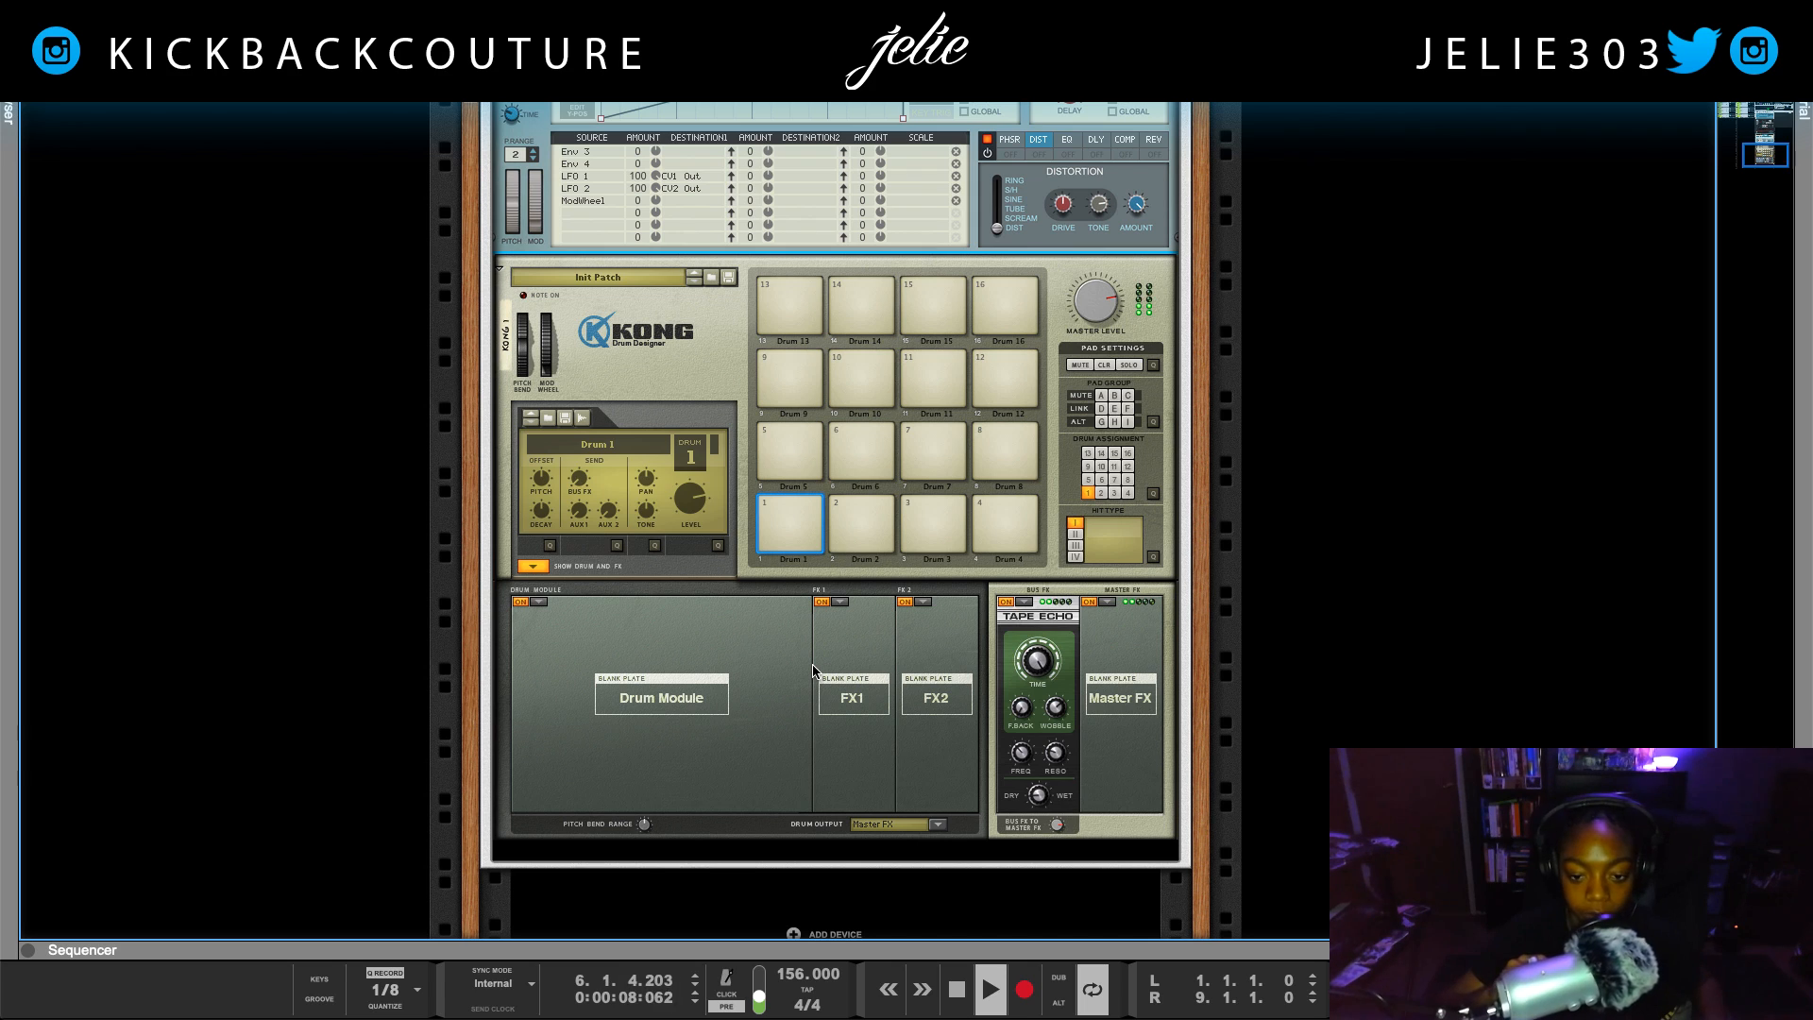
# Stop playback and load the Ring Modulator as Kong's Master FX
pyautogui.press('space')
pyautogui.click(1106, 601)
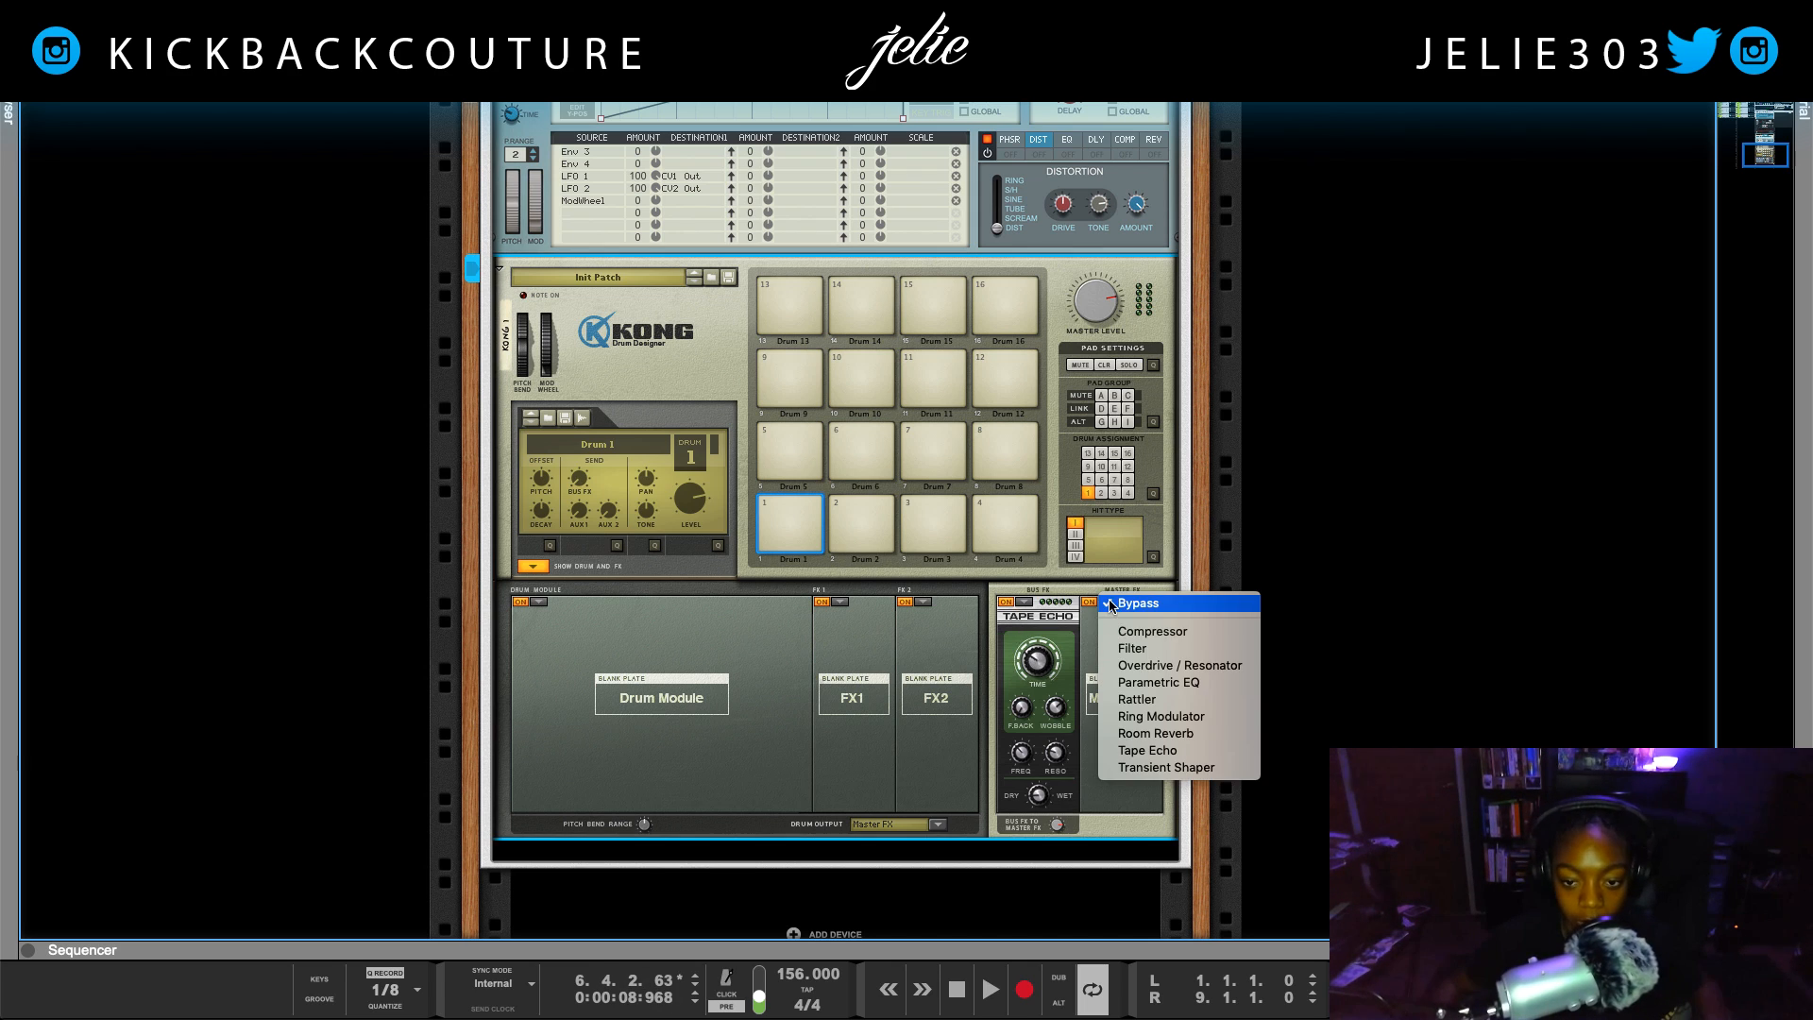
pyautogui.click(1171, 717)
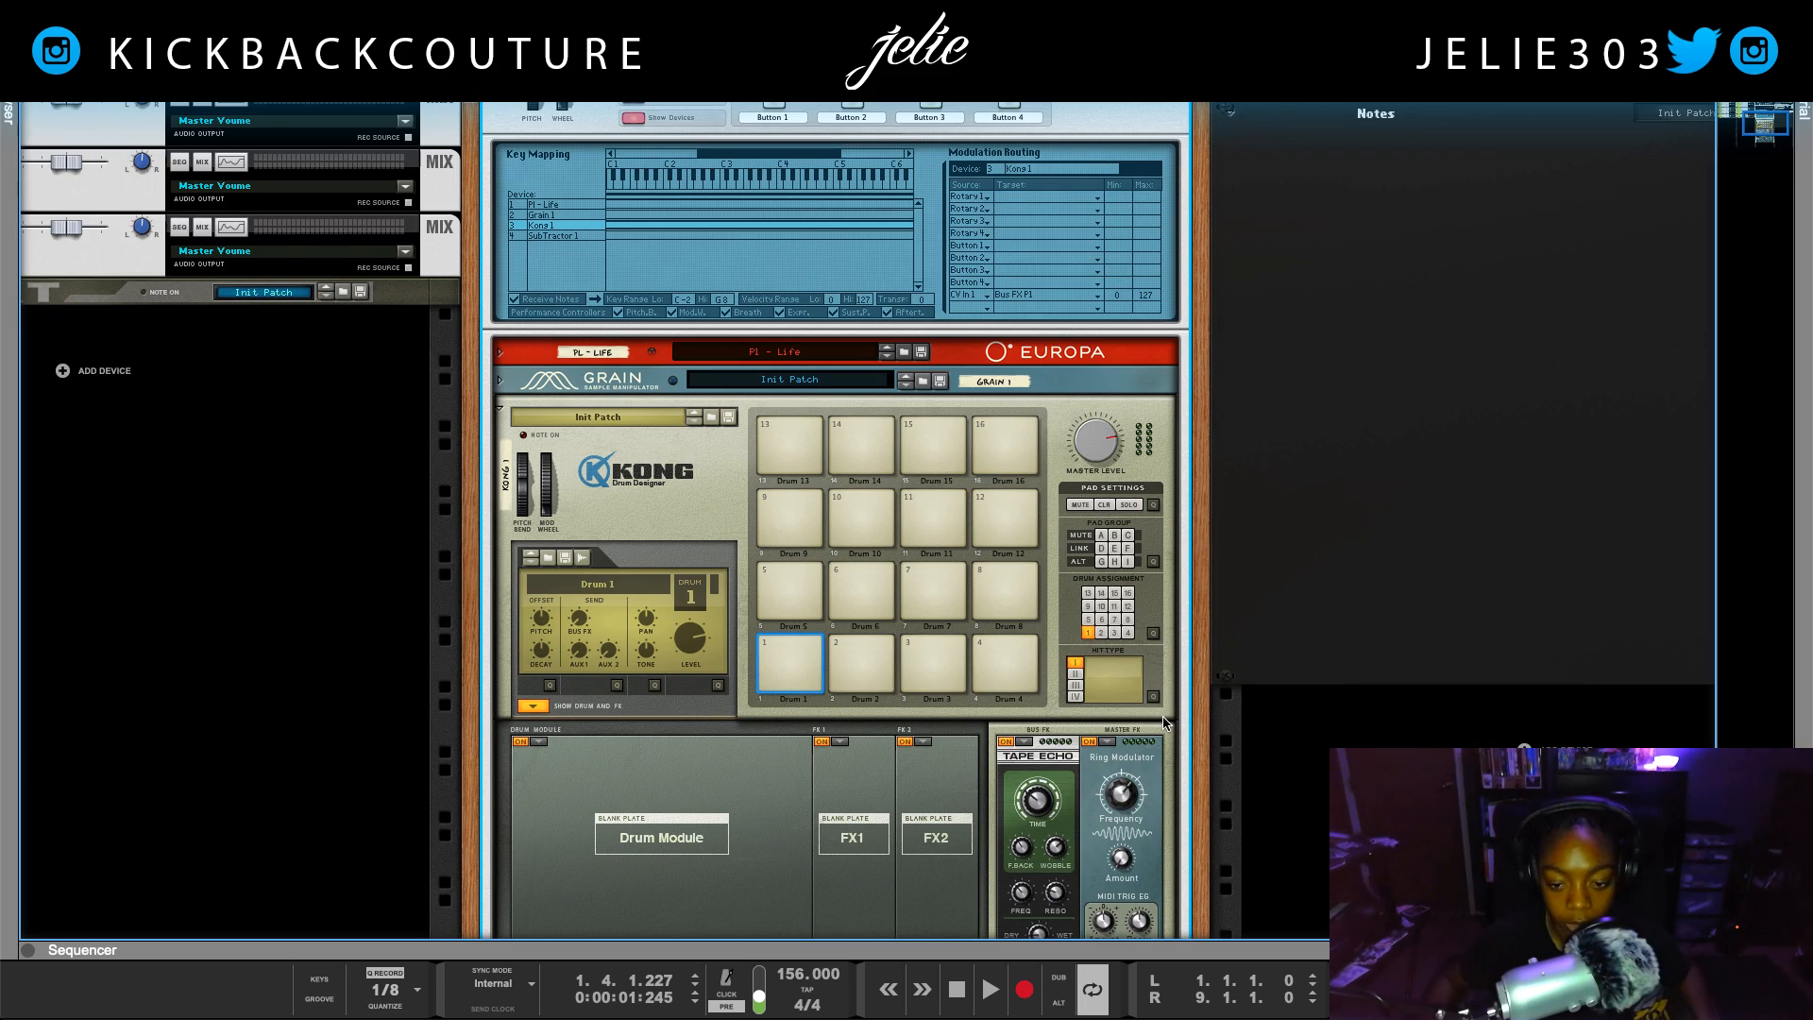
# Cable SubTractor's LFO 1 output to the Combinator's Rotary 1 modulation input, and return to the rack front
pyautogui.press('Tab')
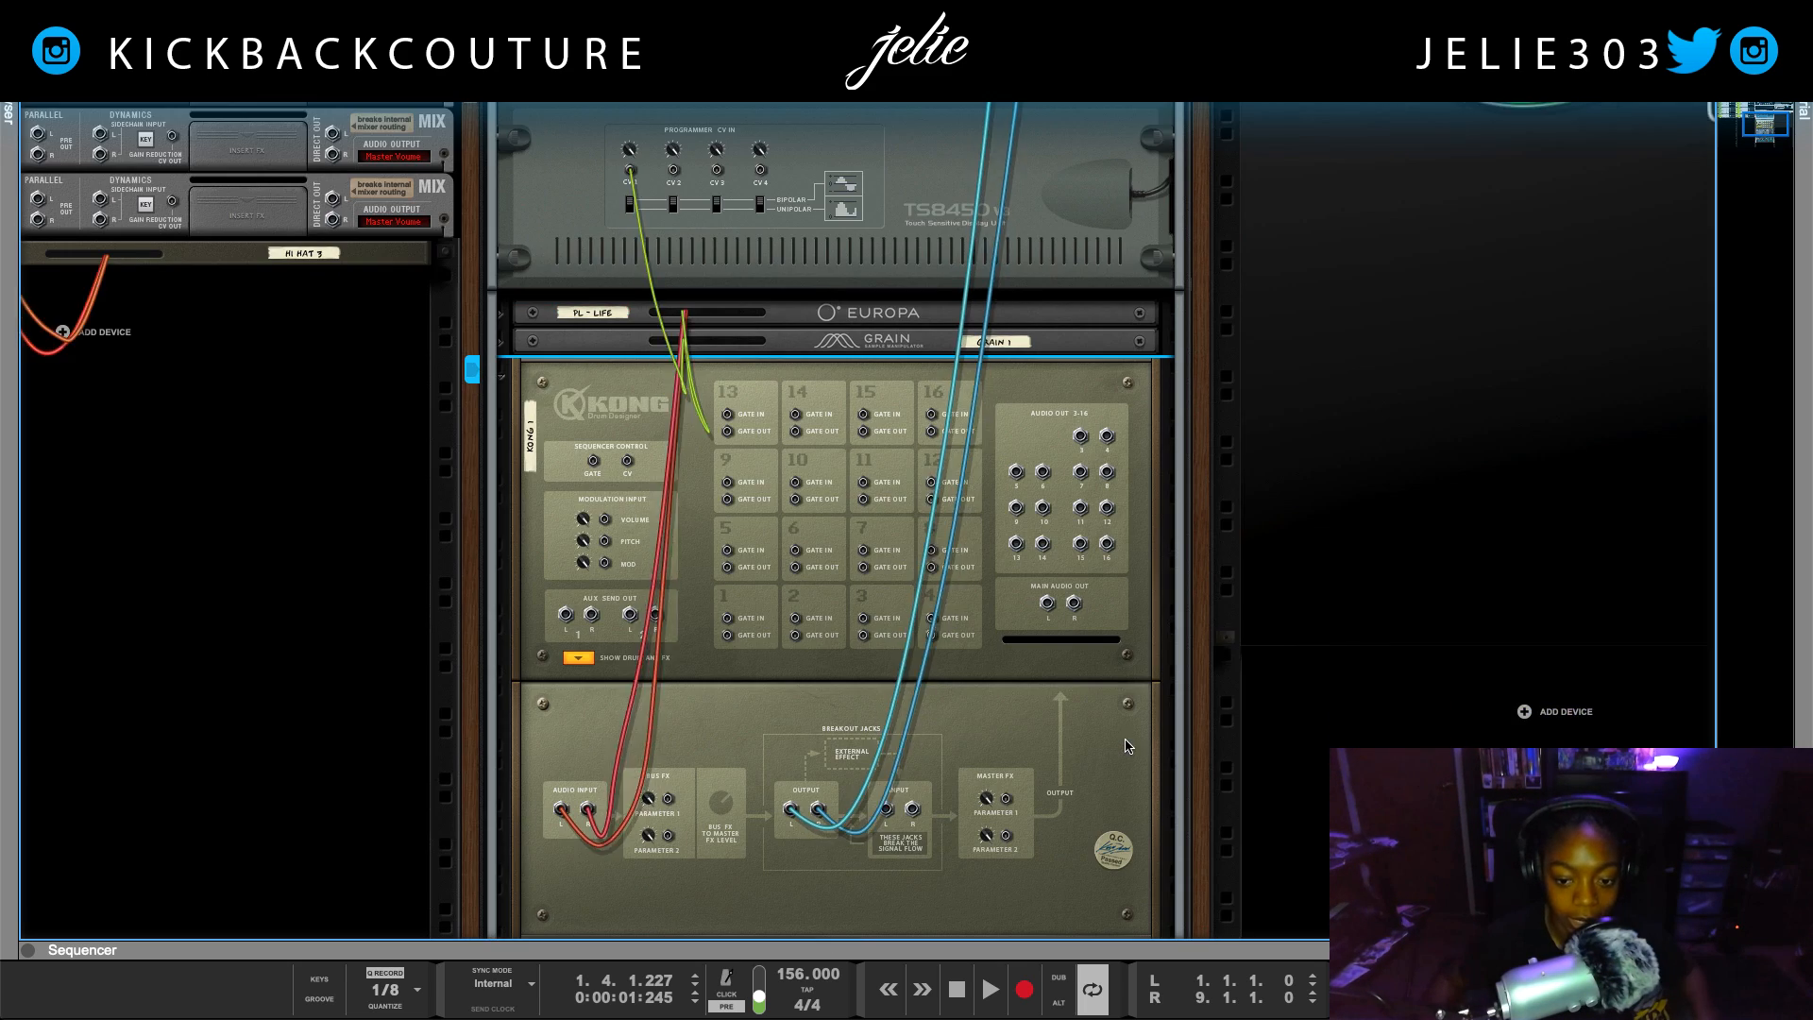
pyautogui.scroll(5, 1126, 746)
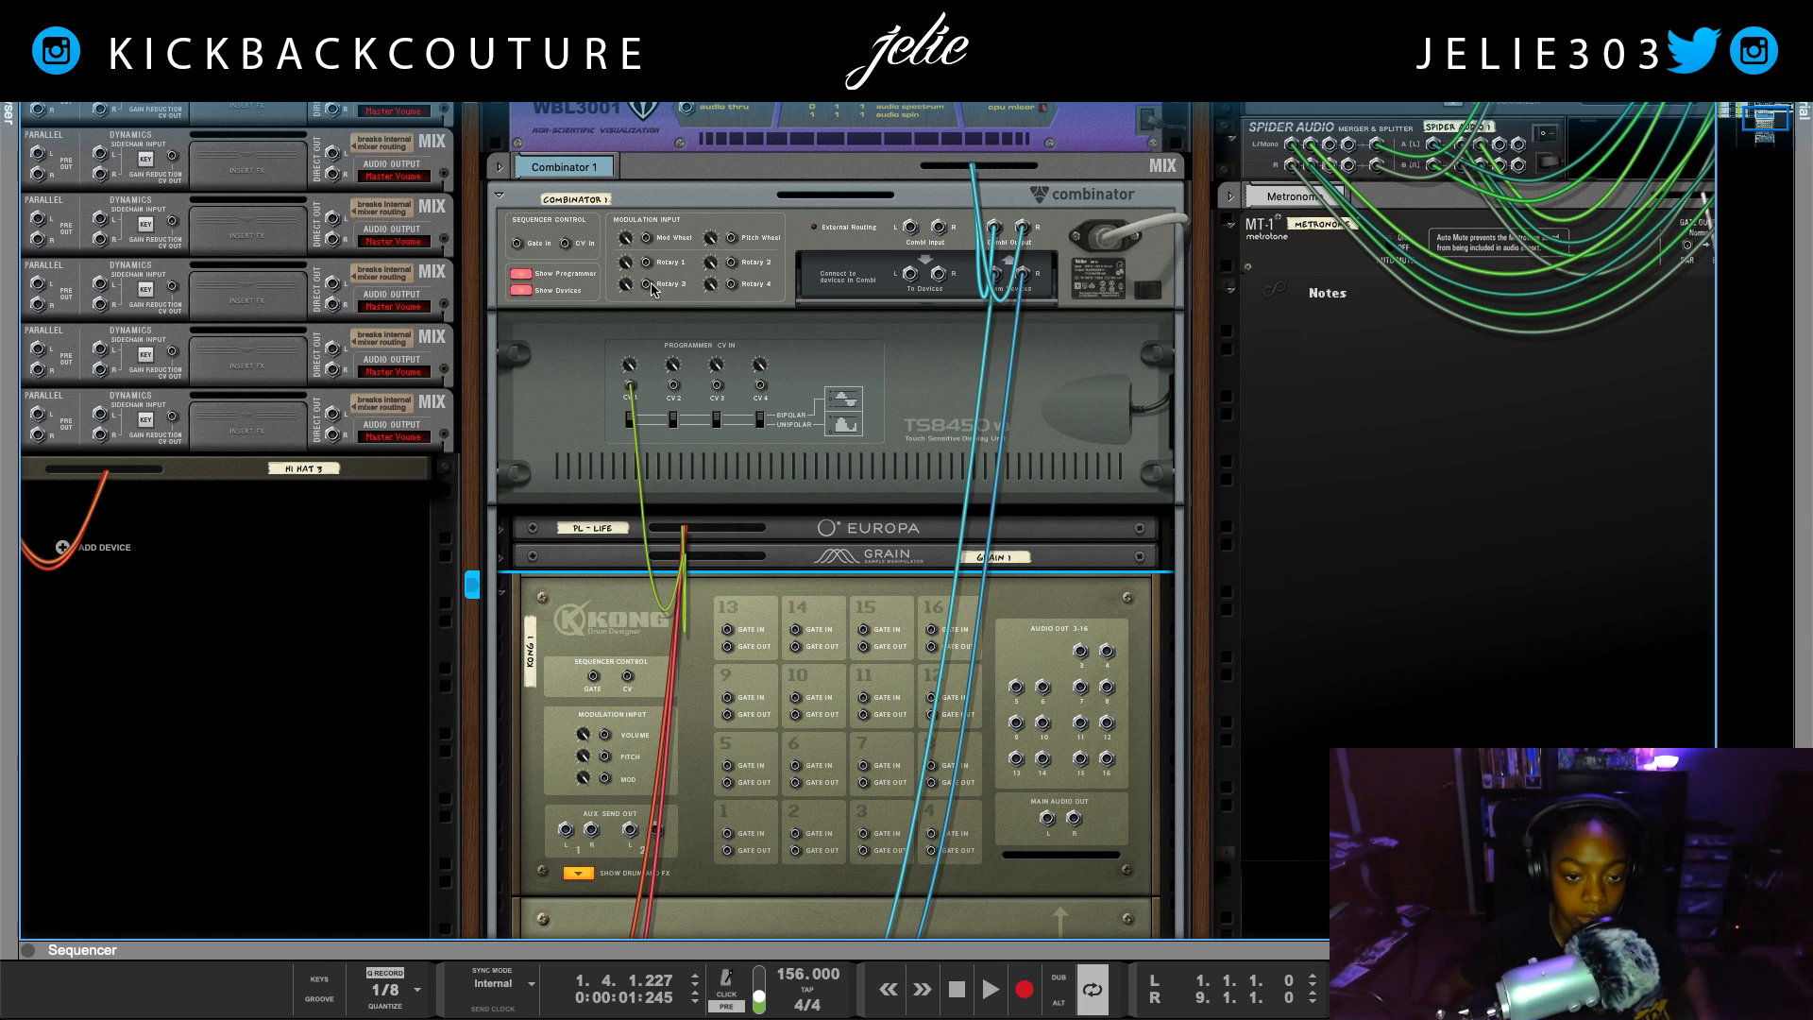
pyautogui.scroll(-6, 694, 441)
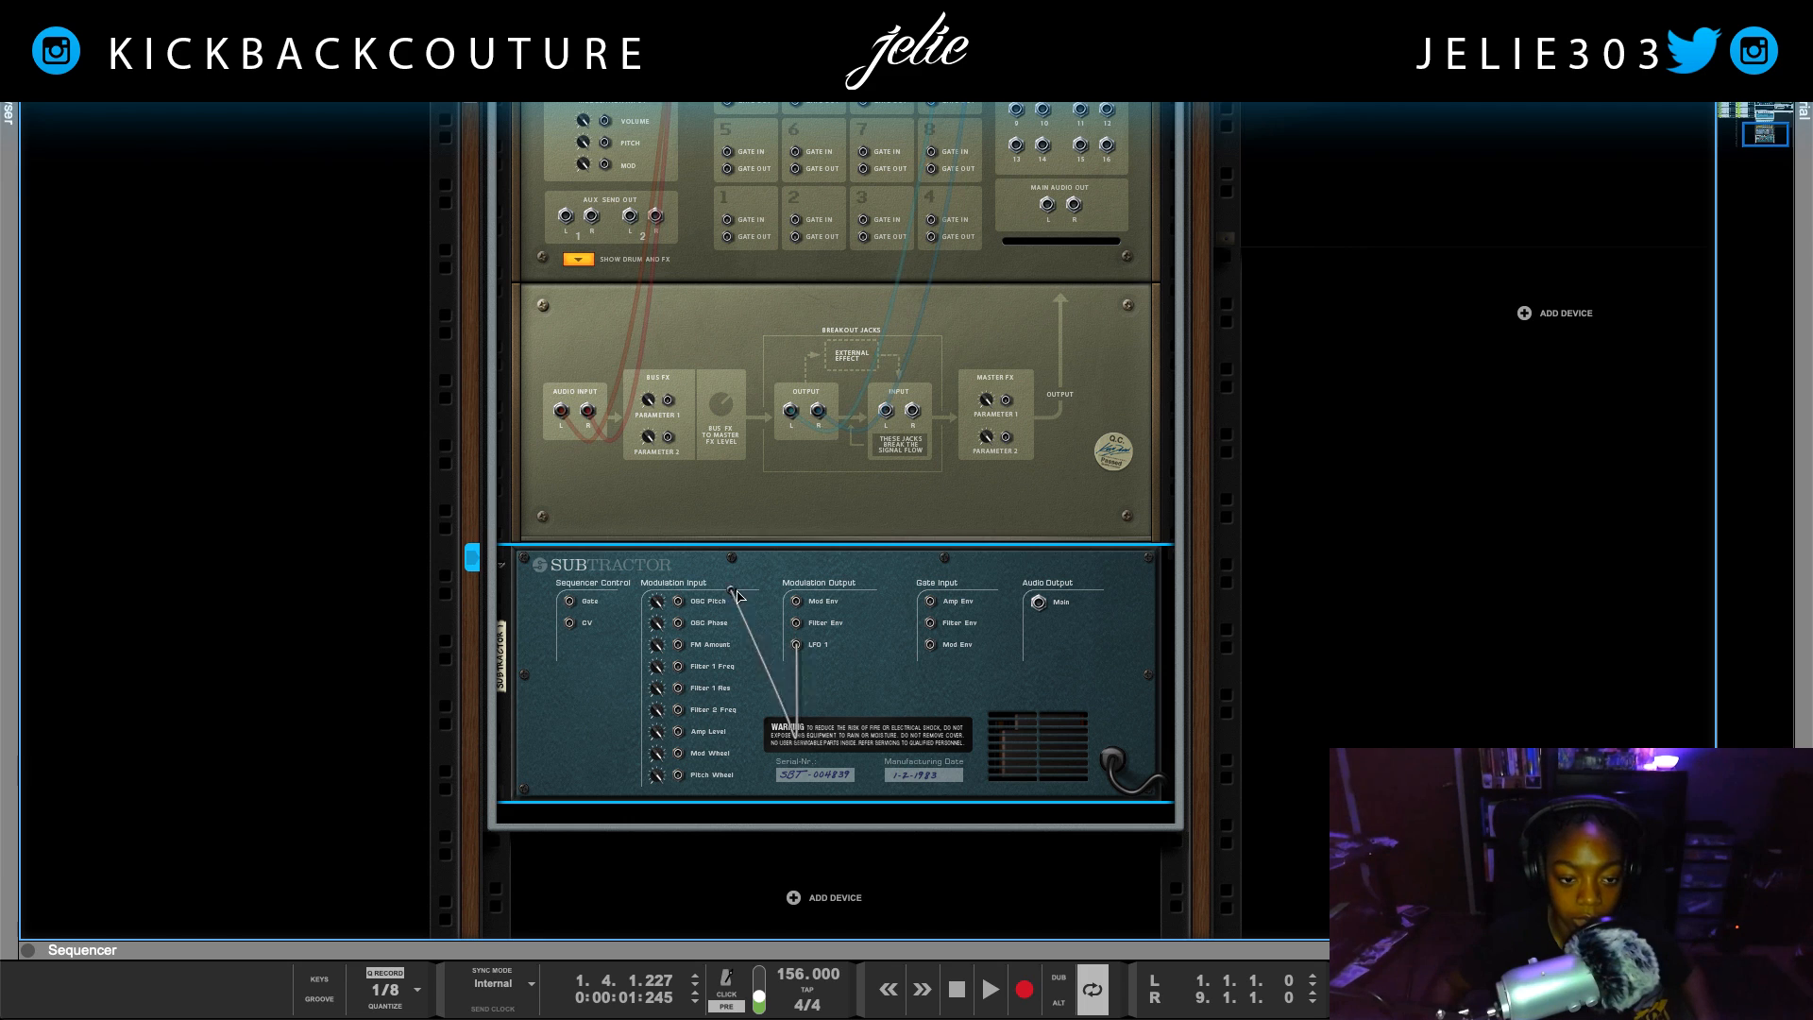
pyautogui.scroll(7, 677, 561)
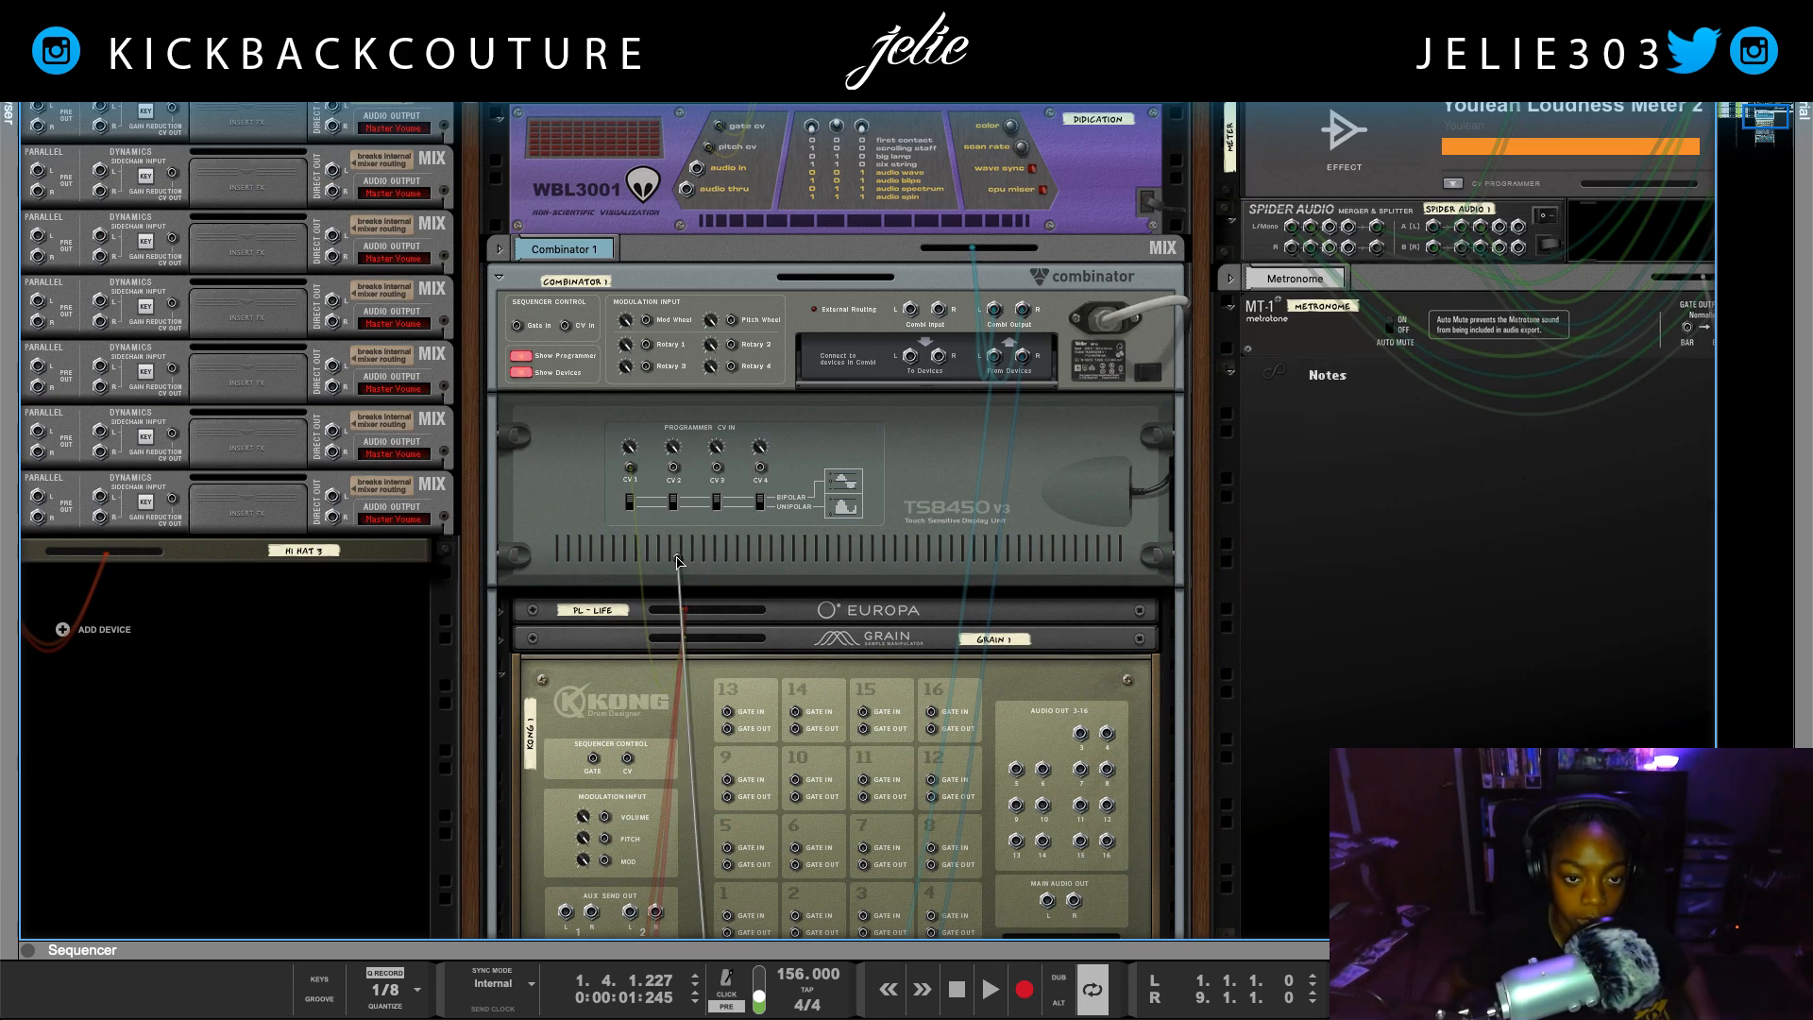
pyautogui.moveTo(676, 556); pyautogui.dragTo(648, 346)
pyautogui.press('Tab')
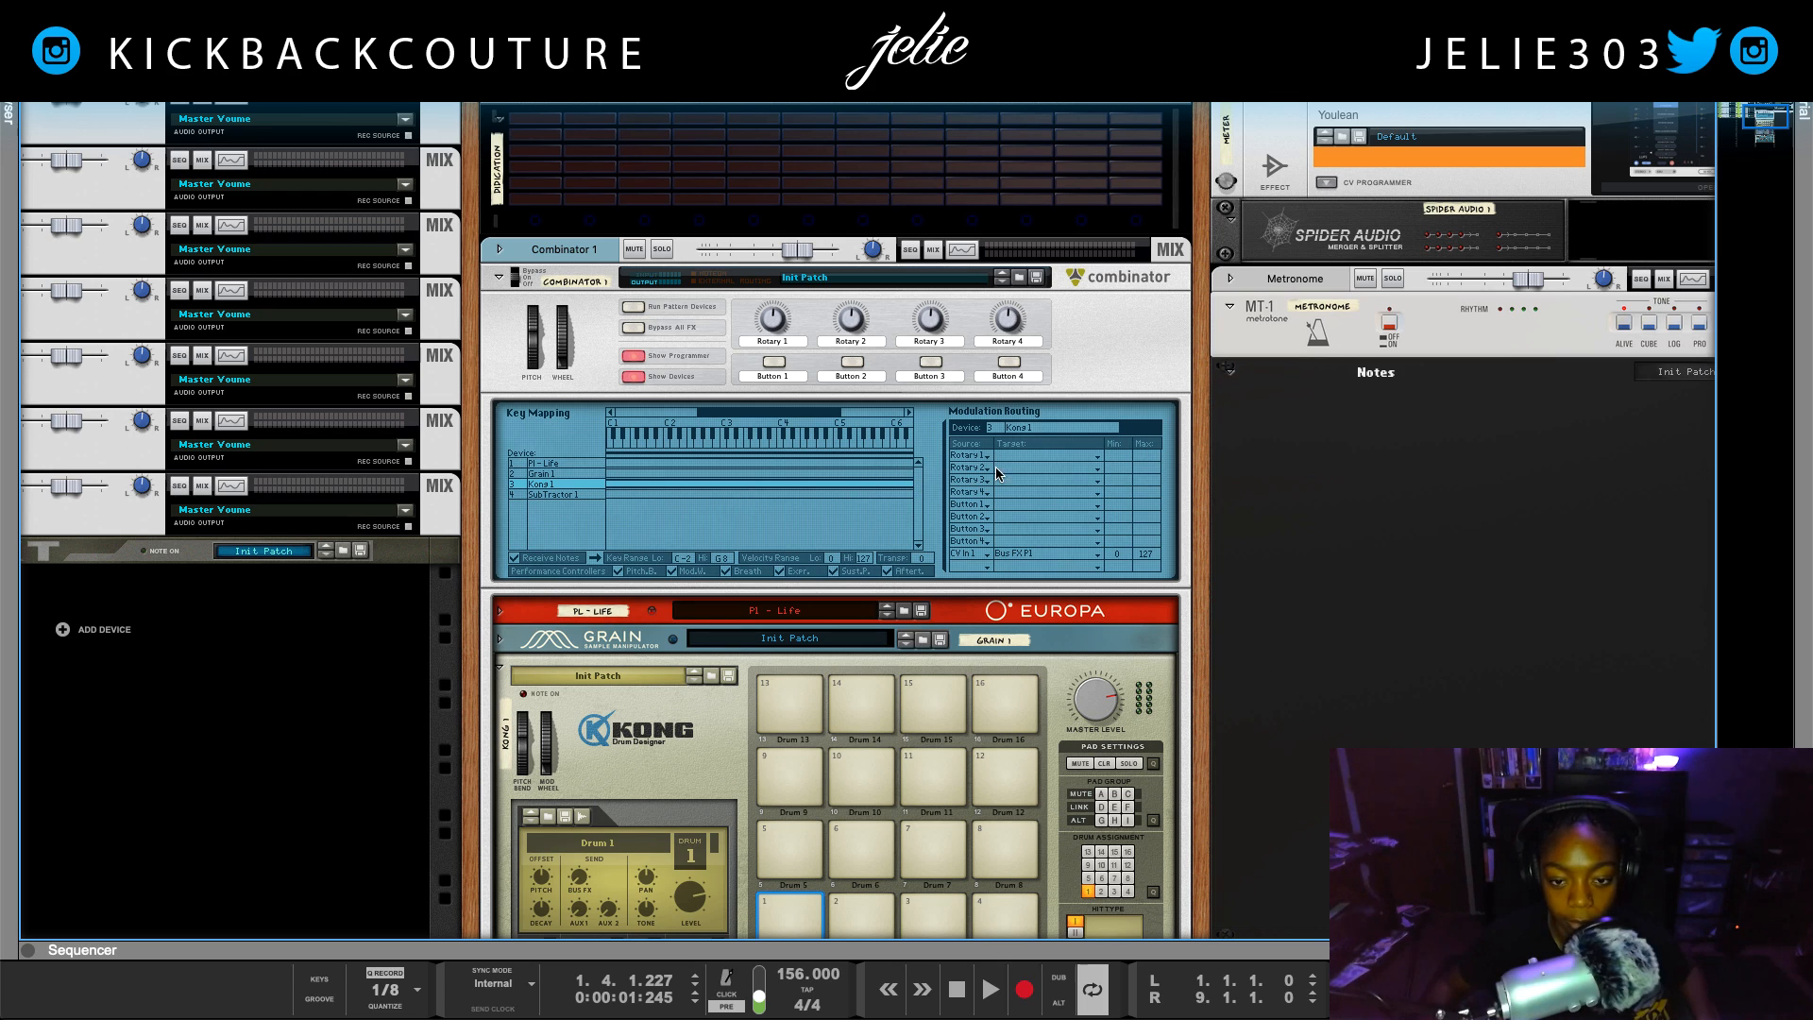
pyautogui.click(1030, 463)
pyautogui.moveTo(1048, 499)
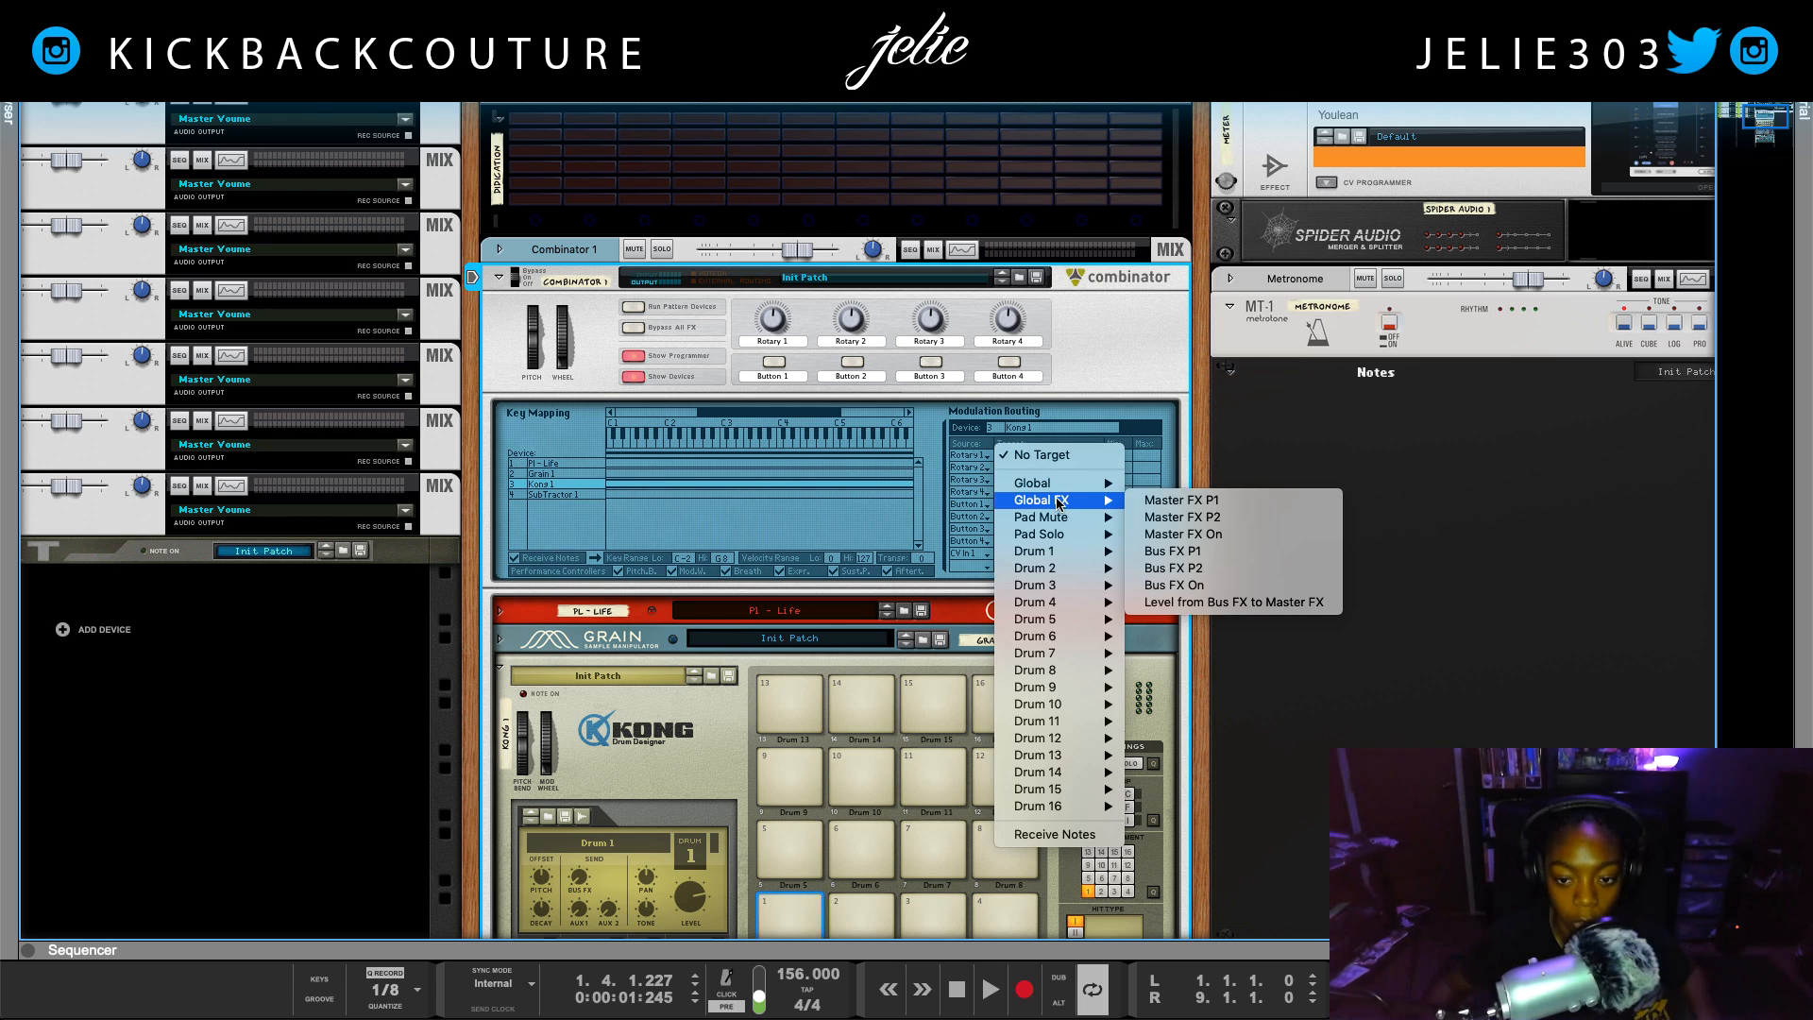
pyautogui.click(1172, 551)
# Set Rotary 1's target to Master FX P1 in Kong's modulation routing
pyautogui.scroll(-5, 944, 548)
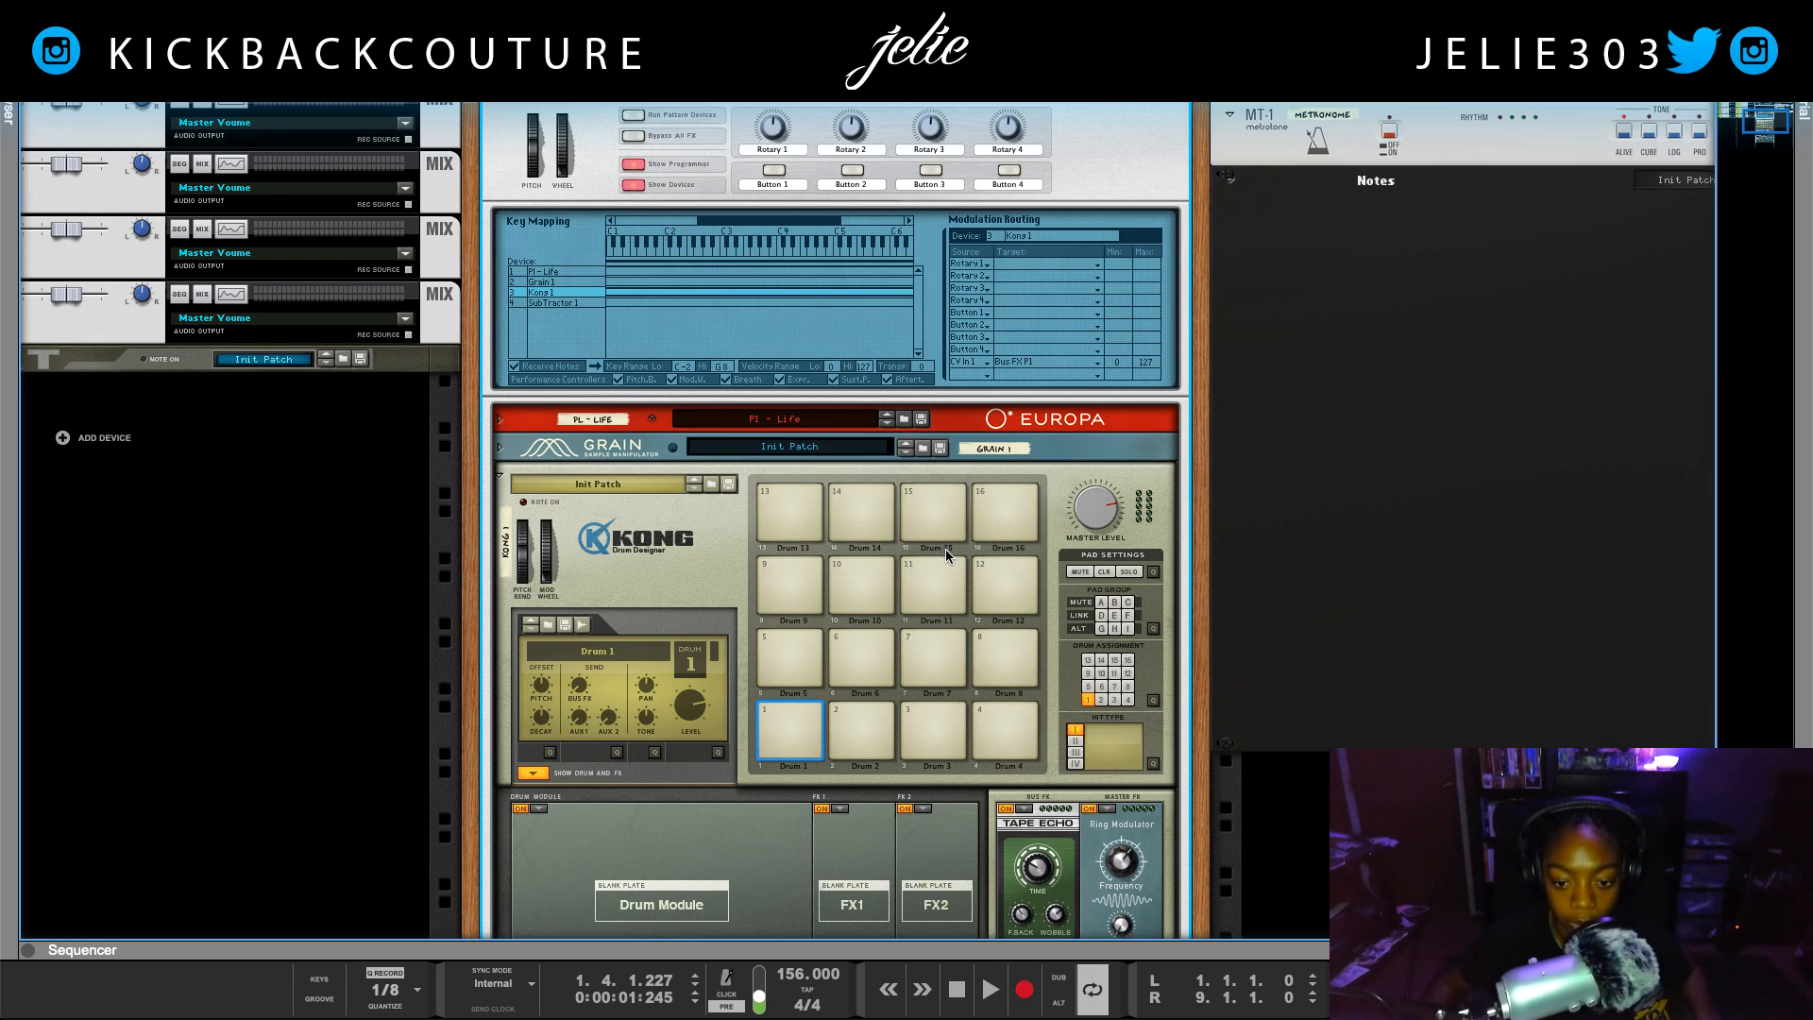
pyautogui.scroll(2, 1029, 623)
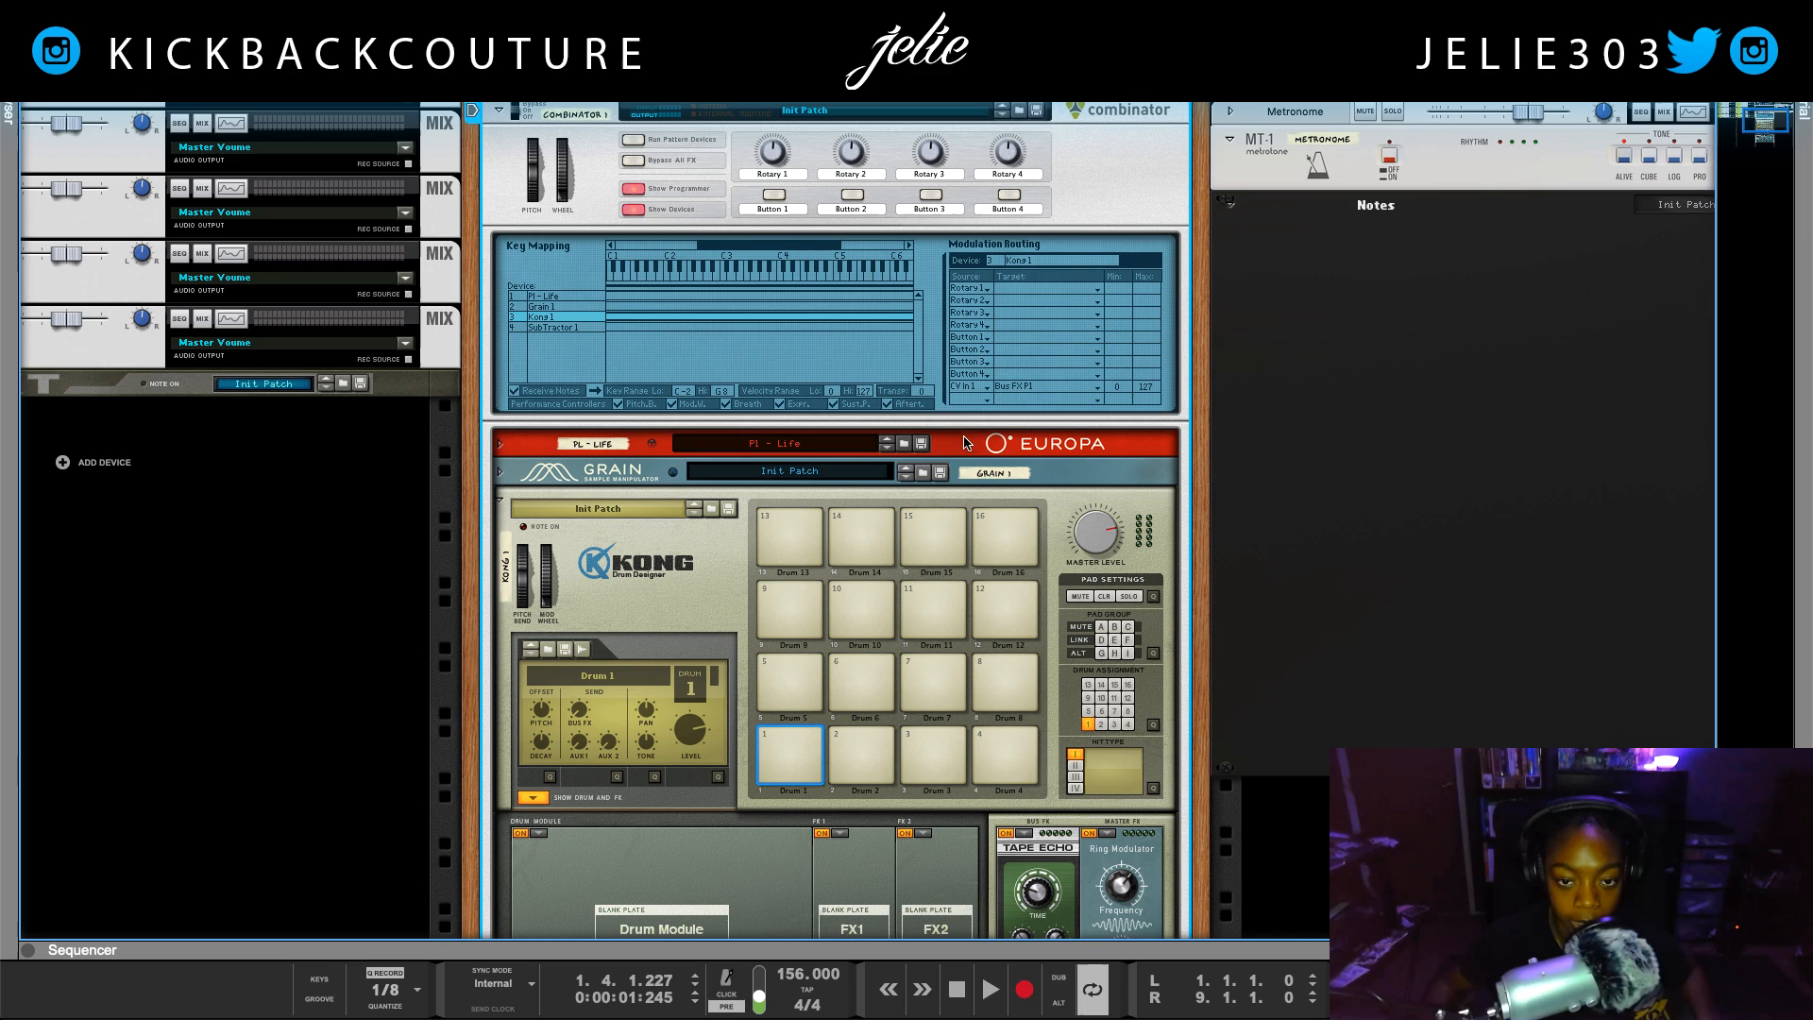
pyautogui.click(1007, 295)
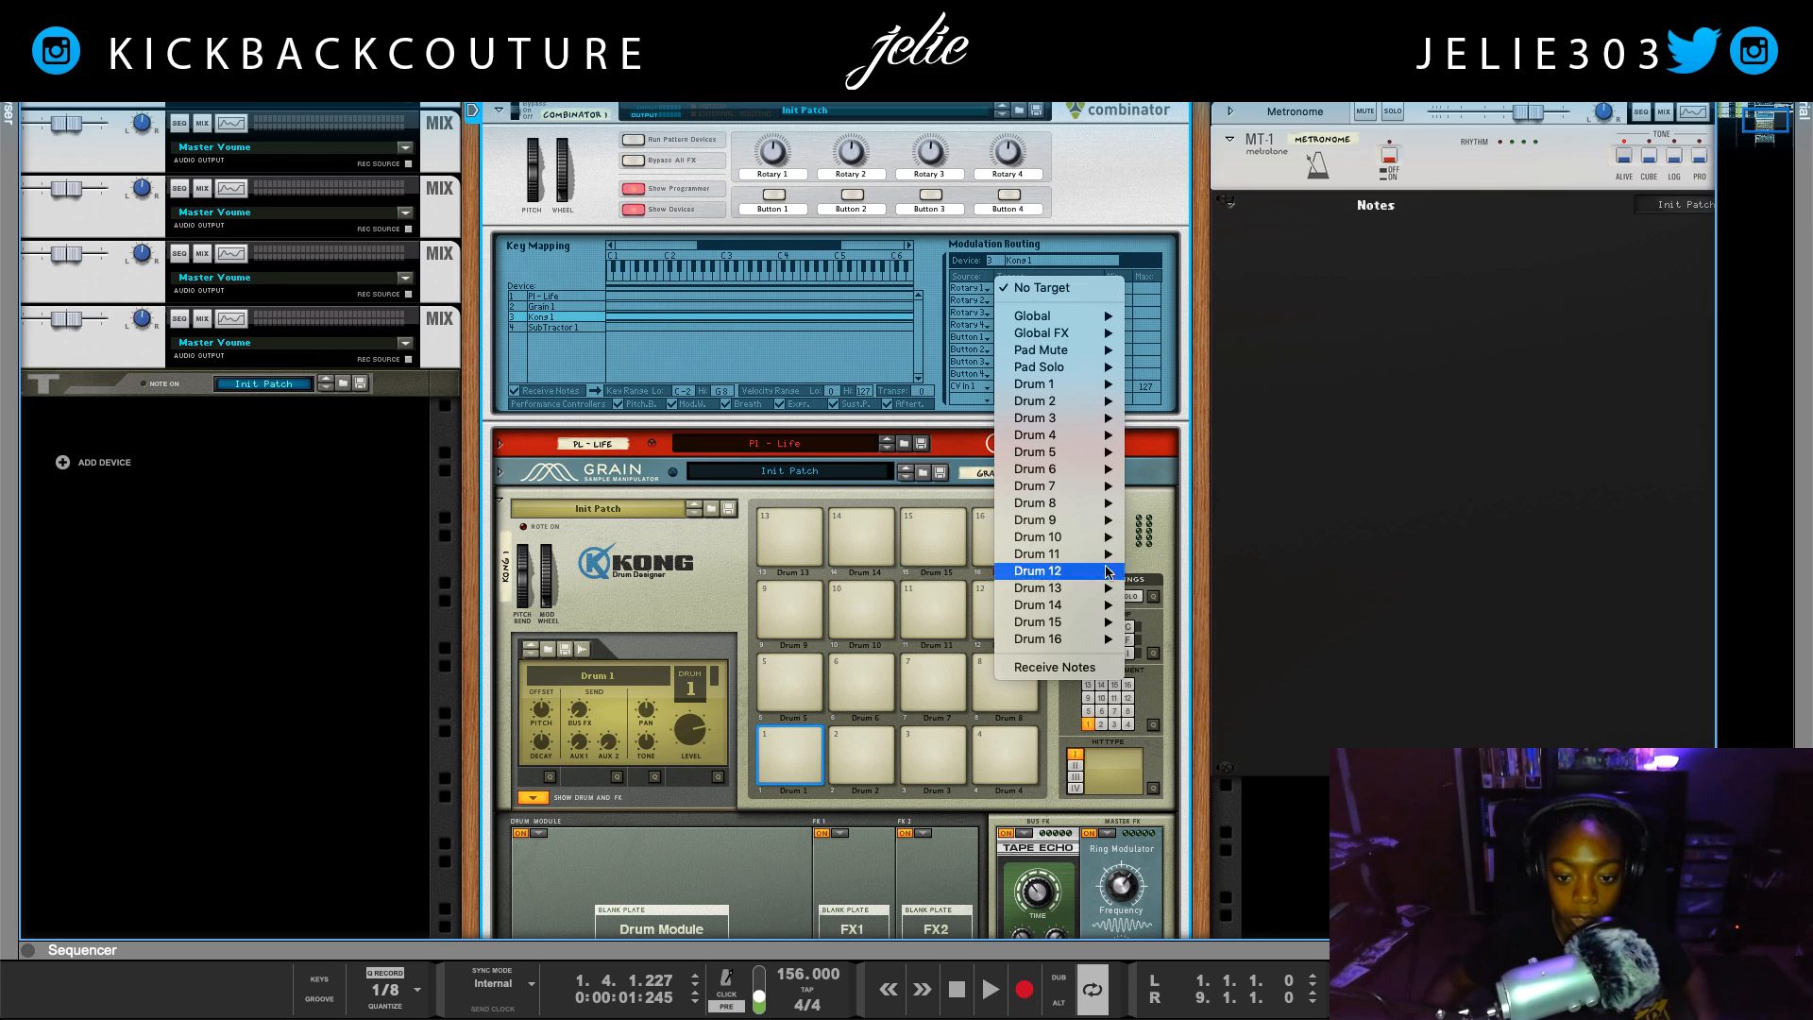
pyautogui.moveTo(1050, 332)
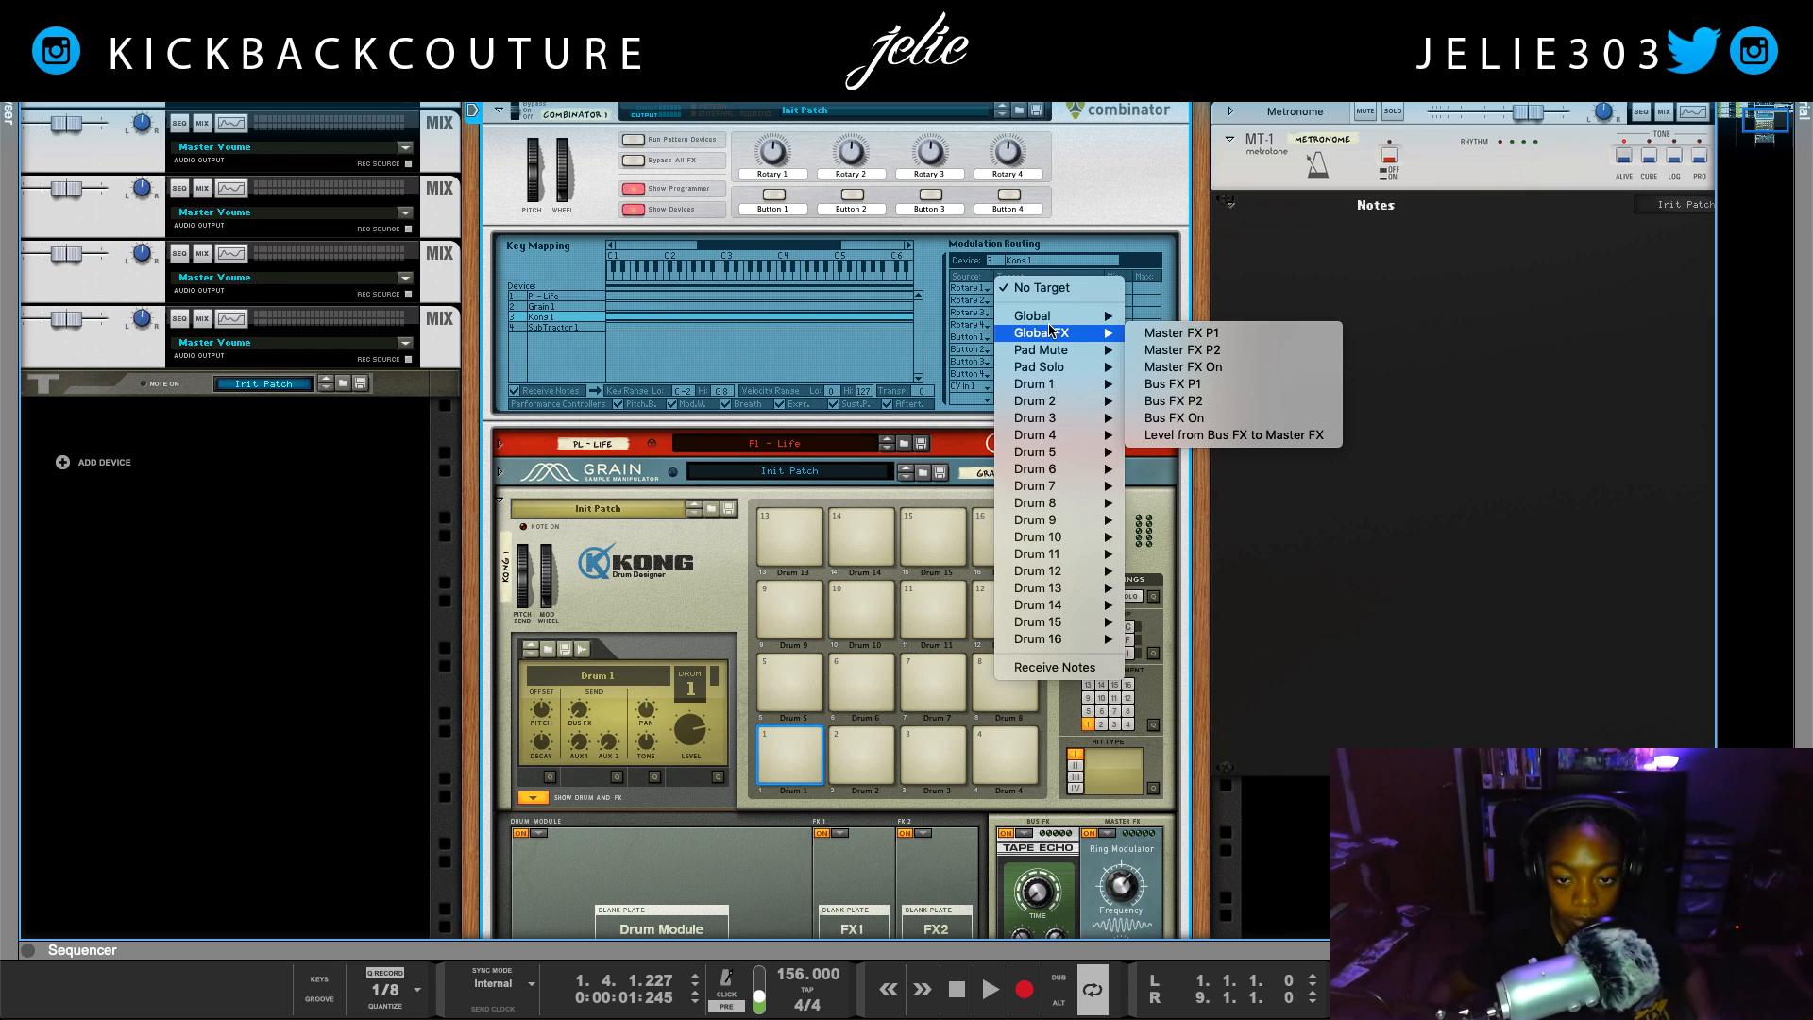
pyautogui.click(1218, 333)
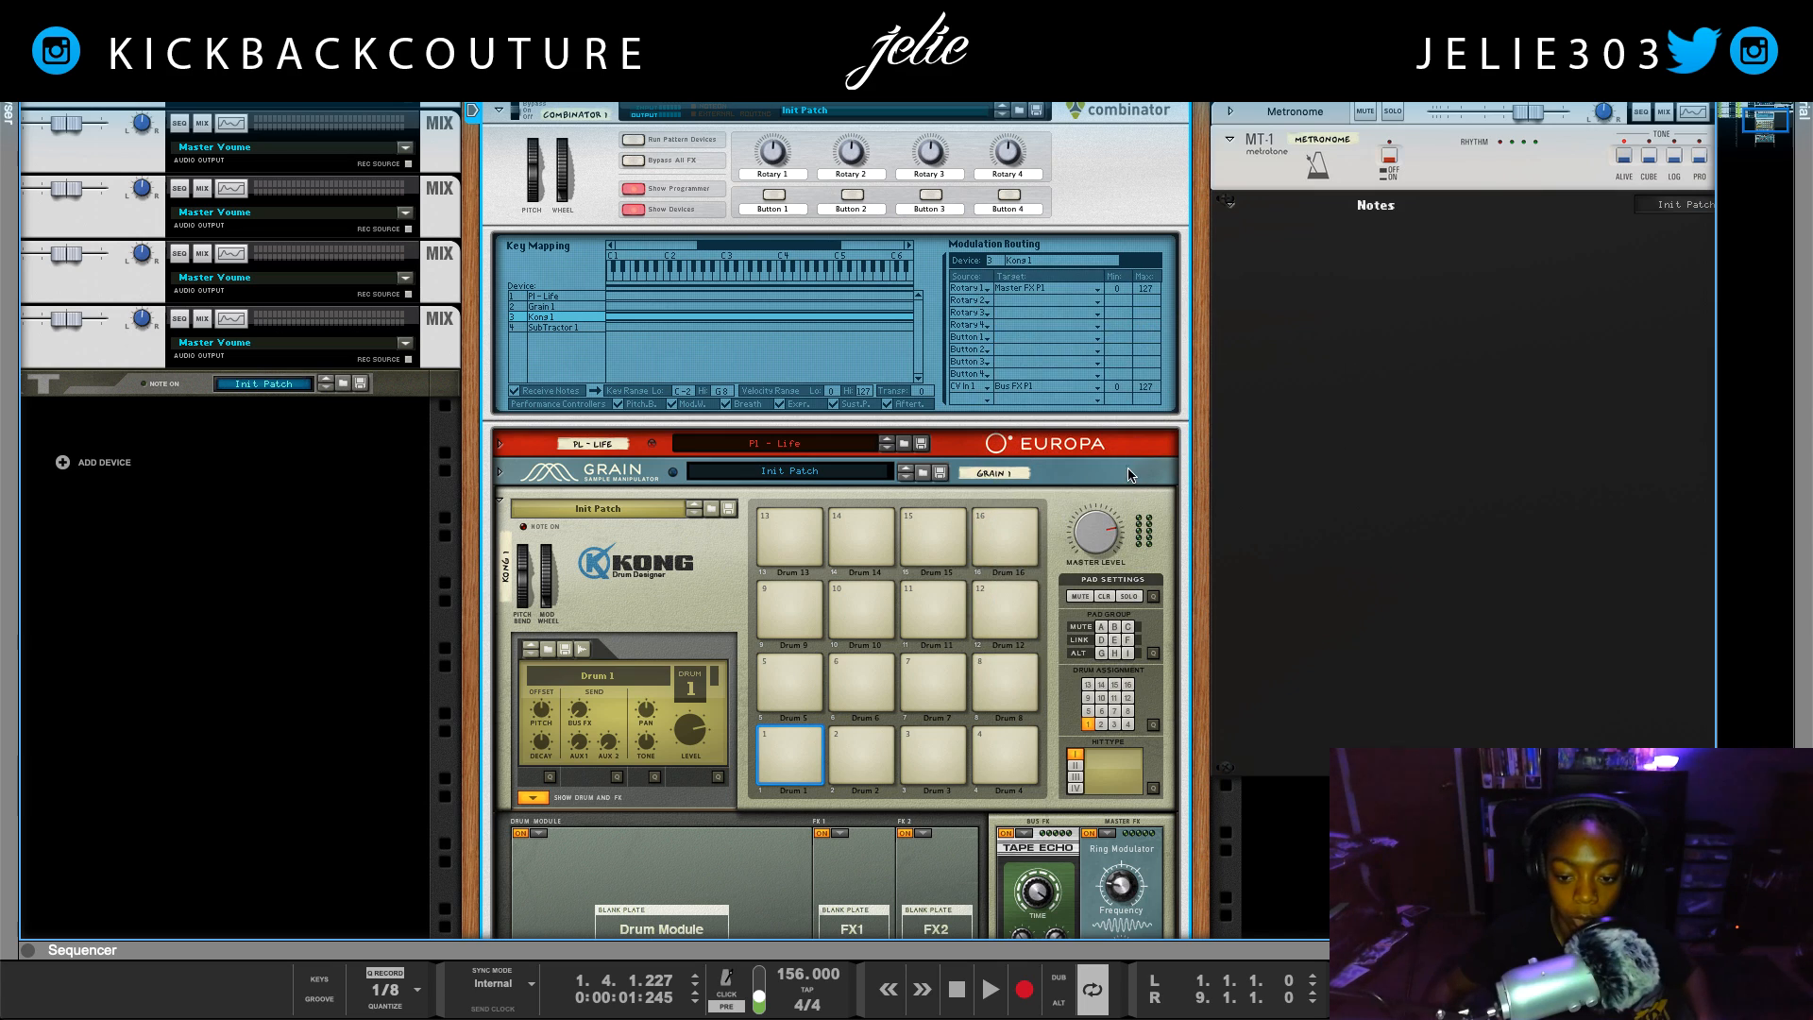
# Audition the modulated Ring Modulator, checking the Combinator's Rotary 1 knob and its rear modulation cabling between playbacks
pyautogui.press('space')
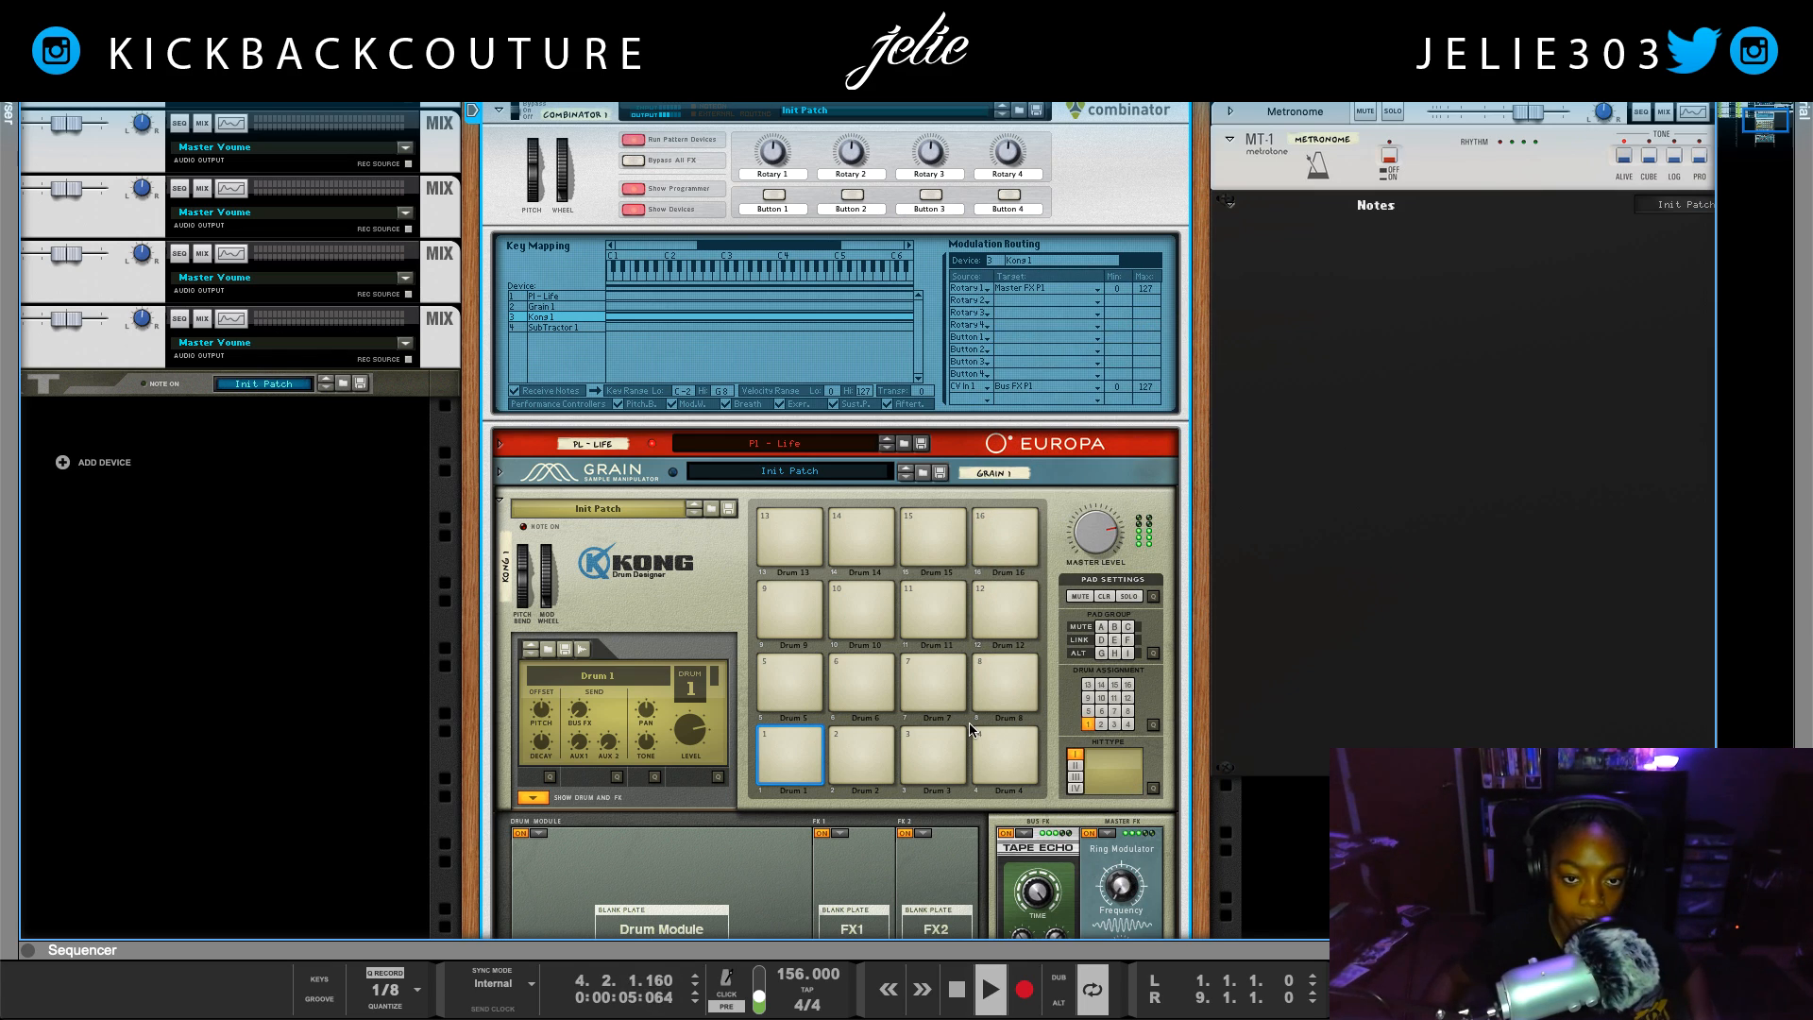
pyautogui.press('space')
pyautogui.moveTo(774, 164)
pyautogui.mouseDown()
pyautogui.moveTo(796, 242)
pyautogui.moveTo(774, 117)
pyautogui.moveTo(780, 162)
pyautogui.moveTo(791, 113)
pyautogui.moveTo(776, 151)
pyautogui.mouseUp()
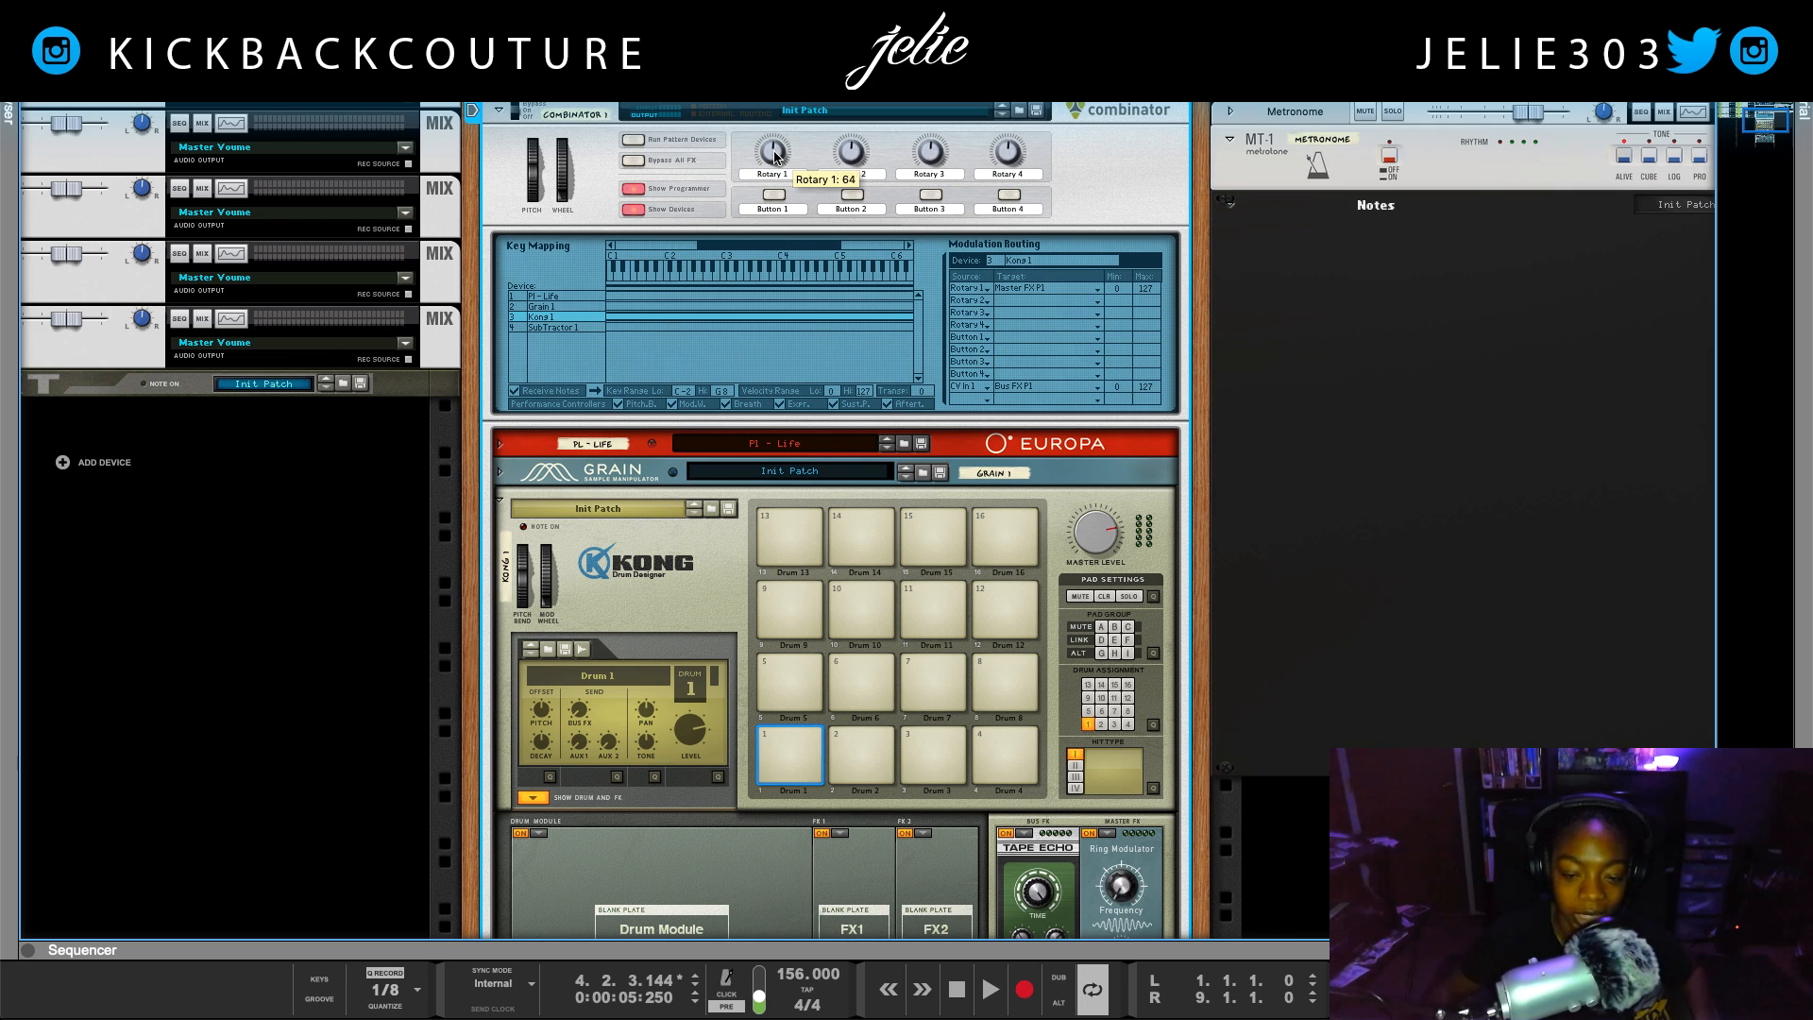
pyautogui.press('Tab')
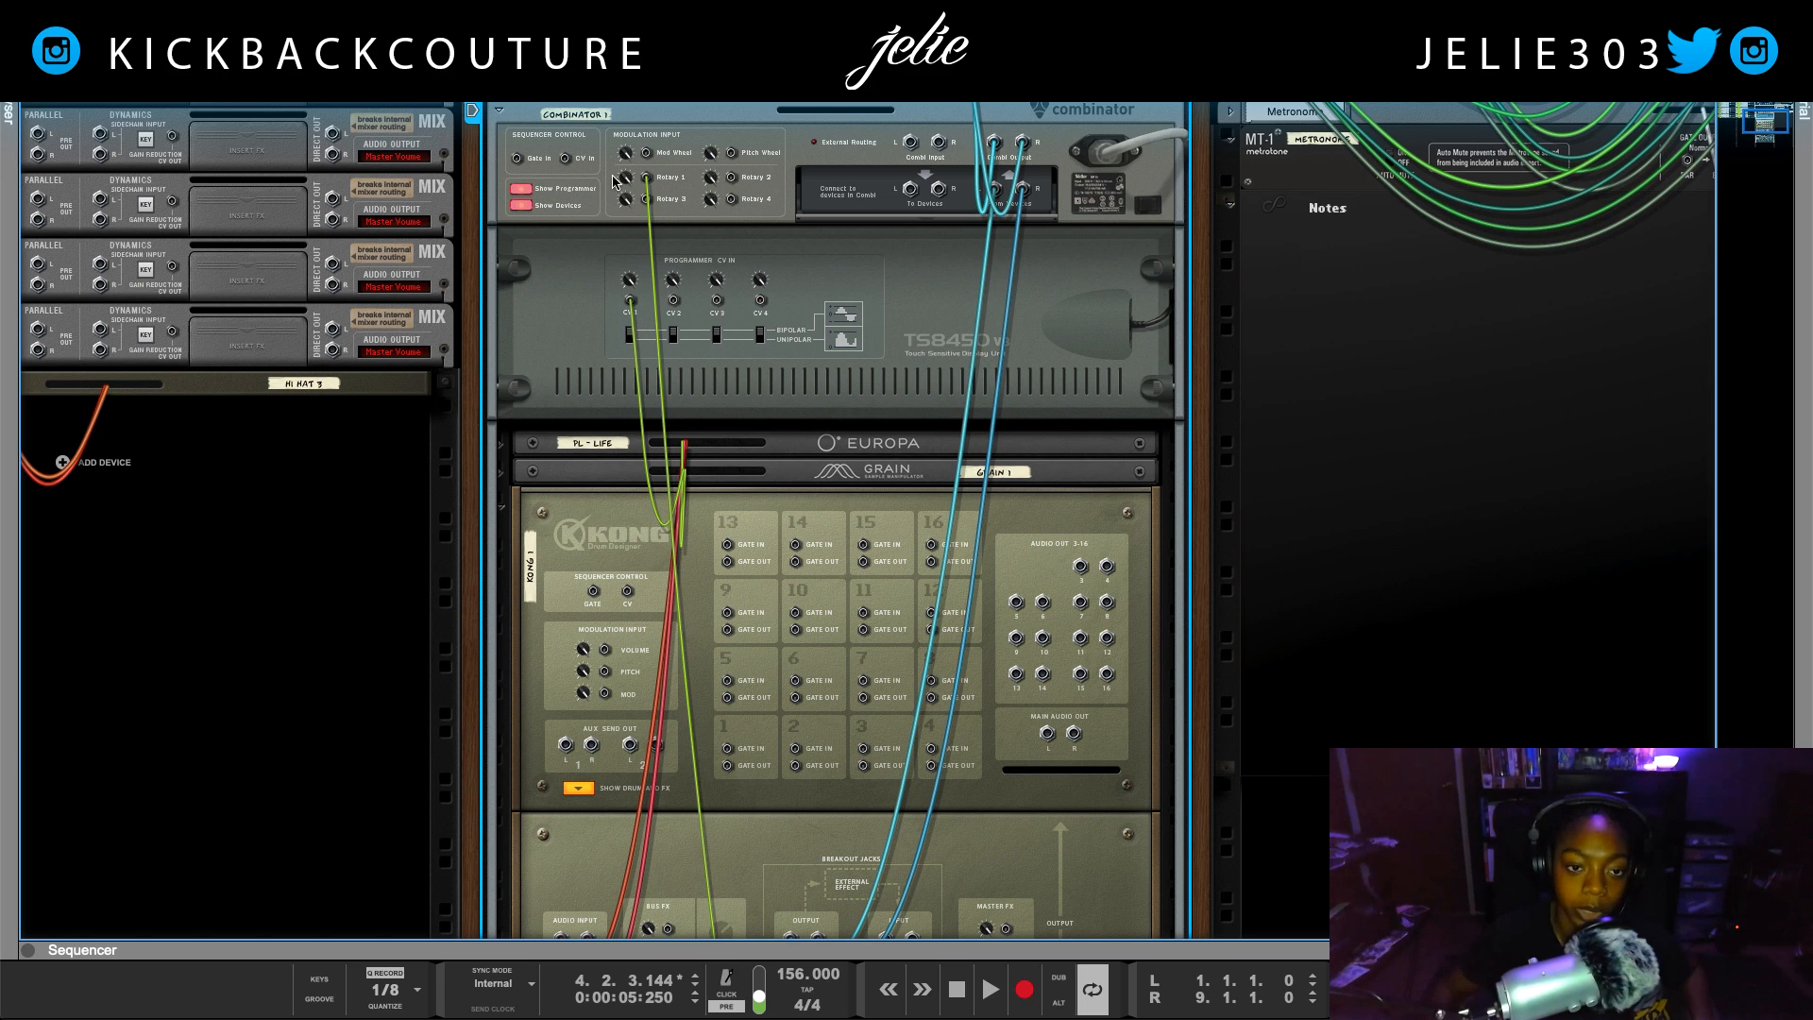
pyautogui.press('Tab')
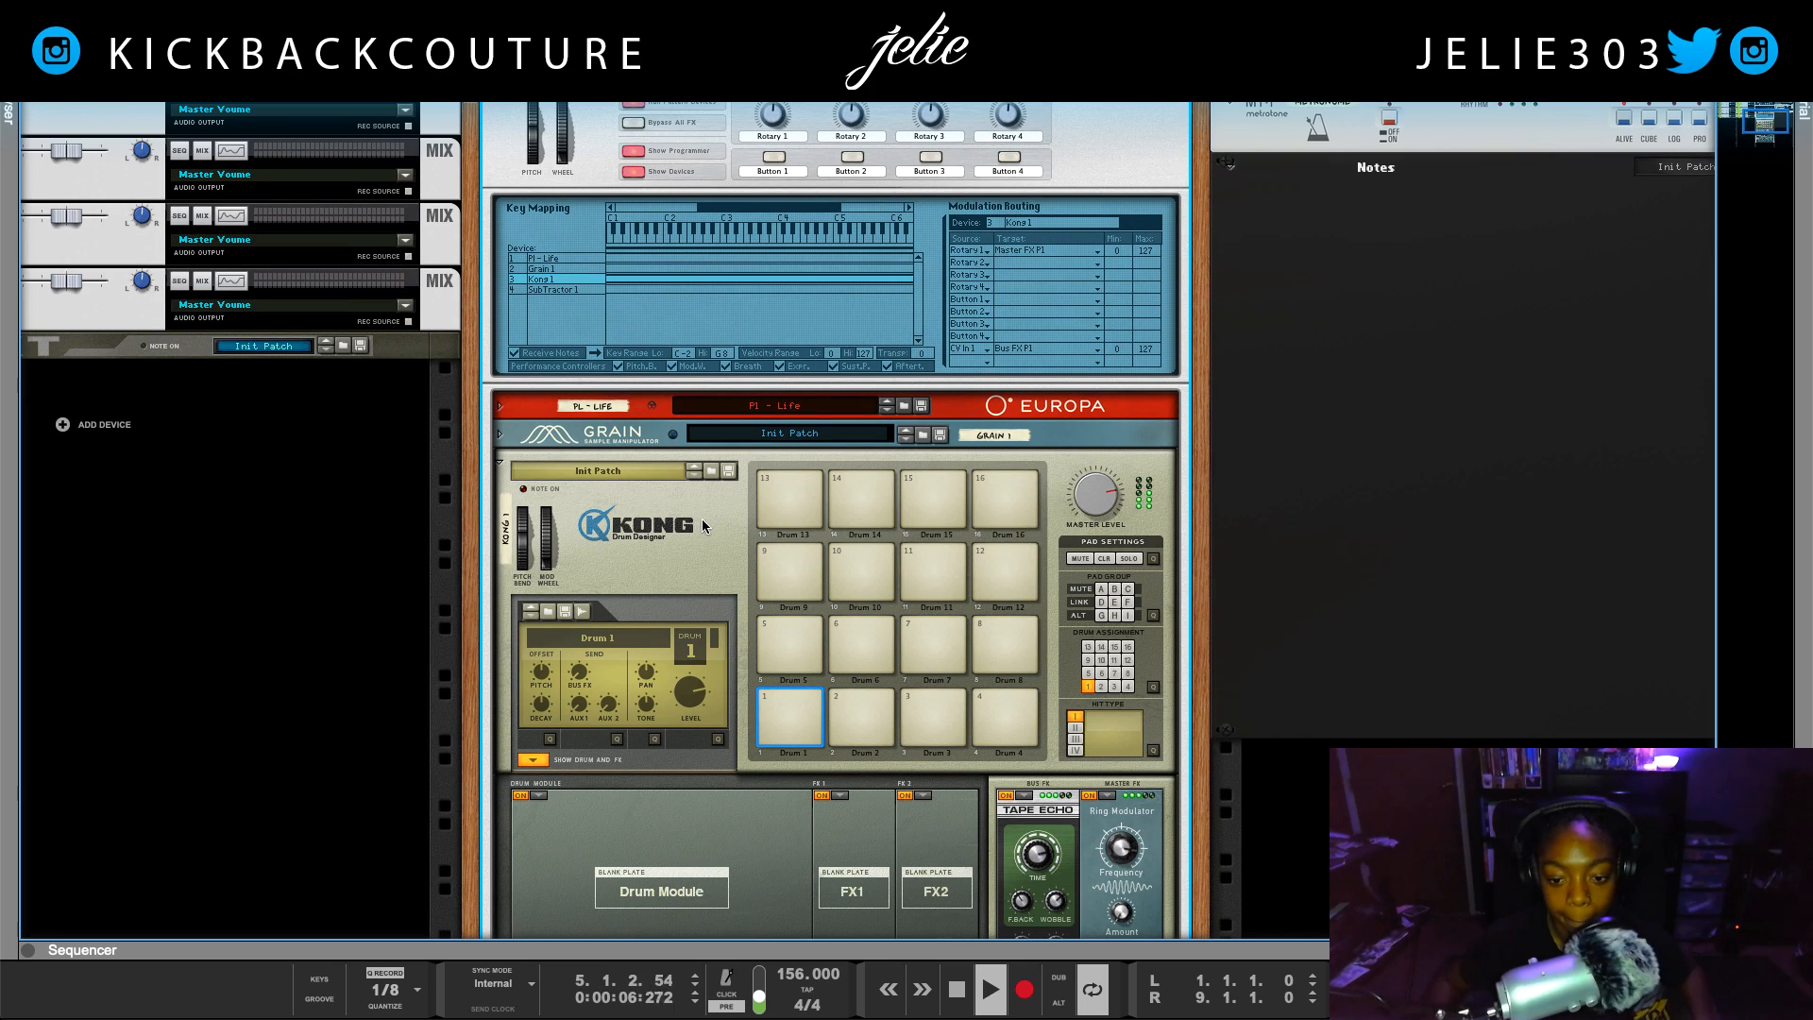
pyautogui.scroll(-1, 700, 518)
pyautogui.scroll(-1, 701, 518)
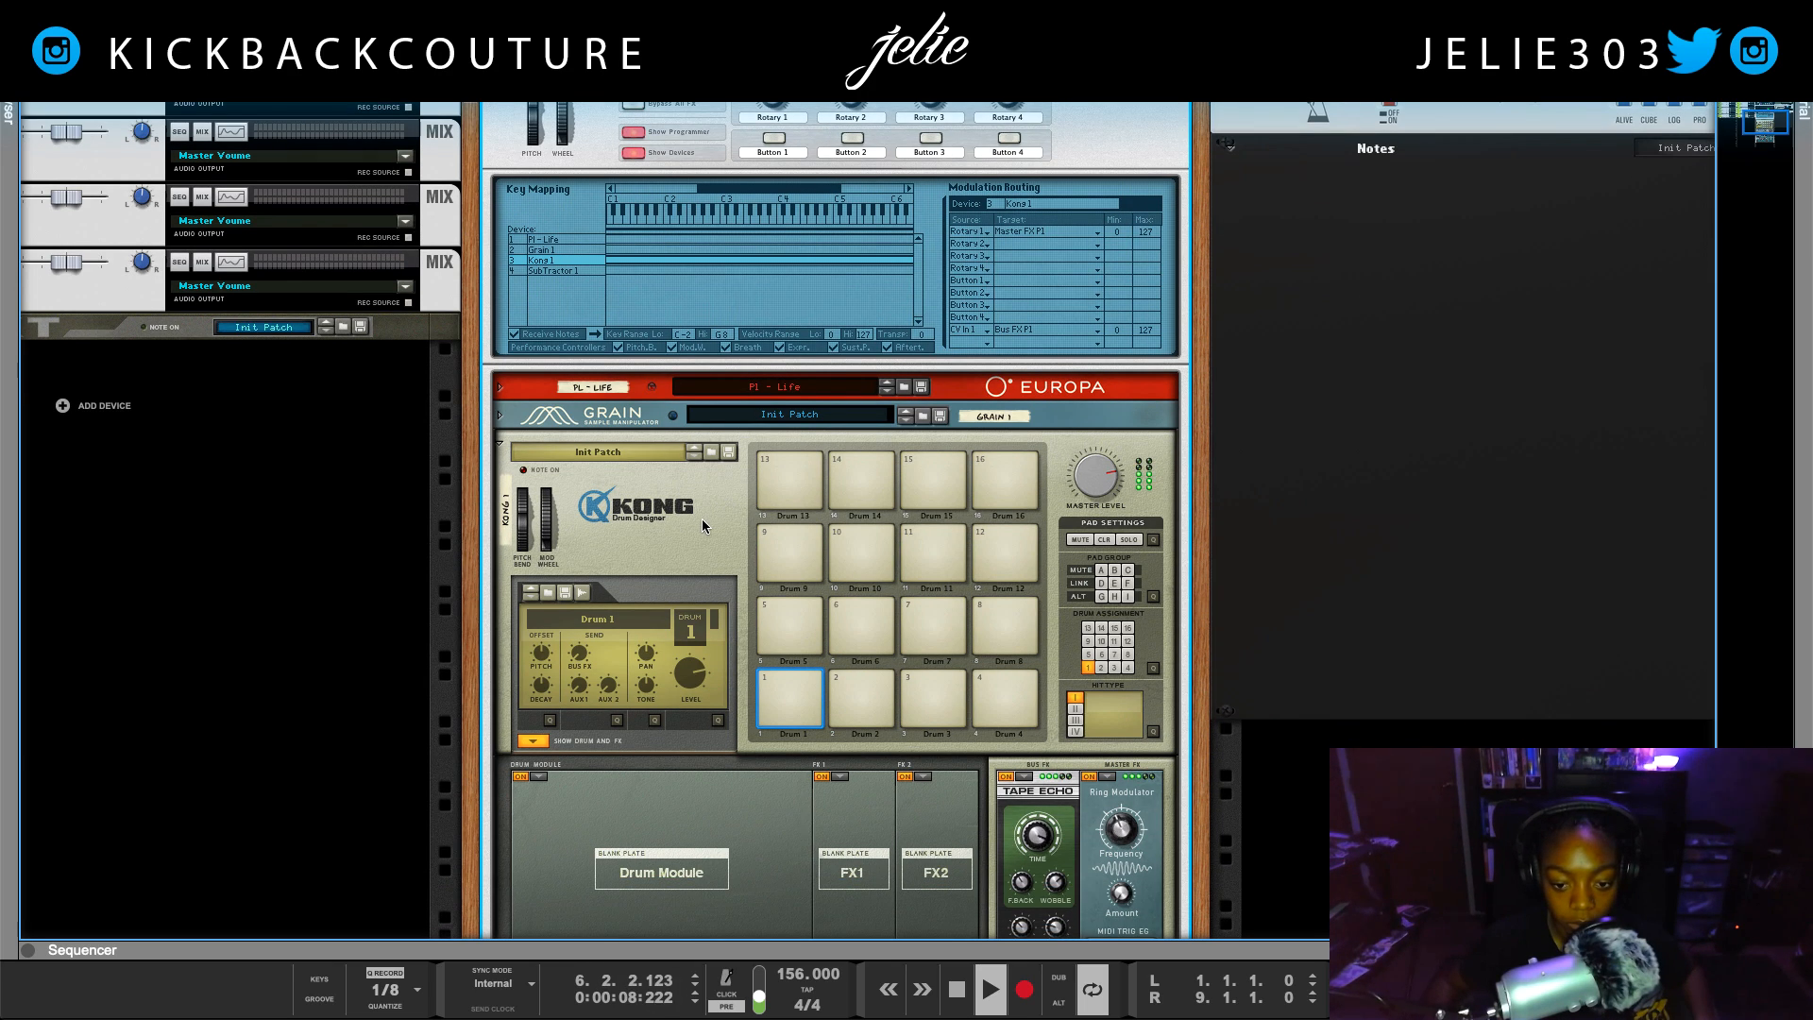